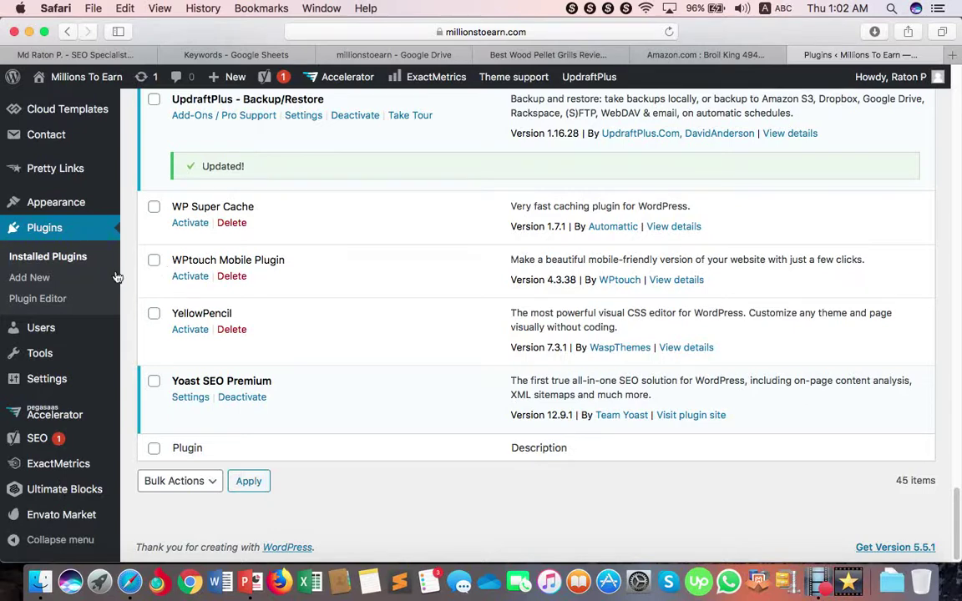
# Step: Switch to the Upwork job details and highlight the job description to read it
pyautogui.click(55, 55)
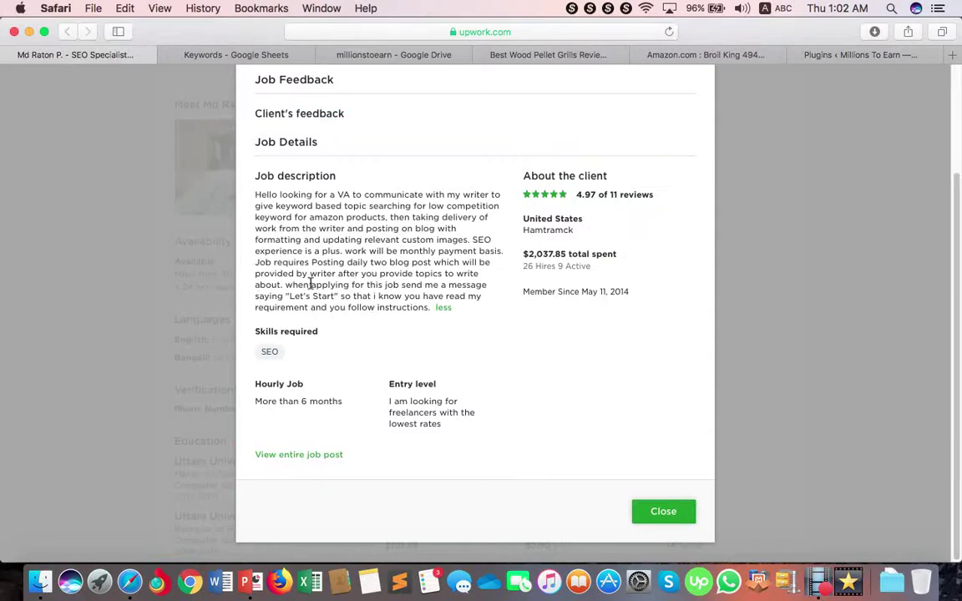
pyautogui.click(259, 200)
pyautogui.moveTo(259, 200); pyautogui.dragTo(426, 307)
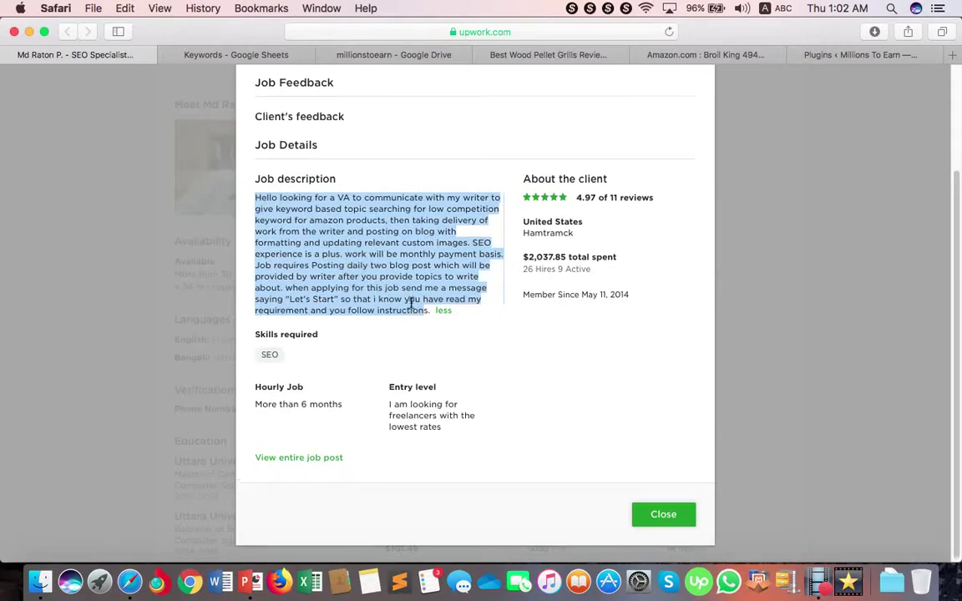
pyautogui.scroll(3, 411, 305)
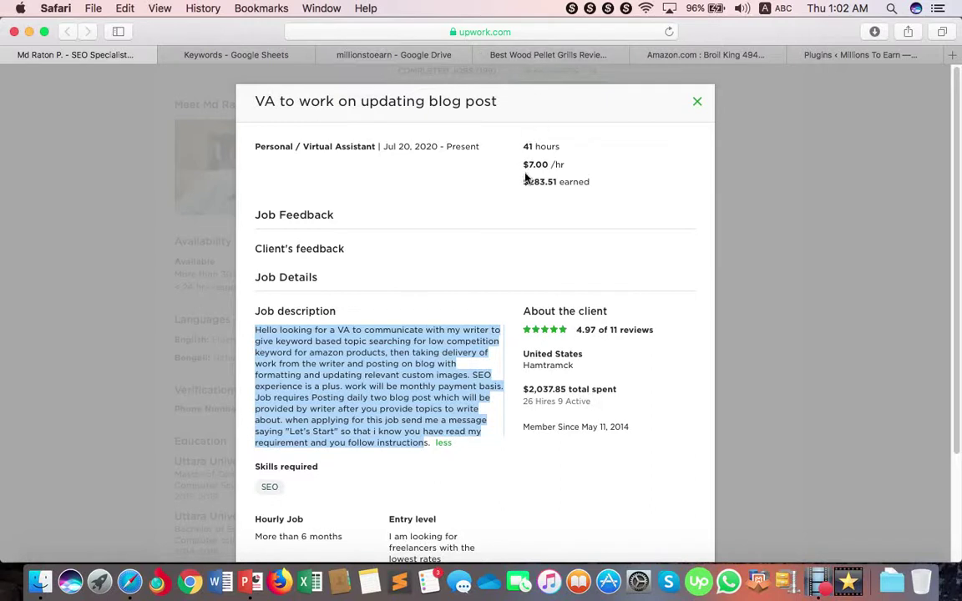
# Step: Examine the Upwork job's start date, hourly rate, hours worked, earnings and title, highlighting each one
pyautogui.moveTo(383, 146); pyautogui.dragTo(448, 147)
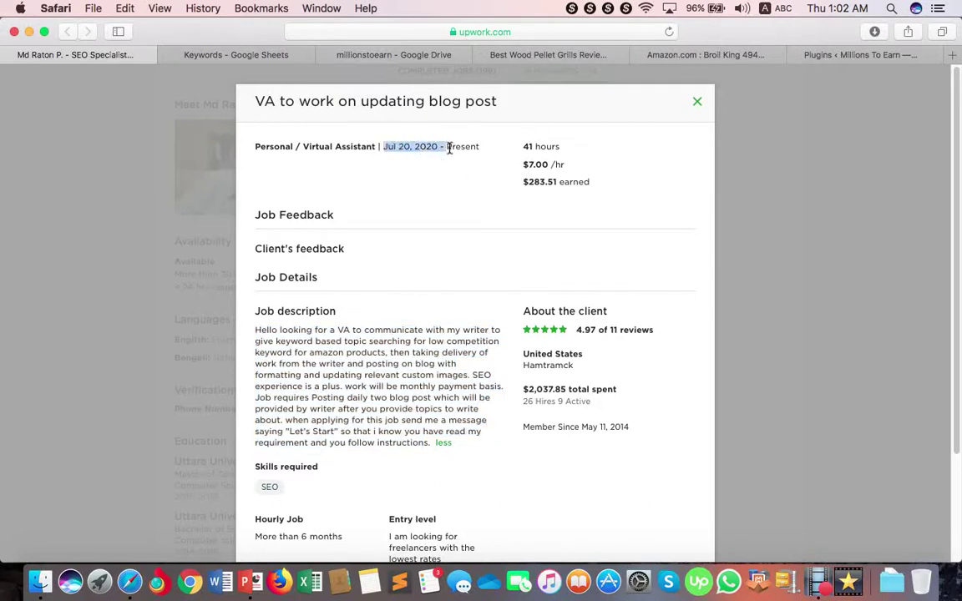
pyautogui.click(529, 197)
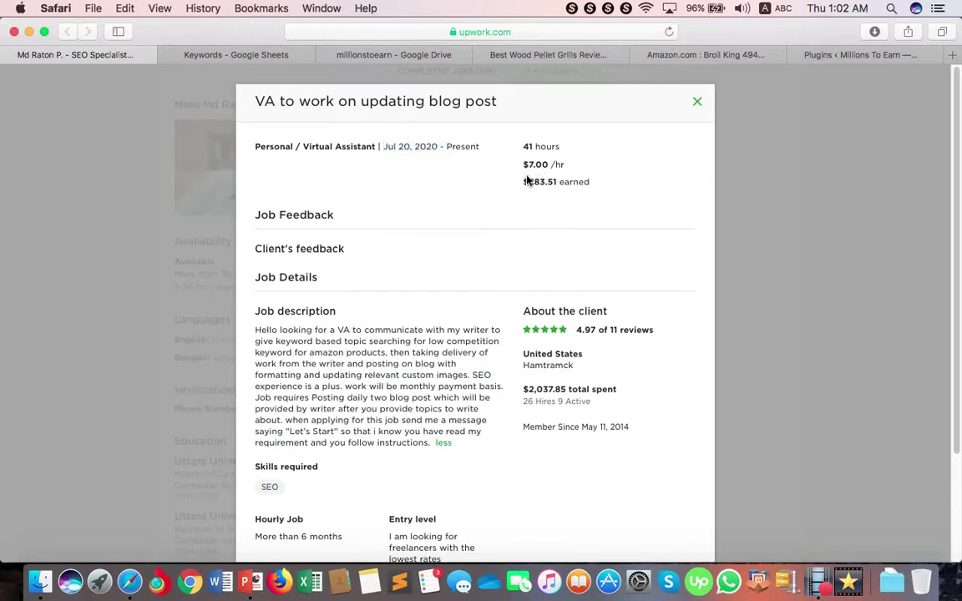
pyautogui.moveTo(523, 165); pyautogui.dragTo(563, 166)
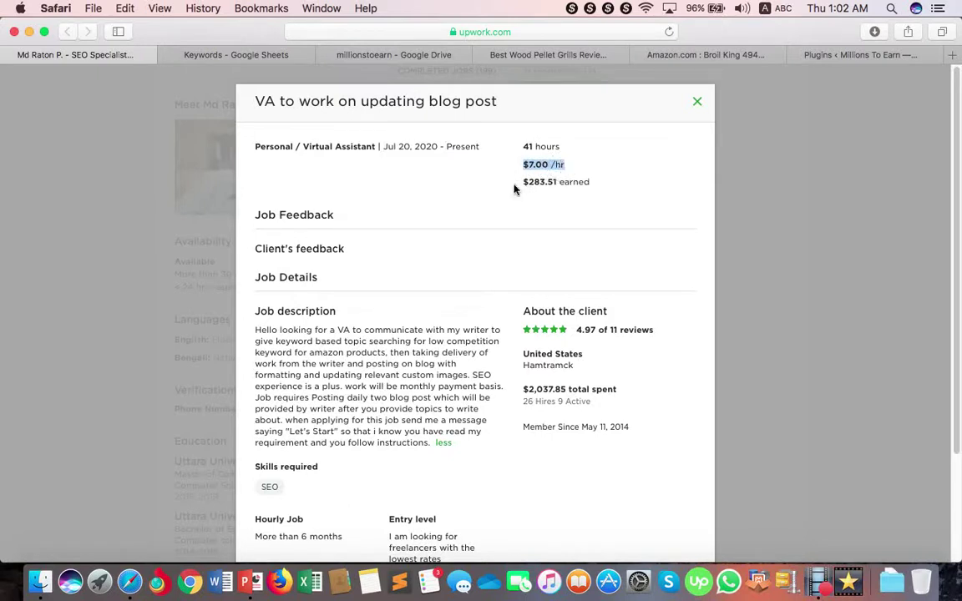
pyautogui.moveTo(524, 147); pyautogui.dragTo(547, 147)
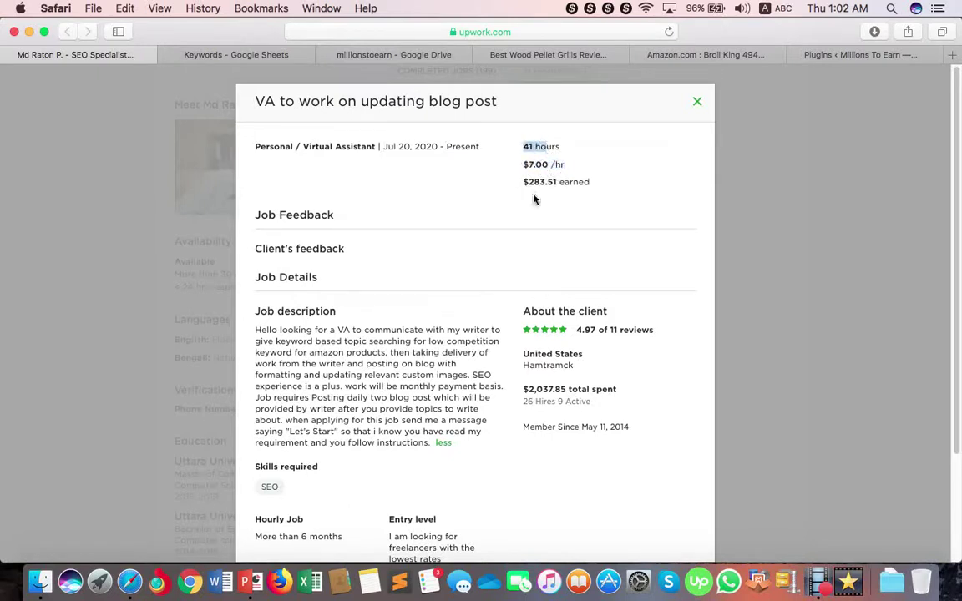
pyautogui.moveTo(534, 183); pyautogui.dragTo(554, 214)
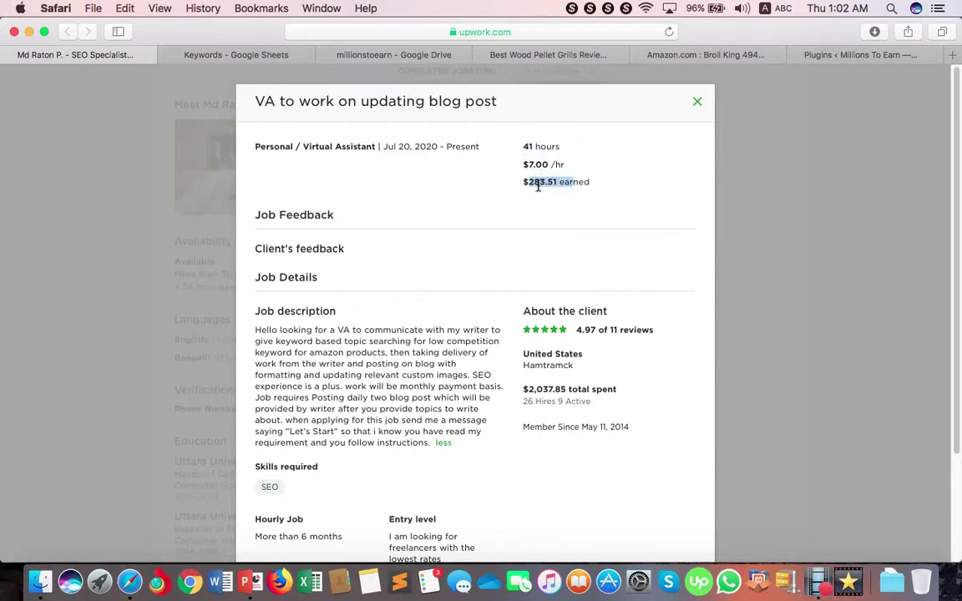
pyautogui.click(528, 184)
pyautogui.moveTo(528, 184); pyautogui.dragTo(580, 183)
pyautogui.scroll(-3, 455, 303)
pyautogui.scroll(3, 455, 301)
pyautogui.moveTo(297, 101); pyautogui.dragTo(477, 101)
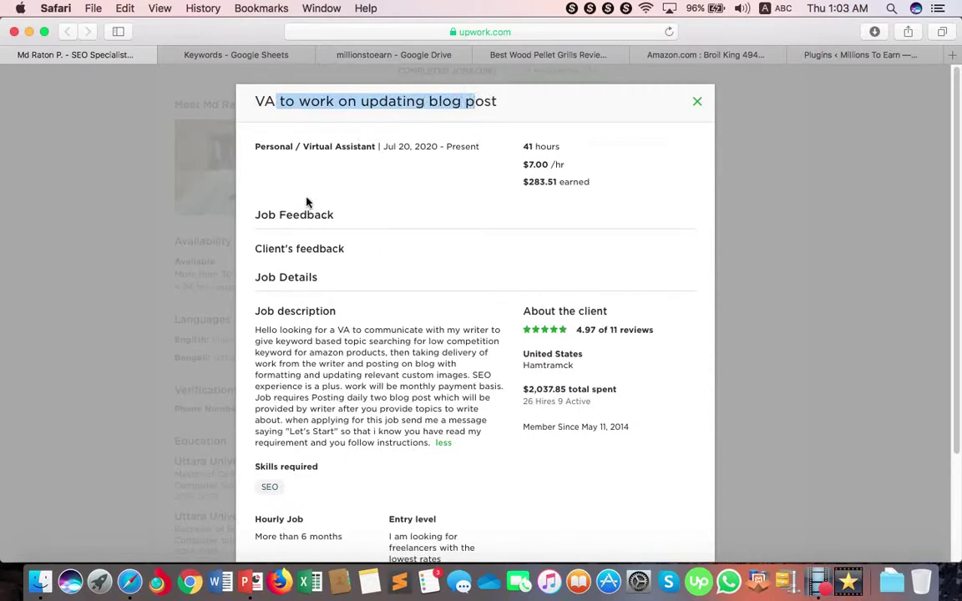
# Step: In the Keywords spreadsheet, inspect the Best Wood Pellet Grills row's keyword, difficulty, monthly search, category and document link
pyautogui.click(206, 50)
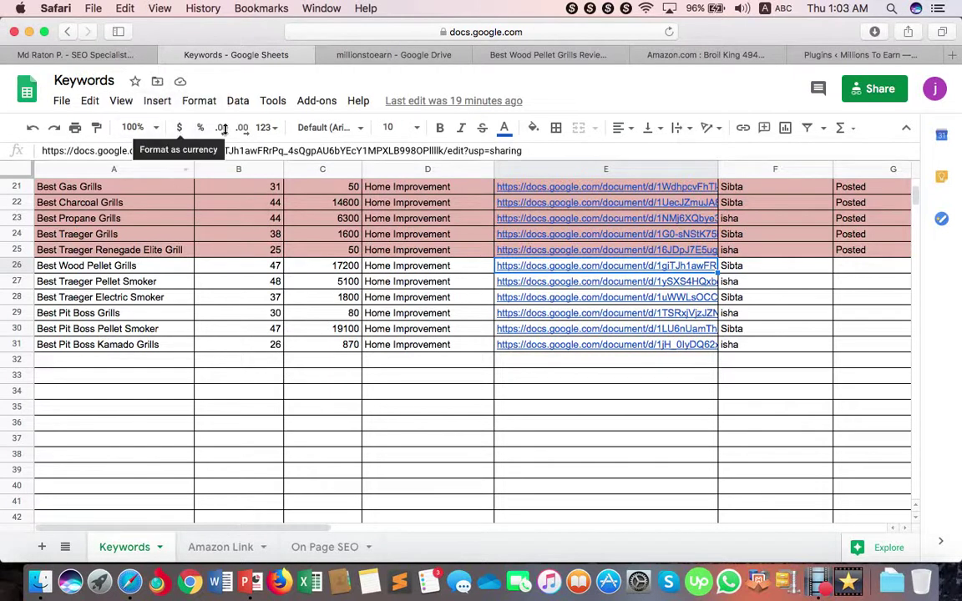
pyautogui.click(146, 267)
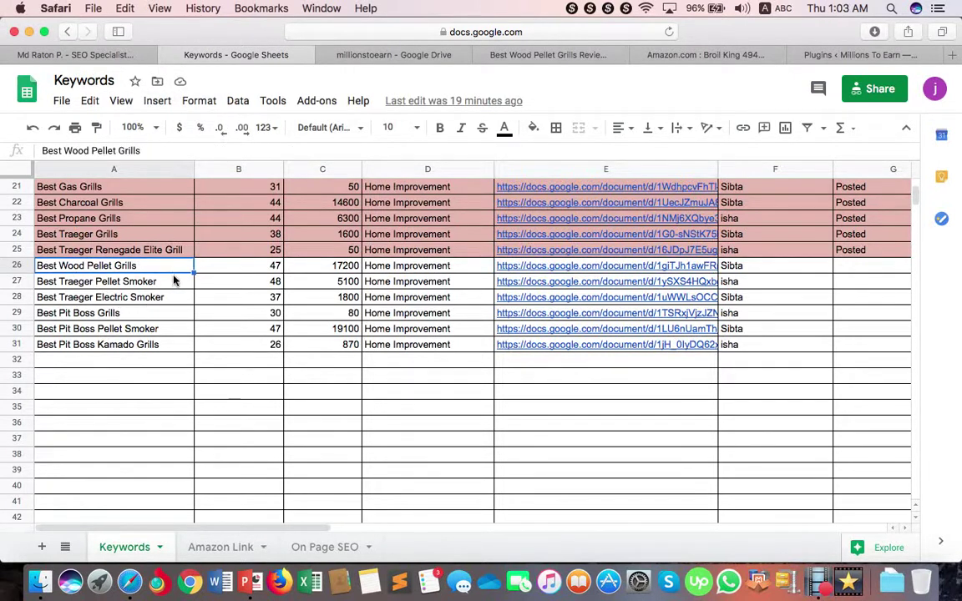
pyautogui.click(244, 269)
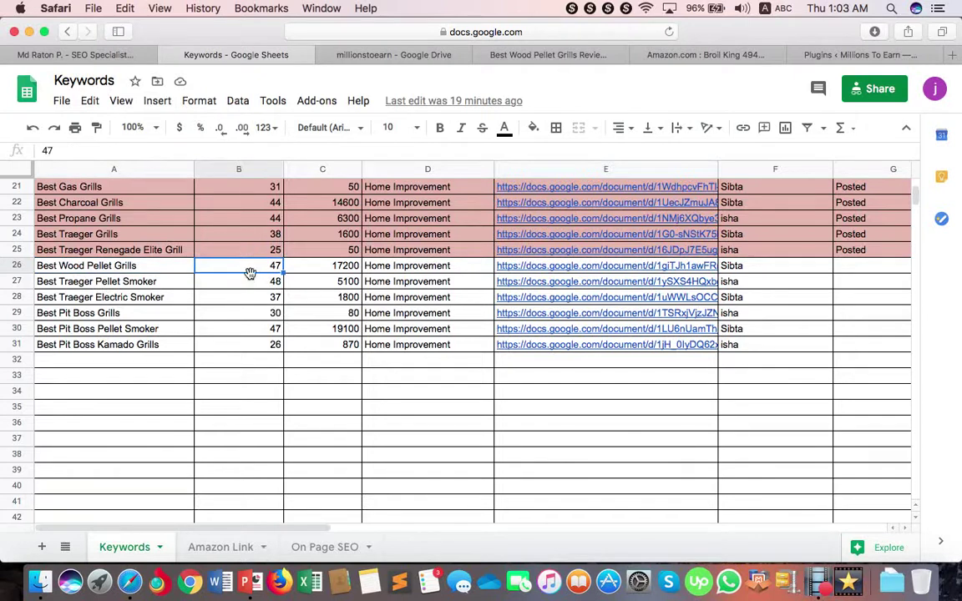
pyautogui.click(336, 269)
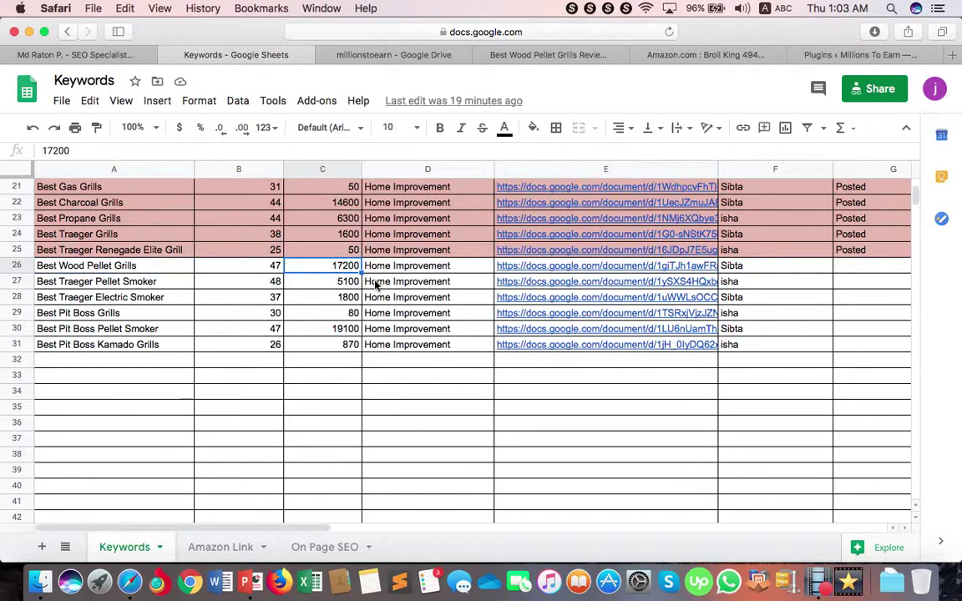
pyautogui.click(406, 269)
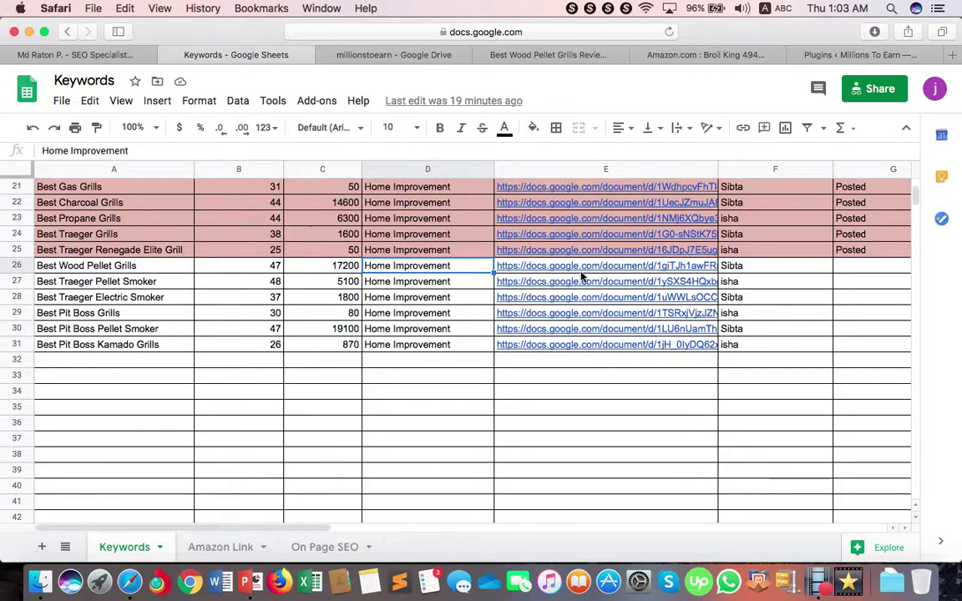
pyautogui.click(557, 269)
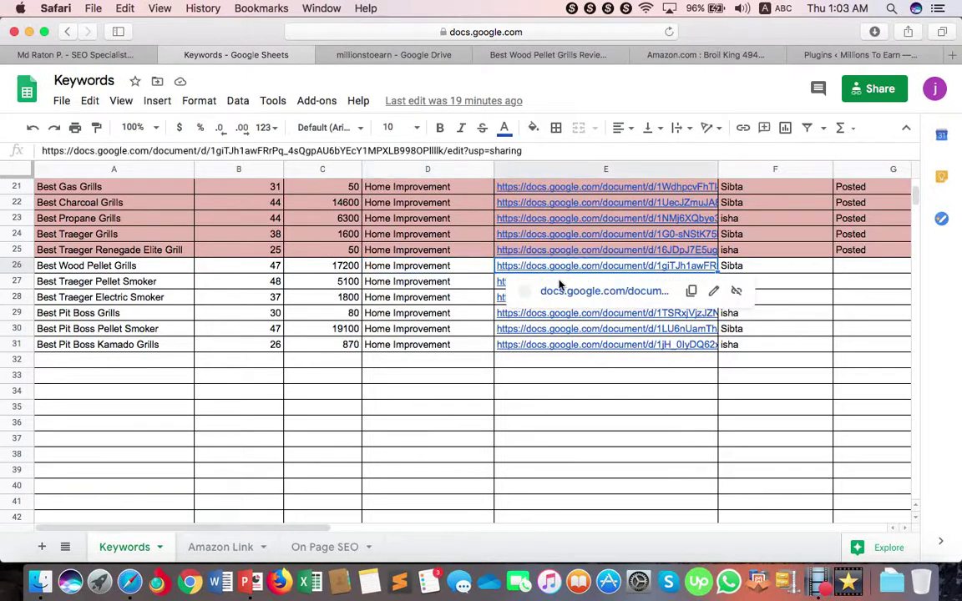
pyautogui.click(401, 269)
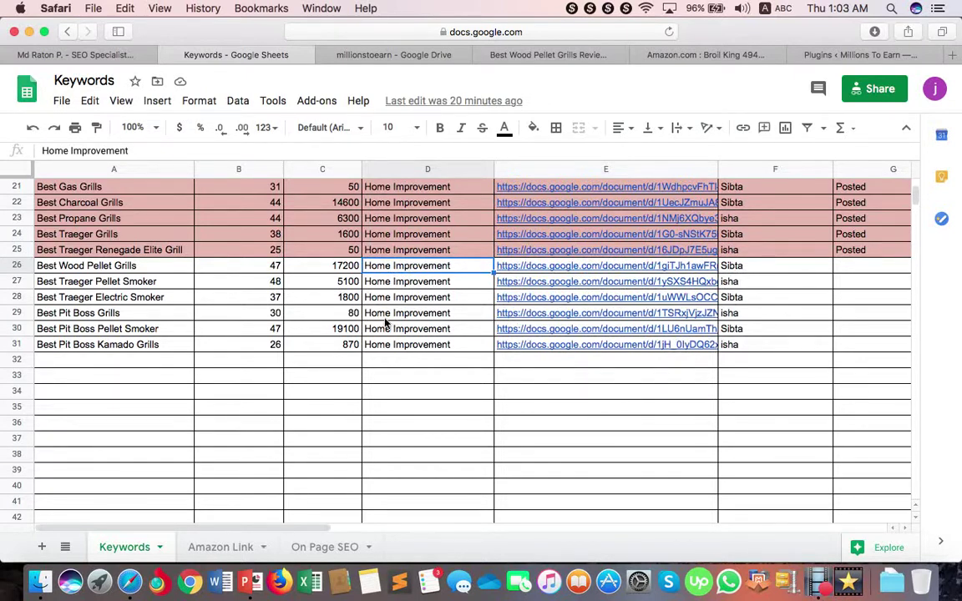
# Step: Review the Category column header, several category entries and a document link among the already posted keywords
pyautogui.scroll(7, 386, 323)
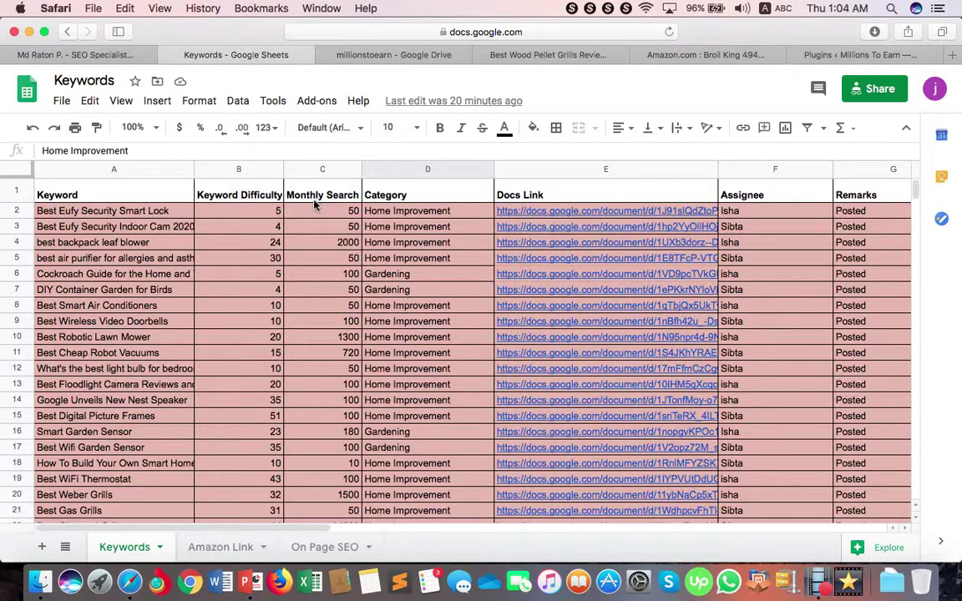
pyautogui.click(399, 193)
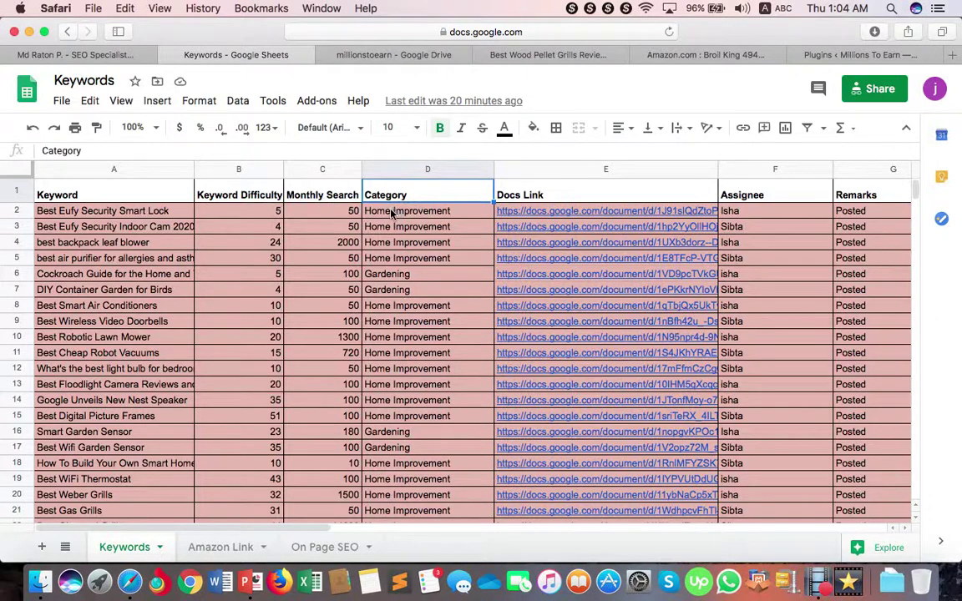
pyautogui.click(418, 258)
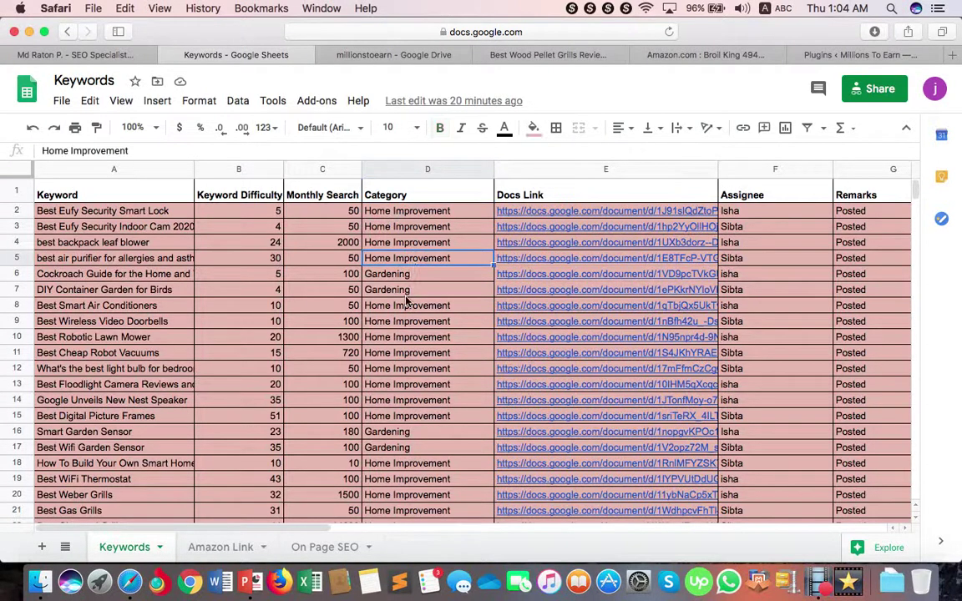
pyautogui.click(405, 289)
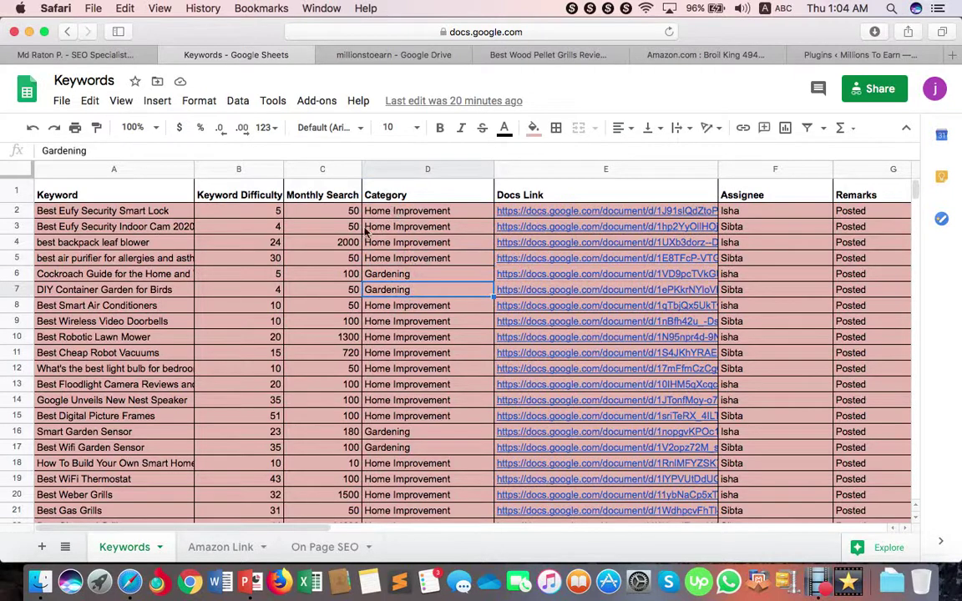
pyautogui.click(648, 316)
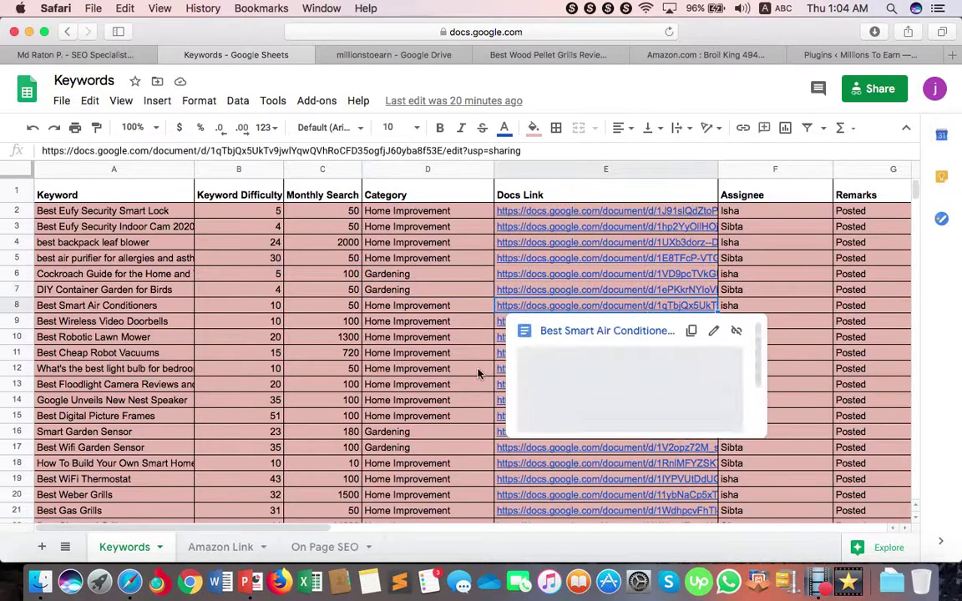
pyautogui.click(457, 340)
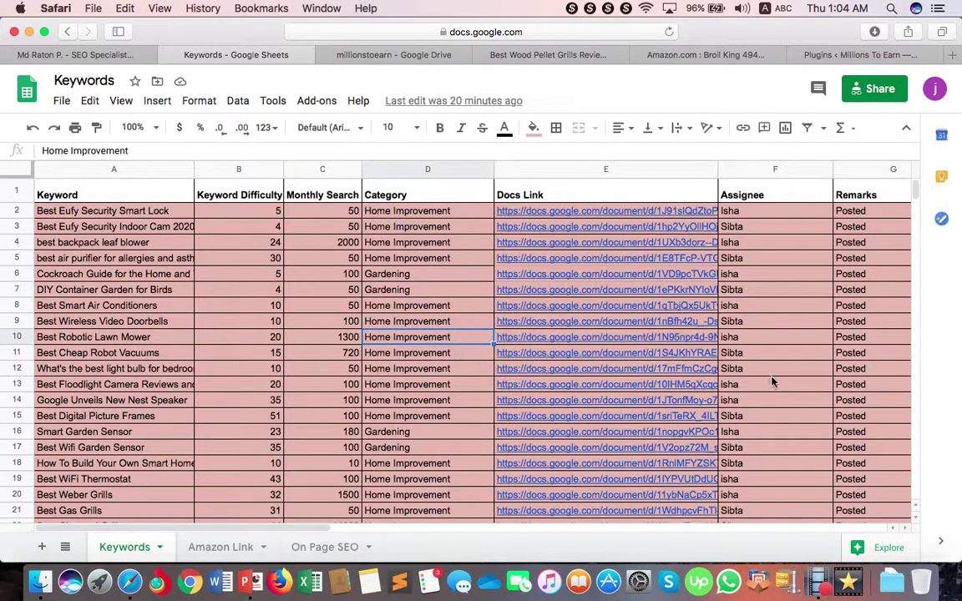
# Step: Return to the unposted keywords, check the Best Wood Pellet Grills document link and select its whole row
pyautogui.scroll(-10, 597, 369)
pyautogui.scroll(10, 657, 369)
pyautogui.scroll(-5, 659, 368)
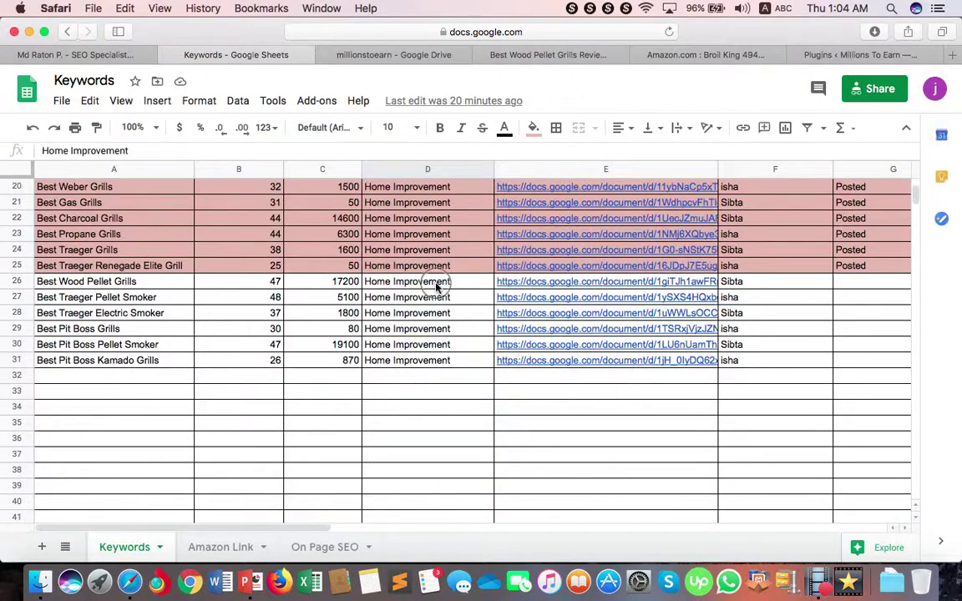
pyautogui.click(530, 282)
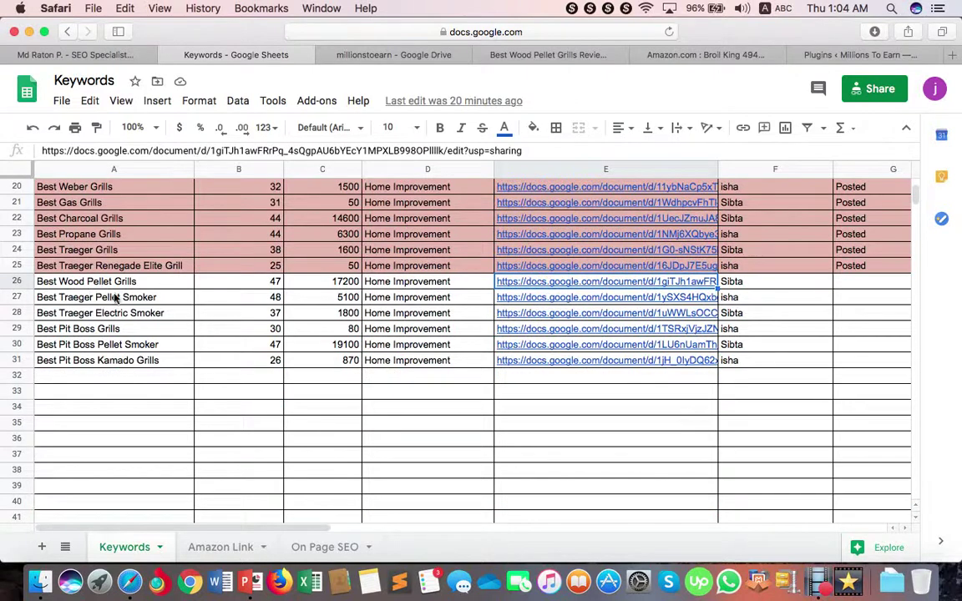
pyautogui.click(19, 281)
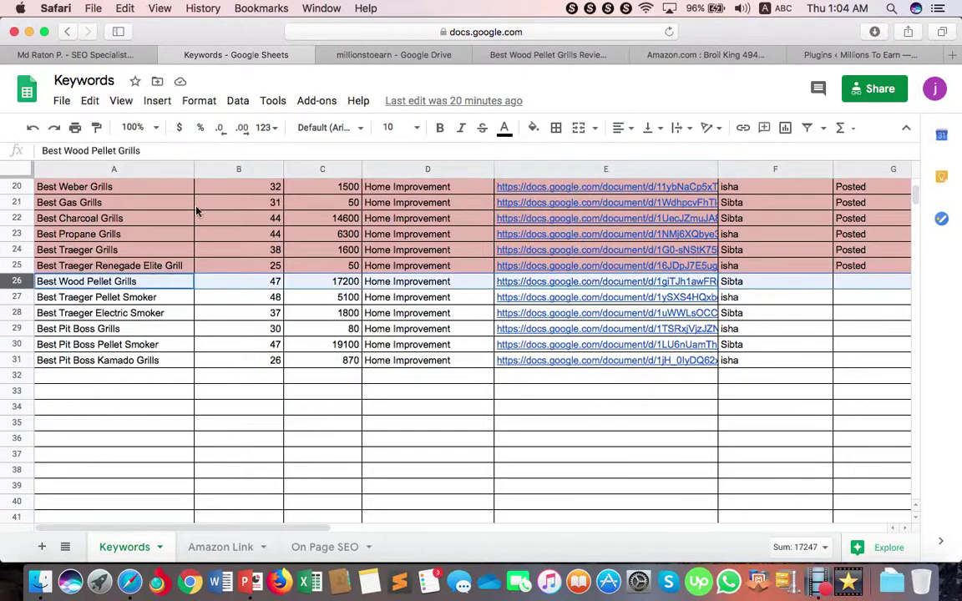
# Step: Browse the article documents in the millionstoearn folder on Google Drive
pyautogui.click(373, 58)
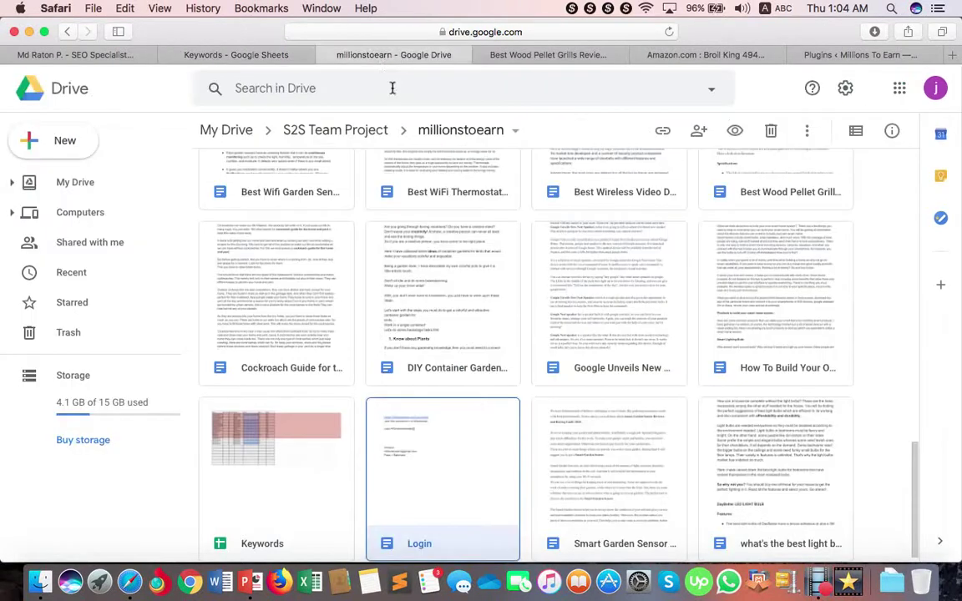
pyautogui.scroll(15, 352, 312)
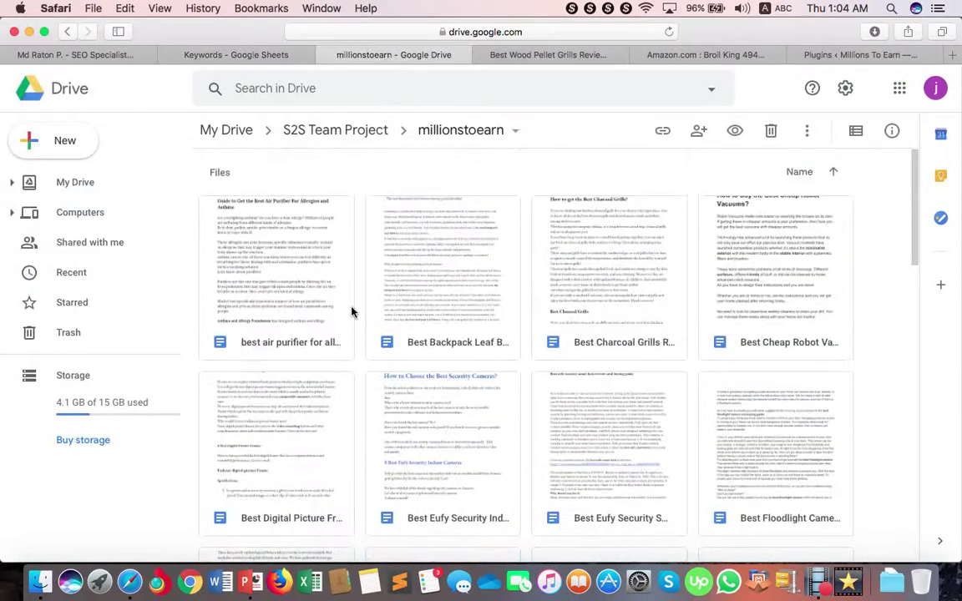
pyautogui.scroll(-6, 351, 312)
pyautogui.scroll(-6, 352, 313)
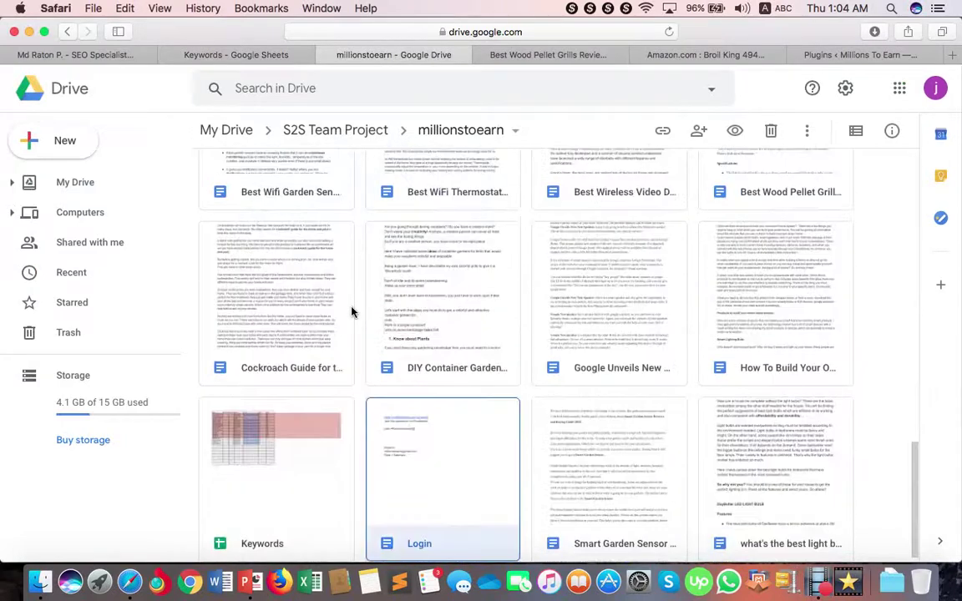
pyautogui.scroll(12, 351, 312)
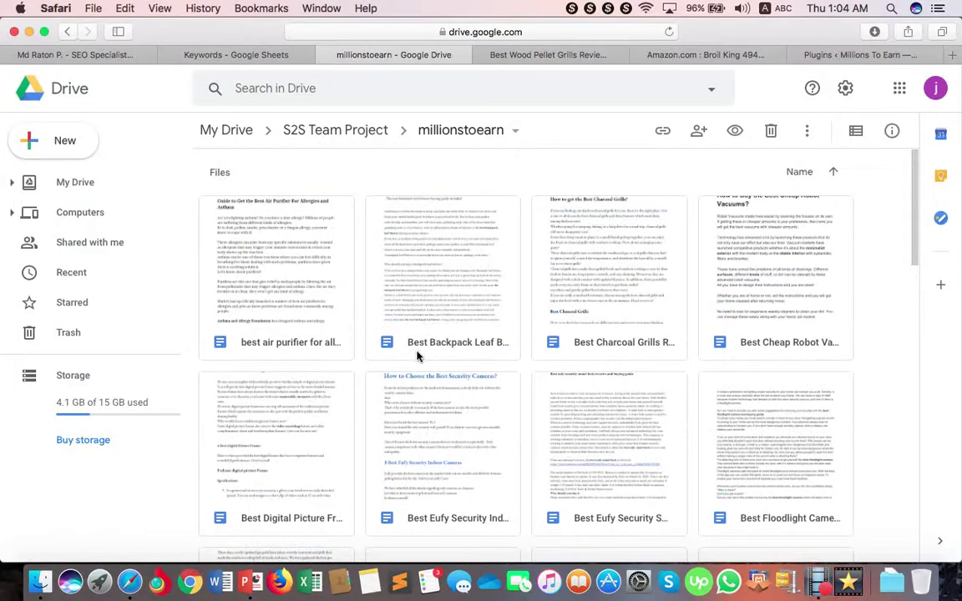
pyautogui.scroll(-10, 421, 356)
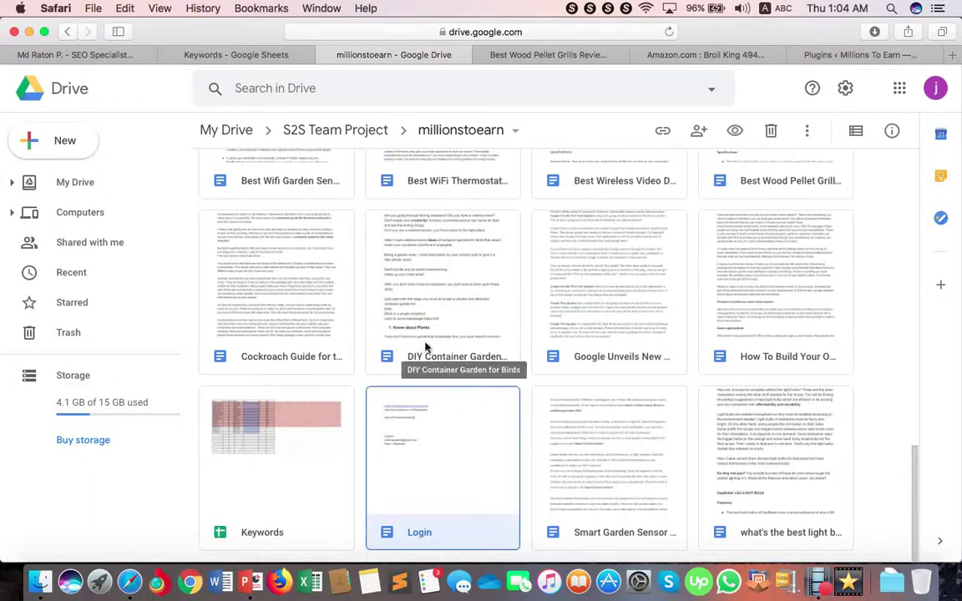
# Step: Skim the Best Wood Pellet Grills Reviews and Buying Guide document in Google Docs and return to its beginning
pyautogui.click(548, 54)
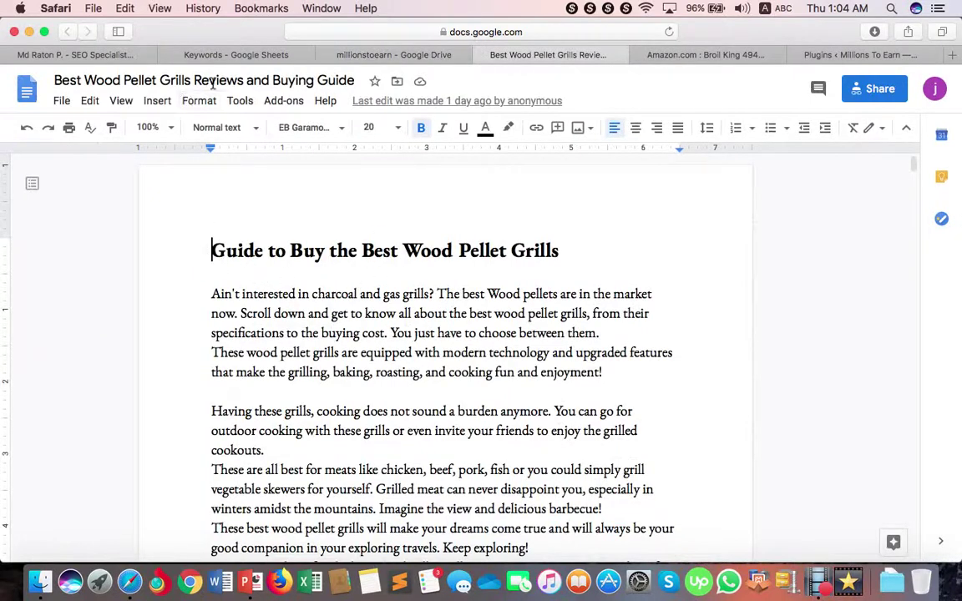
pyautogui.scroll(-20, 329, 361)
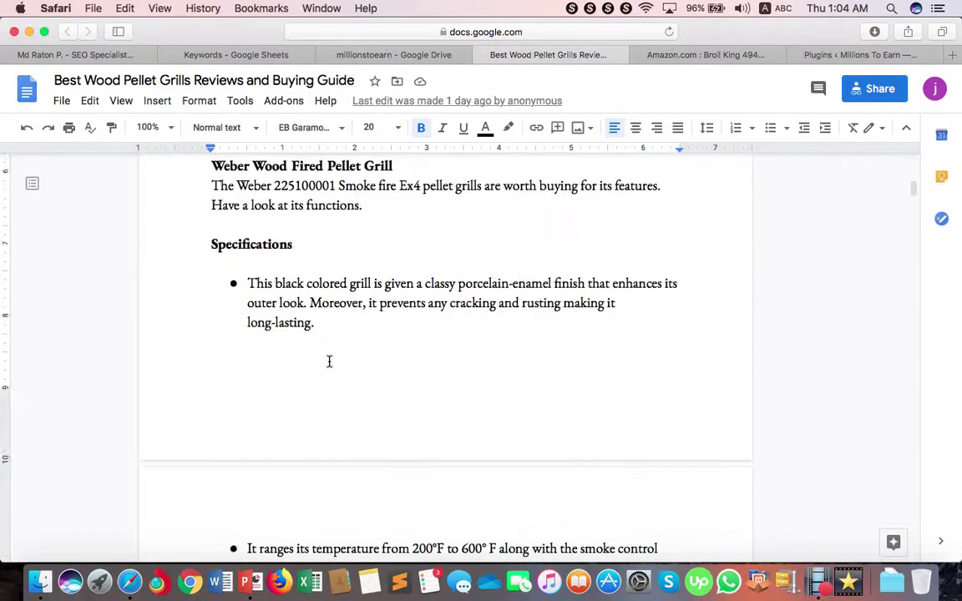
pyautogui.scroll(-20, 329, 361)
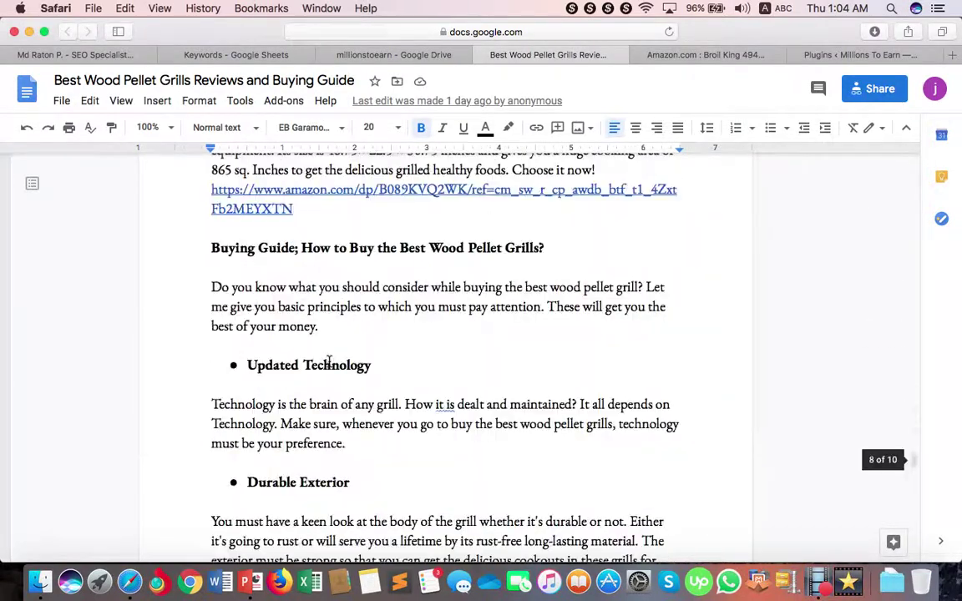
pyautogui.scroll(20, 329, 360)
pyautogui.scroll(20, 329, 361)
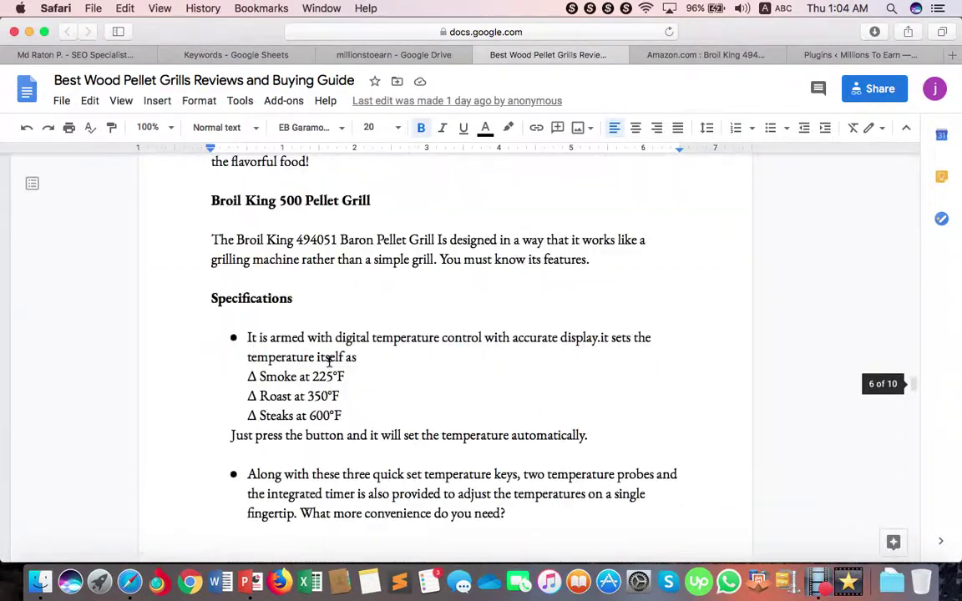
pyautogui.scroll(1, 323, 361)
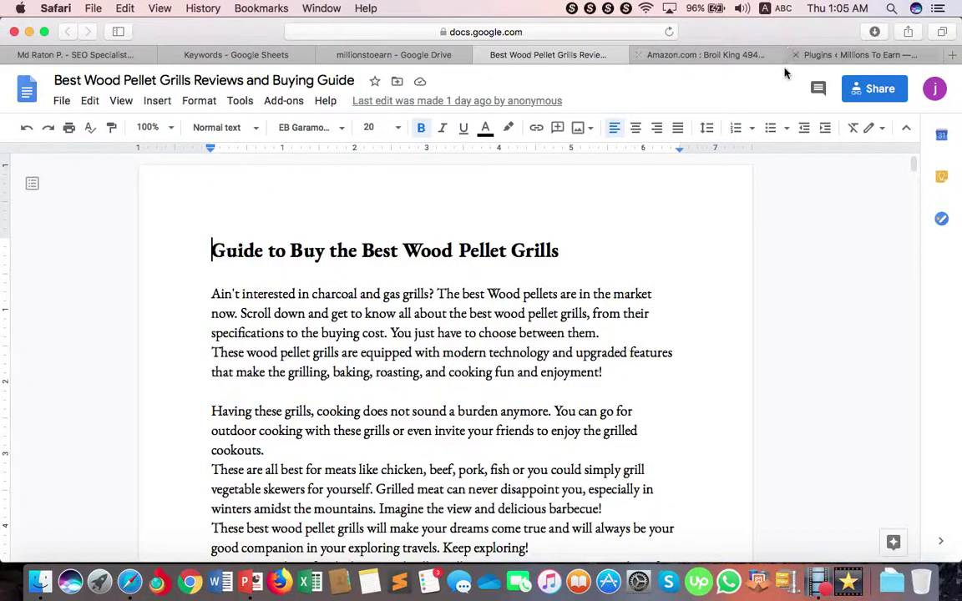
# Step: View the Broil King 494051 Baron 500 Pellet Grill product image enlarged on Amazon, check its image-saving options and close the enlarged view
pyautogui.click(706, 58)
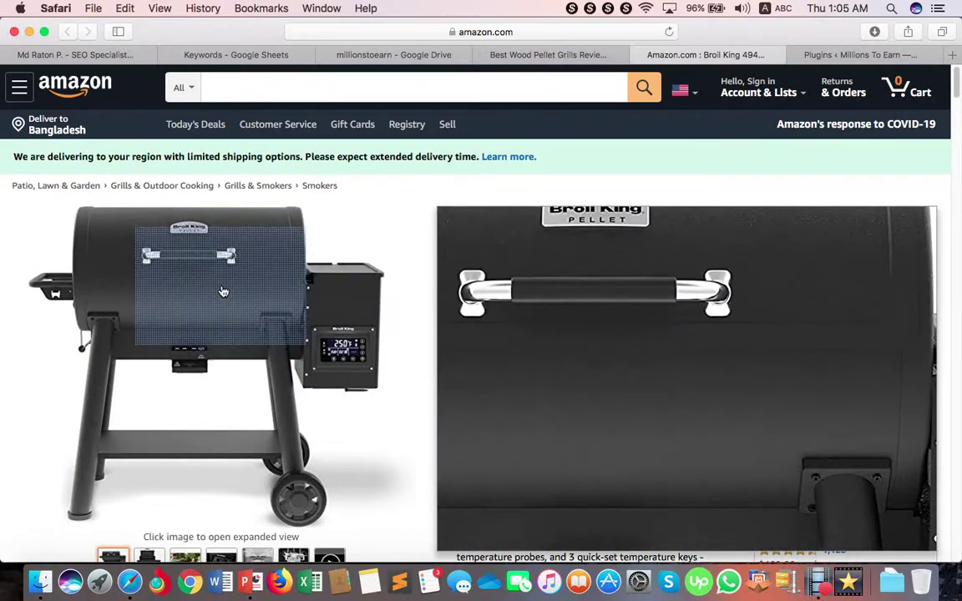
pyautogui.click(201, 281)
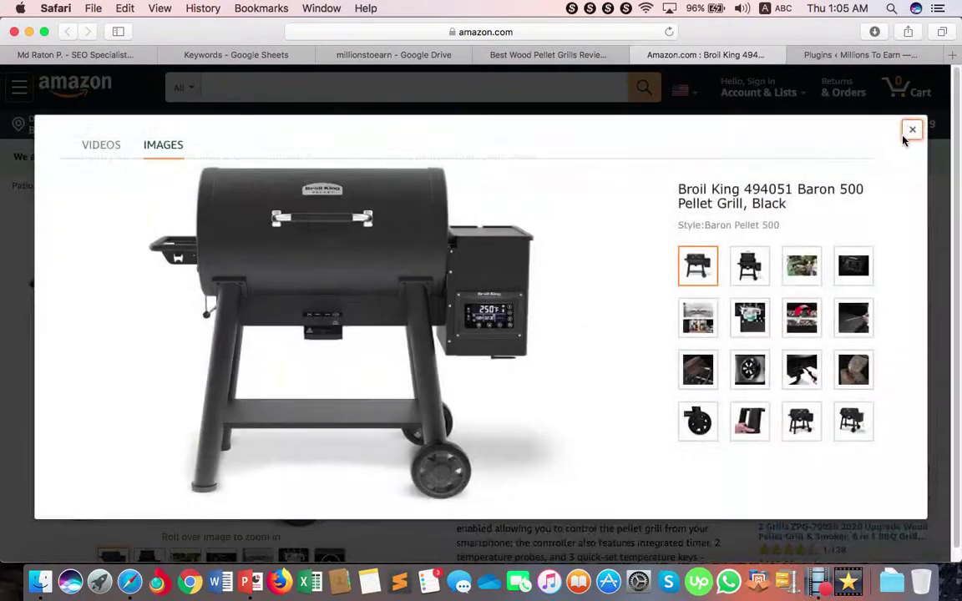
pyautogui.rightClick(257, 261)
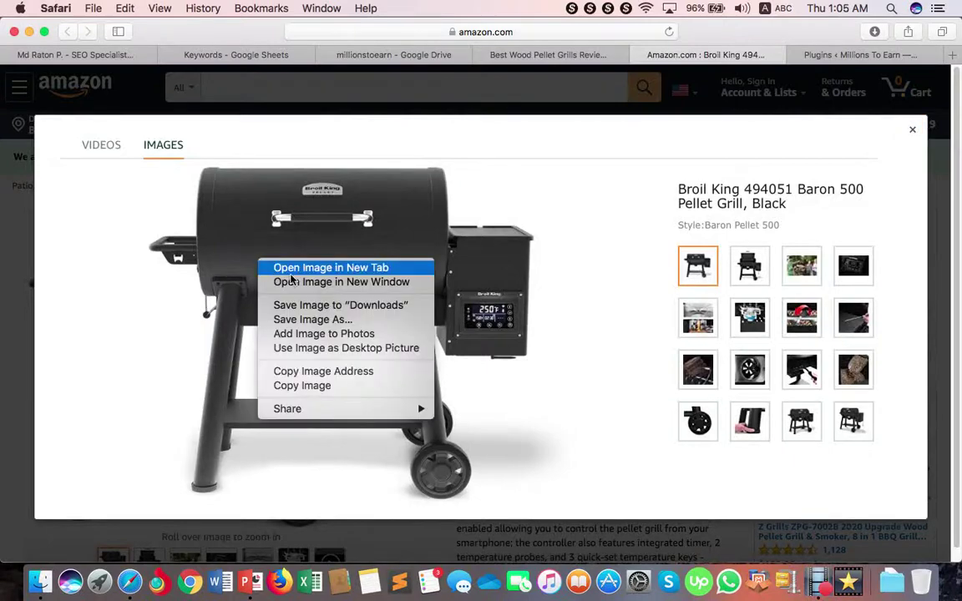
pyautogui.click(490, 279)
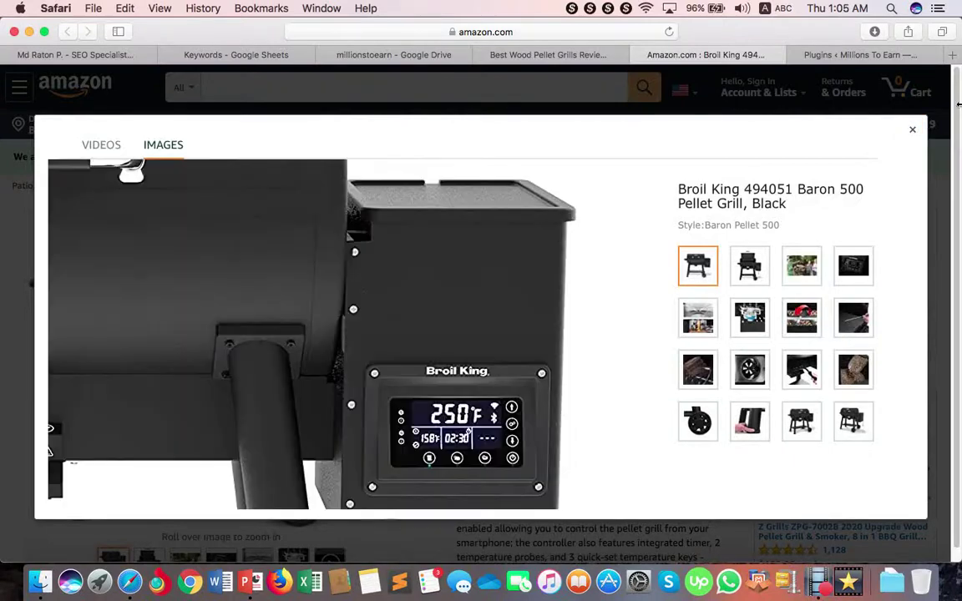
pyautogui.click(913, 130)
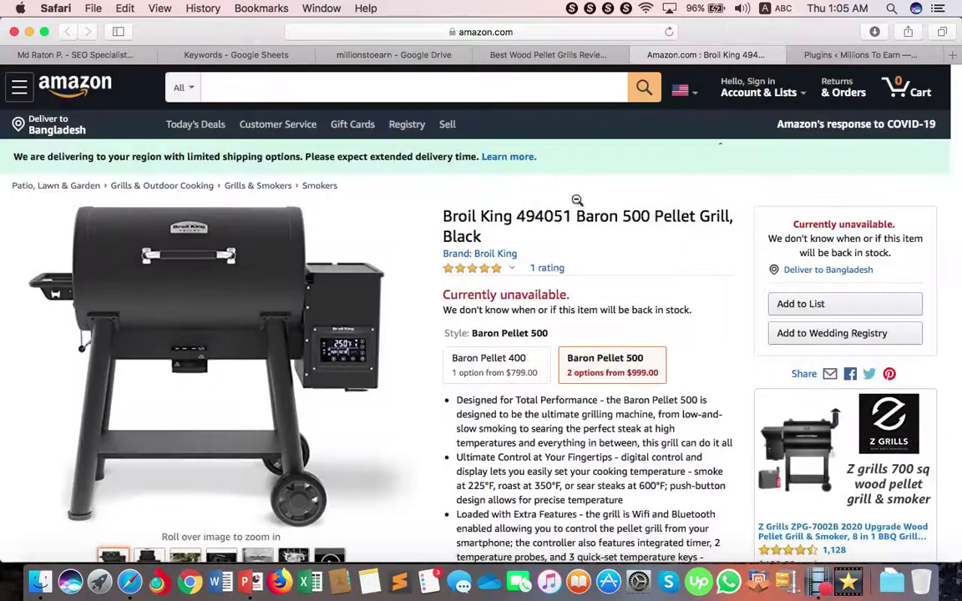
# Step: Switch to the Millions To Earn WordPress dashboard and start a new post
pyautogui.click(827, 55)
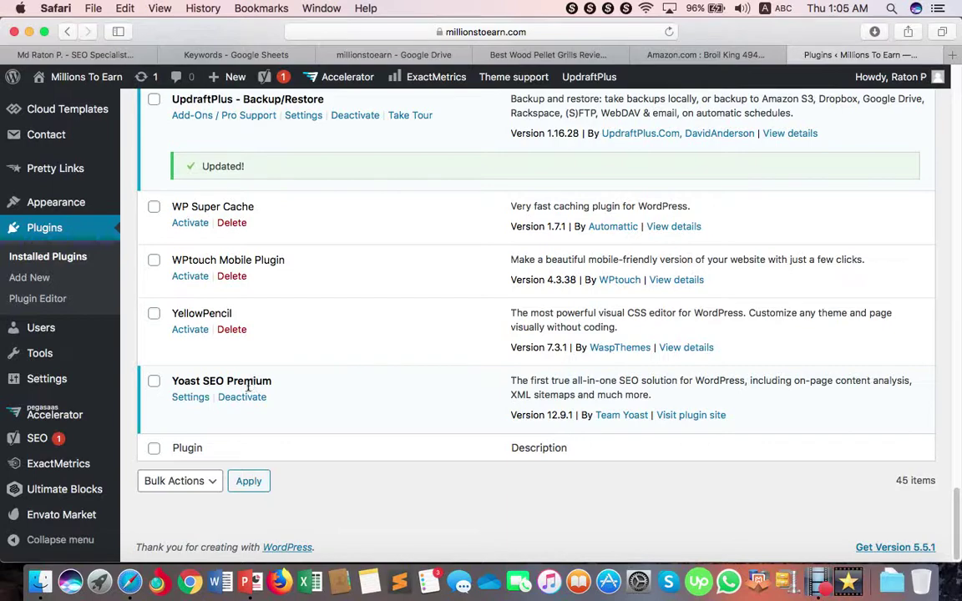
pyautogui.scroll(20, 213, 388)
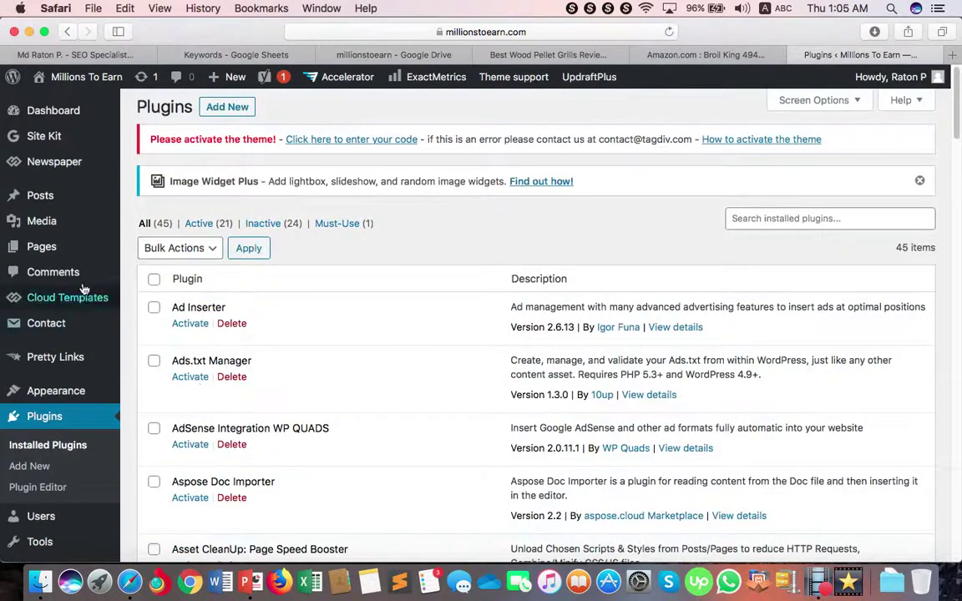
pyautogui.moveTo(53, 209)
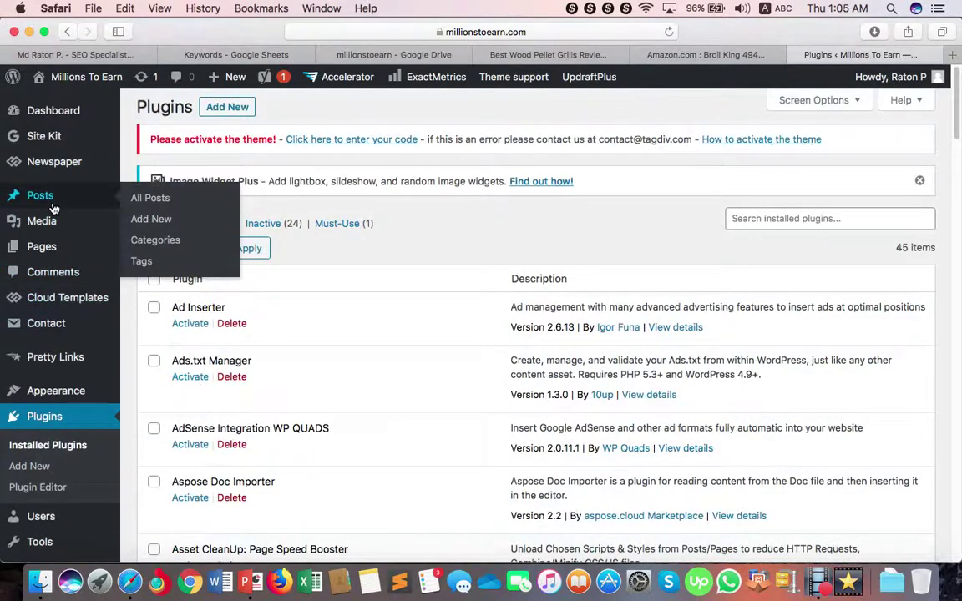
pyautogui.click(147, 222)
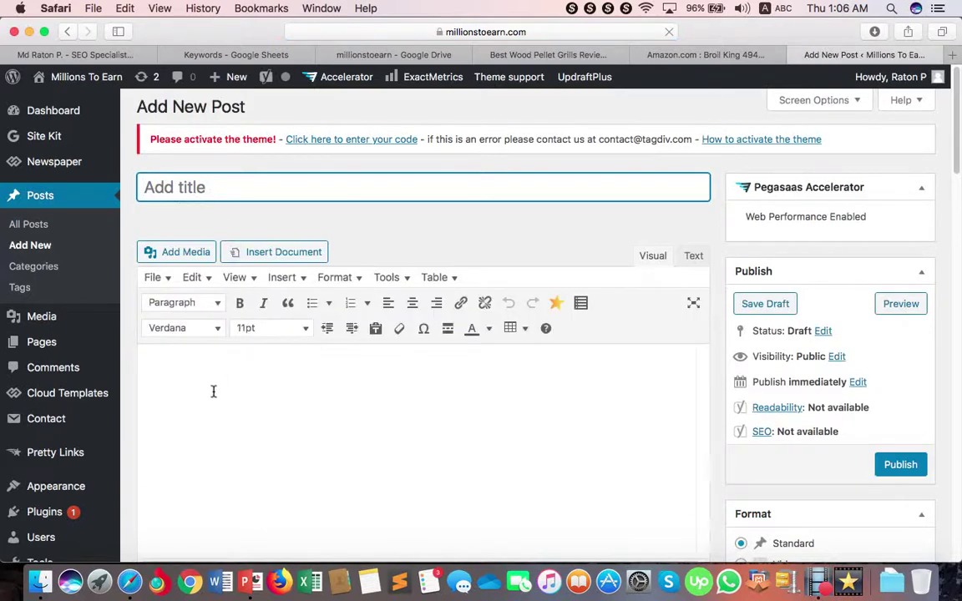
# Step: Examine the empty post's content area and its SEO status in the publishing settings
pyautogui.click(213, 392)
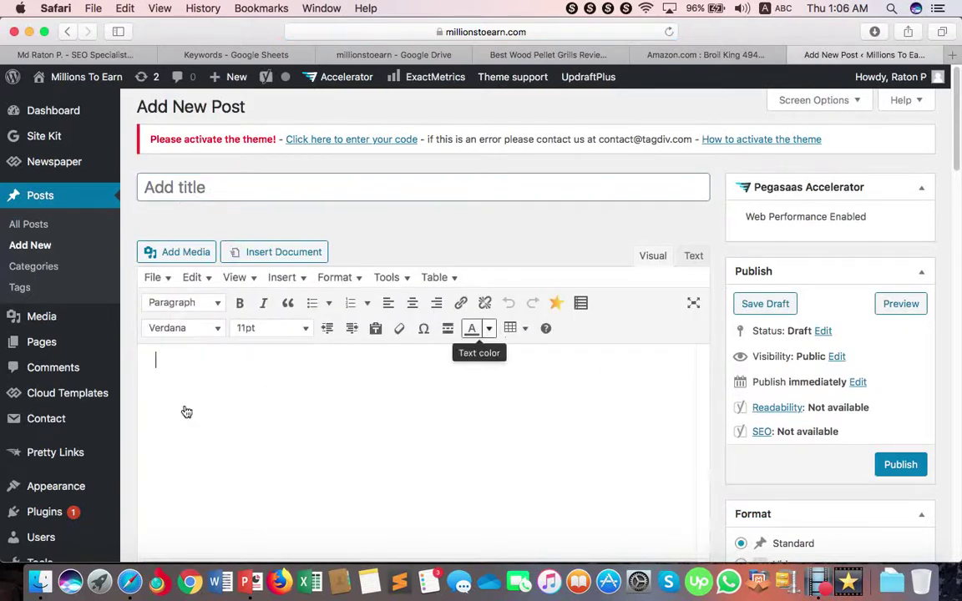
pyautogui.click(777, 433)
pyautogui.moveTo(778, 433); pyautogui.dragTo(846, 429)
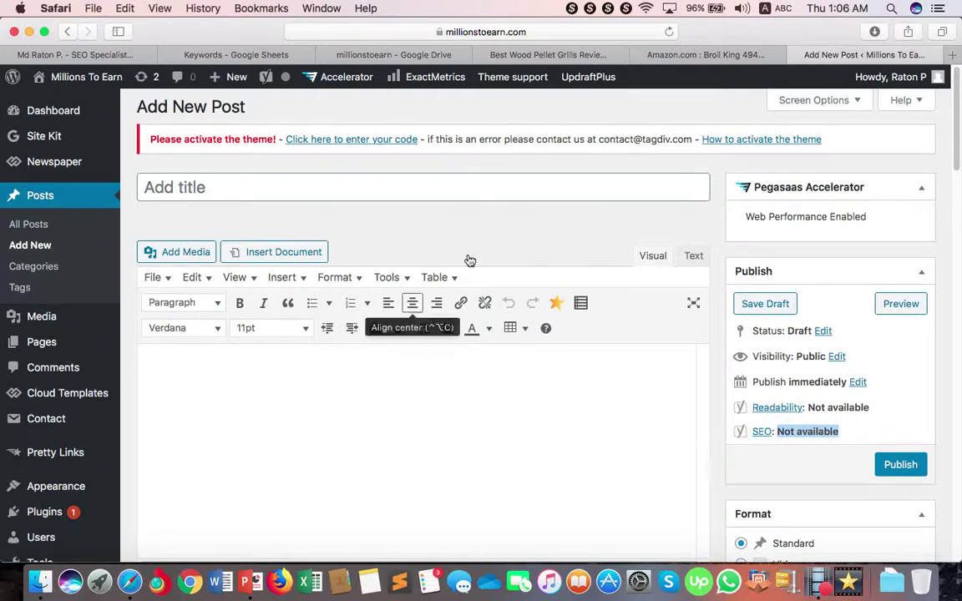
# Step: Move the article document's browser tab beside the new post and copy its name, Best Wood Pellet Grills Reviews and Buying Guide, into the post title
pyautogui.click(521, 58)
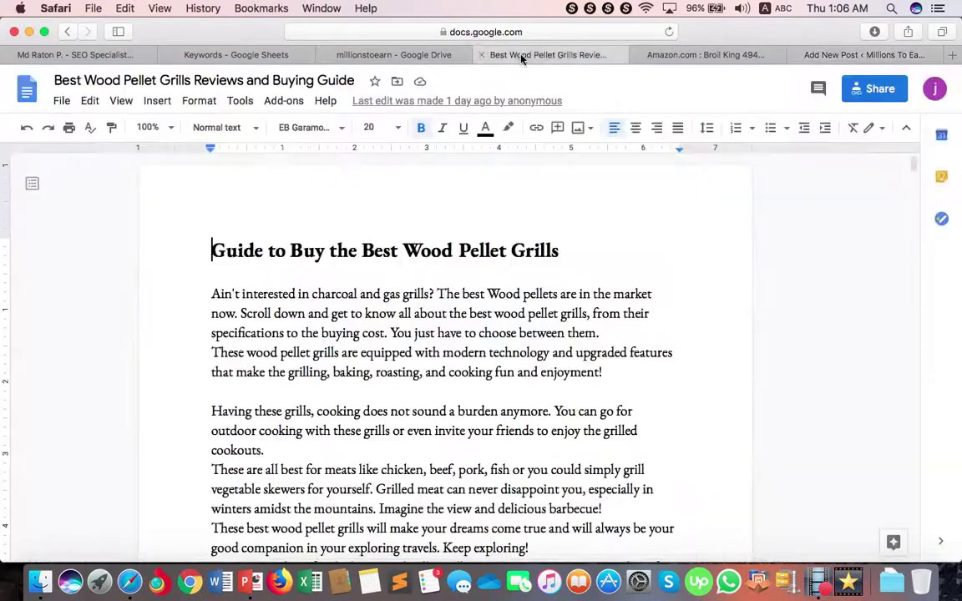
pyautogui.moveTo(483, 52); pyautogui.dragTo(693, 61)
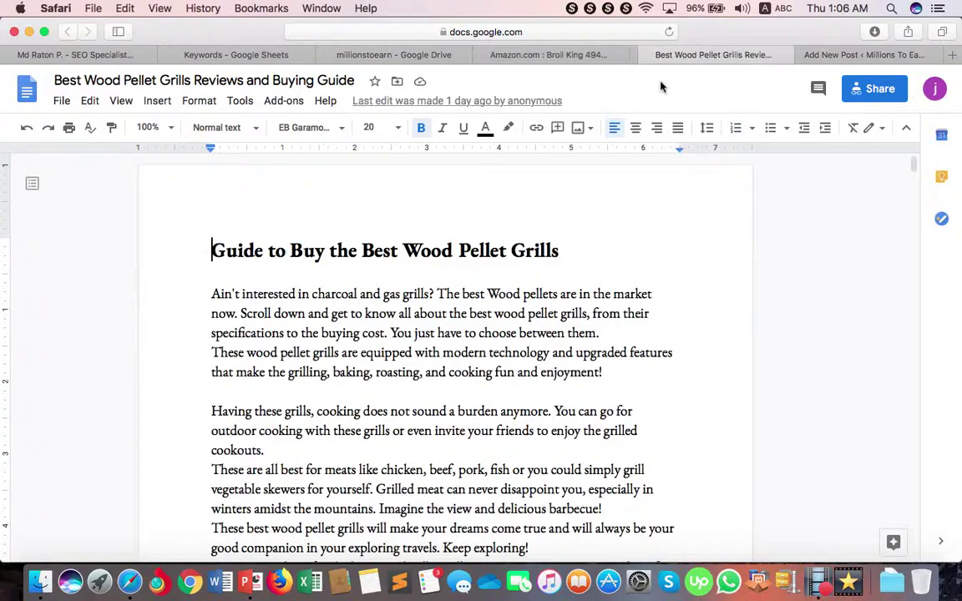
pyautogui.click(175, 83)
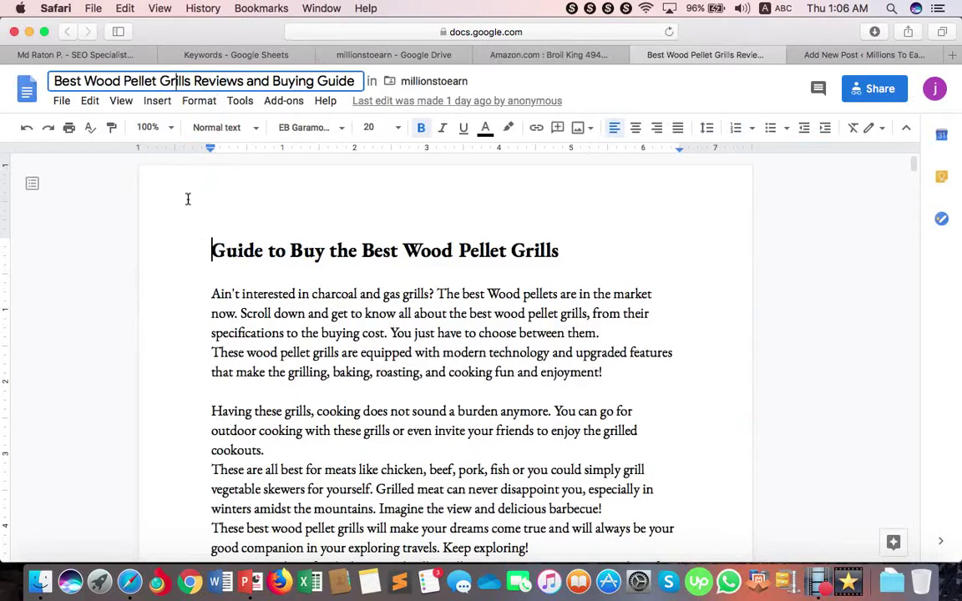
pyautogui.press('super+a')
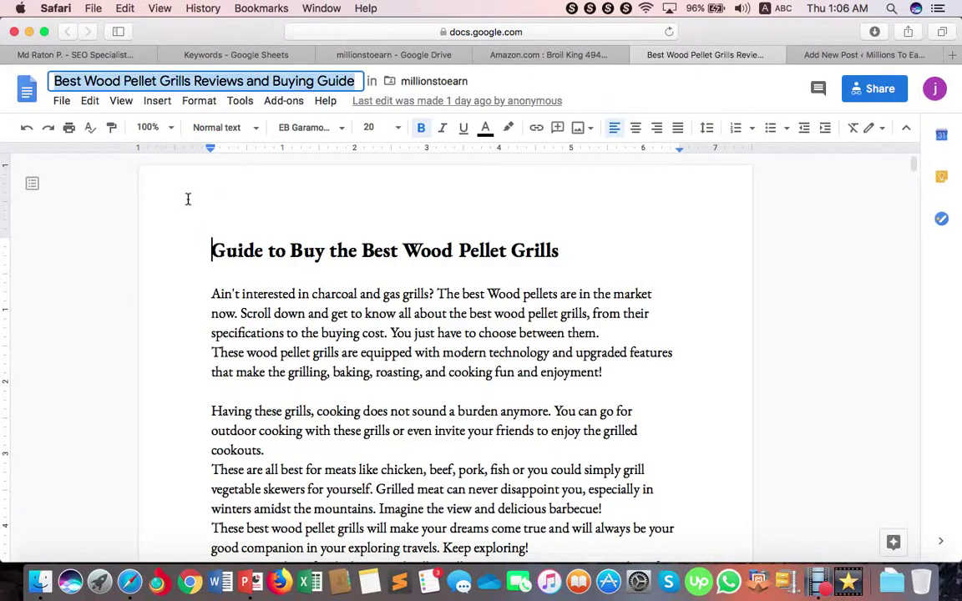
pyautogui.press('super+c')
pyautogui.click(835, 54)
pyautogui.press('super+v')
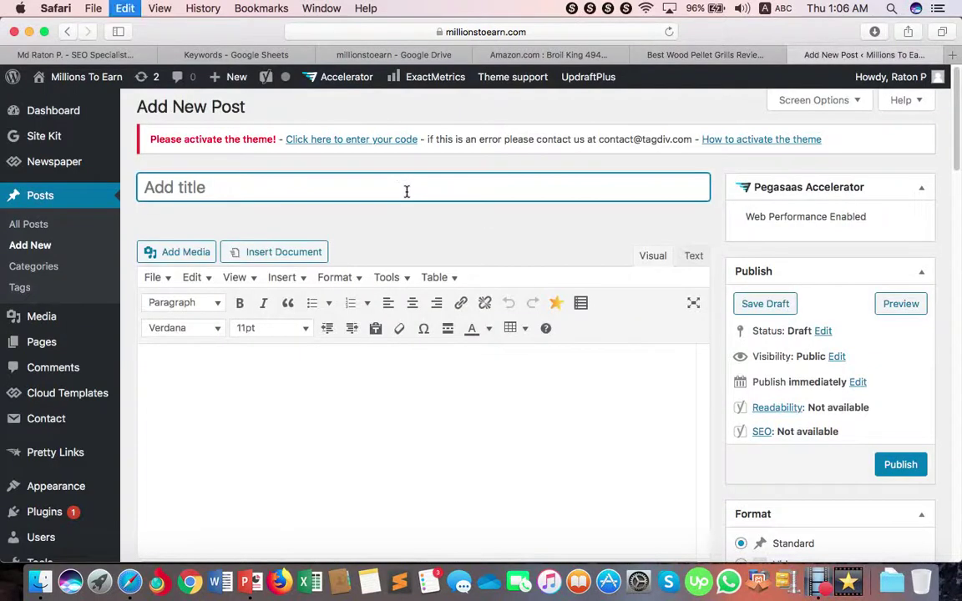
# Step: Copy the entire Best Wood Pellet Grills article from Google Docs and paste it into the post body in Text mode
pyautogui.click(411, 56)
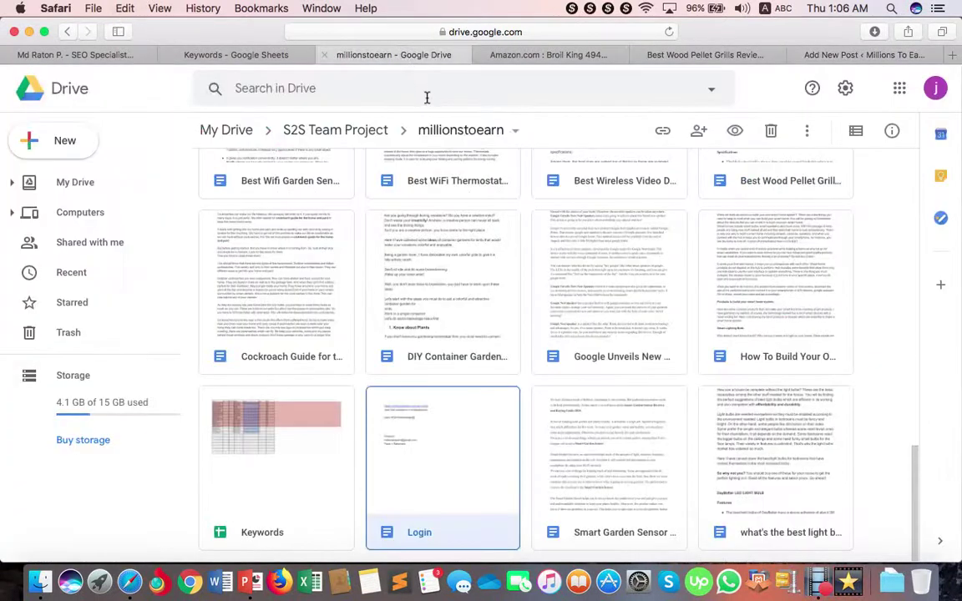
pyautogui.click(679, 55)
pyautogui.click(473, 282)
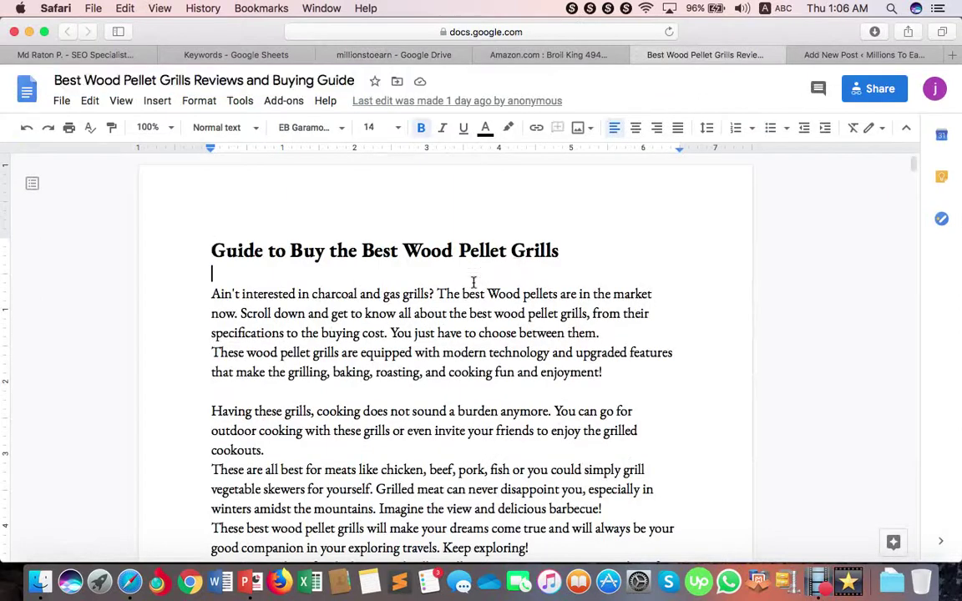
pyautogui.press('super+a')
pyautogui.press('super+c')
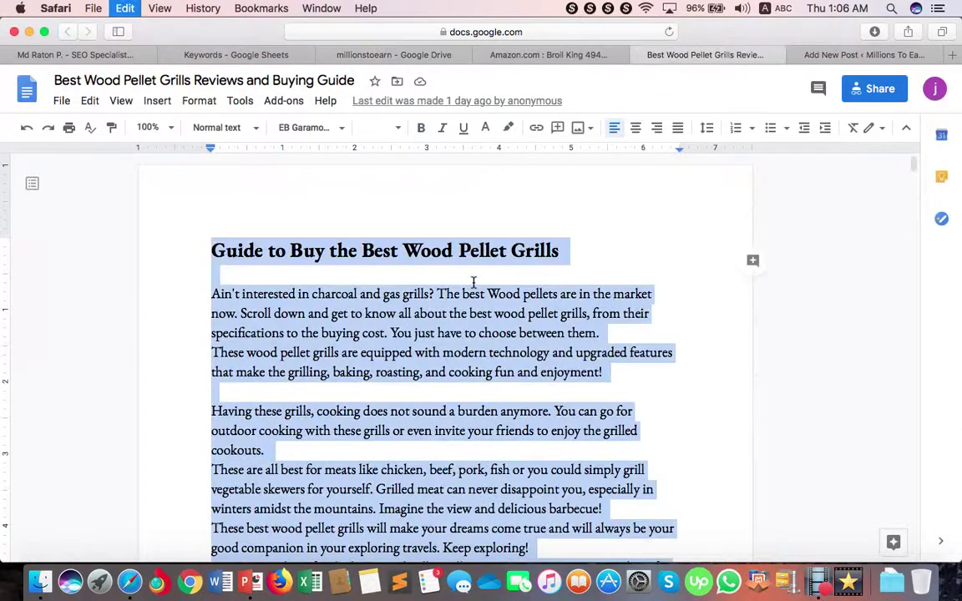
pyautogui.click(834, 55)
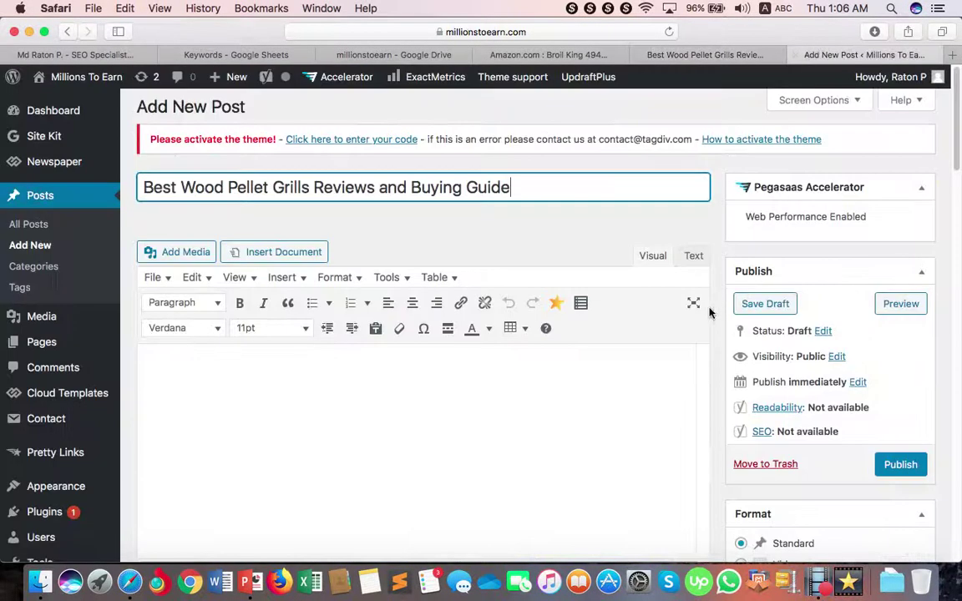
pyautogui.click(693, 256)
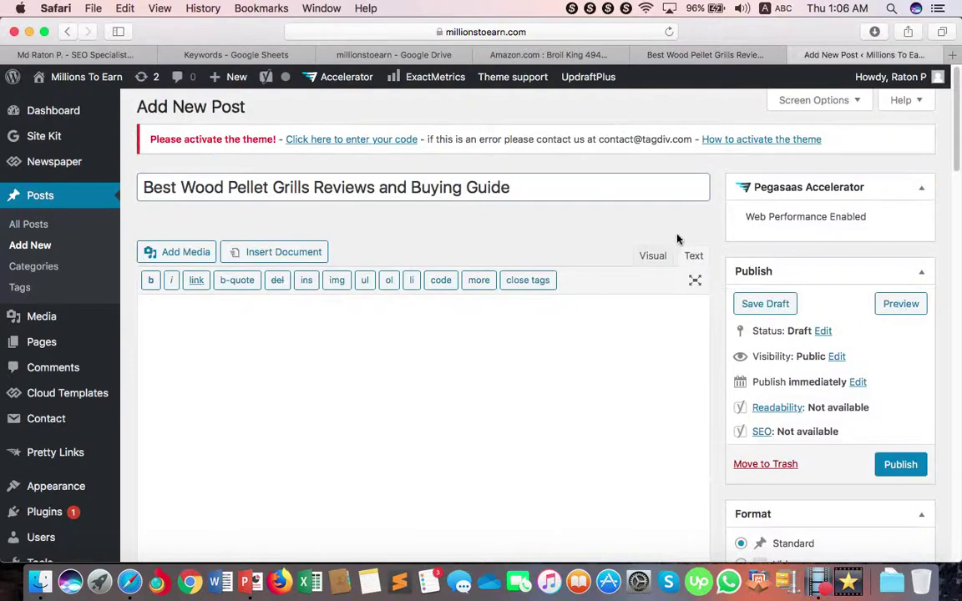
pyautogui.press('super+v')
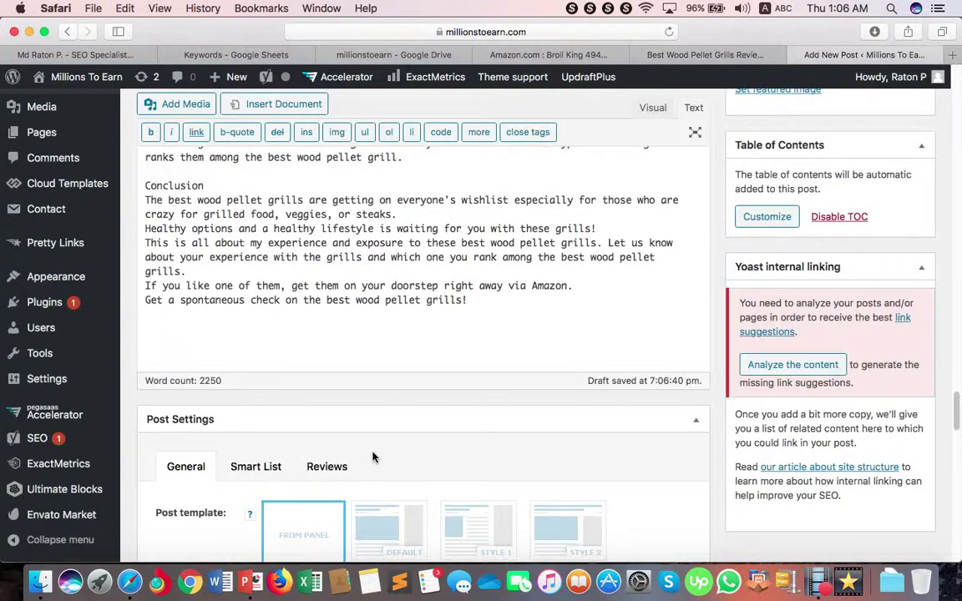
pyautogui.press('BackSpace')
# Step: Delete the opening heading "Guide to Buy the Best Wood Pellet Grills" and its blank line from the start of the post body
pyautogui.scroll(20, 406, 325)
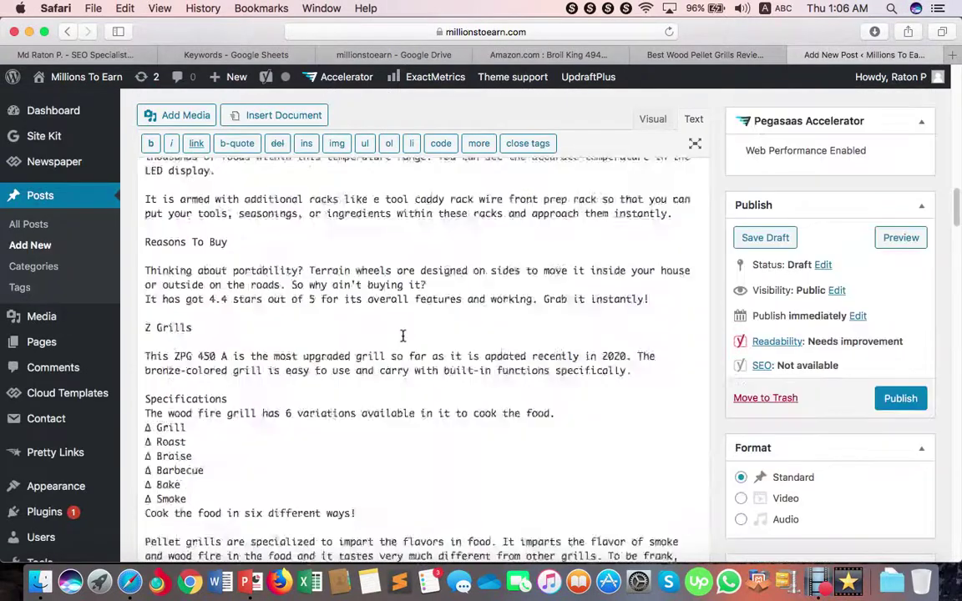
pyautogui.scroll(8, 216, 277)
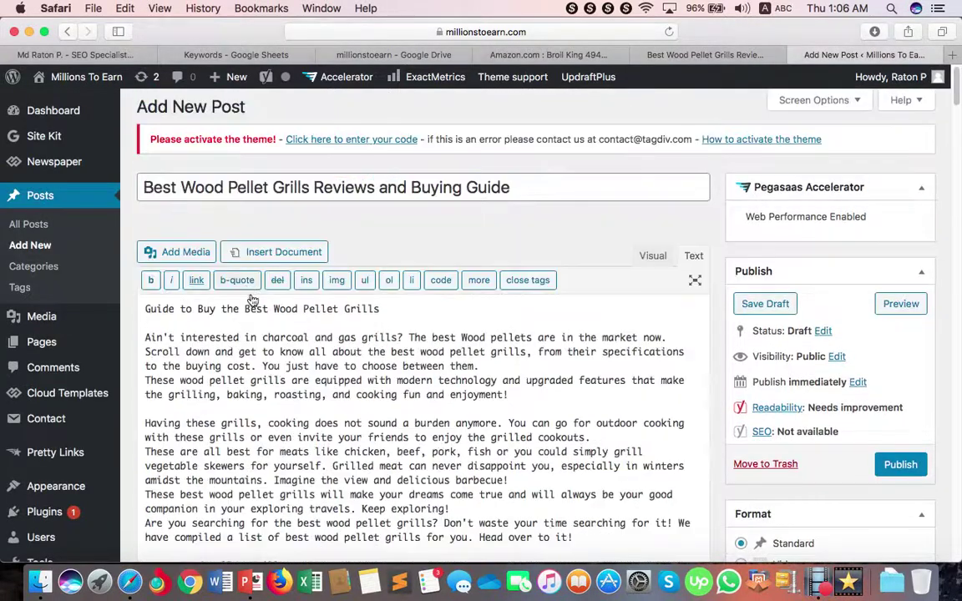
pyautogui.moveTo(146, 337); pyautogui.dragTo(140, 307)
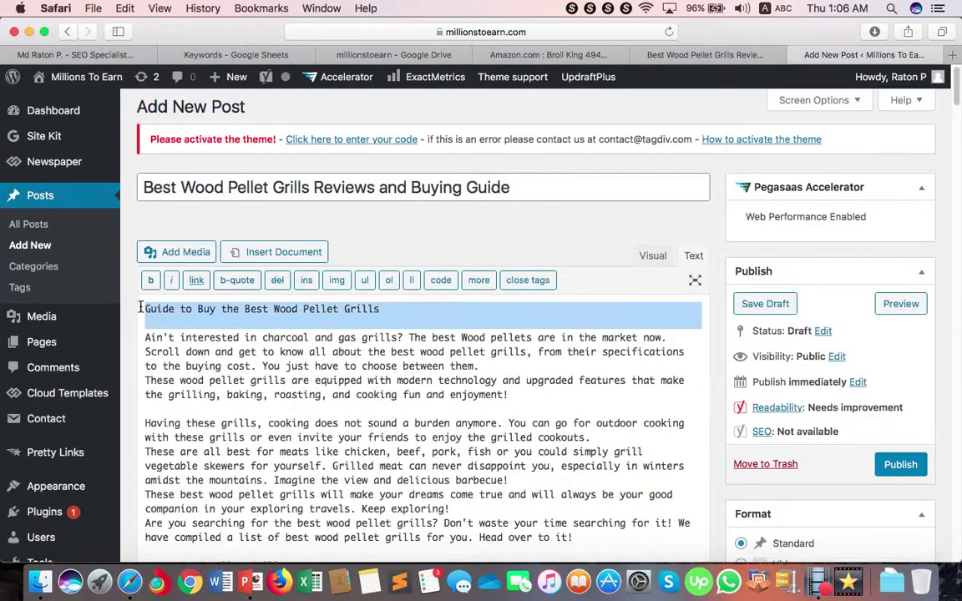
pyautogui.press('BackSpace')
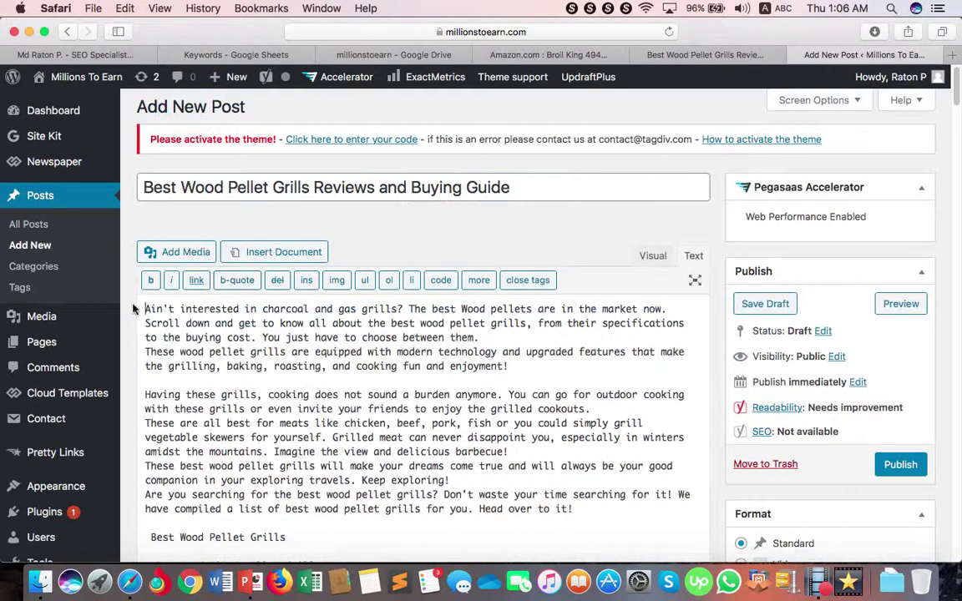
# Step: Check the formatting of the "Best Wood Pellet Grills" subheading in the original Google Docs article
pyautogui.click(686, 55)
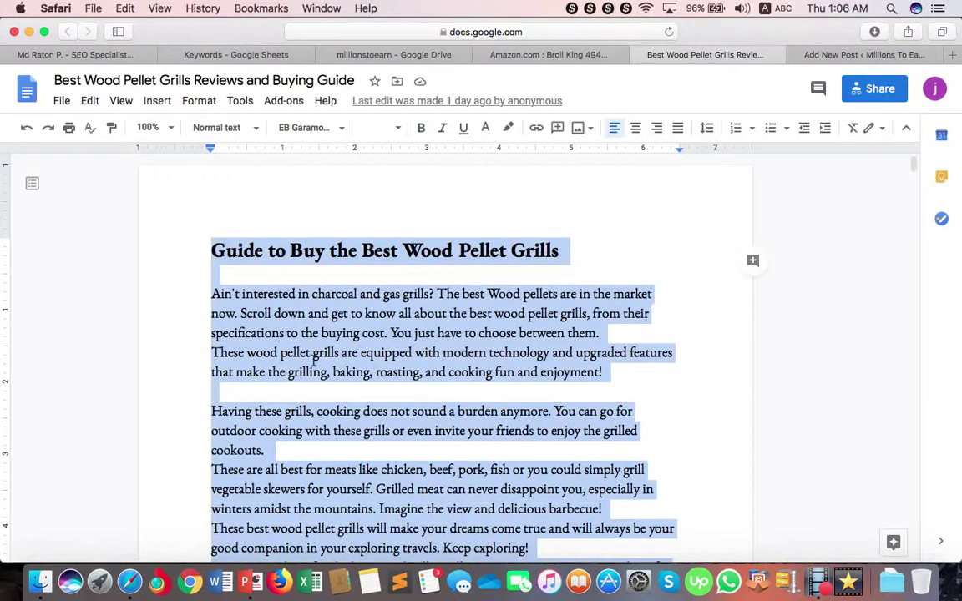
pyautogui.click(390, 241)
pyautogui.scroll(-8, 389, 326)
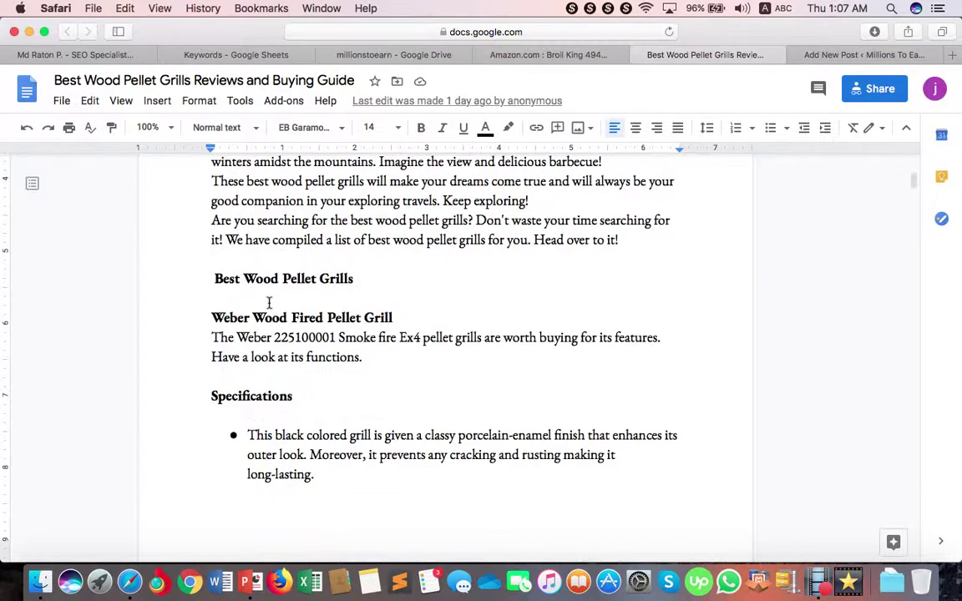
pyautogui.moveTo(228, 279); pyautogui.dragTo(369, 302)
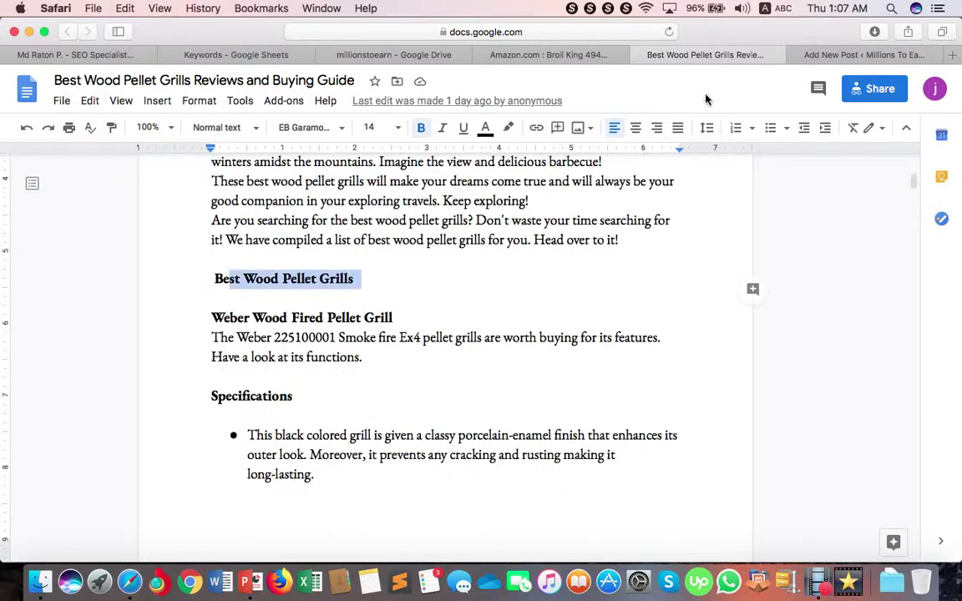
# Step: Return to the post, show its body in Visual mode and add a paragraph break before "These wood pellet grills are equipped"
pyautogui.click(841, 55)
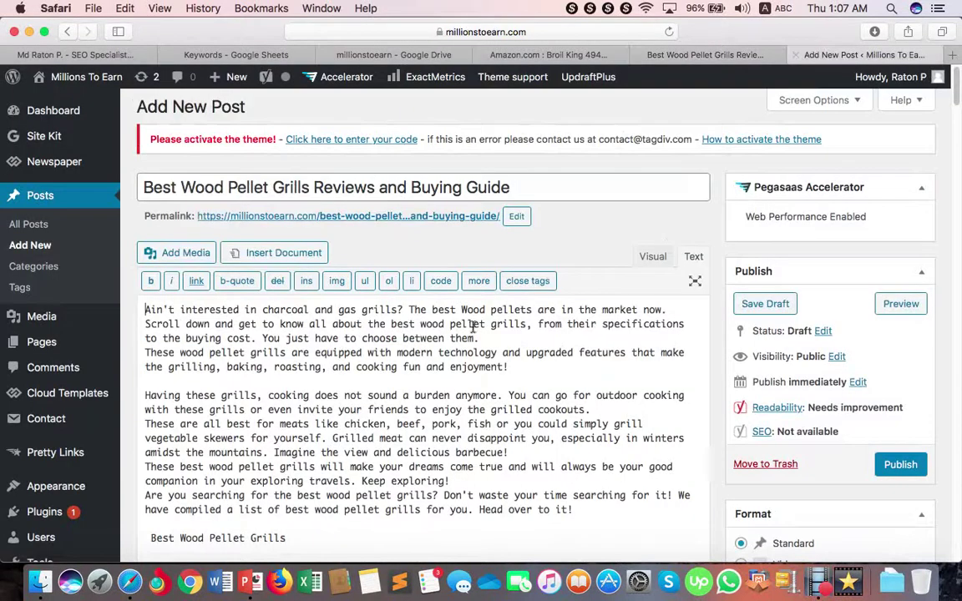
pyautogui.click(651, 259)
pyautogui.scroll(-1, 465, 261)
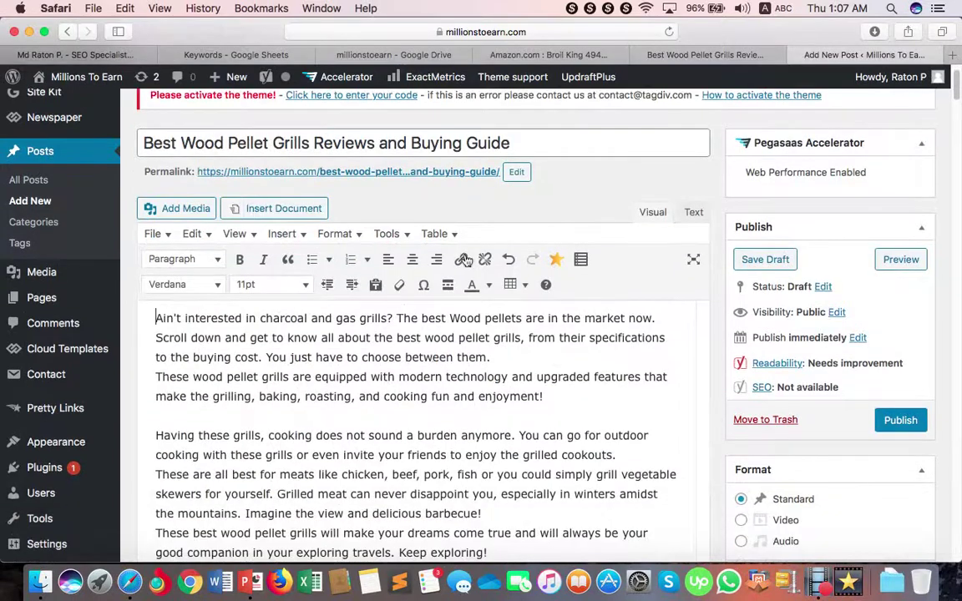
pyautogui.scroll(-2, 219, 399)
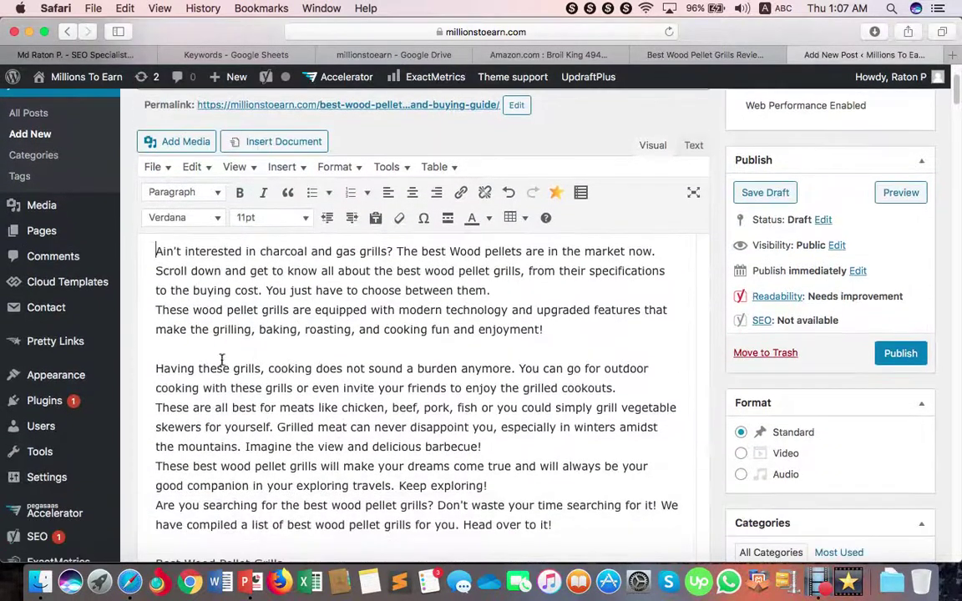
pyautogui.click(151, 310)
pyautogui.scroll(-1, 160, 335)
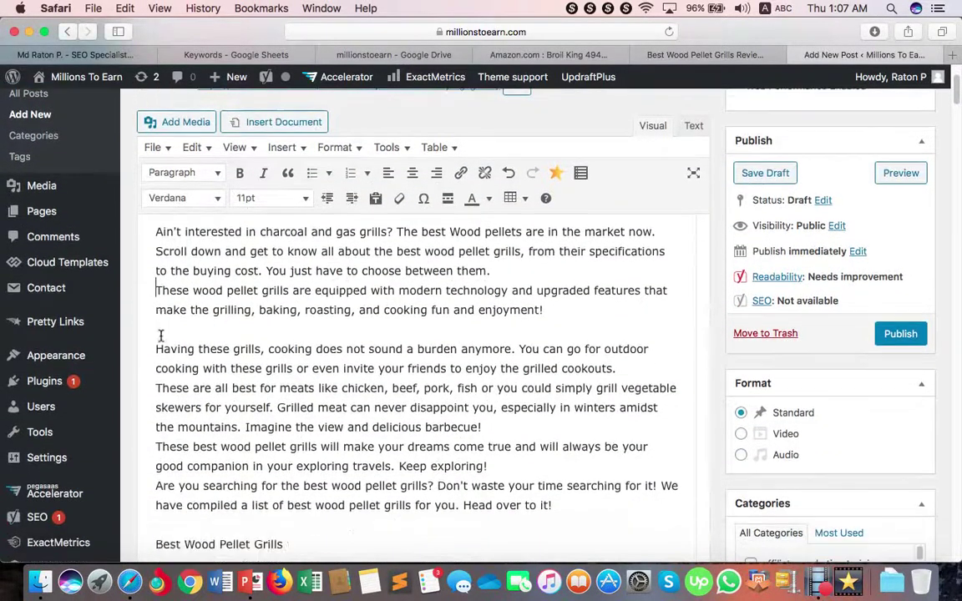
pyautogui.press('Return')
pyautogui.scroll(-5, 536, 435)
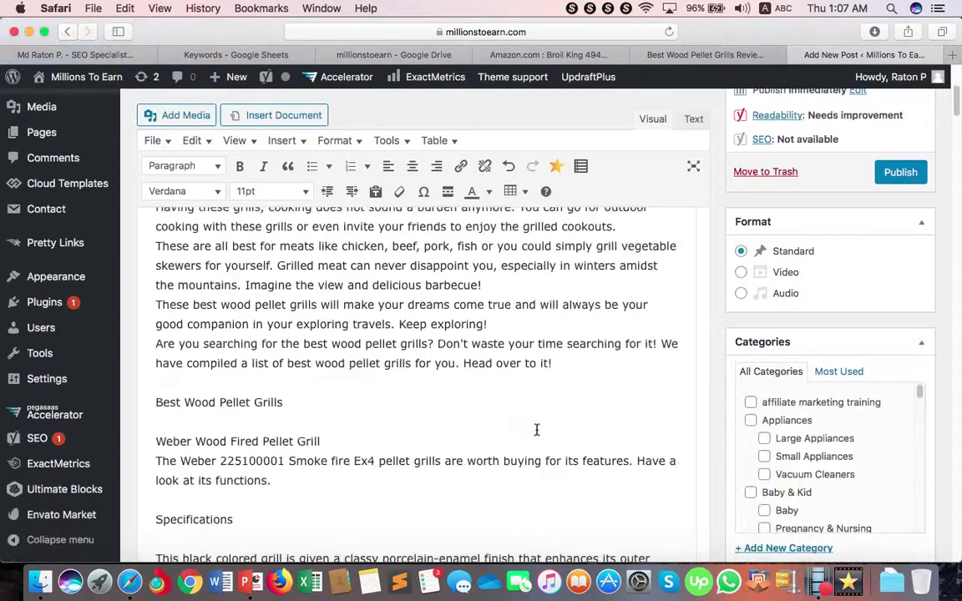
pyautogui.scroll(1, 606, 282)
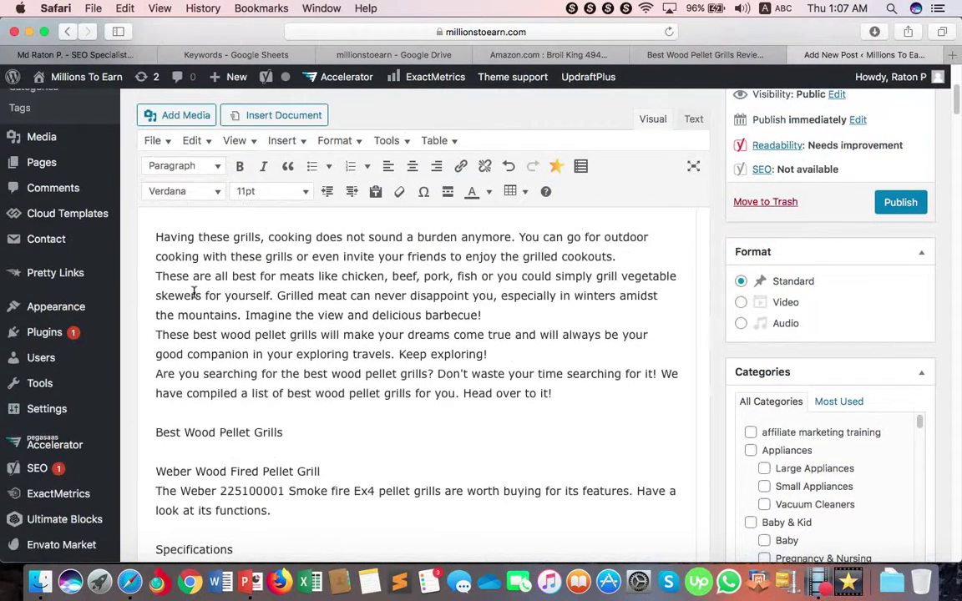
# Step: Add paragraph breaks before "These are all best for meats", "These best wood pellet grills will make" and "Are you searching" in the post body
pyautogui.click(144, 277)
pyautogui.press('Return')
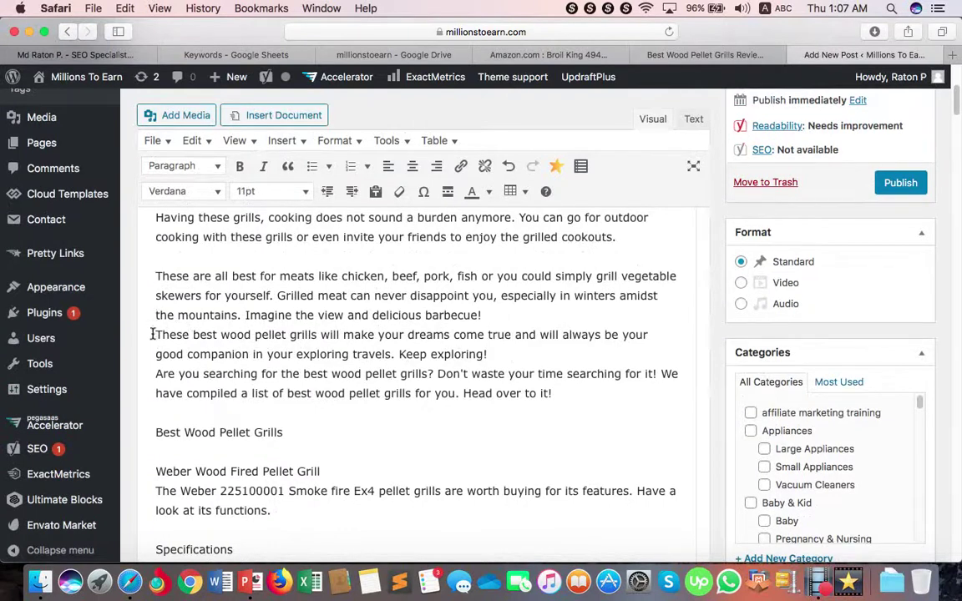
pyautogui.press('Return')
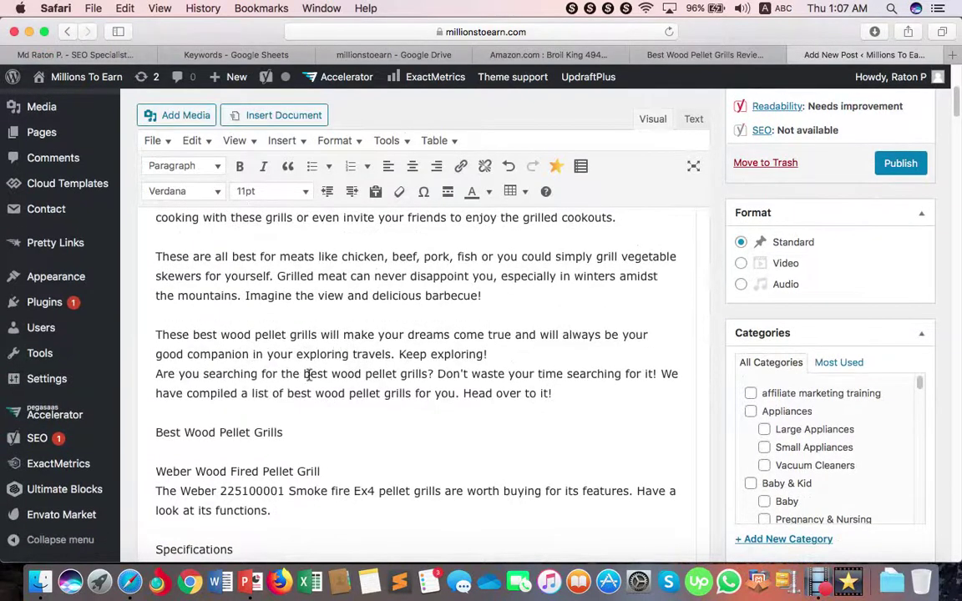
pyautogui.click(146, 378)
pyautogui.press('Return')
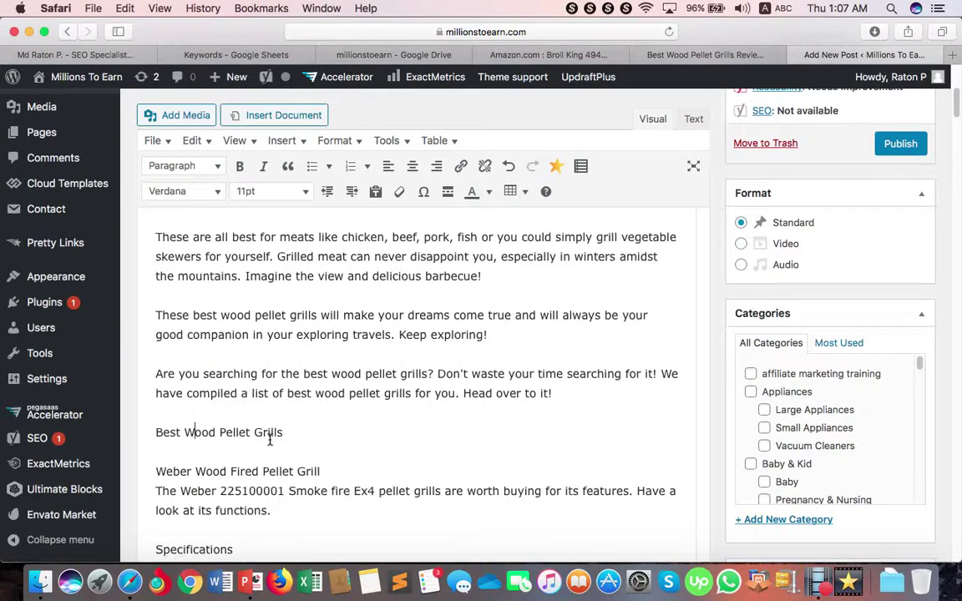
# Step: Compare the "Best Wood Pellet Grills" subheading in the body with the post title and look through the surrounding content
pyautogui.moveTo(284, 433); pyautogui.dragTo(152, 428)
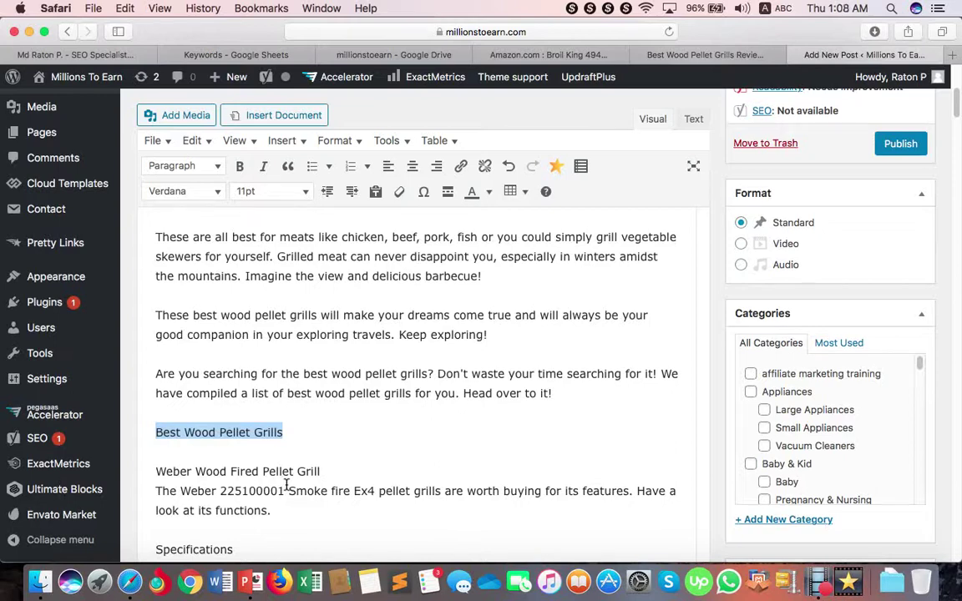
pyautogui.scroll(10, 621, 345)
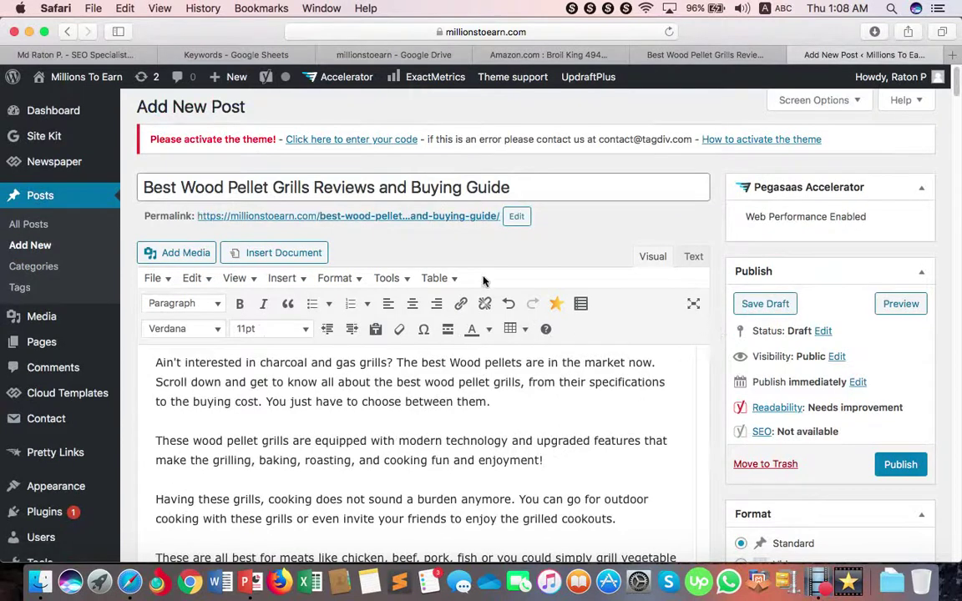
pyautogui.moveTo(510, 189); pyautogui.dragTo(130, 176)
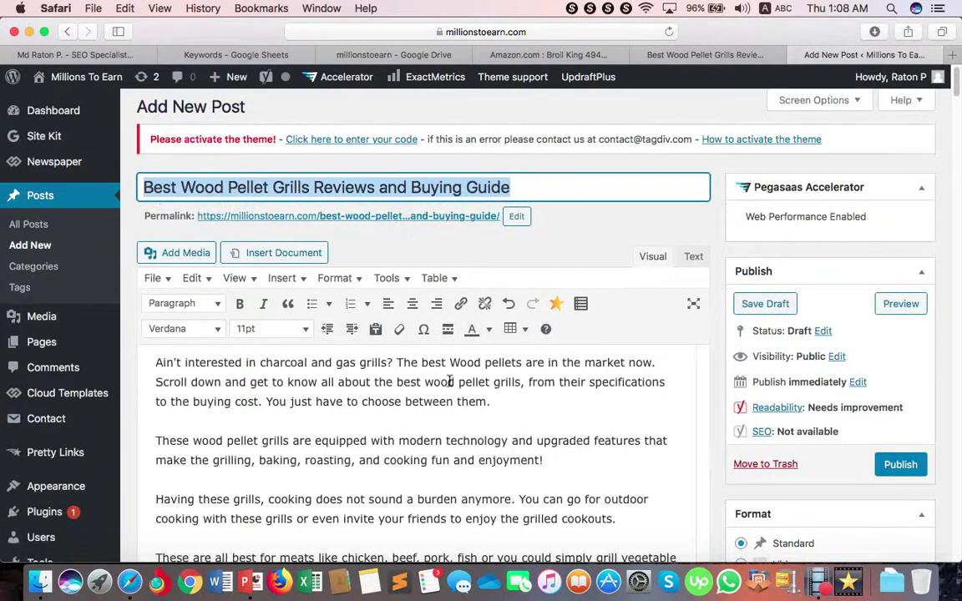
pyautogui.scroll(-10, 325, 433)
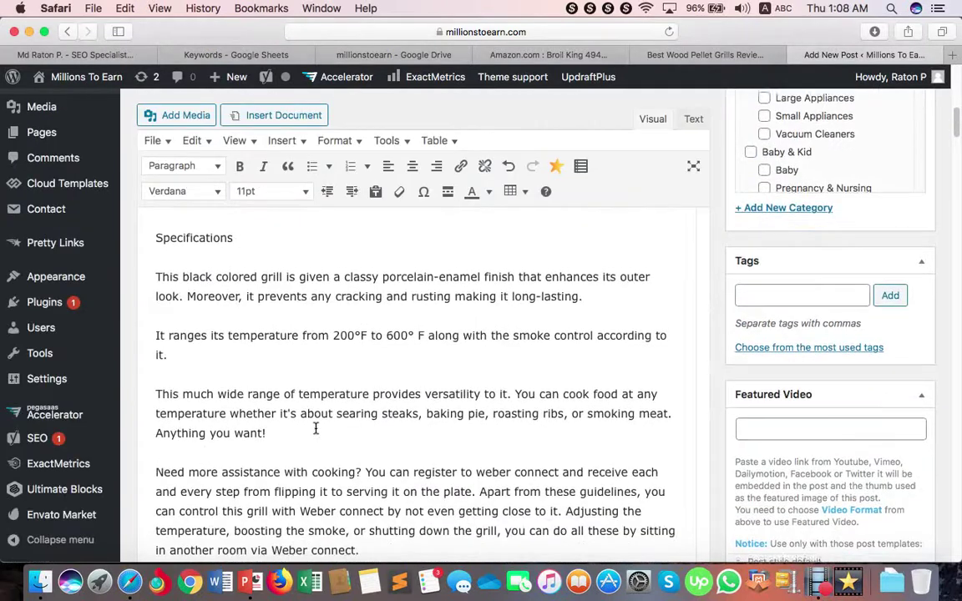
pyautogui.scroll(10, 323, 429)
pyautogui.scroll(-6, 316, 427)
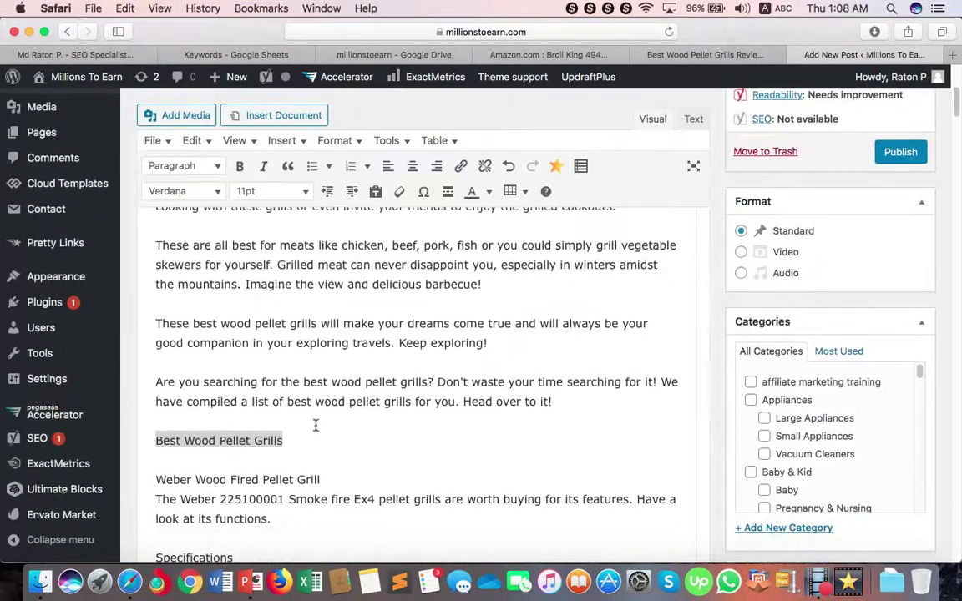
pyautogui.scroll(-15, 887, 348)
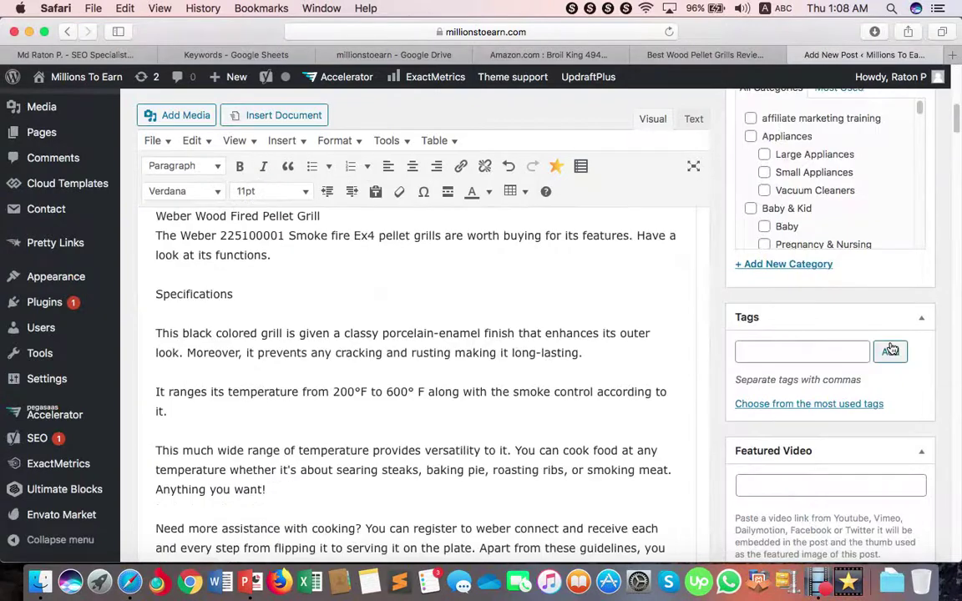
pyautogui.scroll(-8, 891, 346)
pyautogui.scroll(20, 886, 348)
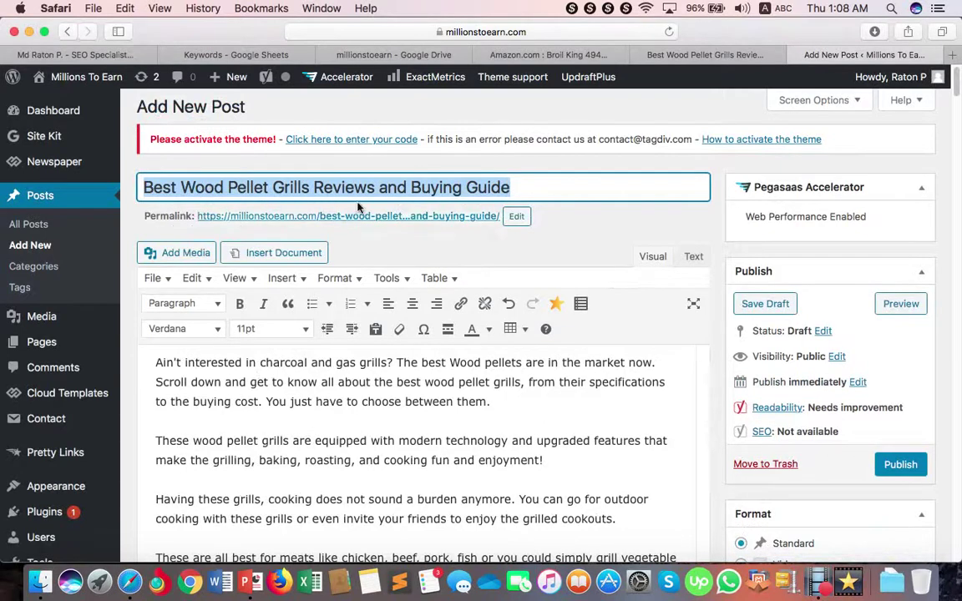
pyautogui.scroll(-10, 543, 334)
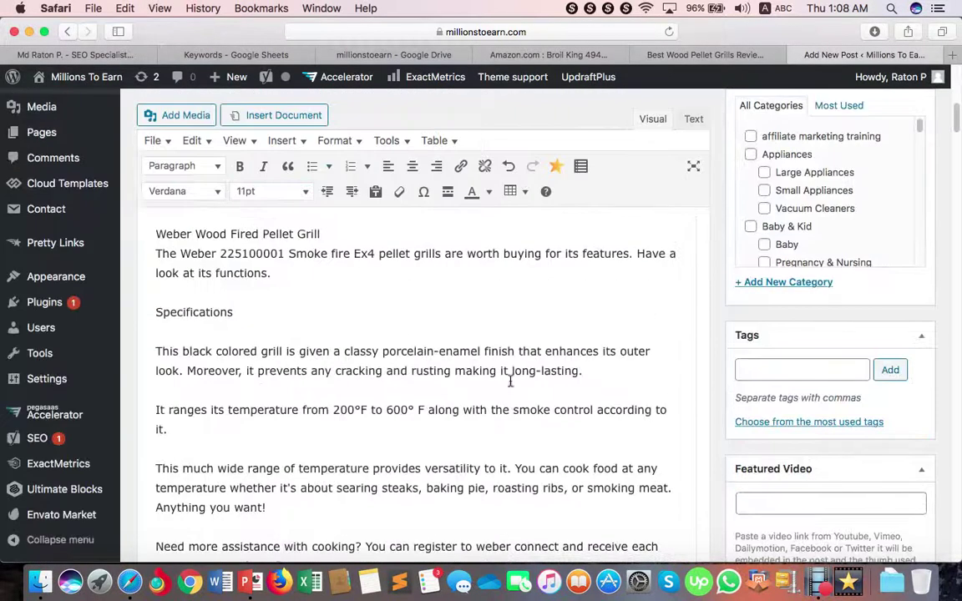
pyautogui.scroll(8, 376, 401)
pyautogui.scroll(-6, 376, 403)
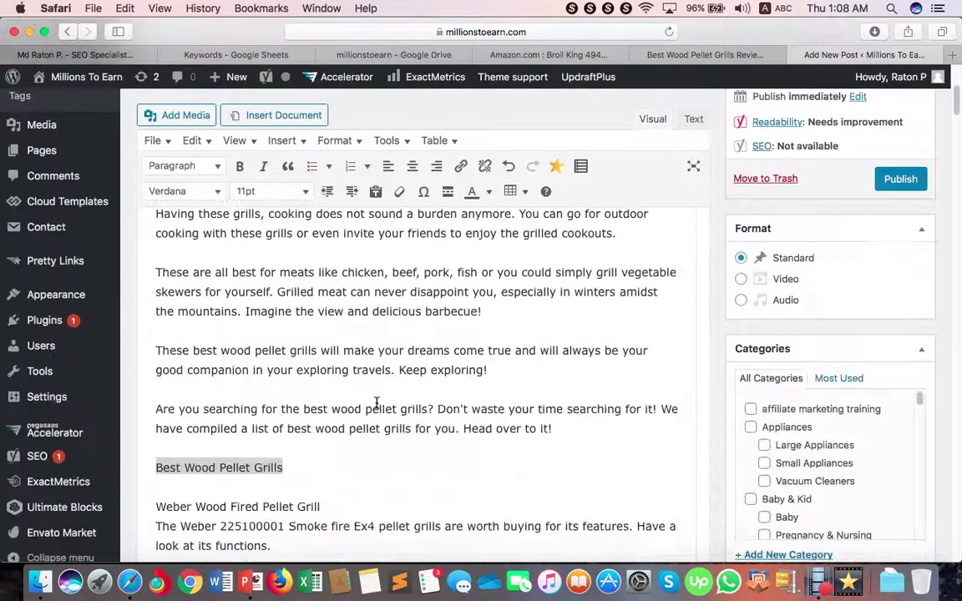
pyautogui.scroll(-1, 278, 405)
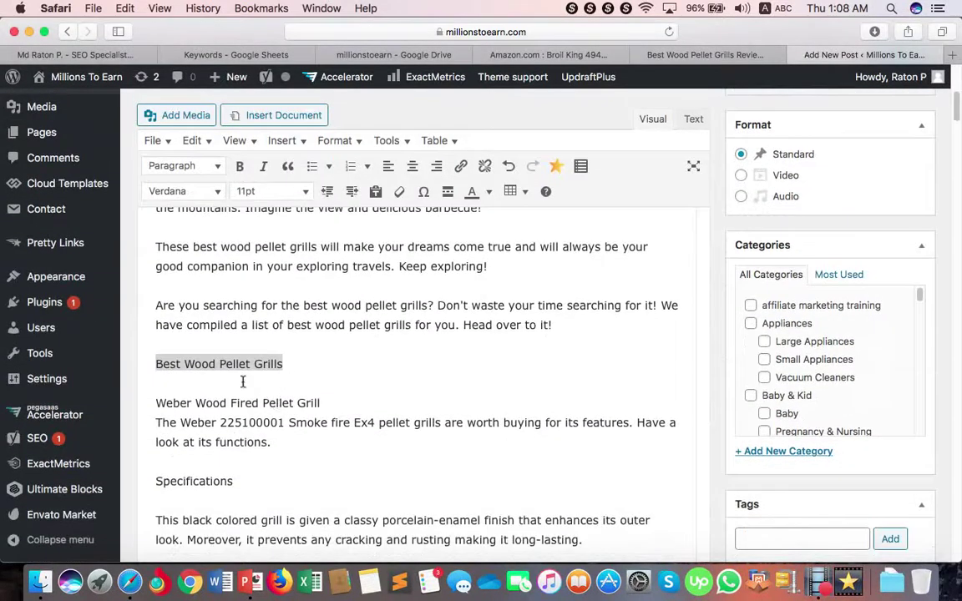
# Step: Format the "Best Wood Pellet Grills" subheading in the post body as Heading 2
pyautogui.moveTo(288, 365); pyautogui.dragTo(154, 364)
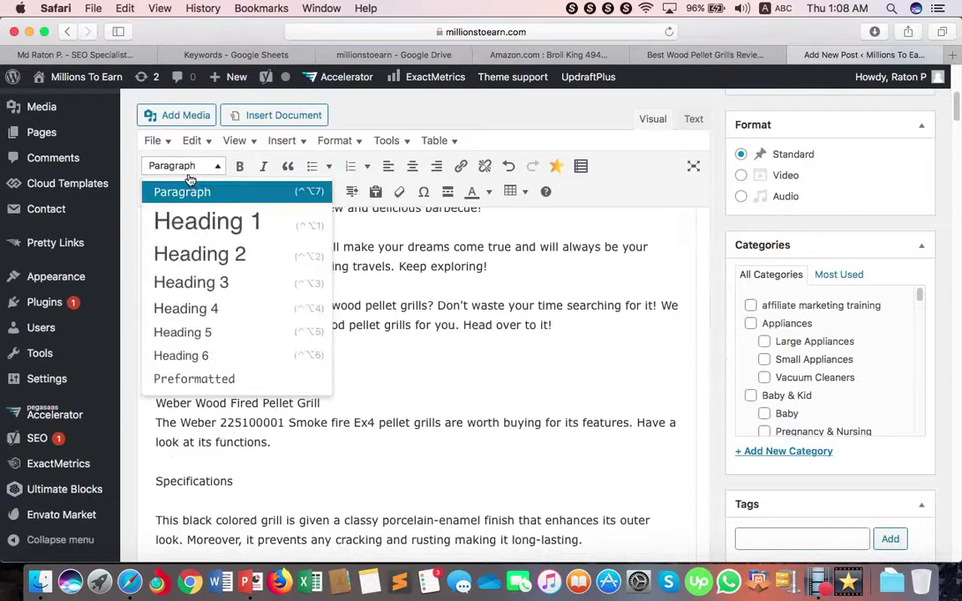
pyautogui.click(199, 254)
pyautogui.press('Right')
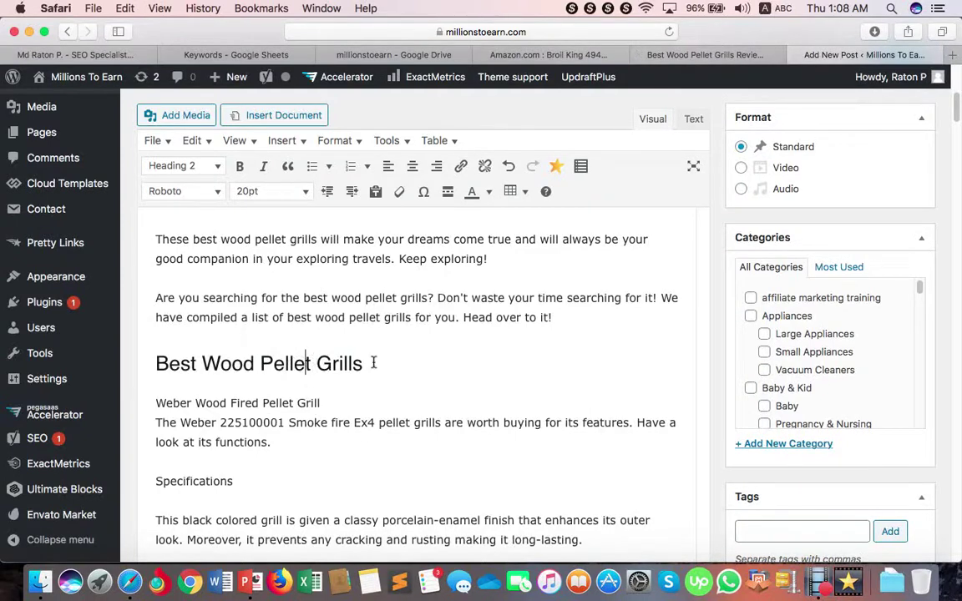
# Step: Return the "Best Wood Pellet Grills" subheading to the Paragraph format
pyautogui.moveTo(374, 363); pyautogui.dragTo(155, 362)
pyautogui.press('super+c')
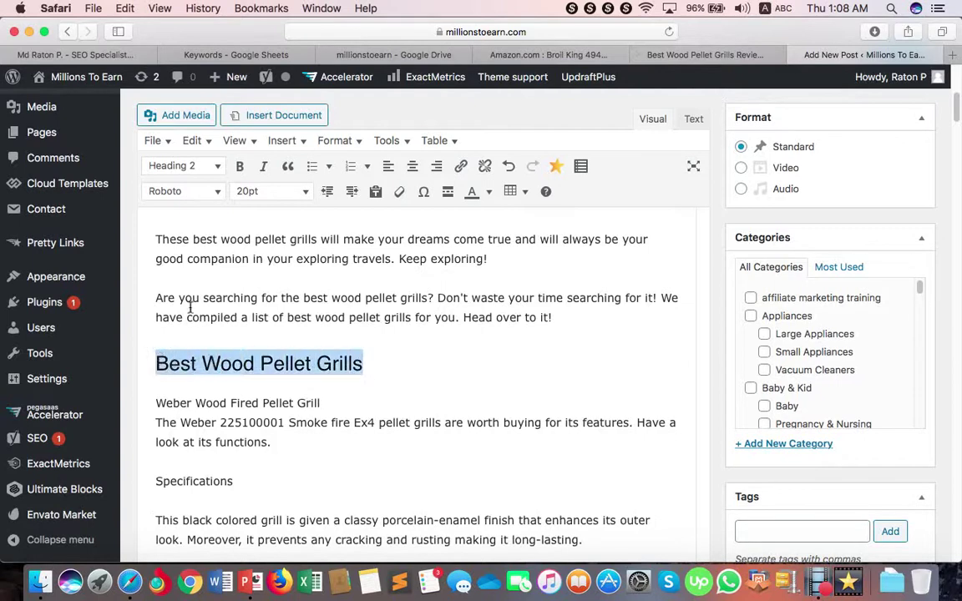
pyautogui.click(193, 165)
pyautogui.click(198, 193)
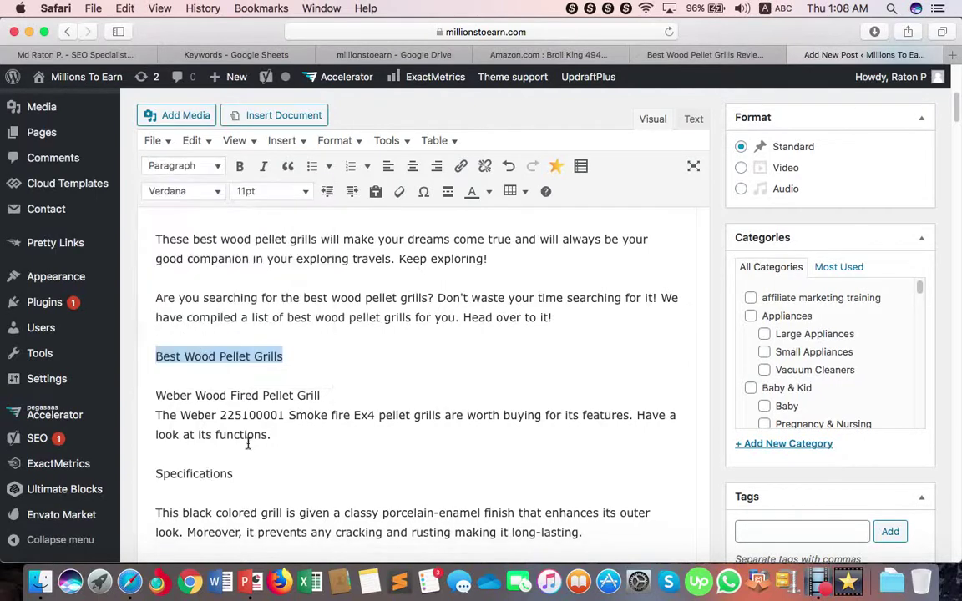
# Step: Copy the "Best Wood Pellet Grills" subheading text and paste it as the focus keyphrase in the Yoast SEO settings
pyautogui.rightClick(264, 357)
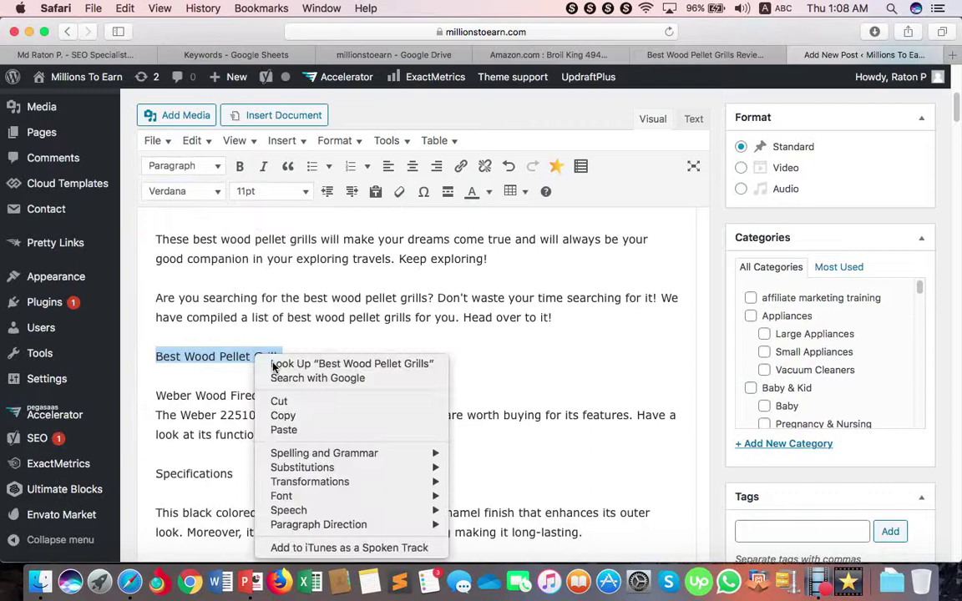
pyautogui.click(282, 415)
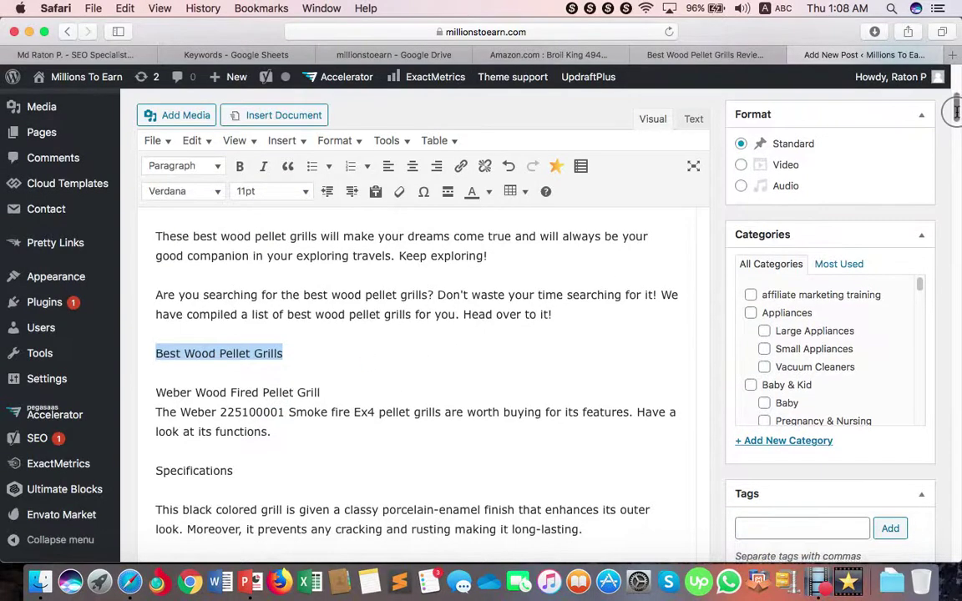
pyautogui.moveTo(957, 111); pyautogui.dragTo(957, 437)
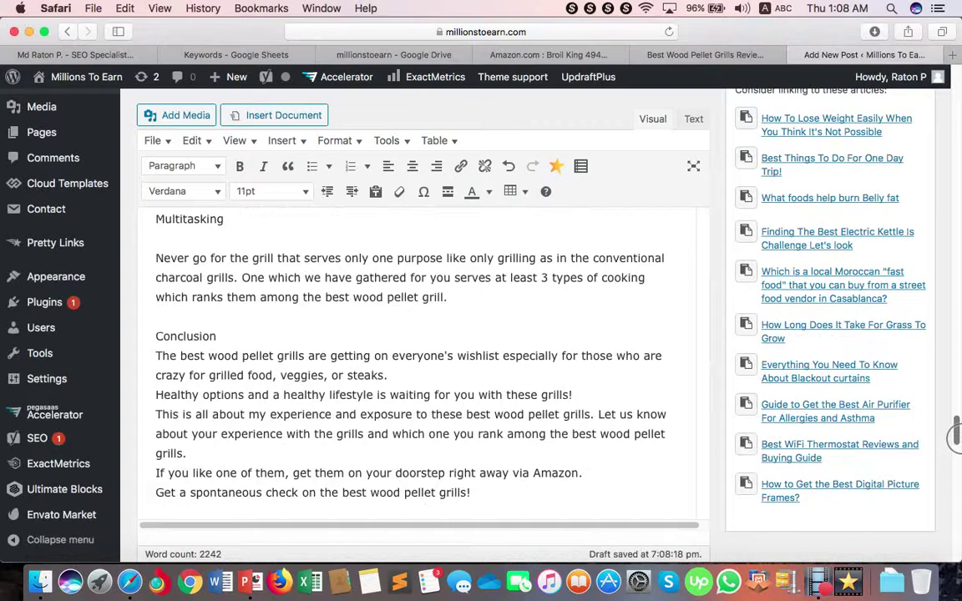
pyautogui.scroll(-10, 199, 179)
pyautogui.click(198, 179)
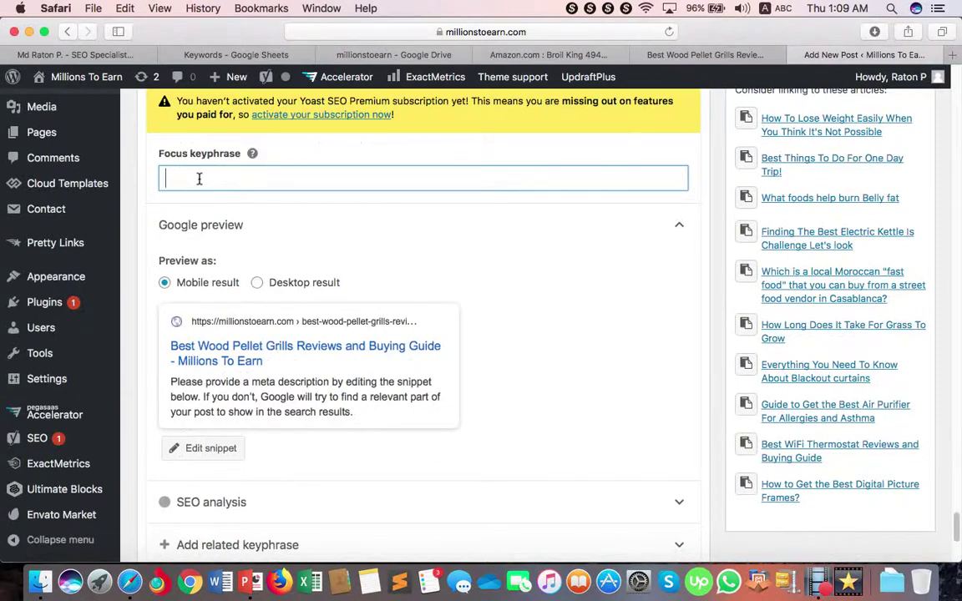
pyautogui.press('super+v')
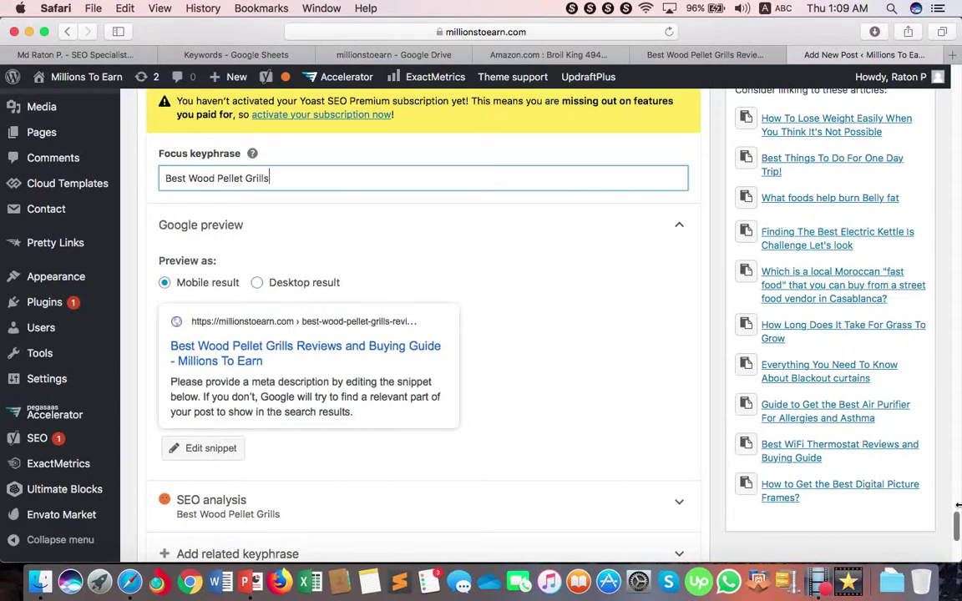
# Step: Check the post's SEO rating in the publishing settings, and expand Yoast's SEO analysis to review its problems and good results
pyautogui.moveTo(956, 531); pyautogui.dragTo(945, 189)
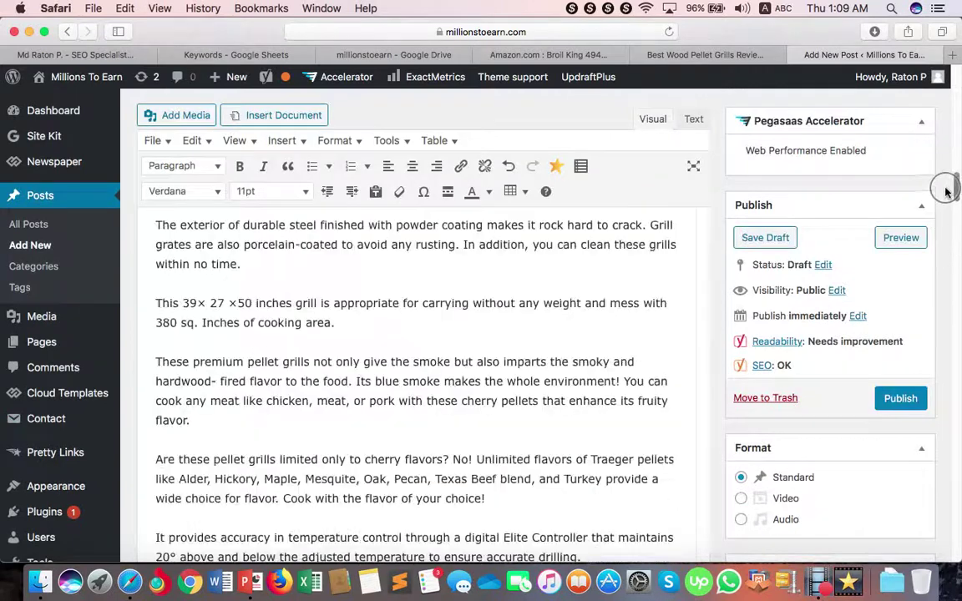
pyautogui.doubleClick(785, 365)
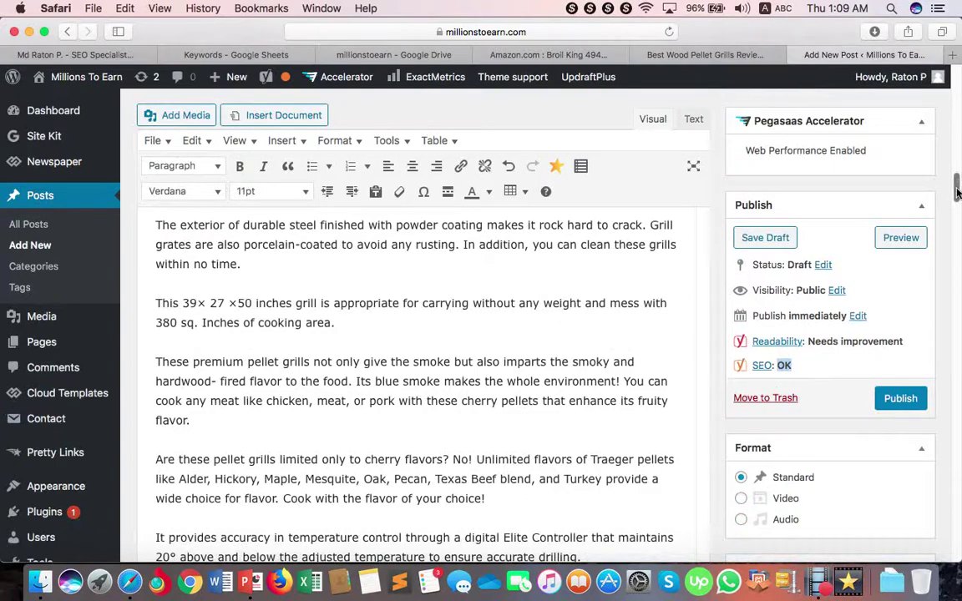
pyautogui.moveTo(957, 192); pyautogui.dragTo(955, 522)
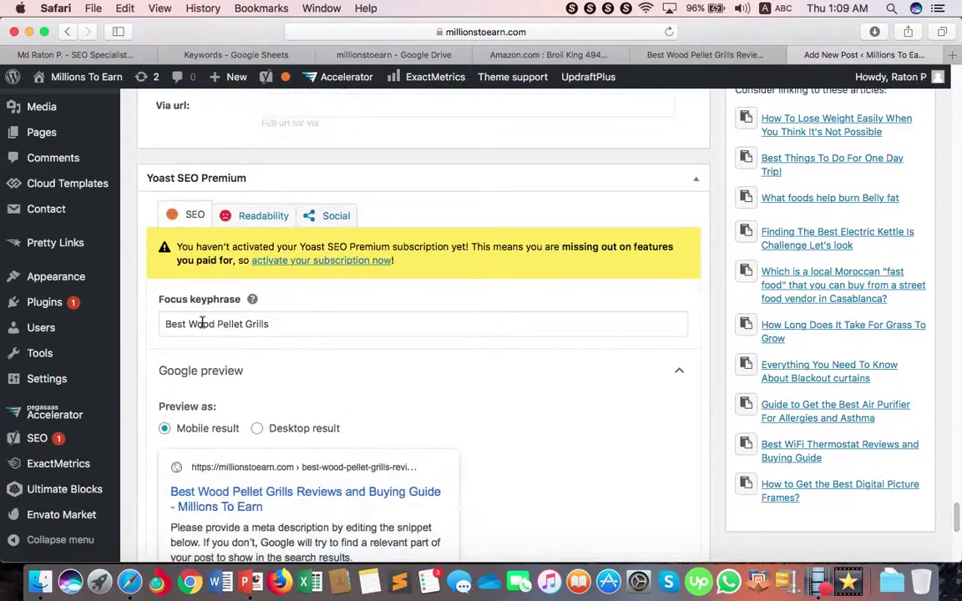
pyautogui.scroll(-3, 203, 319)
pyautogui.scroll(-4, 230, 358)
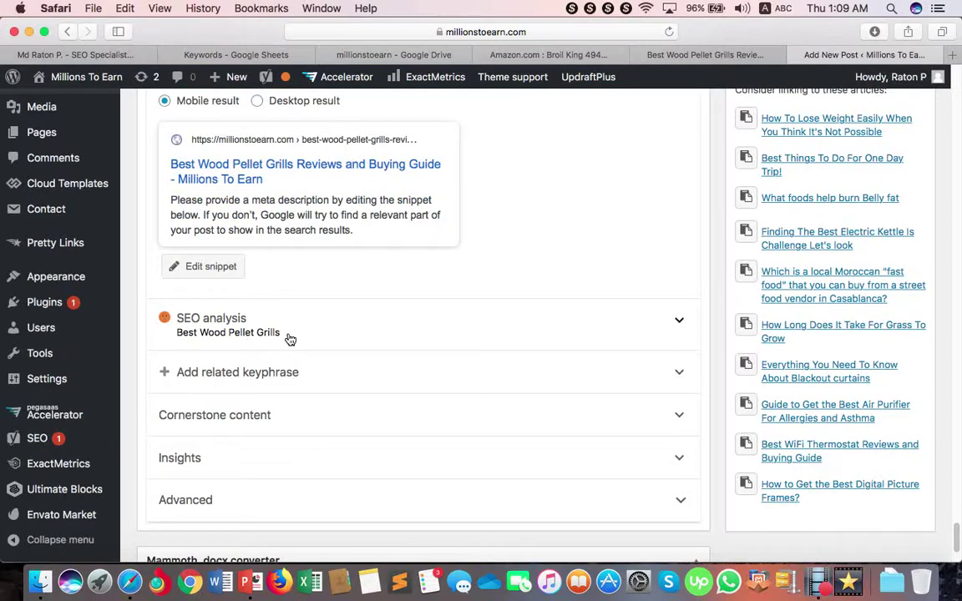
pyautogui.click(381, 331)
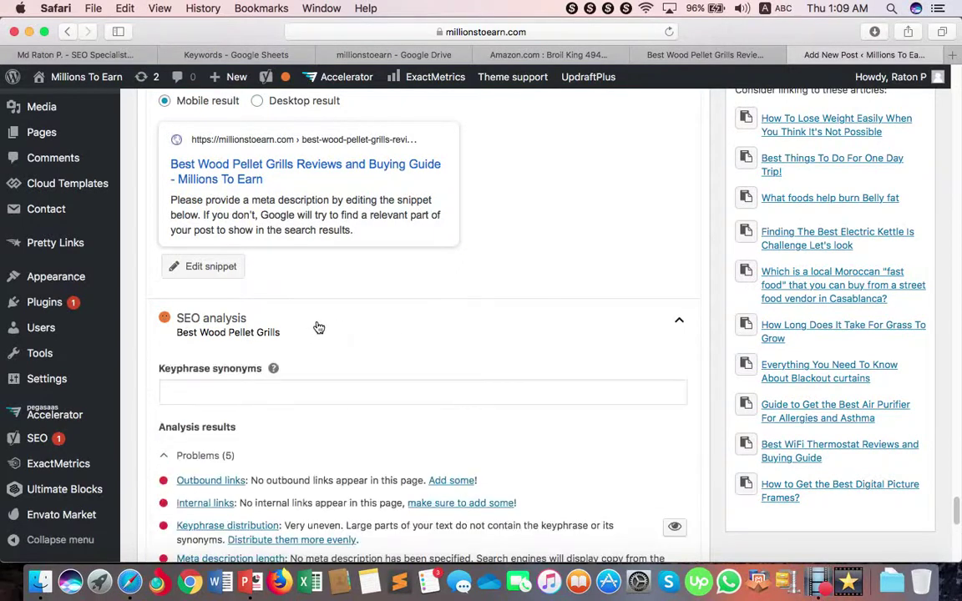
pyautogui.scroll(-2, 329, 381)
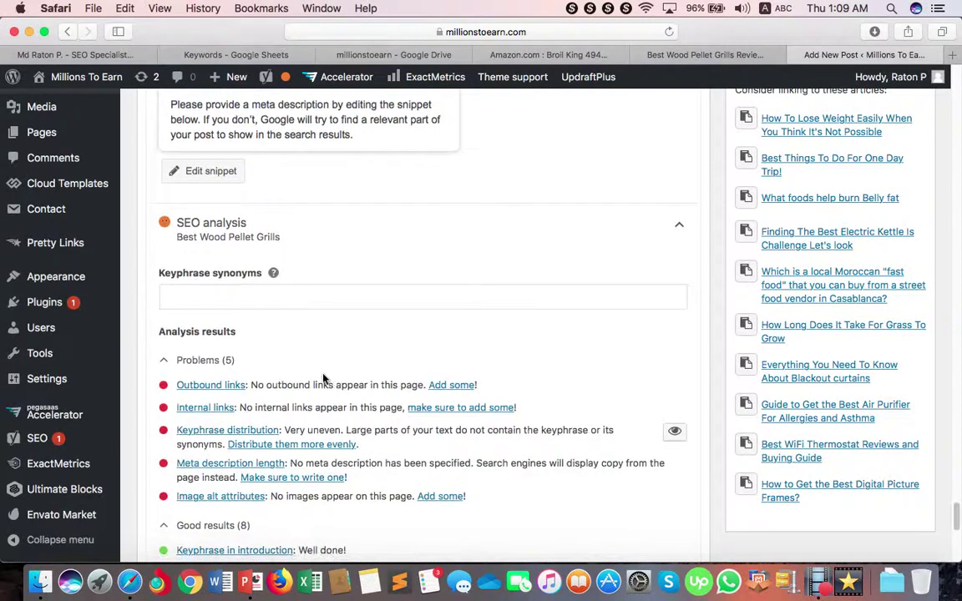
pyautogui.scroll(-1, 241, 339)
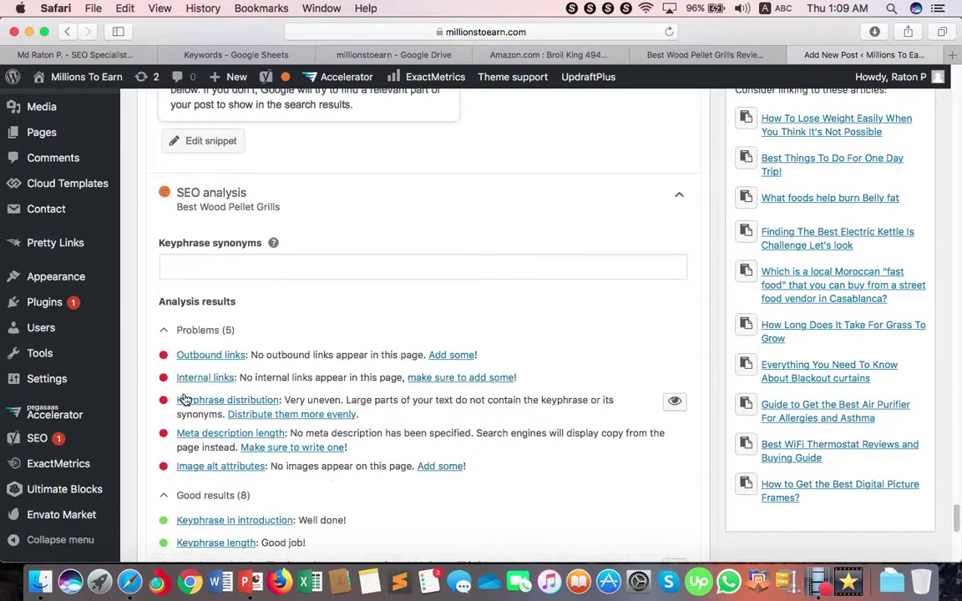
pyautogui.scroll(-2, 193, 354)
pyautogui.scroll(-2, 195, 357)
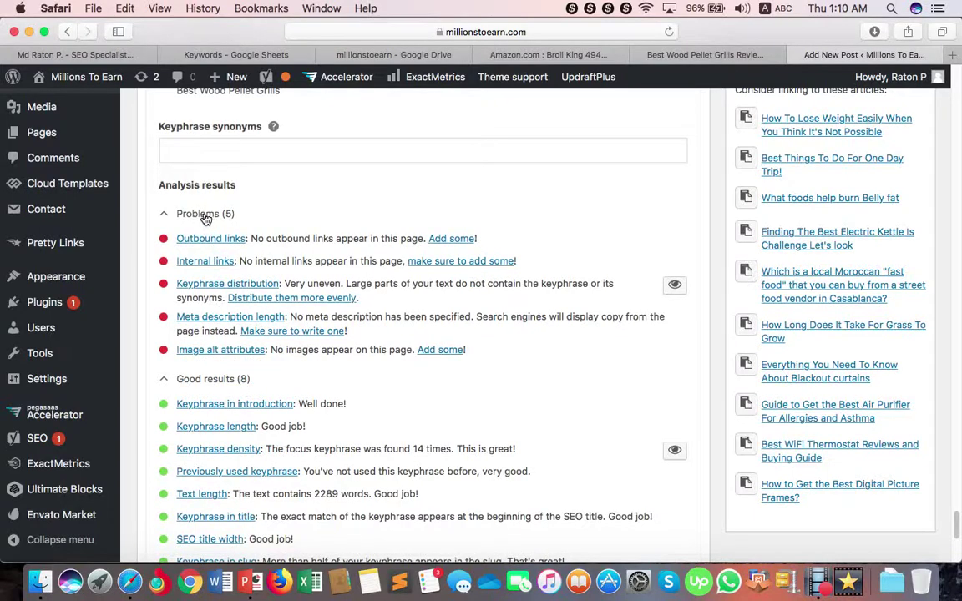
pyautogui.scroll(-5, 260, 391)
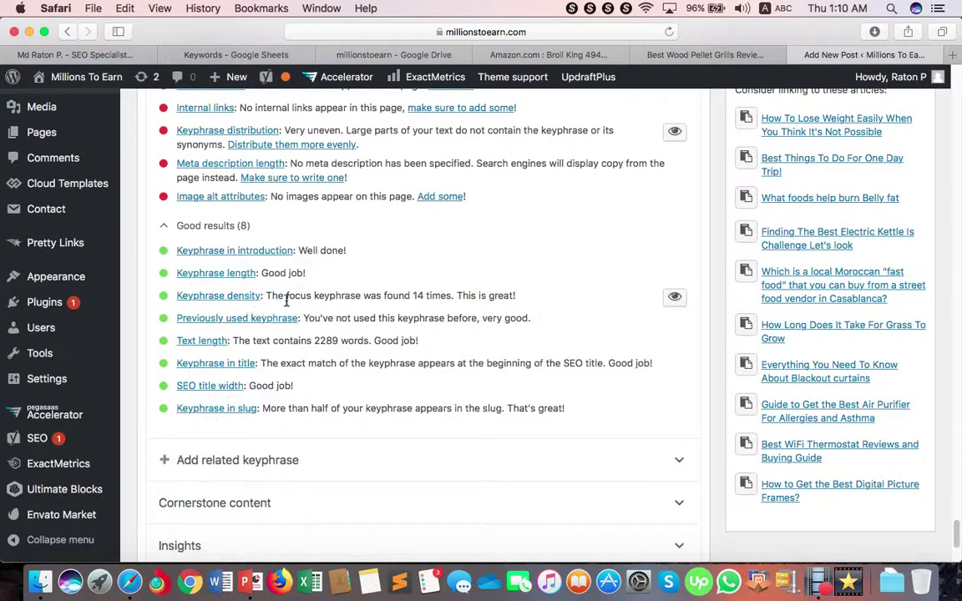
# Step: Examine the keyphrase density result in relation to the text length result in the SEO analysis
pyautogui.moveTo(272, 295); pyautogui.dragTo(454, 296)
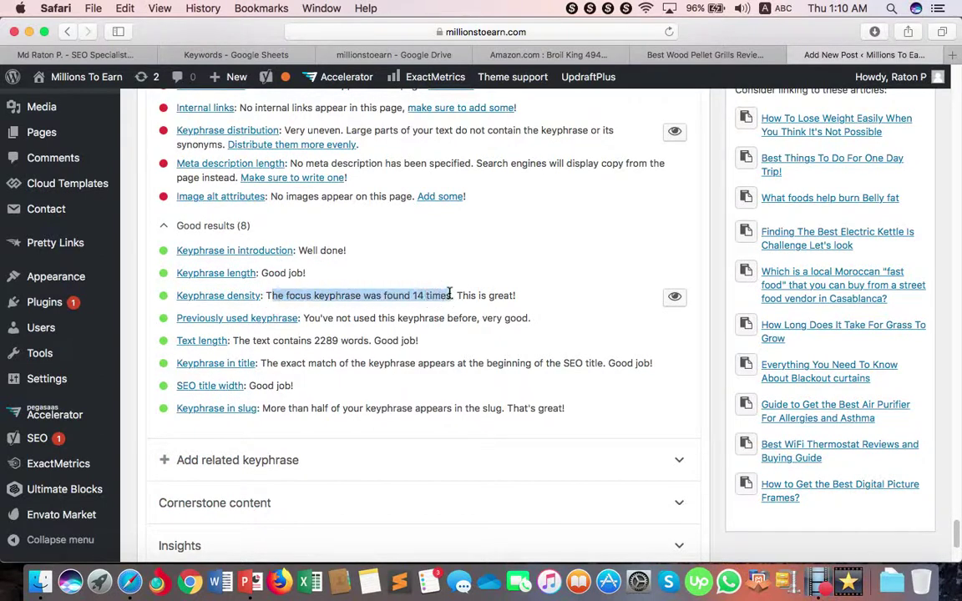
pyautogui.click(380, 294)
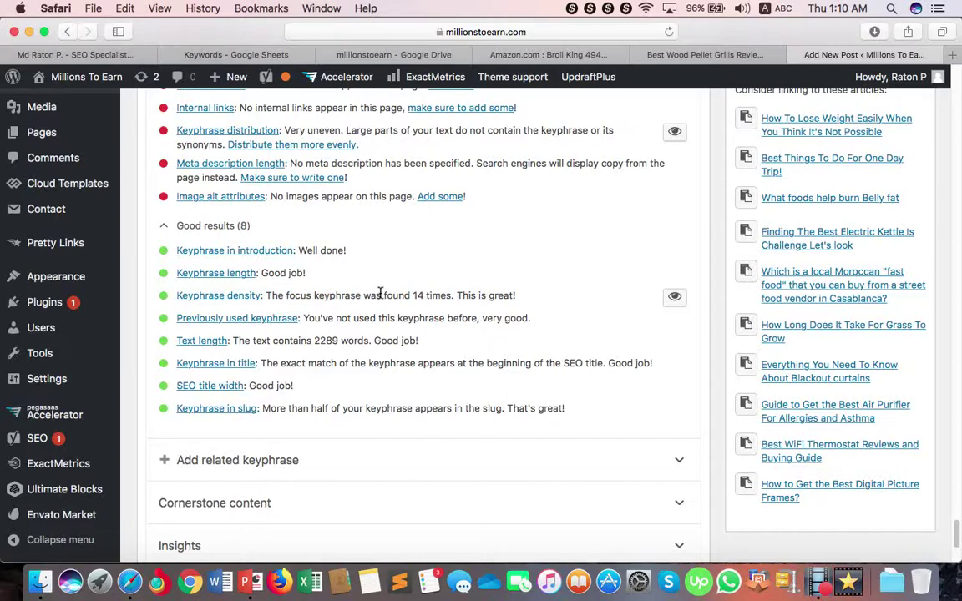
pyautogui.moveTo(316, 341); pyautogui.dragTo(335, 341)
pyautogui.moveTo(409, 295); pyautogui.dragTo(425, 296)
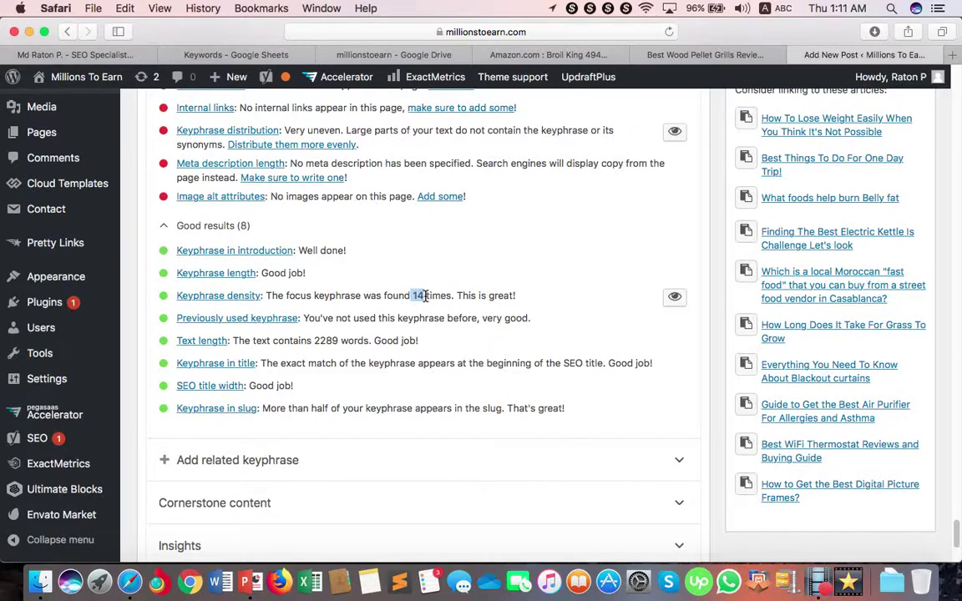
pyautogui.doubleClick(326, 341)
pyautogui.moveTo(411, 295); pyautogui.dragTo(452, 295)
pyautogui.scroll(2, 323, 360)
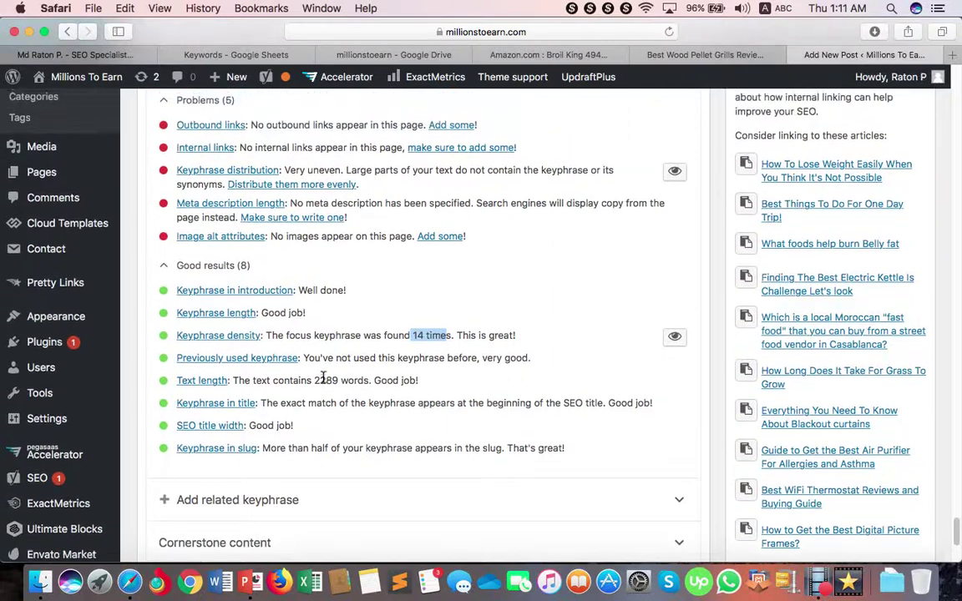
# Step: Check the overall SEO score in the post's publishing settings against the analysis results
pyautogui.scroll(3, 323, 379)
pyautogui.scroll(1, 309, 359)
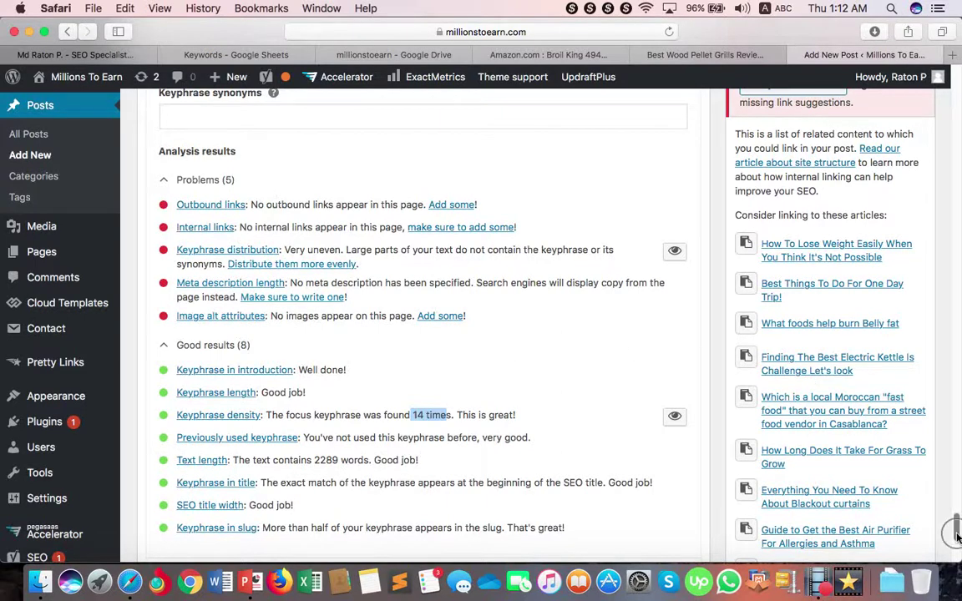
pyautogui.moveTo(957, 536); pyautogui.dragTo(958, 426)
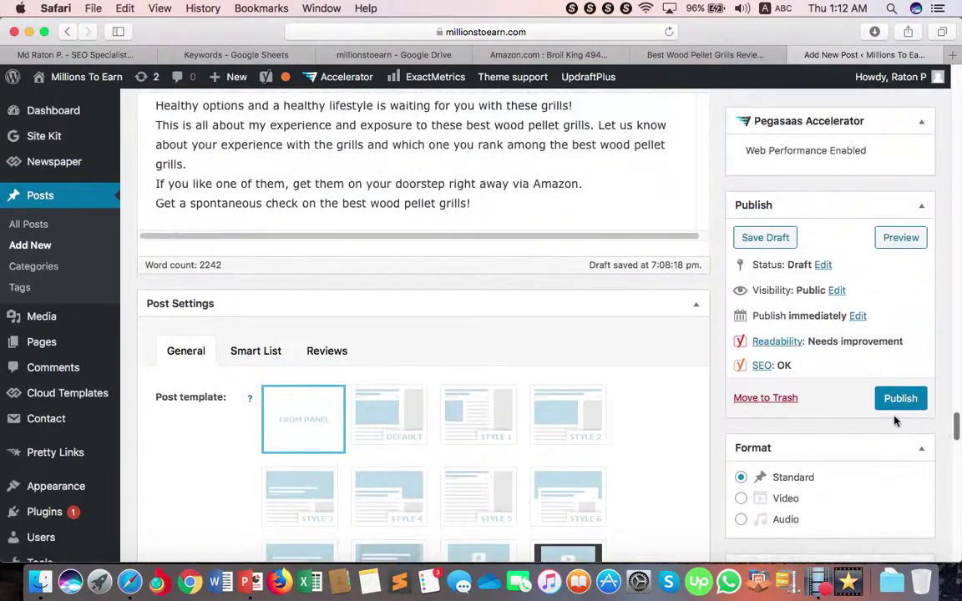
pyautogui.moveTo(781, 368); pyautogui.dragTo(808, 369)
# Step: Format the "Best Wood Pellet Grills" subheading below the introduction as Heading 2
pyautogui.scroll(5, 591, 333)
pyautogui.scroll(5, 598, 317)
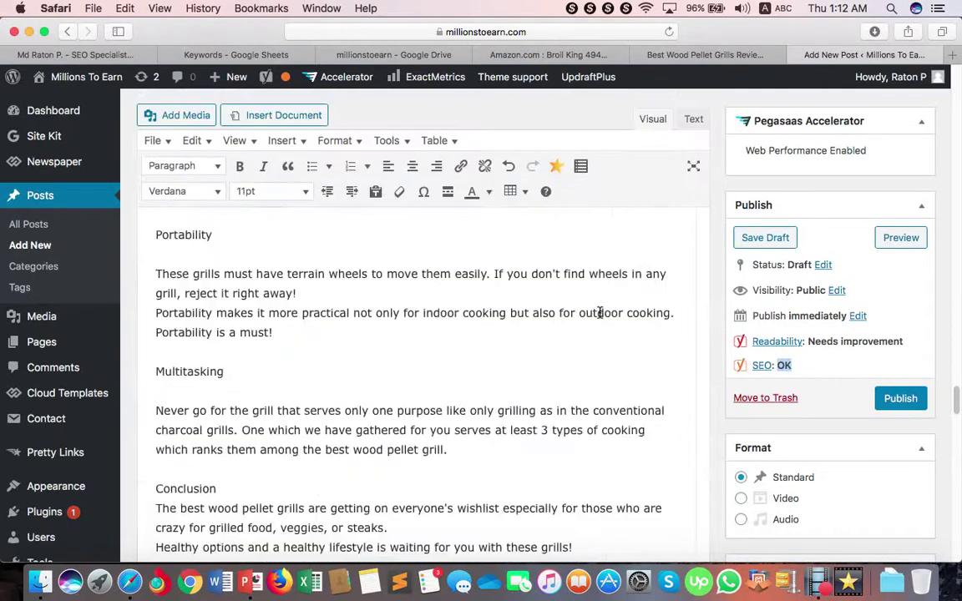
pyautogui.scroll(15, 600, 312)
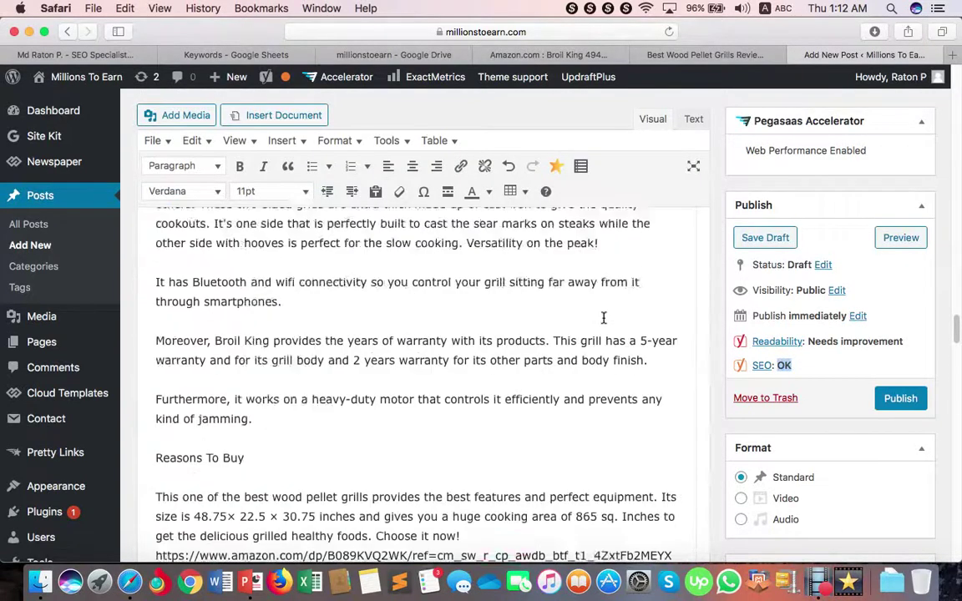
pyautogui.scroll(15, 603, 317)
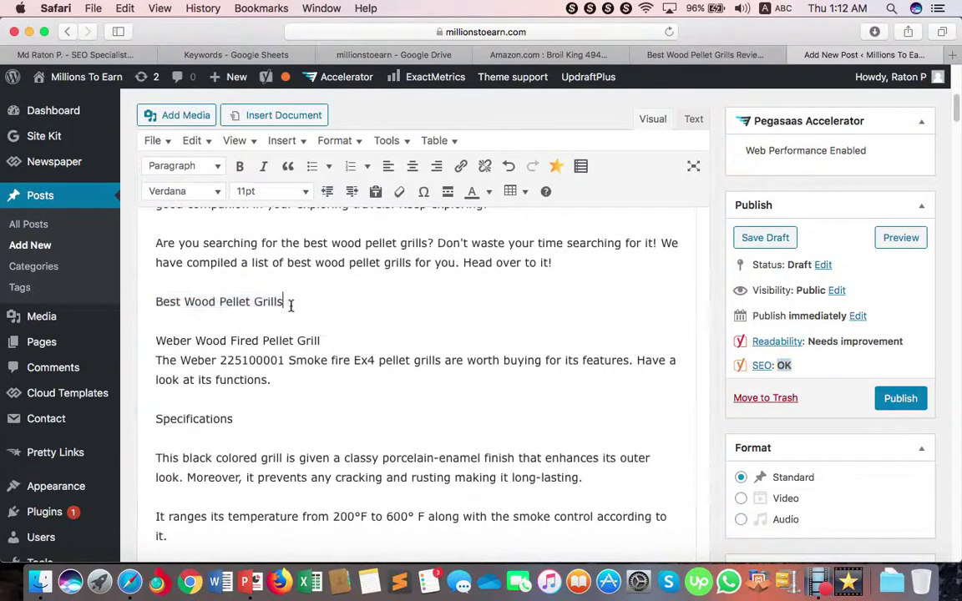
pyautogui.moveTo(286, 303); pyautogui.dragTo(156, 302)
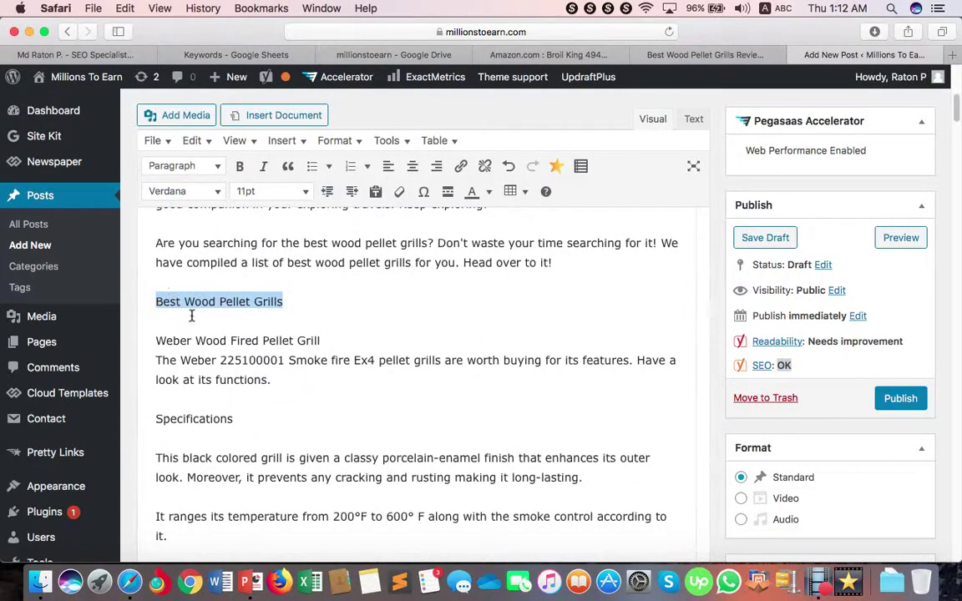
pyautogui.click(190, 167)
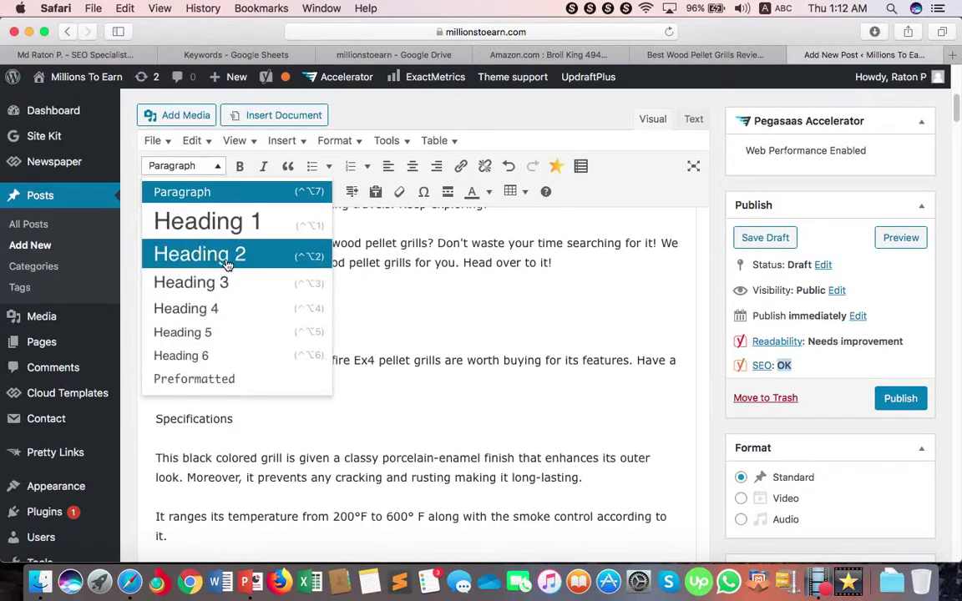
pyautogui.click(225, 263)
pyautogui.click(294, 301)
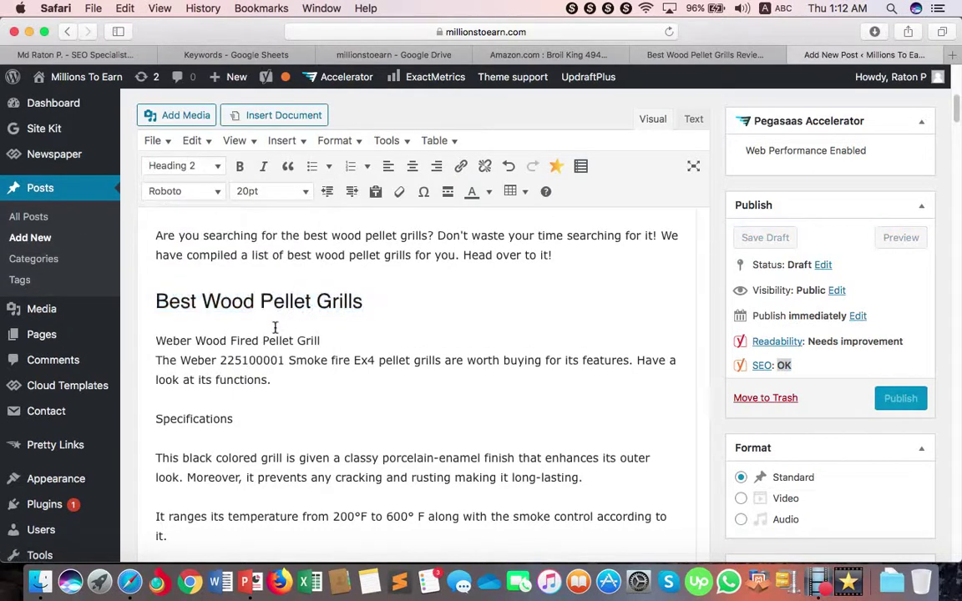
# Step: Separate the "Weber Wood Fired Pellet Grill" line from the paragraph below it and format the line as Heading 3
pyautogui.click(156, 363)
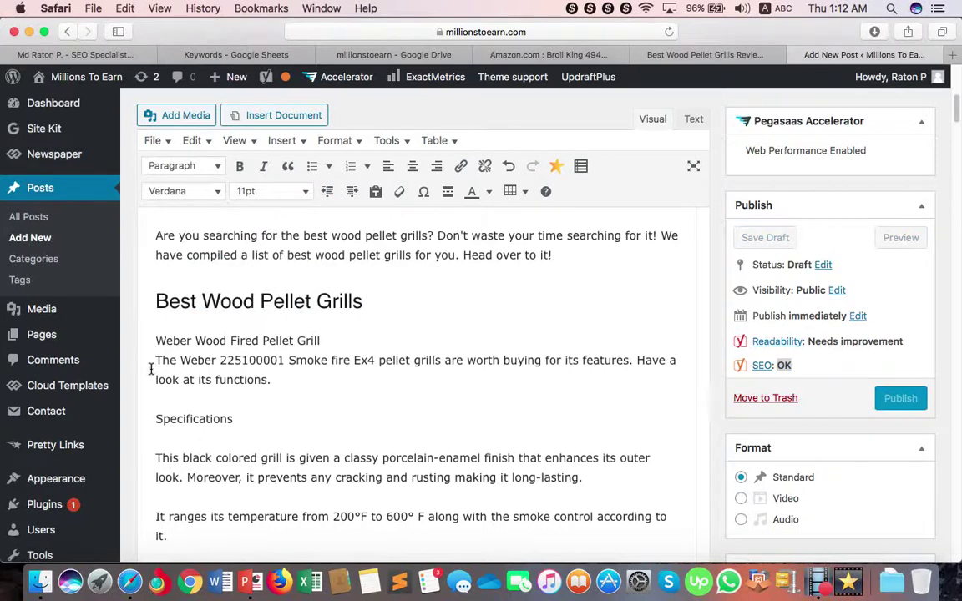
pyautogui.press('Return')
pyautogui.click(325, 321)
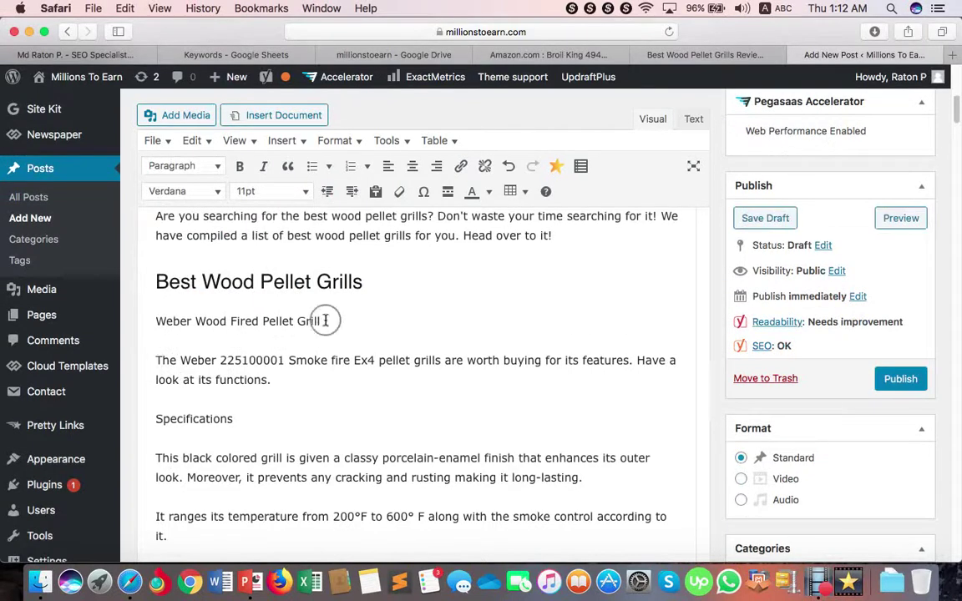
pyautogui.moveTo(325, 321); pyautogui.dragTo(153, 324)
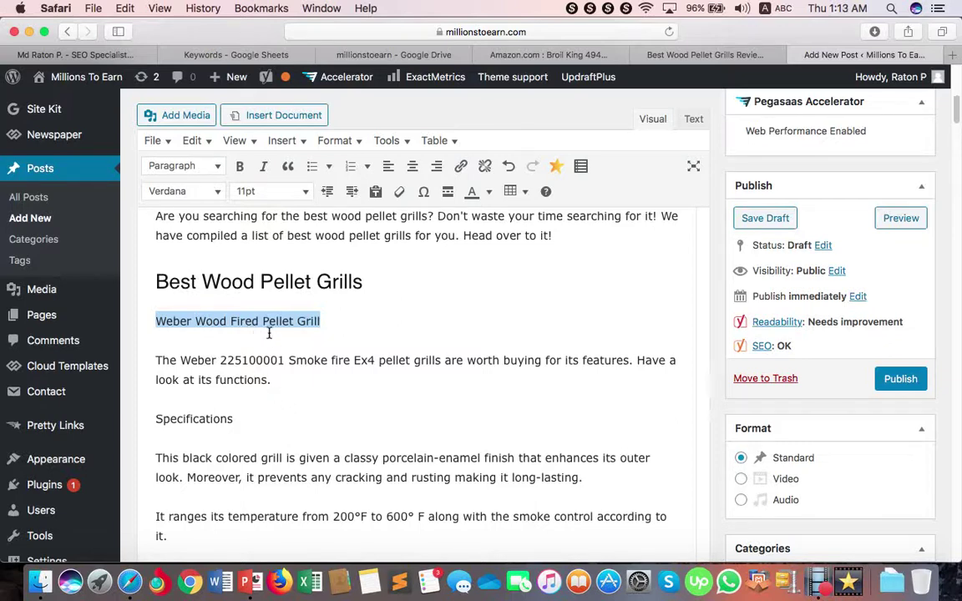
pyautogui.click(268, 279)
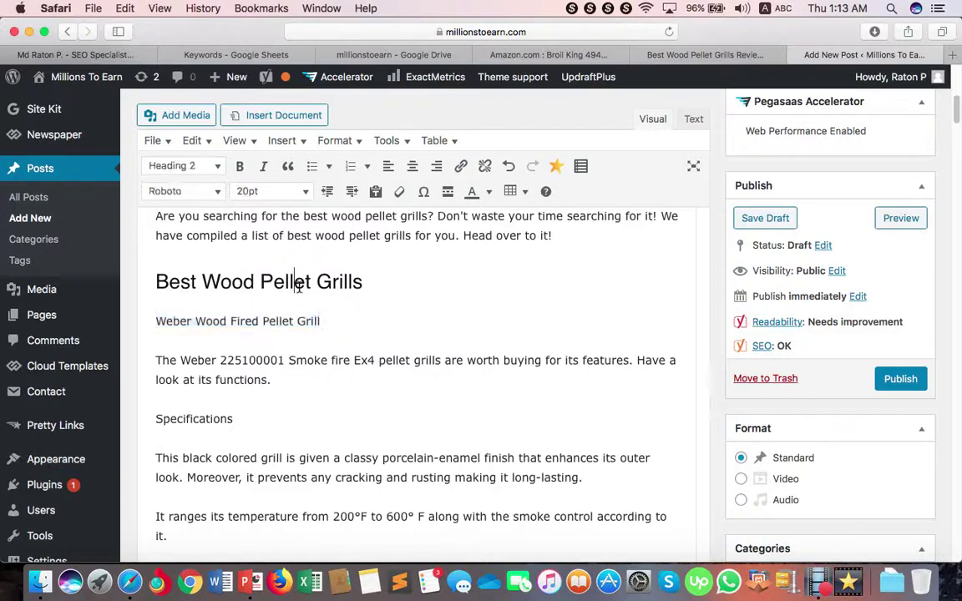
pyautogui.click(280, 319)
pyautogui.click(329, 280)
pyautogui.moveTo(321, 321); pyautogui.dragTo(148, 320)
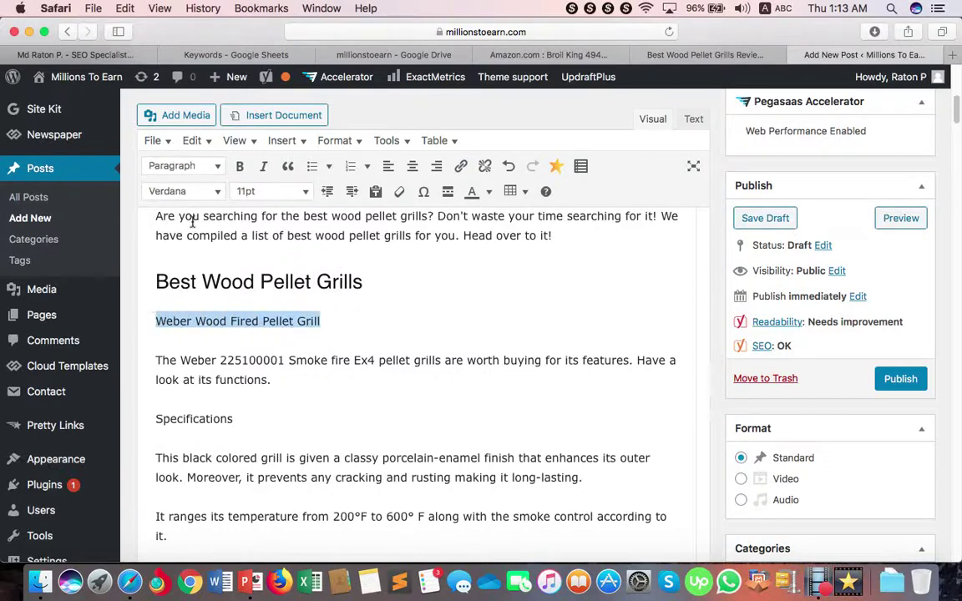
pyautogui.click(179, 166)
pyautogui.click(205, 283)
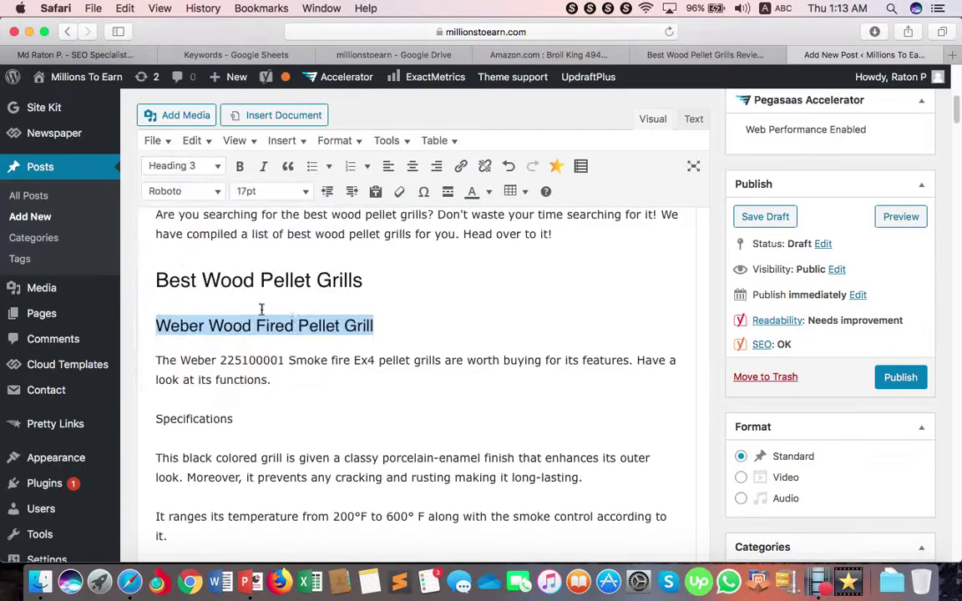
# Step: Format the "Specifications" line of the Weber grill as Heading 4 and compare its level with the two headings above
pyautogui.click(221, 417)
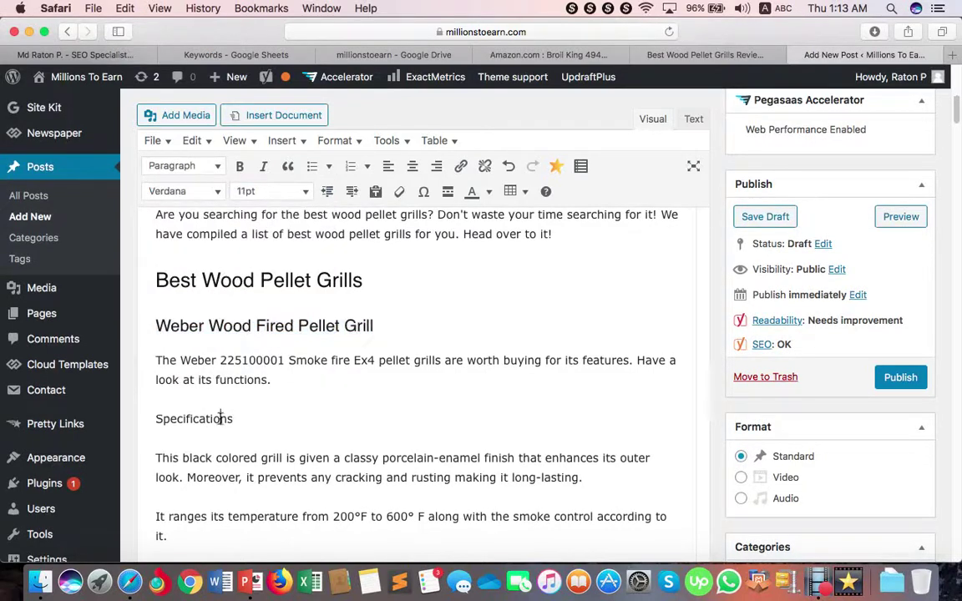
pyautogui.moveTo(241, 421); pyautogui.dragTo(151, 421)
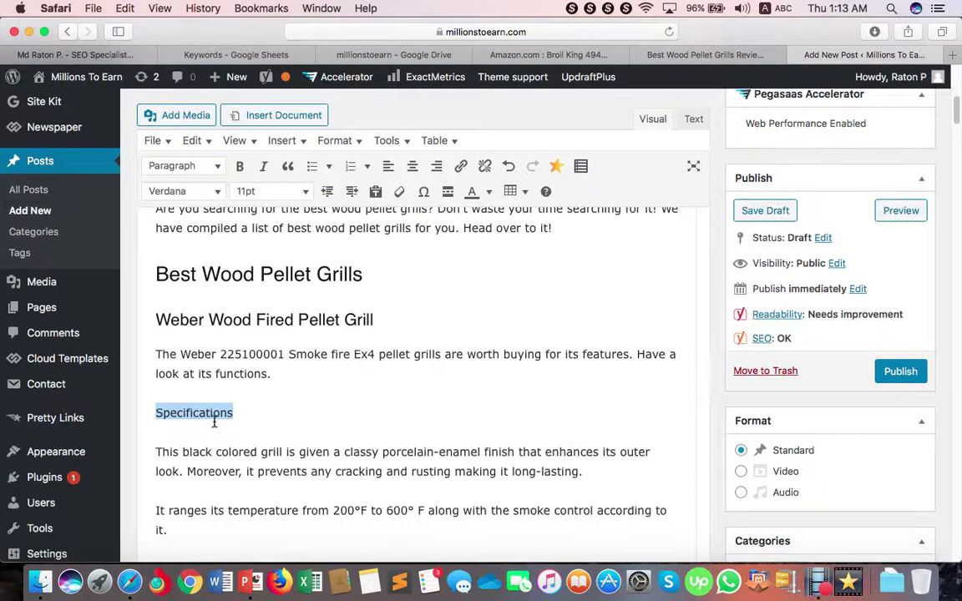
pyautogui.scroll(-2, 210, 417)
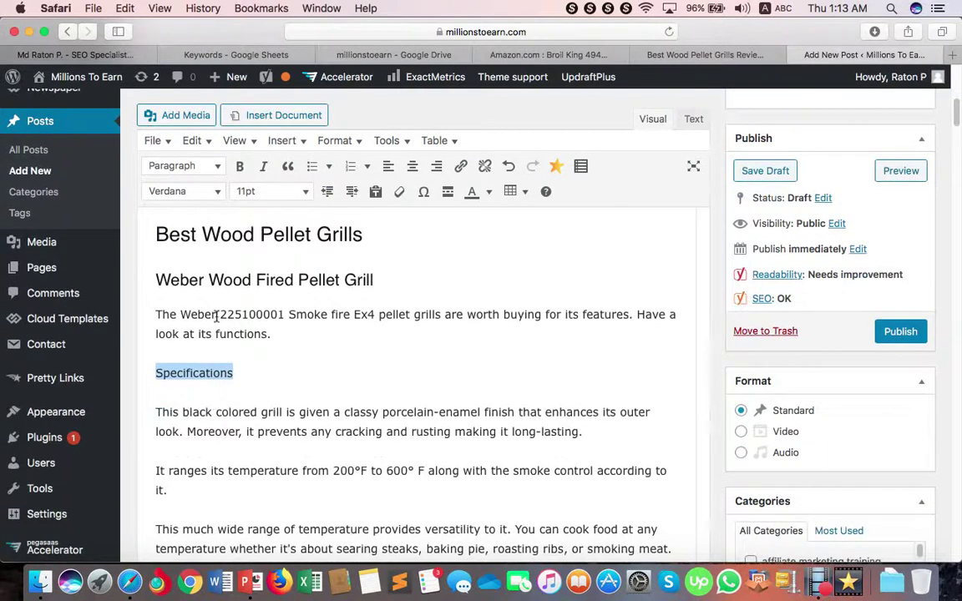
pyautogui.click(191, 169)
pyautogui.click(199, 311)
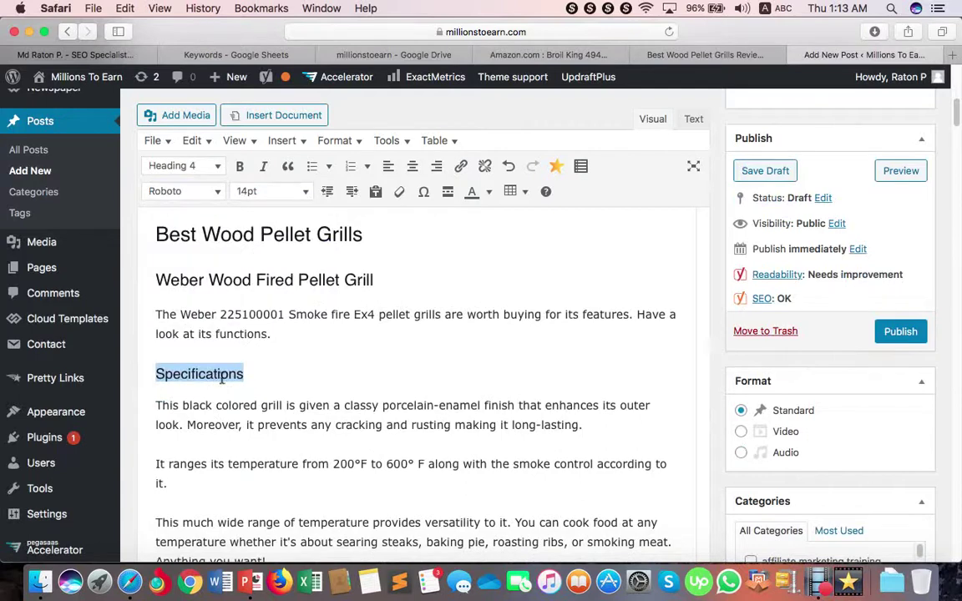
pyautogui.click(267, 237)
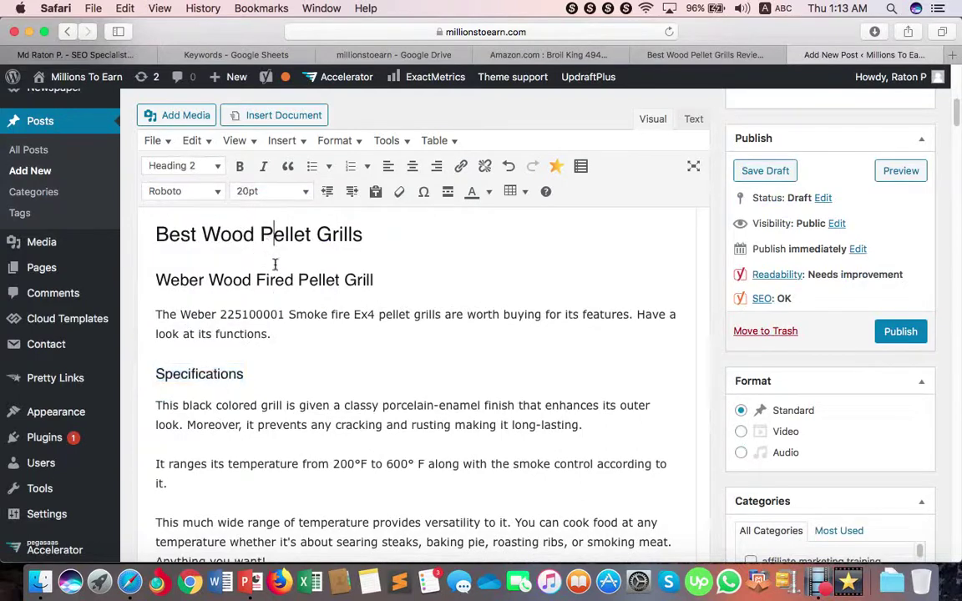
pyautogui.click(266, 279)
pyautogui.click(217, 375)
pyautogui.click(241, 279)
pyautogui.click(213, 375)
# Step: Format the "Reasons To Buy" line at the end of the Weber grill section as Heading 4
pyautogui.scroll(-5, 272, 417)
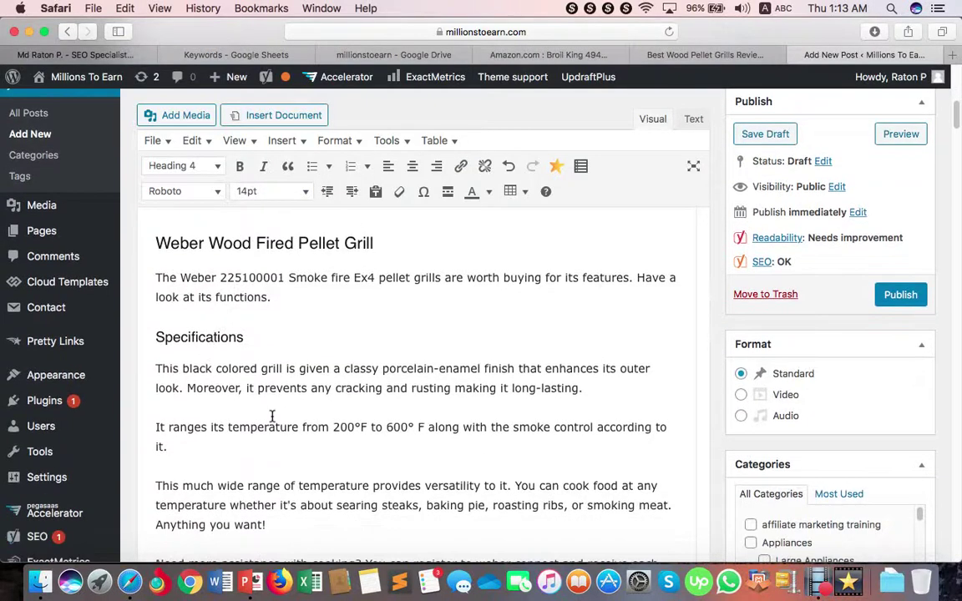
pyautogui.scroll(-4, 273, 418)
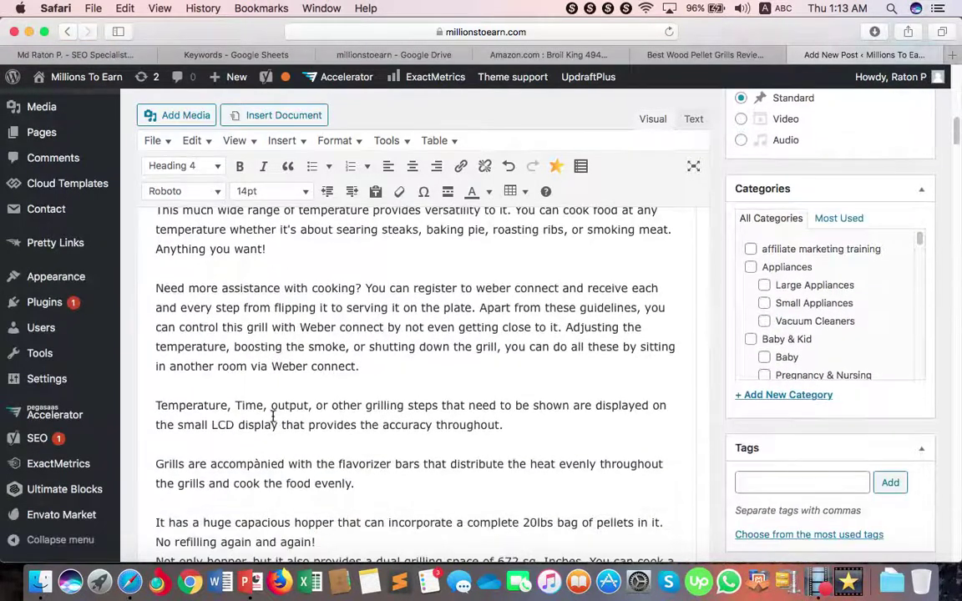
pyautogui.scroll(-5, 273, 417)
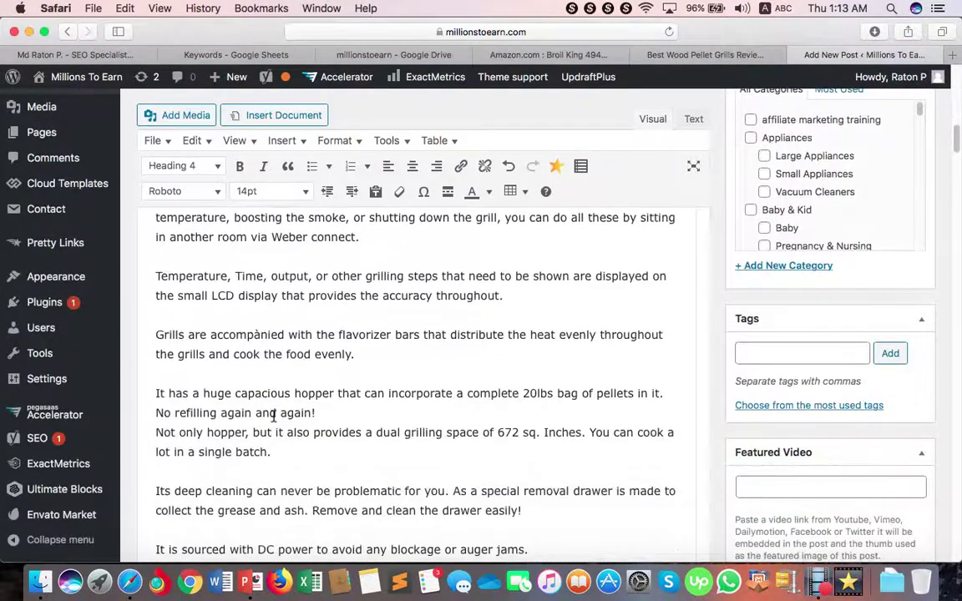
pyautogui.scroll(-2, 273, 418)
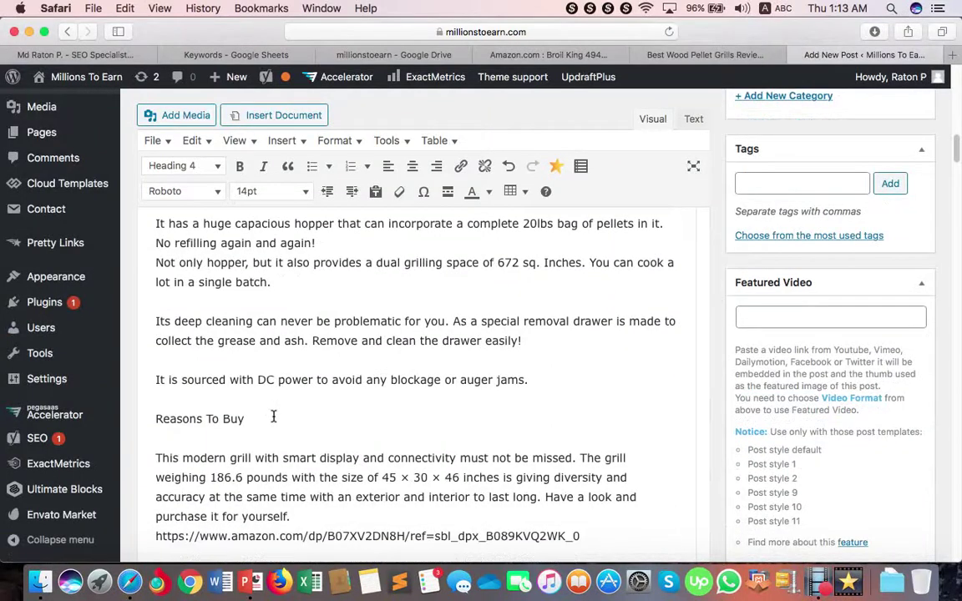
pyautogui.click(194, 386)
pyautogui.moveTo(245, 389); pyautogui.dragTo(166, 389)
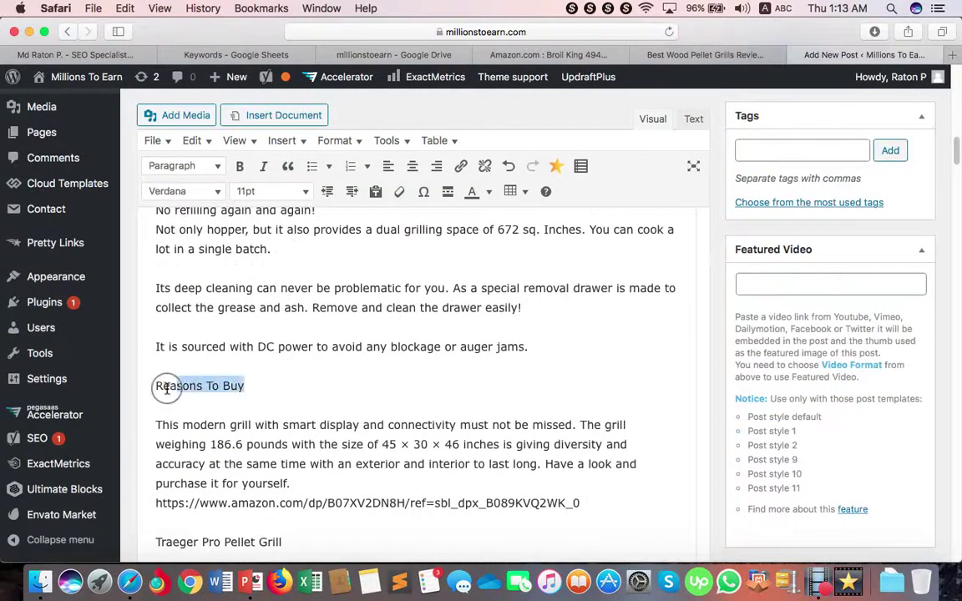
pyautogui.click(209, 171)
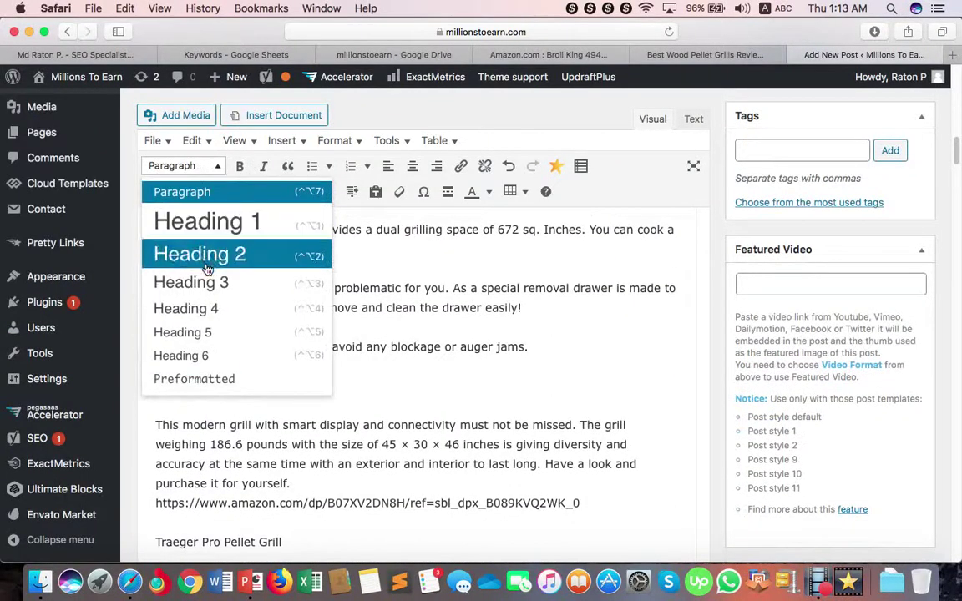
pyautogui.click(208, 307)
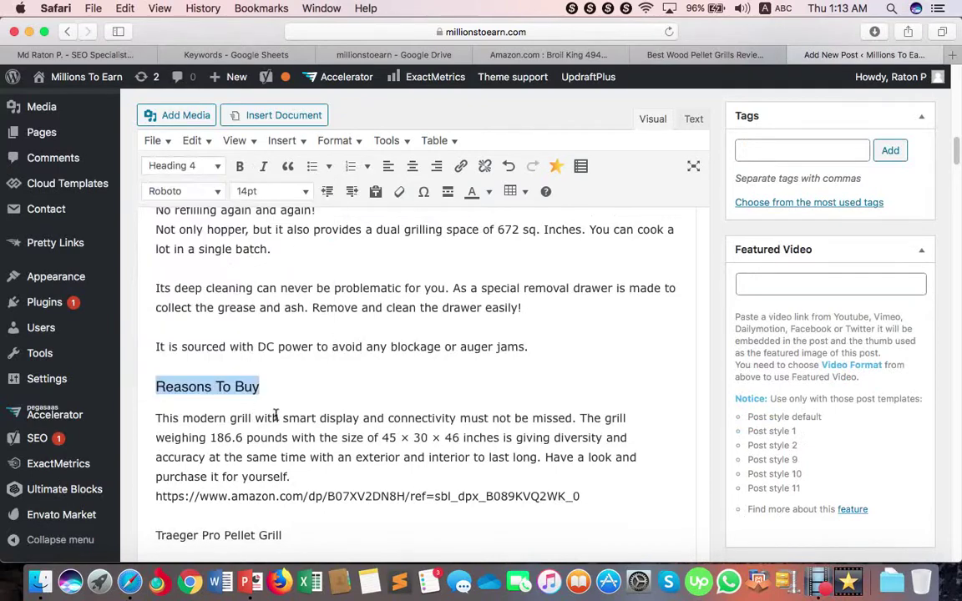
pyautogui.scroll(-1, 276, 416)
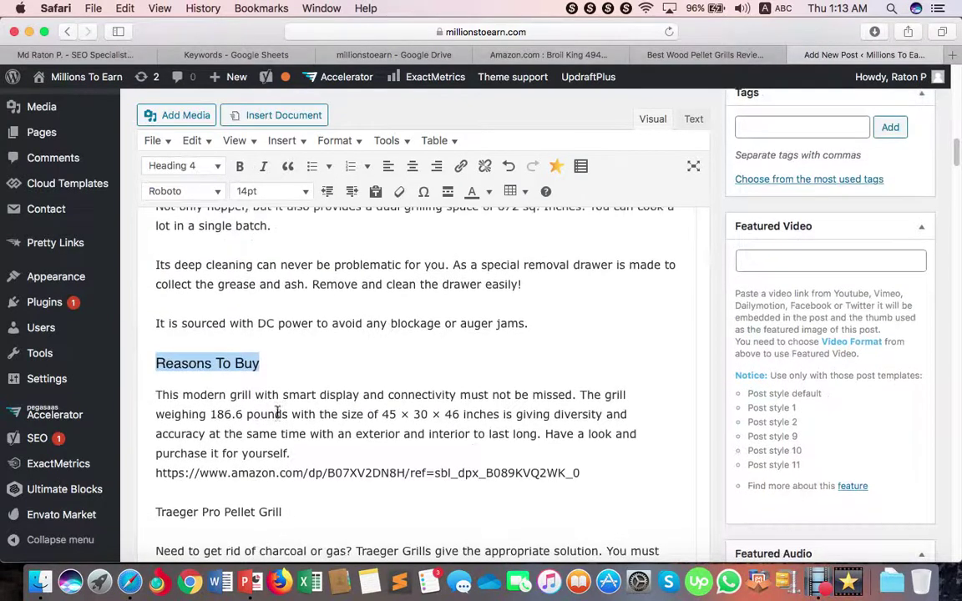
# Step: Check the specification bullets in the Google Docs article, and make the first Weber specification paragraph in the WordPress post a bullet
pyautogui.scroll(5, 277, 413)
pyautogui.scroll(10, 278, 410)
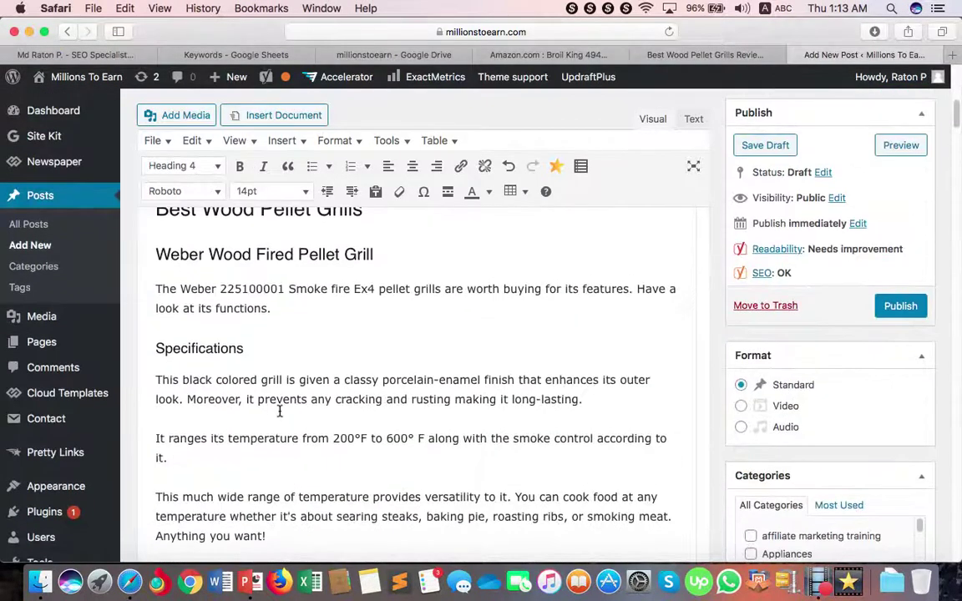
pyautogui.click(159, 381)
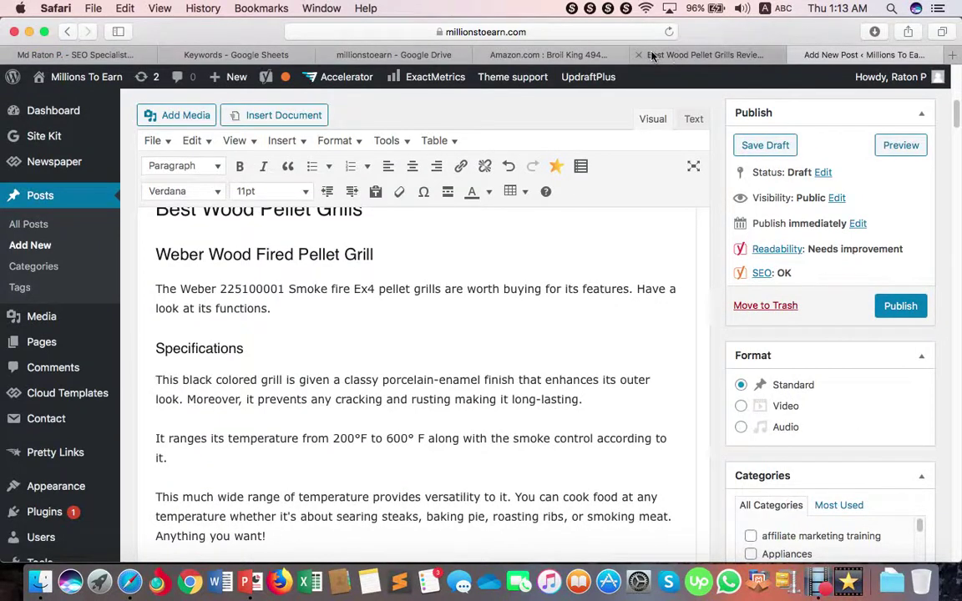
pyautogui.click(678, 55)
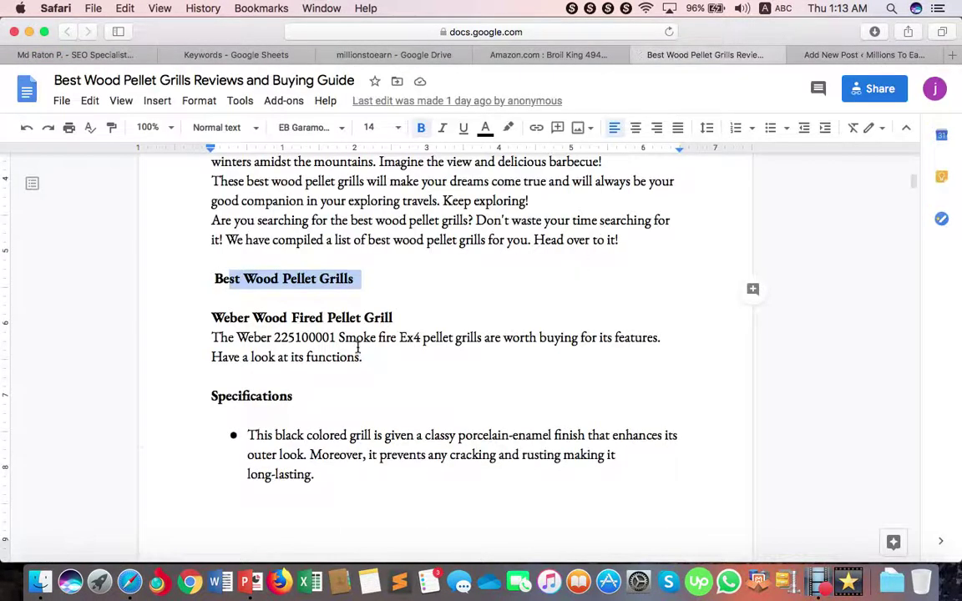
pyautogui.scroll(-4, 359, 347)
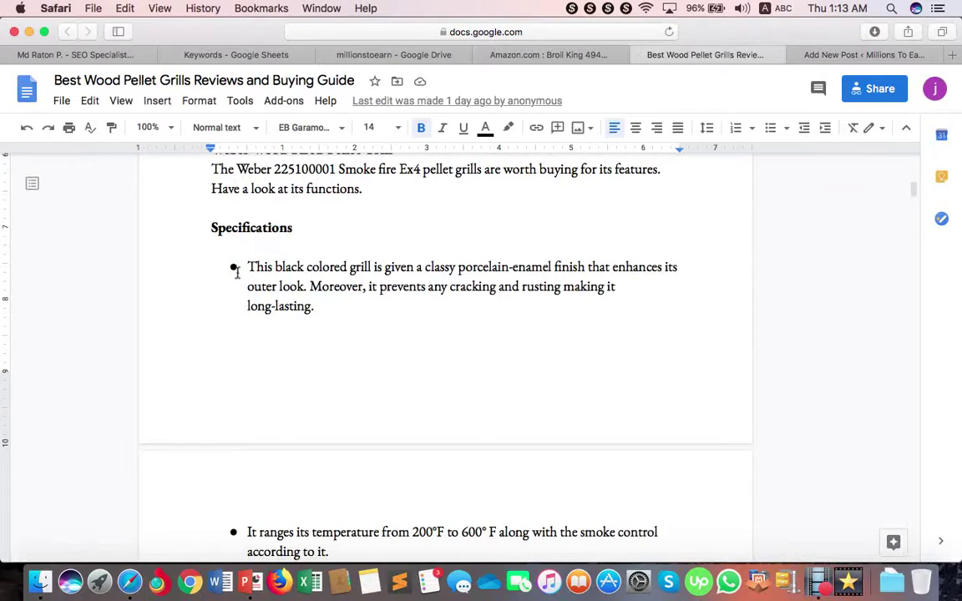
pyautogui.click(832, 55)
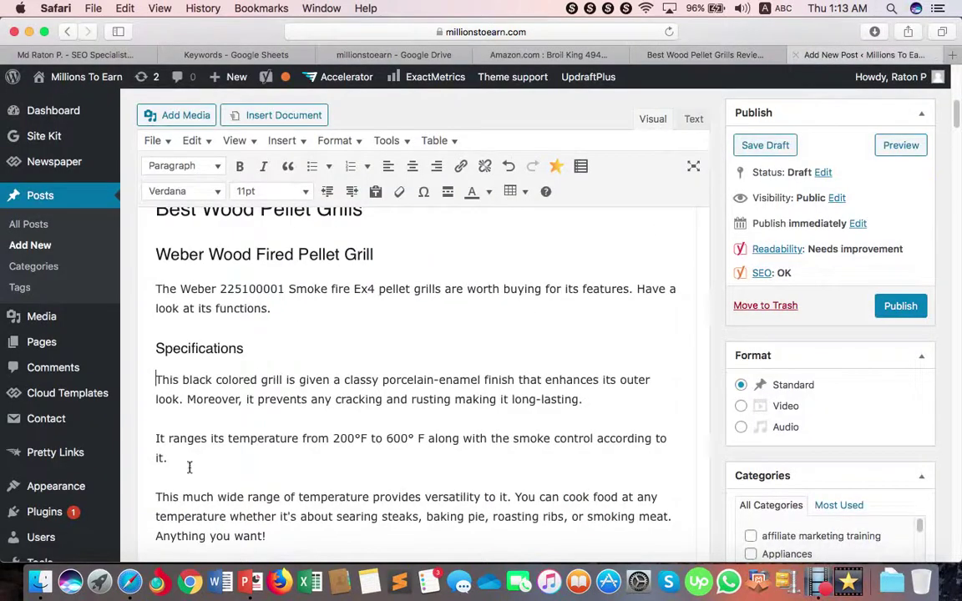
pyautogui.click(314, 167)
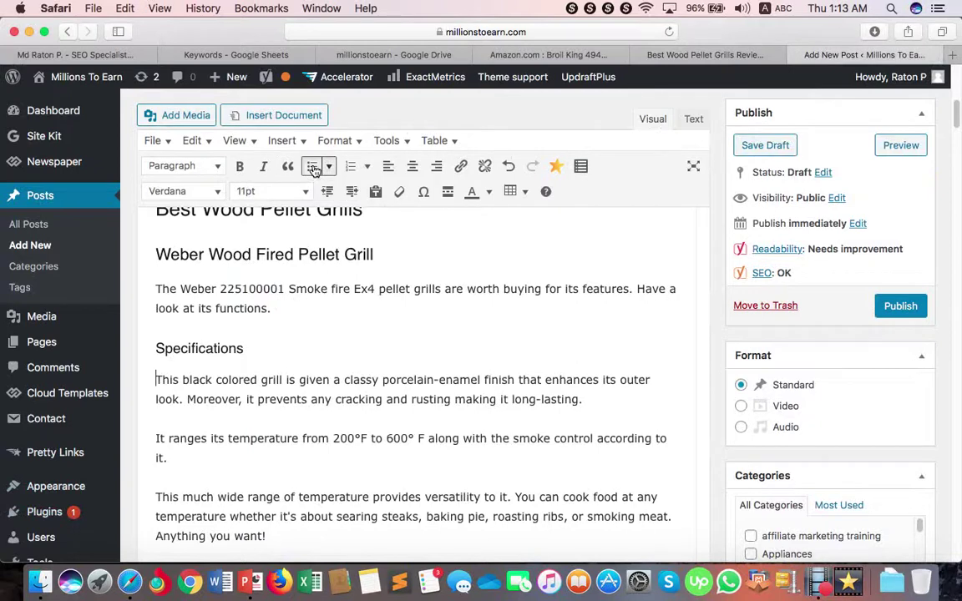
# Step: Turn the Weber specification paragraphs on the 200°F to 600°F temperature range and its versatility into separate bullets
pyautogui.click(153, 438)
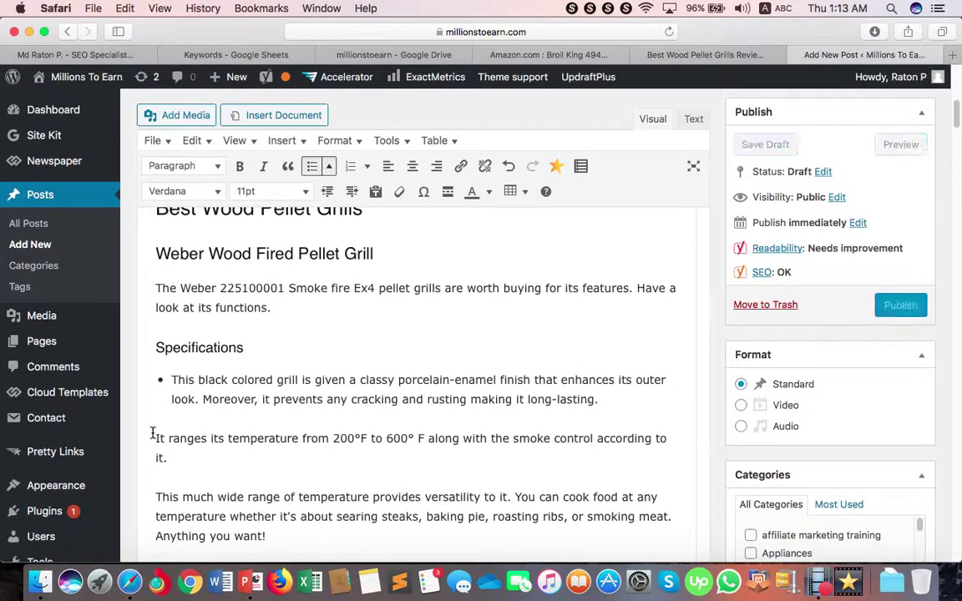
pyautogui.press('BackSpace')
pyautogui.scroll(-1, 147, 466)
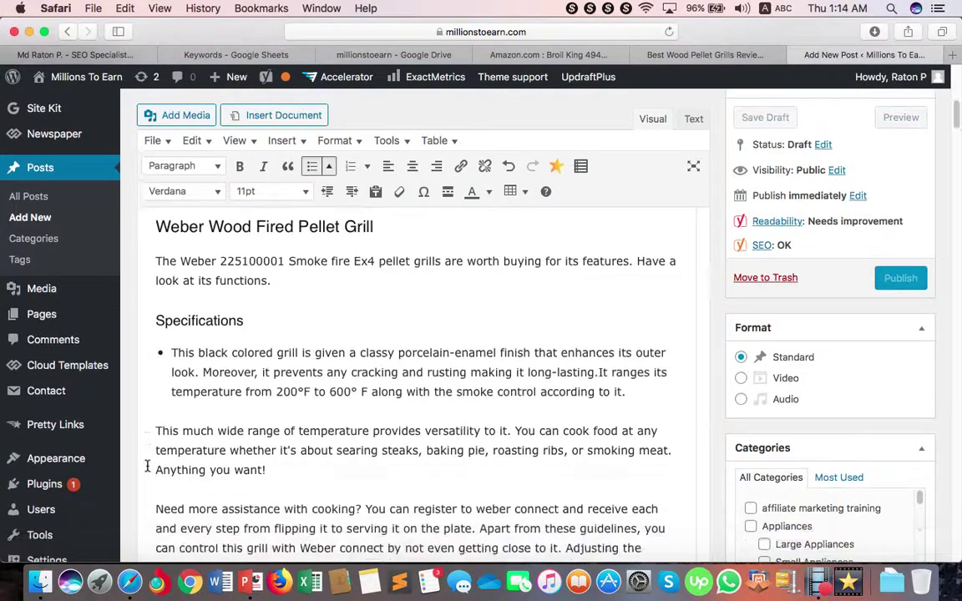
pyautogui.press('Return')
pyautogui.click(153, 457)
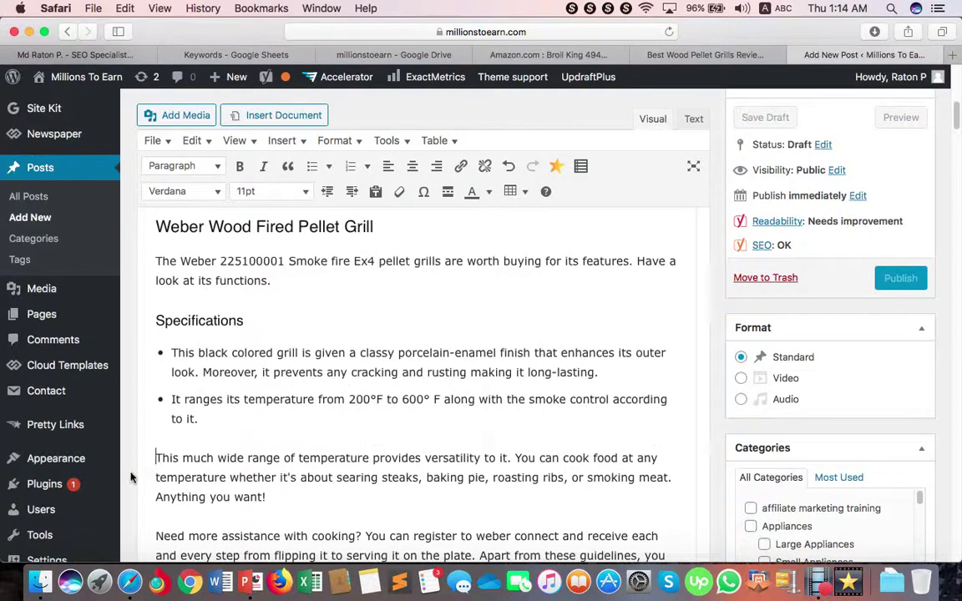
pyautogui.press('BackSpace')
pyautogui.scroll(-1, 131, 477)
pyautogui.press('Return')
# Step: Add the Weber paragraphs on Weber connect cooking assistance and the small LCD display to the bulleted list as separate bullets
pyautogui.scroll(-4, 274, 444)
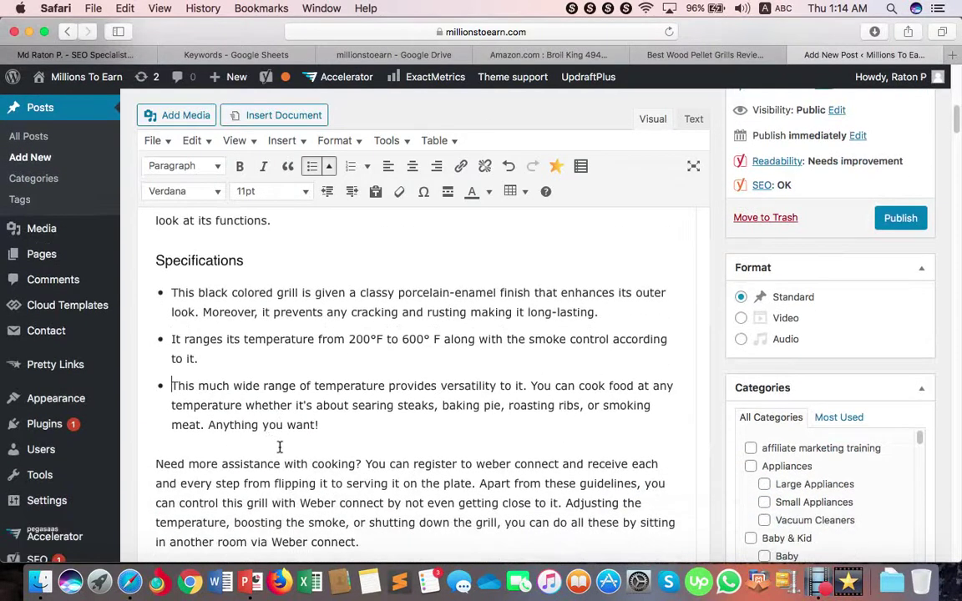
pyautogui.click(157, 394)
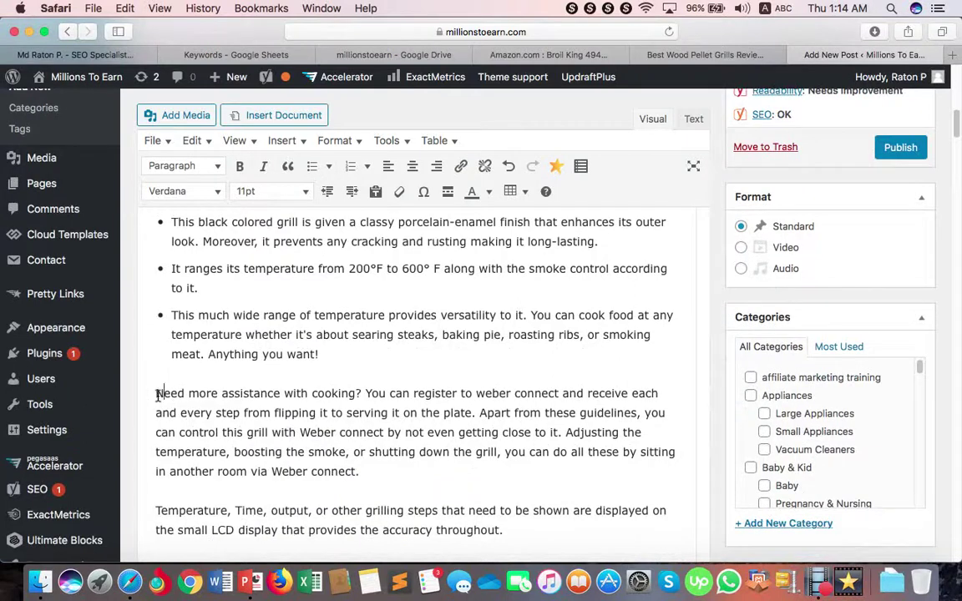
pyautogui.press('BackSpace')
pyautogui.scroll(-1, 161, 402)
pyautogui.press('Return')
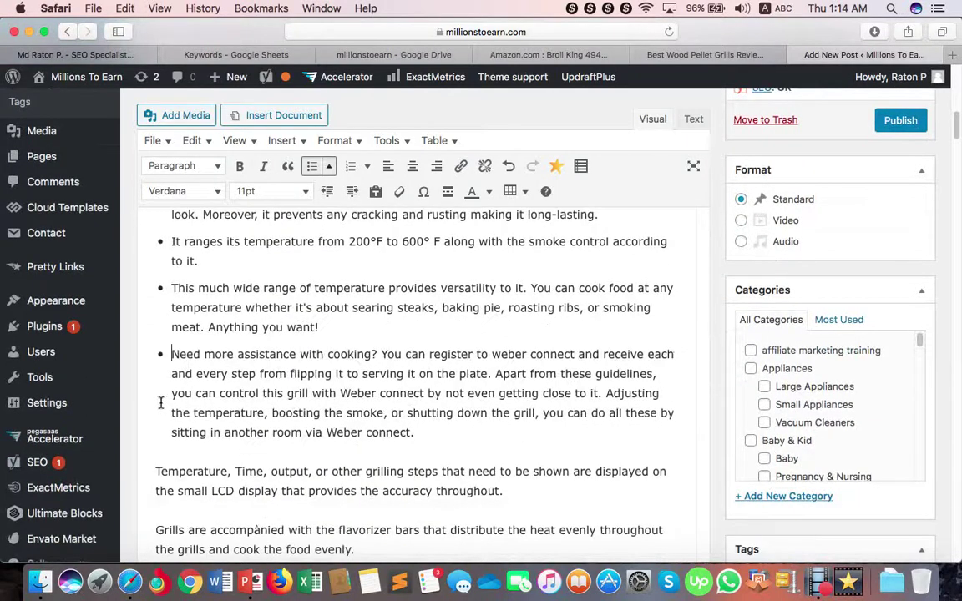
pyautogui.click(151, 471)
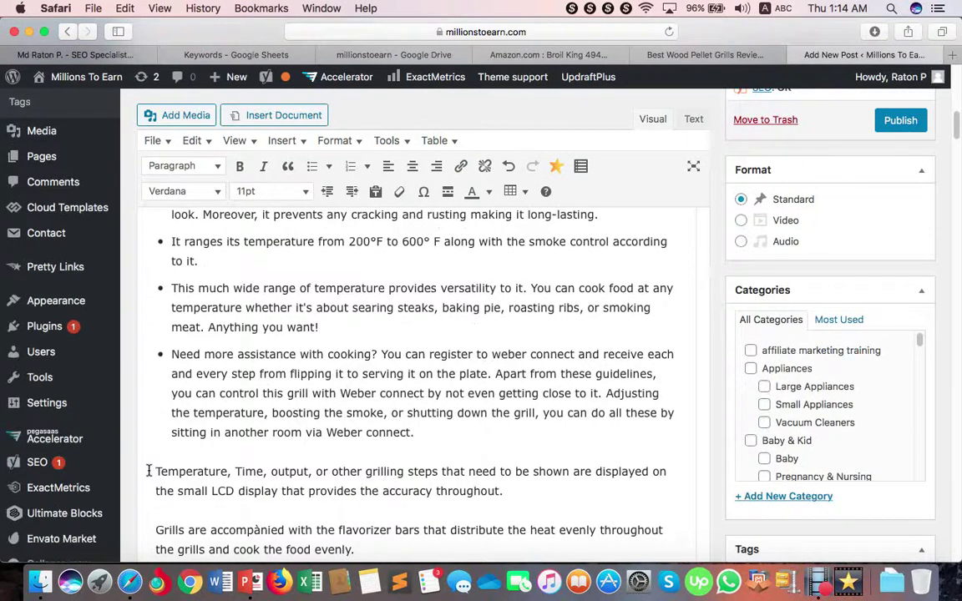
pyautogui.press('BackSpace')
pyautogui.press('Return')
# Step: Add the Weber paragraphs on the flavorizer bars and the 20lbs pellet hopper to the specifications list as separate bullets
pyautogui.scroll(-2, 222, 401)
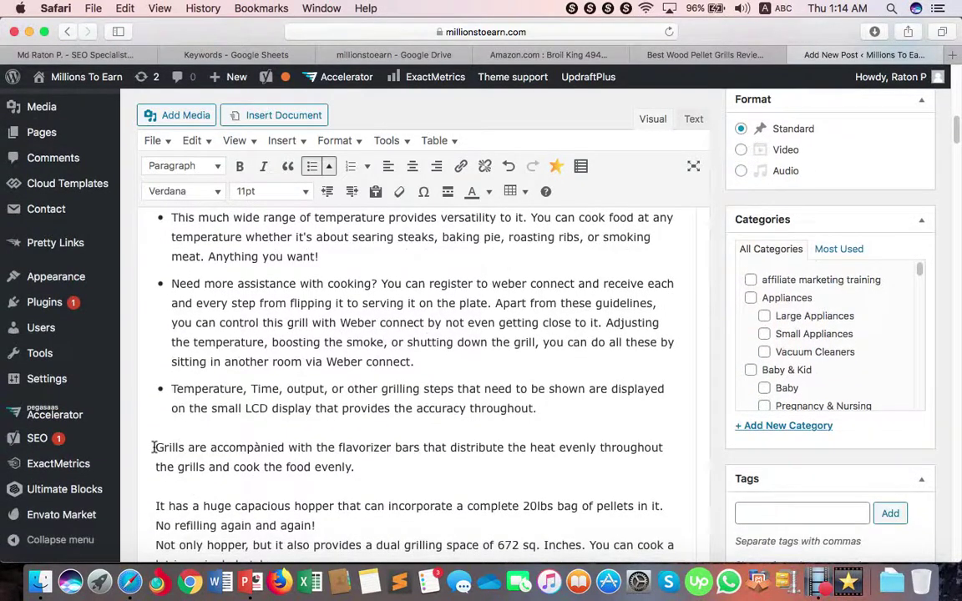
pyautogui.click(154, 448)
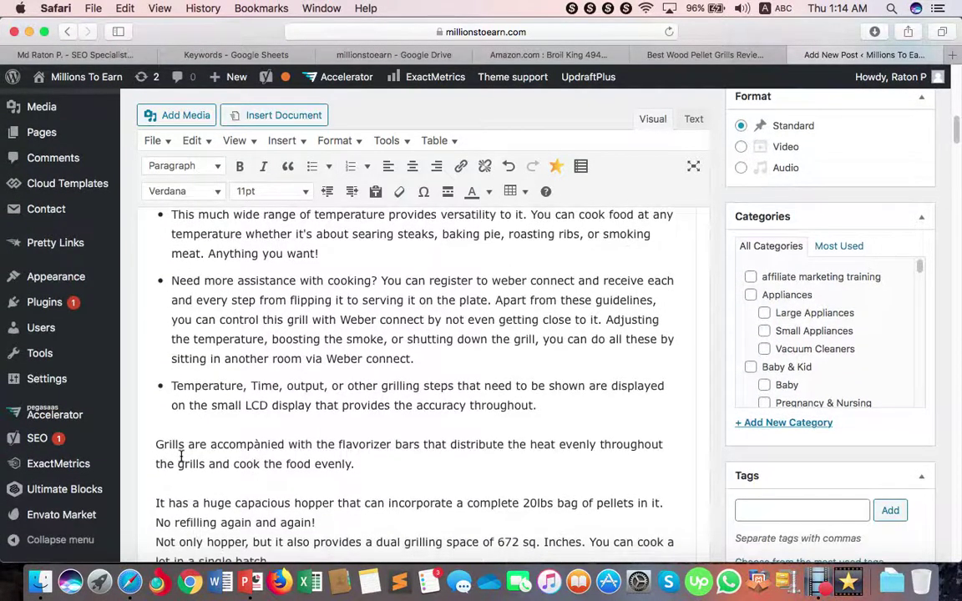
pyautogui.press('BackSpace')
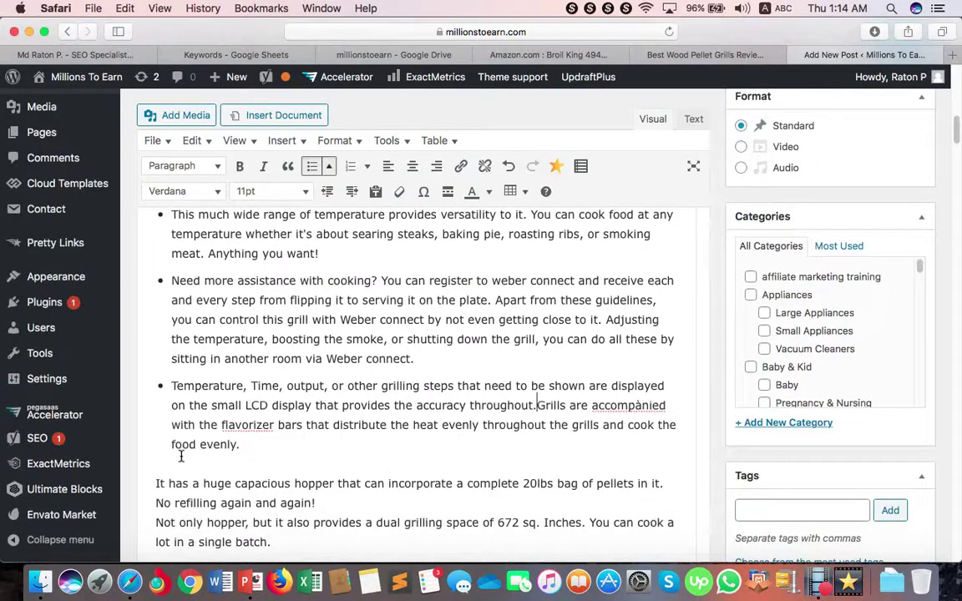
pyautogui.press('Return')
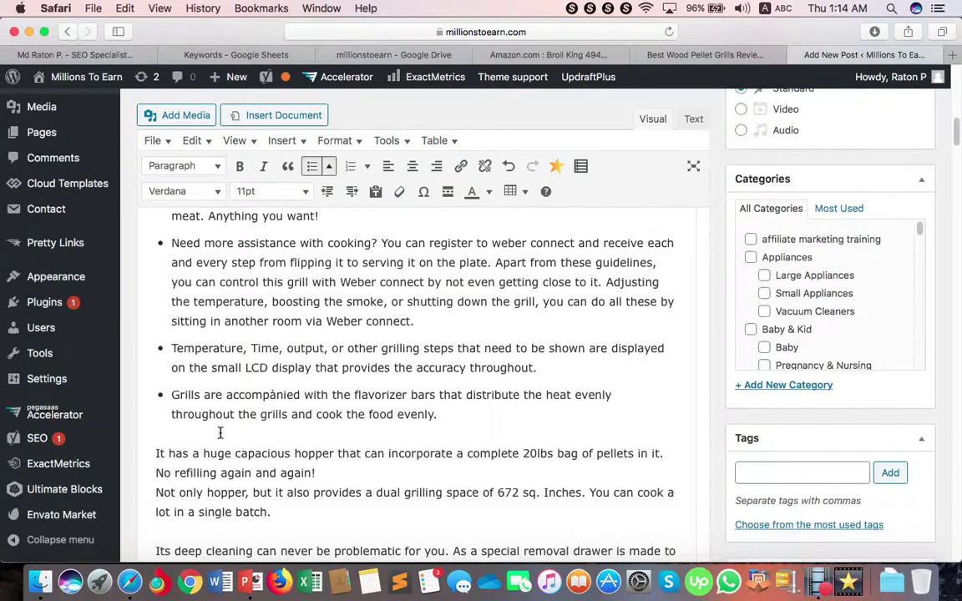
pyautogui.scroll(-3, 209, 434)
pyautogui.click(152, 428)
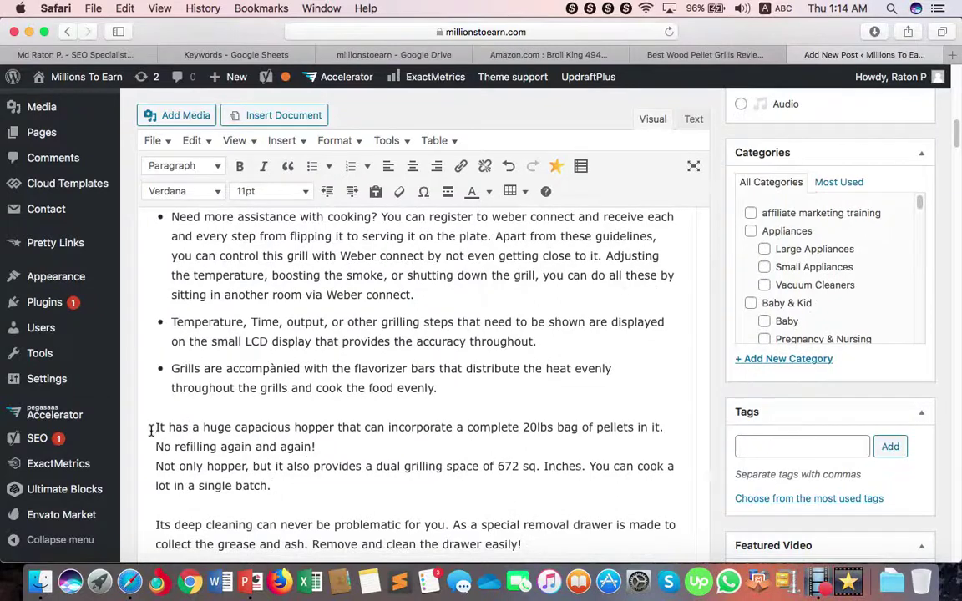
pyautogui.press('BackSpace')
pyautogui.press('Return')
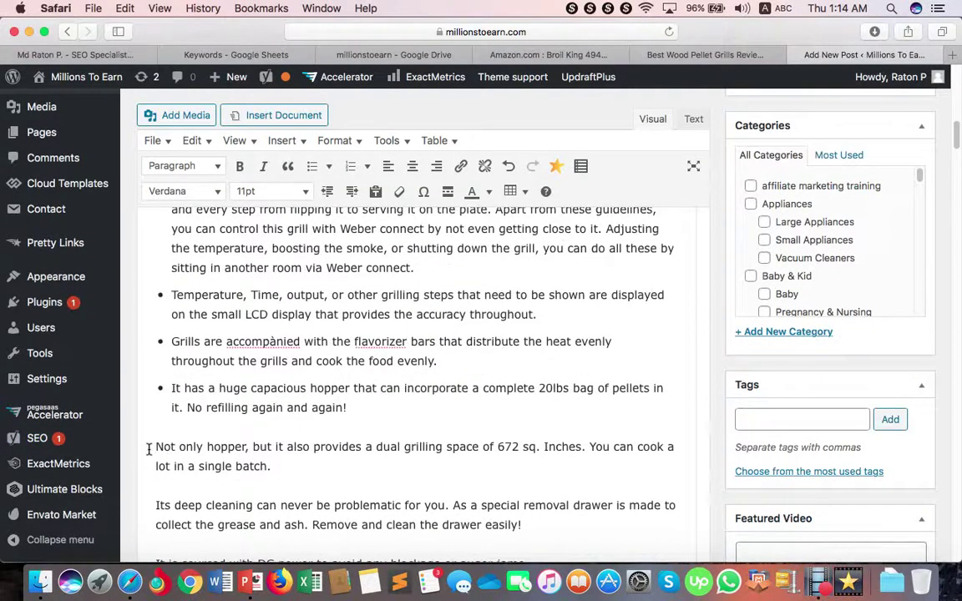
# Step: Make the remaining Weber specification paragraphs on dual grilling space, deep cleaning and DC power separate bullets in the list
pyautogui.click(152, 448)
pyautogui.press('BackSpace')
pyautogui.press('Return')
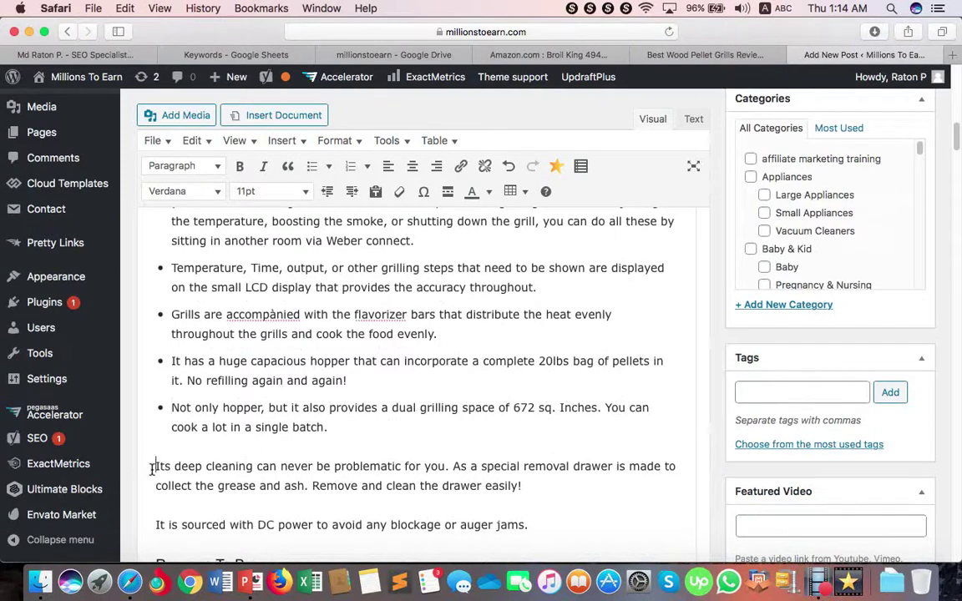
pyautogui.click(151, 469)
pyautogui.press('BackSpace')
pyautogui.press('Return')
pyautogui.scroll(-2, 202, 477)
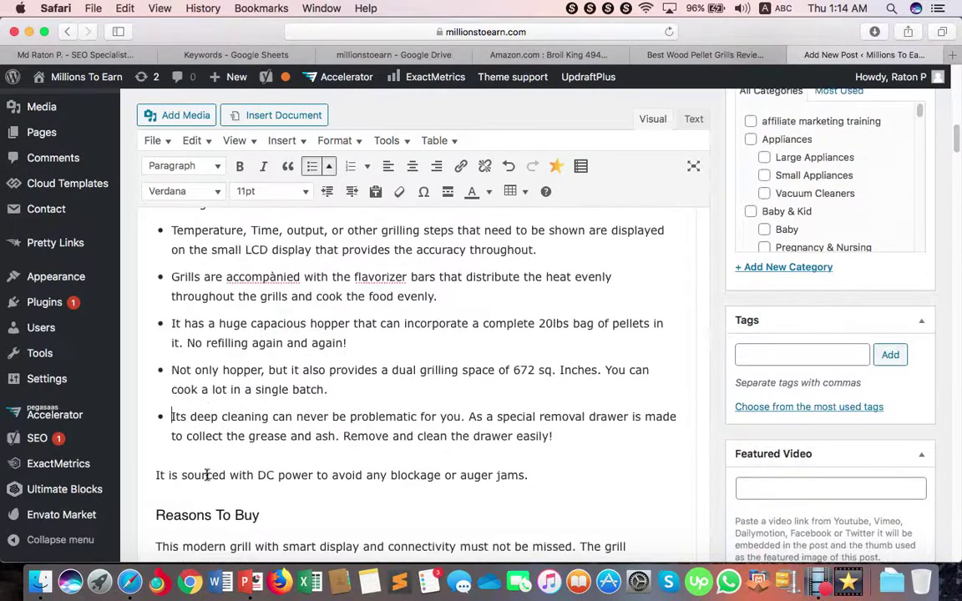
pyautogui.click(150, 476)
pyautogui.press('BackSpace')
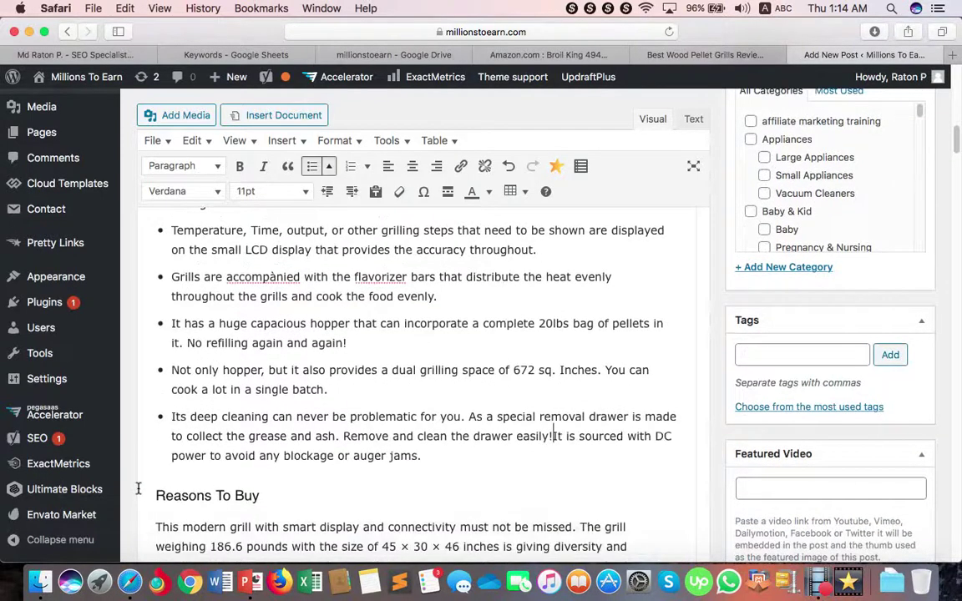
pyautogui.press('Return')
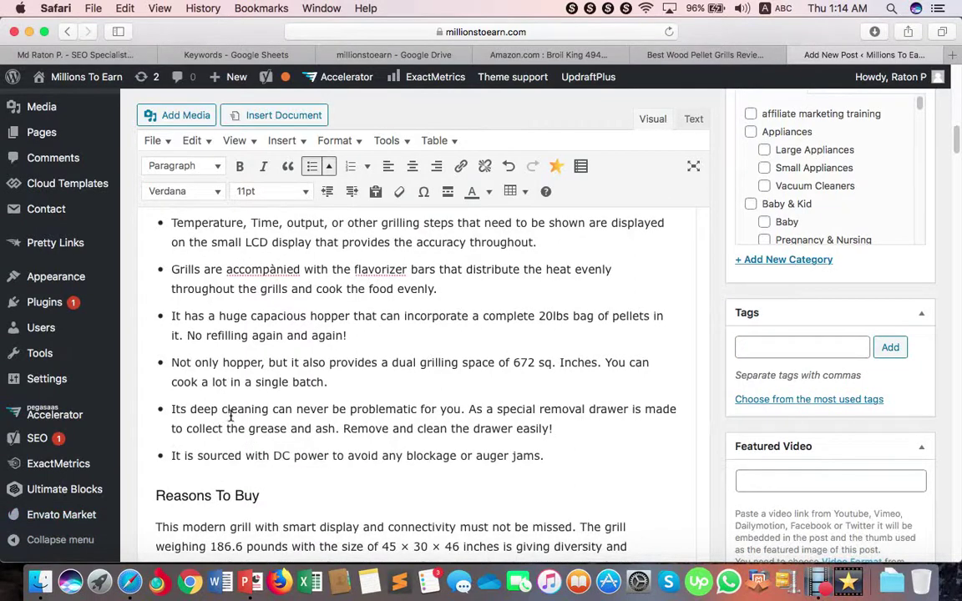
# Step: Review the Weber section in the post and check it against the end of the Weber section in the Google Docs article
pyautogui.scroll(10, 227, 415)
pyautogui.scroll(5, 227, 388)
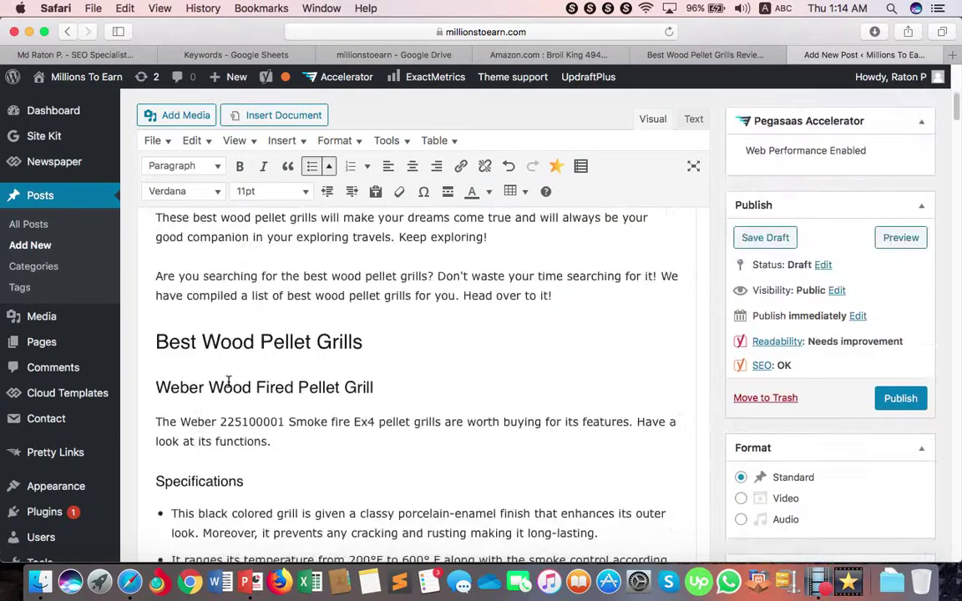
pyautogui.scroll(-12, 229, 388)
pyautogui.scroll(-6, 231, 385)
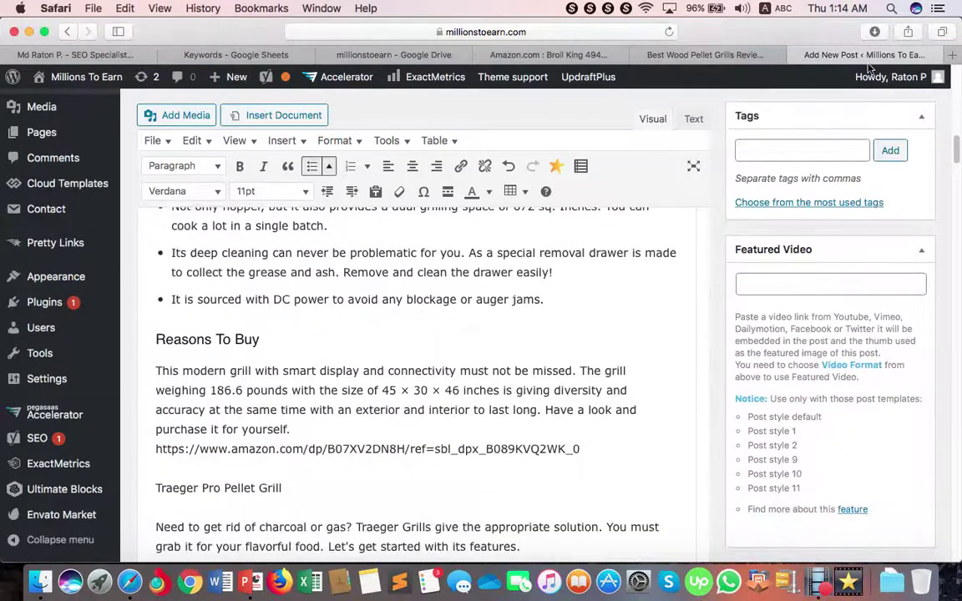
pyautogui.click(718, 57)
pyautogui.scroll(-15, 301, 338)
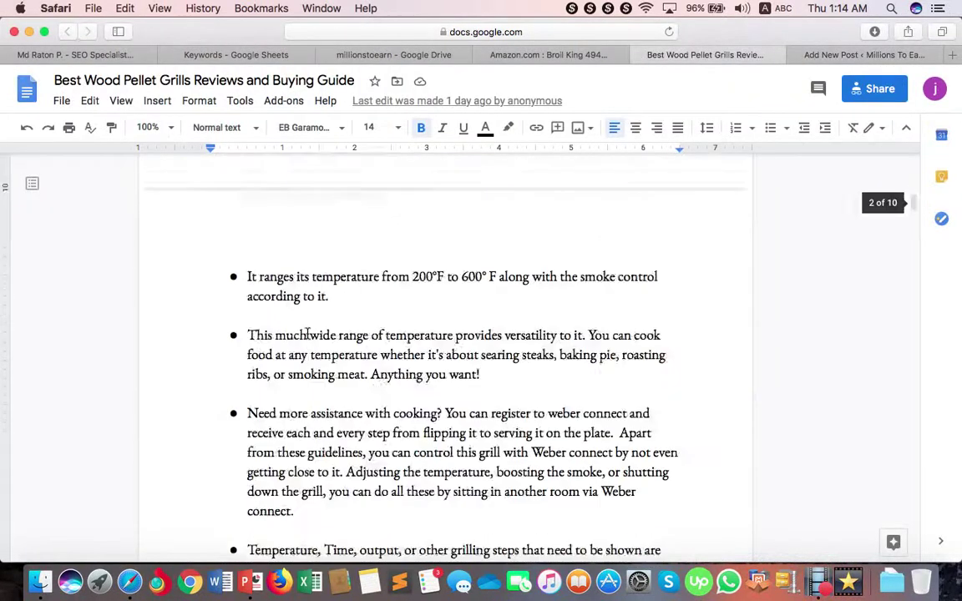
pyautogui.scroll(-13, 308, 334)
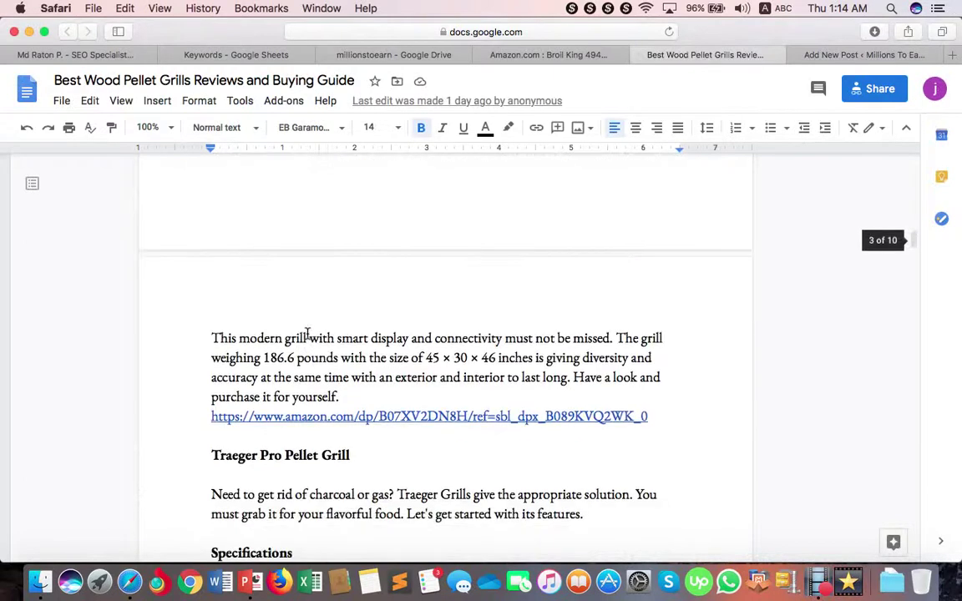
pyautogui.click(797, 55)
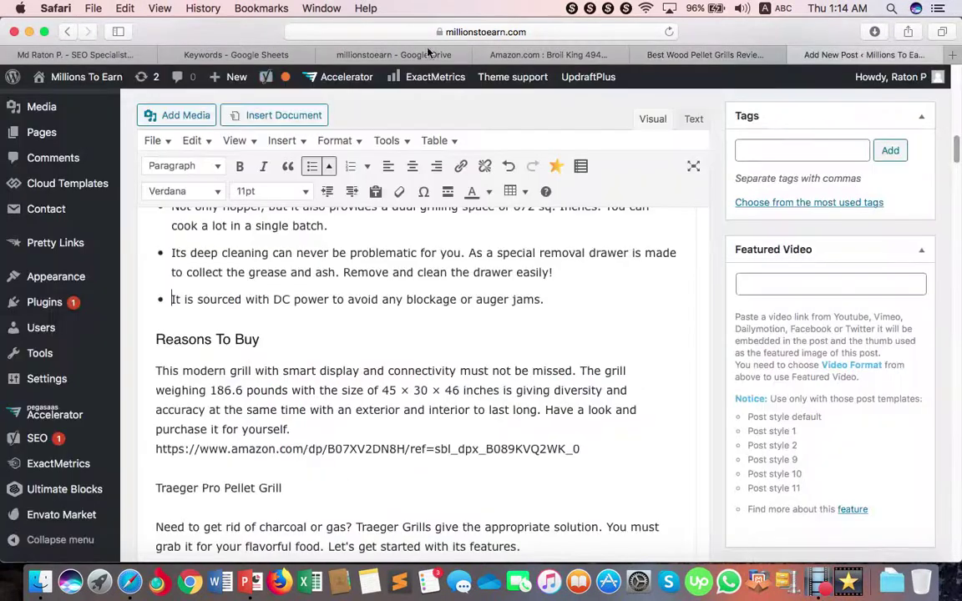
# Step: Delete the Amazon product URL under the Weber grill's "Reasons To Buy" paragraph, along with its empty line
pyautogui.click(327, 448)
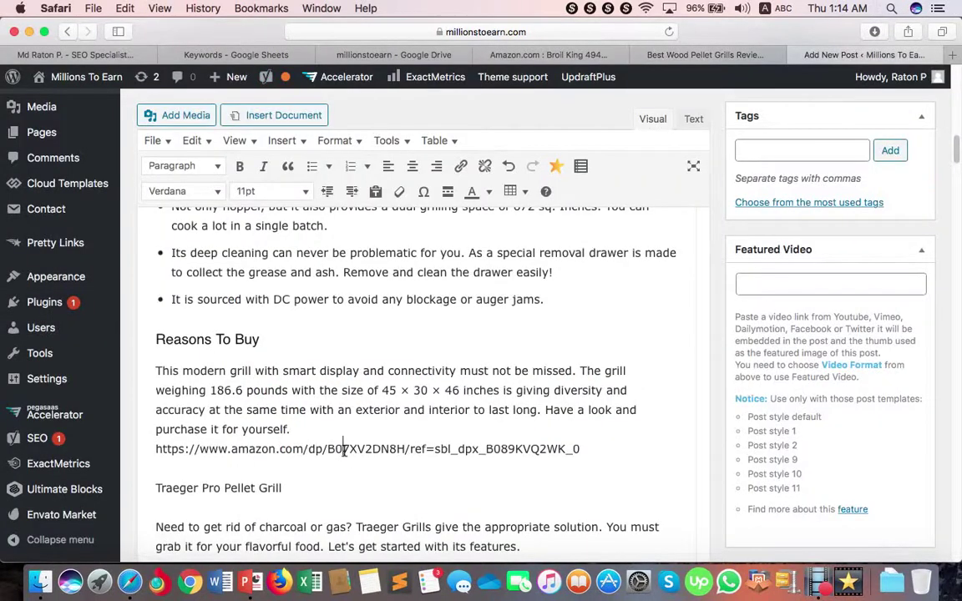
pyautogui.moveTo(567, 451); pyautogui.dragTo(155, 448)
pyautogui.press('BackSpace')
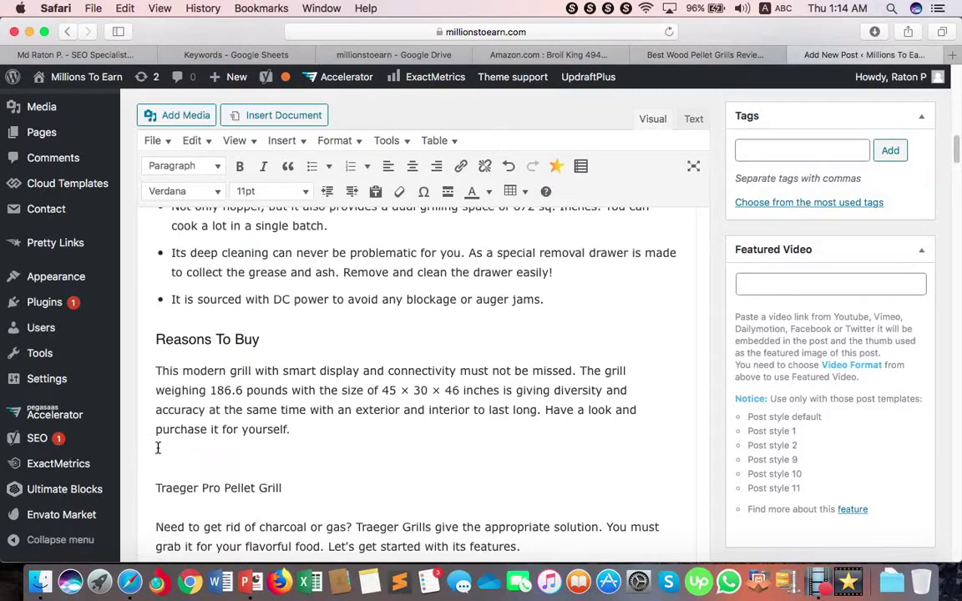
pyautogui.press('BackSpace')
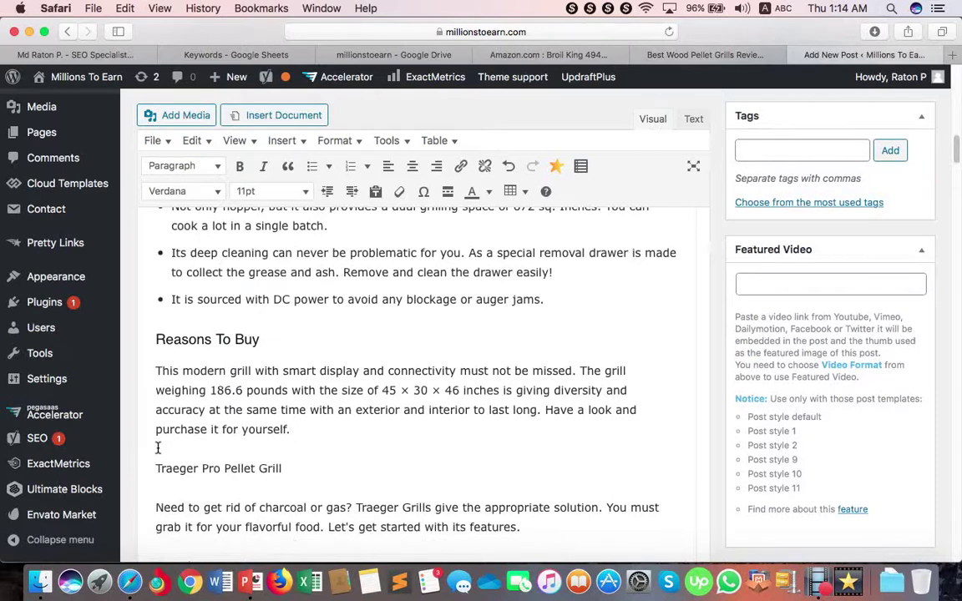
# Step: Format the "Traeger Pro Pellet Grill" line as Heading 3
pyautogui.moveTo(284, 469); pyautogui.dragTo(151, 468)
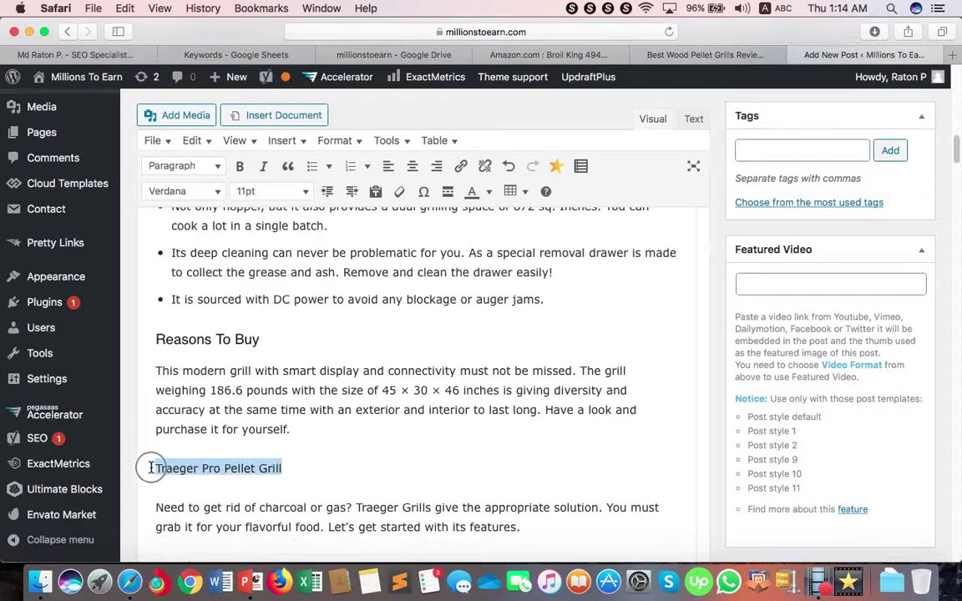
pyautogui.click(184, 167)
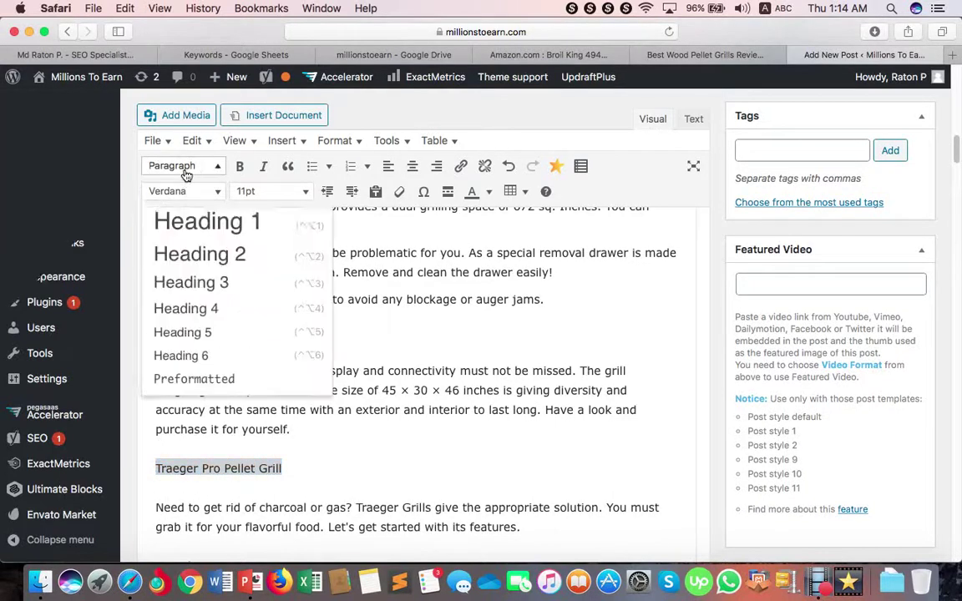
pyautogui.click(206, 284)
# Step: Format the "Specifications" line of the Traeger grill section as Heading 4
pyautogui.scroll(-5, 275, 448)
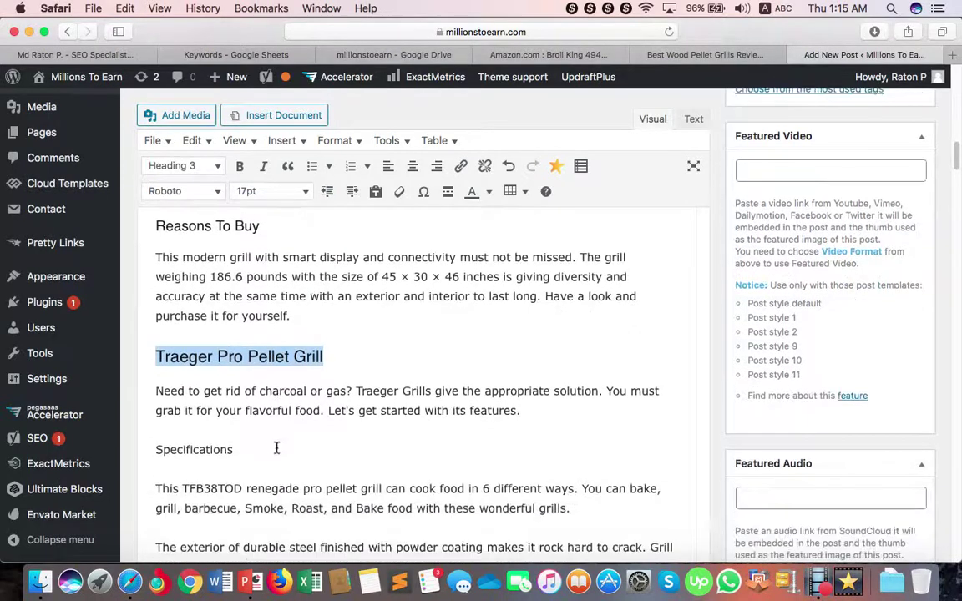
pyautogui.moveTo(234, 314); pyautogui.dragTo(157, 314)
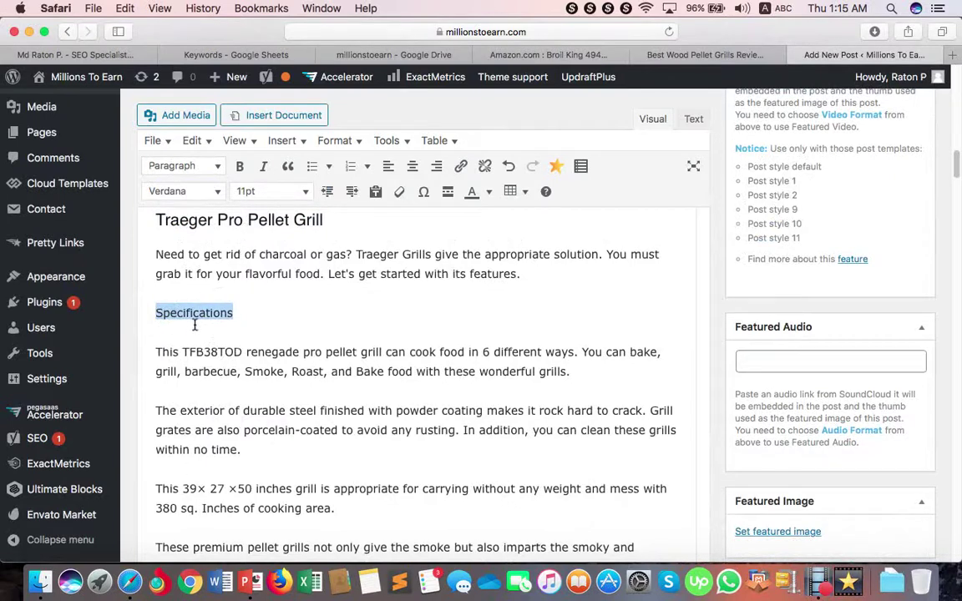
pyautogui.click(189, 166)
pyautogui.click(210, 308)
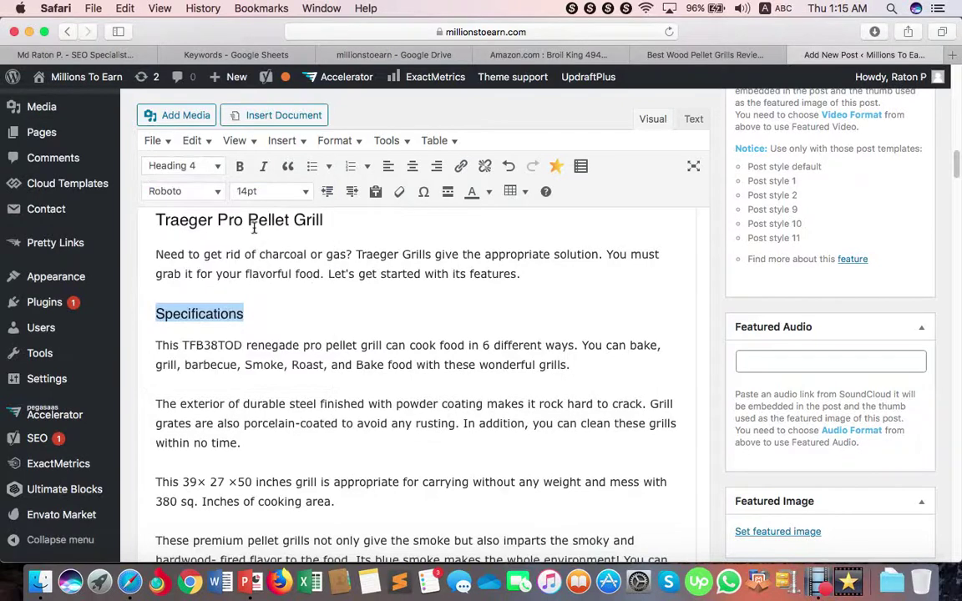
# Step: Format the "Reasons To Buy" line at the end of the Traeger grill section as Heading 4
pyautogui.scroll(-2, 245, 368)
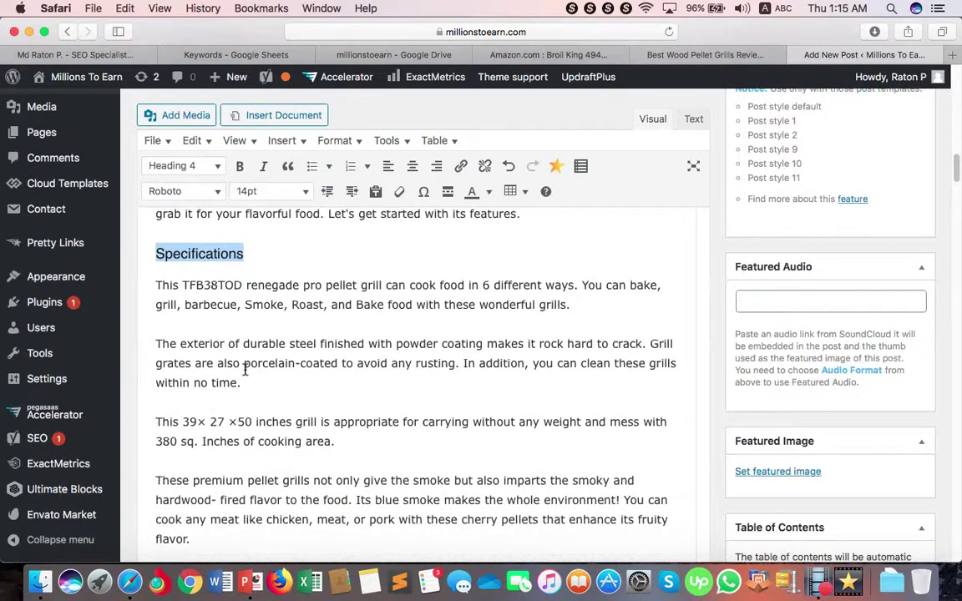
pyautogui.click(157, 286)
pyautogui.scroll(-10, 208, 409)
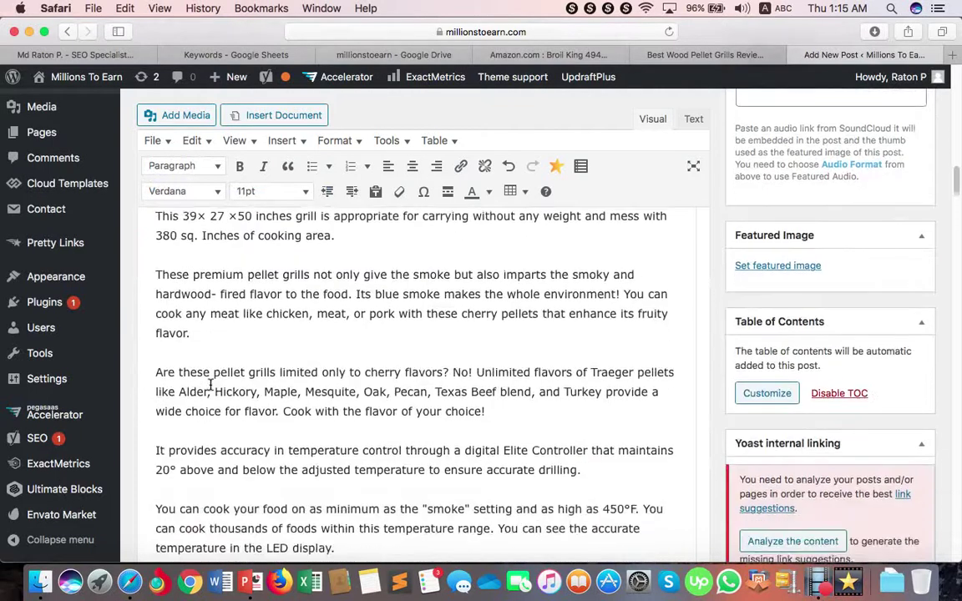
pyautogui.moveTo(255, 436); pyautogui.dragTo(154, 427)
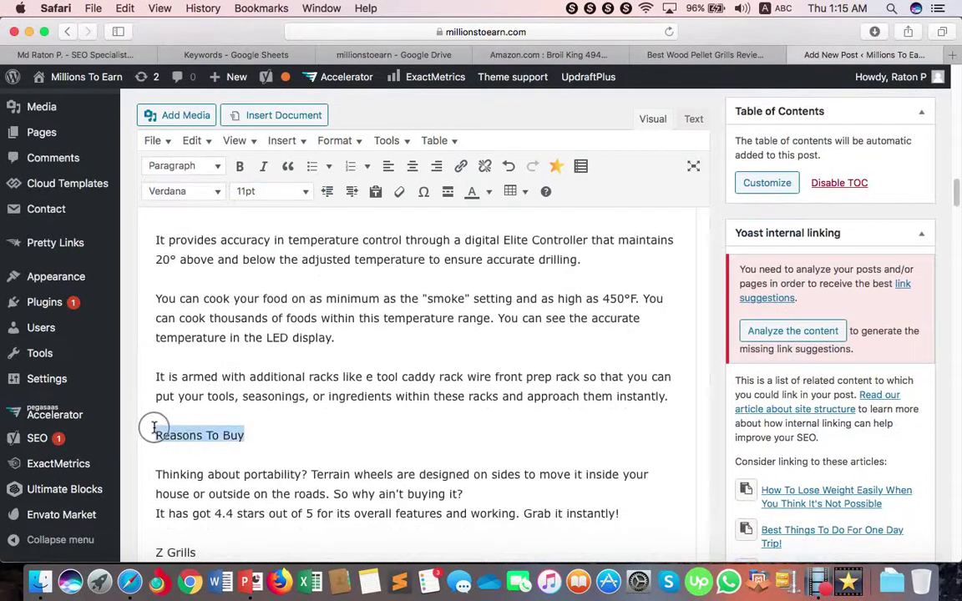
pyautogui.click(185, 165)
pyautogui.click(194, 308)
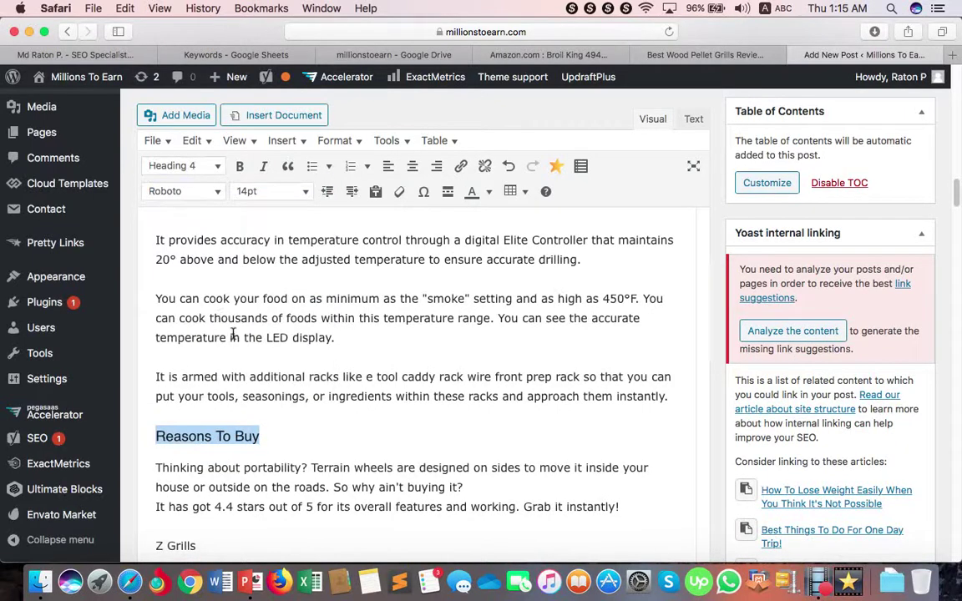
pyautogui.scroll(5, 233, 334)
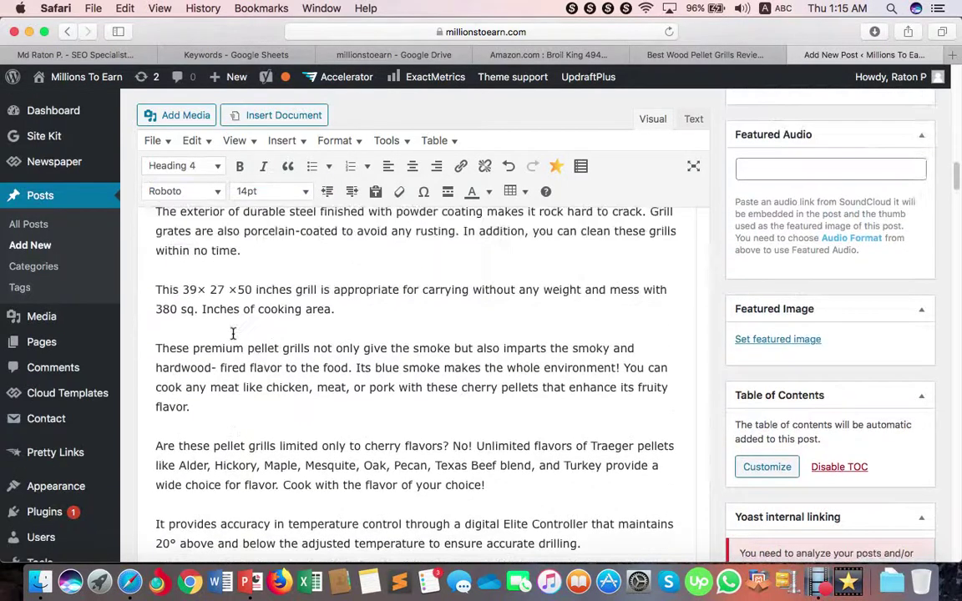
# Step: Turn the first three paragraphs under the Traeger grill's "Specifications" heading into separate bullets, from the TFB38TOD paragraph through the 39× 27 ×50 inches one
pyautogui.scroll(3, 233, 335)
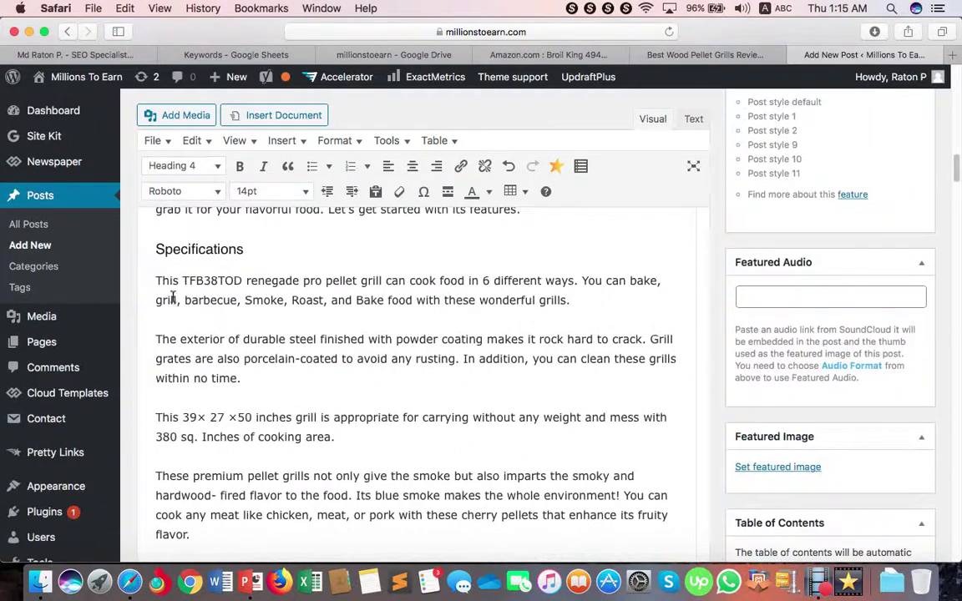
pyautogui.click(156, 283)
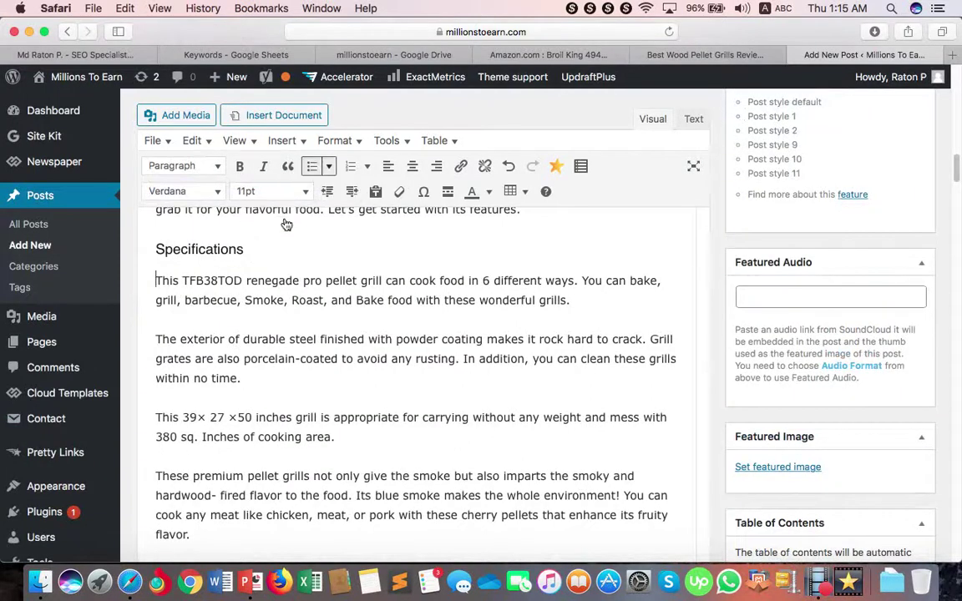
pyautogui.click(312, 166)
pyautogui.press('BackSpace')
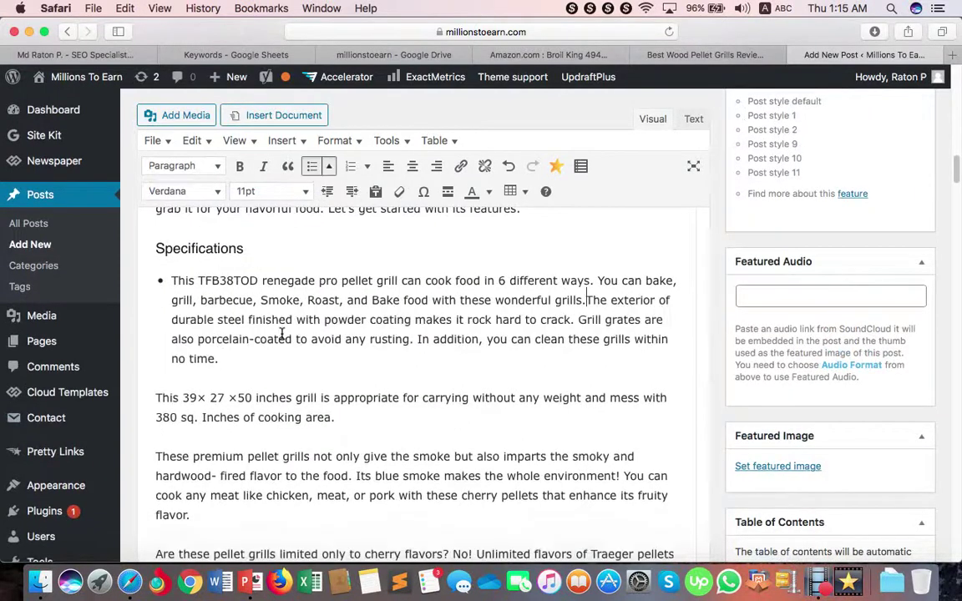
pyautogui.press('Return')
pyautogui.click(151, 398)
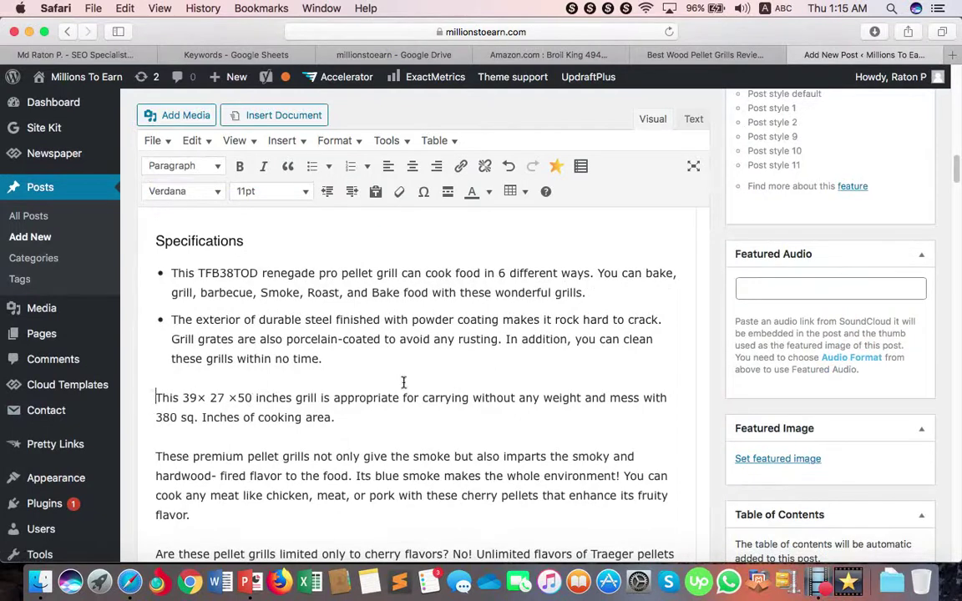
pyautogui.press('BackSpace')
pyautogui.press('Return')
# Step: Add the "These premium pellet grills" and "Are these pellet grills limited" paragraphs as separate items to the Traeger specifications bullet list
pyautogui.scroll(-1, 359, 401)
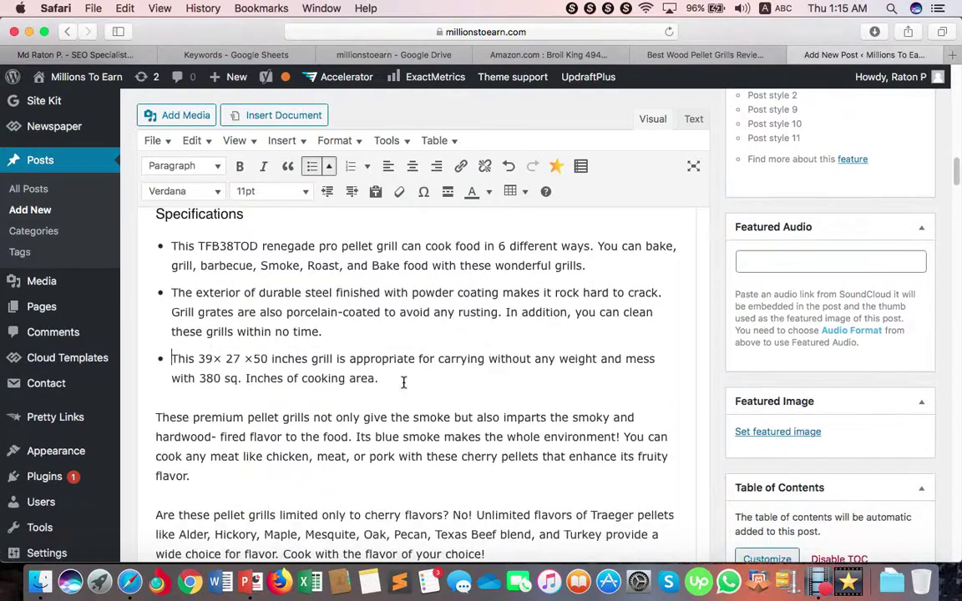
pyautogui.click(154, 418)
pyautogui.press('BackSpace')
pyautogui.scroll(-1, 280, 423)
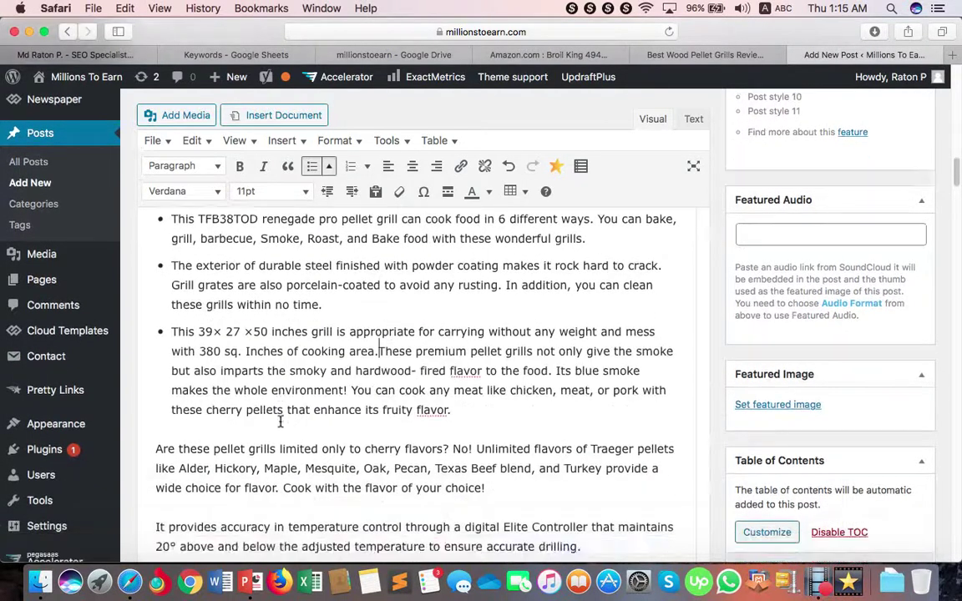
pyautogui.press('Return')
pyautogui.click(149, 476)
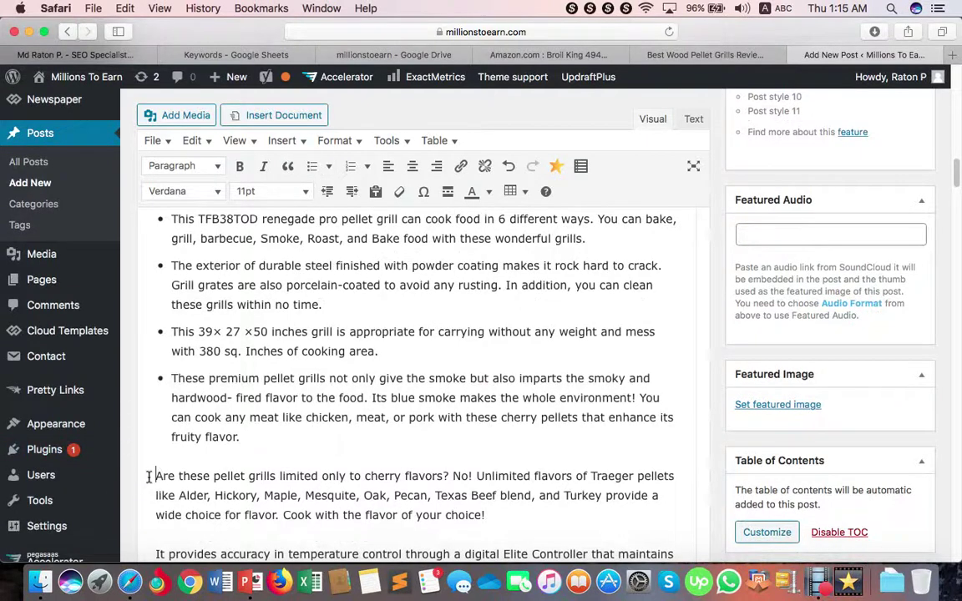
pyautogui.press('BackSpace')
pyautogui.press('Return')
# Step: Make the Elite Controller temperature accuracy paragraph and the "You can cook your food" paragraph separate bullets in the Traeger specifications list
pyautogui.scroll(-1, 149, 477)
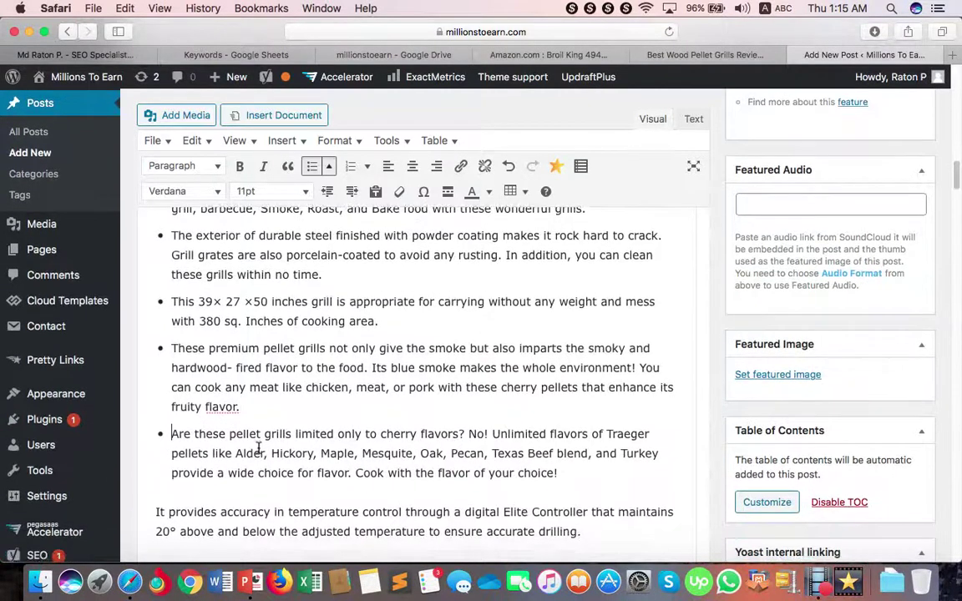
pyautogui.scroll(-3, 257, 447)
pyautogui.press('Down')
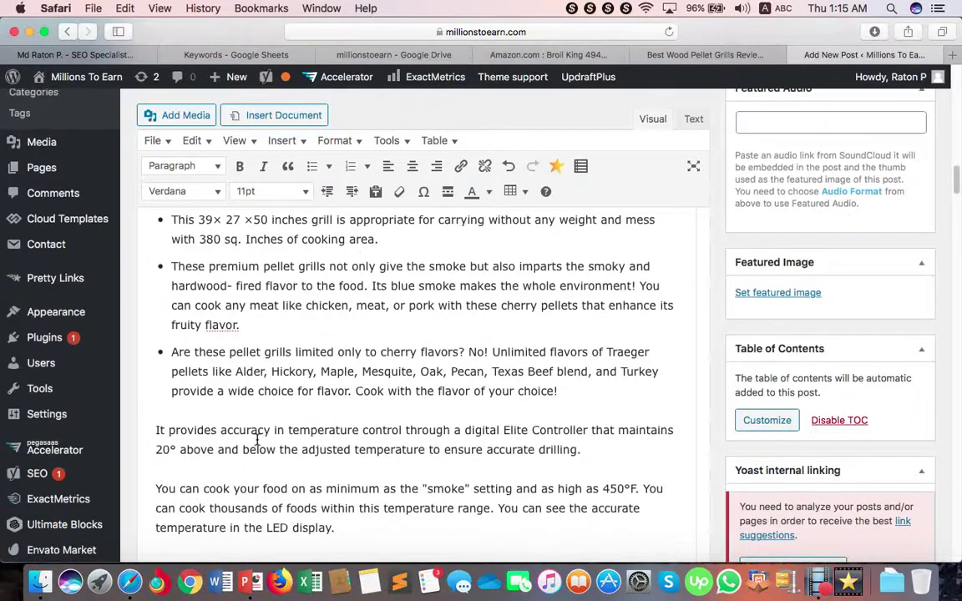
pyautogui.press('BackSpace')
pyautogui.press('Return')
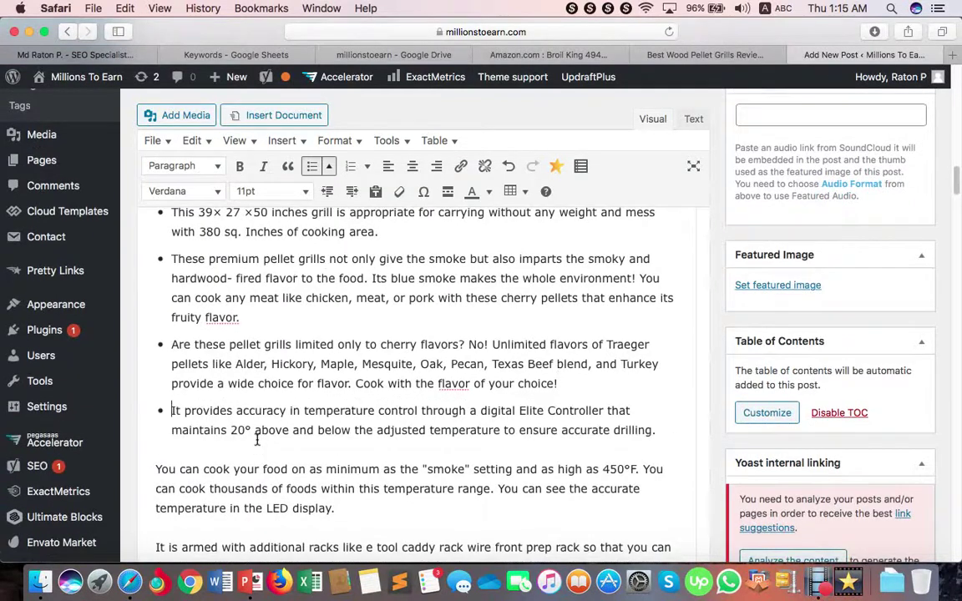
pyautogui.click(152, 468)
pyautogui.press('BackSpace')
pyautogui.press('Return')
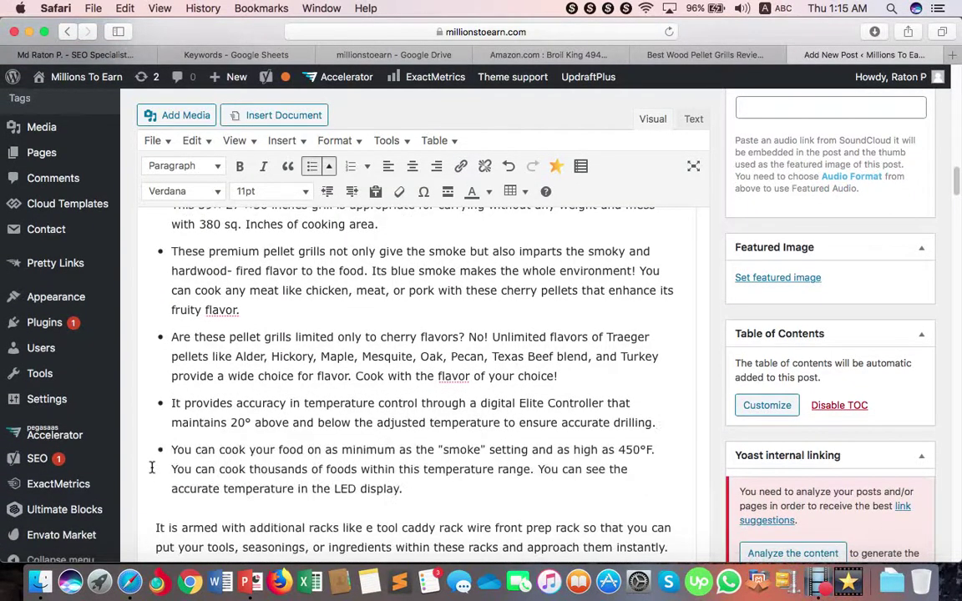
# Step: Add the "It is armed with additional racks" paragraph as the last bullet of the Traeger specifications list
pyautogui.scroll(-5, 251, 445)
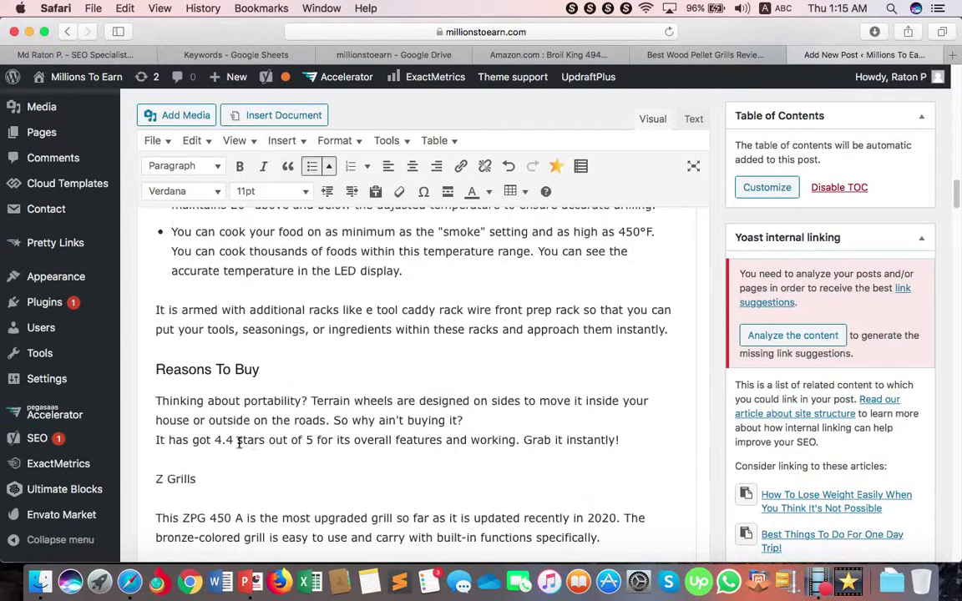
pyautogui.click(159, 314)
pyautogui.press('BackSpace')
pyautogui.press('Return')
# Step: Format the "Z Grills" line below the Traeger grill section as Heading 3
pyautogui.scroll(-1, 211, 340)
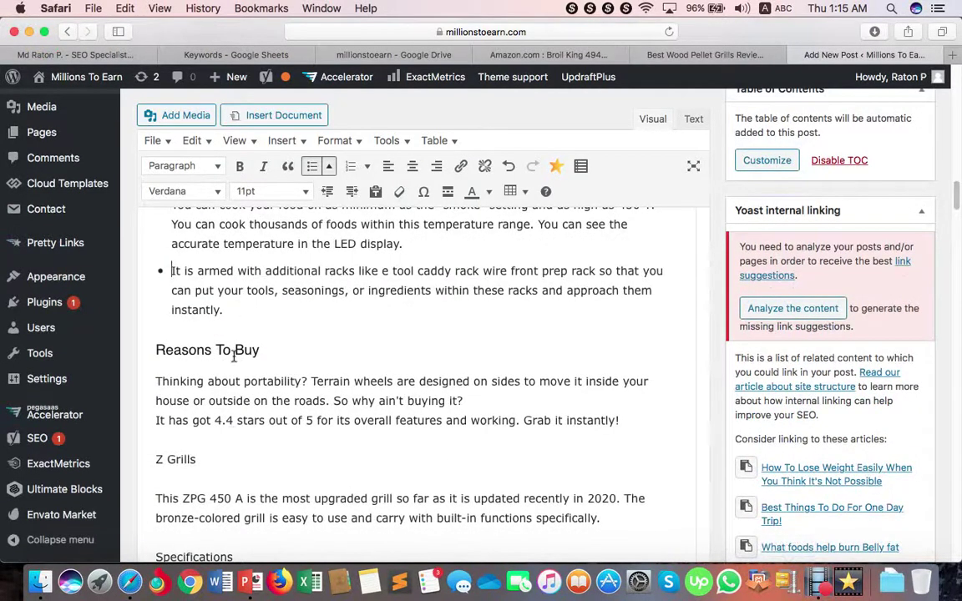
pyautogui.moveTo(222, 458); pyautogui.dragTo(152, 458)
pyautogui.scroll(-5, 235, 458)
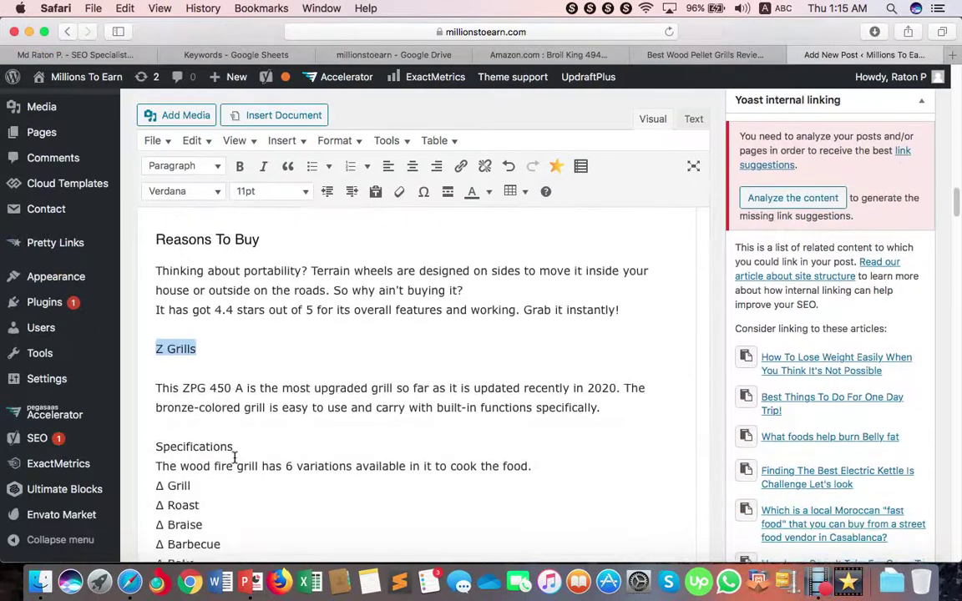
pyautogui.click(176, 164)
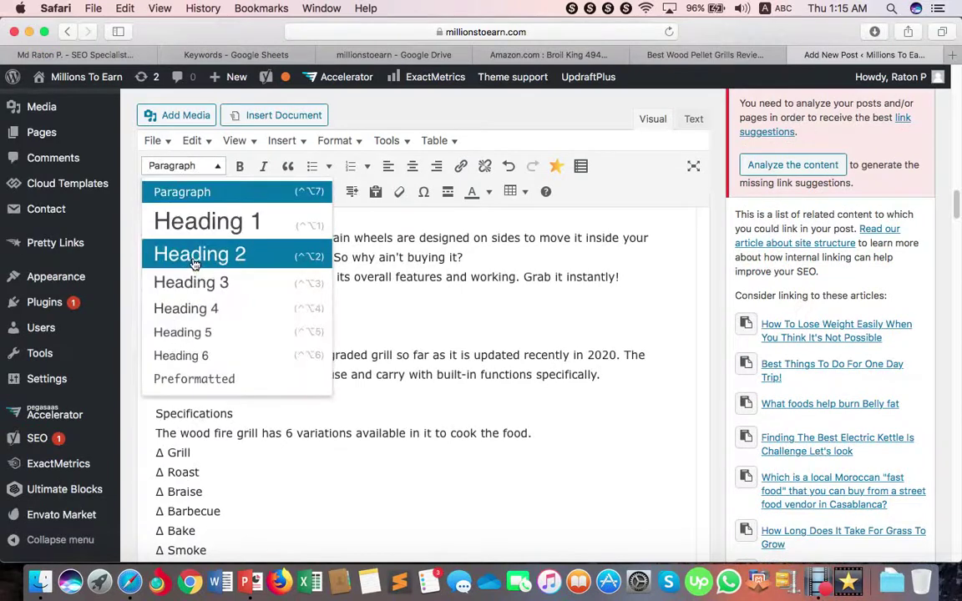
pyautogui.click(193, 278)
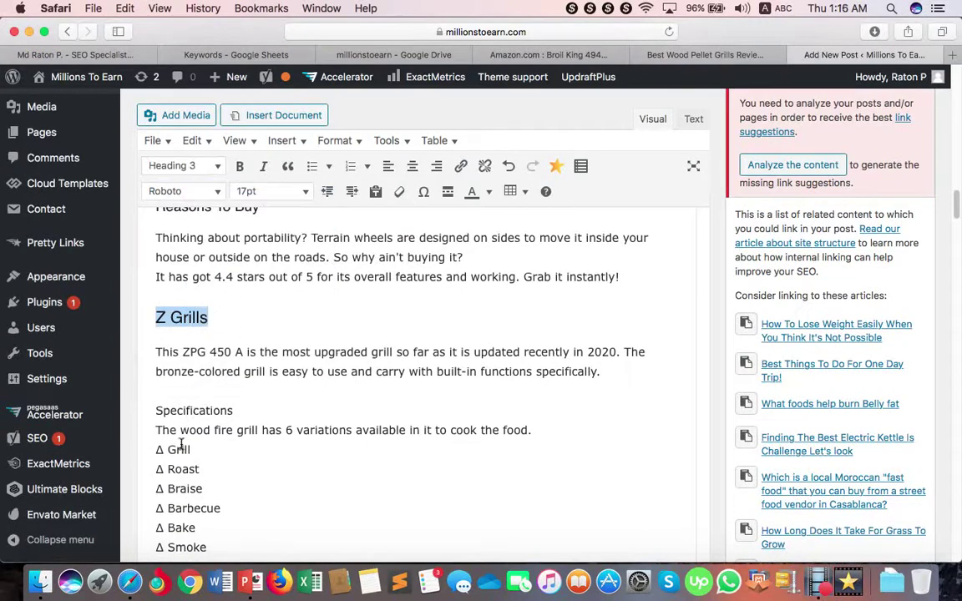
# Step: Separate the Z Grills "Specifications" line from the text below it and format it as Heading 4
pyautogui.click(157, 430)
pyautogui.scroll(-2, 242, 447)
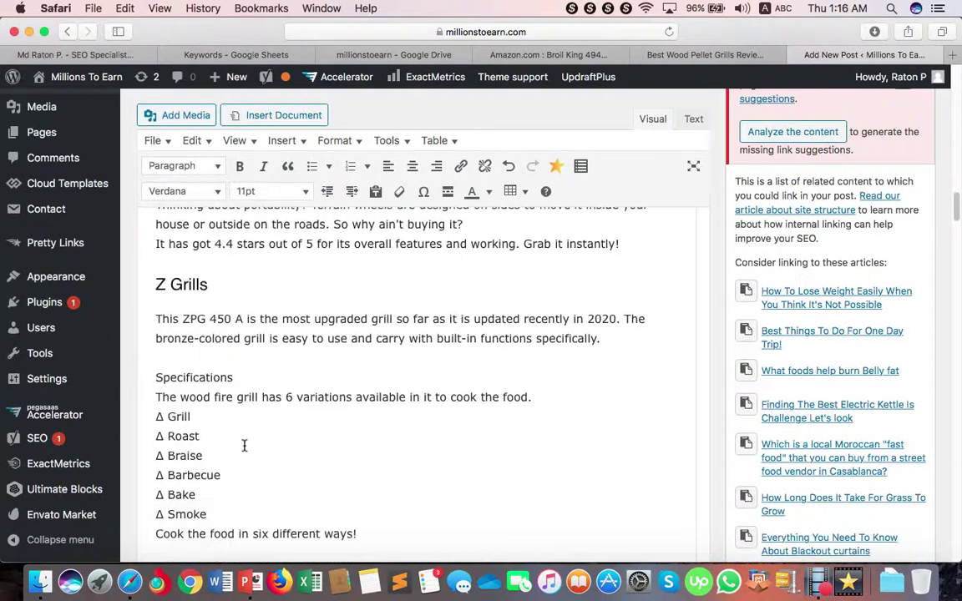
pyautogui.scroll(-1, 244, 445)
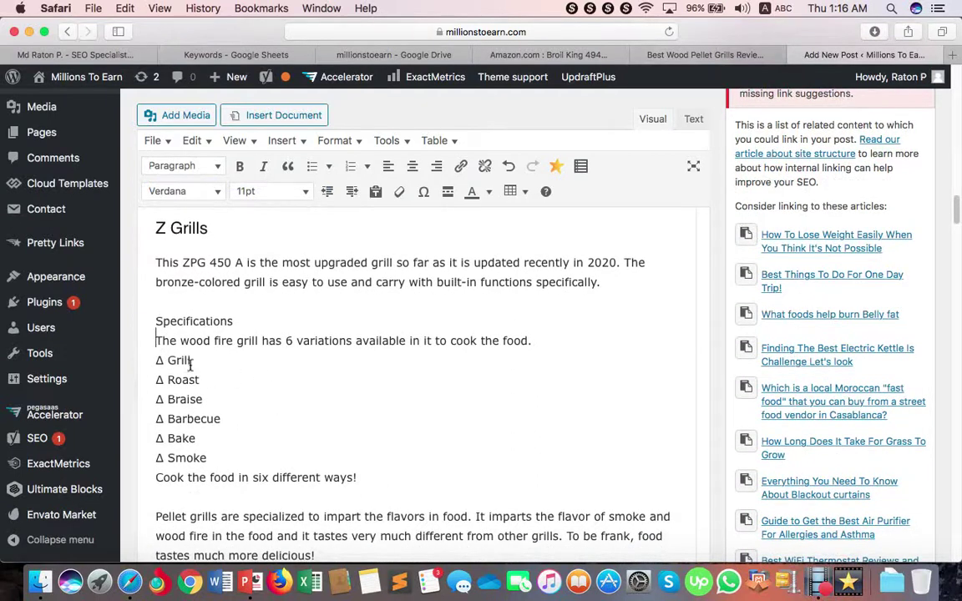
pyautogui.press('Return')
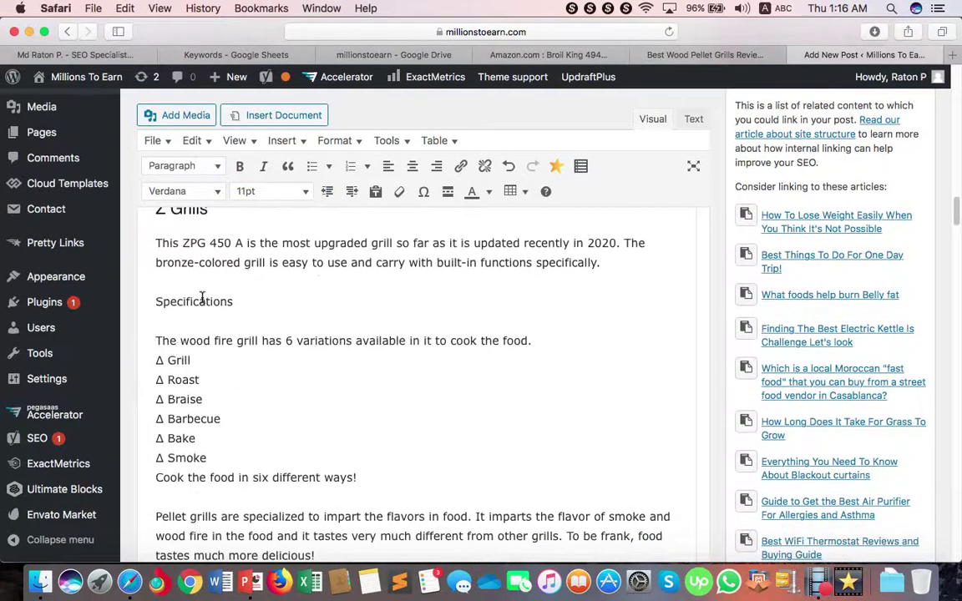
pyautogui.moveTo(228, 303); pyautogui.dragTo(144, 300)
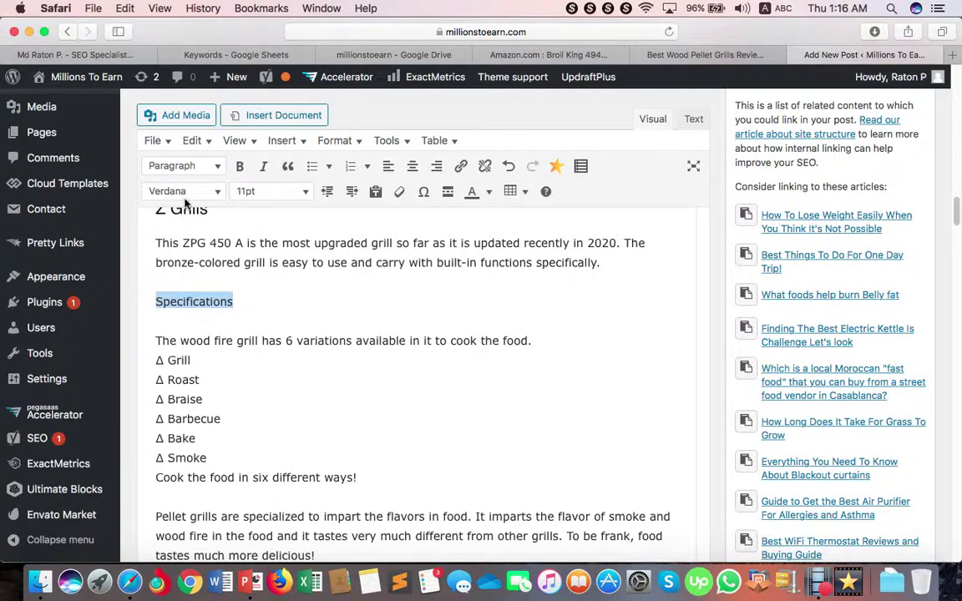
pyautogui.click(187, 165)
pyautogui.click(218, 311)
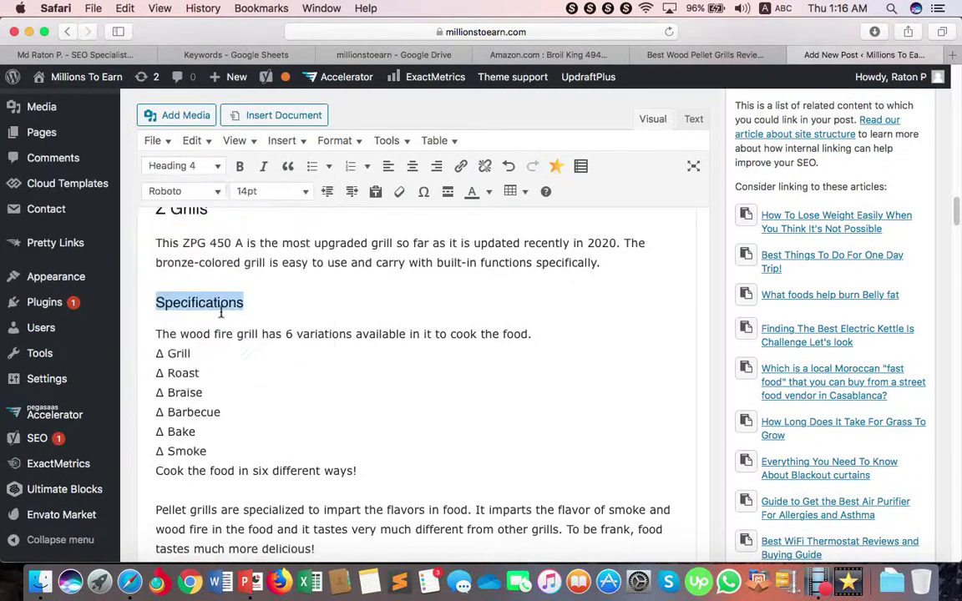
# Step: Switch to the source article in Google Docs and examine how the Z Grills specifications are bulleted
pyautogui.click(698, 54)
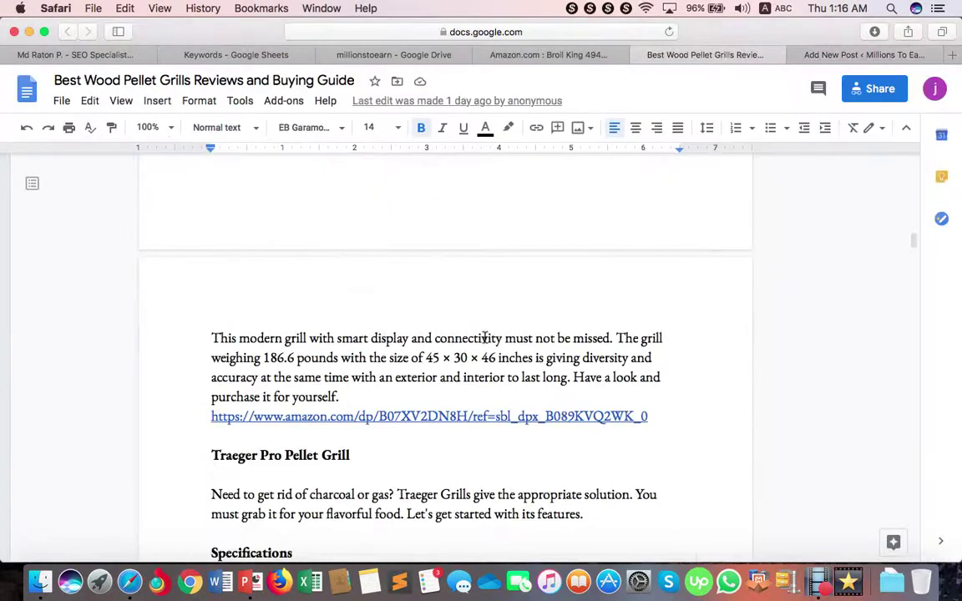
pyautogui.scroll(-10, 485, 338)
pyautogui.scroll(-10, 485, 338)
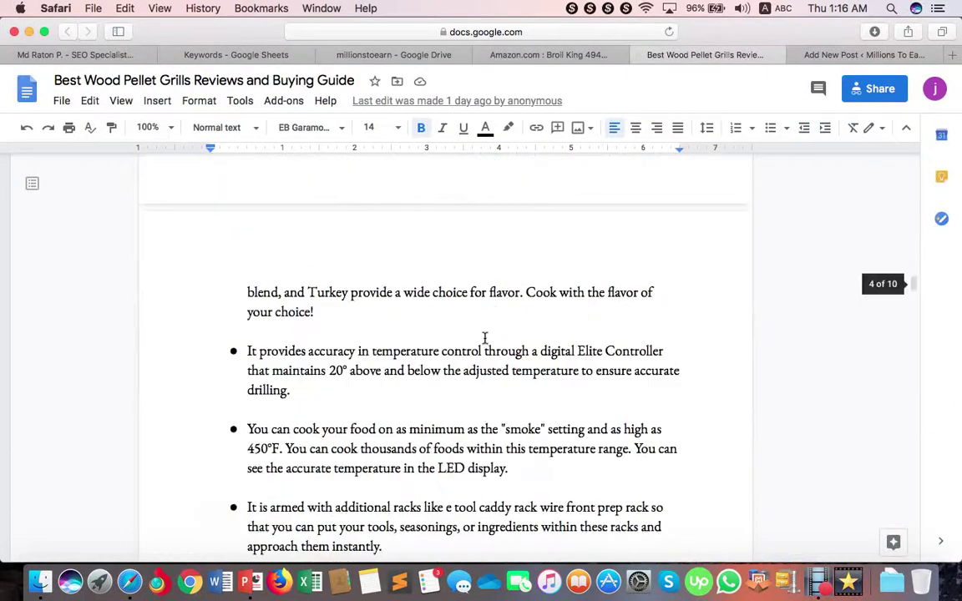
pyautogui.scroll(-3, 484, 338)
pyautogui.scroll(-15, 485, 338)
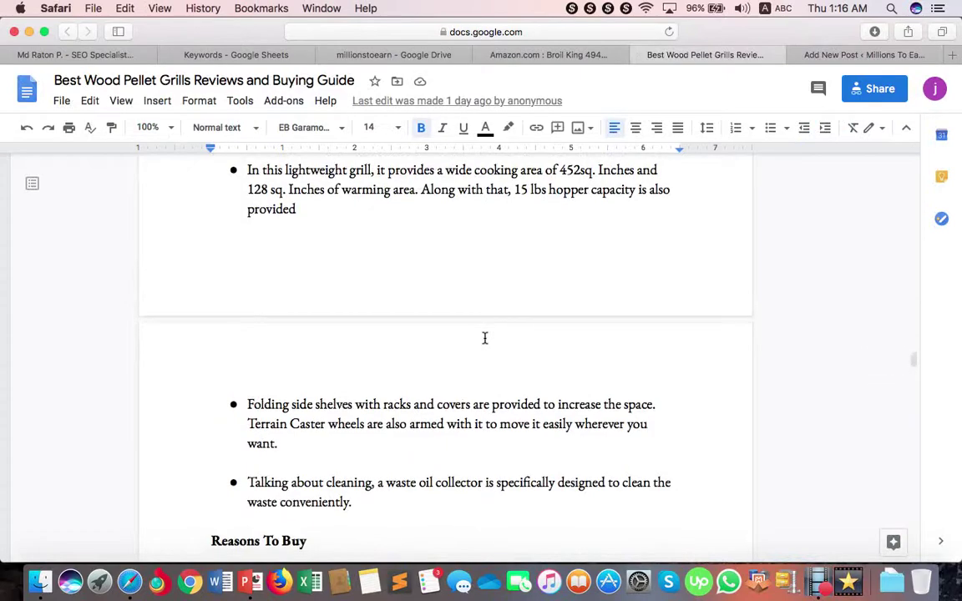
pyautogui.scroll(-5, 484, 338)
pyautogui.scroll(20, 484, 339)
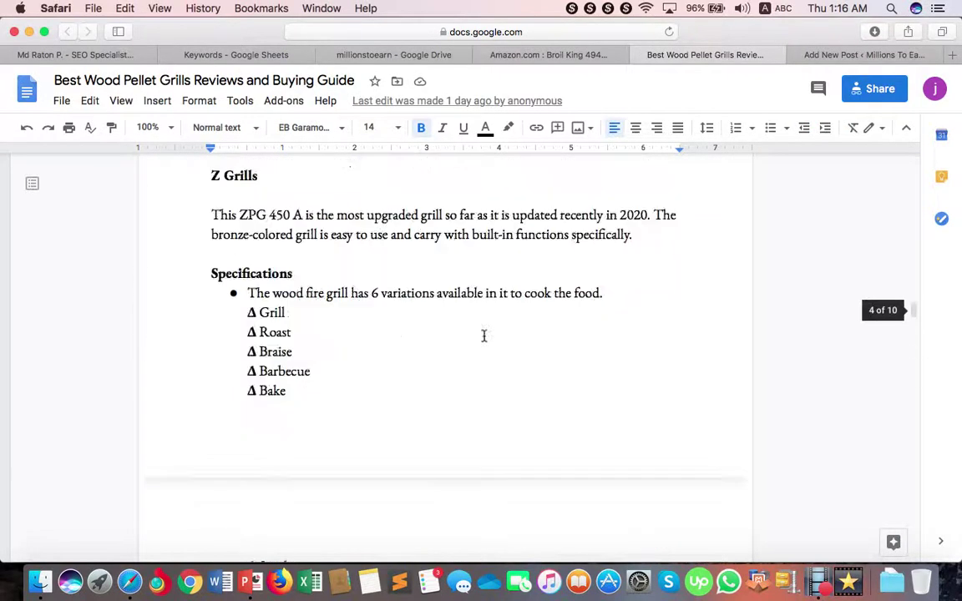
pyautogui.scroll(-12, 484, 339)
pyautogui.scroll(-8, 484, 338)
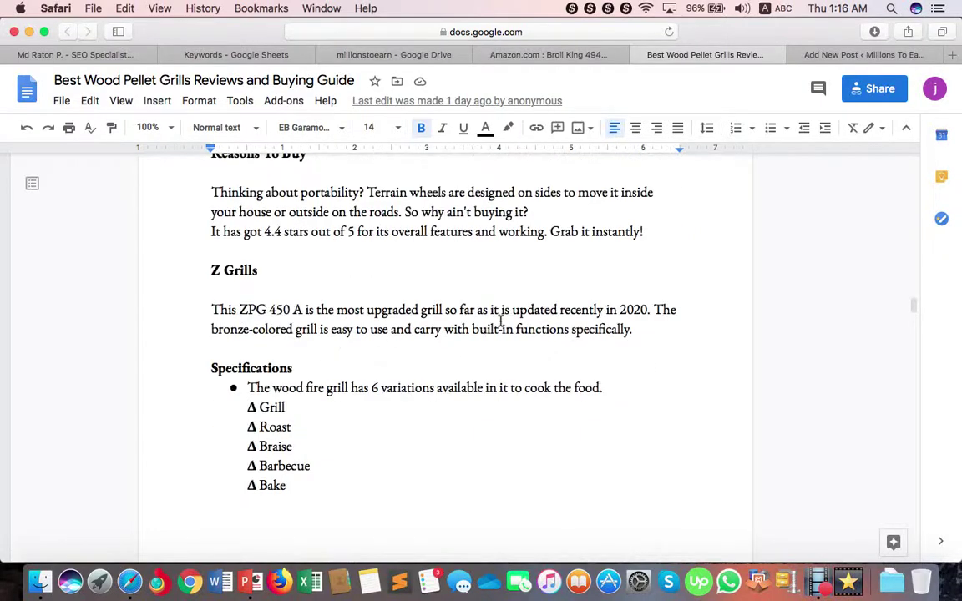
# Step: Back in the WordPress post, bullet the Z Grills "The wood fire grill has 6 variations" block and the "Pellet grills are specialized" paragraph
pyautogui.click(812, 55)
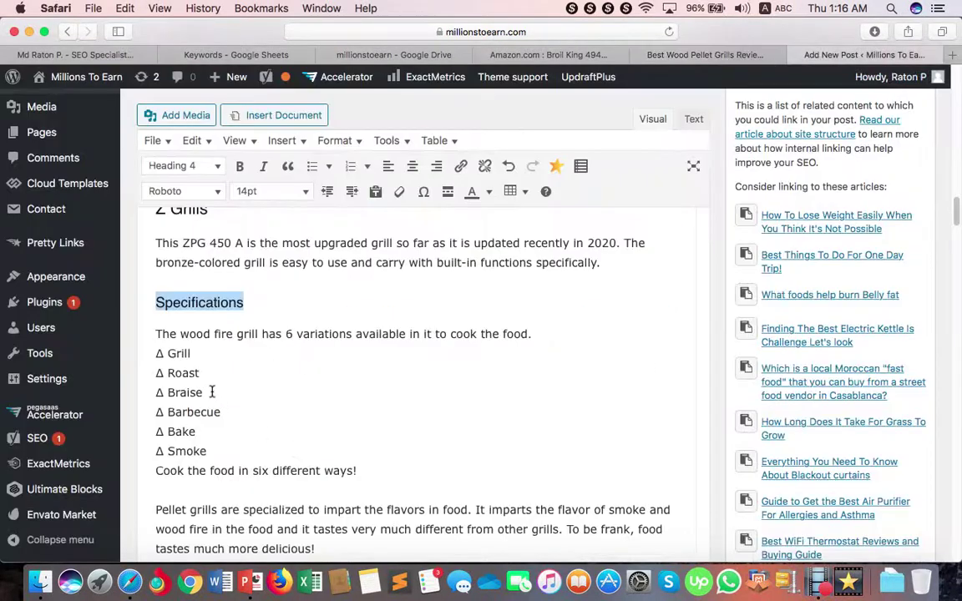
pyautogui.click(164, 334)
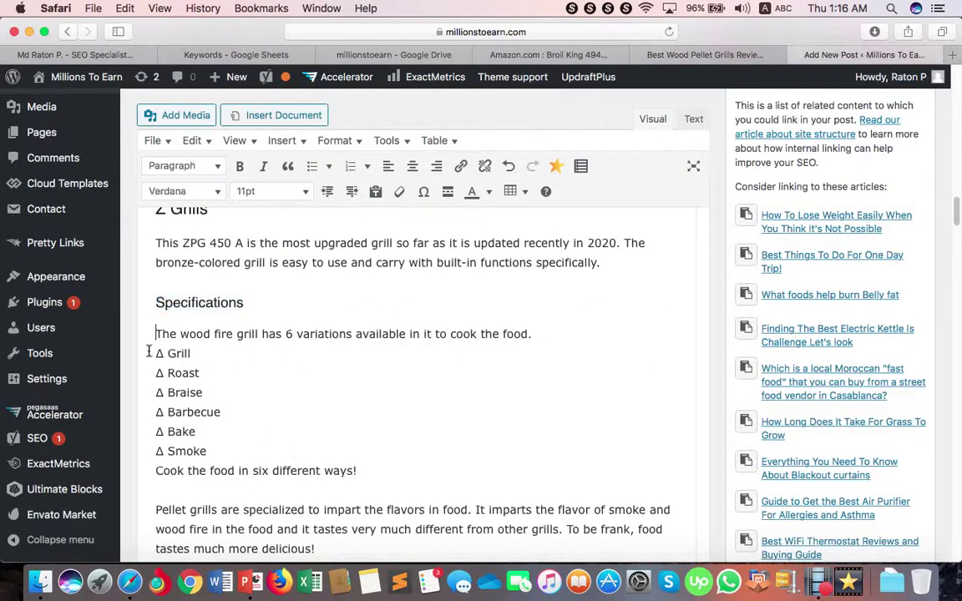
pyautogui.click(309, 169)
pyautogui.scroll(-5, 203, 421)
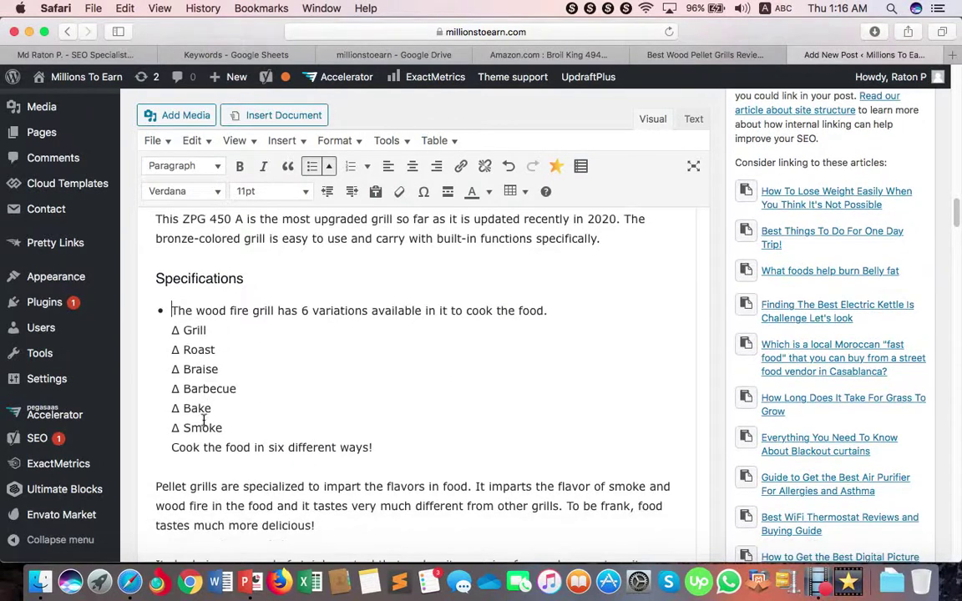
pyautogui.click(155, 409)
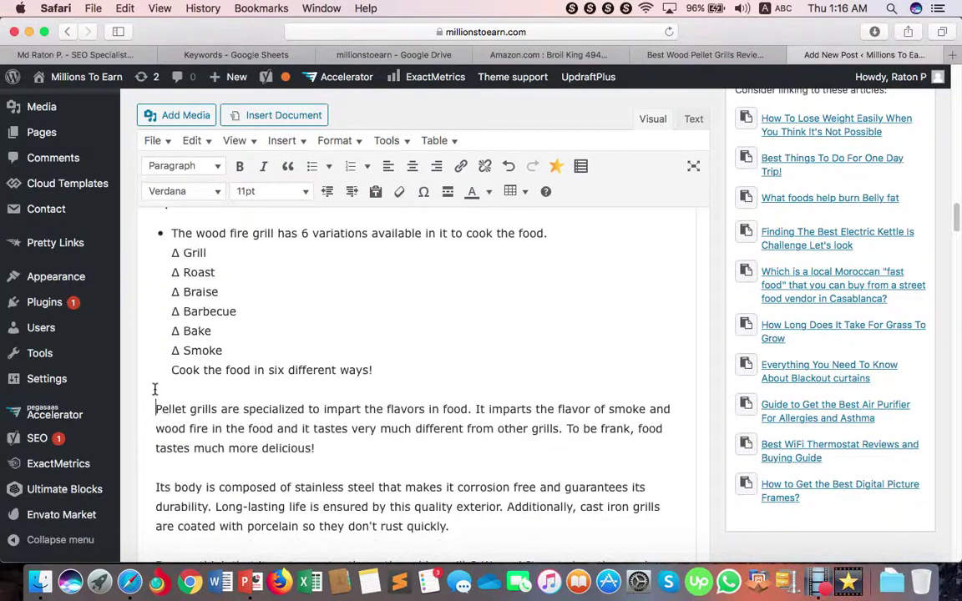
pyautogui.press('BackSpace')
pyautogui.press('Return')
# Step: Add the "Its body is composed of stainless steel" and "Do you think that it costs greater" paragraphs as separate Z Grills specification bullets
pyautogui.scroll(-1, 155, 389)
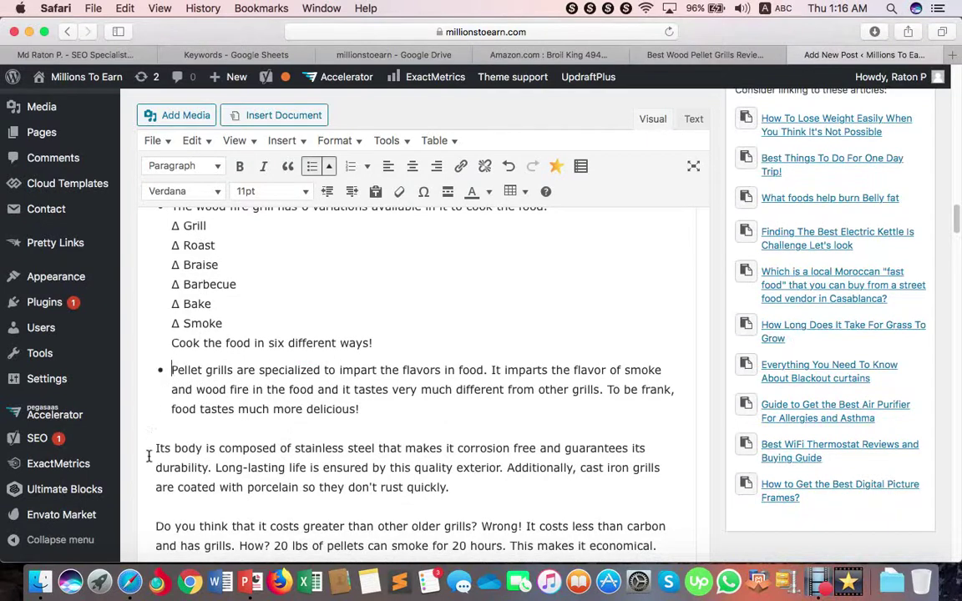
pyautogui.click(155, 418)
pyautogui.scroll(-1, 251, 468)
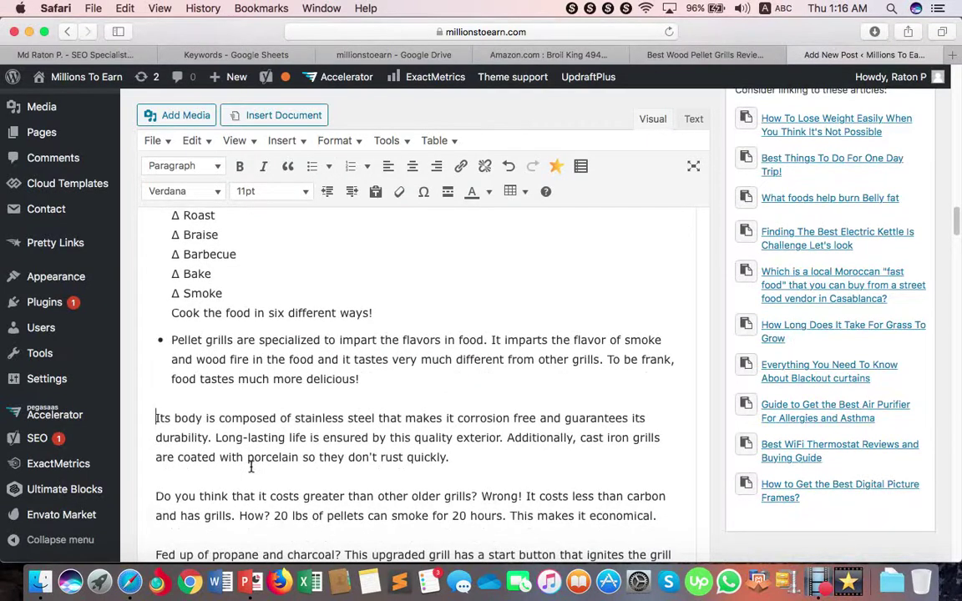
pyautogui.press('BackSpace')
pyautogui.press('Return')
pyautogui.scroll(-1, 250, 468)
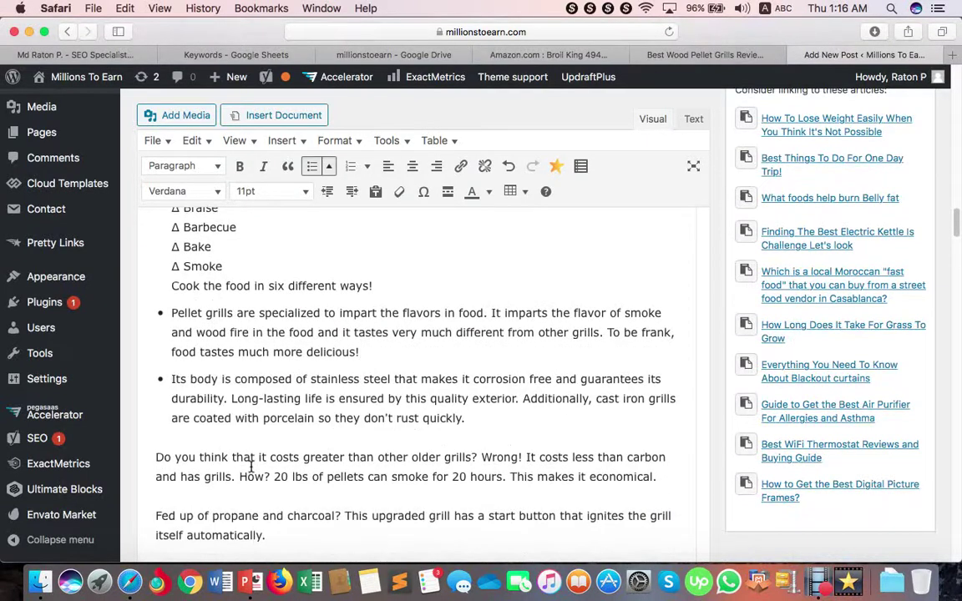
pyautogui.click(156, 457)
pyautogui.press('BackSpace')
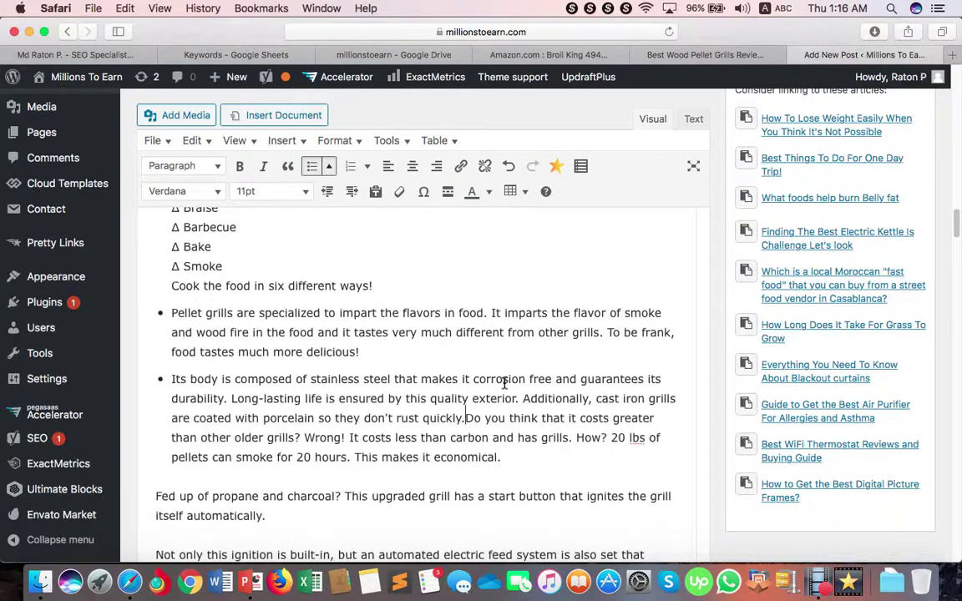
pyautogui.press('Return')
pyautogui.scroll(-1, 504, 383)
pyautogui.scroll(-2, 428, 398)
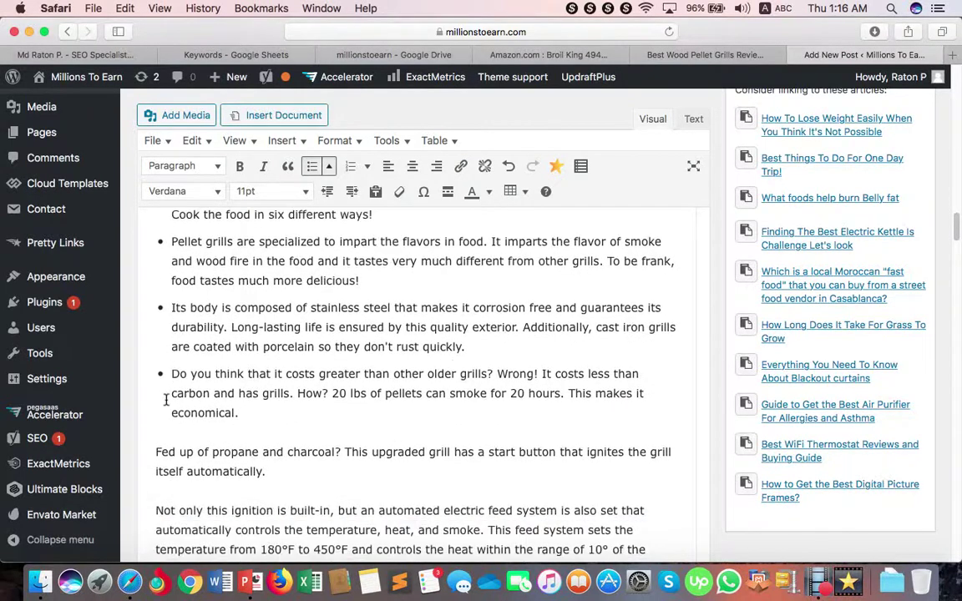
# Step: Add the "Fed up of propane and charcoal?" paragraph as the next Z Grills specification bullet
pyautogui.click(155, 451)
pyautogui.press('BackSpace')
pyautogui.press('Return')
pyautogui.scroll(-1, 704, 344)
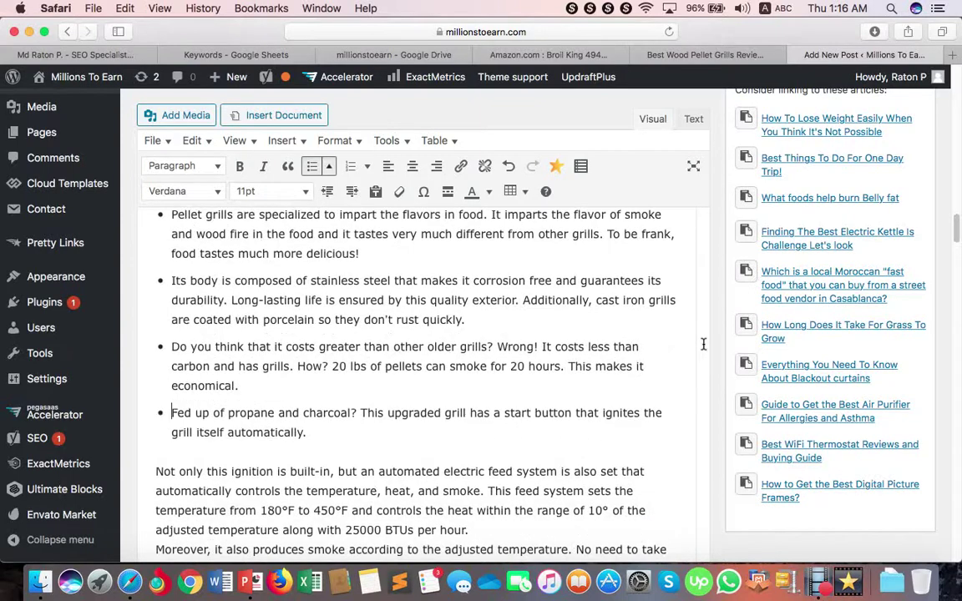
# Step: Split "Moreover, it also produces smoke" from the "Not only this ignition is built-in" paragraph and make both separate Z Grills specification bullets
pyautogui.scroll(-5, 494, 443)
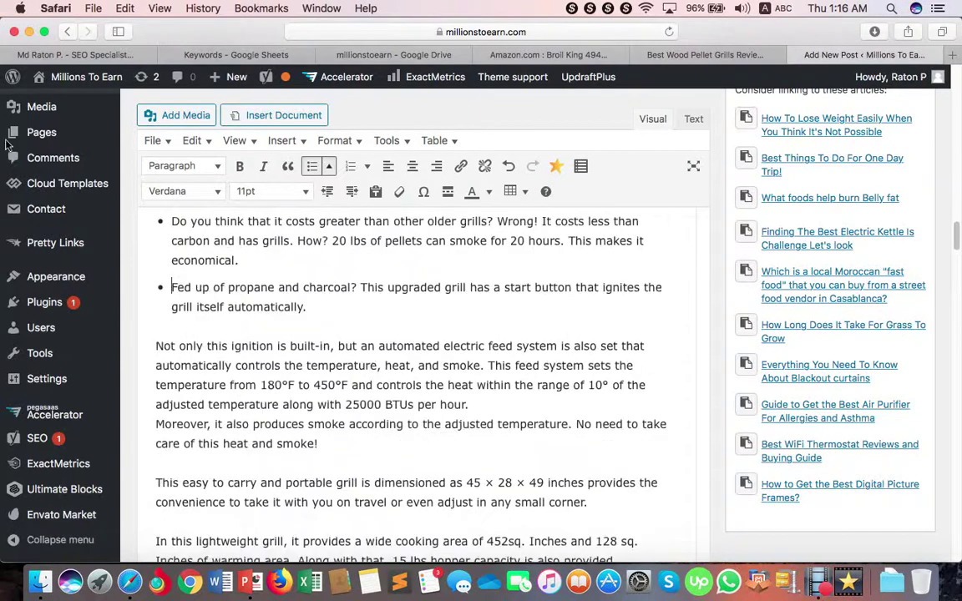
pyautogui.click(154, 425)
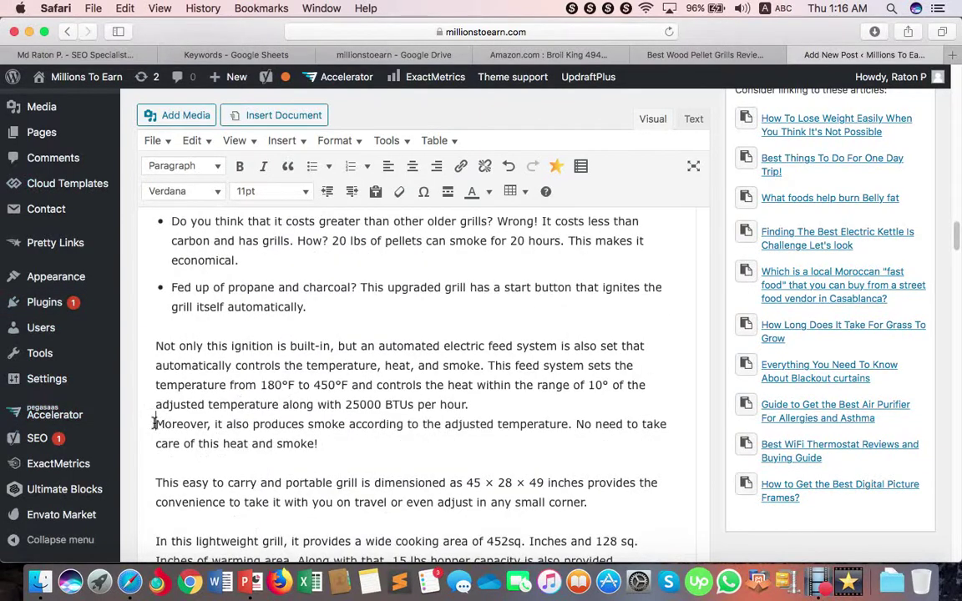
pyautogui.press('Return')
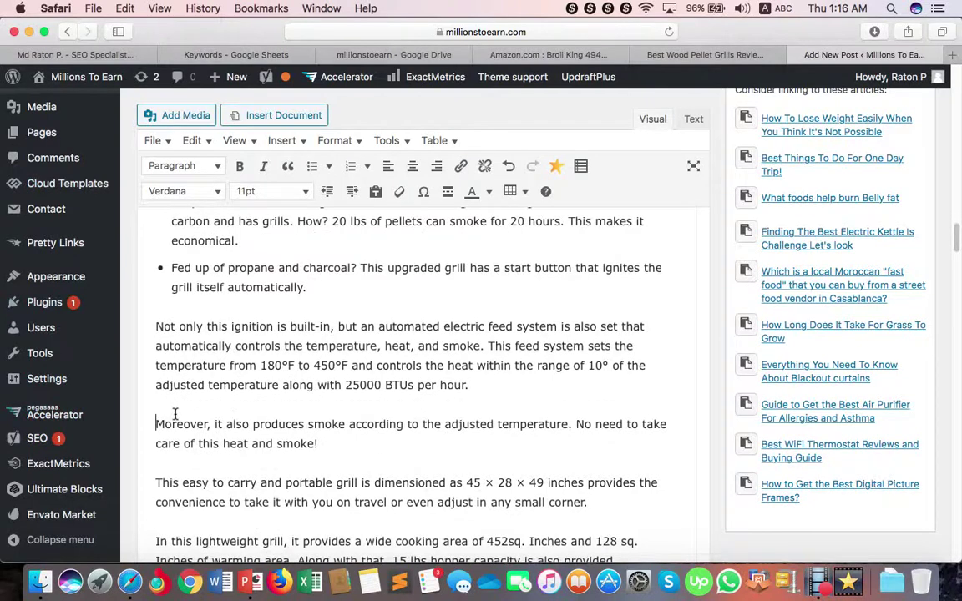
pyautogui.click(153, 328)
pyautogui.press('BackSpace')
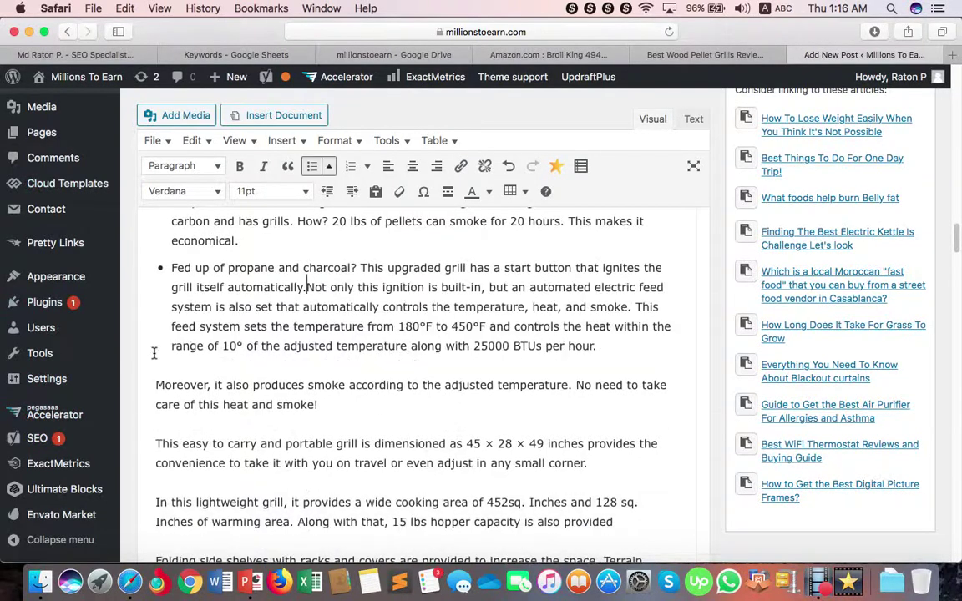
pyautogui.press('Return')
pyautogui.click(155, 386)
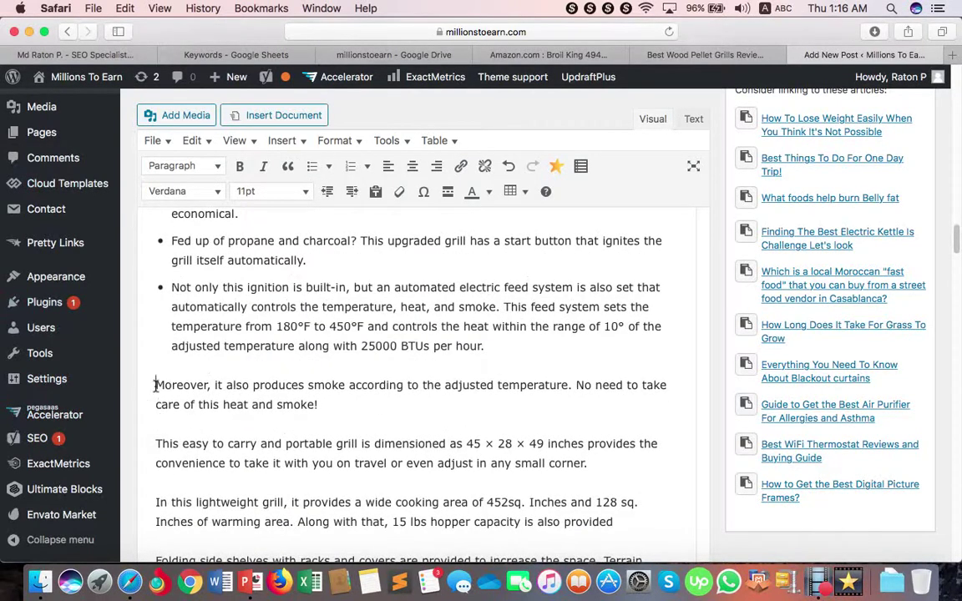
pyautogui.press('BackSpace')
pyautogui.press('Return')
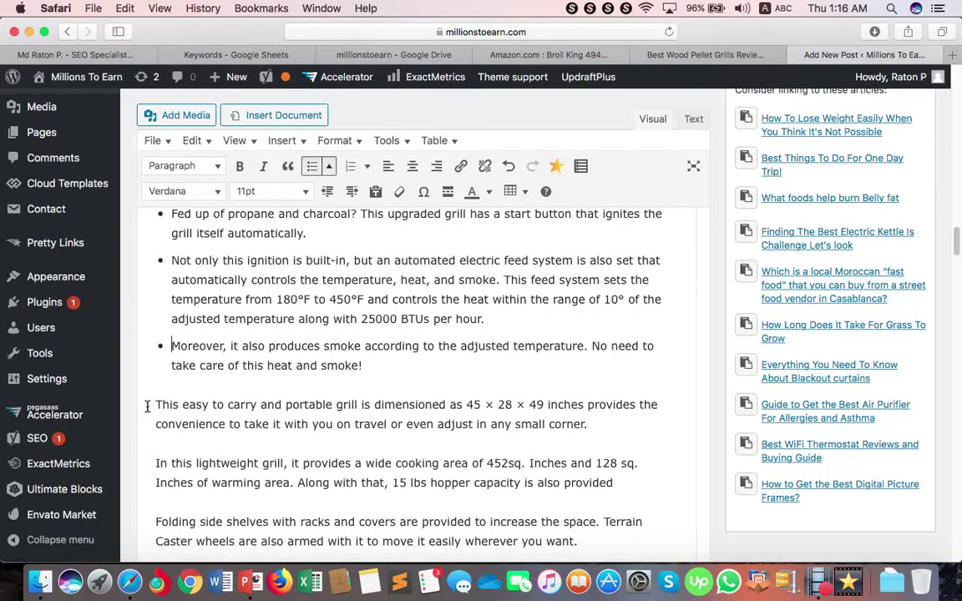
# Step: Add the "This easy to carry and portable grill" and "In this lightweight grill" paragraphs as separate Z Grills specification bullets
pyautogui.click(153, 404)
pyautogui.press('BackSpace')
pyautogui.press('Return')
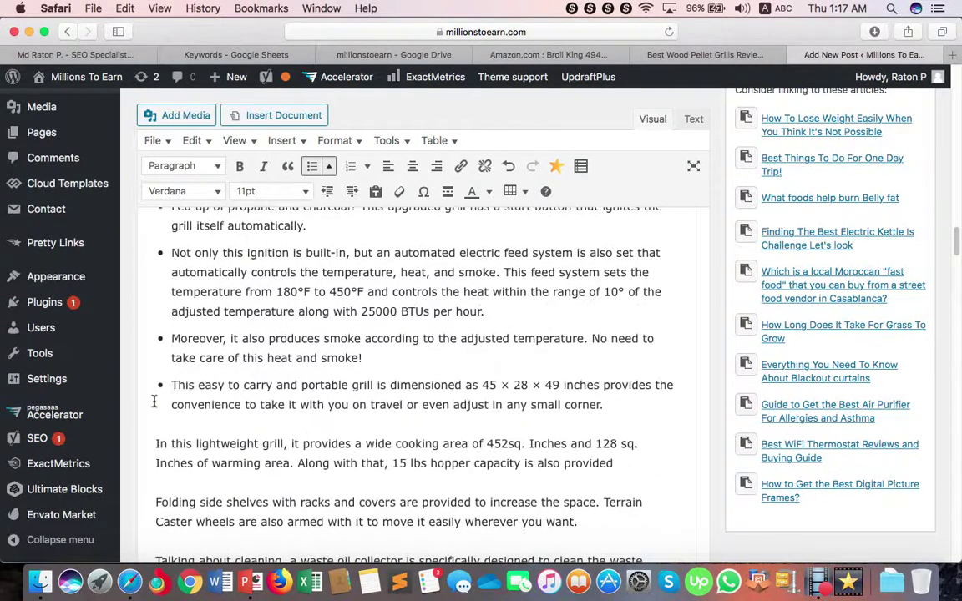
pyautogui.click(151, 460)
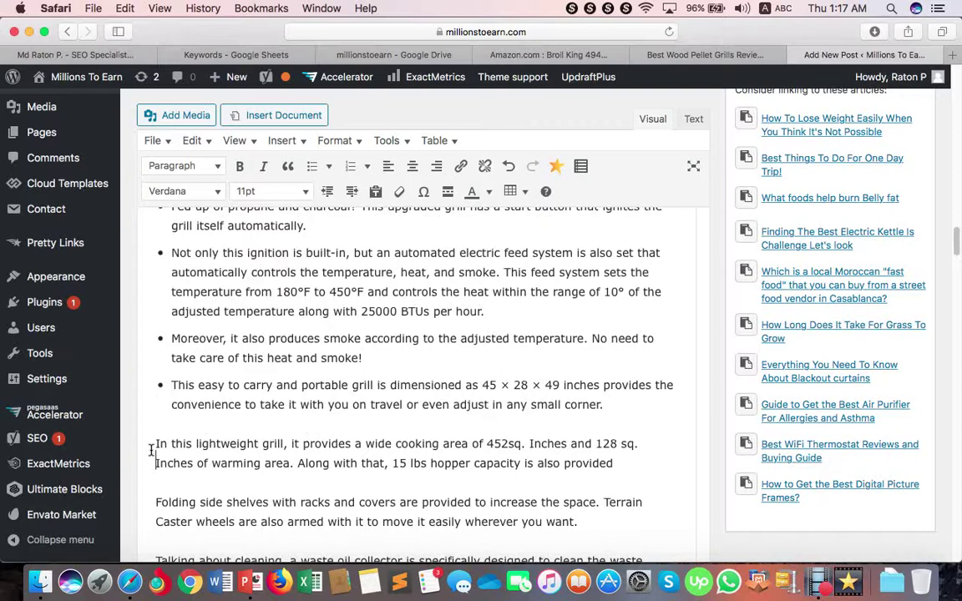
pyautogui.scroll(-1, 151, 450)
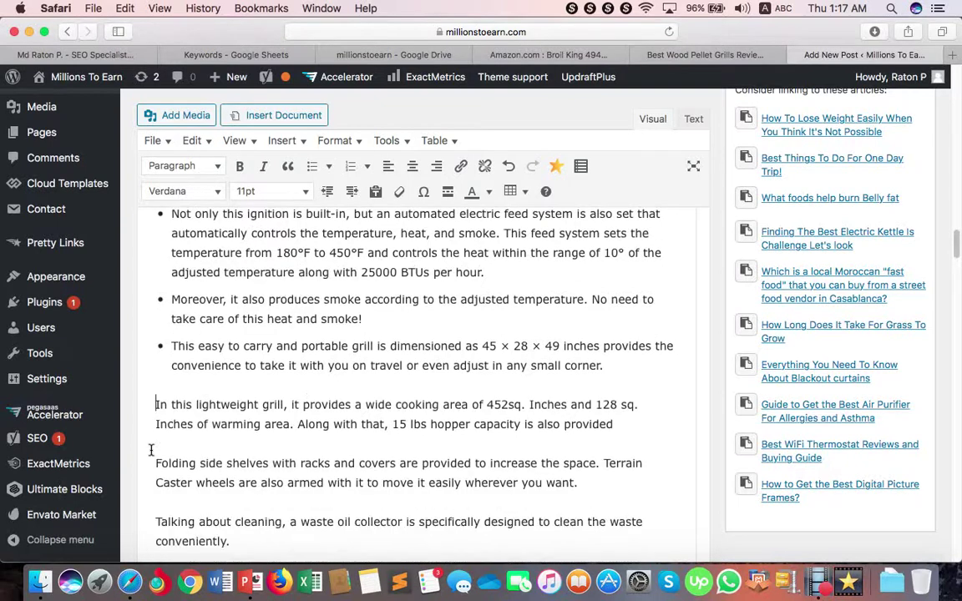
pyautogui.press('BackSpace')
pyautogui.press('Return')
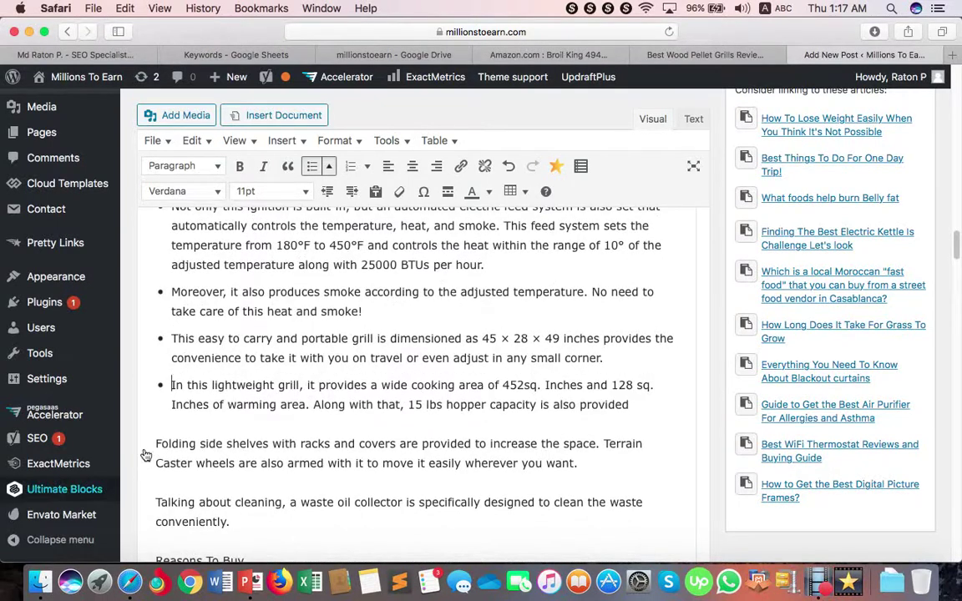
# Step: Add the "Folding side shelves" and "Talking about cleaning" paragraphs as separate bullets ending the Z Grills specifications
pyautogui.click(148, 440)
pyautogui.press('BackSpace')
pyautogui.press('Return')
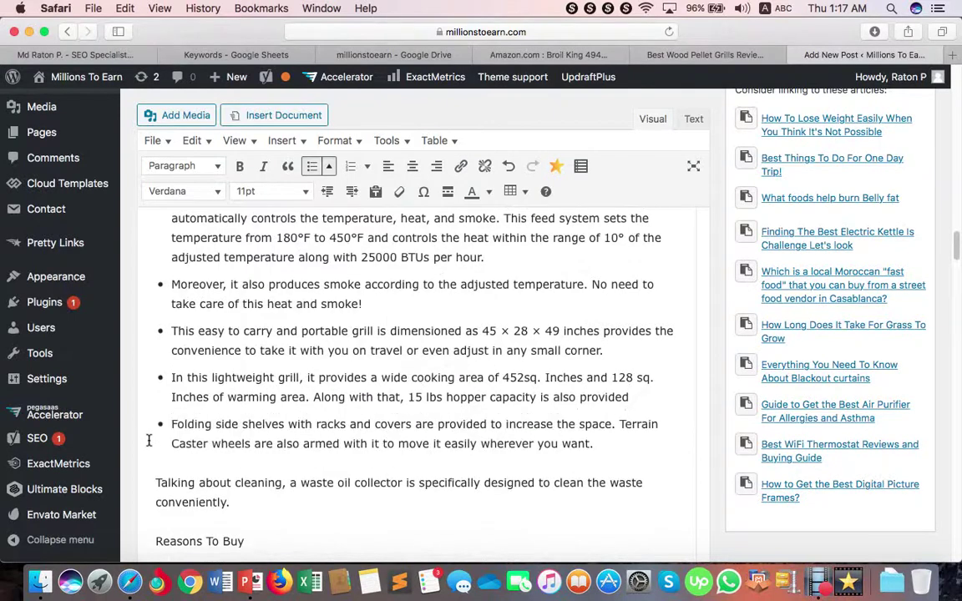
pyautogui.click(153, 482)
pyautogui.press('BackSpace')
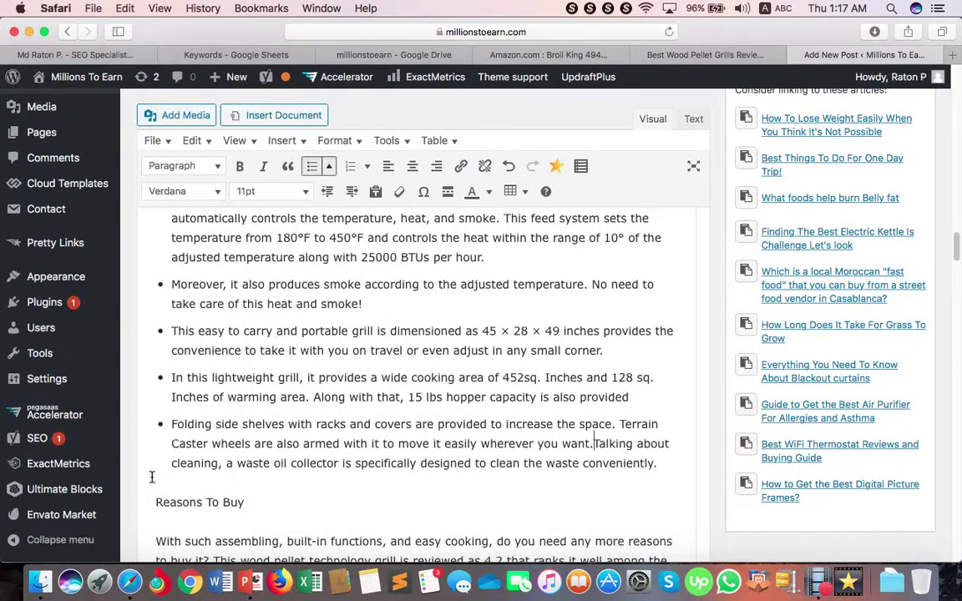
pyautogui.press('Return')
# Step: Format the "Reasons To Buy" line below the Z Grills specifications as Heading 4
pyautogui.scroll(-5, 201, 461)
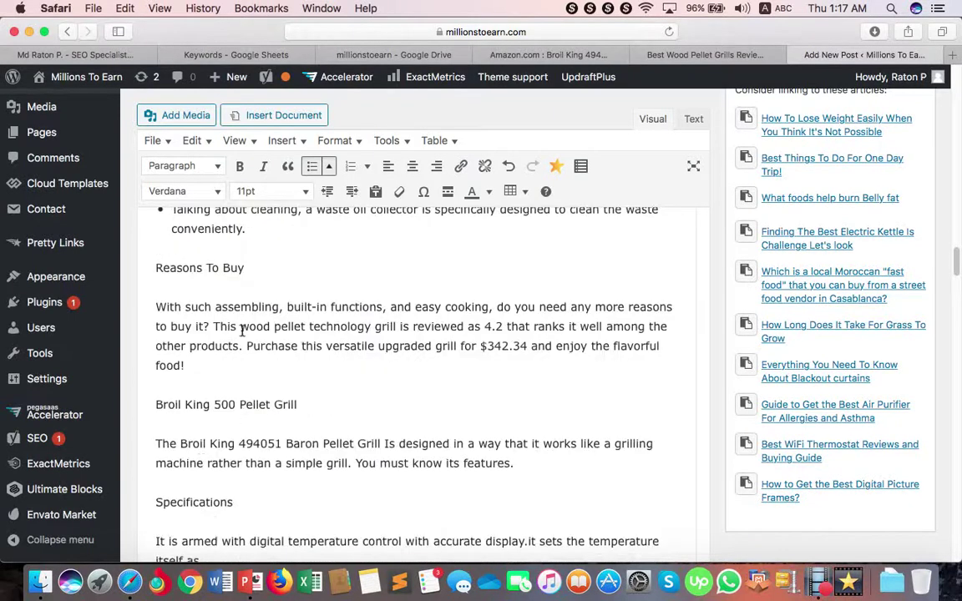
pyautogui.moveTo(244, 268); pyautogui.dragTo(144, 268)
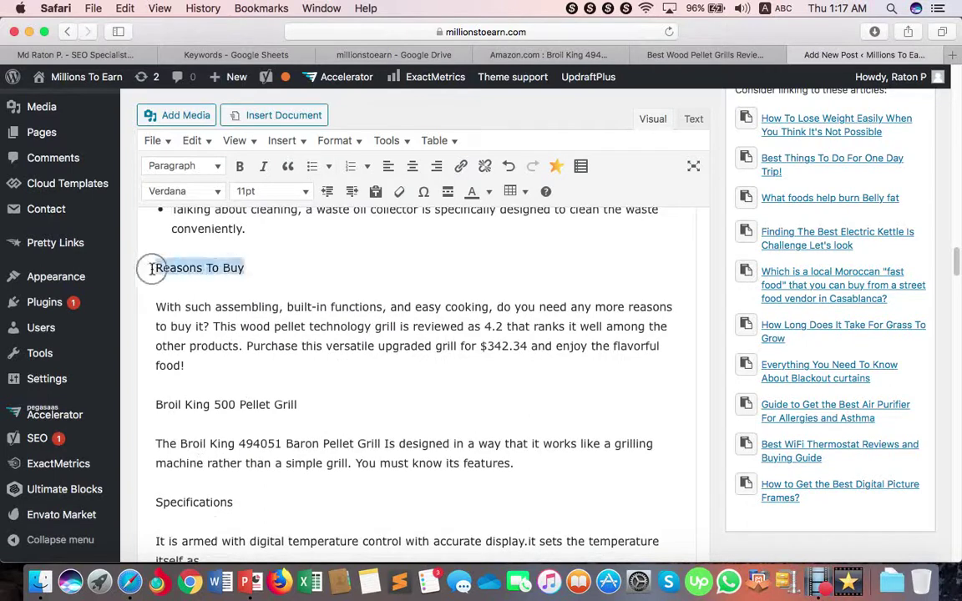
pyautogui.click(187, 171)
pyautogui.click(190, 301)
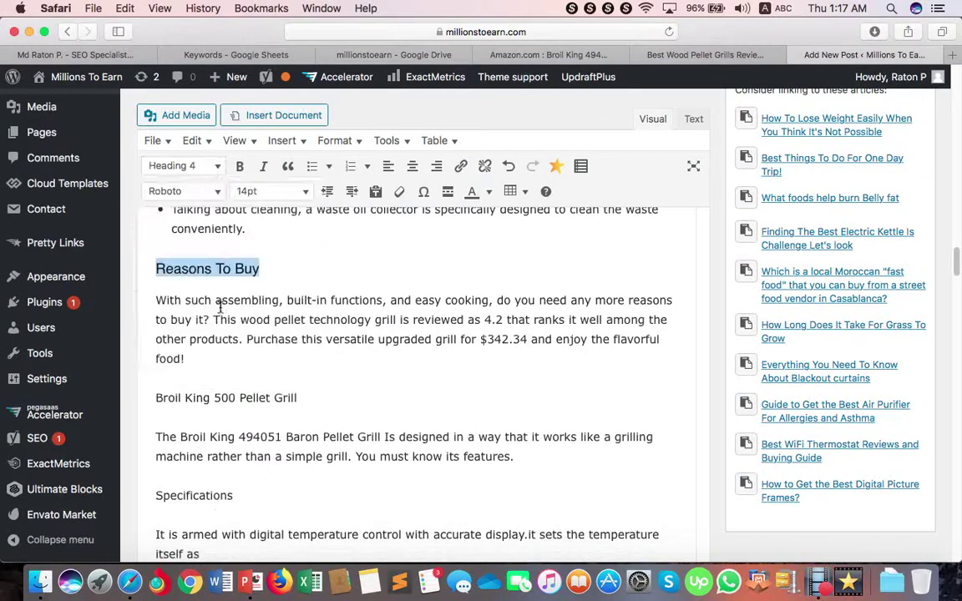
# Step: Format "Broil King 500 Pellet Grill" as Heading 3 and the "Specifications" line below it as Heading 4
pyautogui.click(251, 397)
pyautogui.moveTo(296, 397); pyautogui.dragTo(154, 397)
pyautogui.click(198, 165)
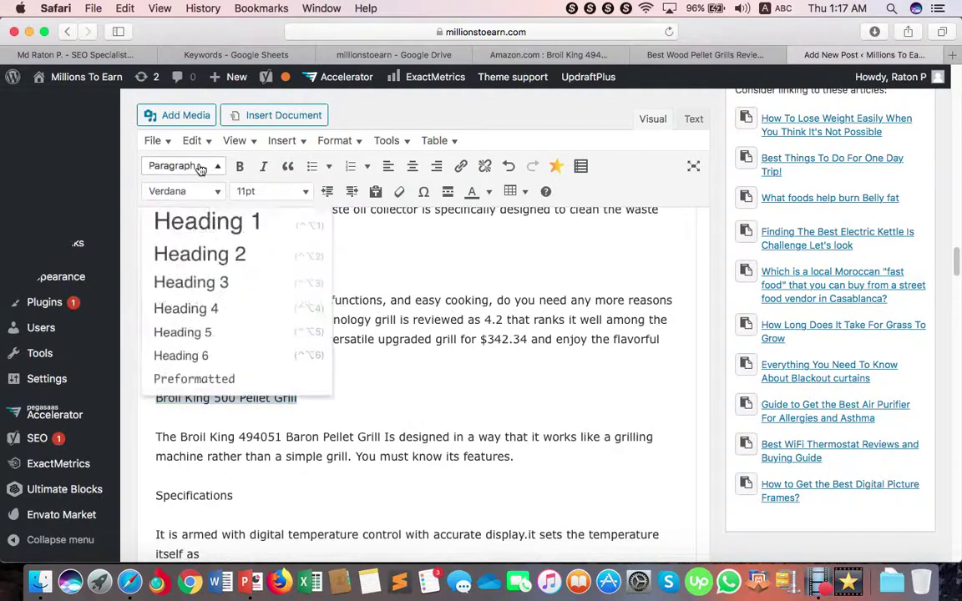
pyautogui.click(200, 282)
pyautogui.scroll(-2, 249, 438)
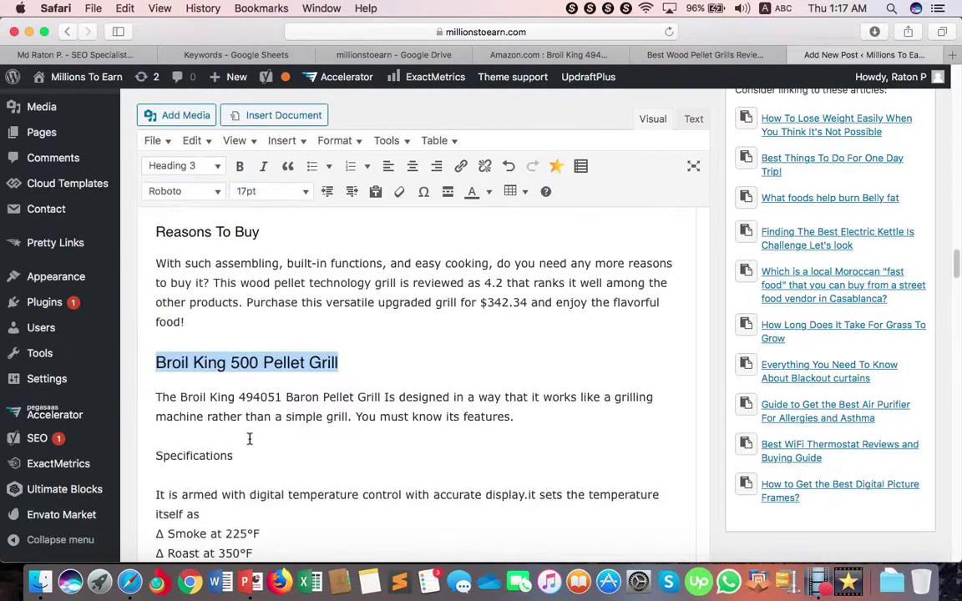
pyautogui.moveTo(230, 424); pyautogui.dragTo(152, 422)
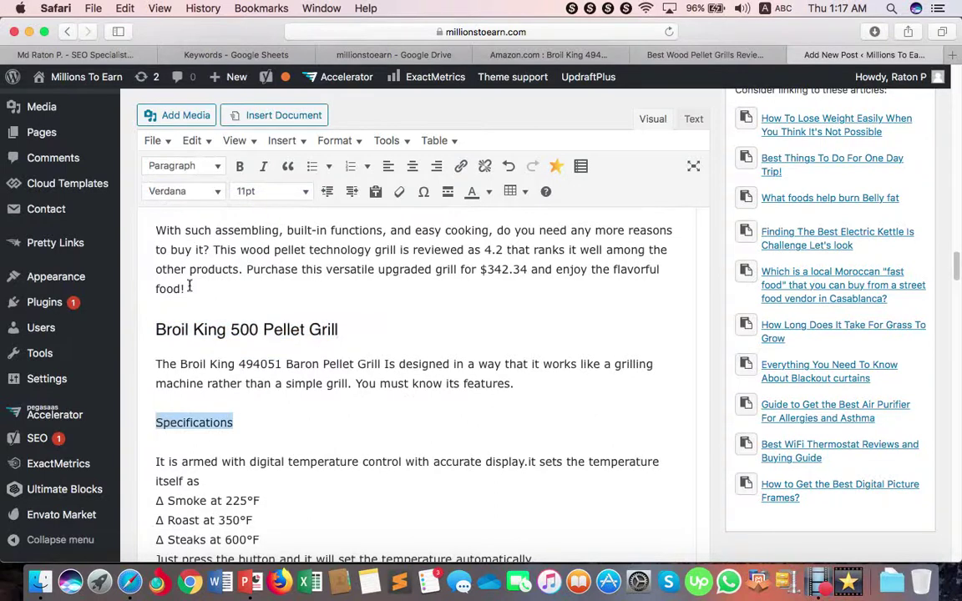
pyautogui.click(189, 167)
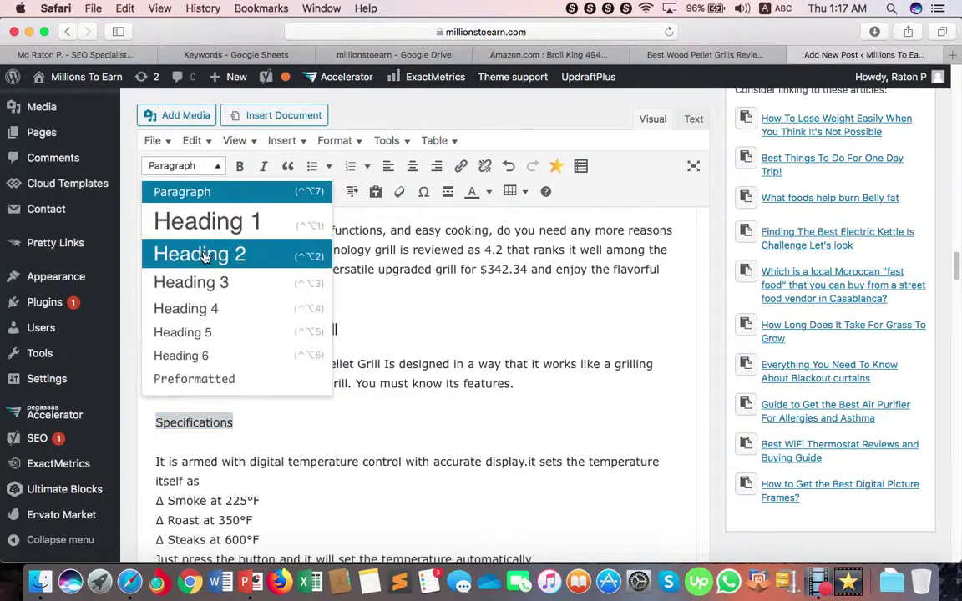
pyautogui.click(208, 308)
# Step: Bullet the Broil King "It is armed with digital temperature control" block and the "Along with these three quick set temperature keys" paragraph
pyautogui.scroll(-2, 235, 447)
pyautogui.scroll(-1, 219, 426)
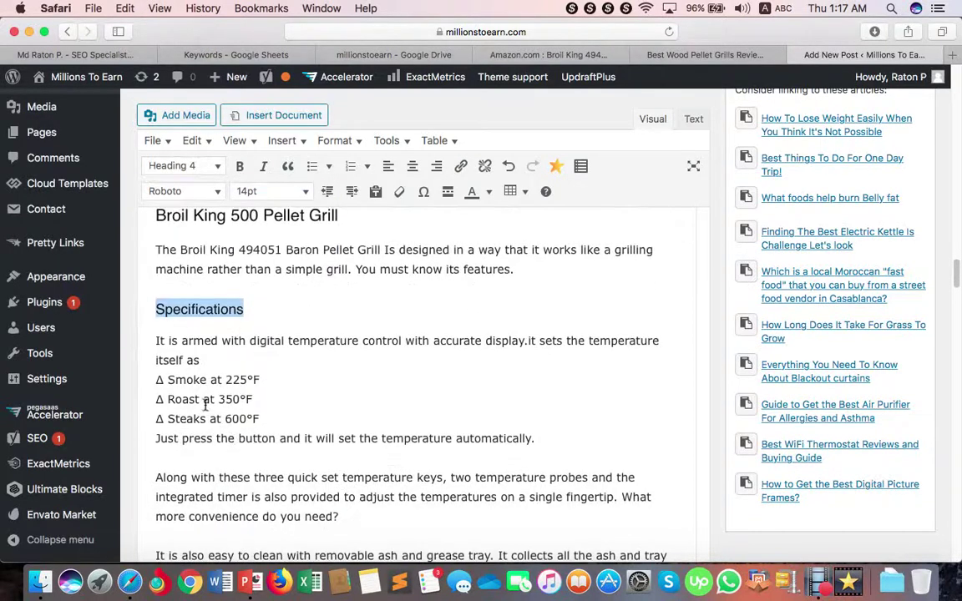
pyautogui.click(159, 341)
pyautogui.click(312, 166)
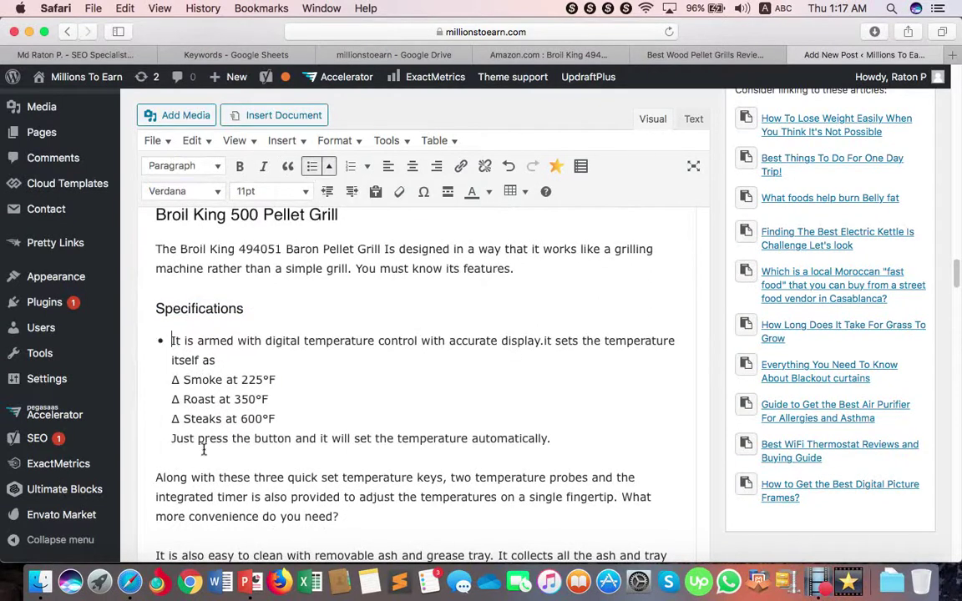
pyautogui.click(155, 479)
pyautogui.press('BackSpace')
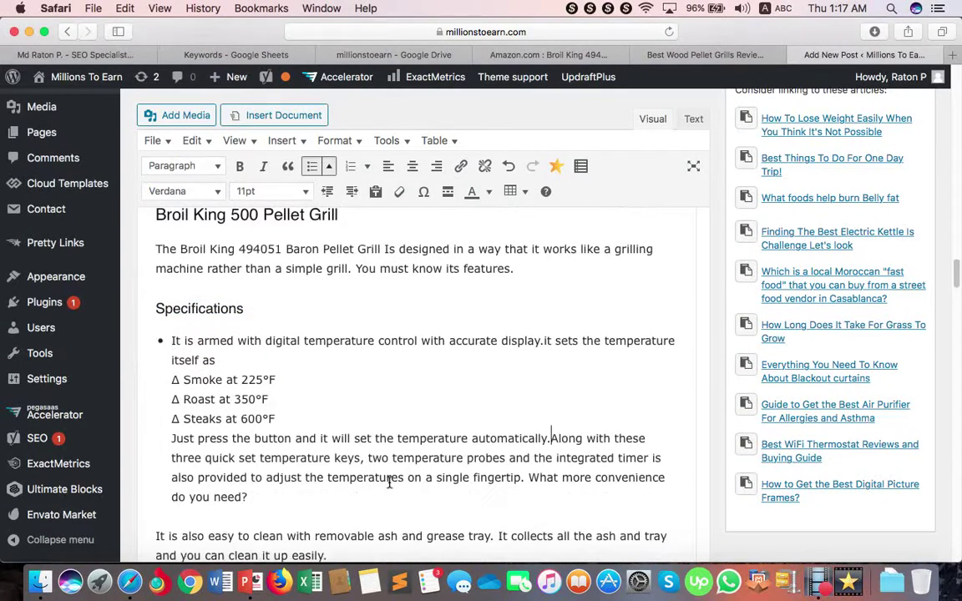
pyautogui.press('Return')
# Step: Add the "It is also easy to clean" and "It has designed its Regal pellet Model" paragraphs as separate Broil King specification bullets
pyautogui.scroll(-3, 295, 501)
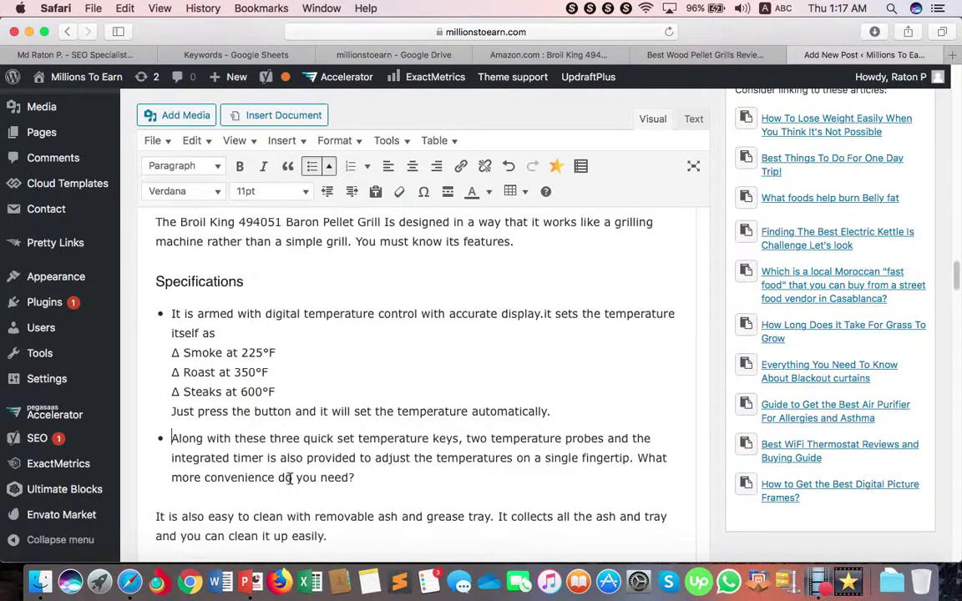
pyautogui.click(161, 422)
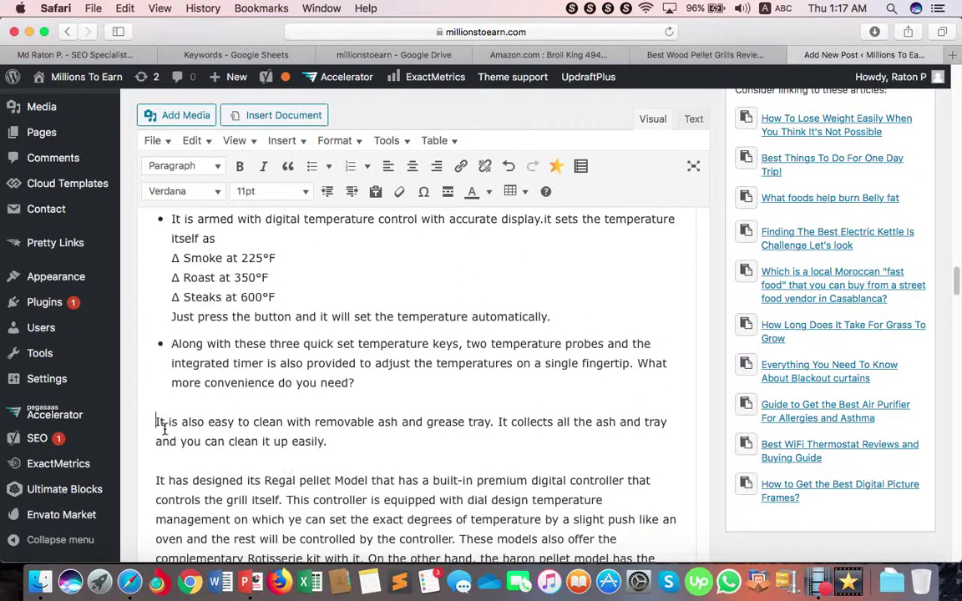
pyautogui.press('BackSpace')
pyautogui.press('Return')
pyautogui.scroll(-1, 225, 425)
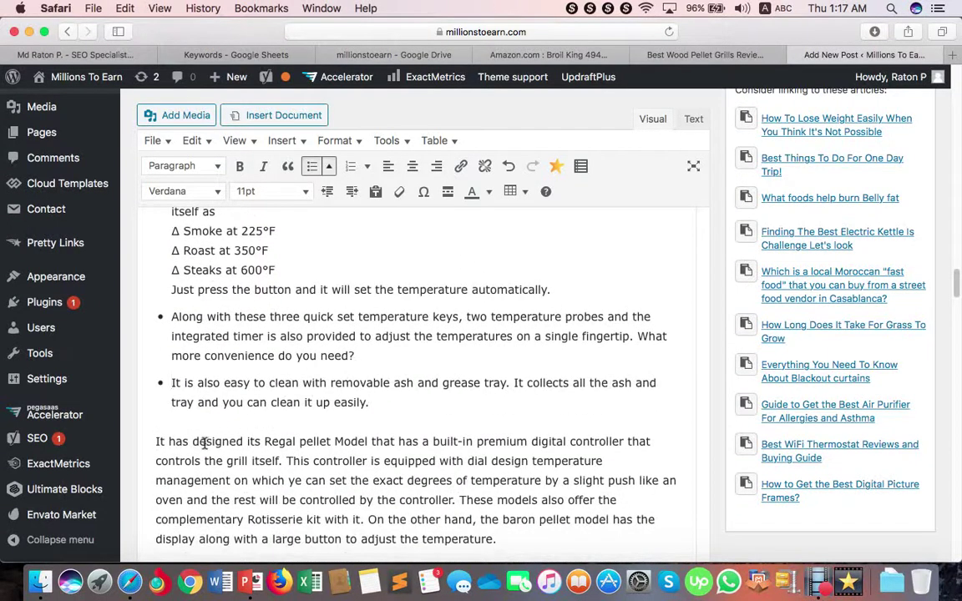
pyautogui.click(151, 445)
pyautogui.press('BackSpace')
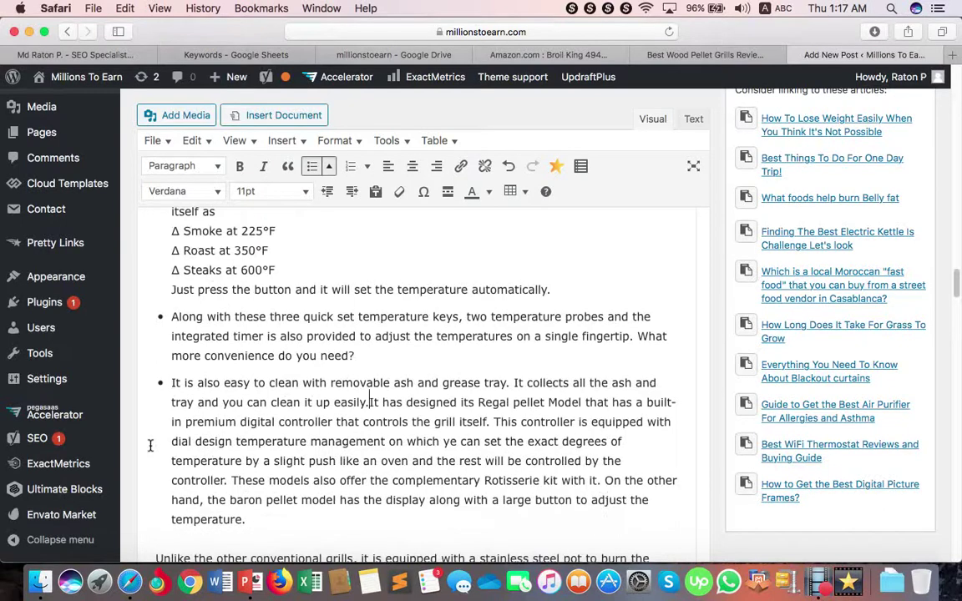
pyautogui.press('Return')
# Step: Add the "Unlike the other conventional grills" and "The grill has a capacity of 18lbs" paragraphs as separate Broil King specification bullets
pyautogui.scroll(-5, 178, 409)
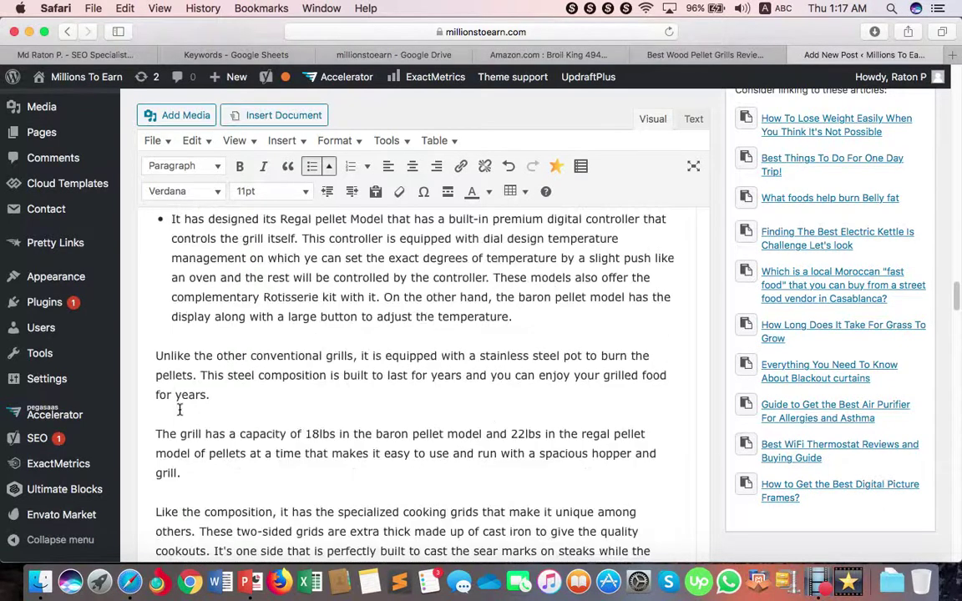
pyautogui.click(155, 357)
pyautogui.press('BackSpace')
pyautogui.press('Return')
pyautogui.scroll(-1, 156, 382)
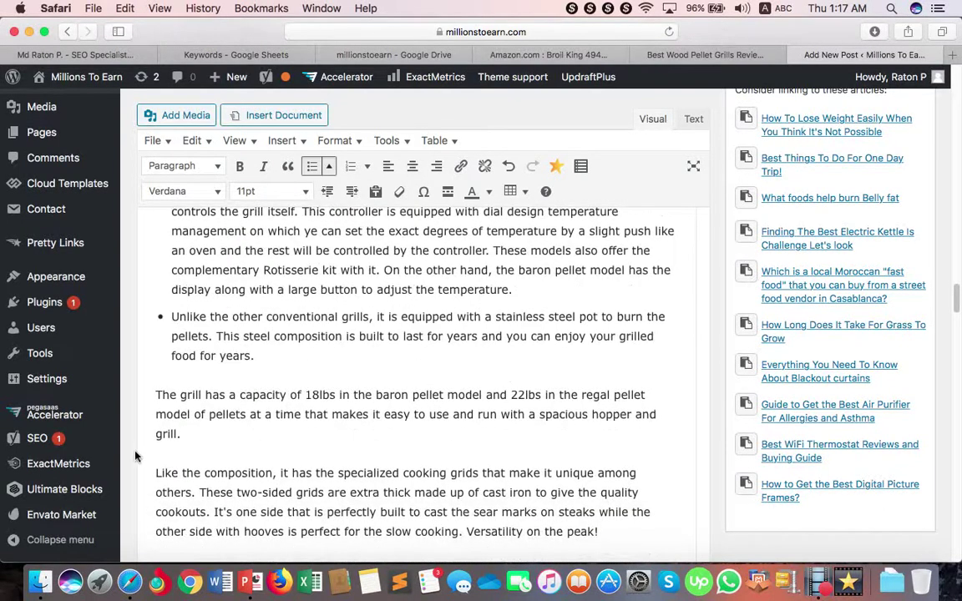
pyautogui.click(153, 394)
pyautogui.press('BackSpace')
pyautogui.scroll(-1, 152, 394)
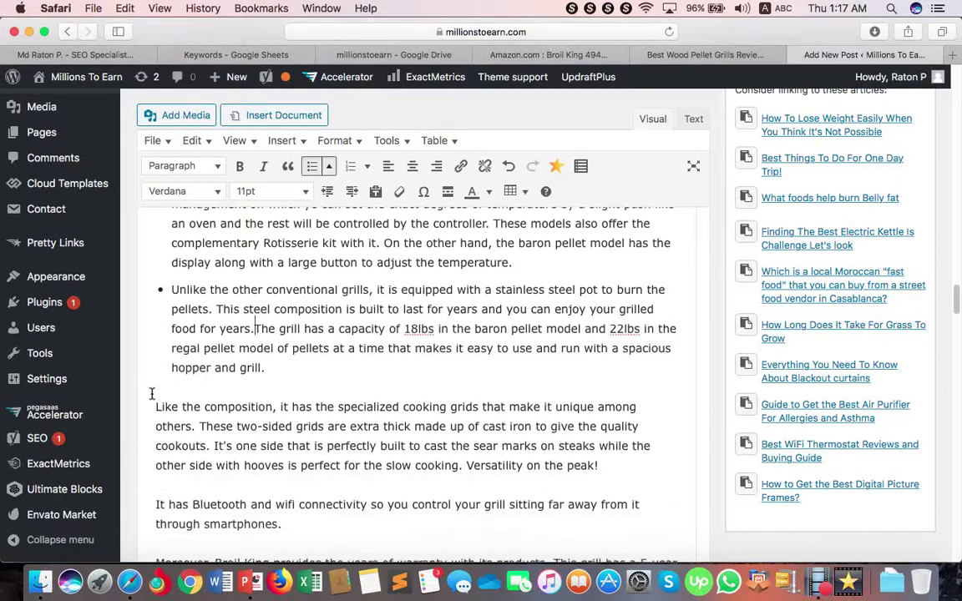
pyautogui.press('Return')
# Step: Add the "Like the composition" and "It has Bluetooth and wifi connectivity" paragraphs as separate Broil King specification bullets
pyautogui.click(153, 440)
pyautogui.press('BackSpace')
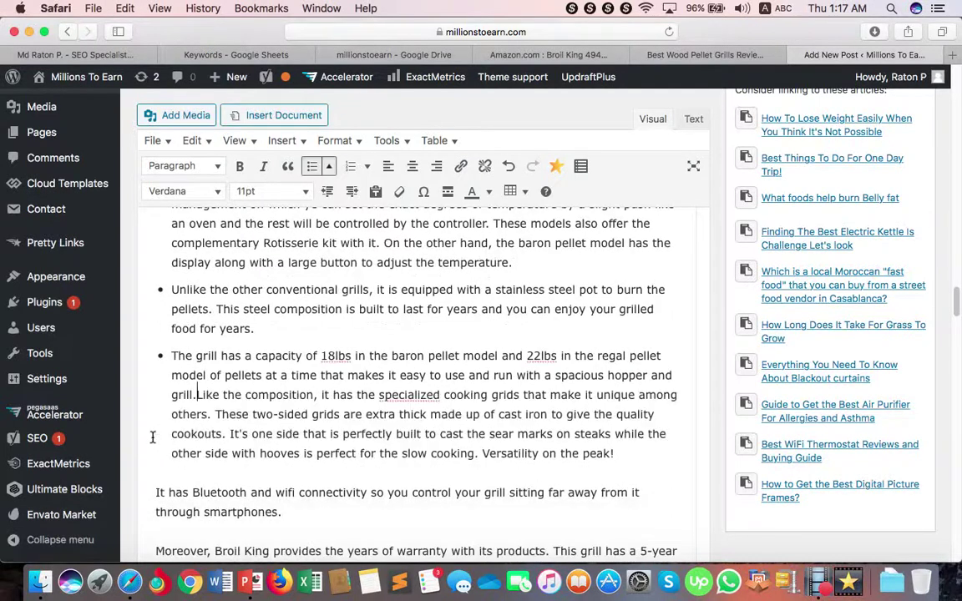
pyautogui.scroll(-1, 150, 436)
pyautogui.press('Return')
pyautogui.scroll(-3, 165, 392)
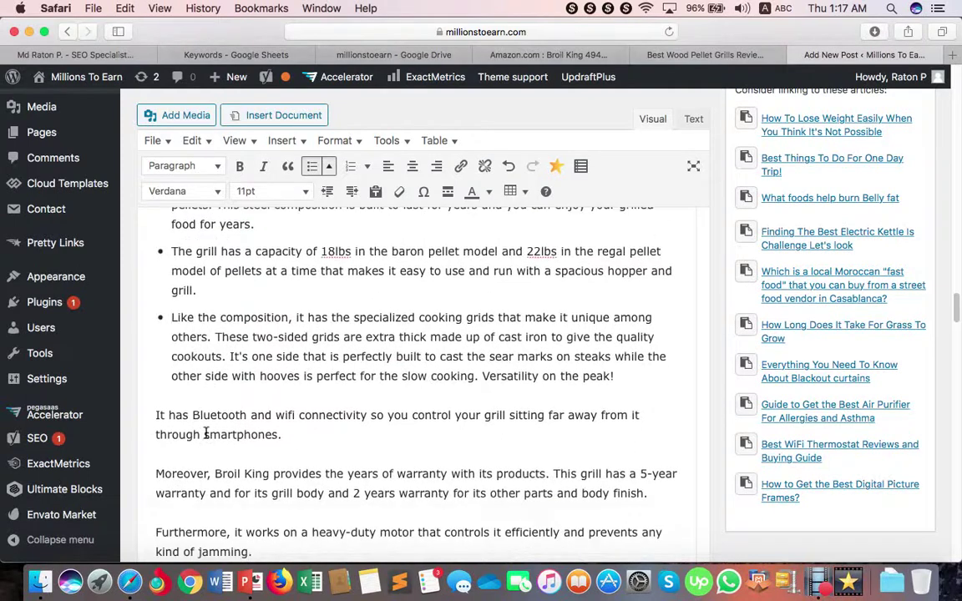
pyautogui.click(157, 416)
pyautogui.press('BackSpace')
pyautogui.scroll(-1, 208, 456)
pyautogui.press('Return')
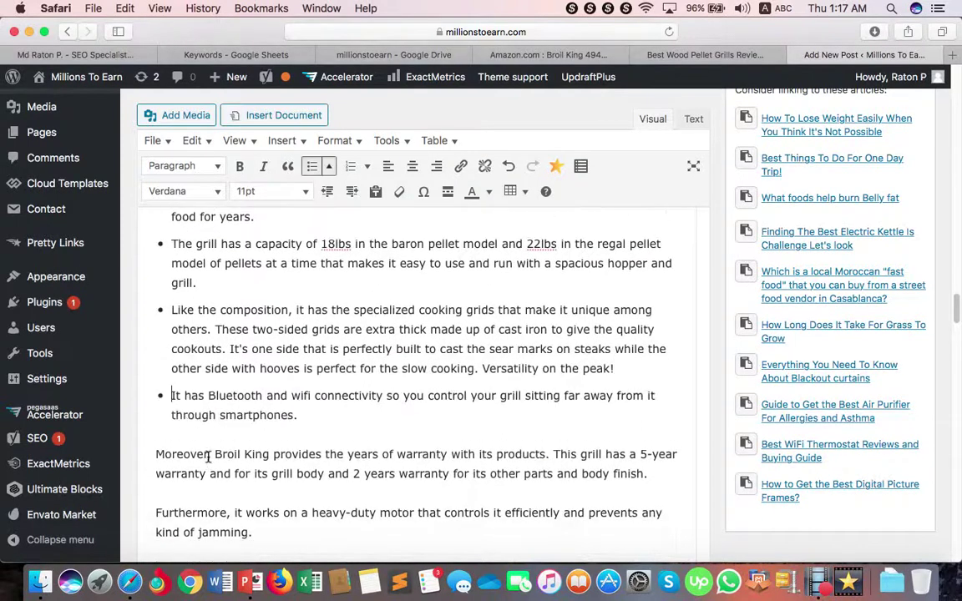
# Step: Add the "Moreover, Broil King provides the years of warranty" paragraph as the next Broil King specification bullet
pyautogui.scroll(-2, 184, 458)
pyautogui.click(153, 407)
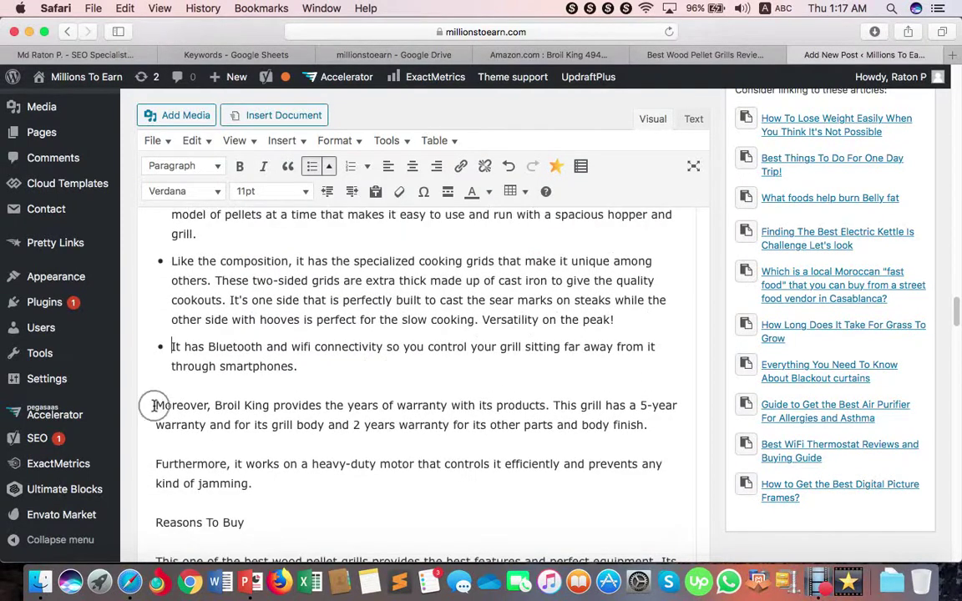
pyautogui.press('BackSpace')
pyautogui.press('Return')
pyautogui.scroll(-1, 155, 415)
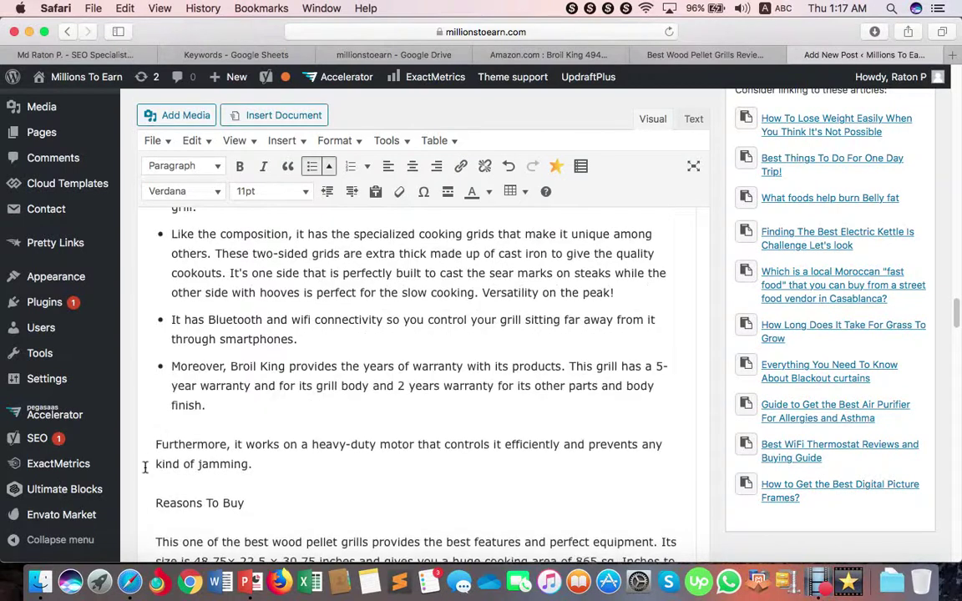
# Step: Add the "Furthermore, it works on a heavy-duty motor" paragraph as the last Broil King specification bullet
pyautogui.click(149, 443)
pyautogui.press('BackSpace')
pyautogui.press('Return')
# Step: Format the "Reasons To Buy" line below the Broil King specification bullets as Heading 4
pyautogui.scroll(-1, 148, 441)
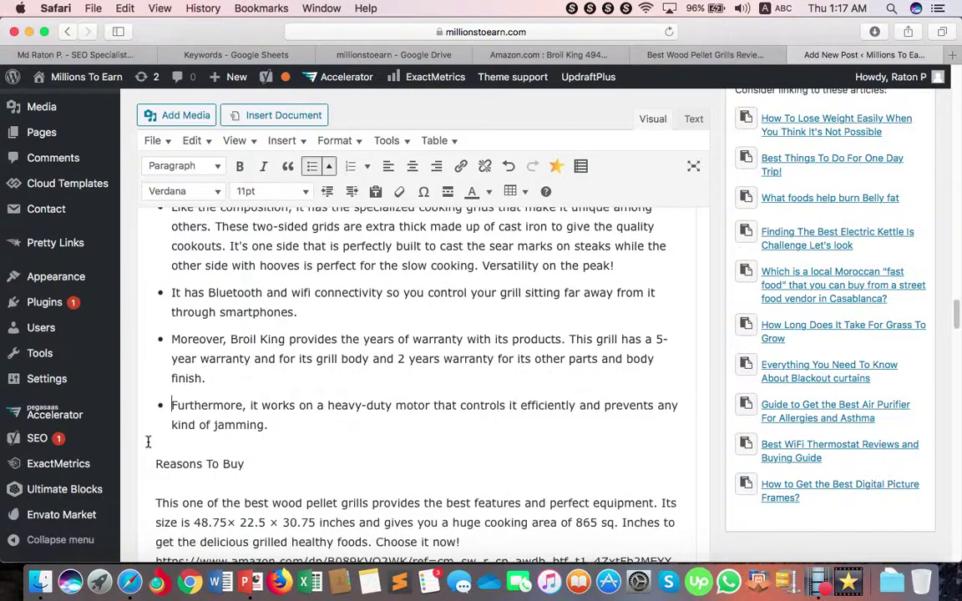
pyautogui.moveTo(246, 464); pyautogui.dragTo(152, 464)
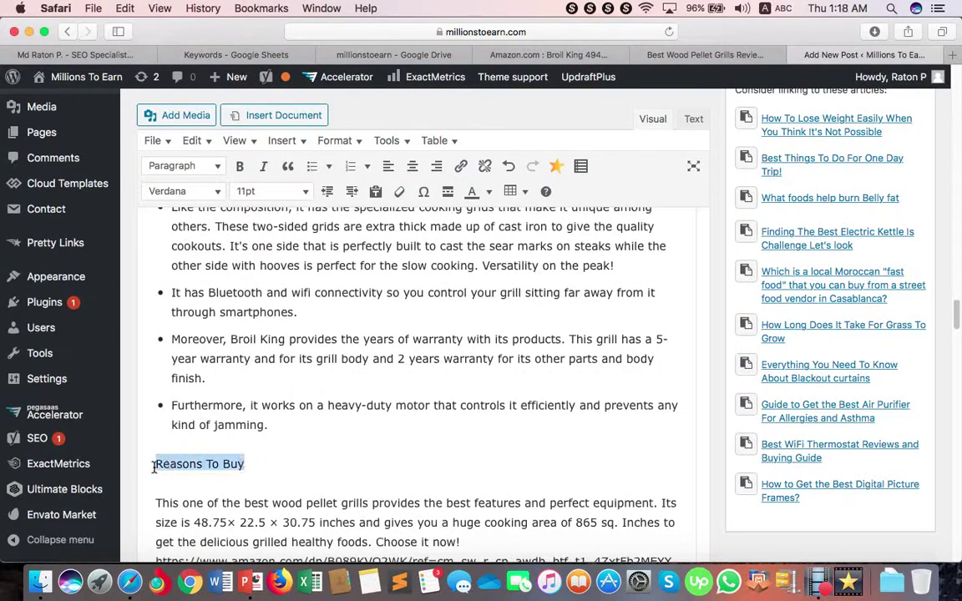
pyautogui.click(186, 166)
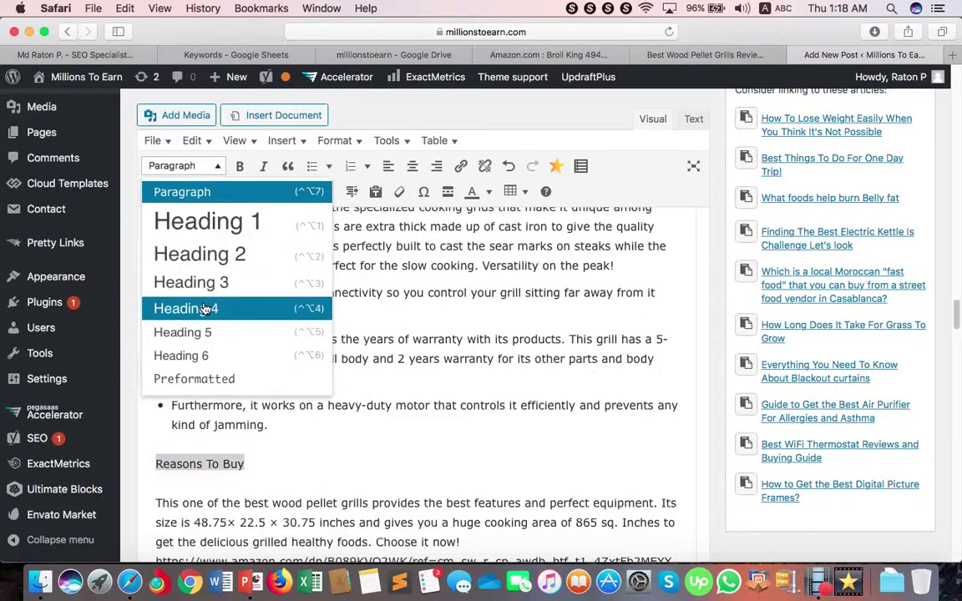
pyautogui.click(203, 309)
# Step: Delete the raw Amazon URL and its leftover line break after "Choose it now!" in the Reasons To Buy paragraph
pyautogui.scroll(-5, 286, 456)
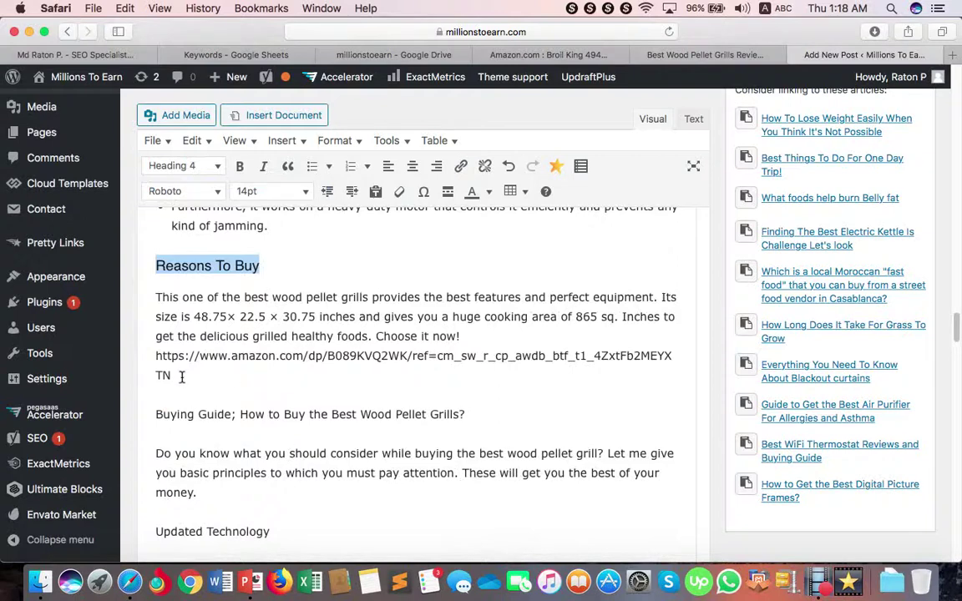
pyautogui.moveTo(181, 376); pyautogui.dragTo(155, 357)
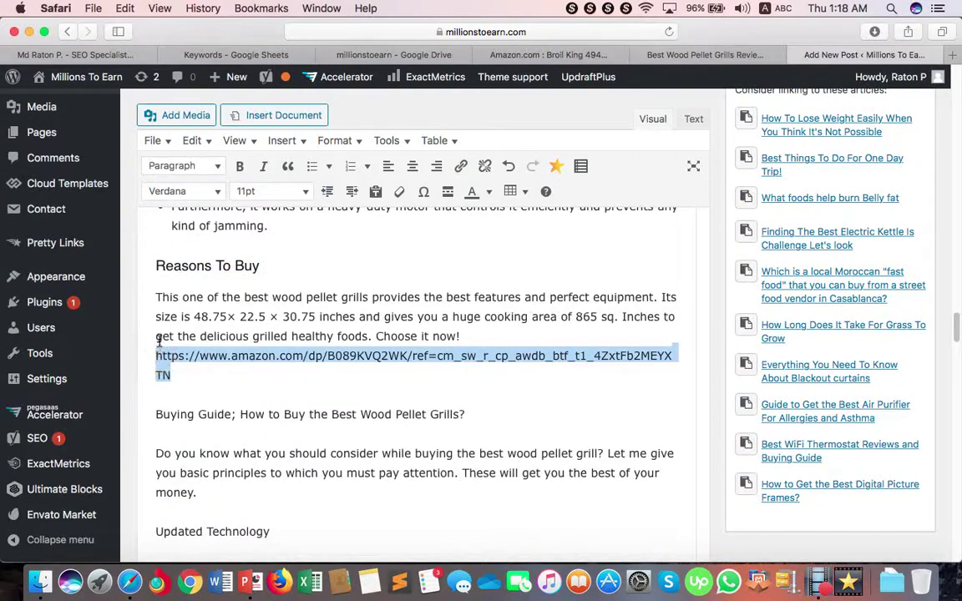
pyautogui.press('BackSpace')
pyautogui.press('BackSpace')
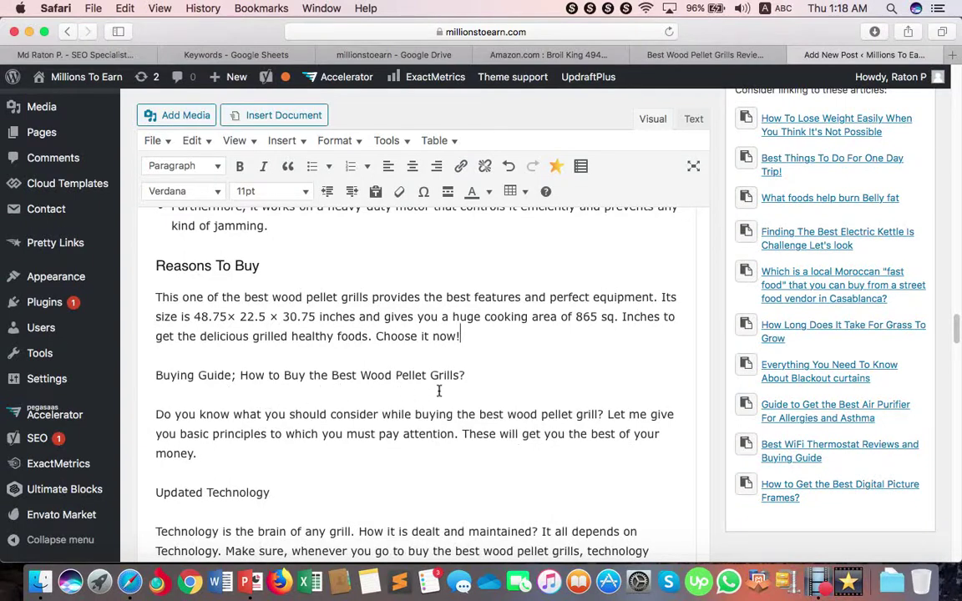
# Step: Format the "Buying Guide; How to Buy the Best Wood Pellet Grills?" line as Heading 2
pyautogui.moveTo(474, 379); pyautogui.dragTo(155, 378)
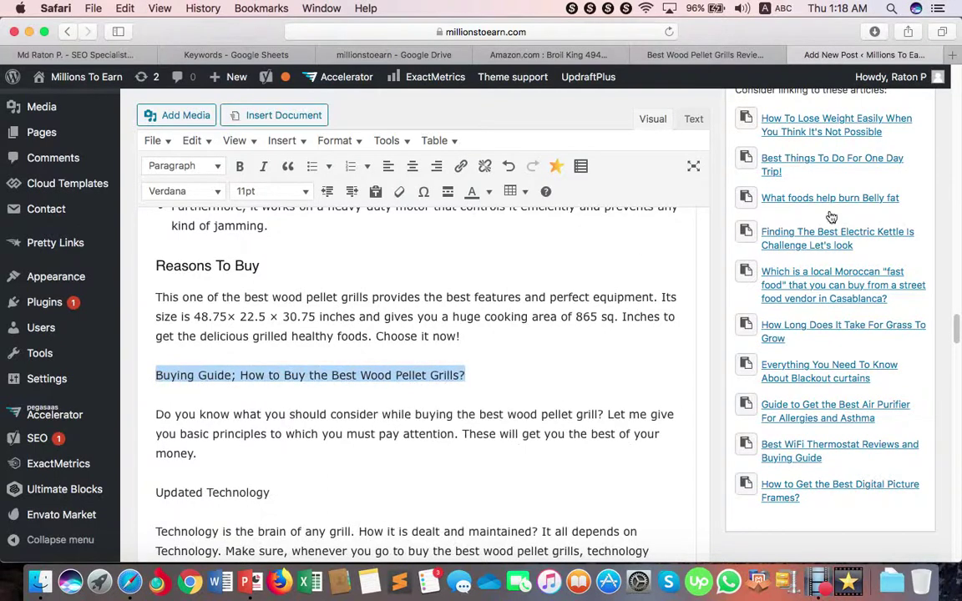
pyautogui.click(201, 168)
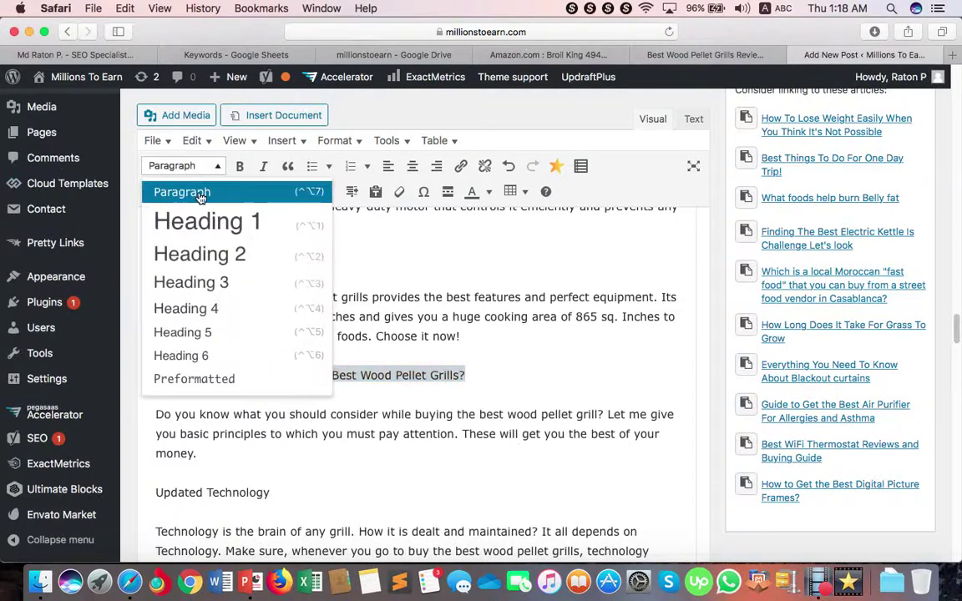
pyautogui.click(186, 247)
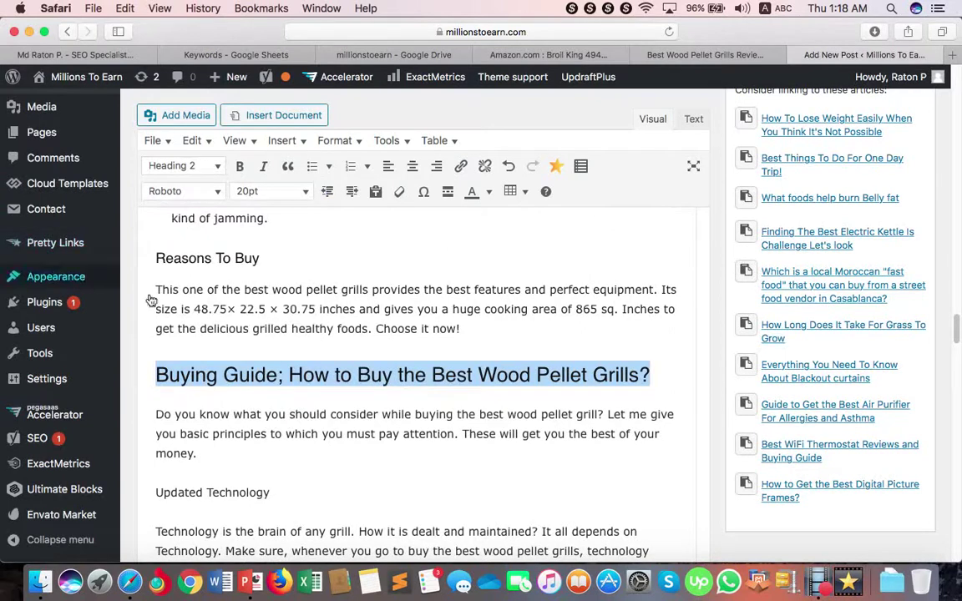
# Step: Format the "Updated Technology" and "Durable Exterior" lines in the buying guide as Heading 3
pyautogui.moveTo(276, 493); pyautogui.dragTo(159, 492)
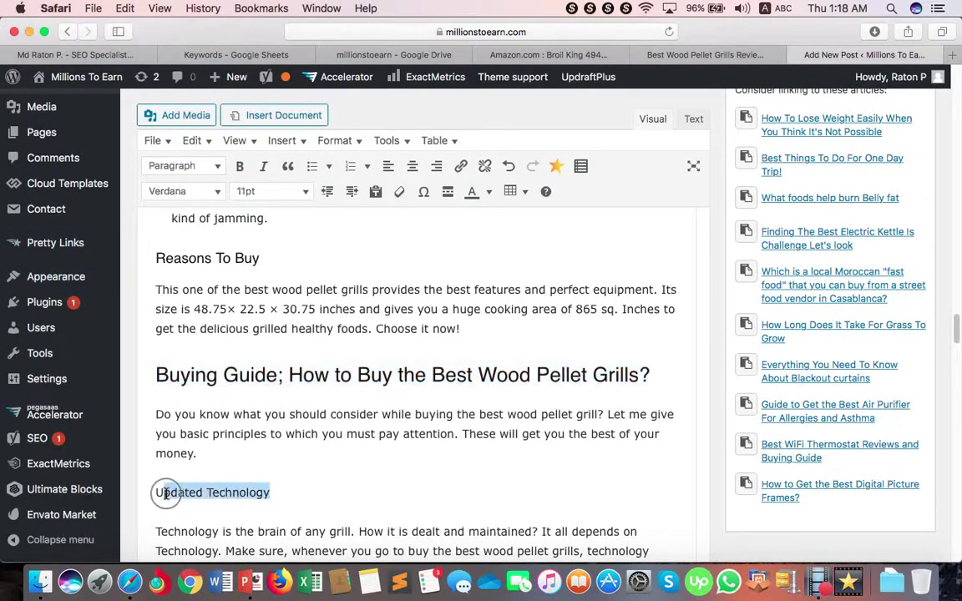
pyautogui.scroll(-5, 225, 487)
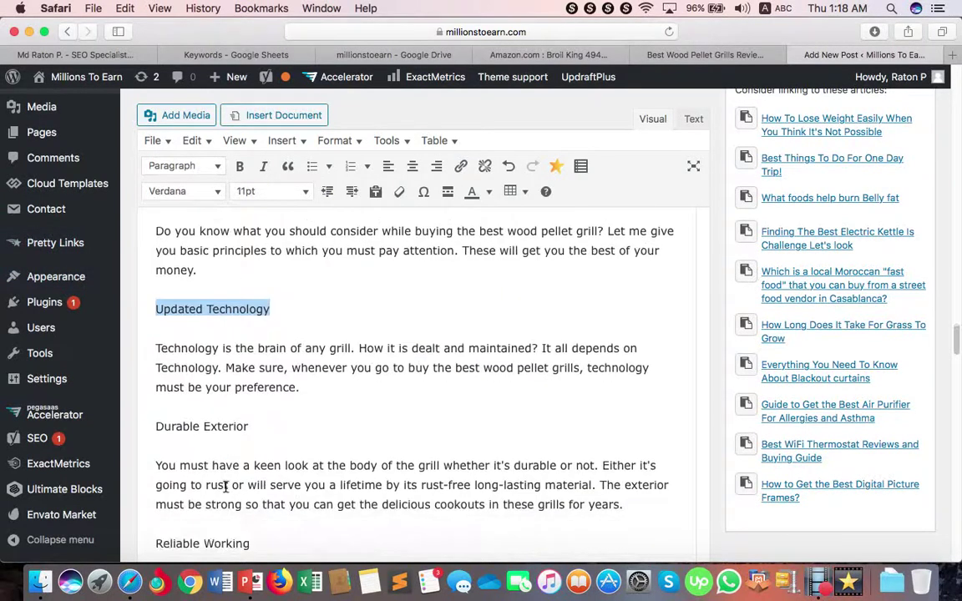
pyautogui.click(196, 166)
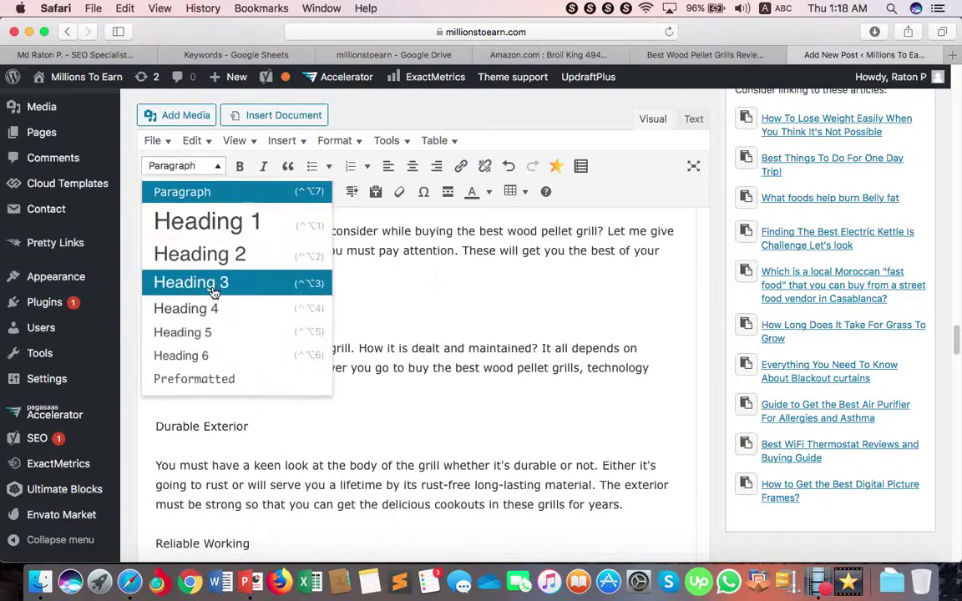
pyautogui.click(192, 276)
pyautogui.moveTo(205, 424); pyautogui.dragTo(157, 424)
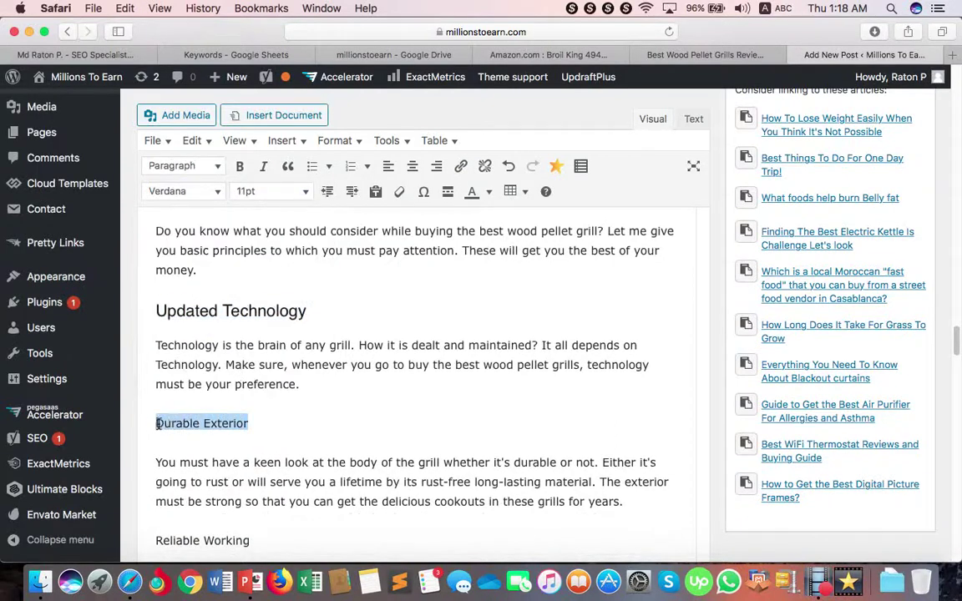
pyautogui.click(179, 165)
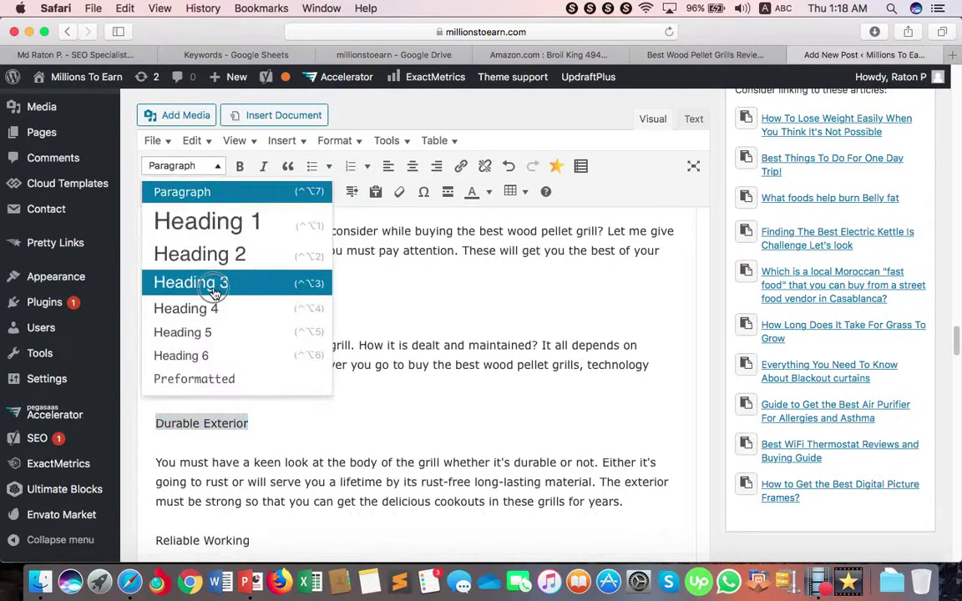
pyautogui.click(201, 281)
# Step: Format the "Reliable Working" and "Efficient Grills" lines in the buying guide as Heading 3
pyautogui.scroll(-3, 253, 417)
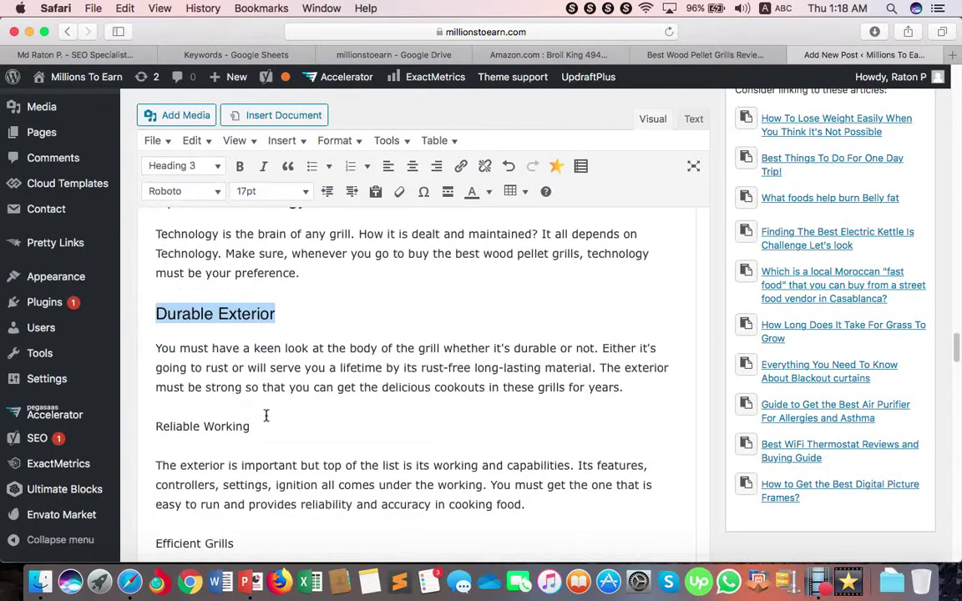
pyautogui.moveTo(253, 426); pyautogui.dragTo(152, 425)
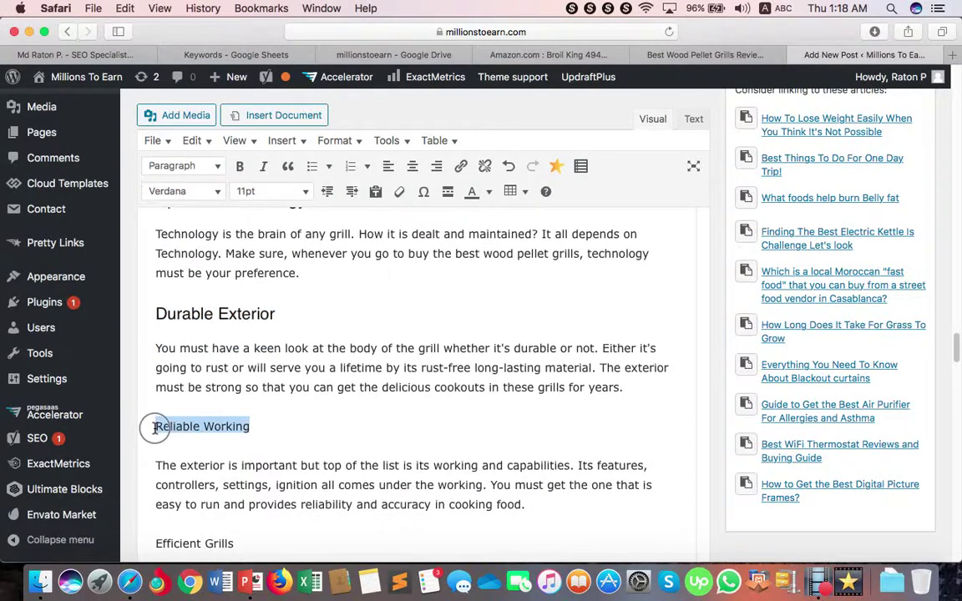
pyautogui.click(191, 168)
pyautogui.click(207, 281)
pyautogui.scroll(-1, 266, 385)
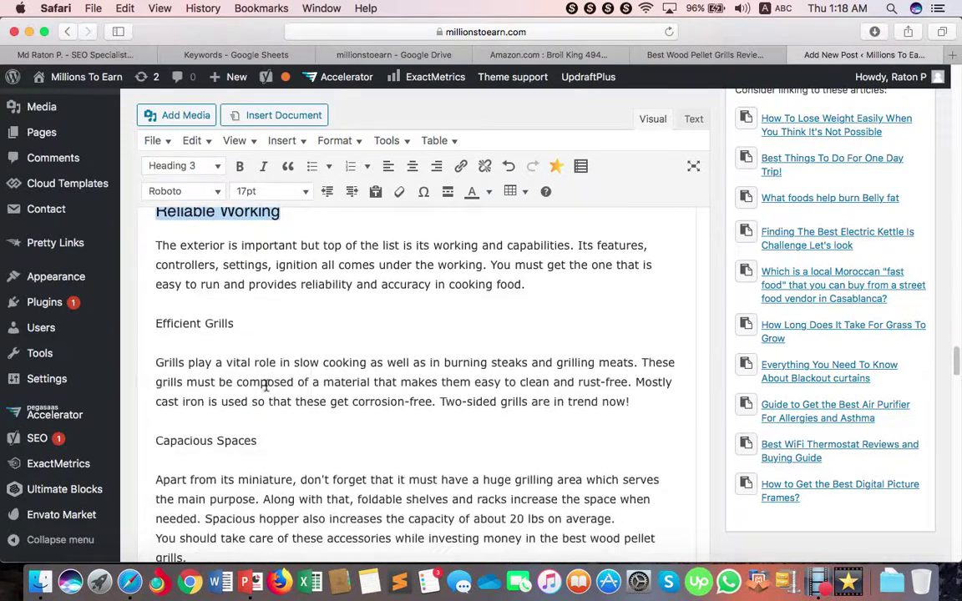
pyautogui.moveTo(246, 325); pyautogui.dragTo(152, 321)
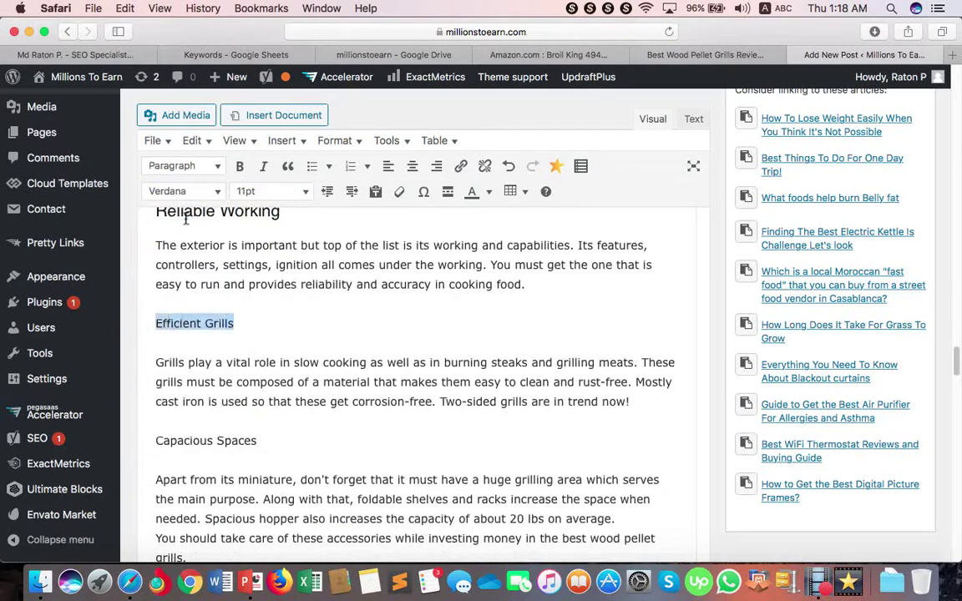
pyautogui.click(192, 168)
pyautogui.click(190, 281)
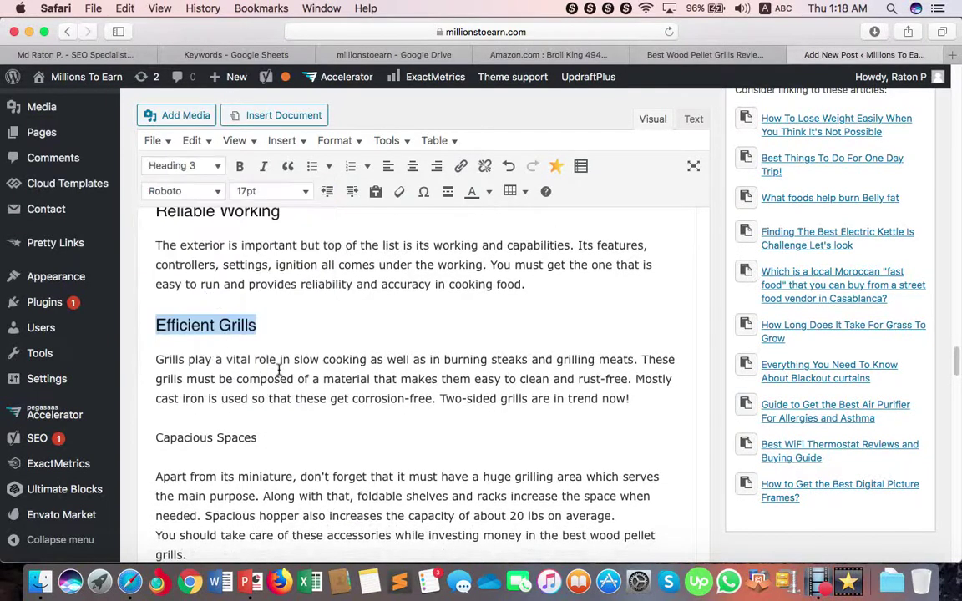
# Step: Format the "Capacious Spaces" and "LED Display" lines in the buying guide as Heading 3
pyautogui.moveTo(264, 434); pyautogui.dragTo(151, 438)
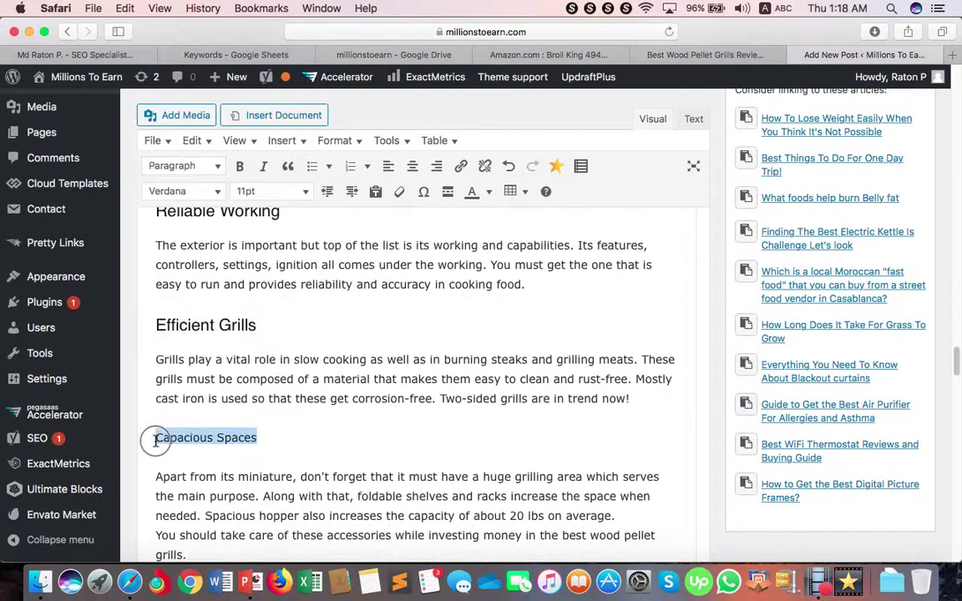
pyautogui.click(191, 170)
pyautogui.click(215, 281)
pyautogui.scroll(-4, 277, 432)
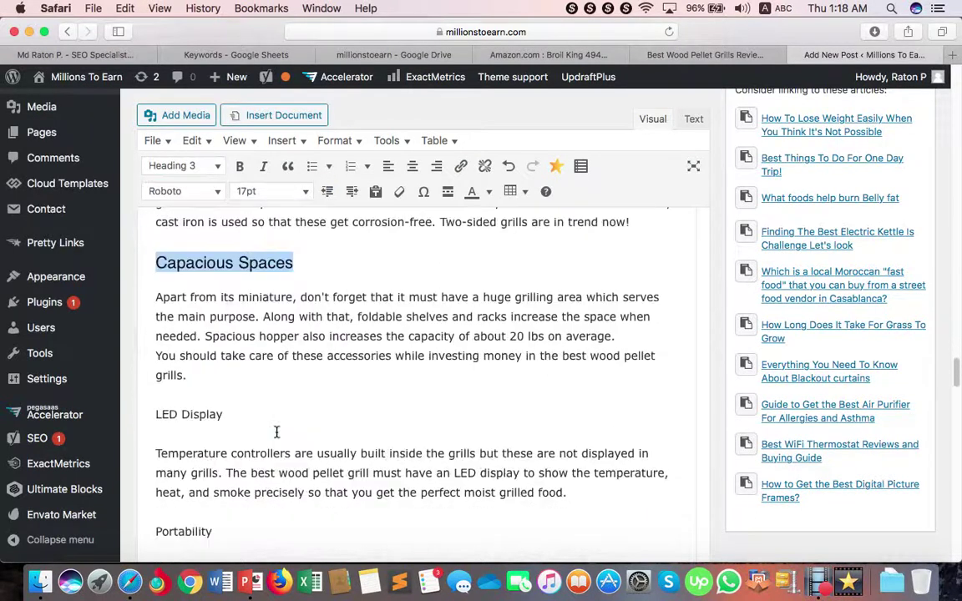
pyautogui.moveTo(225, 420); pyautogui.dragTo(159, 415)
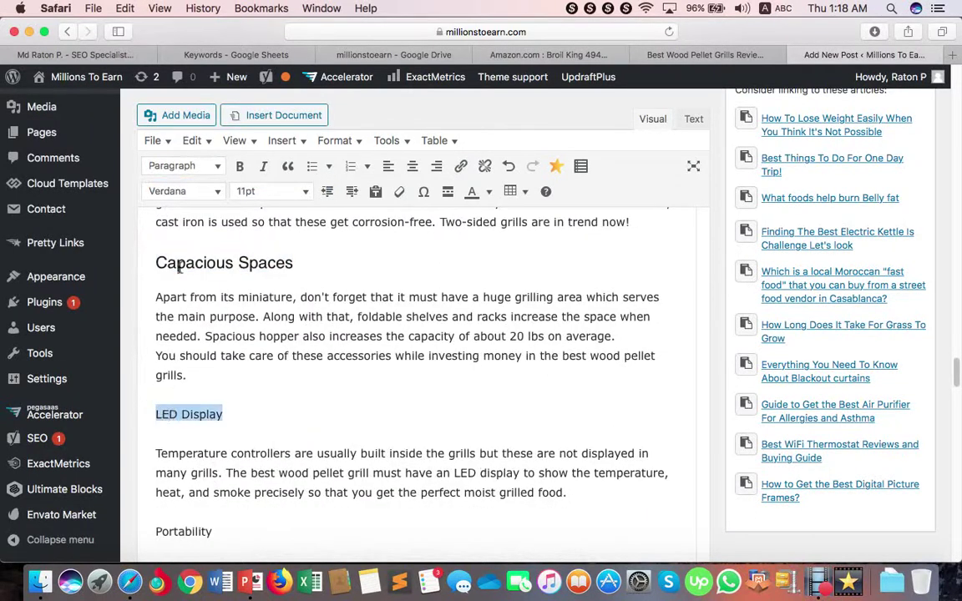
pyautogui.click(186, 168)
pyautogui.click(211, 281)
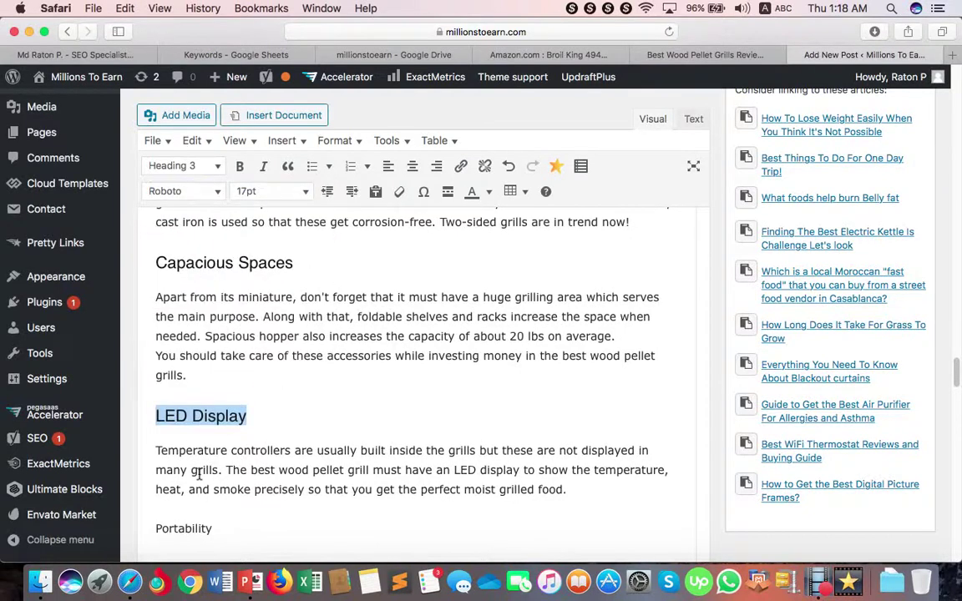
# Step: Format the "Portability" and "Multitasking" lines in the buying guide as Heading 3
pyautogui.scroll(-3, 223, 468)
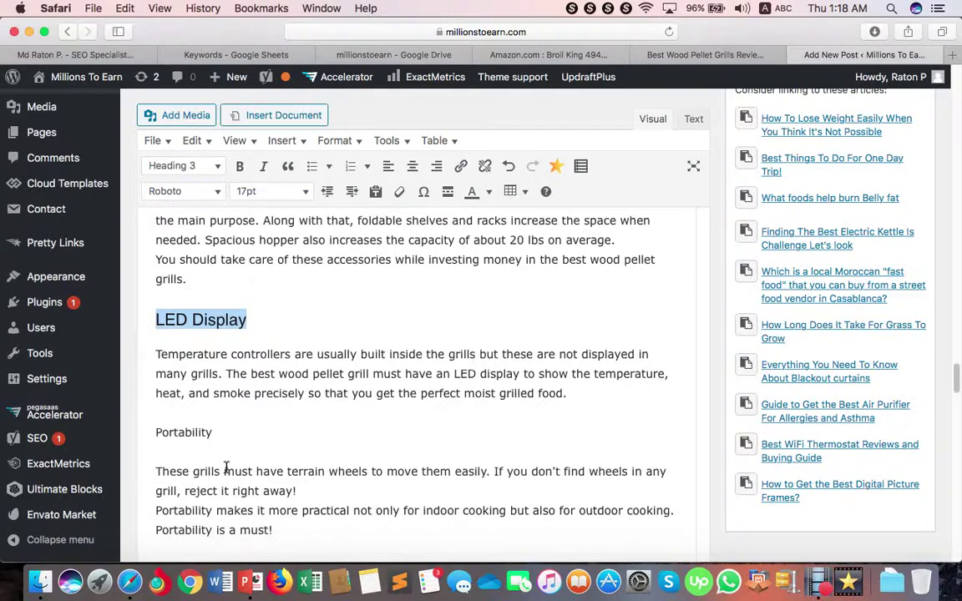
pyautogui.scroll(-1, 225, 468)
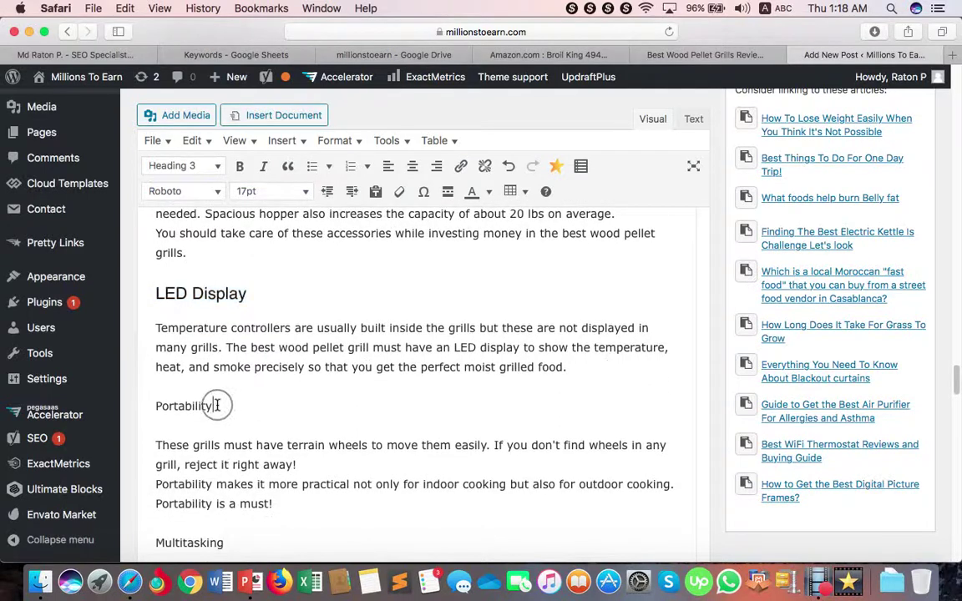
pyautogui.moveTo(214, 405); pyautogui.dragTo(151, 406)
pyautogui.click(198, 170)
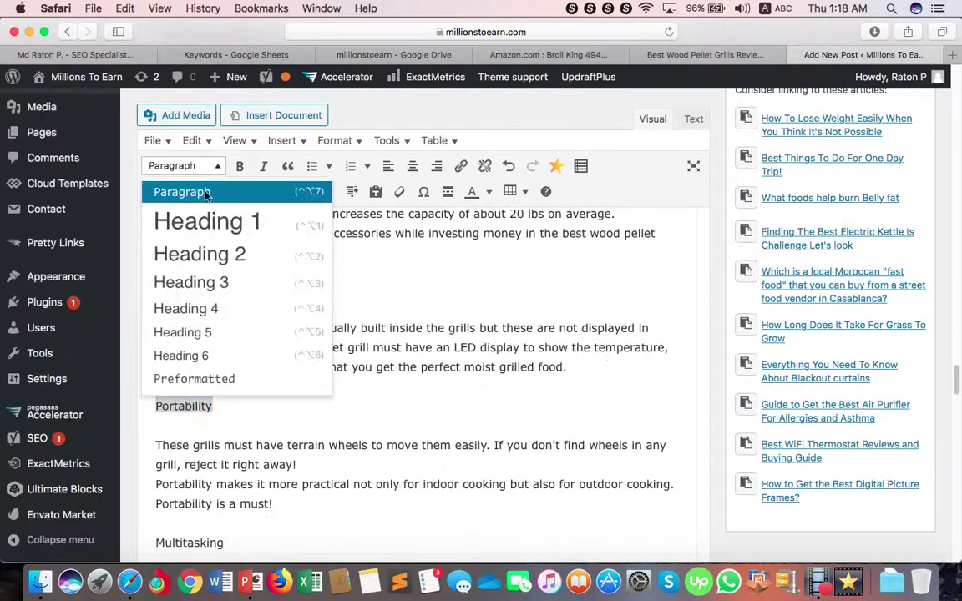
pyautogui.click(215, 284)
pyautogui.scroll(-5, 235, 410)
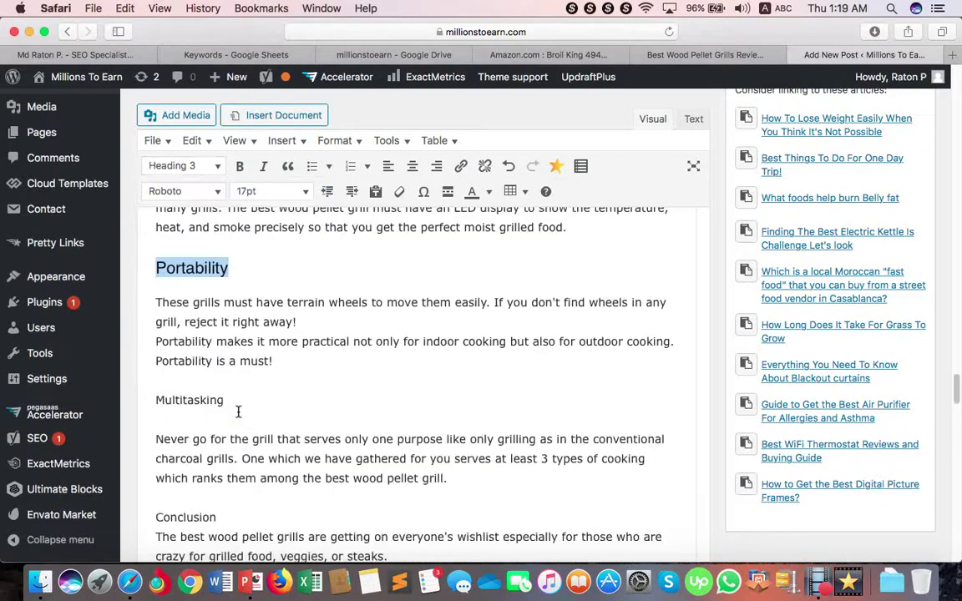
pyautogui.moveTo(226, 398); pyautogui.dragTo(155, 398)
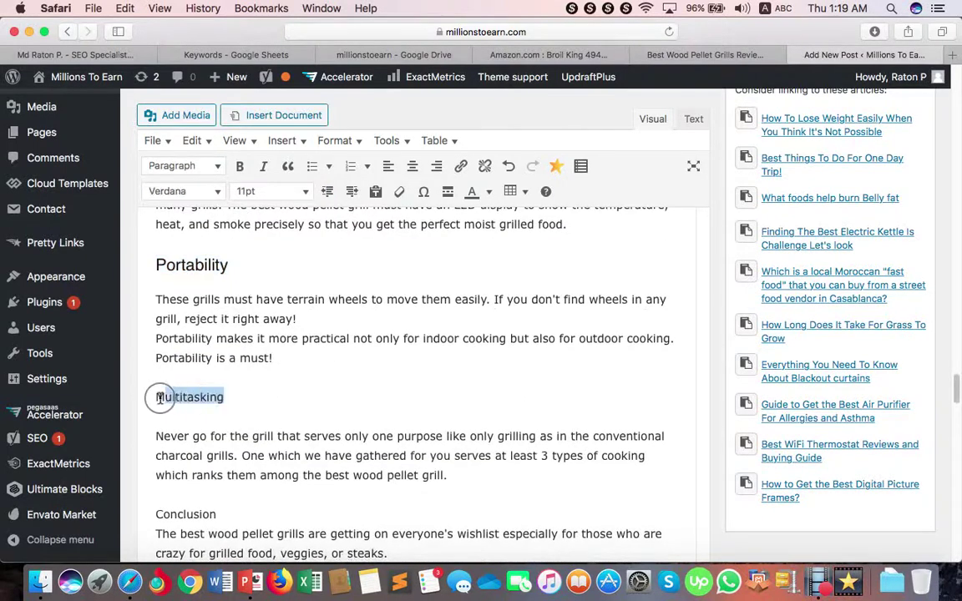
pyautogui.click(198, 169)
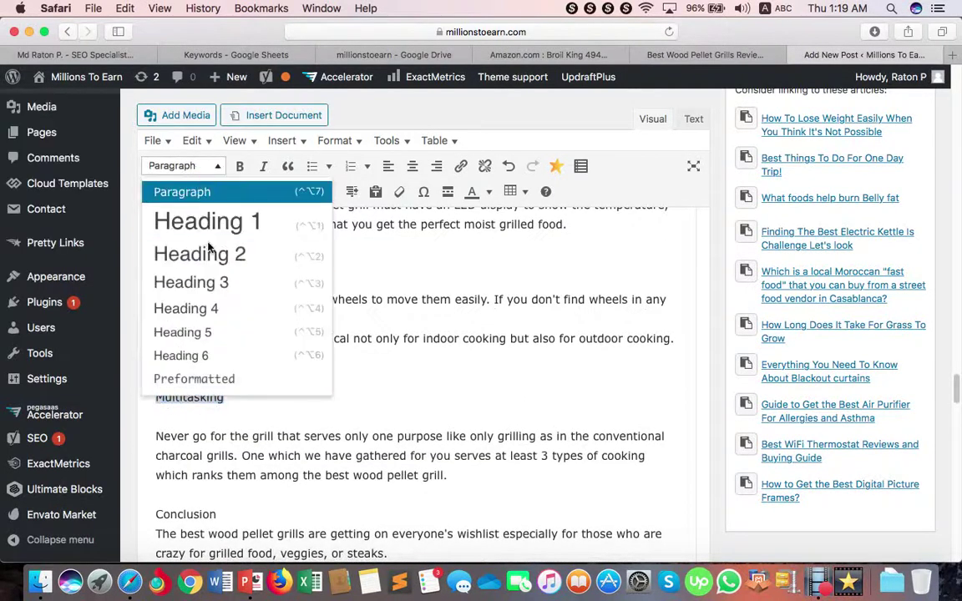
pyautogui.click(211, 284)
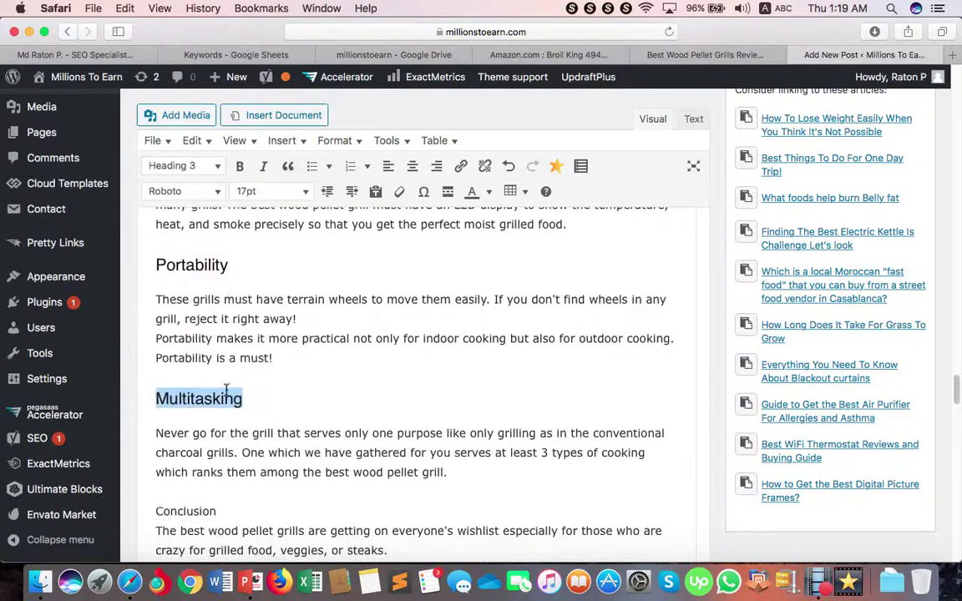
# Step: Separate the "Conclusion" line from the paragraph that follows it and format it as Heading 2
pyautogui.scroll(-5, 247, 428)
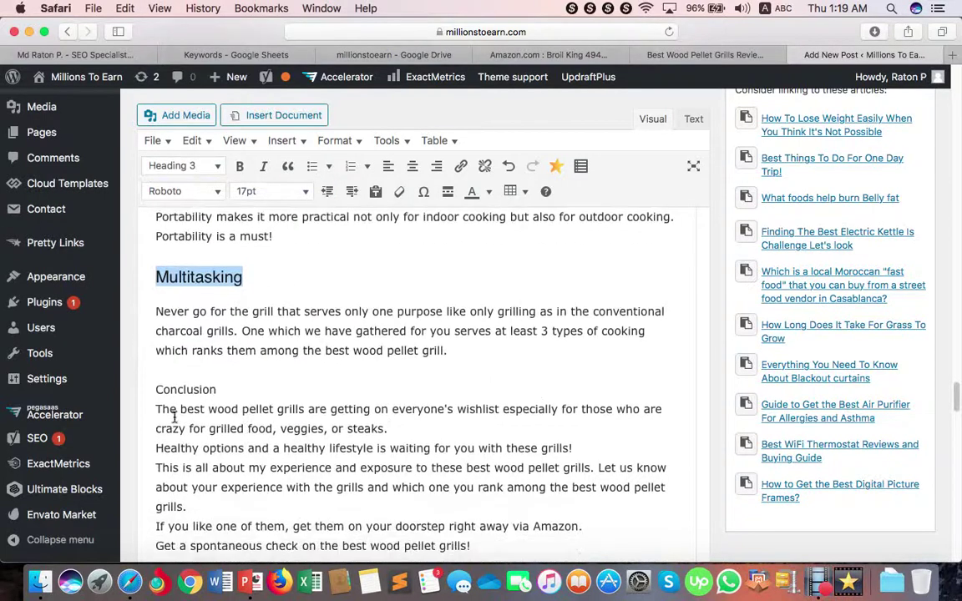
pyautogui.click(157, 409)
pyautogui.press('Return')
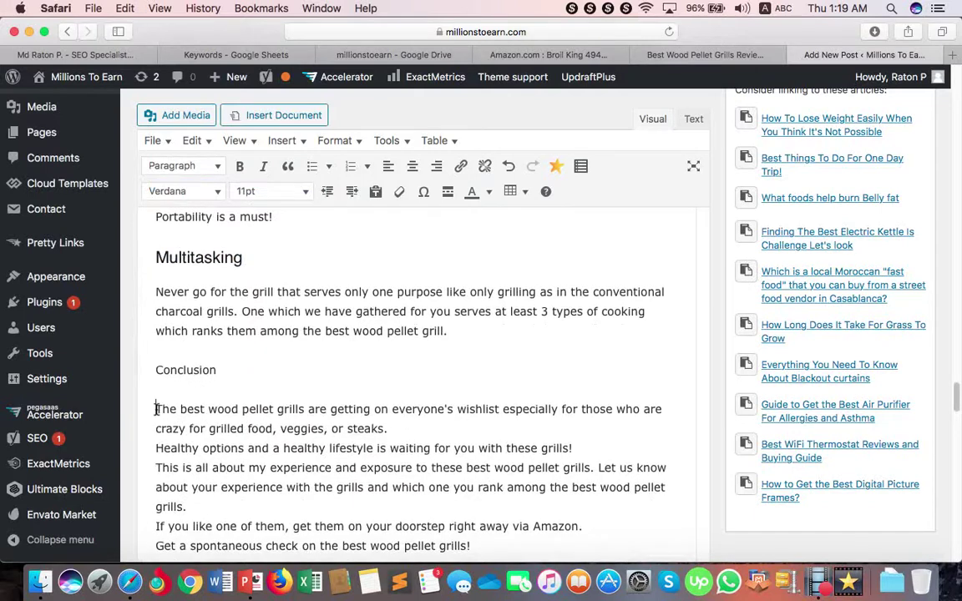
pyautogui.moveTo(214, 370); pyautogui.dragTo(157, 355)
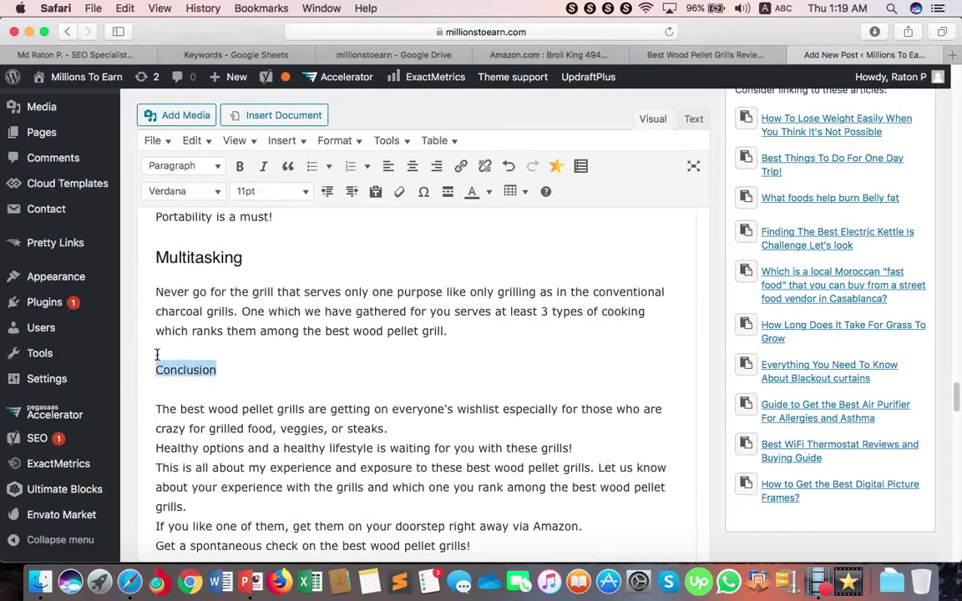
pyautogui.click(197, 167)
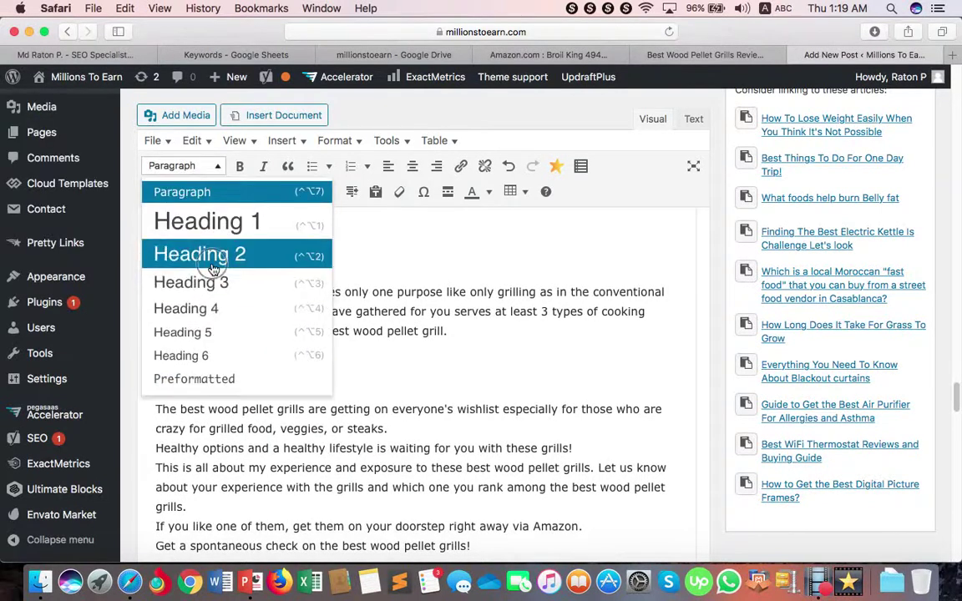
pyautogui.click(209, 260)
# Step: Separate the "Healthy options and a healthy lifestyle" line from the first Conclusion paragraph with a blank line
pyautogui.click(142, 449)
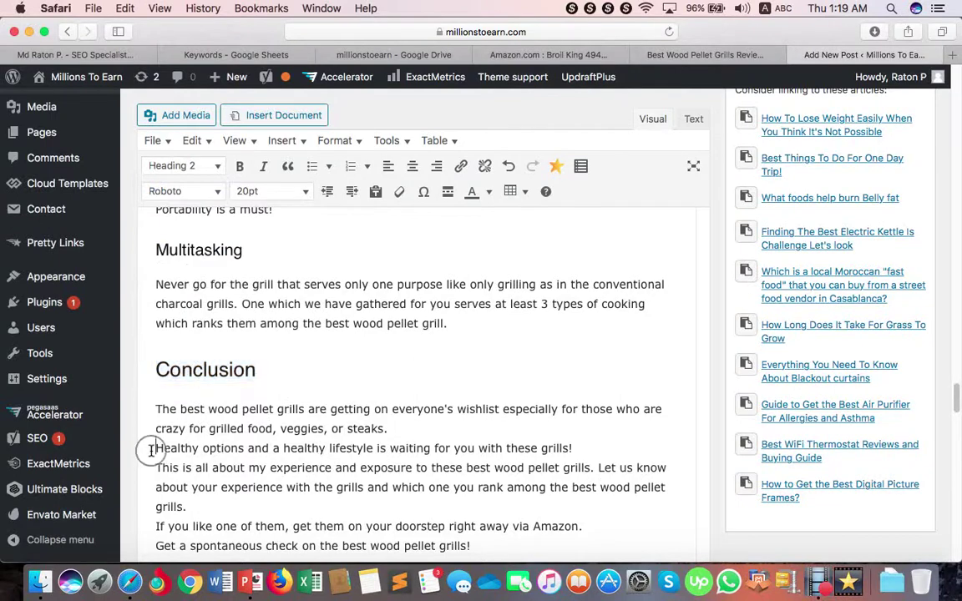
pyautogui.press('Return')
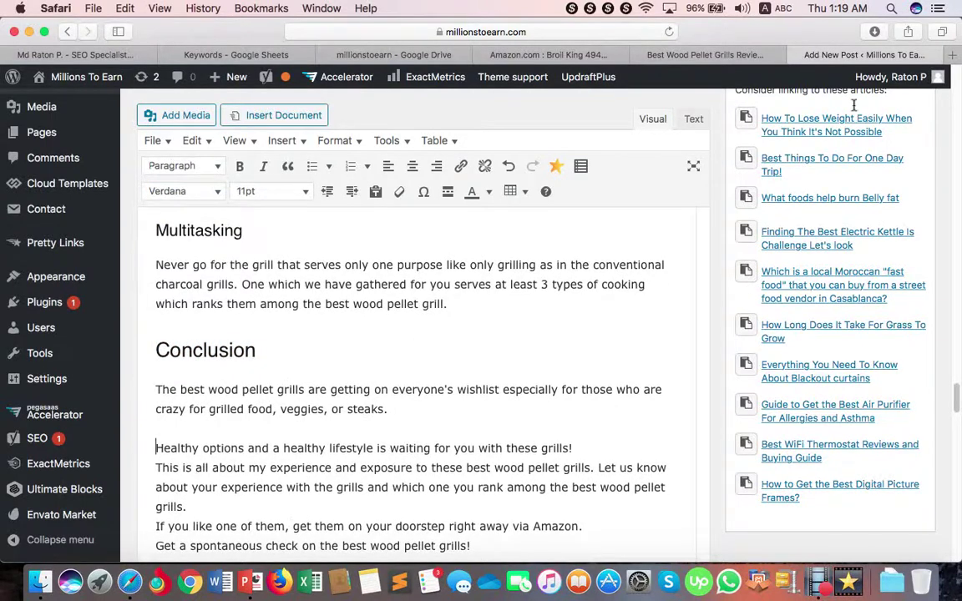
# Step: Switch to the Google Docs source article and examine how its Portability, Multitasking and Conclusion sections are laid out
pyautogui.click(705, 54)
pyautogui.scroll(-10, 494, 363)
pyautogui.scroll(-20, 493, 363)
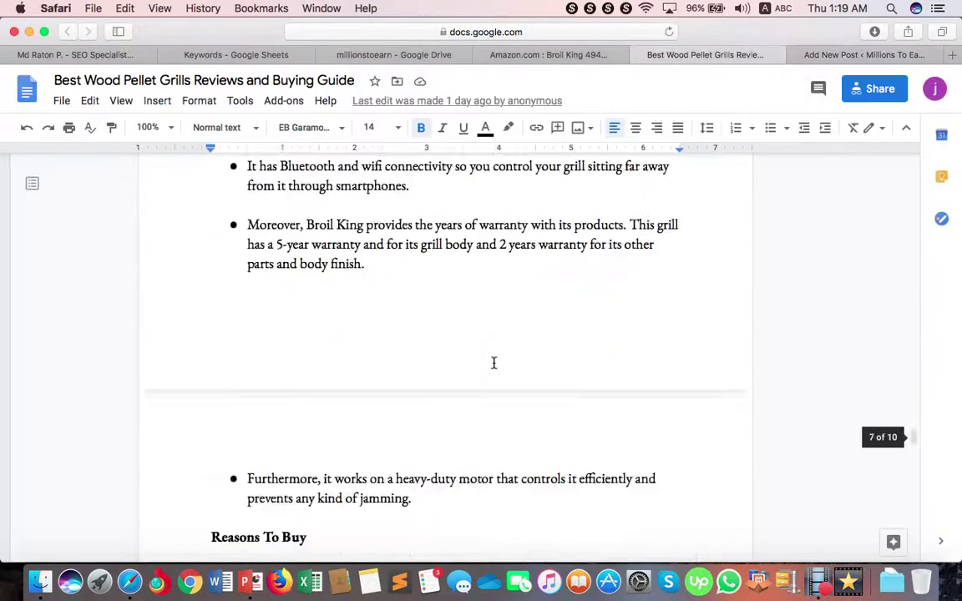
pyautogui.scroll(-10, 494, 362)
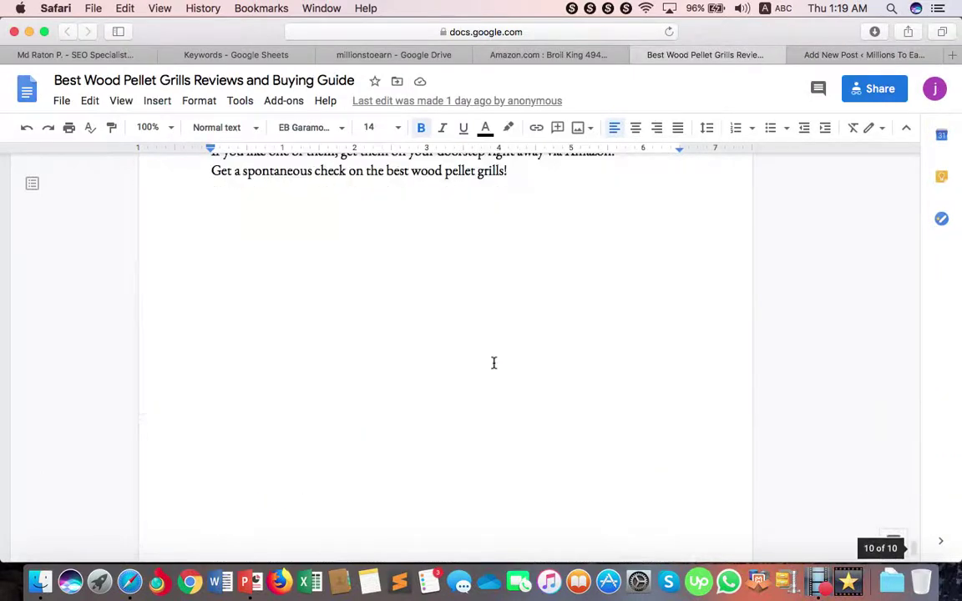
pyautogui.scroll(6, 494, 363)
pyautogui.scroll(-8, 493, 362)
pyautogui.scroll(-1, 494, 362)
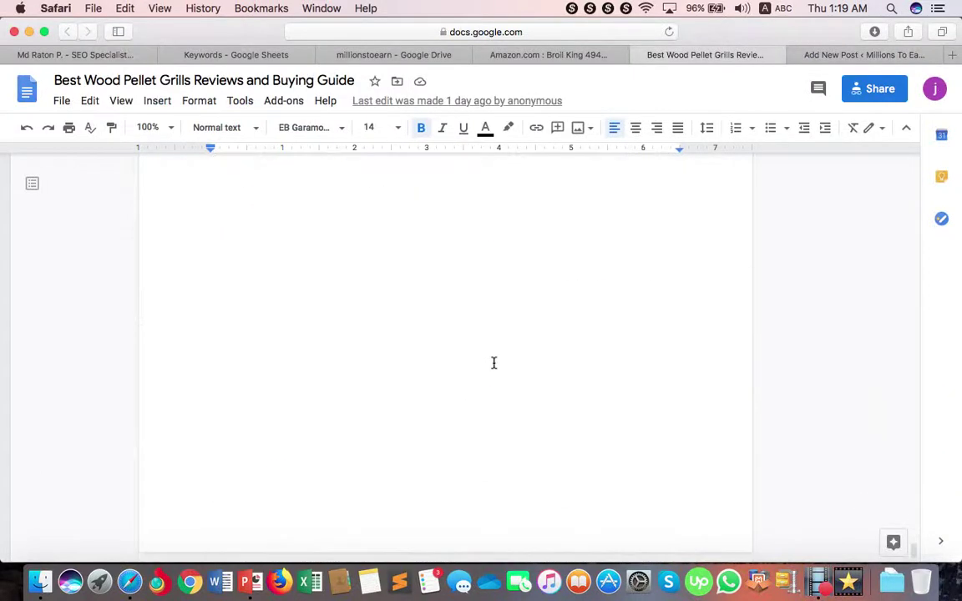
pyautogui.scroll(10, 494, 362)
pyautogui.scroll(-4, 493, 362)
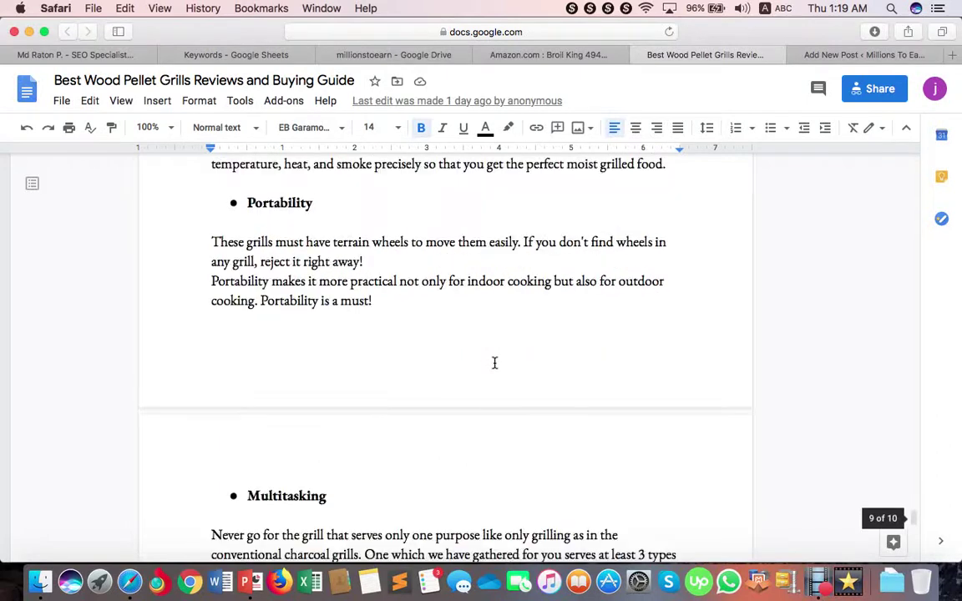
pyautogui.scroll(-6, 494, 362)
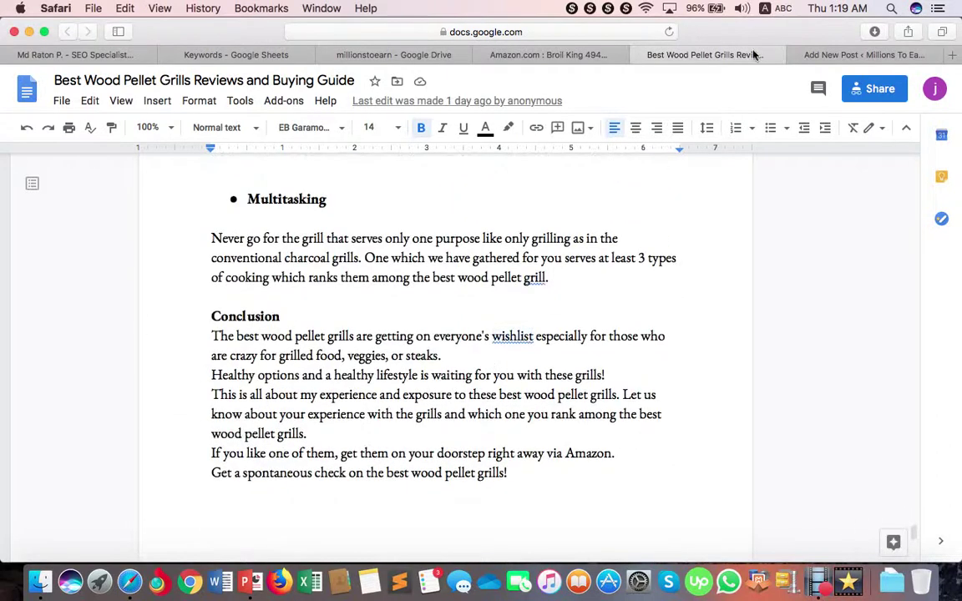
# Step: Return to the WordPress post and set off the Conclusion's "This is all about my experience" and "If you like one of them" lines with blank lines
pyautogui.click(836, 57)
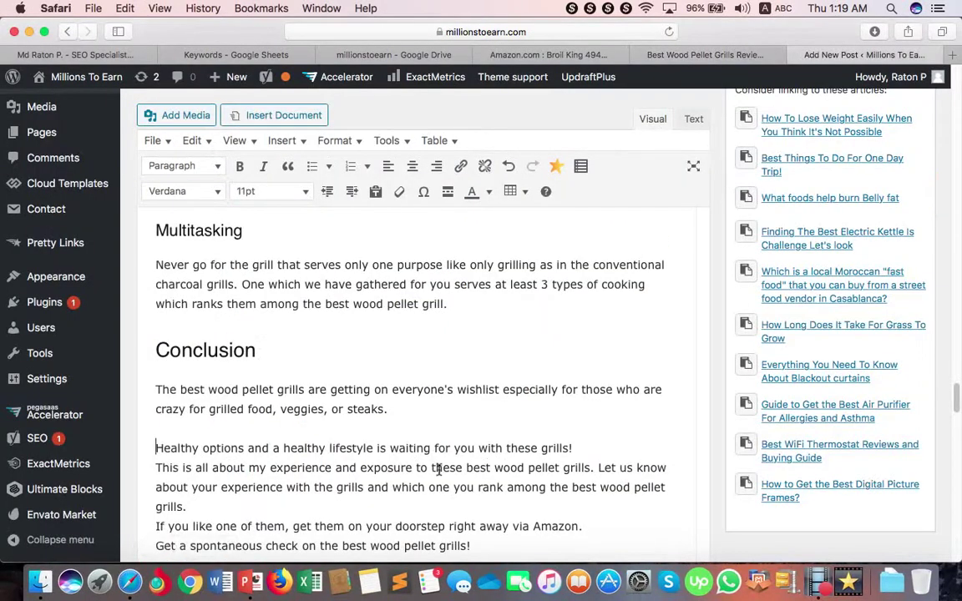
pyautogui.scroll(-2, 436, 468)
pyautogui.scroll(-2, 438, 471)
pyautogui.click(142, 383)
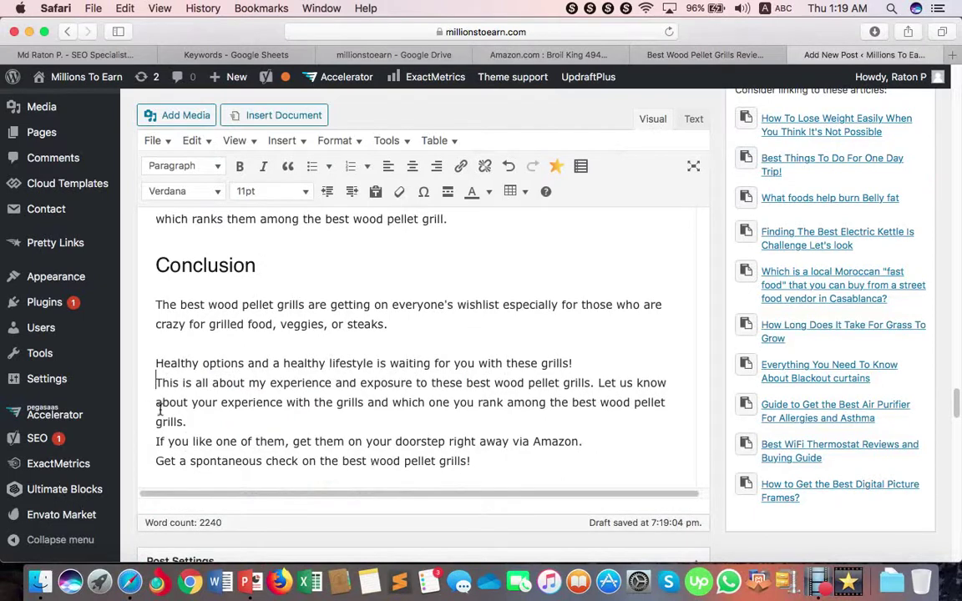
pyautogui.press('Return')
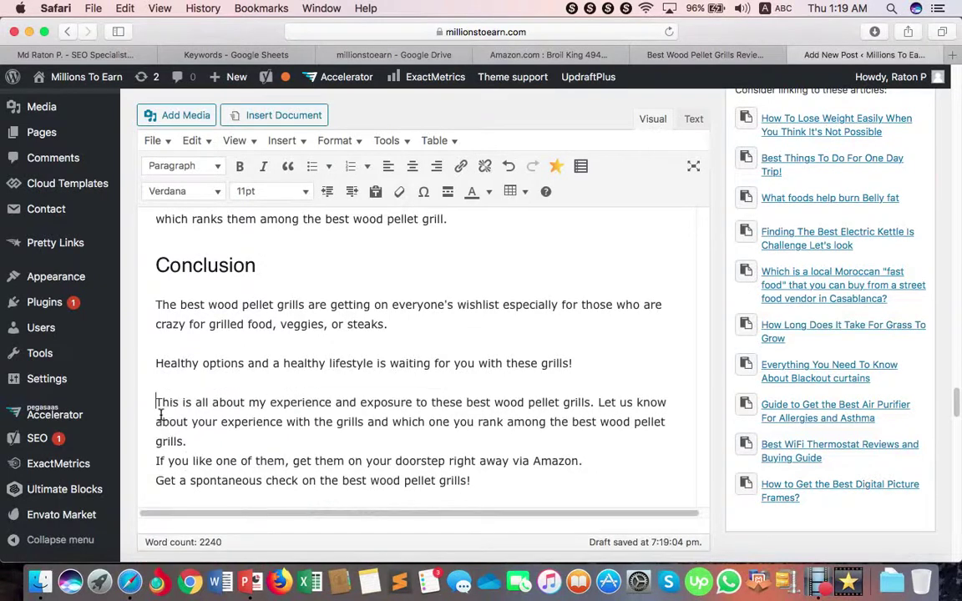
pyautogui.click(148, 459)
pyautogui.press('Return')
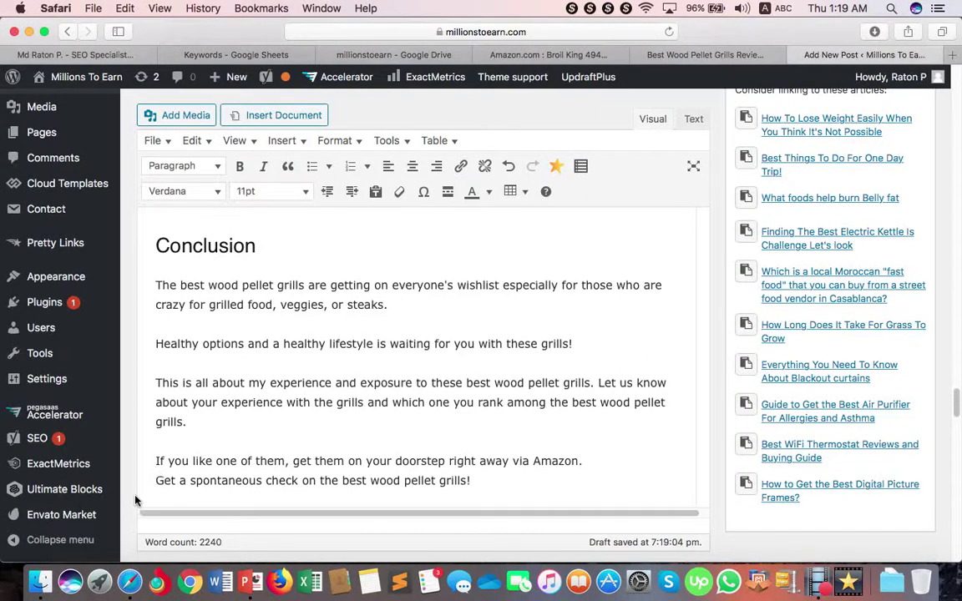
pyautogui.press('Return')
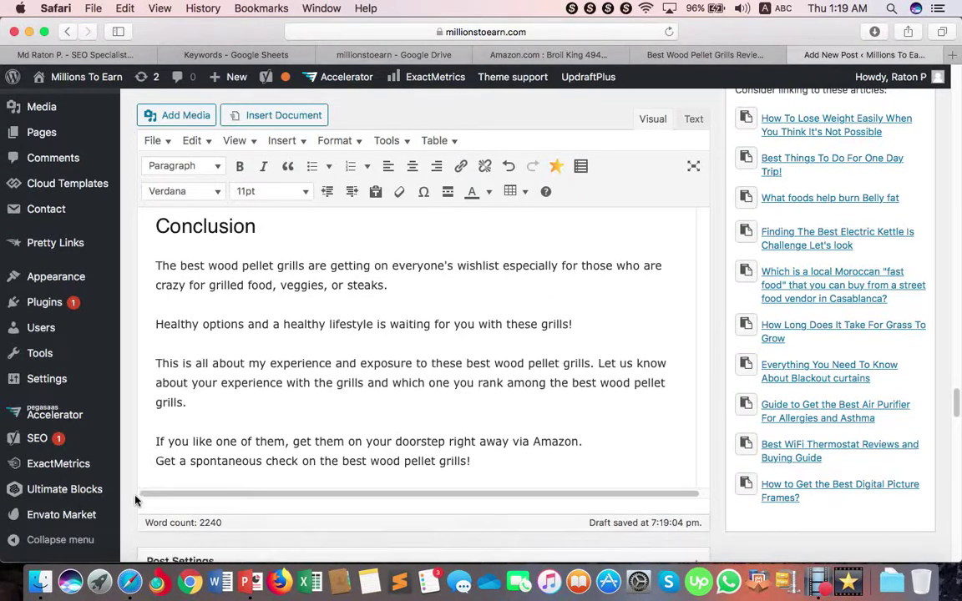
# Step: Turn the "Multitasking" heading in the buying guide into a bulleted item and format its text as Heading 3
pyautogui.scroll(5, 219, 391)
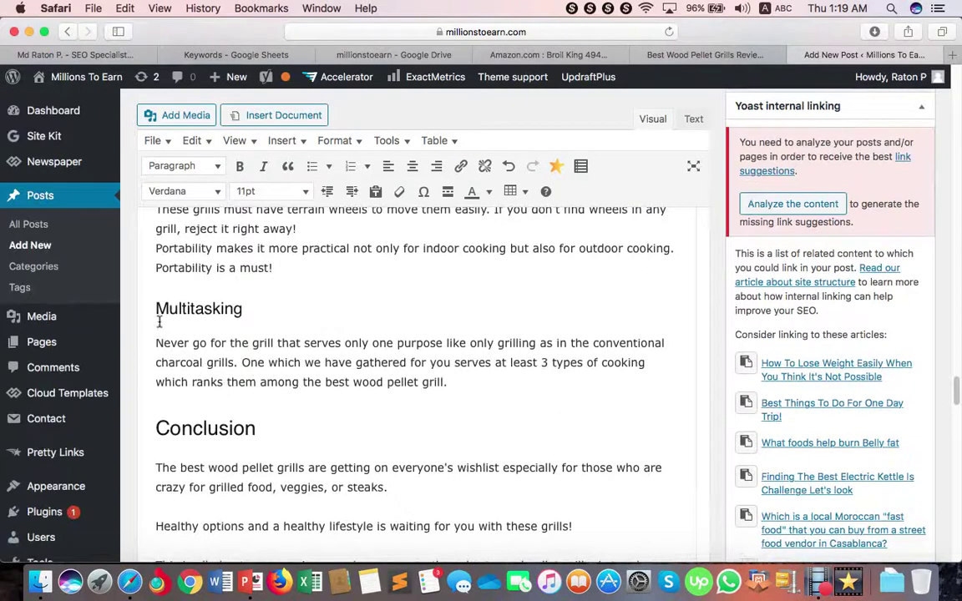
pyautogui.click(150, 309)
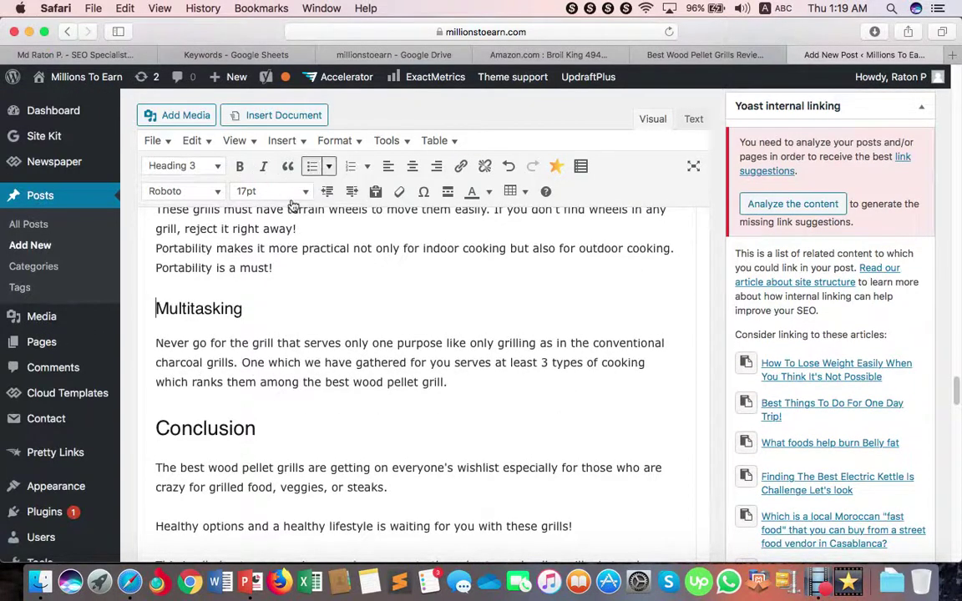
pyautogui.click(213, 300)
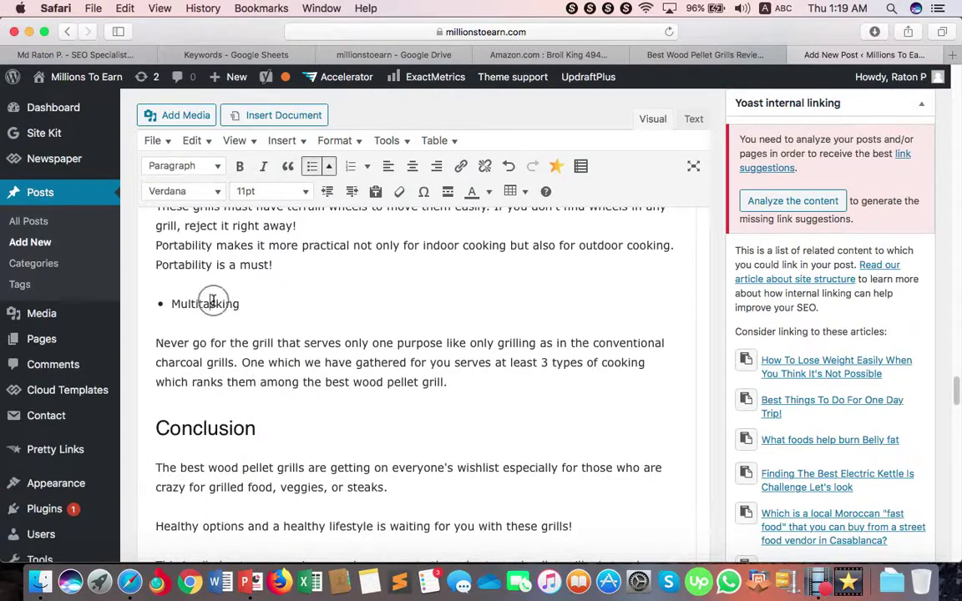
pyautogui.moveTo(240, 304); pyautogui.dragTo(163, 304)
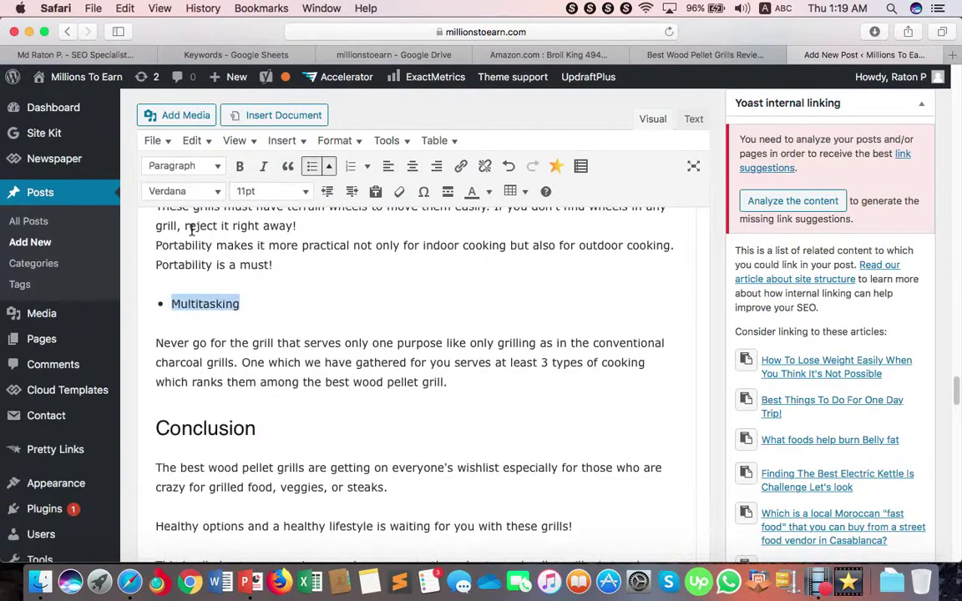
pyautogui.click(195, 169)
pyautogui.click(214, 282)
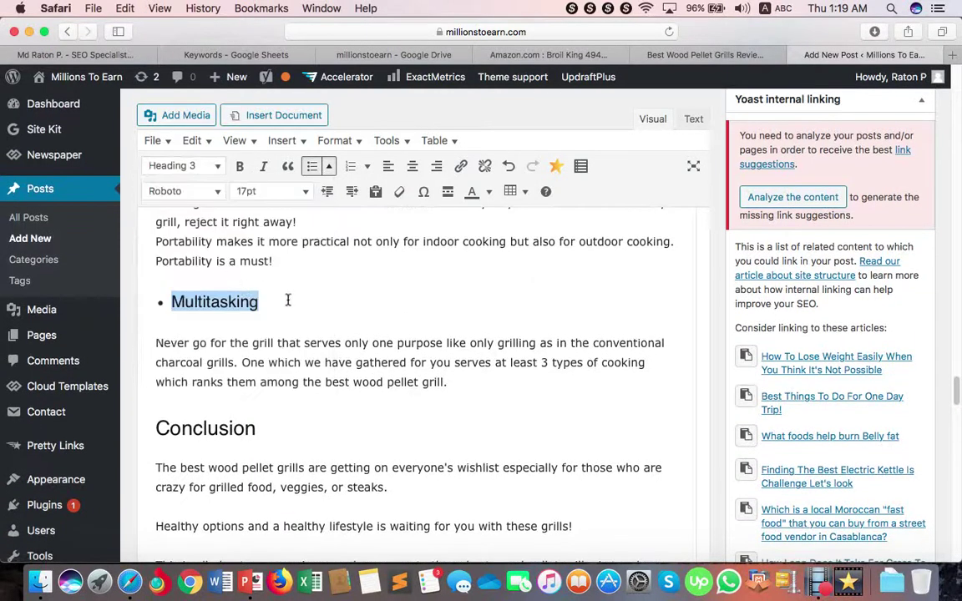
# Step: Make the "Portability" heading a bulleted item and reapply Heading 3 to its text
pyautogui.scroll(4, 256, 330)
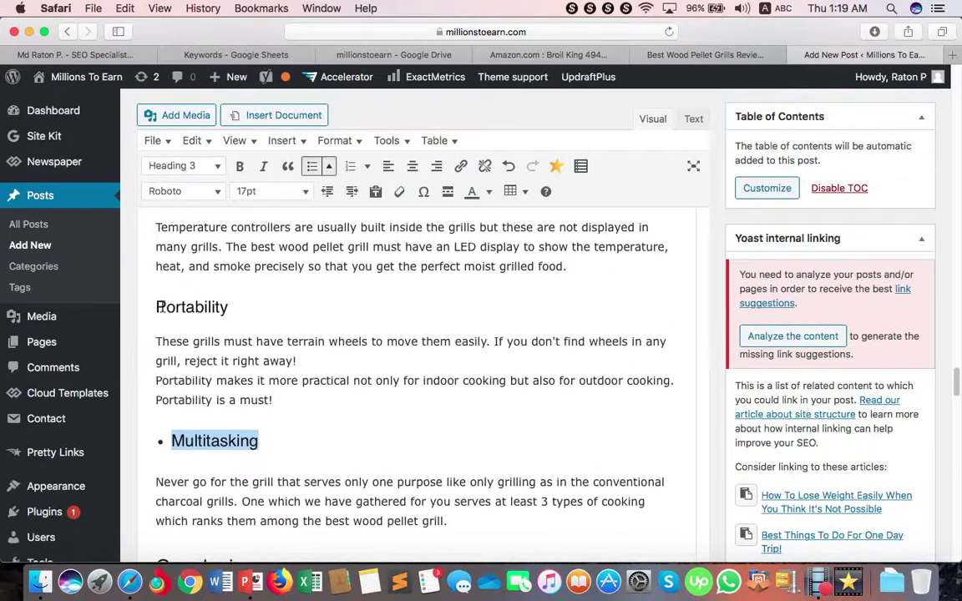
pyautogui.click(159, 307)
pyautogui.click(311, 165)
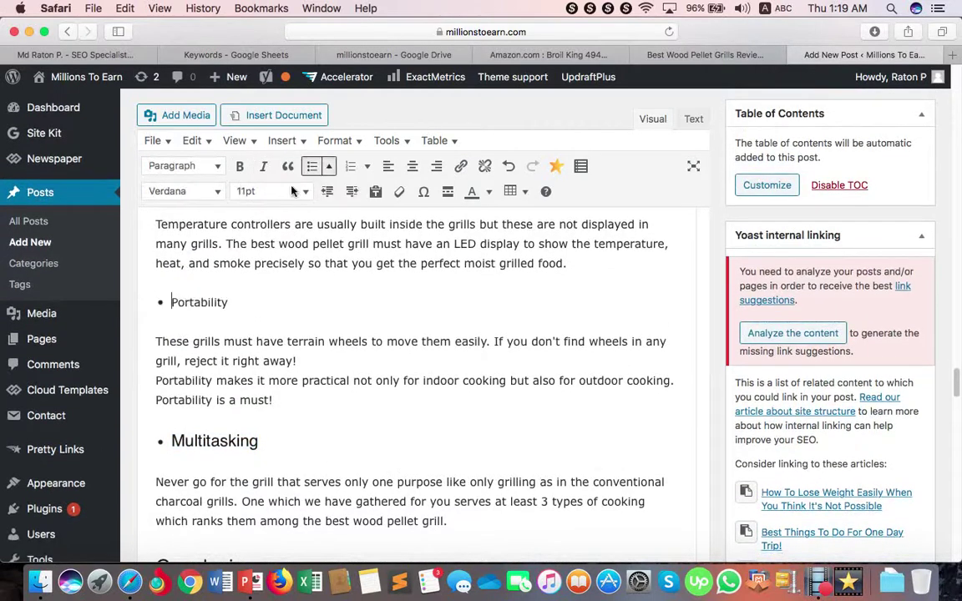
pyautogui.moveTo(230, 303); pyautogui.dragTo(163, 302)
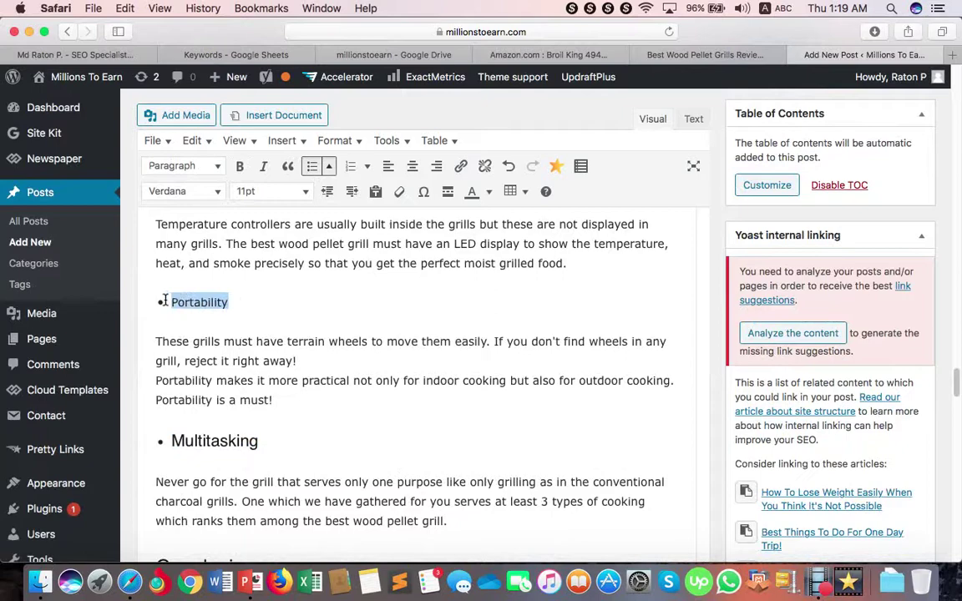
pyautogui.click(194, 167)
pyautogui.click(200, 282)
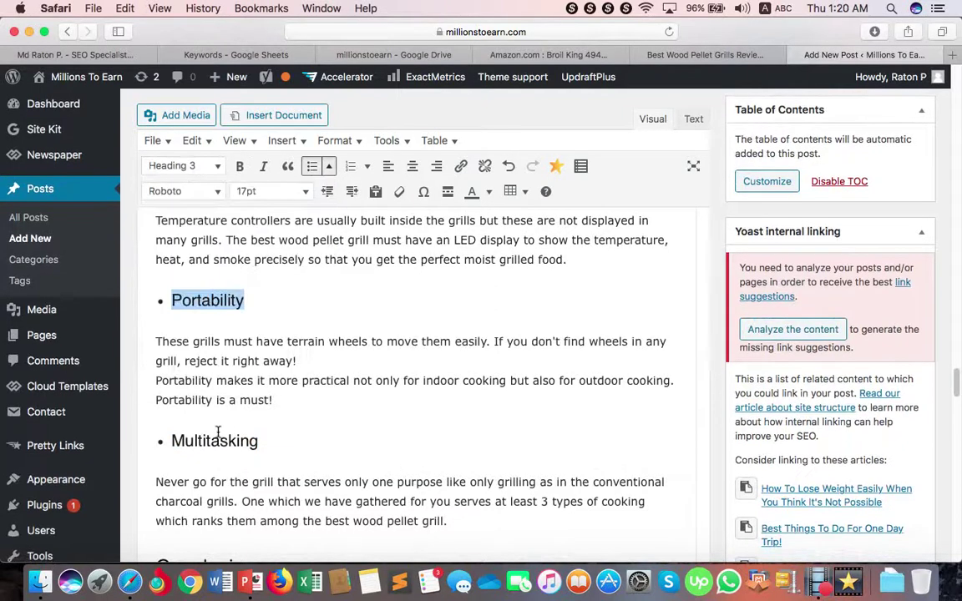
pyautogui.click(221, 440)
# Step: Convert the "LED Display" heading into a bulleted item and set its text to Heading 3
pyautogui.scroll(4, 213, 330)
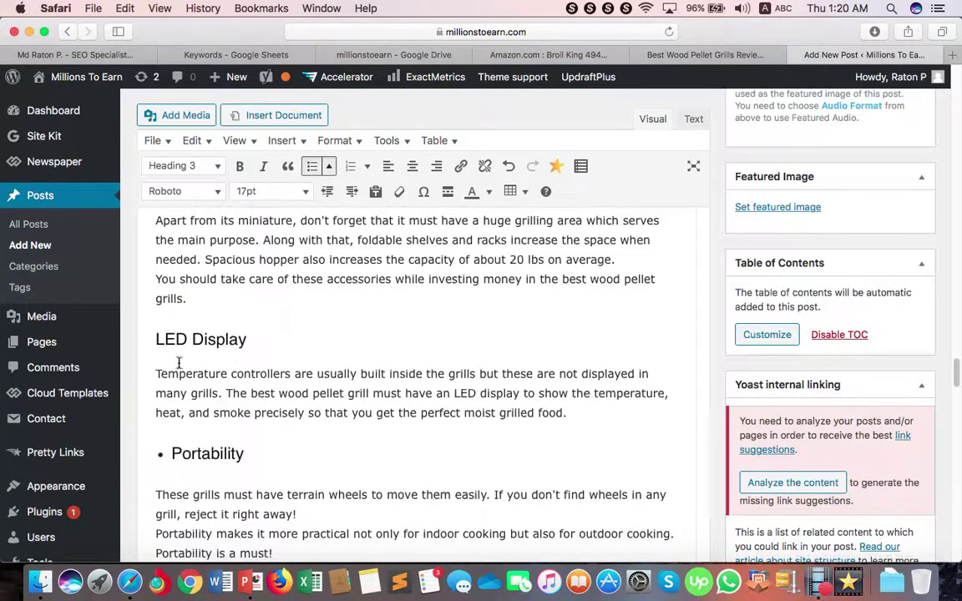
pyautogui.click(159, 342)
pyautogui.click(312, 165)
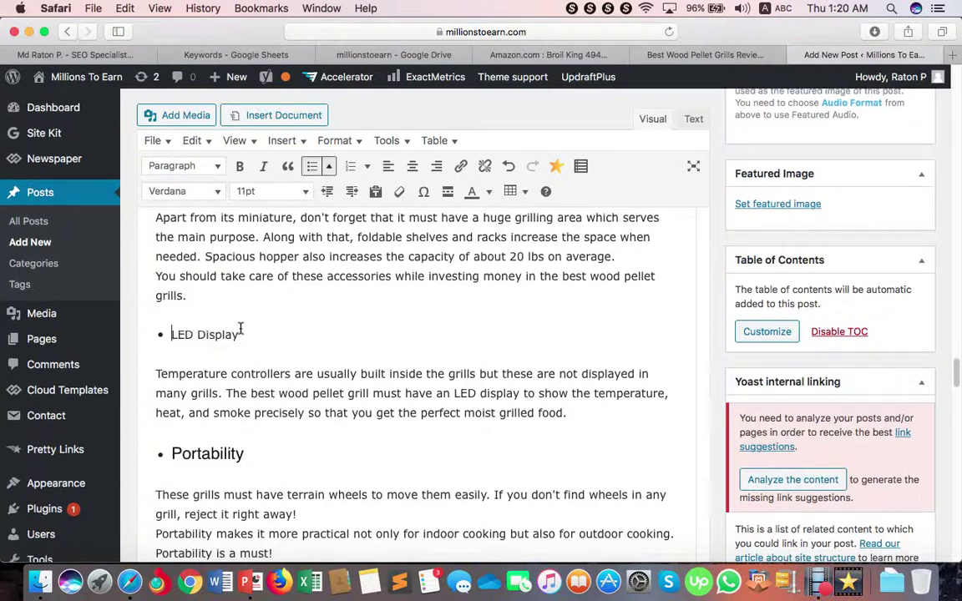
pyautogui.moveTo(238, 334); pyautogui.dragTo(171, 334)
pyautogui.click(194, 166)
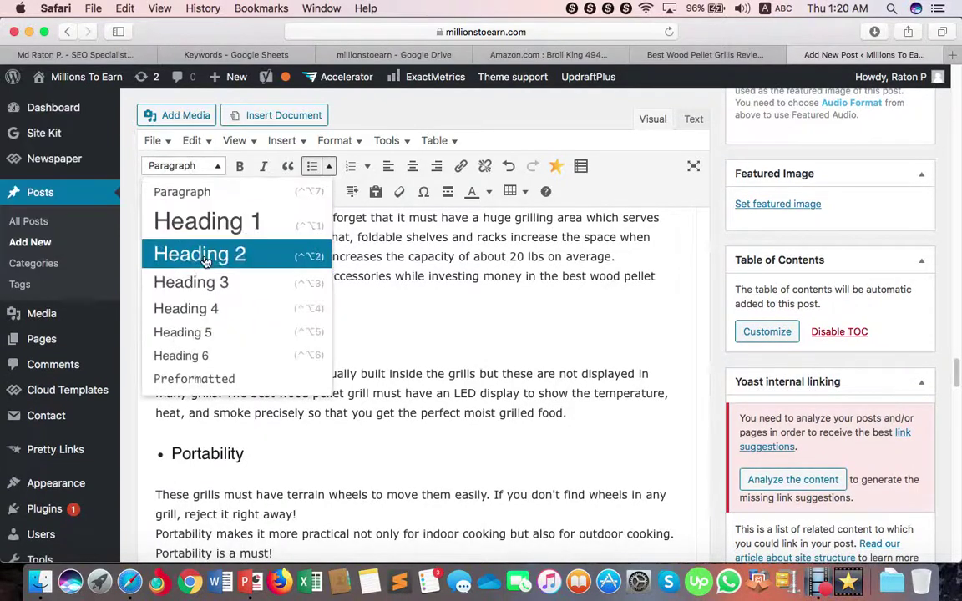
pyautogui.click(208, 284)
# Step: Add a bullet to the "Capacious Spaces" heading and format the bulleted text as Heading 3
pyautogui.scroll(5, 255, 328)
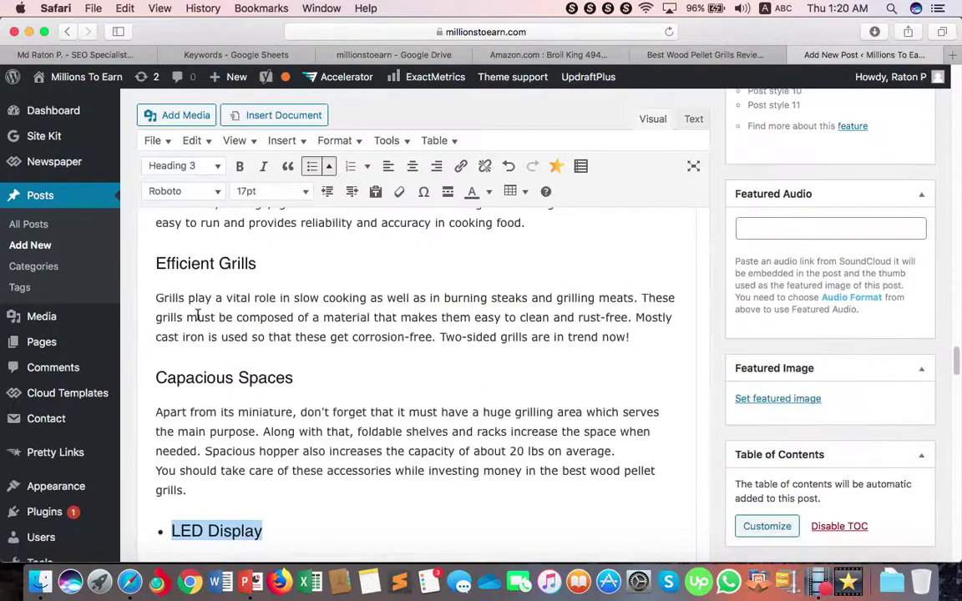
pyautogui.click(153, 378)
pyautogui.click(312, 165)
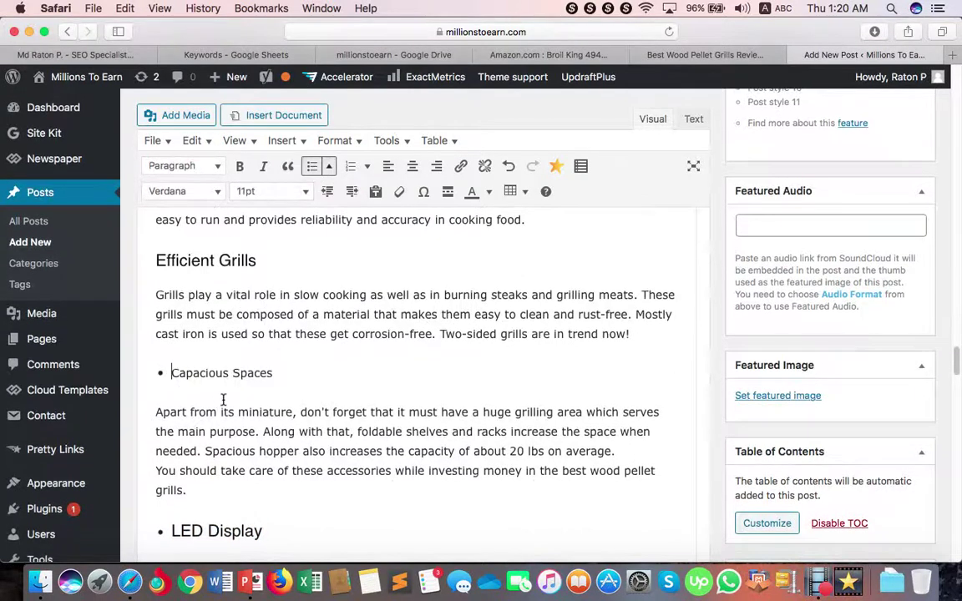
pyautogui.moveTo(286, 370); pyautogui.dragTo(163, 370)
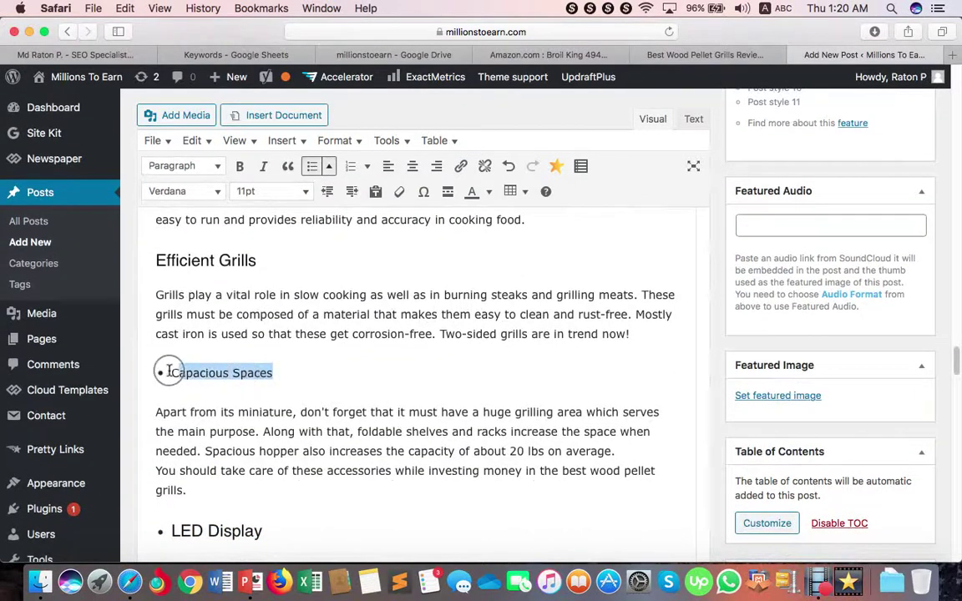
pyautogui.click(191, 166)
pyautogui.click(203, 281)
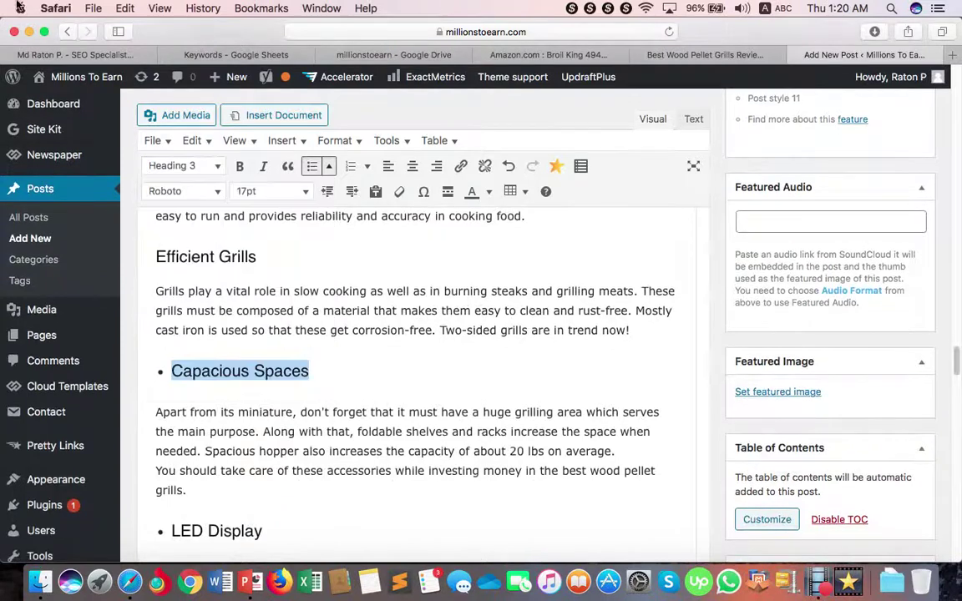
# Step: Change the "Efficient Grills" heading to a bulleted item formatted as Heading 3
pyautogui.click(153, 260)
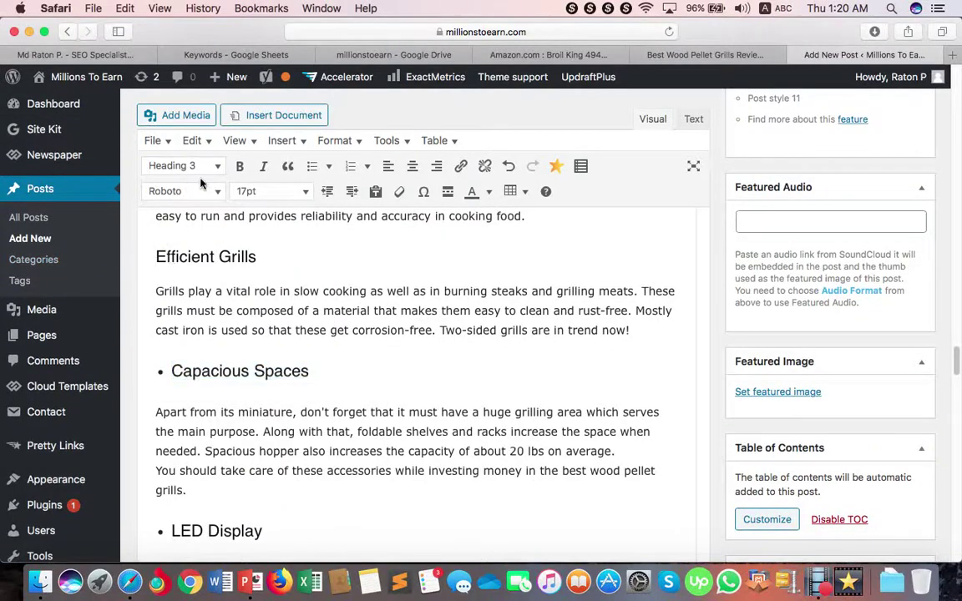
pyautogui.scroll(-1, 288, 215)
pyautogui.moveTo(257, 251); pyautogui.dragTo(146, 251)
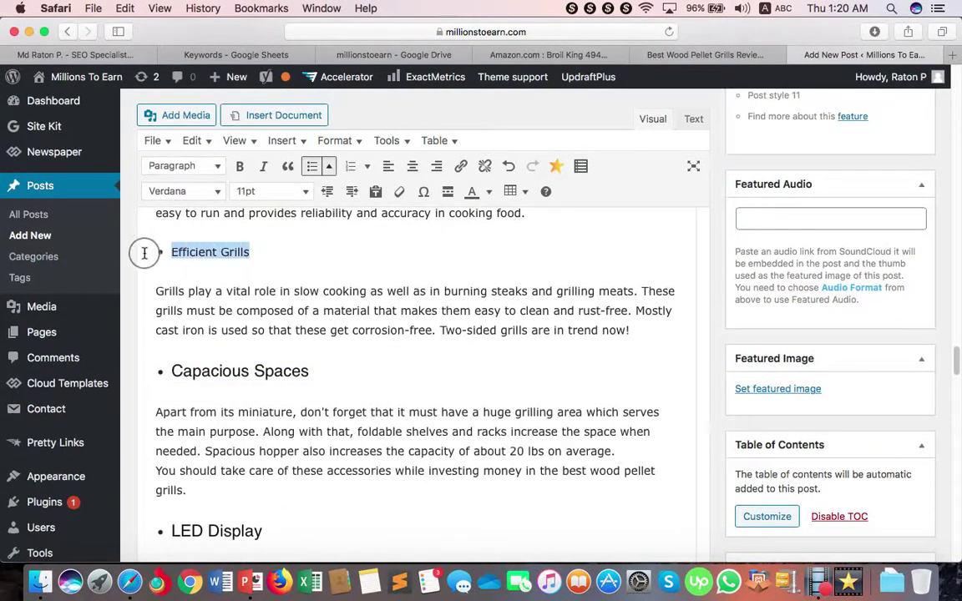
pyautogui.click(191, 167)
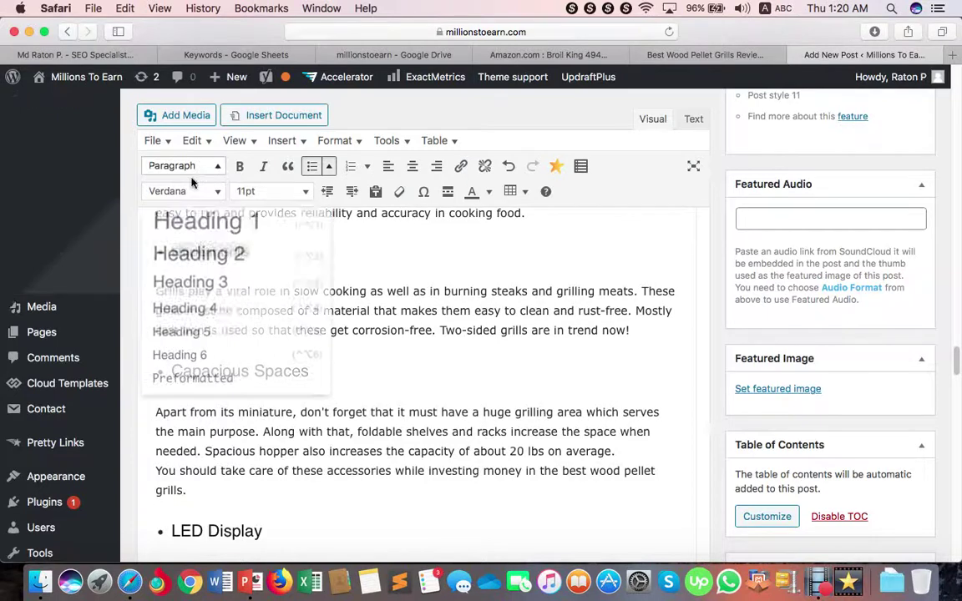
pyautogui.click(212, 284)
# Step: Turn the "Reliable Working" heading into a bulleted item and reapply Heading 3 to its text
pyautogui.scroll(5, 278, 292)
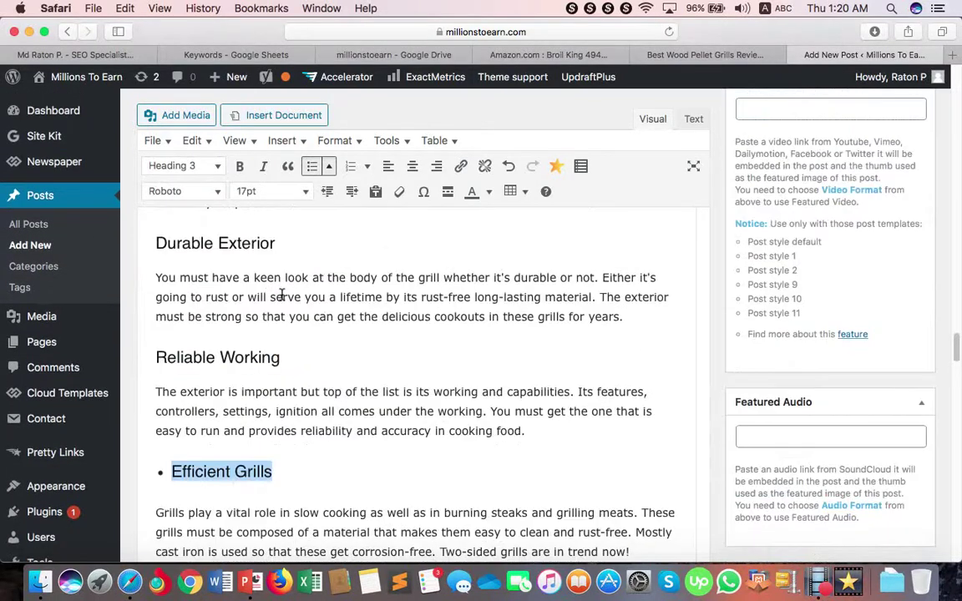
pyautogui.click(153, 358)
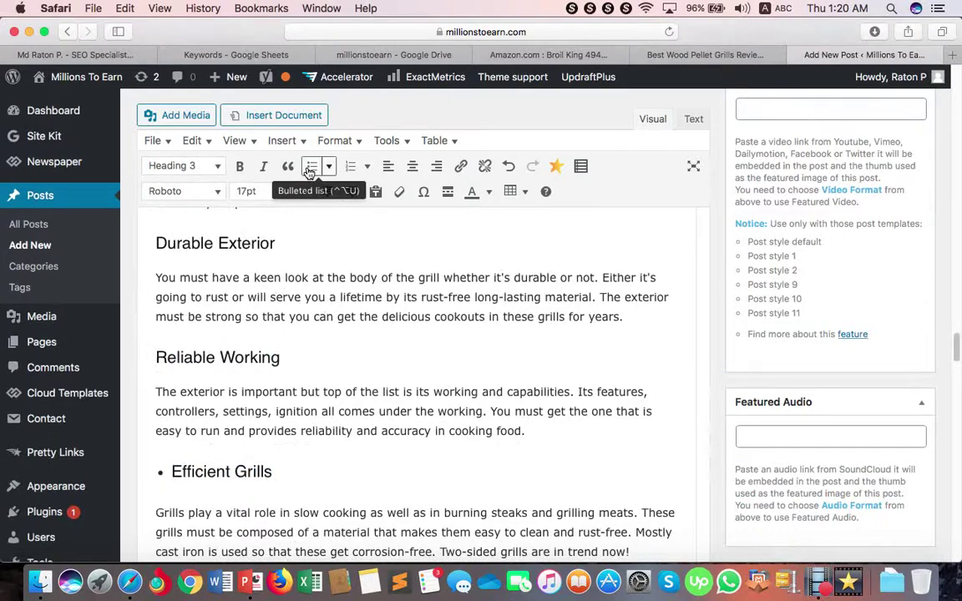
pyautogui.click(310, 169)
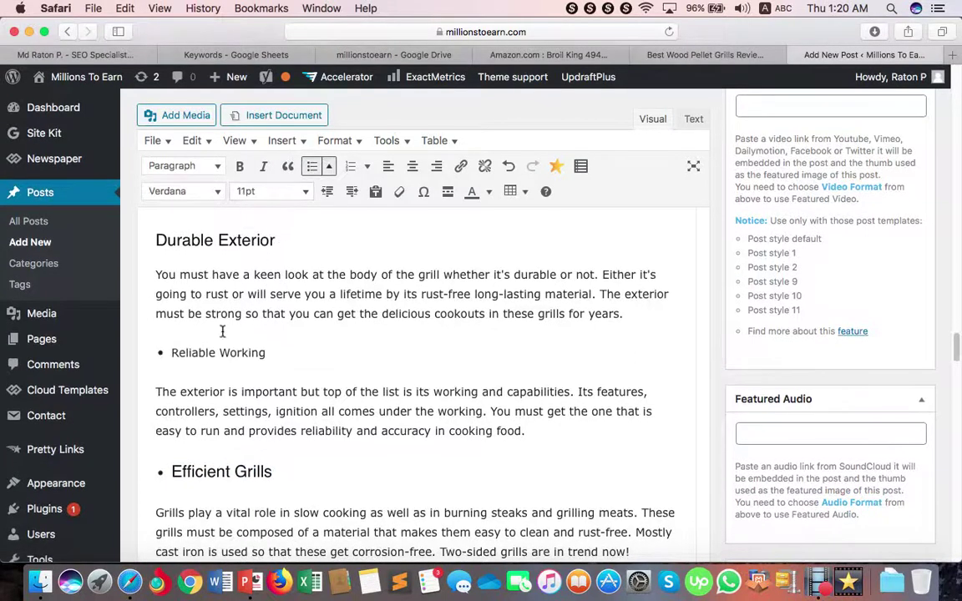
pyautogui.tripleClick(170, 356)
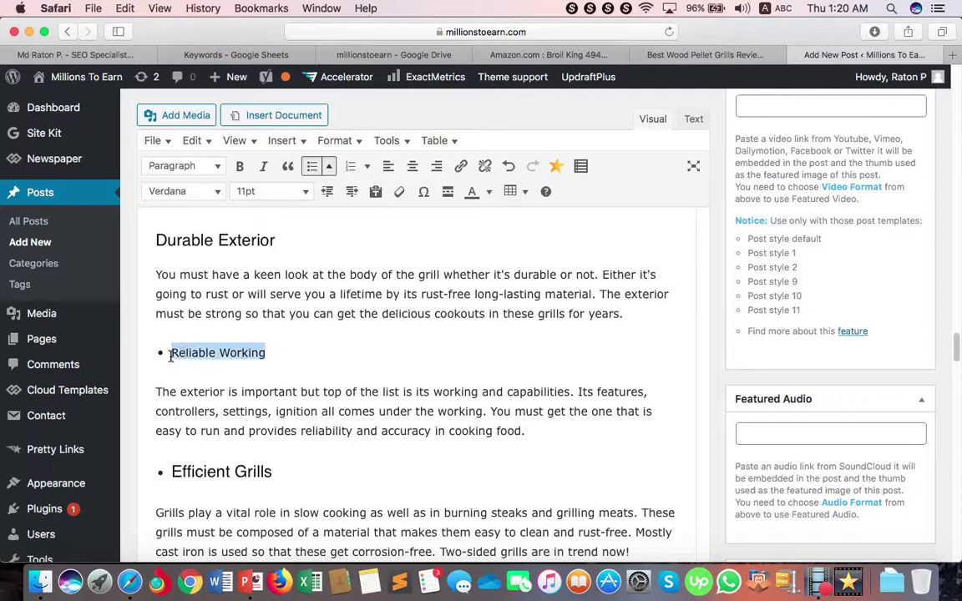
pyautogui.click(193, 168)
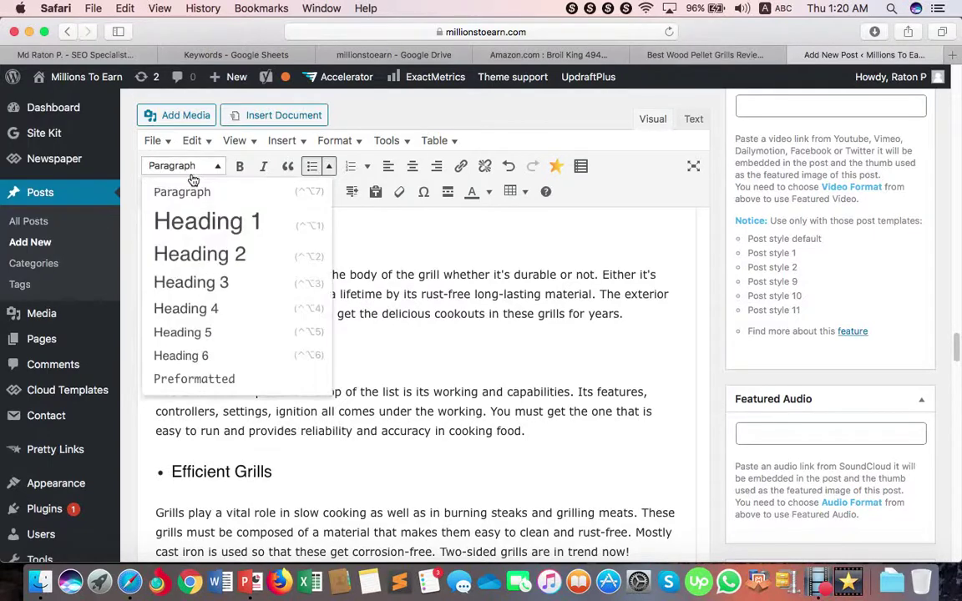
pyautogui.scroll(-1, 213, 288)
pyautogui.click(213, 284)
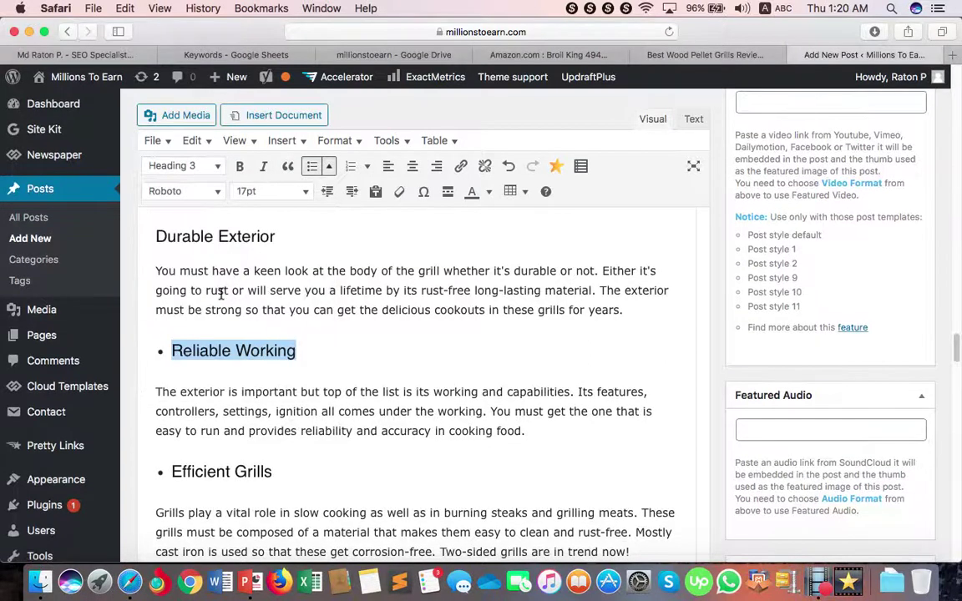
# Step: Make the "Durable Exterior" heading a bulleted item with its text set to Heading 3
pyautogui.click(158, 238)
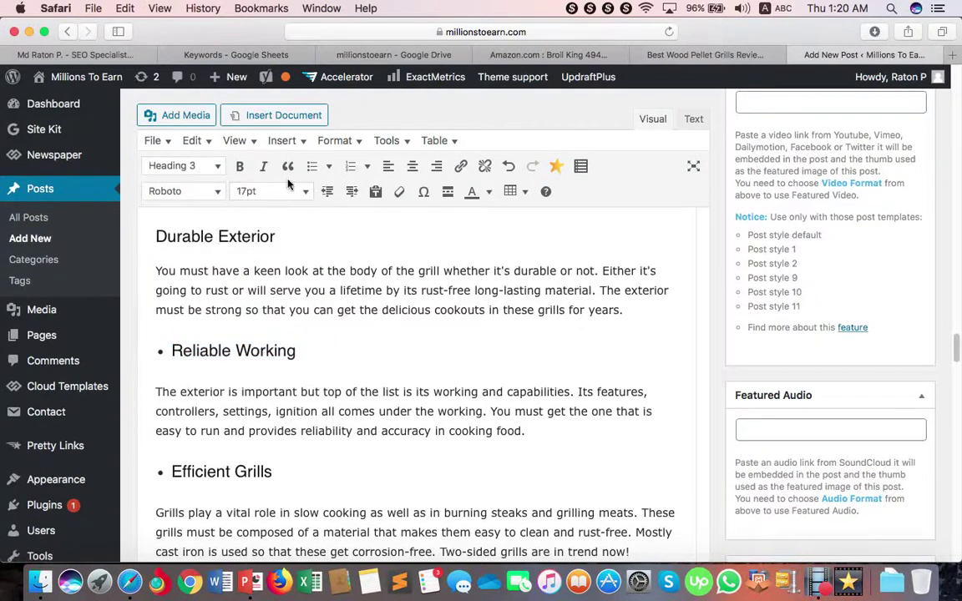
pyautogui.click(309, 167)
pyautogui.scroll(3, 250, 313)
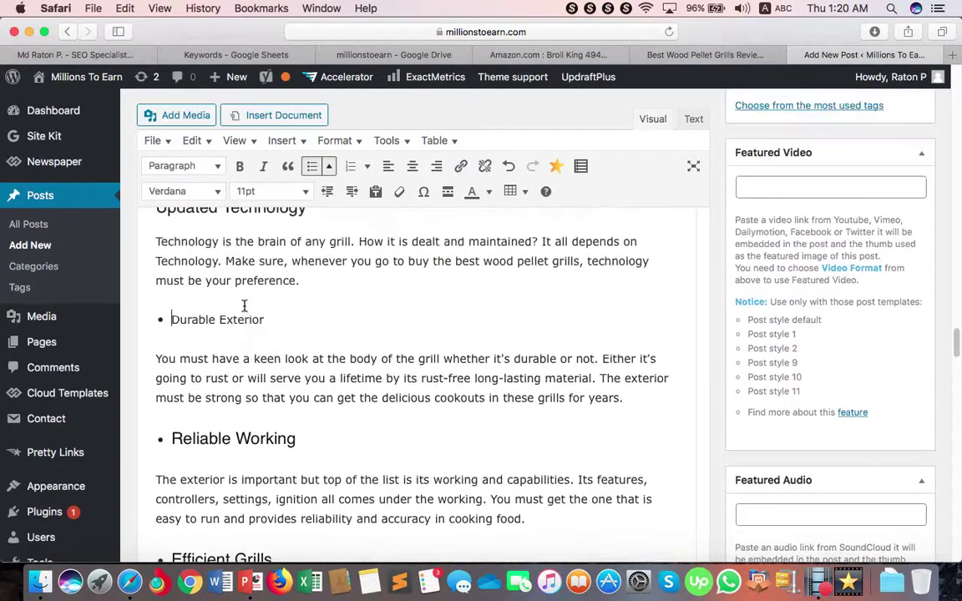
pyautogui.tripleClick(158, 317)
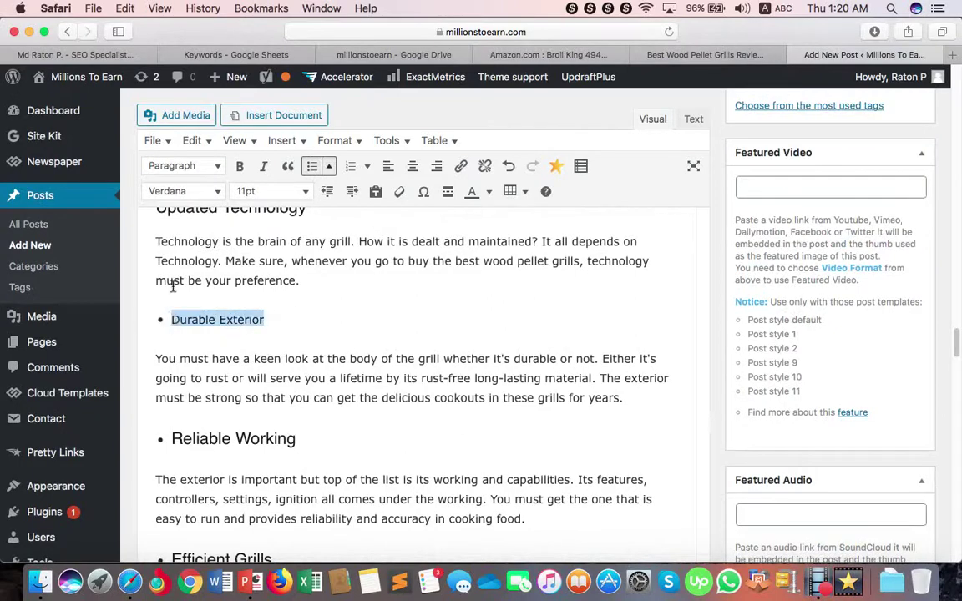
pyautogui.click(200, 169)
pyautogui.click(221, 286)
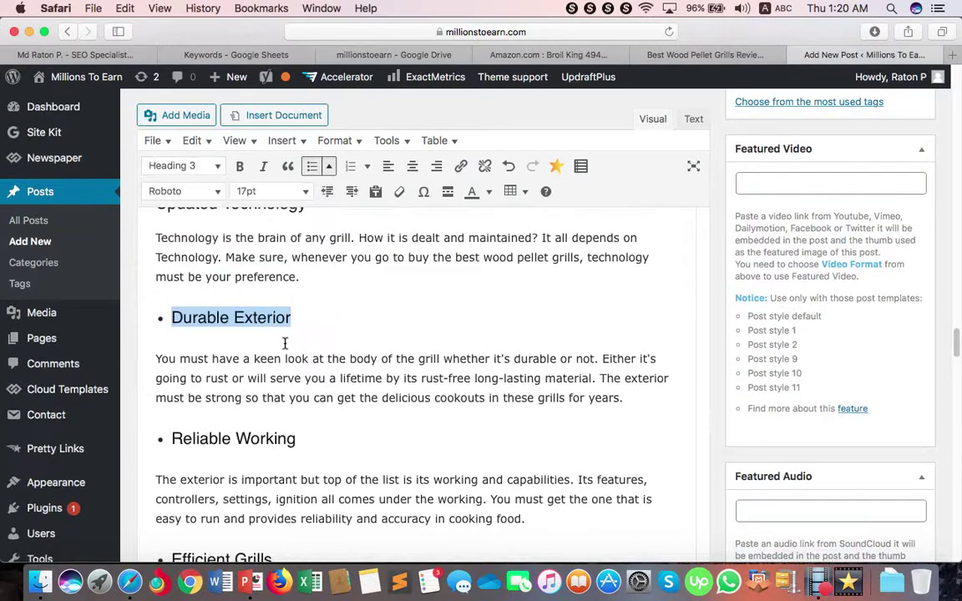
# Step: Add a bullet to the "Updated Technology" heading and restore its text to Heading 3
pyautogui.scroll(5, 284, 343)
pyautogui.click(150, 391)
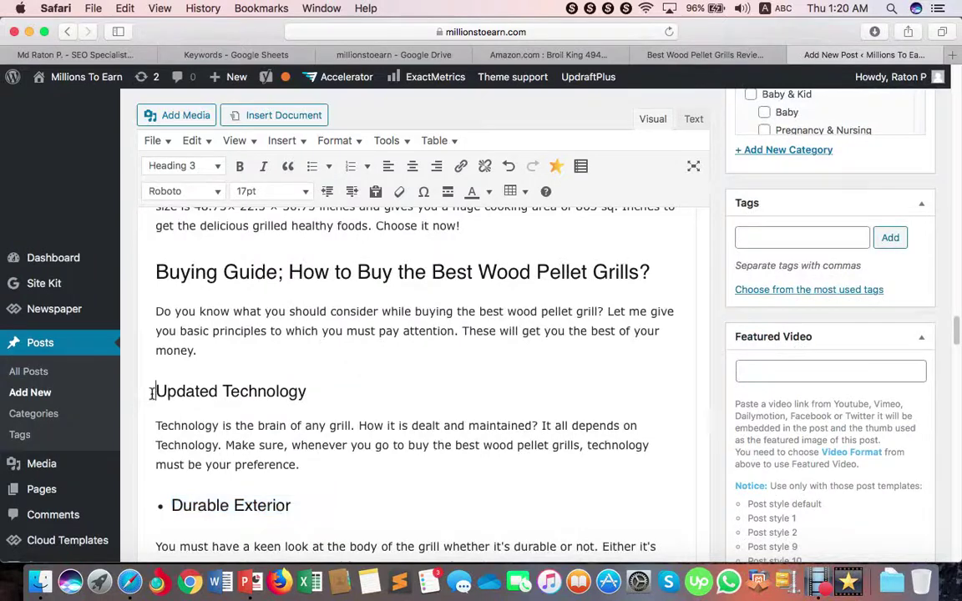
pyautogui.click(311, 166)
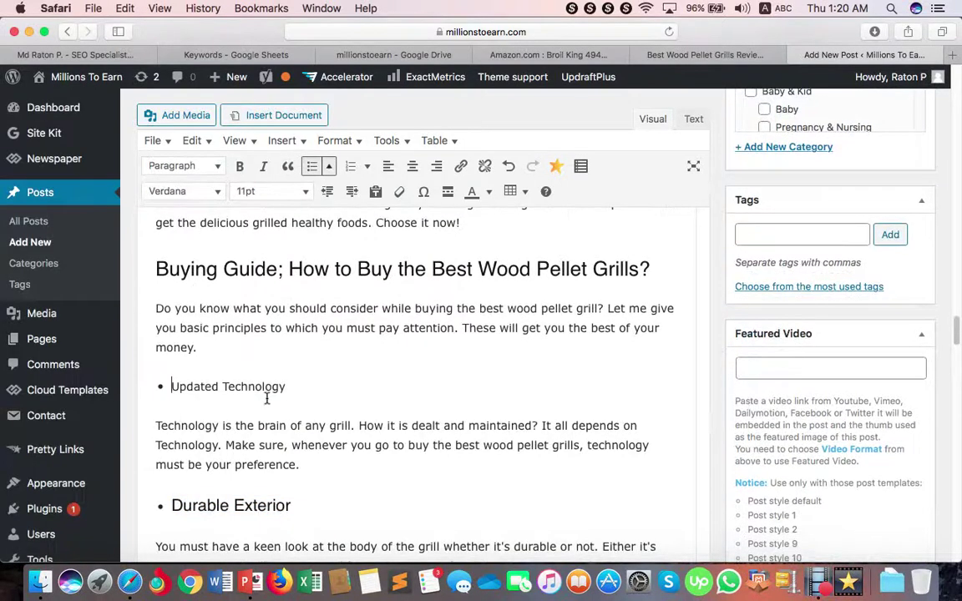
pyautogui.moveTo(286, 387); pyautogui.dragTo(165, 388)
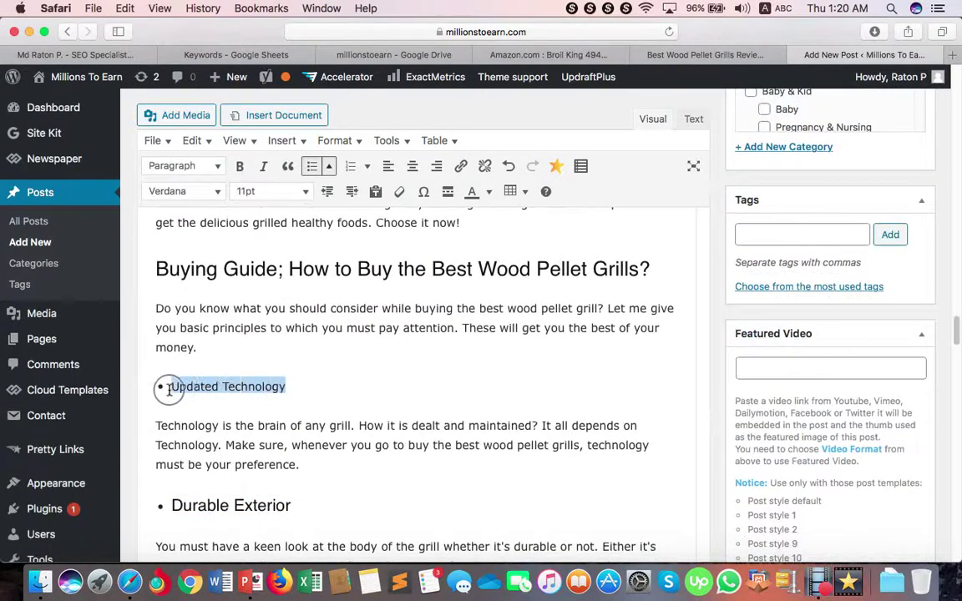
pyautogui.click(189, 170)
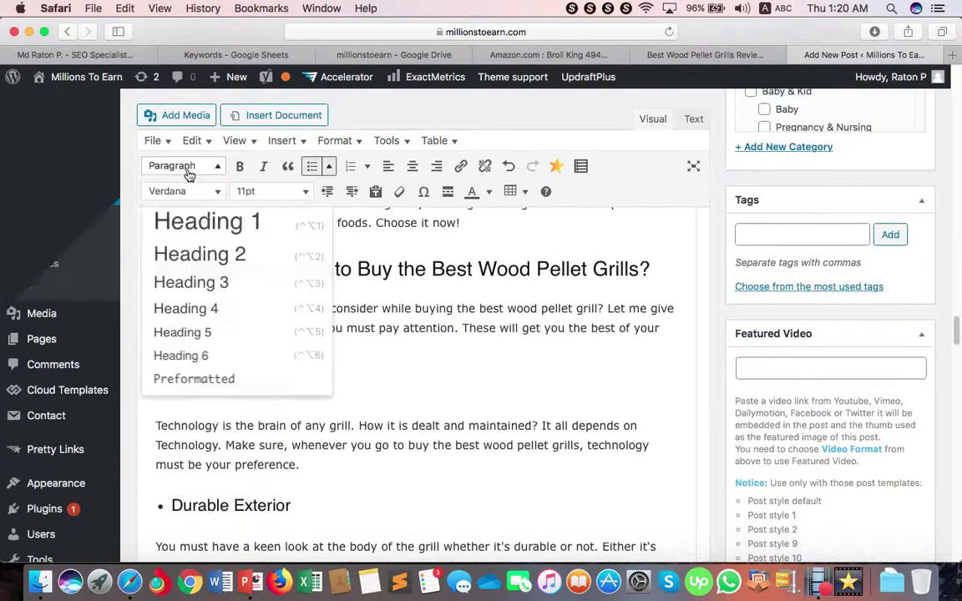
pyautogui.click(223, 283)
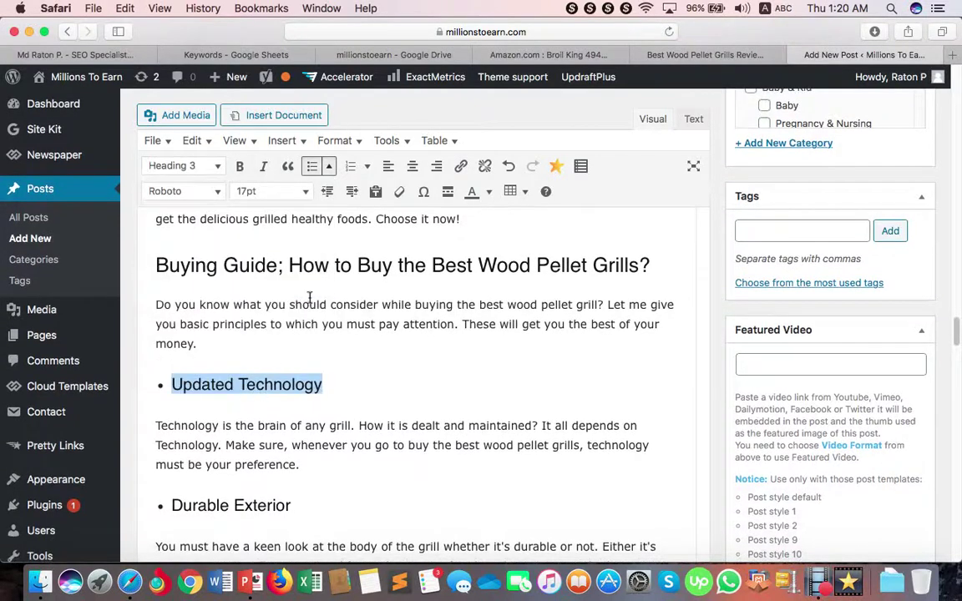
# Step: Review the article down to its conclusion, and examine the Yoast Google preview and SEO analysis problems
pyautogui.click(317, 268)
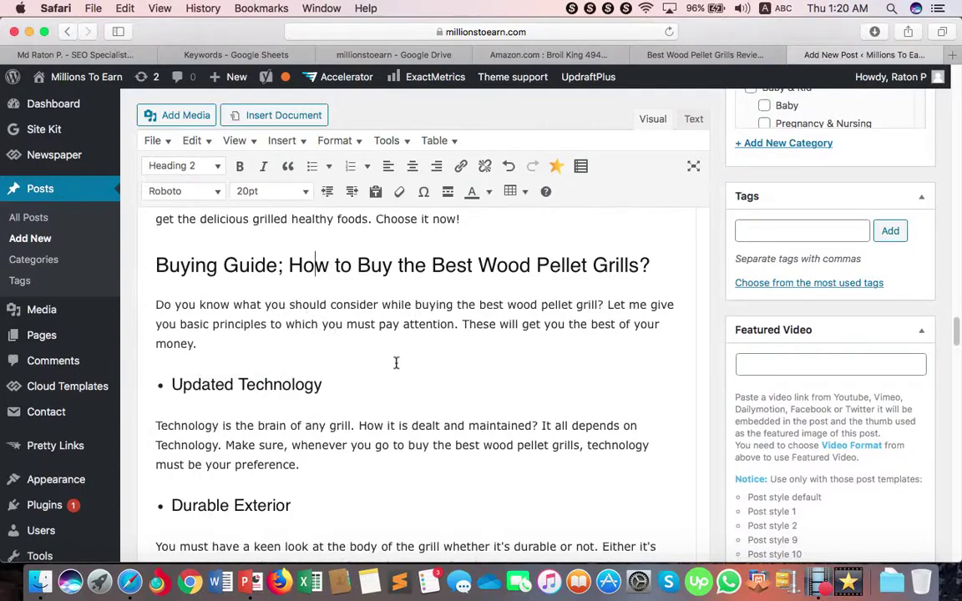
pyautogui.scroll(2, 396, 362)
pyautogui.scroll(-10, 396, 362)
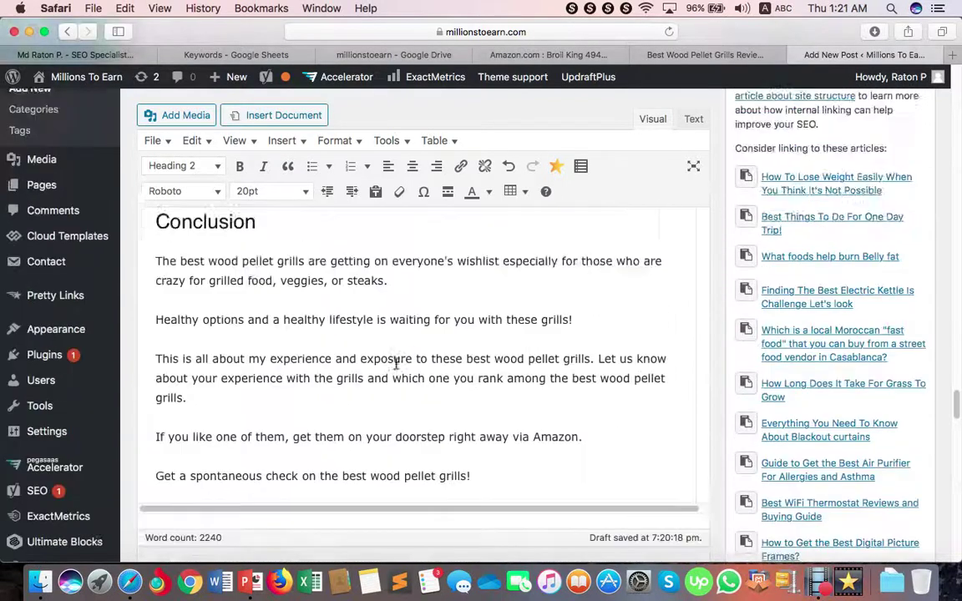
pyautogui.scroll(10, 396, 363)
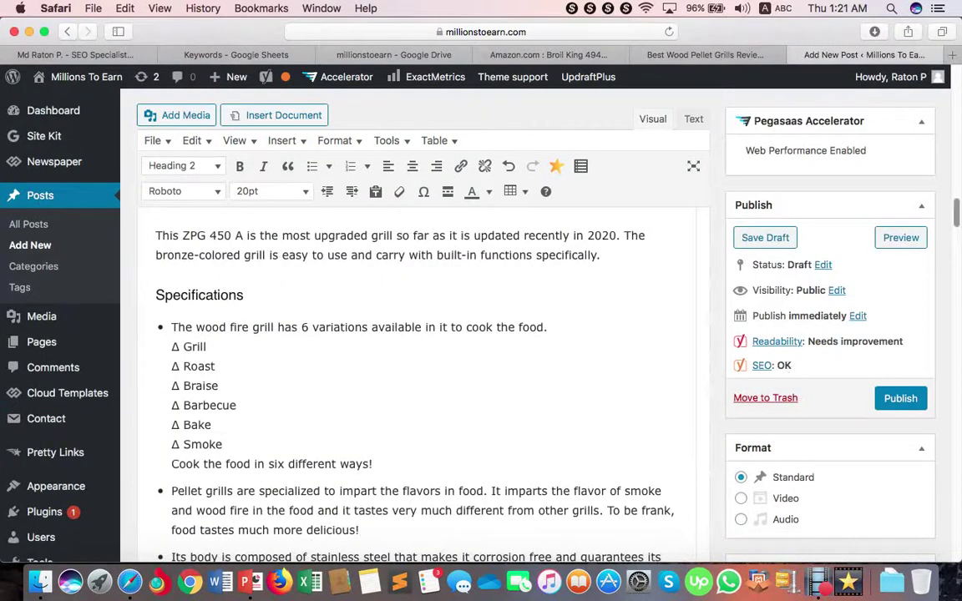
pyautogui.moveTo(958, 213); pyautogui.dragTo(956, 415)
pyautogui.moveTo(955, 470); pyautogui.dragTo(956, 501)
pyautogui.scroll(9, 436, 427)
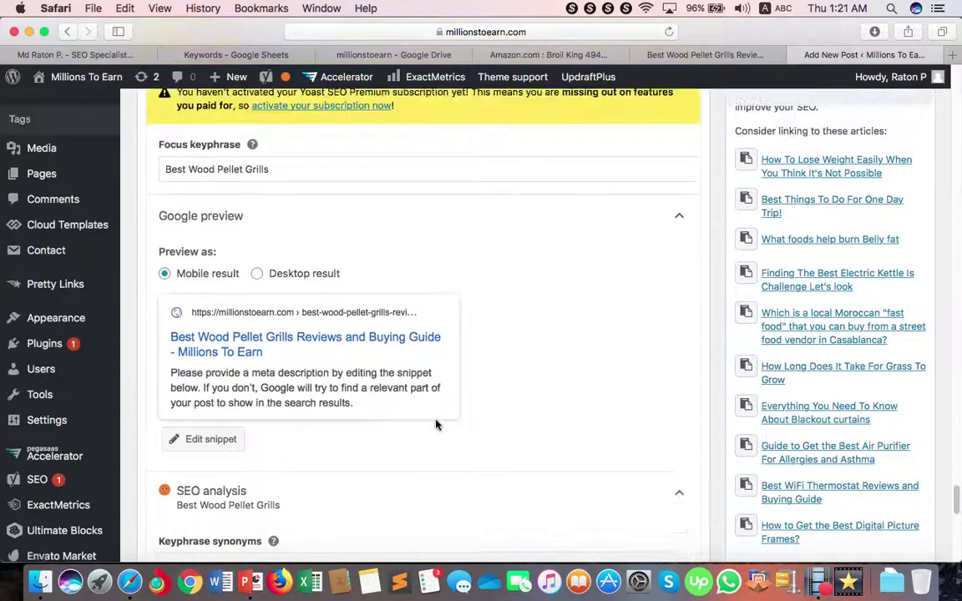
pyautogui.scroll(-7, 436, 424)
pyautogui.scroll(-3, 436, 422)
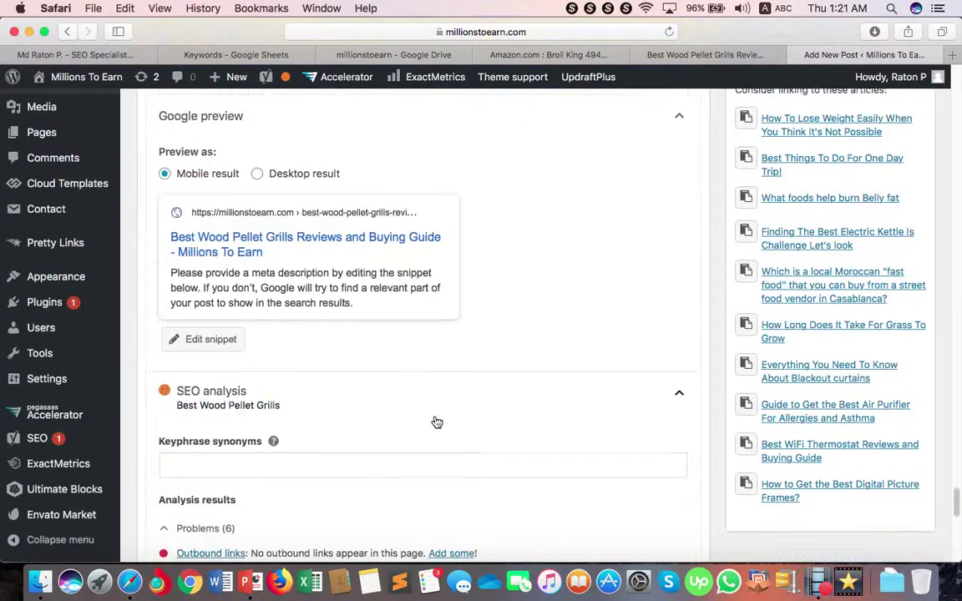
pyautogui.scroll(-3, 436, 422)
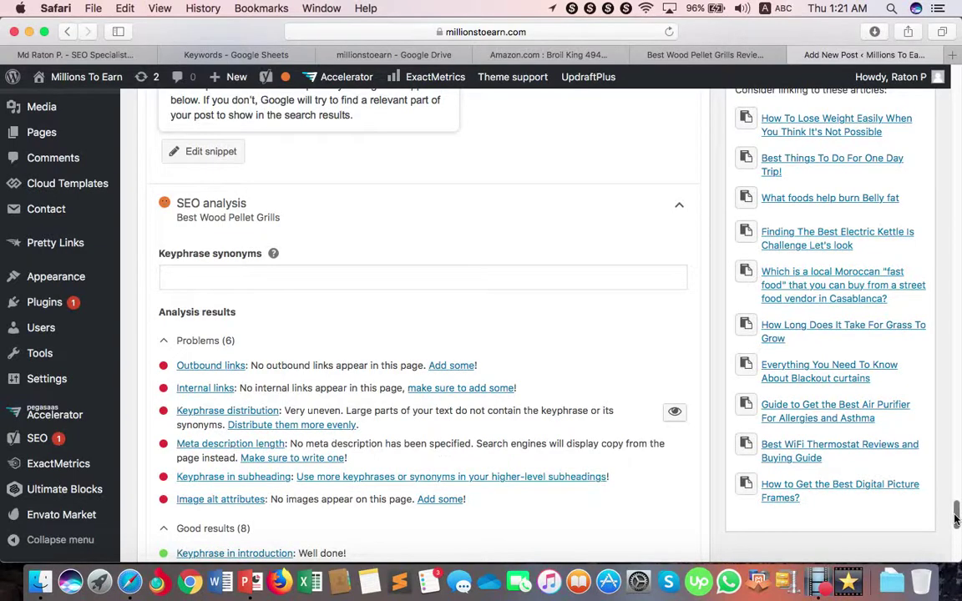
# Step: Reword the "Best Wood Pellet Grills" heading above the Weber review to "Our Top 4 Wood Pellet Grills"
pyautogui.moveTo(958, 516); pyautogui.dragTo(957, 339)
pyautogui.moveTo(956, 322); pyautogui.dragTo(957, 103)
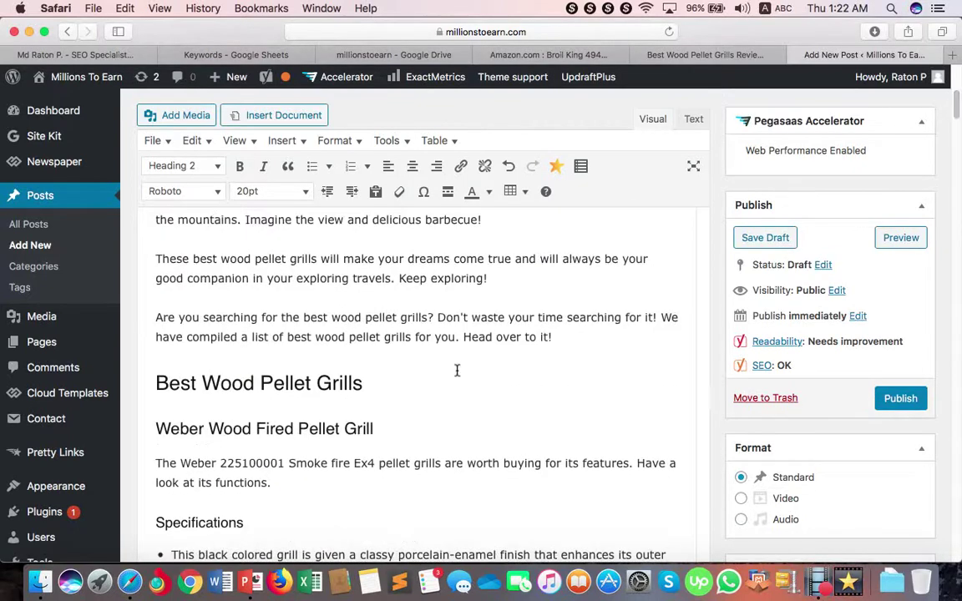
pyautogui.scroll(-5, 454, 373)
pyautogui.scroll(10, 454, 374)
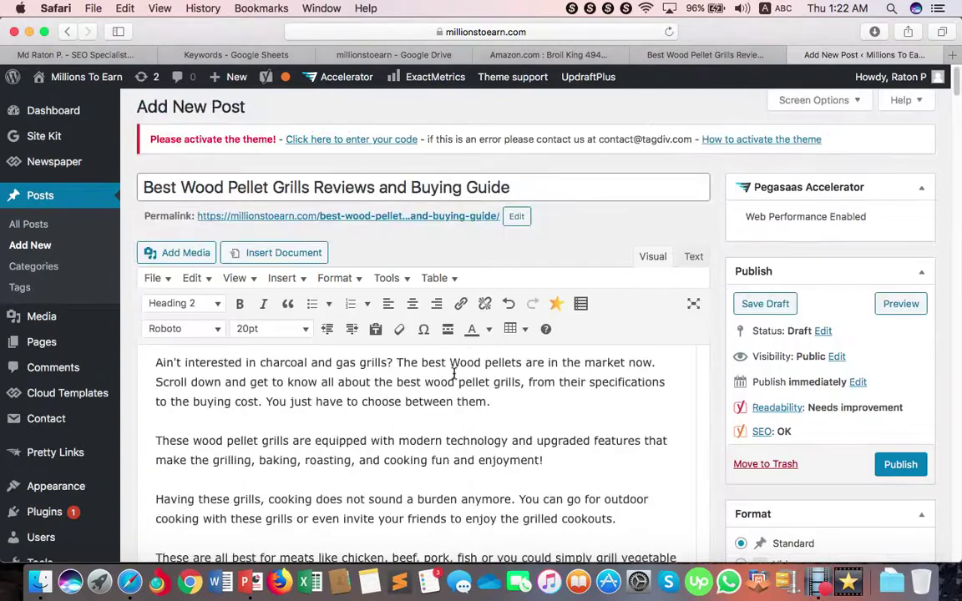
pyautogui.scroll(-10, 454, 373)
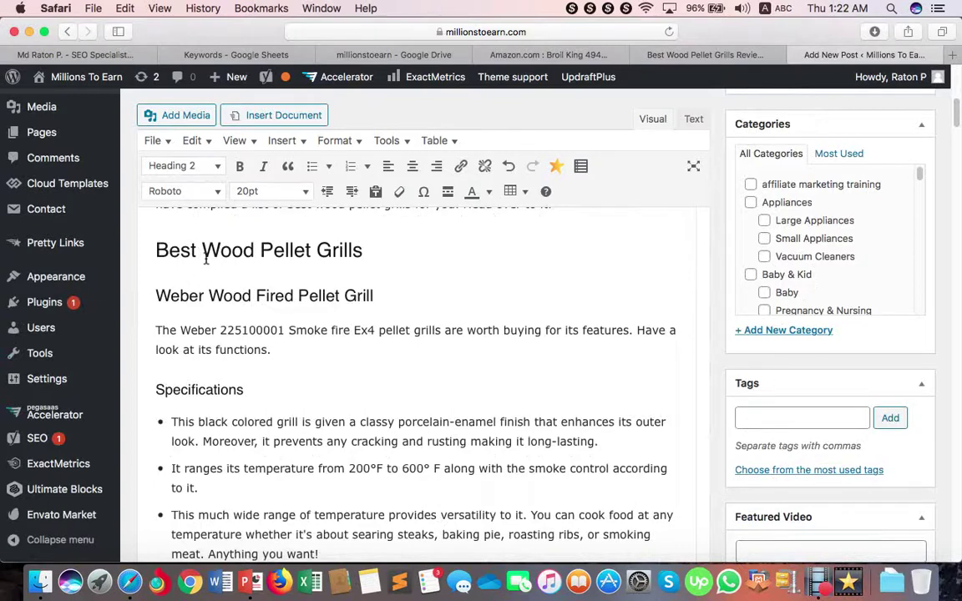
pyautogui.click(158, 254)
pyautogui.write('Our')
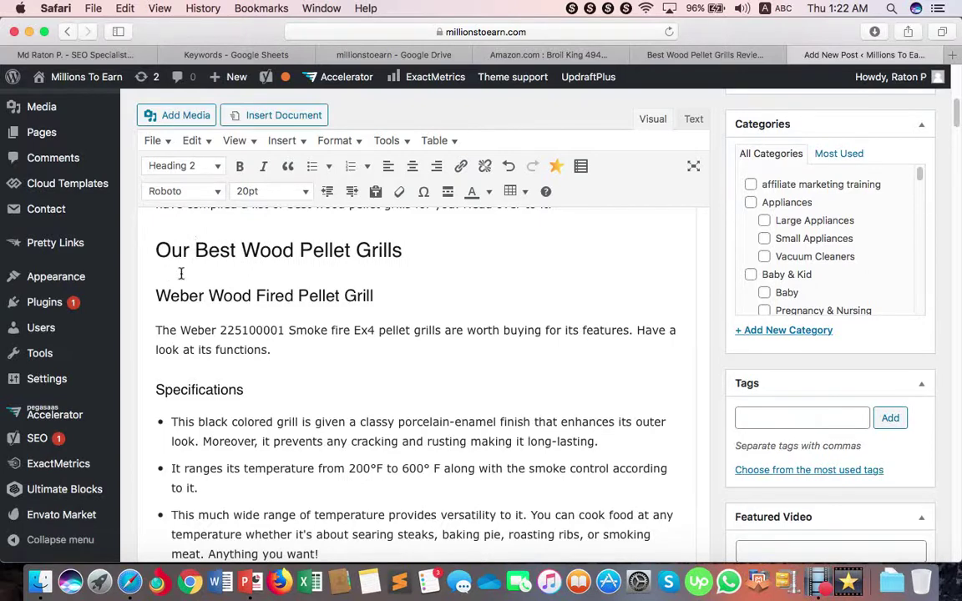
pyautogui.click(208, 250)
pyautogui.doubleClick(201, 250)
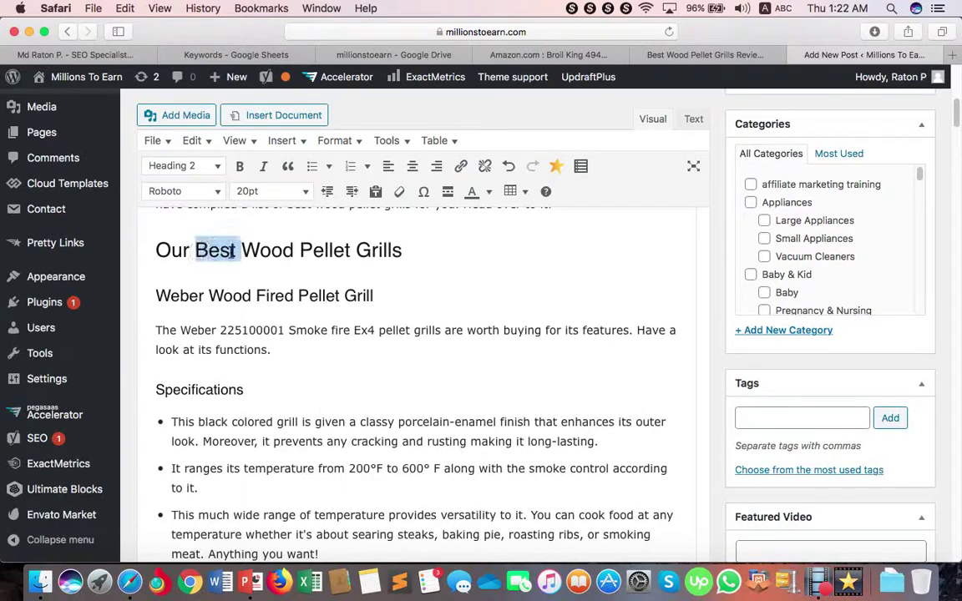
pyautogui.press('BackSpace')
pyautogui.write('Top ')
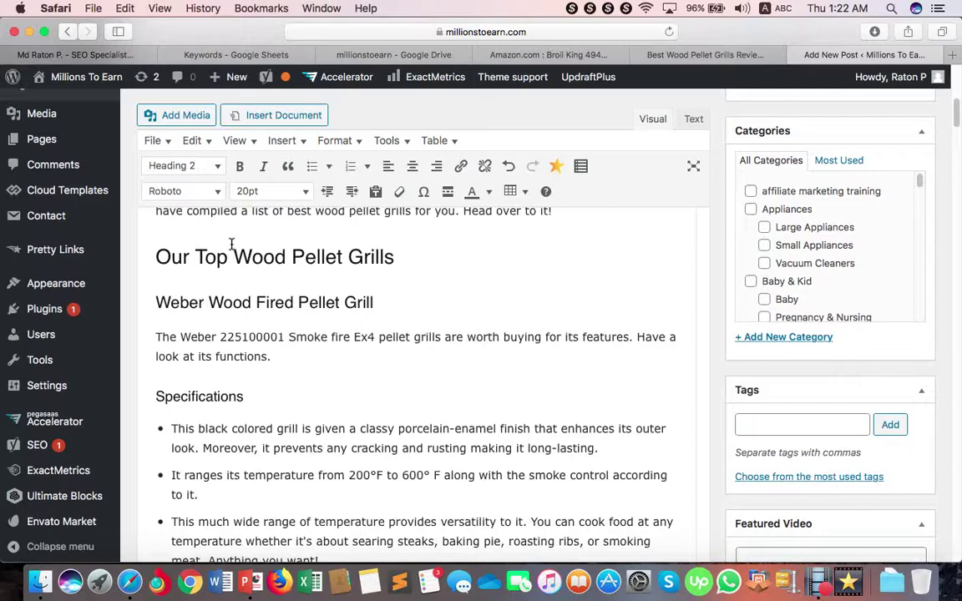
pyautogui.write('4')
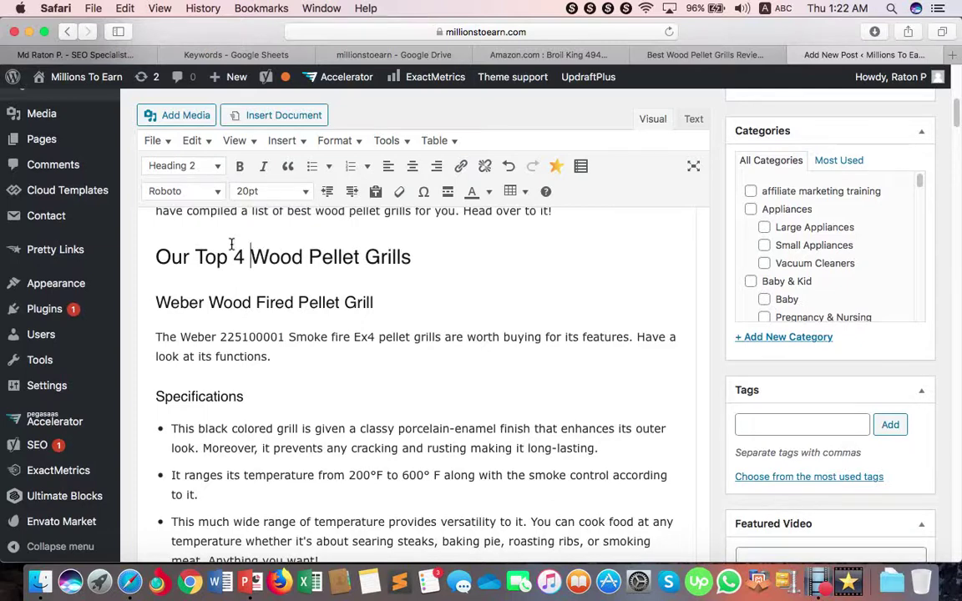
# Step: Insert a table with four columns and five rows on a new line below the "Our Top 4 Wood Pellet Grills" heading
pyautogui.moveTo(417, 258); pyautogui.dragTo(154, 255)
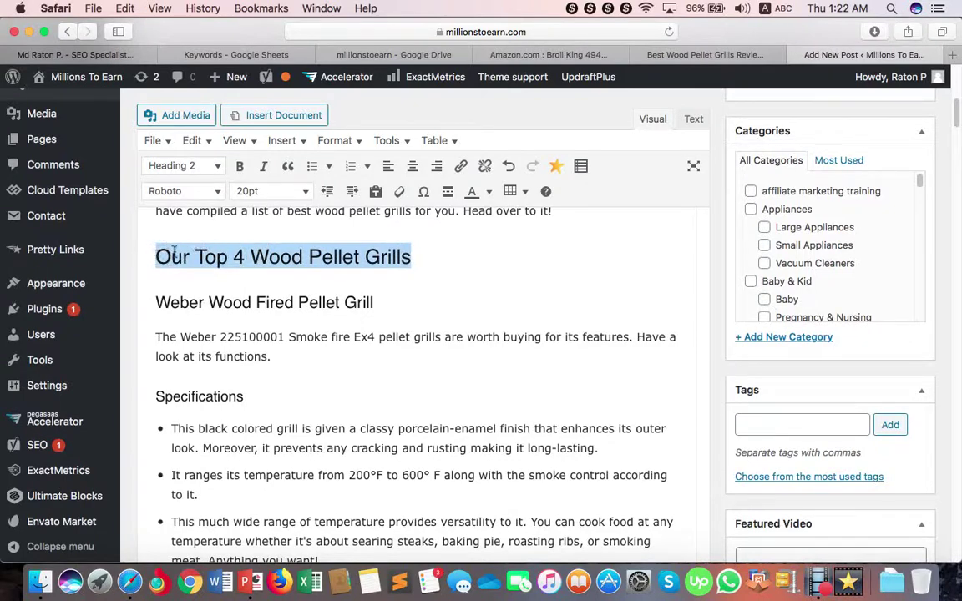
pyautogui.click(422, 265)
pyautogui.press('Return')
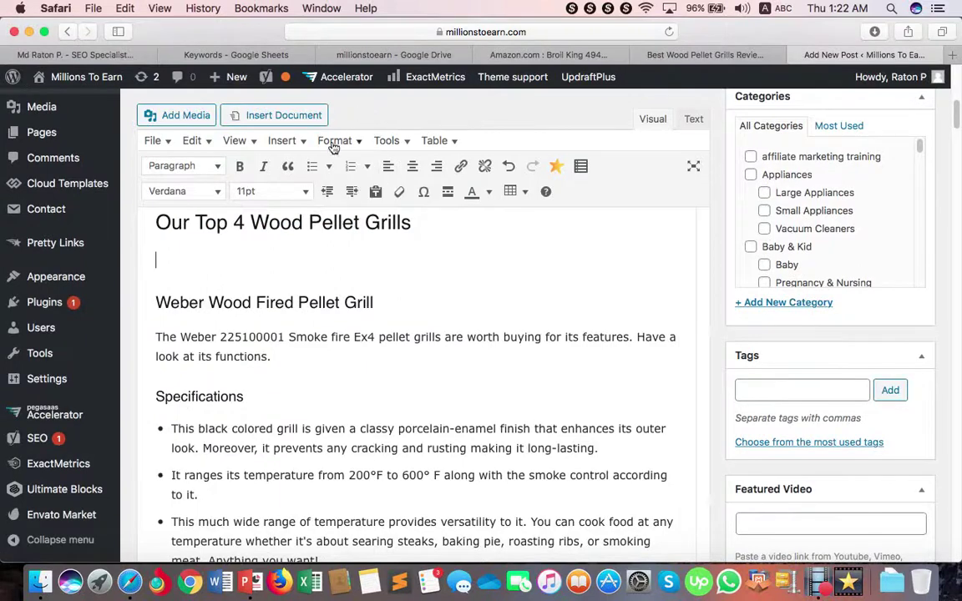
pyautogui.click(288, 142)
pyautogui.moveTo(302, 212)
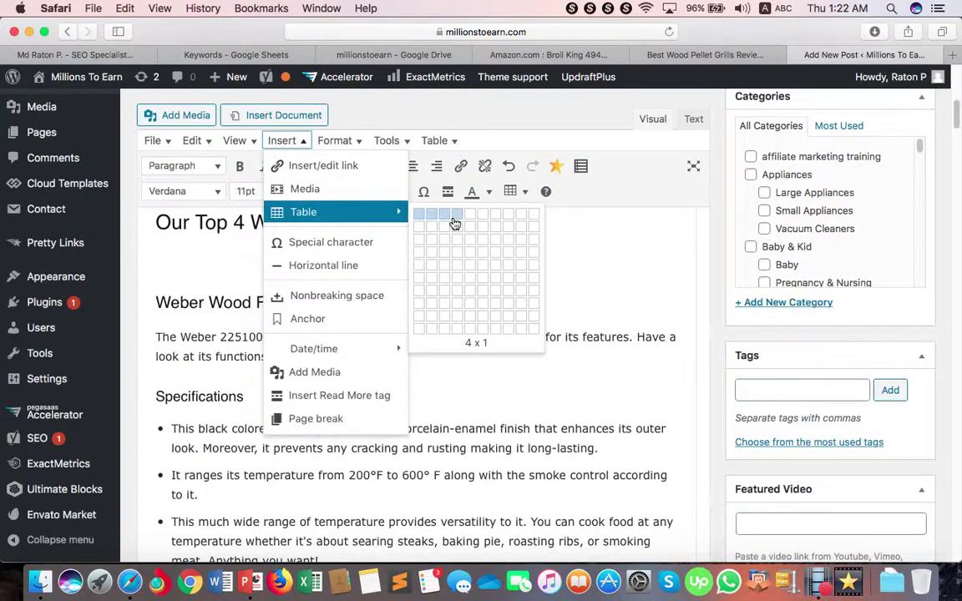
pyautogui.click(460, 269)
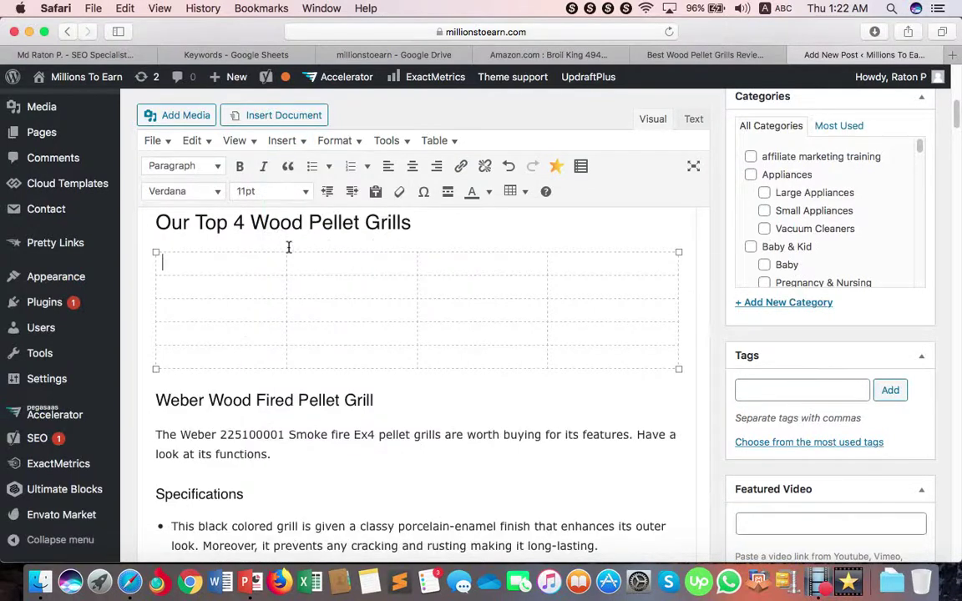
# Step: Copy "Wood Pellet Grills" from the heading into the second cell of the table's first row
pyautogui.moveTo(251, 222); pyautogui.dragTo(406, 225)
pyautogui.press('super+c')
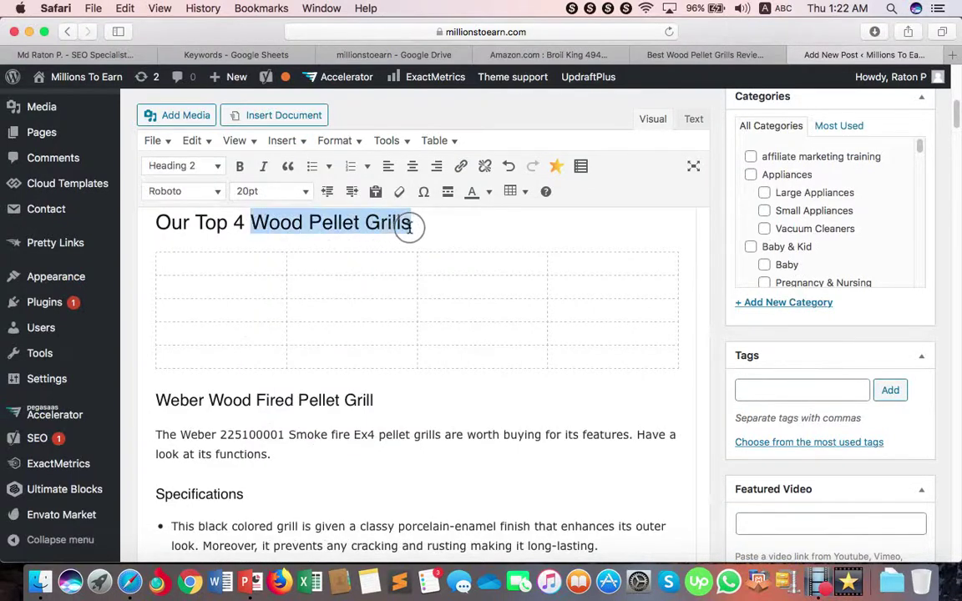
pyautogui.click(348, 264)
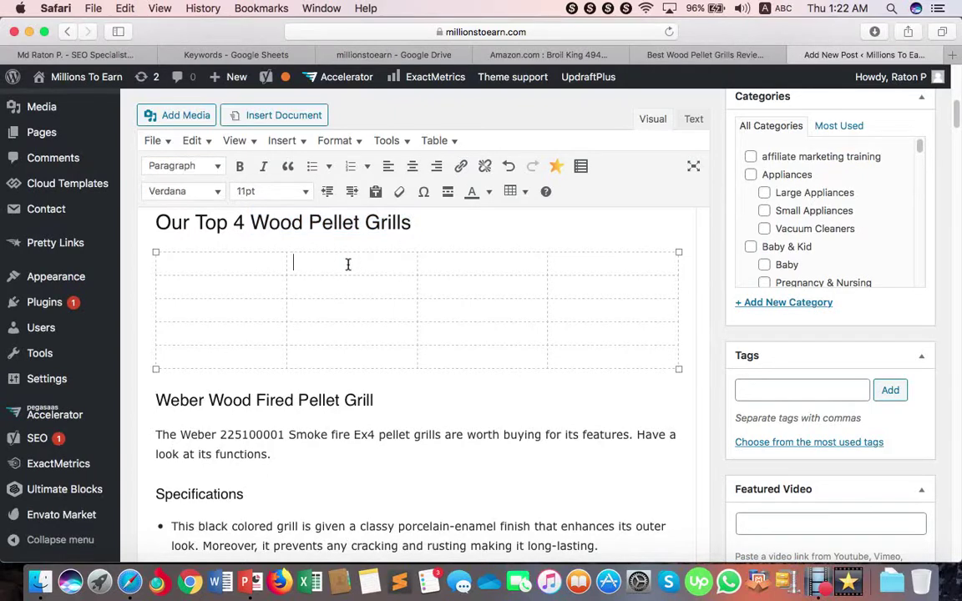
pyautogui.press('super+v')
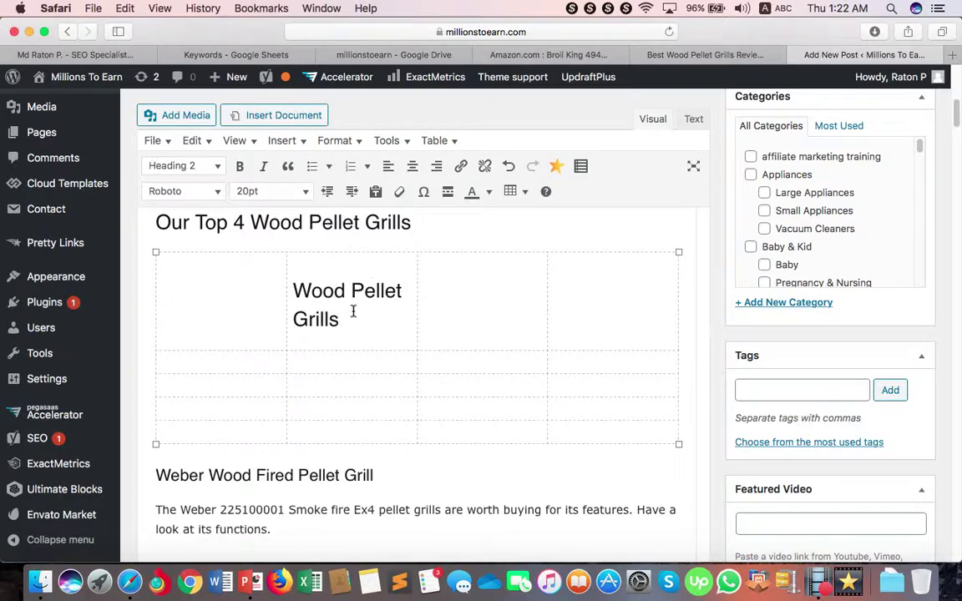
# Step: Undo the heading-styled paste and fill the table's header row with plain "Wood Pellet Grills", "Feature" and "Price" from the second column on
pyautogui.press('super+z')
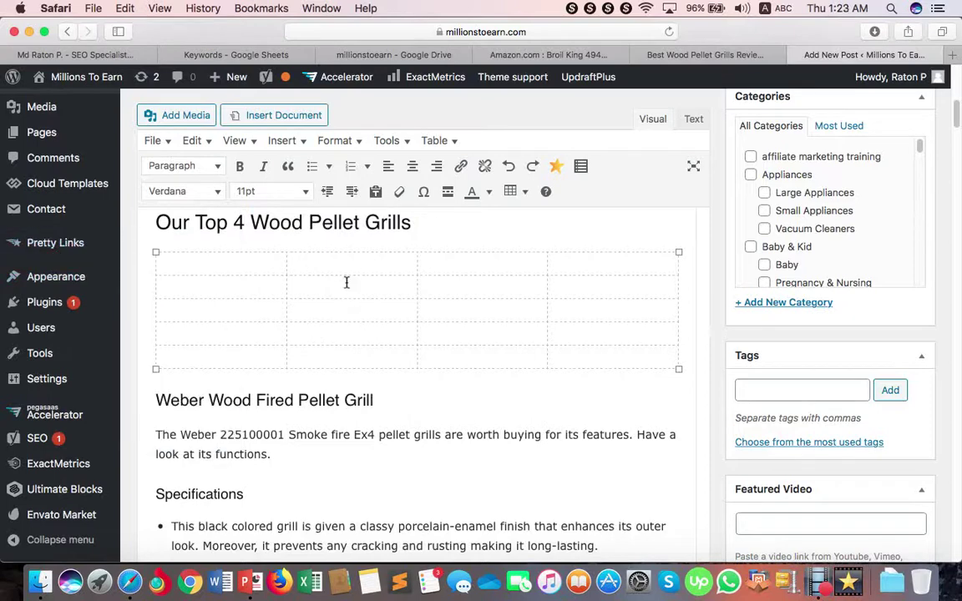
pyautogui.rightClick(348, 266)
pyautogui.click(378, 303)
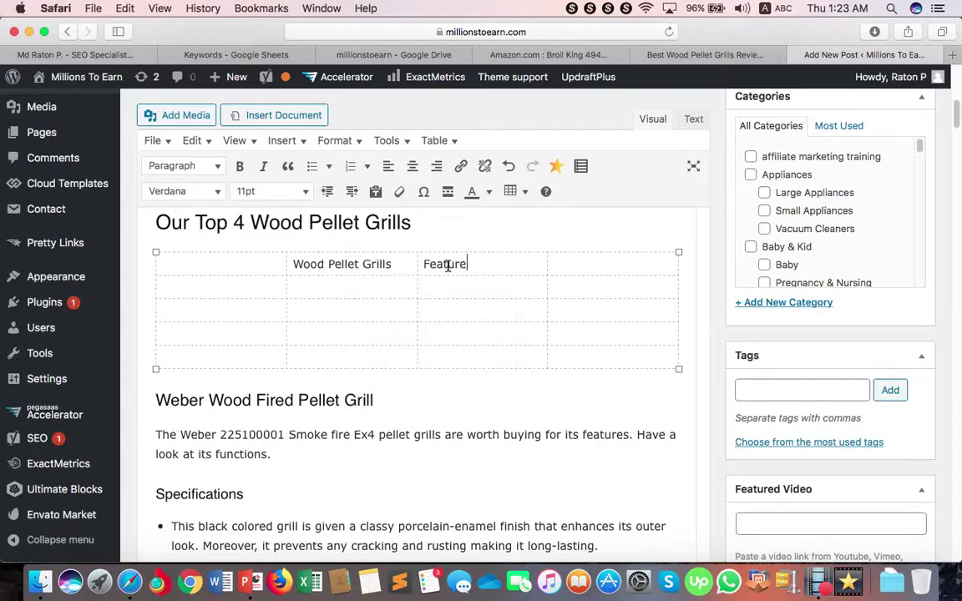
pyautogui.click(447, 266)
pyautogui.write('Feature')
pyautogui.click(578, 264)
pyautogui.write('Price')
# Step: Enter "Check Amazon Price" in the cell directly below the Price header, correcting the misspelled "Amazon"
pyautogui.write('Check Amaozn')
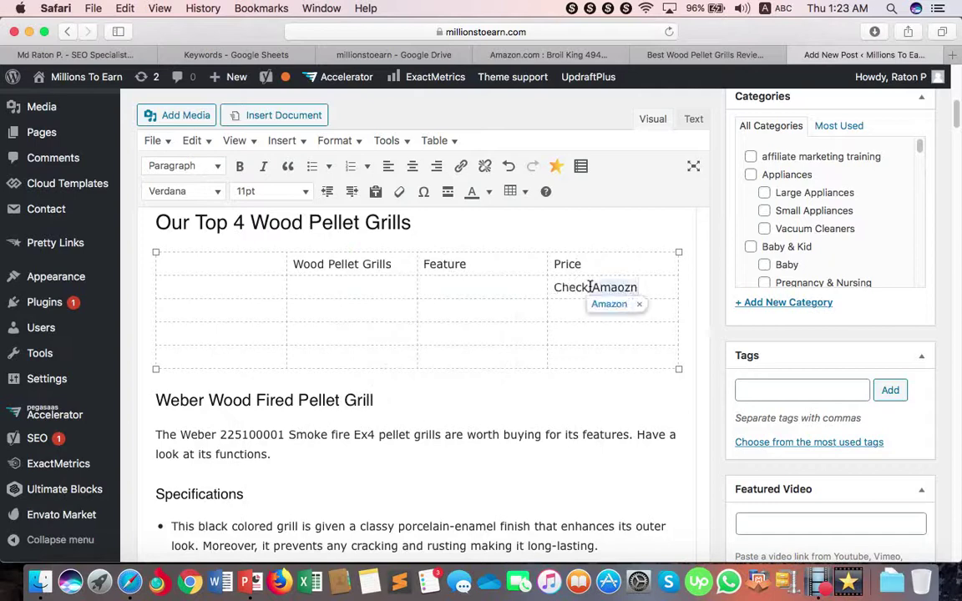
pyautogui.press('BackSpace')
pyautogui.press('BackSpace')
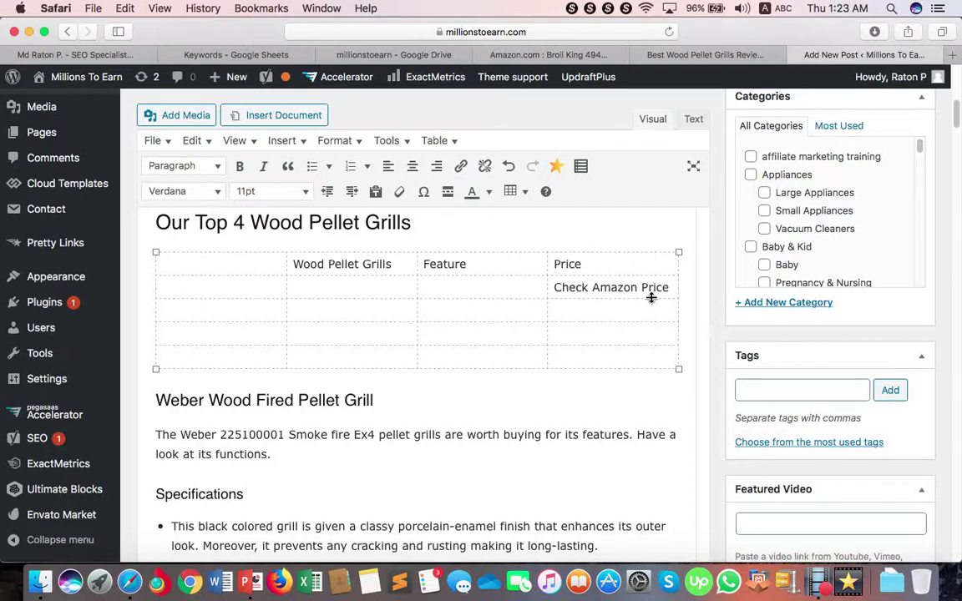
# Step: Copy "Check Amazon Price" into the three remaining rows of the Price column
pyautogui.moveTo(667, 287); pyautogui.dragTo(554, 287)
pyautogui.press('super+c')
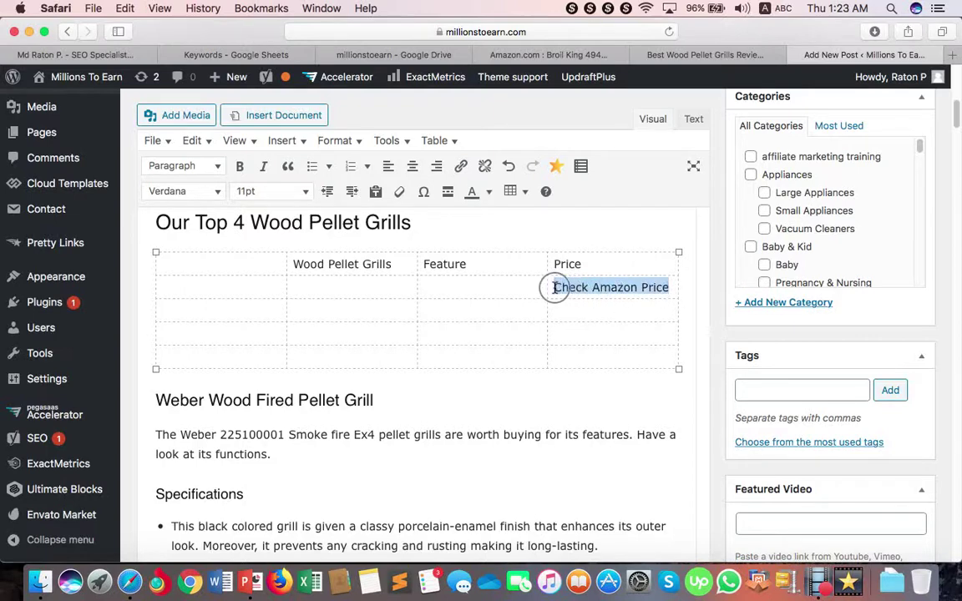
pyautogui.click(584, 314)
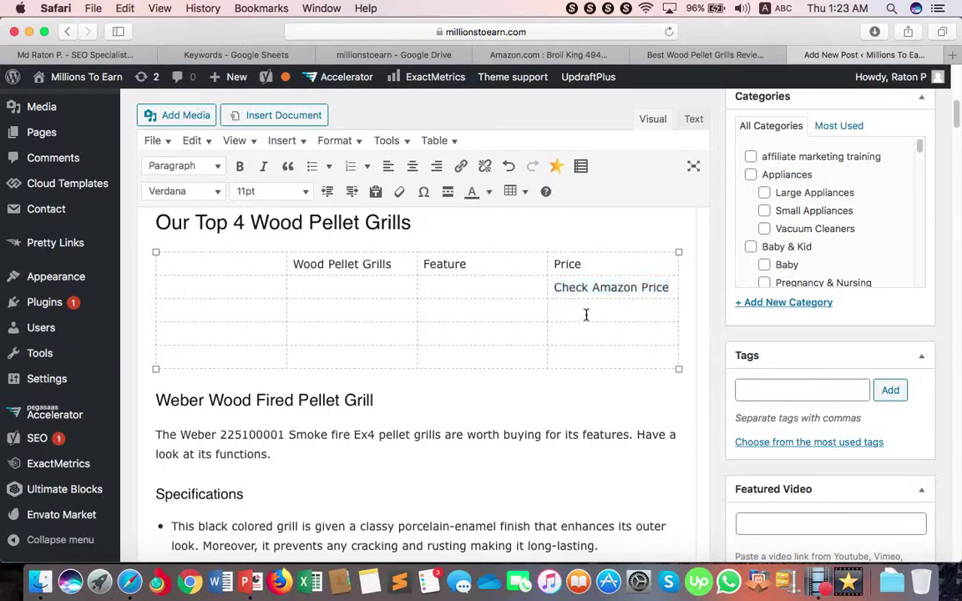
pyautogui.press('super+v')
pyautogui.click(588, 334)
pyautogui.press('super+v')
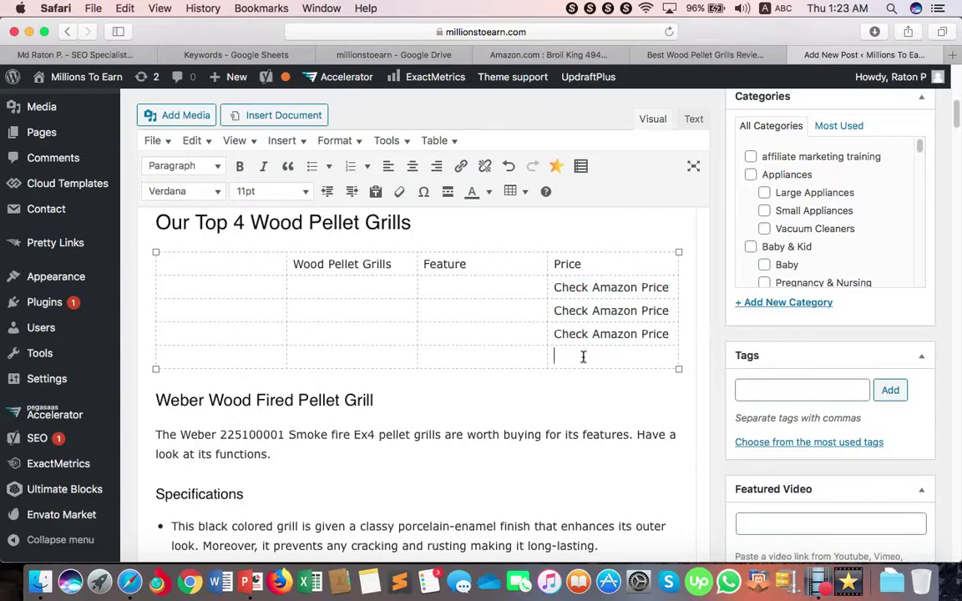
pyautogui.click(583, 357)
pyautogui.press('super+v')
# Step: Switch to the article in Google Docs and copy its "Best Wood Pellet Grills" heading above the Weber review
pyautogui.click(463, 285)
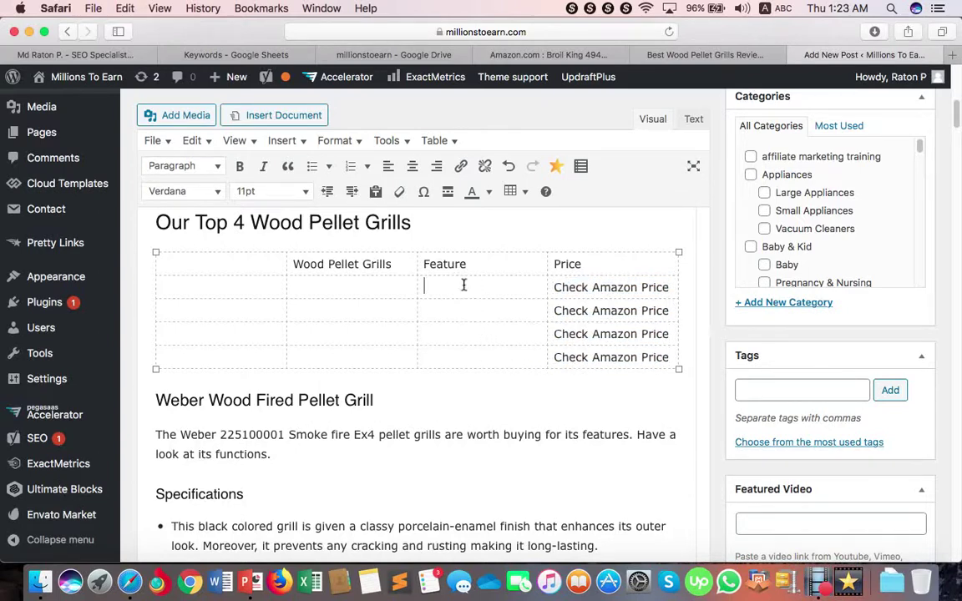
pyautogui.click(367, 293)
pyautogui.click(648, 54)
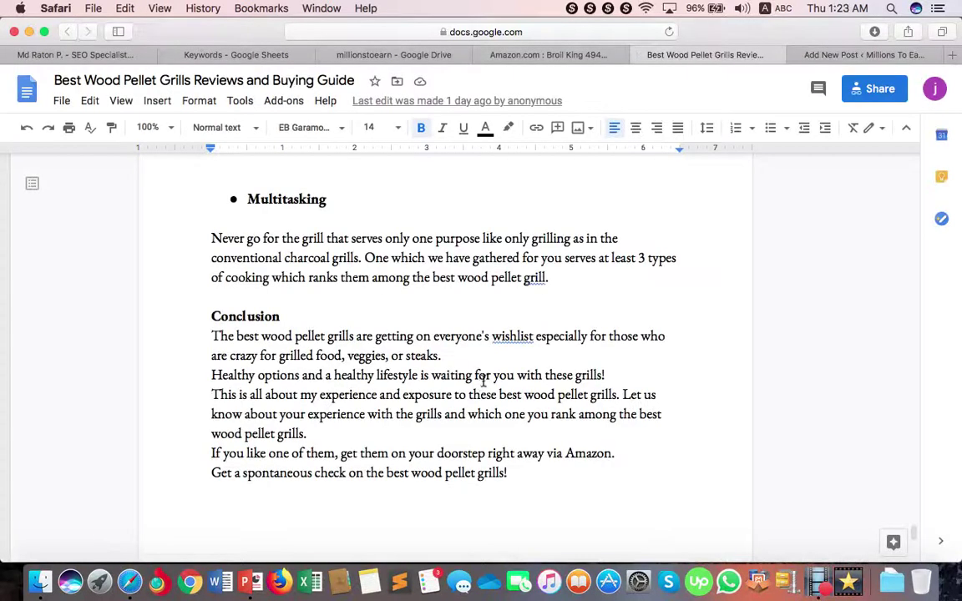
pyautogui.scroll(20, 483, 381)
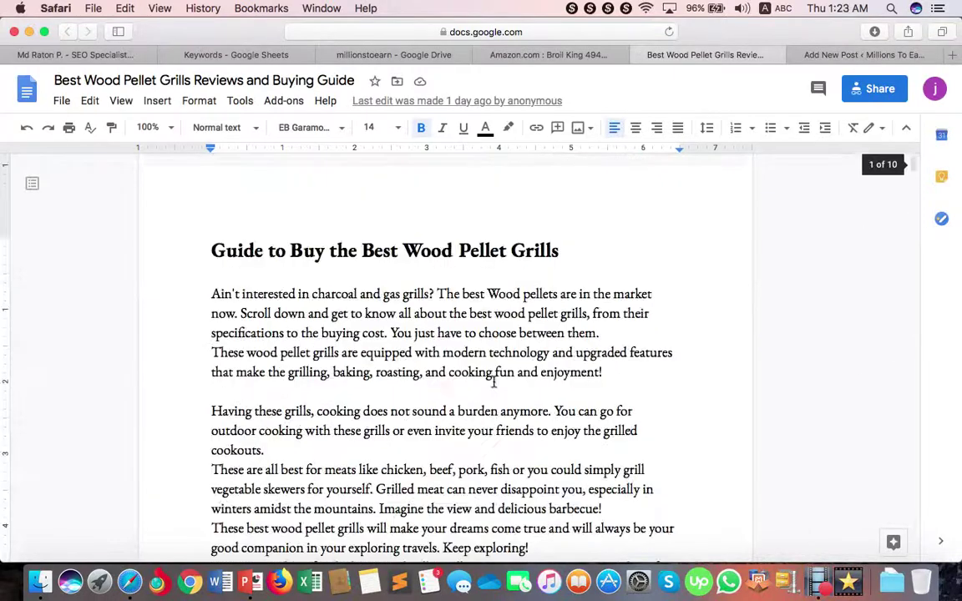
pyautogui.scroll(-10, 494, 381)
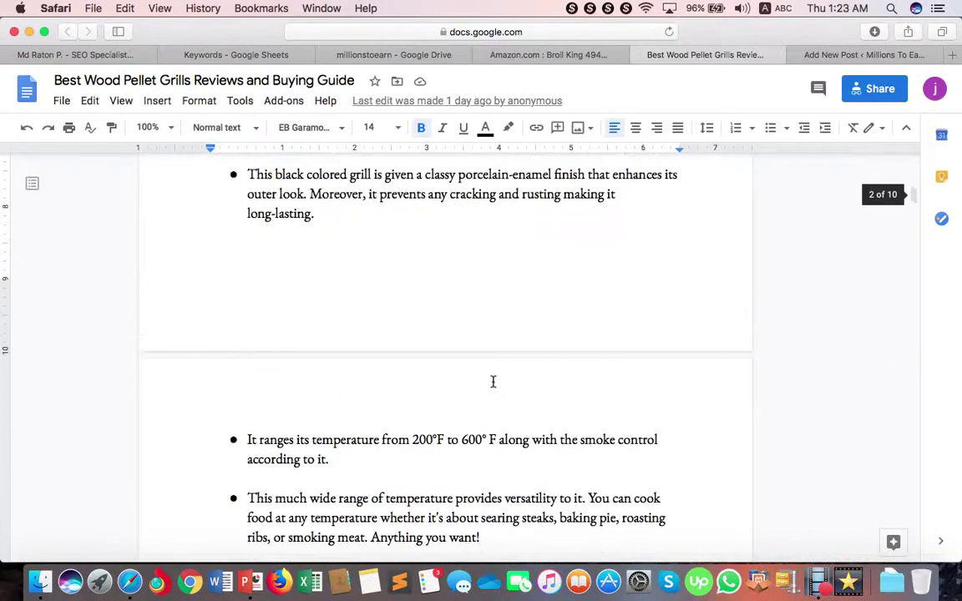
pyautogui.scroll(3, 493, 382)
pyautogui.click(242, 244)
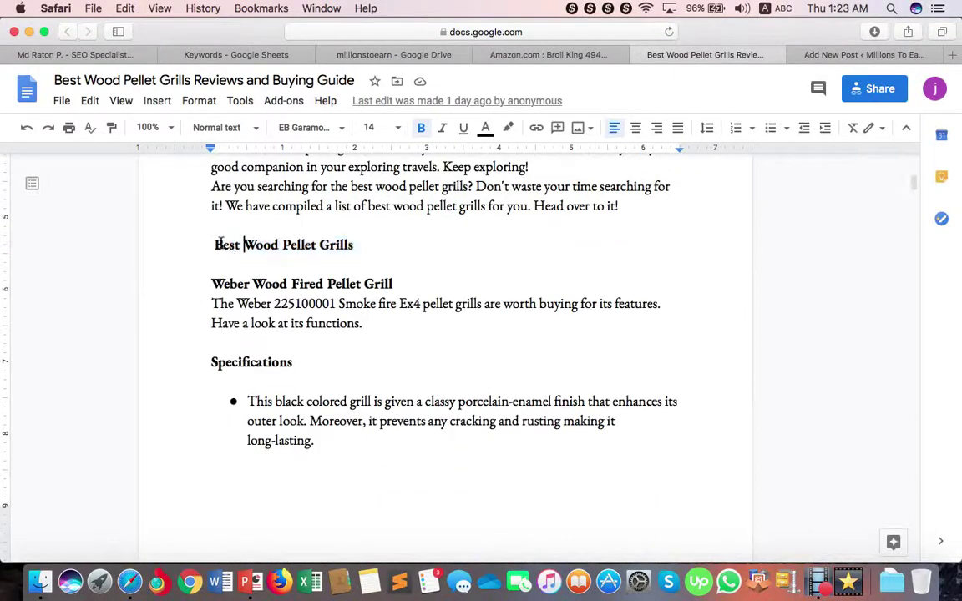
pyautogui.moveTo(204, 244); pyautogui.dragTo(354, 245)
pyautogui.press('super+c')
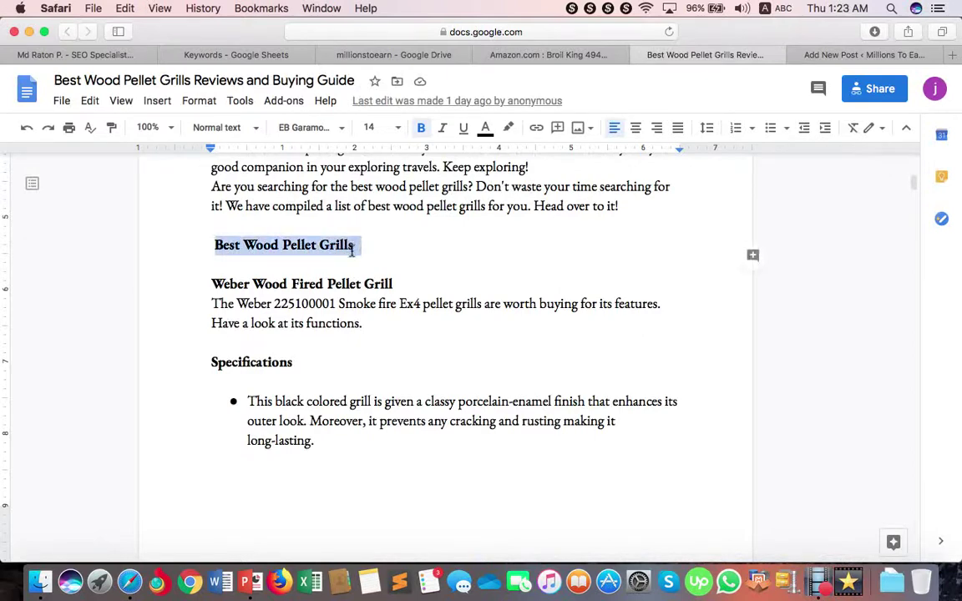
# Step: Return to the WordPress post, paste "Best Wood Pellet Grills" below the table's Wood Pellet Grills header, and remove extra blank lines in the cell
pyautogui.click(848, 57)
pyautogui.rightClick(335, 288)
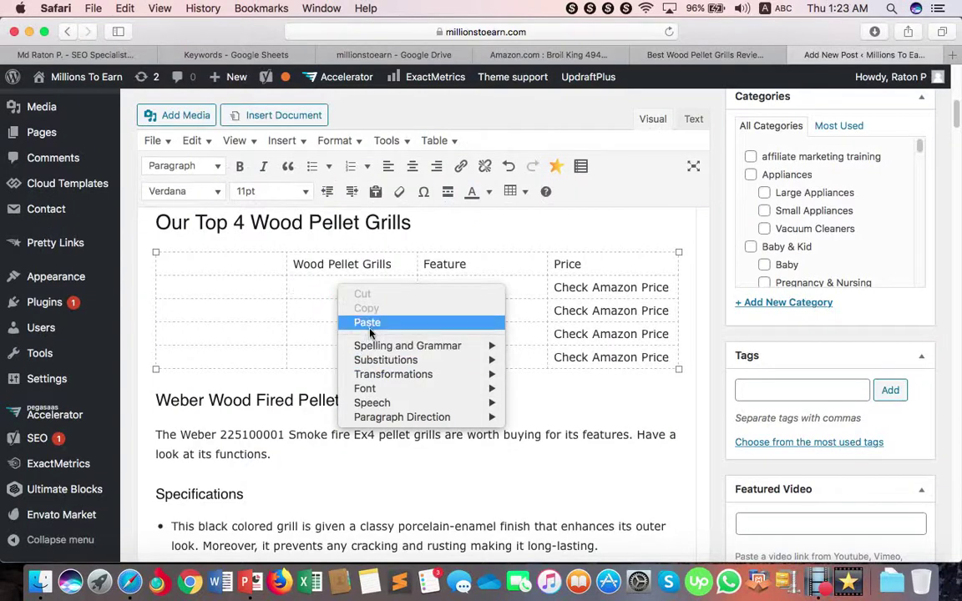
pyautogui.click(369, 324)
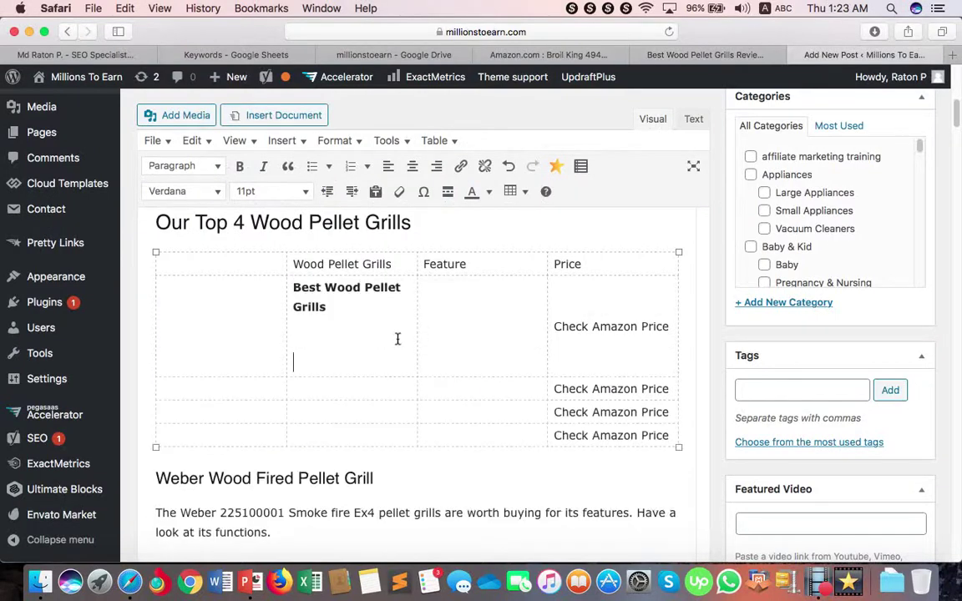
pyautogui.press('BackSpace')
pyautogui.press('BackSpace')
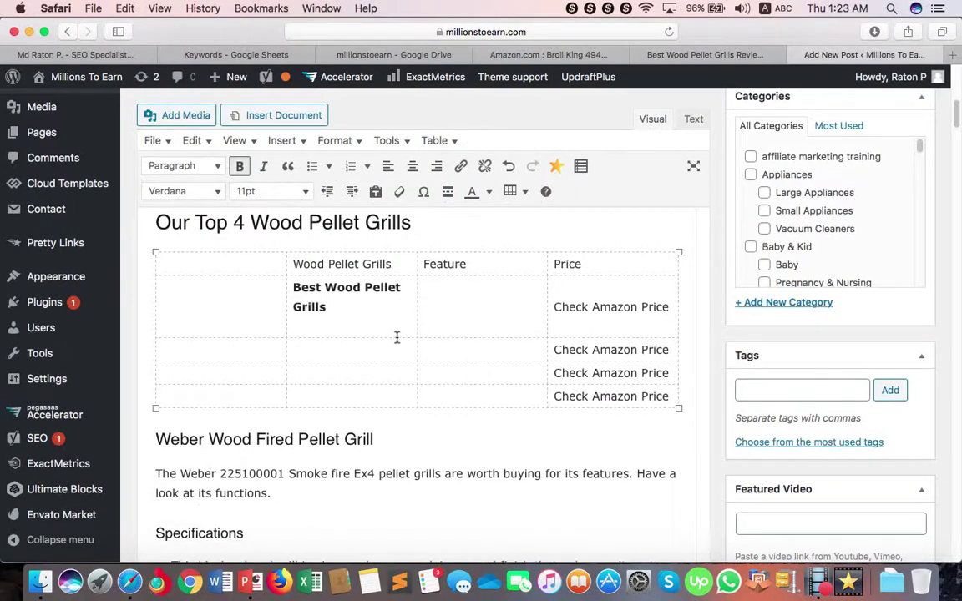
# Step: Copy the bold "Best Wood Pellet Grills" text from the table's second row
pyautogui.moveTo(329, 319); pyautogui.dragTo(294, 288)
pyautogui.press('super+c')
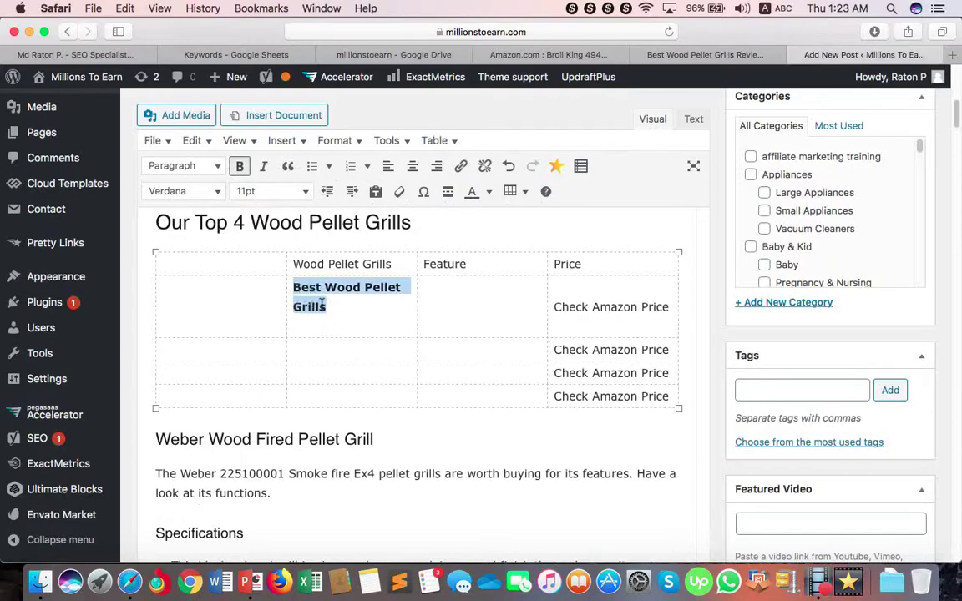
# Step: Delete the bold "Best Wood Pellet Grills" text and its leftover blank line from the table's first product cell
pyautogui.press('BackSpace')
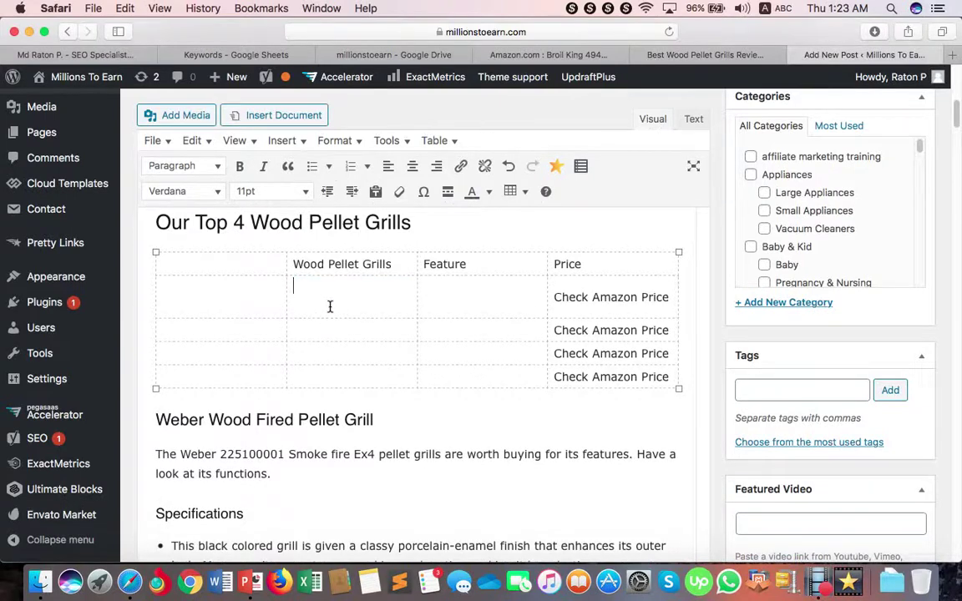
pyautogui.press('BackSpace')
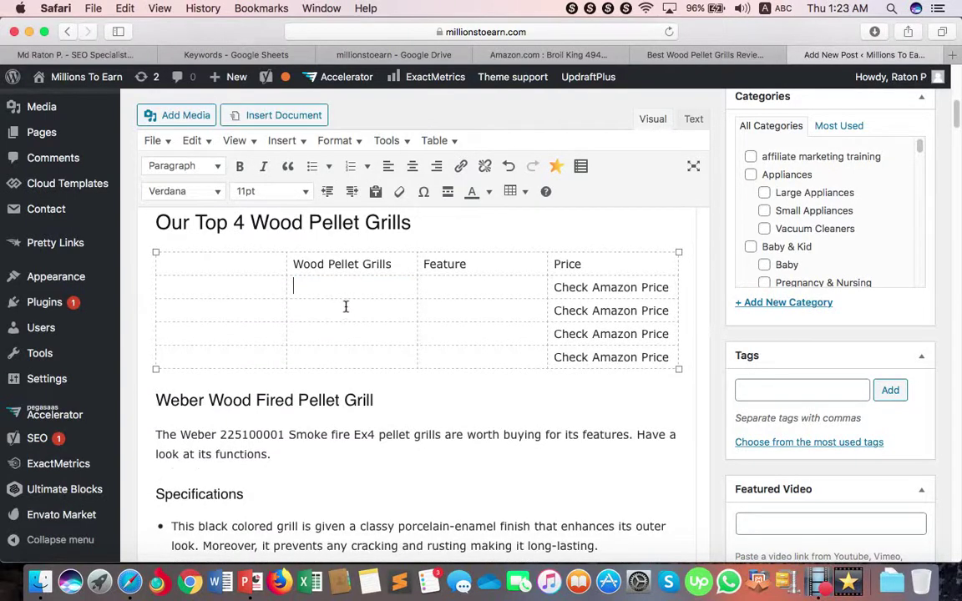
# Step: Try pasting the copied heading into the first product cell under Wood Pellet Grills, and undo the paste
pyautogui.rightClick(350, 288)
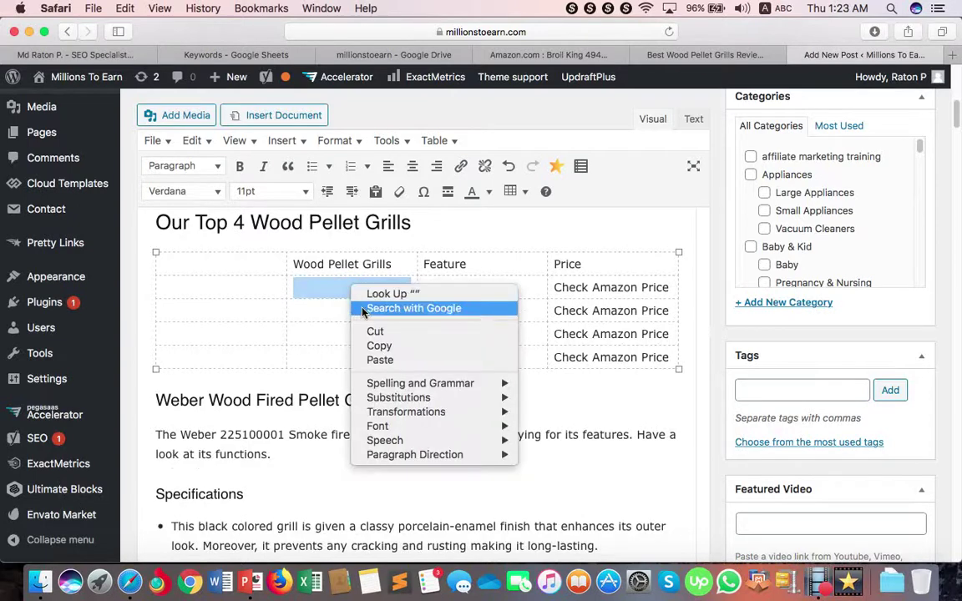
pyautogui.click(331, 297)
pyautogui.click(338, 295)
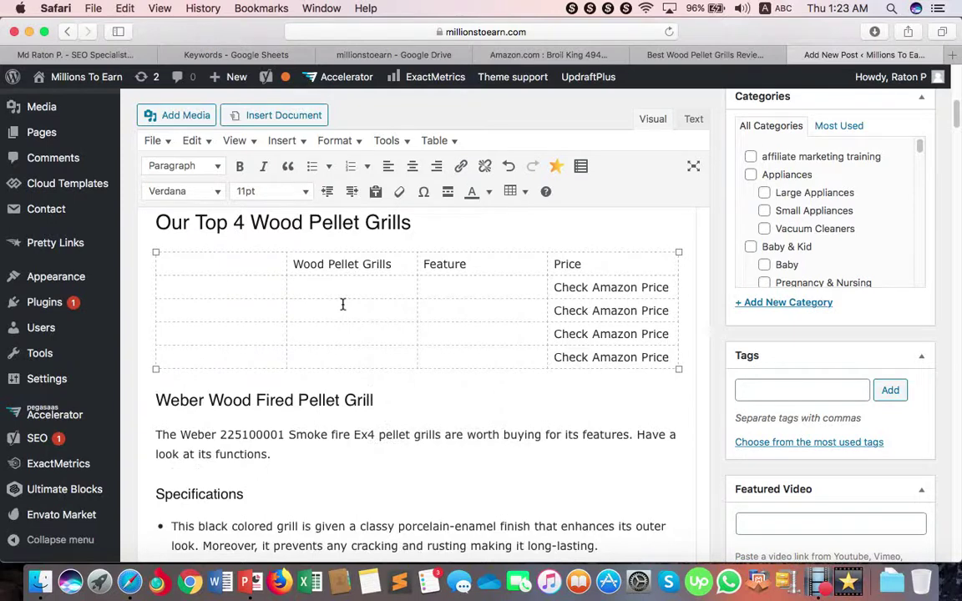
pyautogui.press('super+v')
pyautogui.press('super+z')
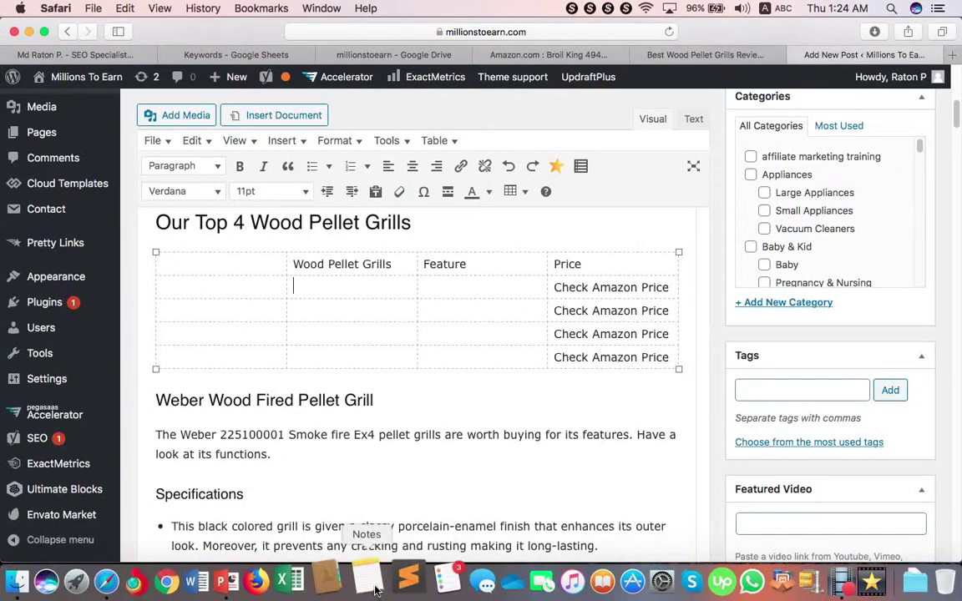
# Step: Switch to Sublime Text and paste the copied heading "Best Wood Pellet Grills" as the first line
pyautogui.click(407, 581)
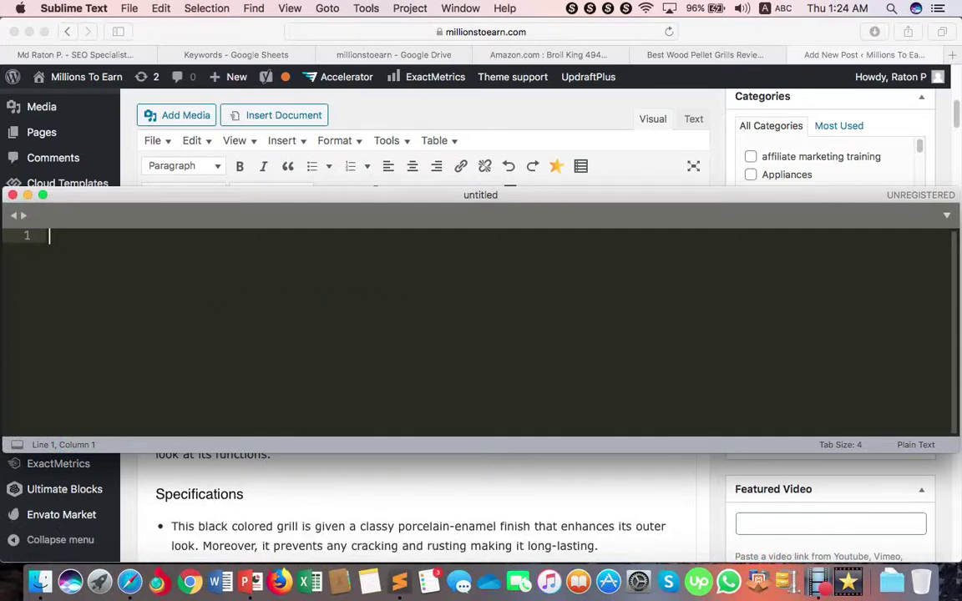
pyautogui.press('super+v')
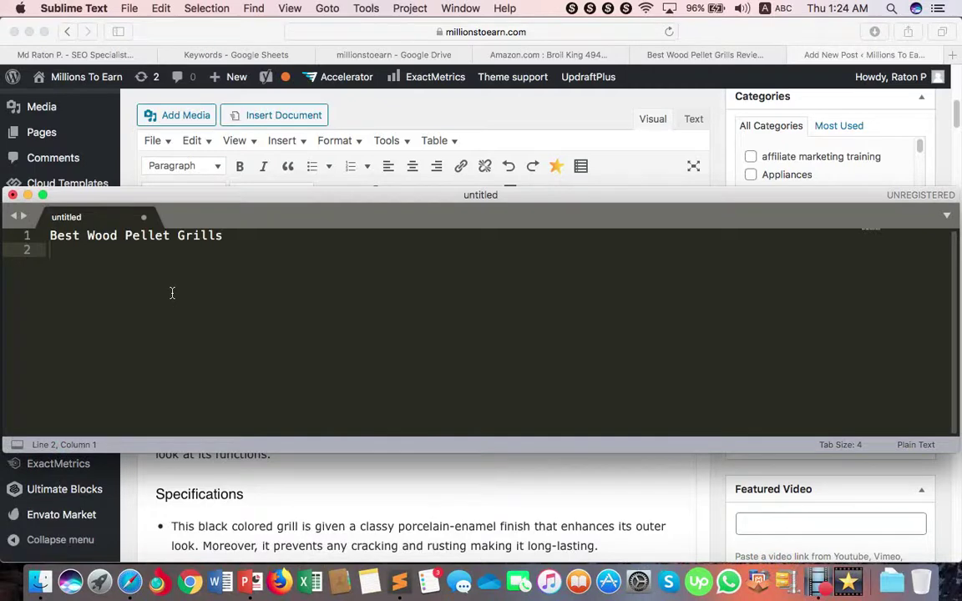
# Step: Copy the first sentence of the Weber grill's Specifications from the post in Safari into Sublime Text under the heading, and add blank lines after it
pyautogui.click(848, 56)
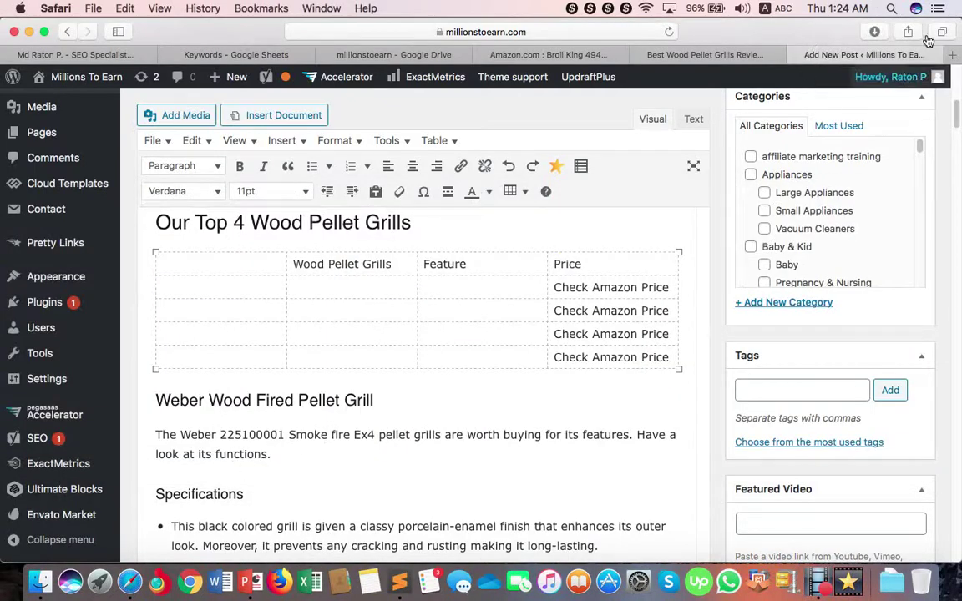
pyautogui.click(264, 459)
pyautogui.scroll(-1, 265, 481)
pyautogui.scroll(-5, 265, 481)
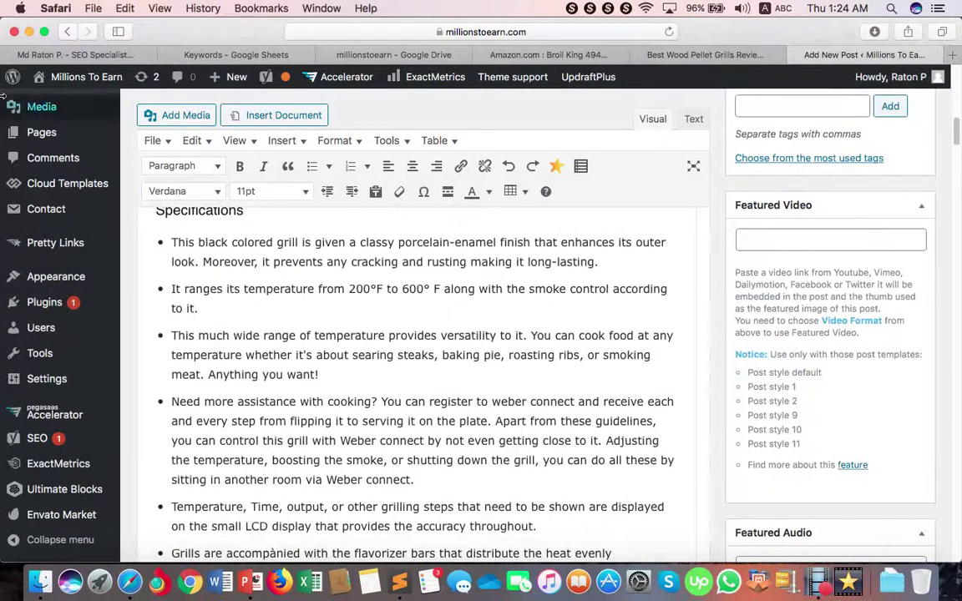
pyautogui.moveTo(173, 243); pyautogui.dragTo(201, 262)
pyautogui.press('super+c')
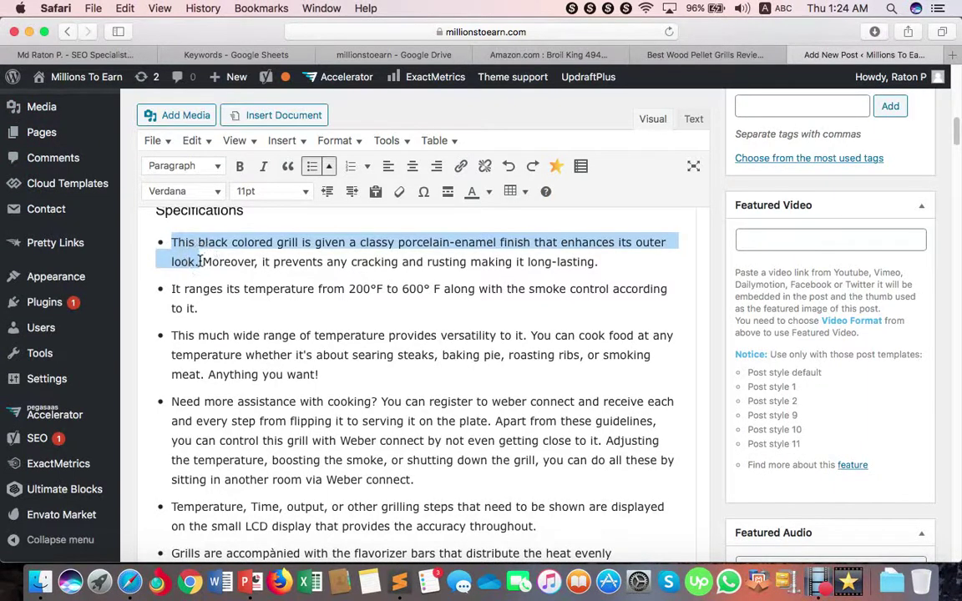
pyautogui.click(399, 582)
pyautogui.press('super+v')
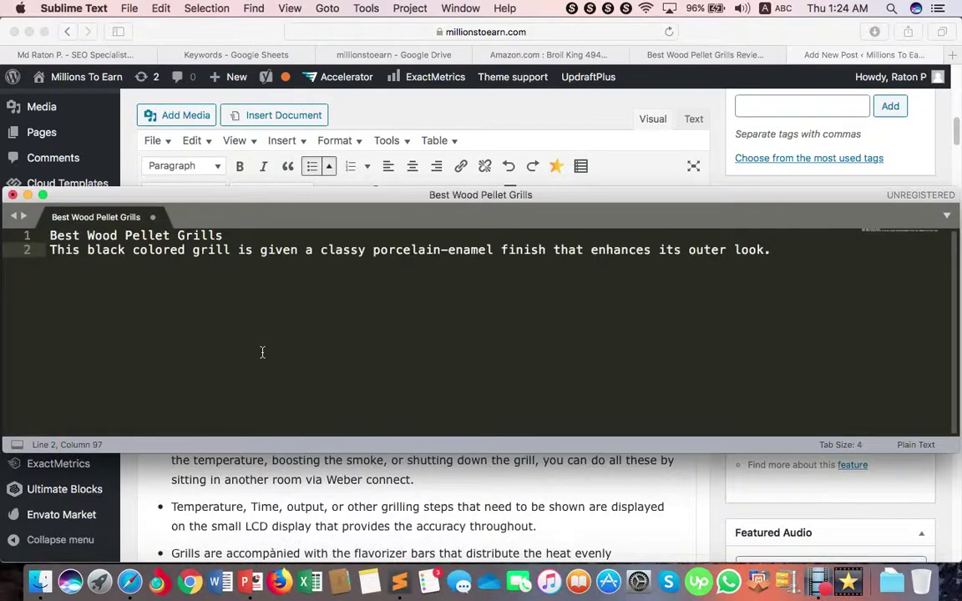
pyautogui.press('Return')
pyautogui.press('Return')
pyautogui.press('Return')
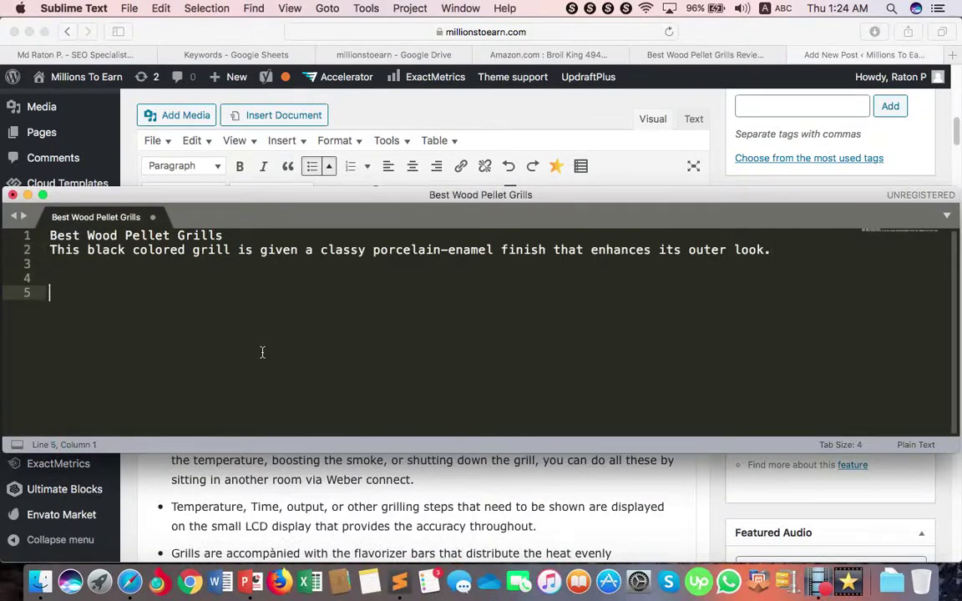
# Step: Copy the "Traeger Pro Pellet Grill" heading from the post in Safari into Sublime Text, followed by a new line
pyautogui.click(579, 124)
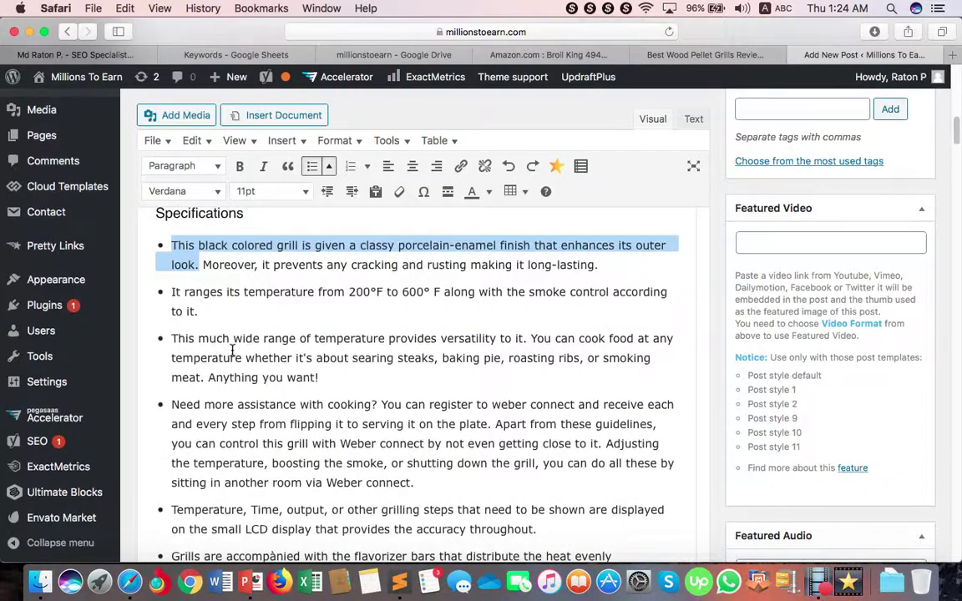
pyautogui.scroll(-5, 230, 346)
pyautogui.scroll(-10, 234, 351)
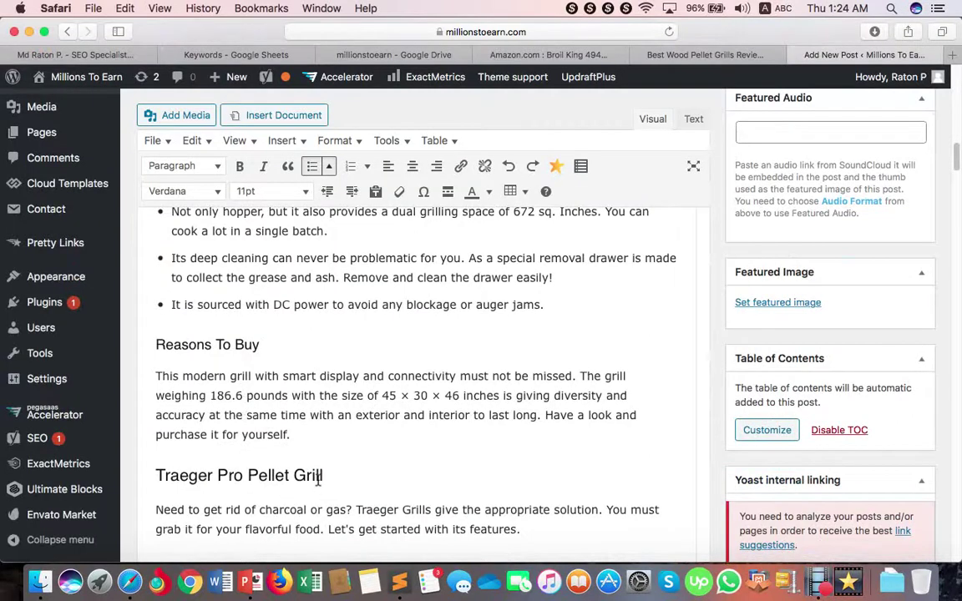
pyautogui.moveTo(318, 476); pyautogui.dragTo(154, 476)
pyautogui.press('cmd+c')
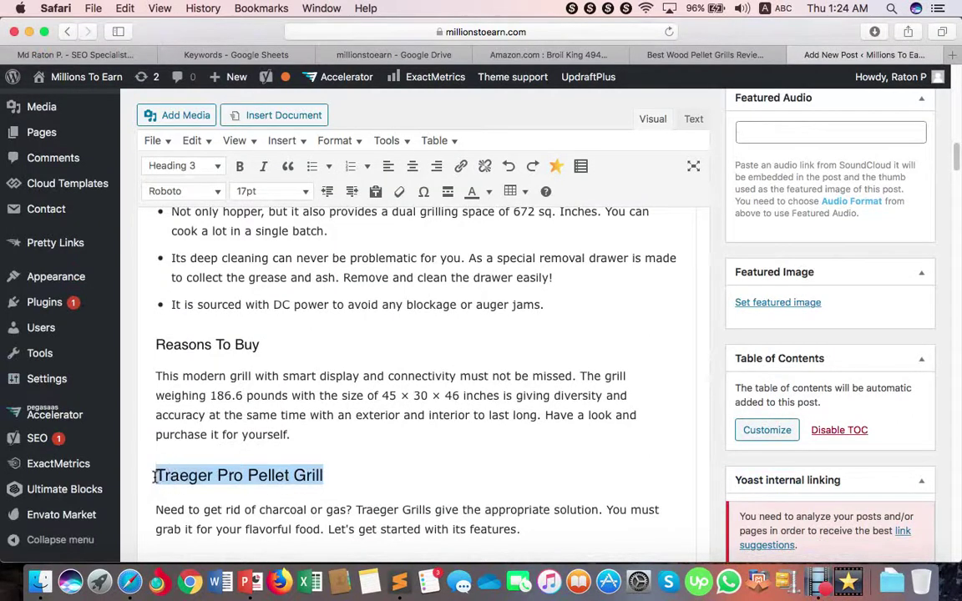
pyautogui.click(393, 551)
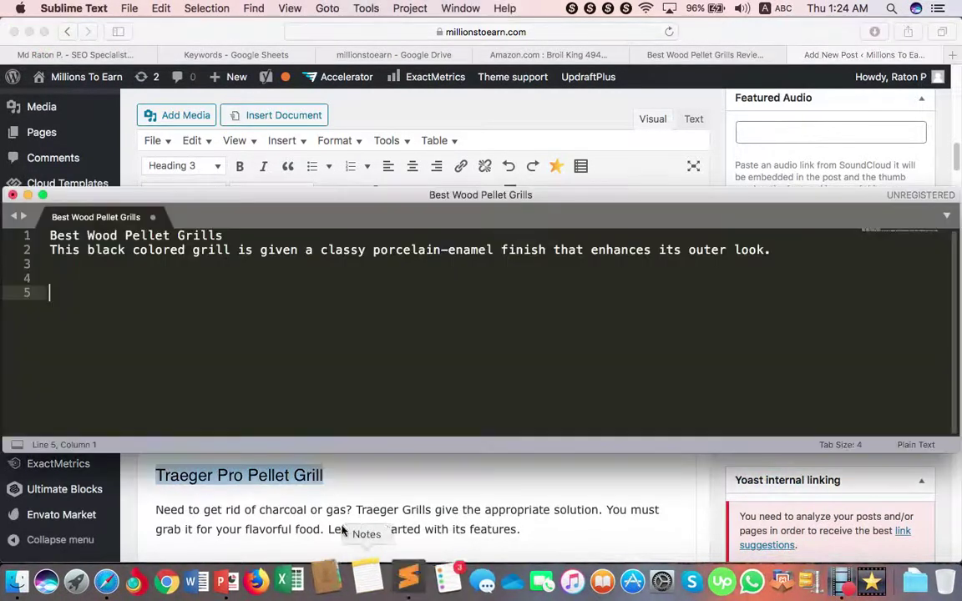
pyautogui.press('cmd+v')
pyautogui.press('Return')
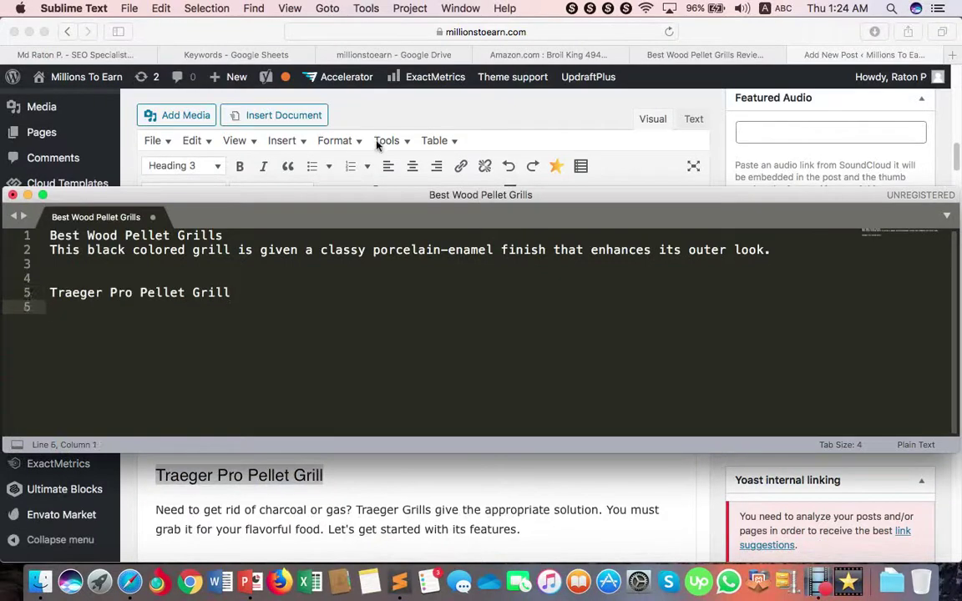
# Step: Copy the first Traeger specification sentence, about cooking food in 6 different ways, into Sublime Text under its heading, and add blank lines after it
pyautogui.click(405, 484)
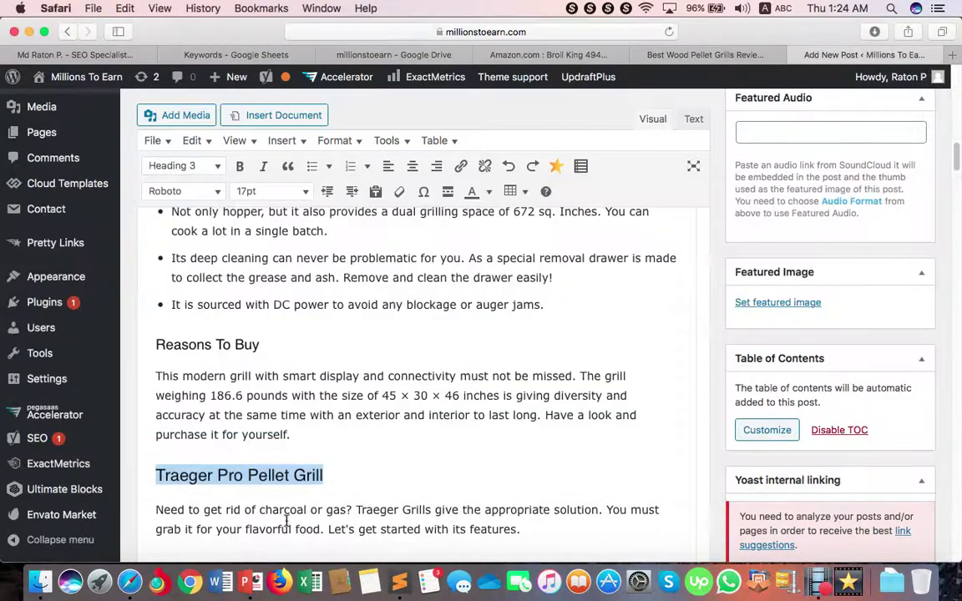
pyautogui.scroll(-6, 296, 507)
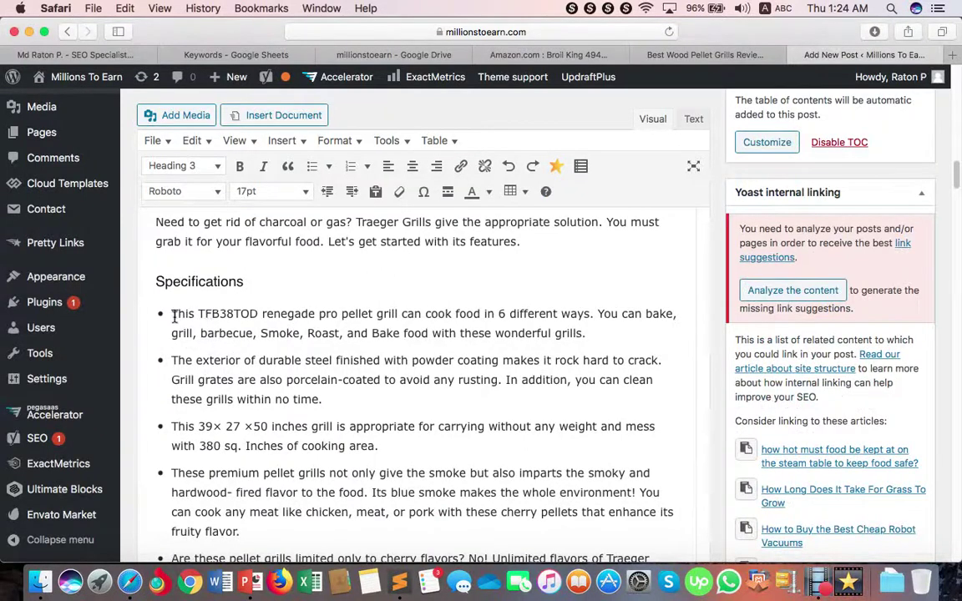
pyautogui.moveTo(174, 317); pyautogui.dragTo(588, 312)
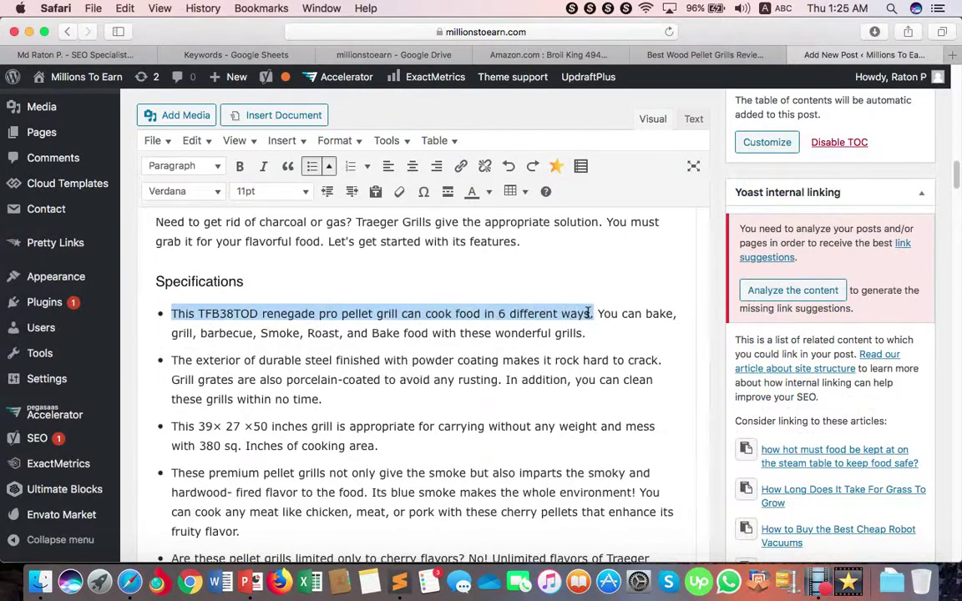
pyautogui.click(399, 582)
pyautogui.write('This TFB38TOD renegade pro pellet grill can cook food in 6 different ways.')
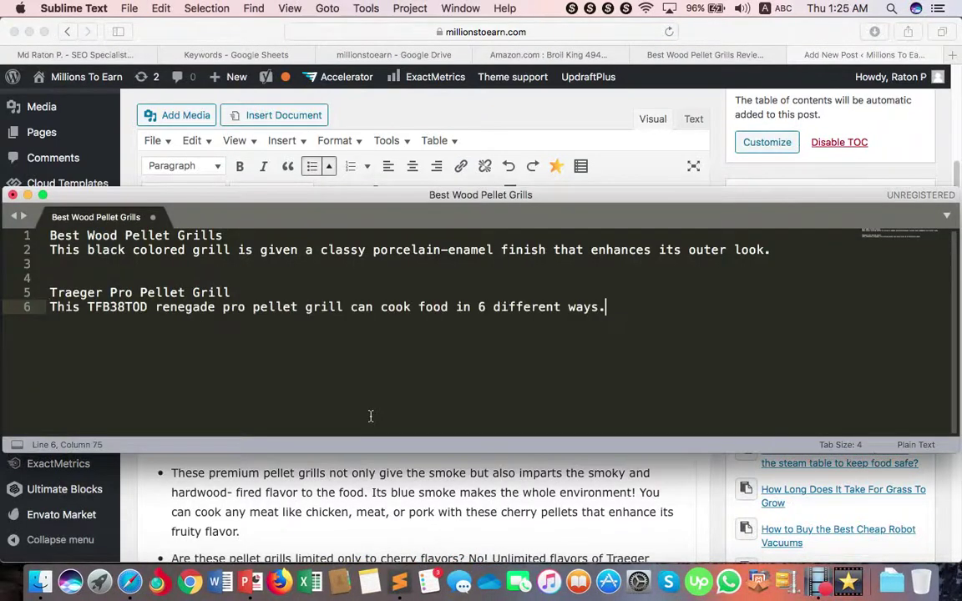
pyautogui.press('Return')
pyautogui.press('Return')
pyautogui.press('Return')
# Step: Copy the "Z Grills" heading from the post in Safari into the Sublime Text notes
pyautogui.click(376, 476)
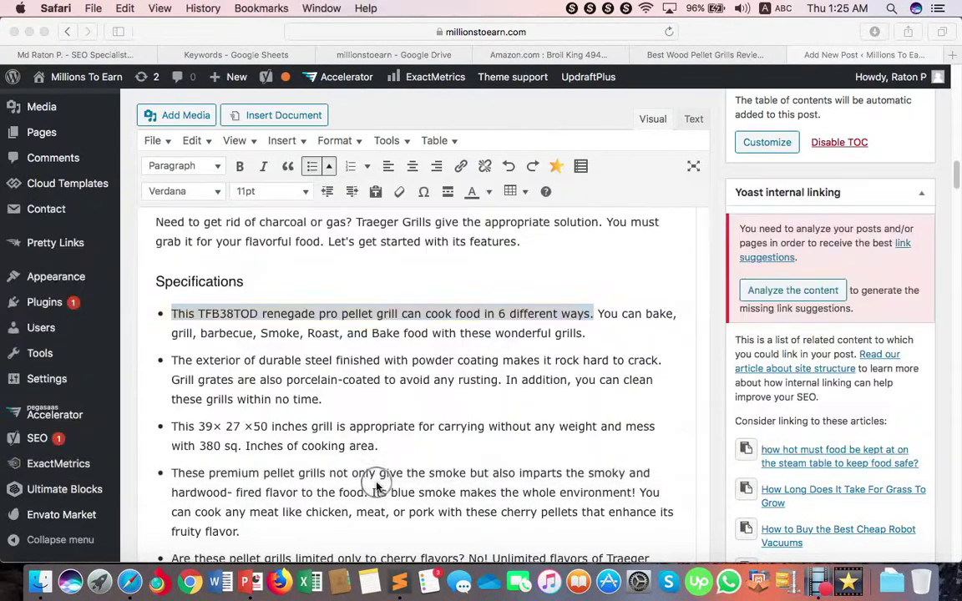
pyautogui.scroll(-5, 405, 437)
pyautogui.scroll(-8, 405, 437)
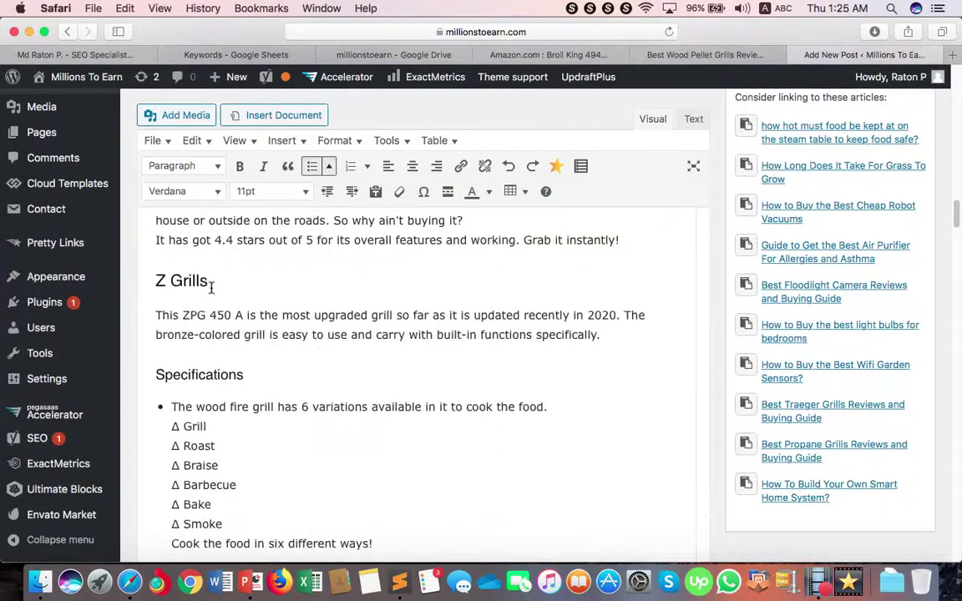
pyautogui.moveTo(211, 287); pyautogui.dragTo(154, 282)
pyautogui.press('super+c')
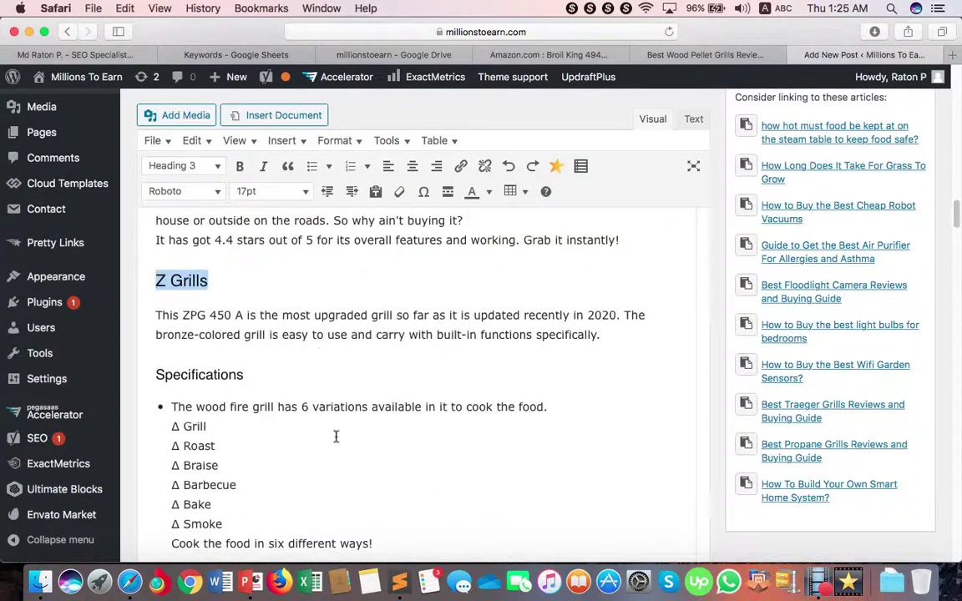
pyautogui.click(399, 582)
pyautogui.press('super+v')
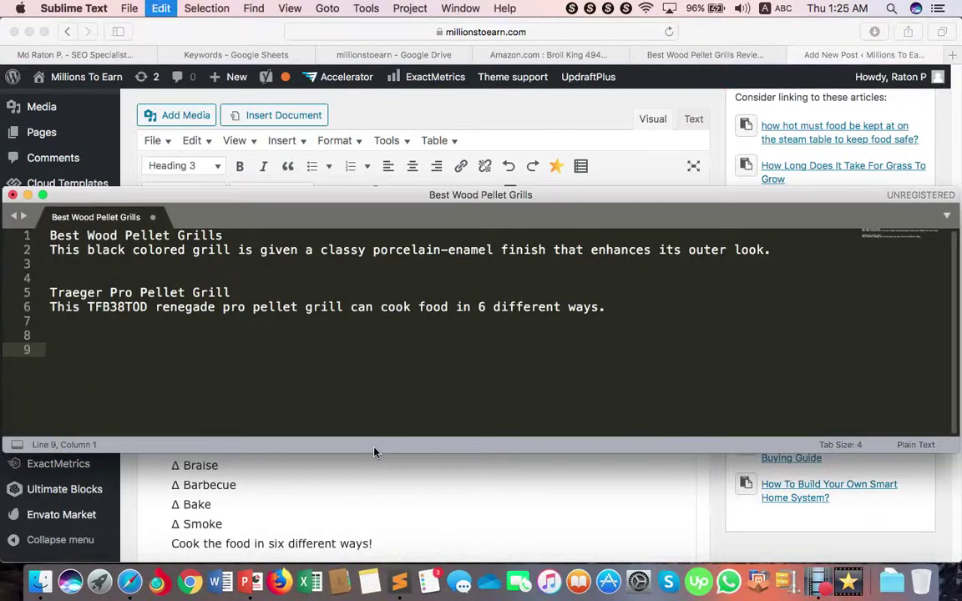
# Step: Copy the Z Grills specification sentence about 6 cooking variations into Sublime Text under its heading, and add blank lines after it
pyautogui.click(293, 492)
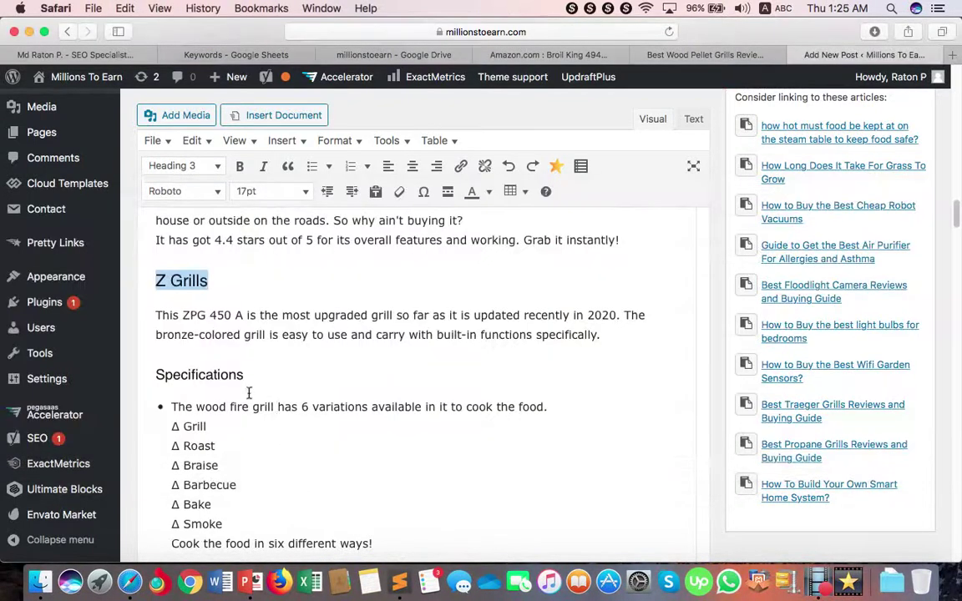
pyautogui.moveTo(173, 407); pyautogui.dragTo(545, 408)
pyautogui.press('super+c')
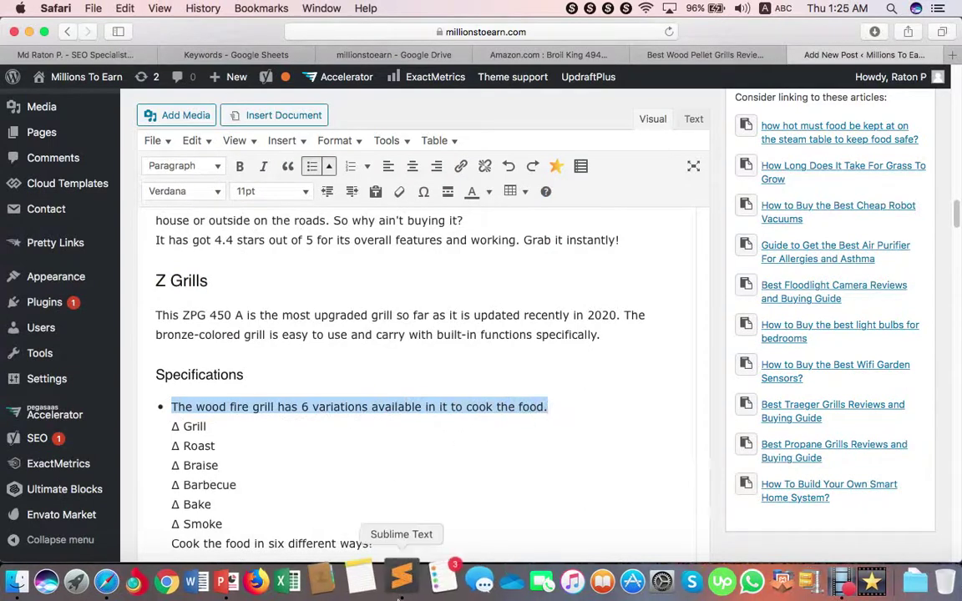
pyautogui.click(400, 582)
pyautogui.press('super+v')
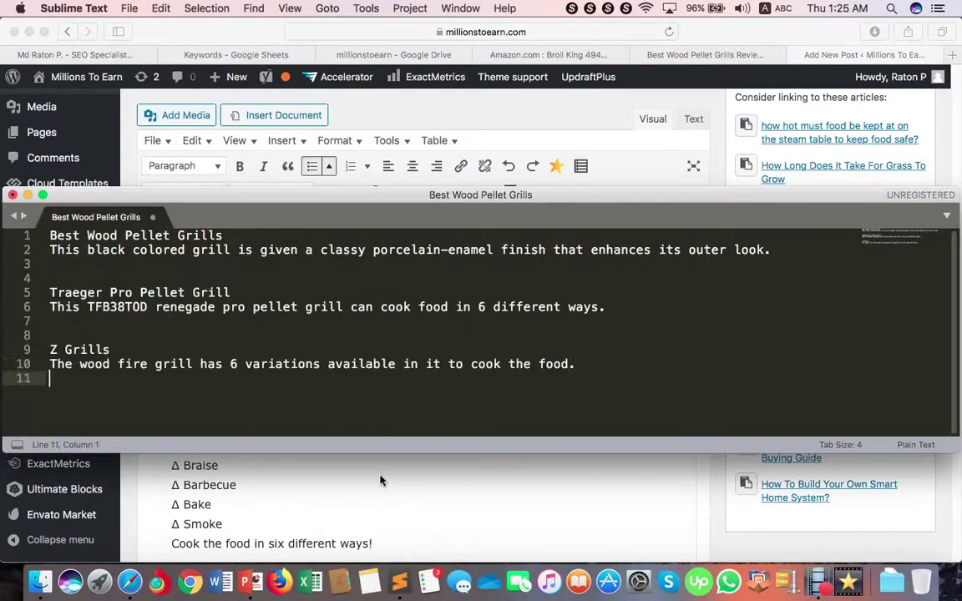
pyautogui.press('Return')
pyautogui.press('Return')
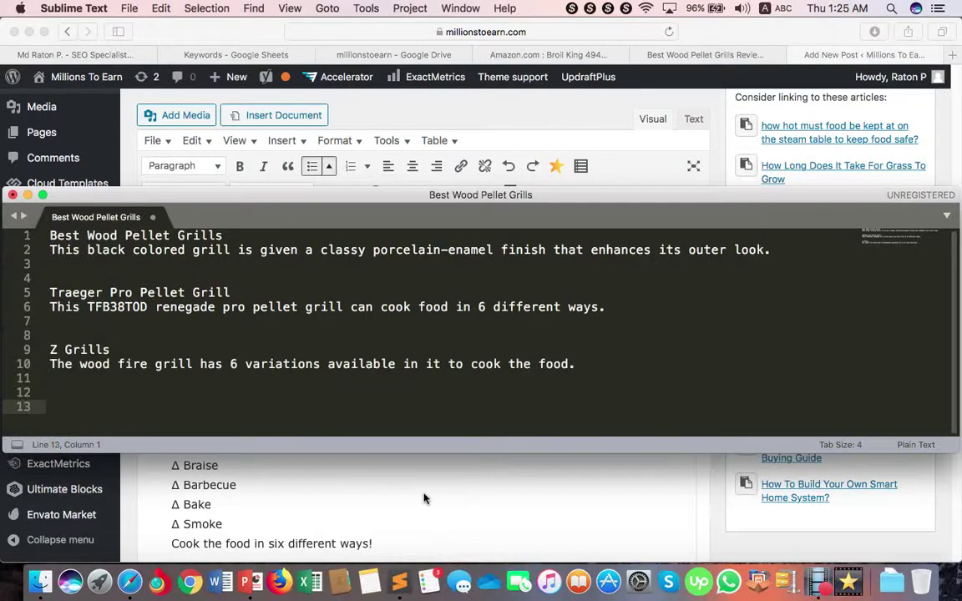
# Step: Copy the "Broil King 500 Pellet Grill" heading from the post in Safari into Sublime Text, followed by a new line
pyautogui.click(402, 490)
pyautogui.scroll(-20, 402, 489)
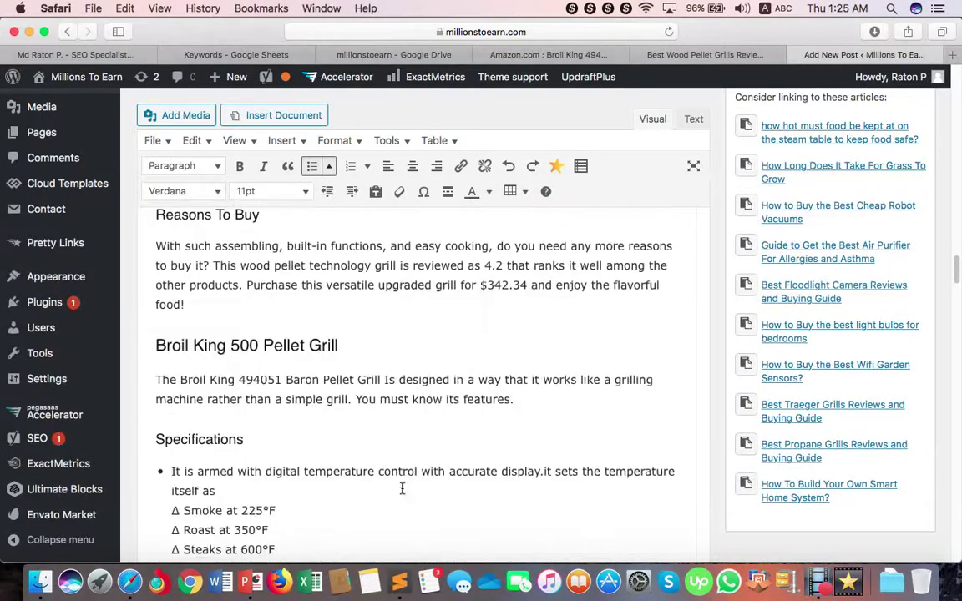
pyautogui.moveTo(348, 346); pyautogui.dragTo(155, 344)
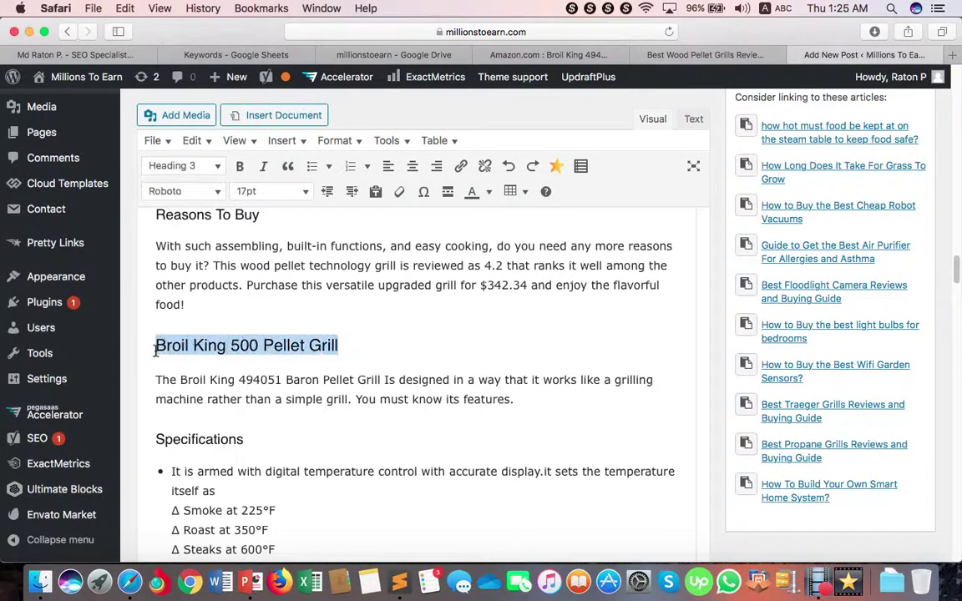
pyautogui.press('super+c')
pyautogui.press('super+Tab')
pyautogui.press('super+v')
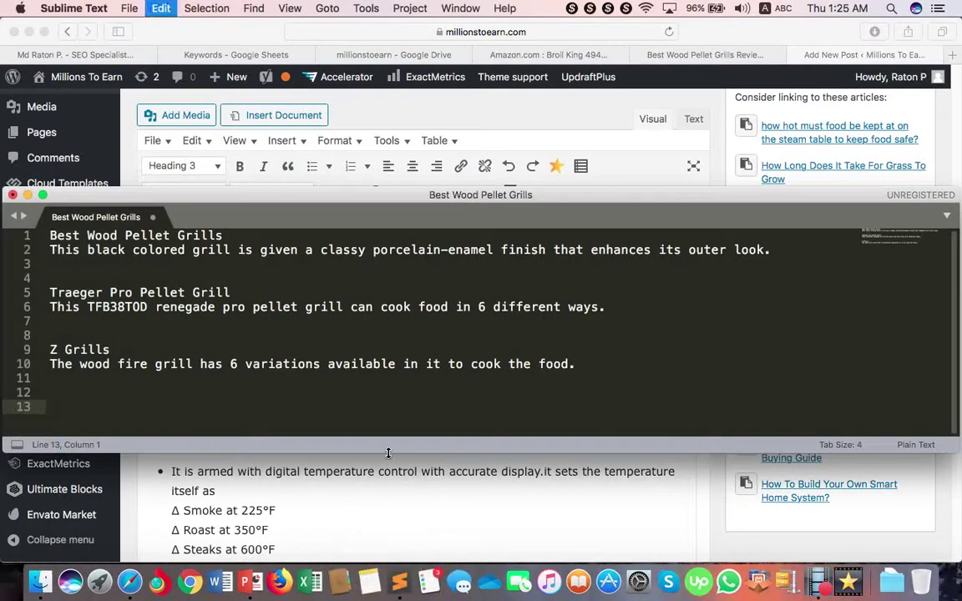
pyautogui.press('Return')
# Step: Copy the Broil King specification sentence about digital temperature control with accurate display from the post in Safari into Sublime Text under its heading
pyautogui.press('super+Tab')
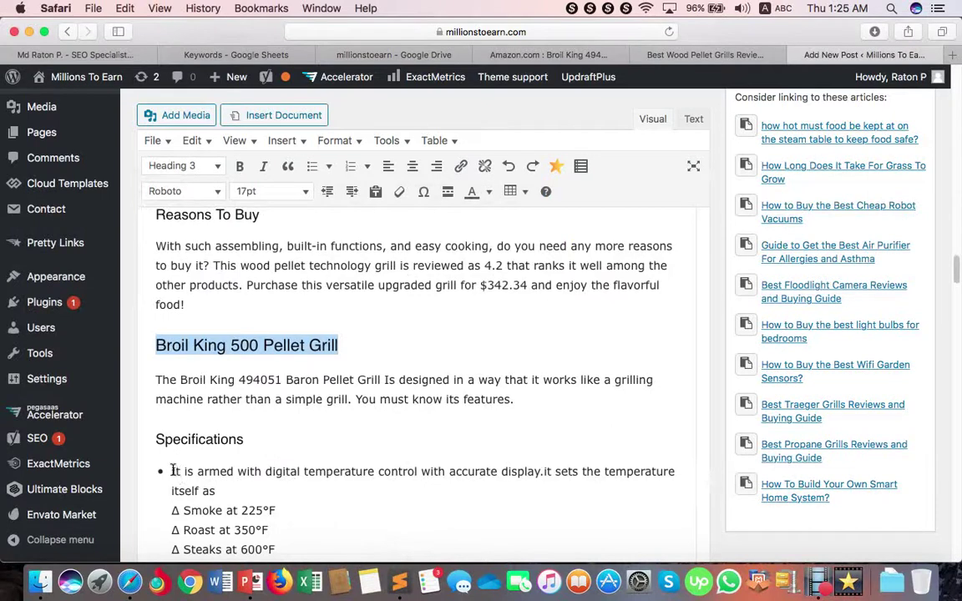
pyautogui.moveTo(173, 471); pyautogui.dragTo(544, 471)
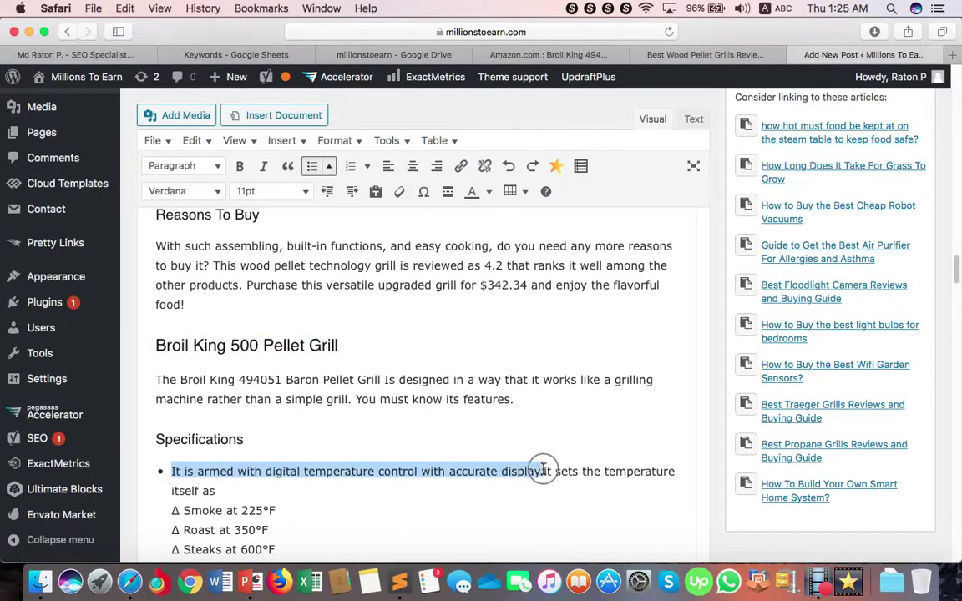
pyautogui.press('super+c')
pyautogui.click(399, 582)
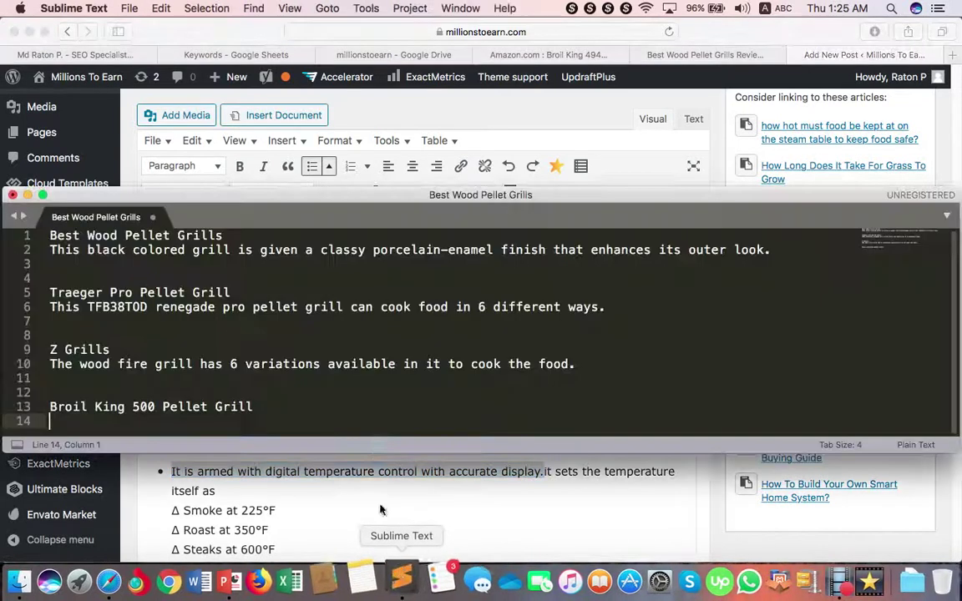
pyautogui.press('super+v')
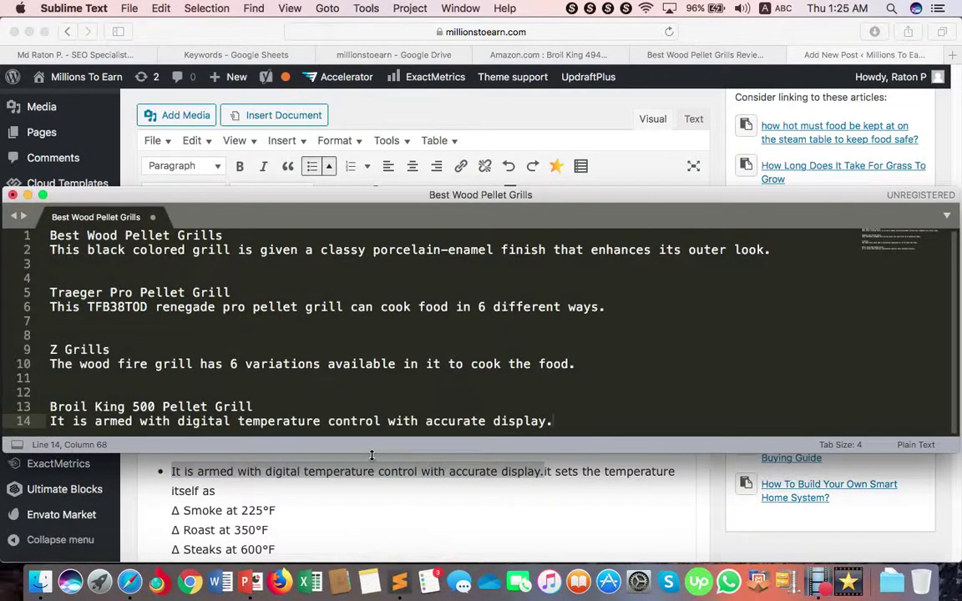
# Step: Copy "Best Wood Pellet Grills" from the notes into the first empty Wood Pellet Grills cell of the post's Top 4 table in Safari
pyautogui.moveTo(227, 237); pyautogui.dragTo(51, 238)
pyautogui.press('super+c')
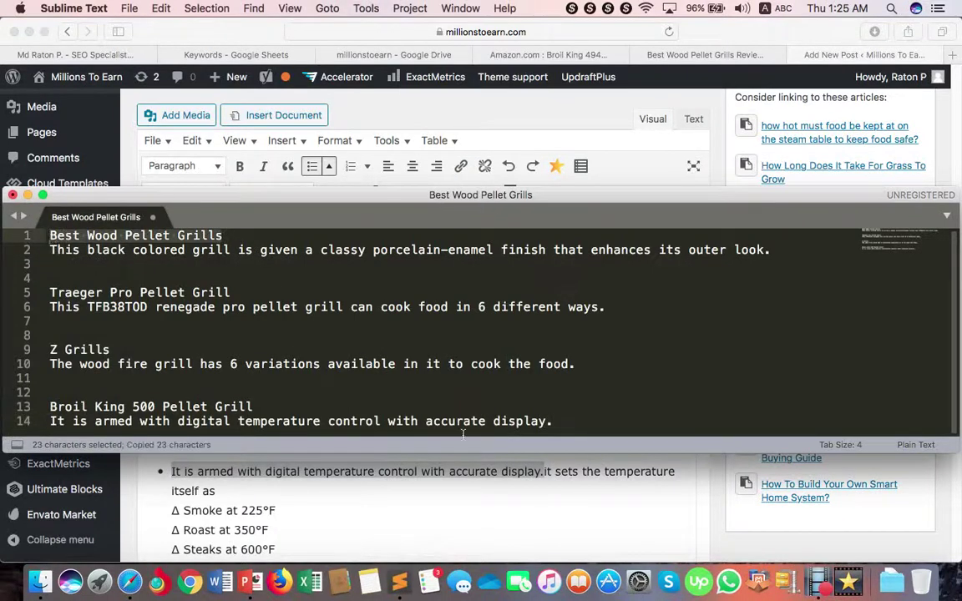
pyautogui.click(426, 476)
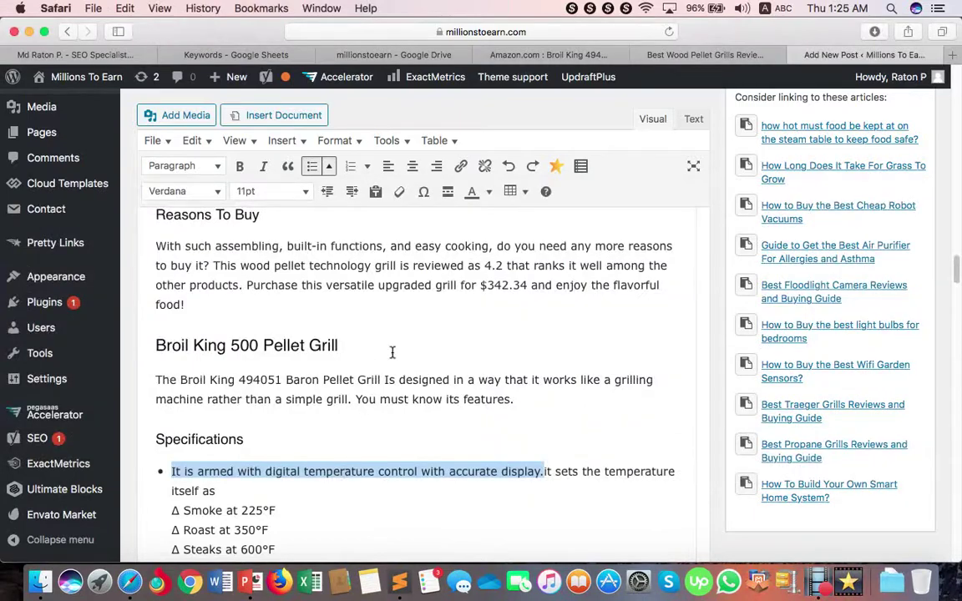
pyautogui.scroll(20, 391, 350)
pyautogui.scroll(15, 395, 354)
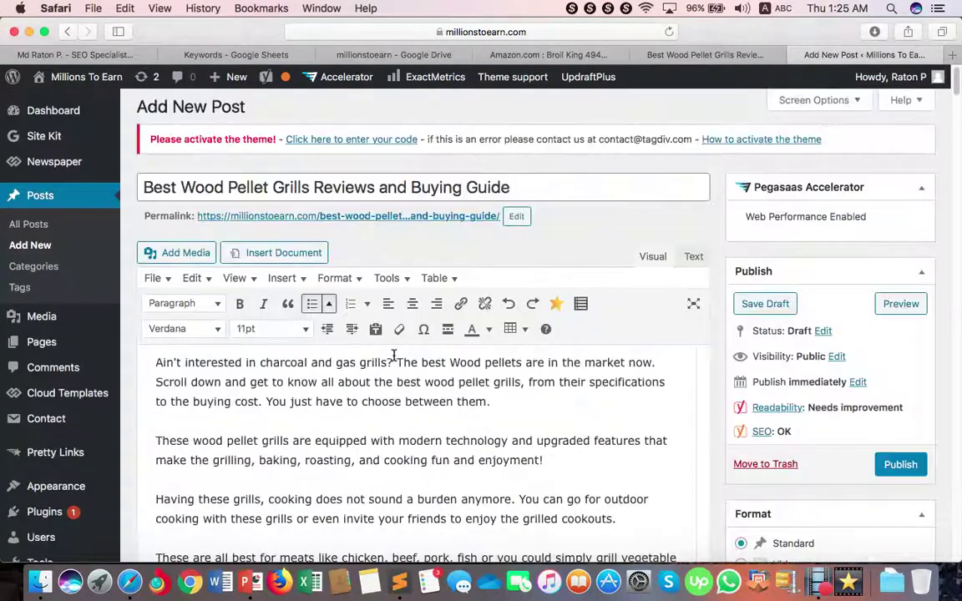
pyautogui.scroll(-10, 394, 356)
pyautogui.click(368, 281)
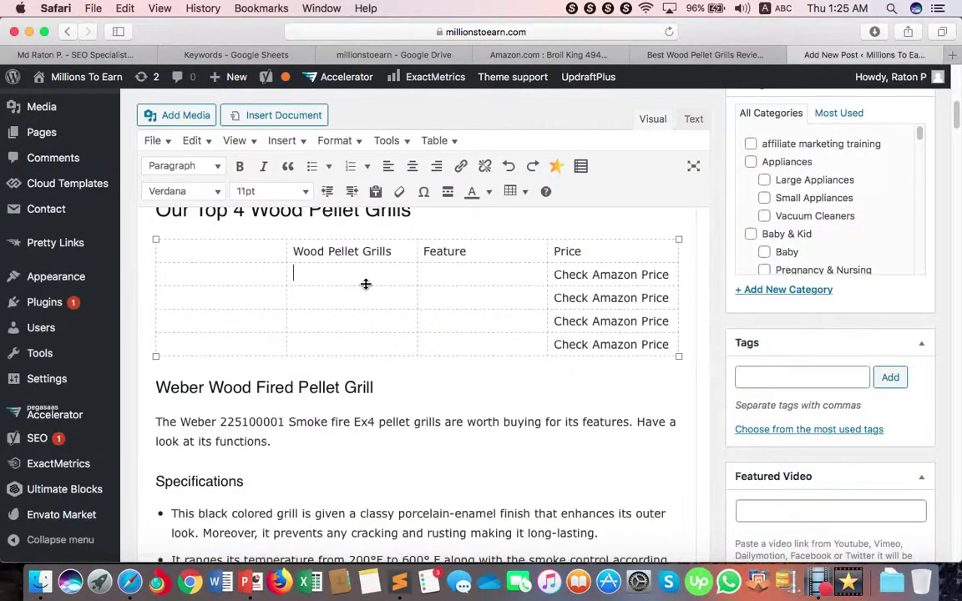
pyautogui.scroll(-10, 368, 289)
pyautogui.scroll(20, 383, 336)
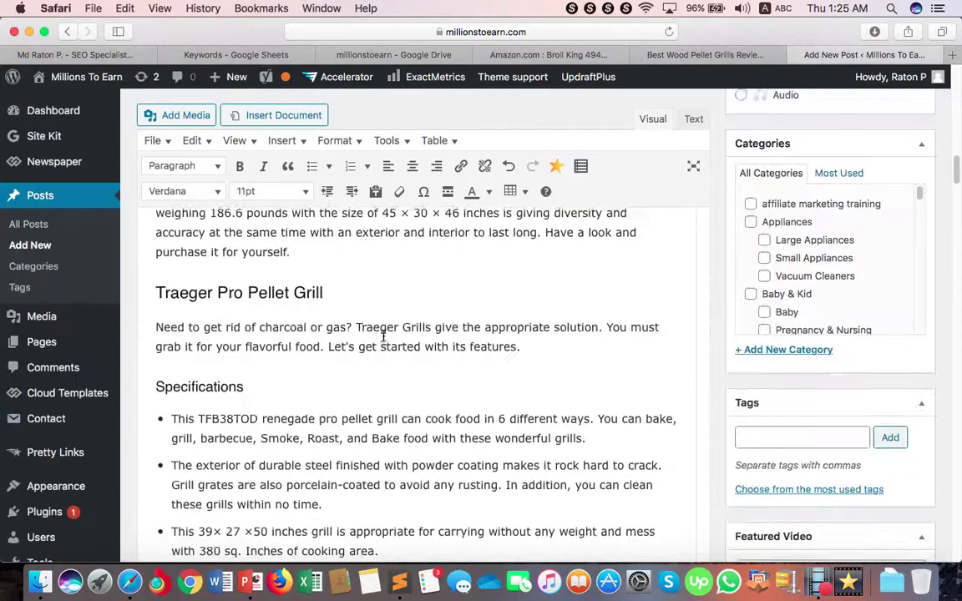
pyautogui.scroll(-10, 382, 334)
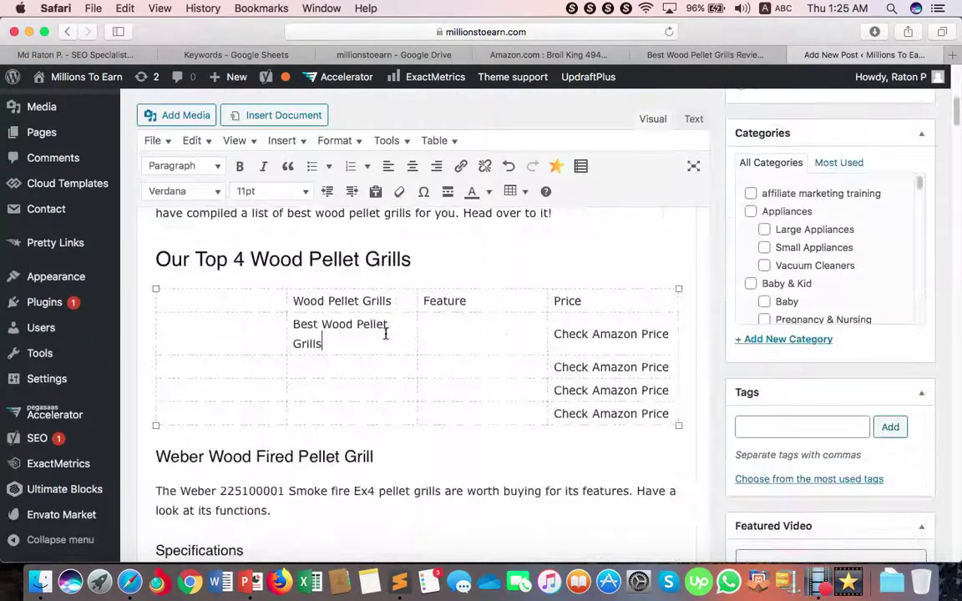
# Step: Copy the porcelain-enamel finish sentence from Sublime Text into the Feature cell of the table's "Best Wood Pellet Grills" row in Safari
pyautogui.click(458, 333)
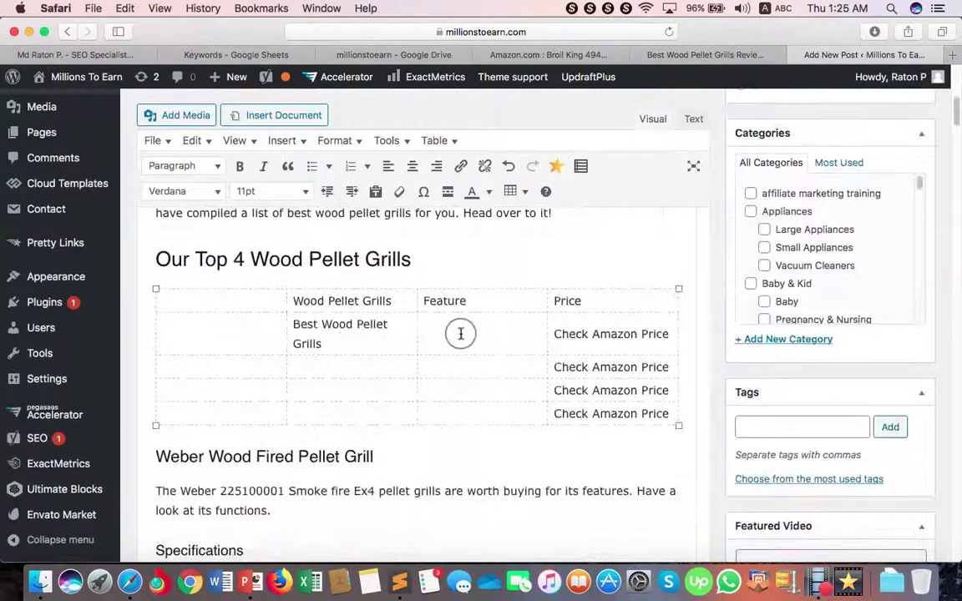
pyautogui.click(400, 583)
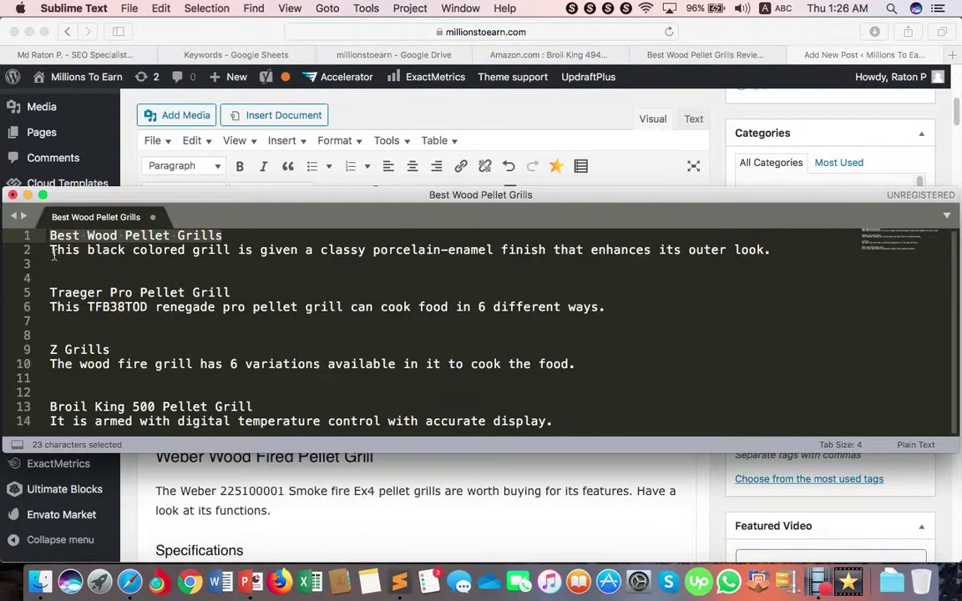
pyautogui.moveTo(50, 250); pyautogui.dragTo(795, 249)
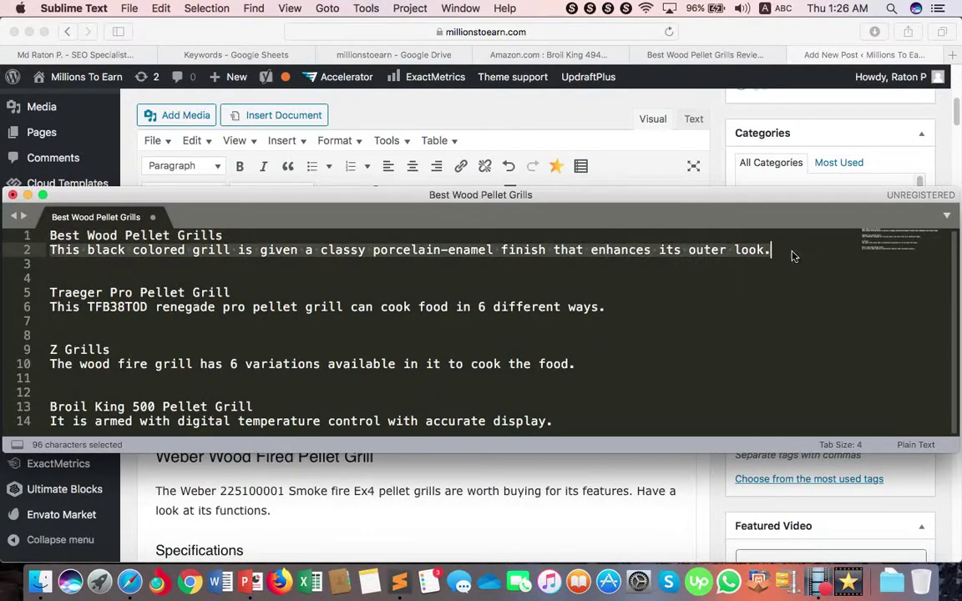
pyautogui.press('super+c')
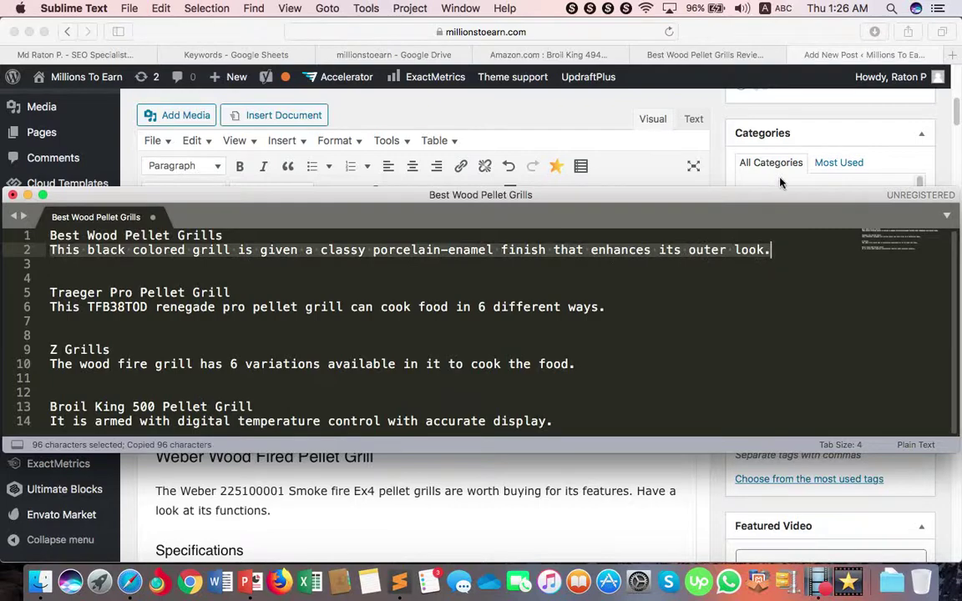
pyautogui.click(458, 455)
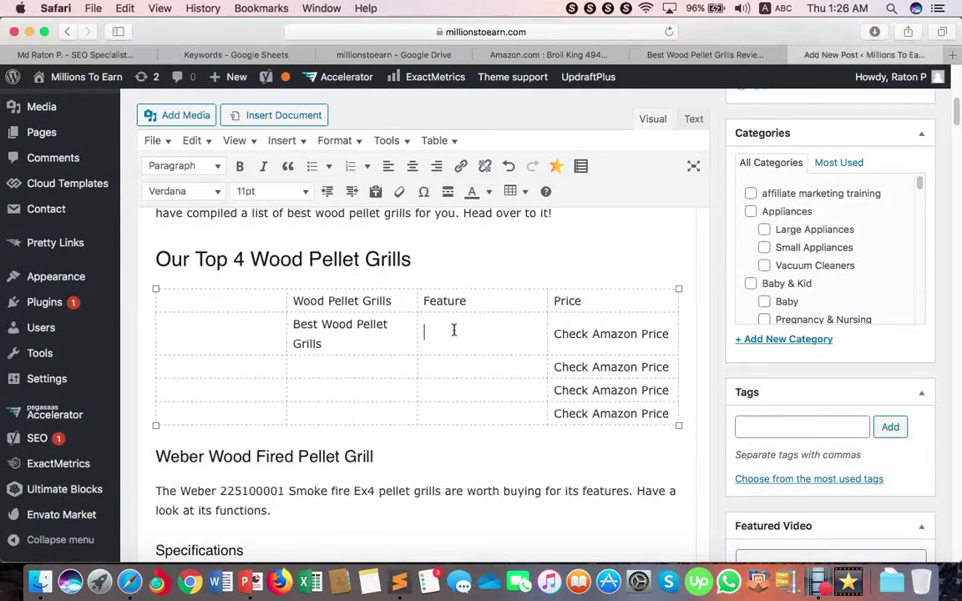
pyautogui.scroll(-10, 453, 331)
pyautogui.scroll(10, 497, 322)
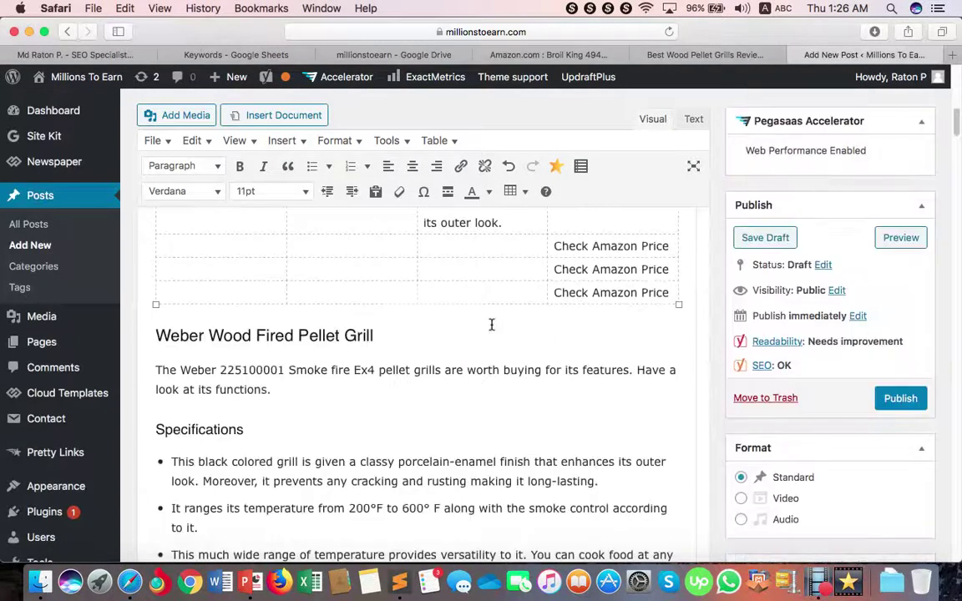
# Step: Copy "Traeger Pro Pellet Grill" from Sublime Text into the name cell of the table's second product row in Safari
pyautogui.click(363, 289)
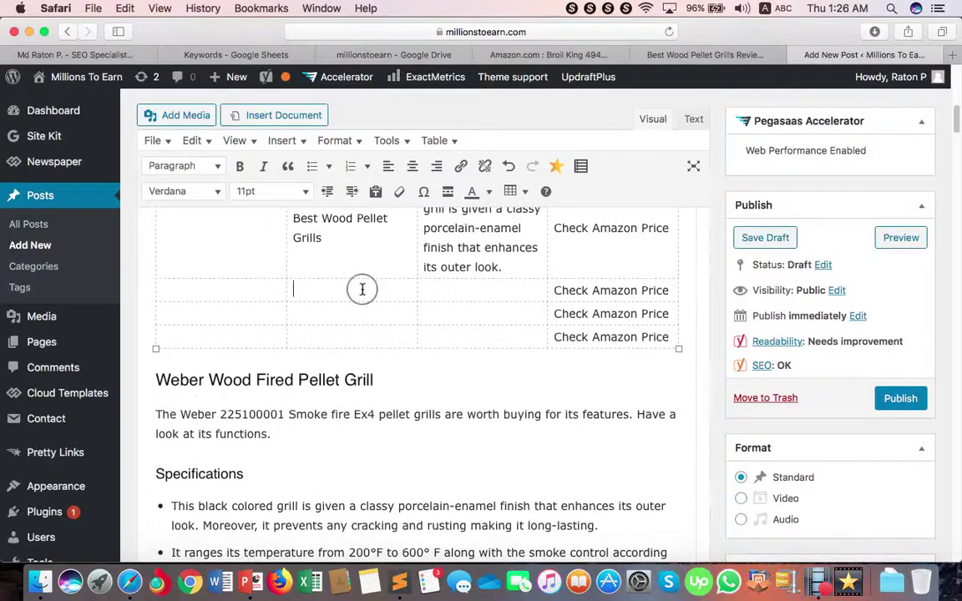
pyautogui.click(399, 582)
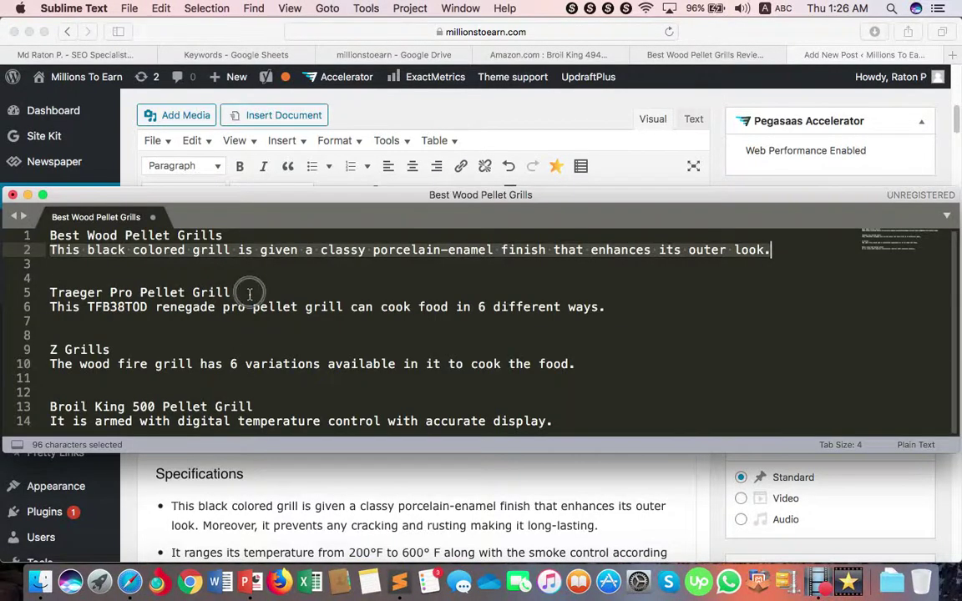
pyautogui.moveTo(249, 290); pyautogui.dragTo(49, 290)
pyautogui.press('super+c')
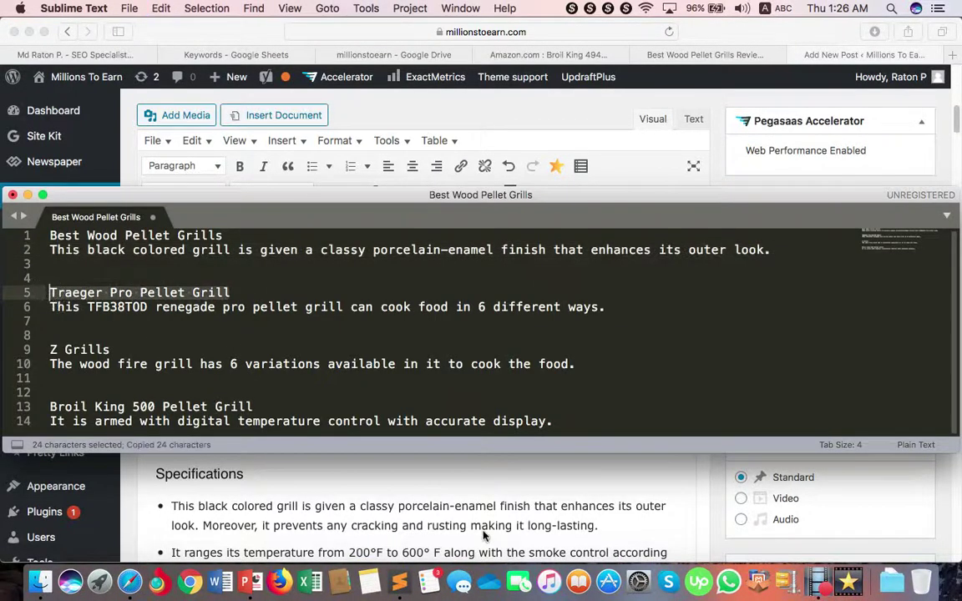
pyautogui.press('super+Tab')
pyautogui.press('super+v')
pyautogui.scroll(-15, 423, 328)
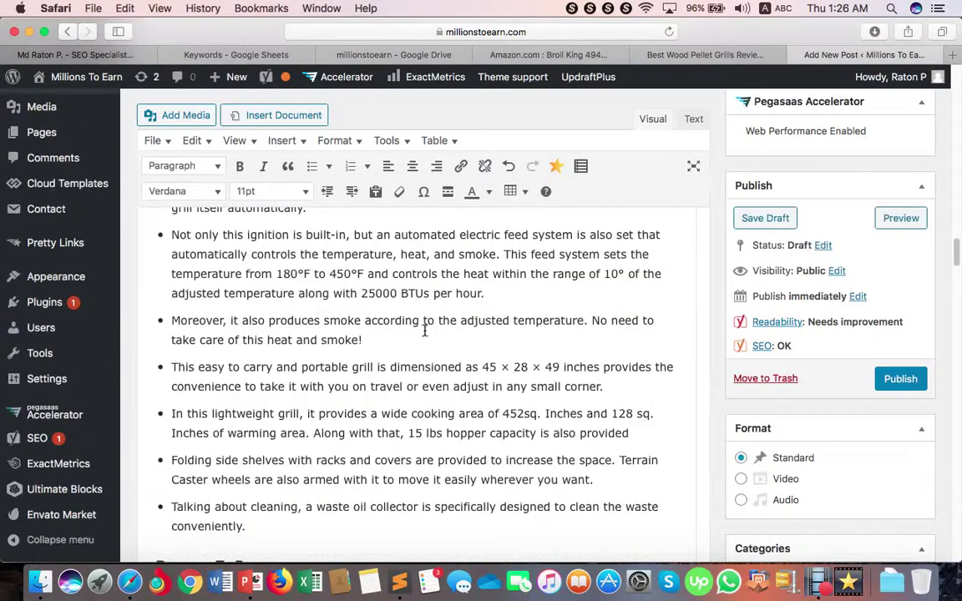
pyautogui.scroll(12, 431, 353)
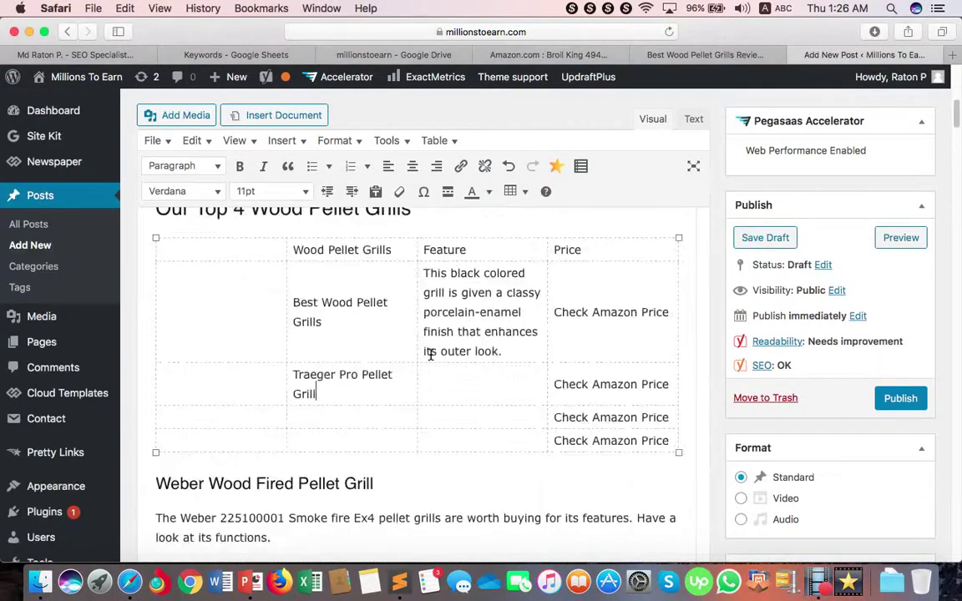
# Step: Copy the sentence about cooking food in 6 different ways from Sublime Text into the Traeger row's Feature cell in Safari
pyautogui.click(400, 582)
pyautogui.moveTo(607, 308); pyautogui.dragTo(52, 312)
pyautogui.press('super+c')
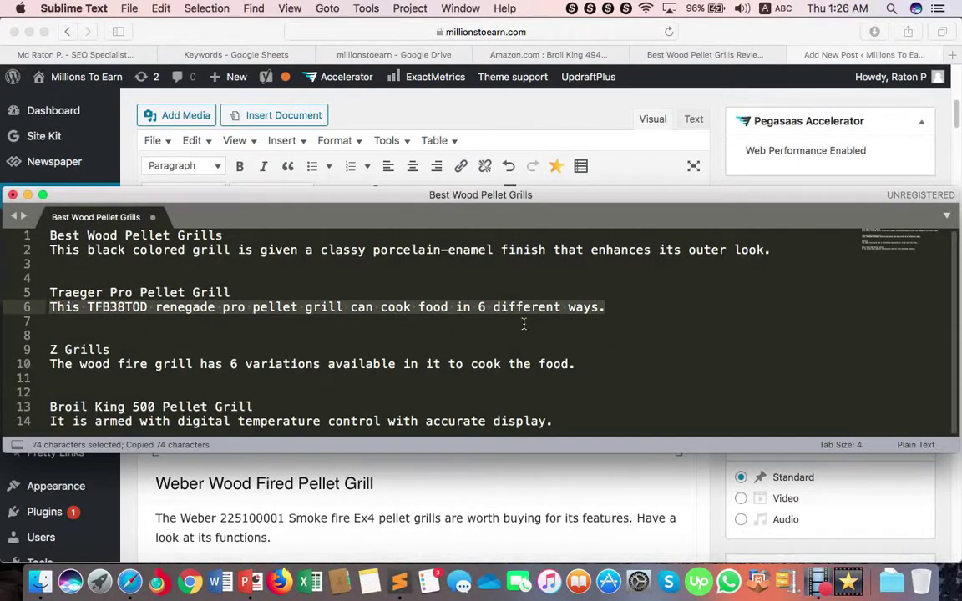
pyautogui.press('super+Tab')
pyautogui.rightClick(473, 385)
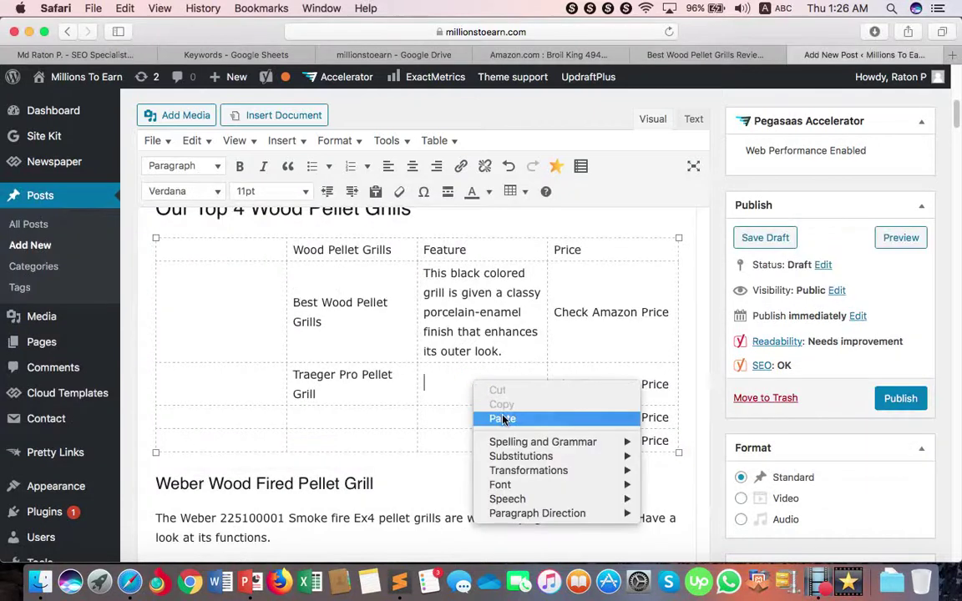
pyautogui.click(499, 419)
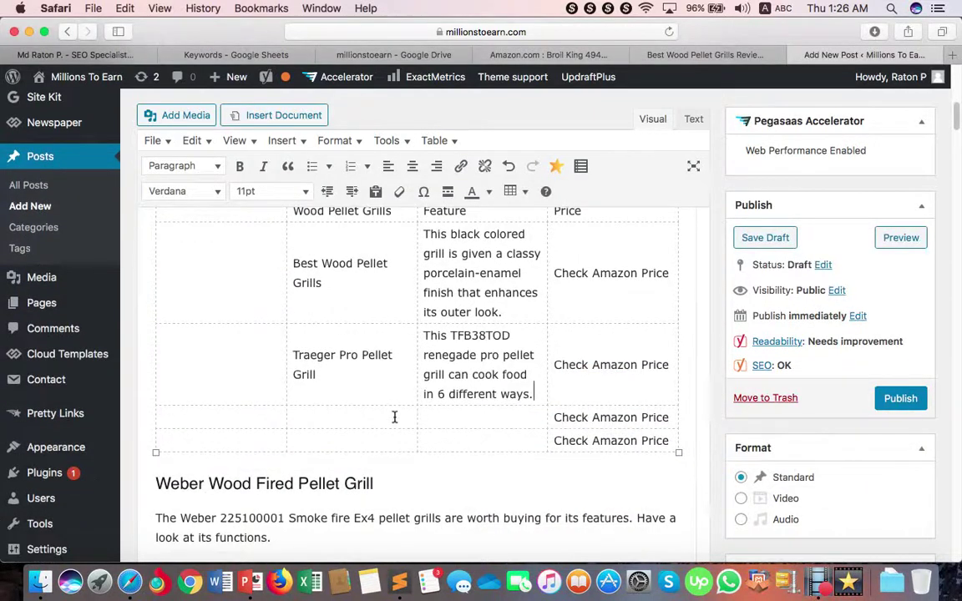
# Step: Copy "Z Grills" from Sublime Text into the name cell of the table's third product row in Safari
pyautogui.click(400, 582)
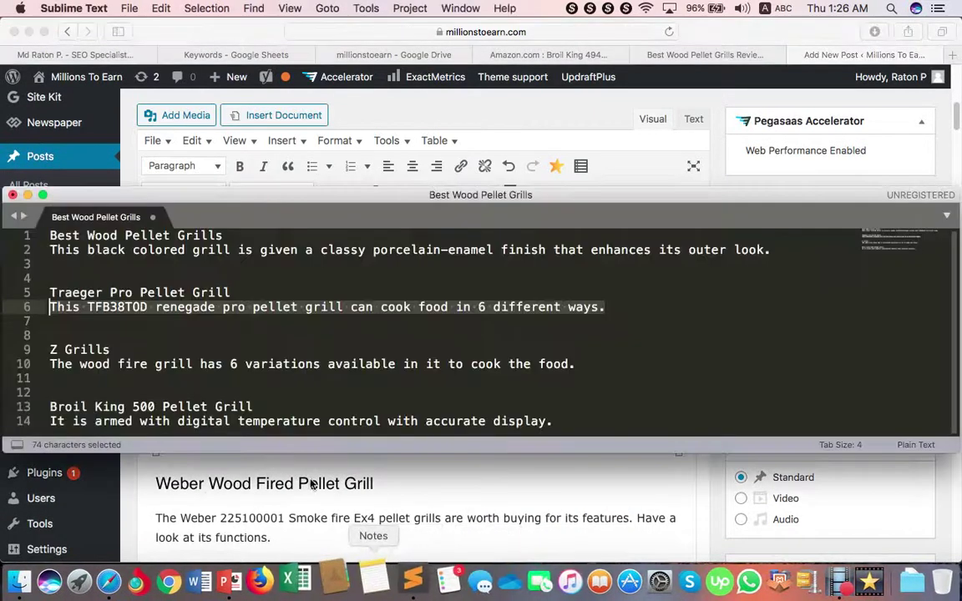
pyautogui.moveTo(121, 350); pyautogui.dragTo(50, 350)
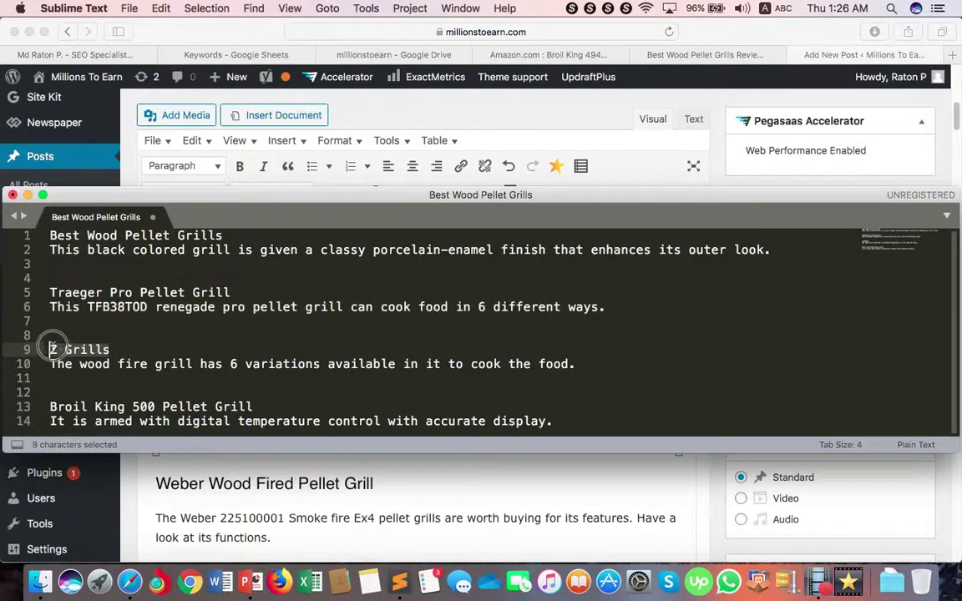
pyautogui.press('super+c')
pyautogui.click(321, 524)
pyautogui.click(391, 424)
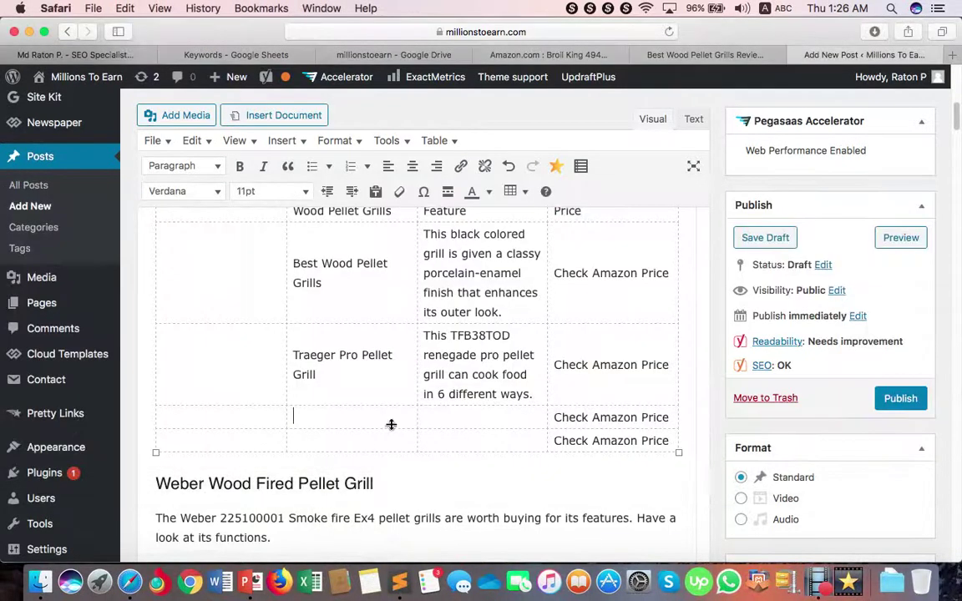
pyautogui.rightClick(340, 418)
pyautogui.click(397, 451)
# Step: Copy the sentence about the wood fire grill's 6 variations from Sublime Text into the Z Grills row's Feature cell in Safari
pyautogui.click(511, 415)
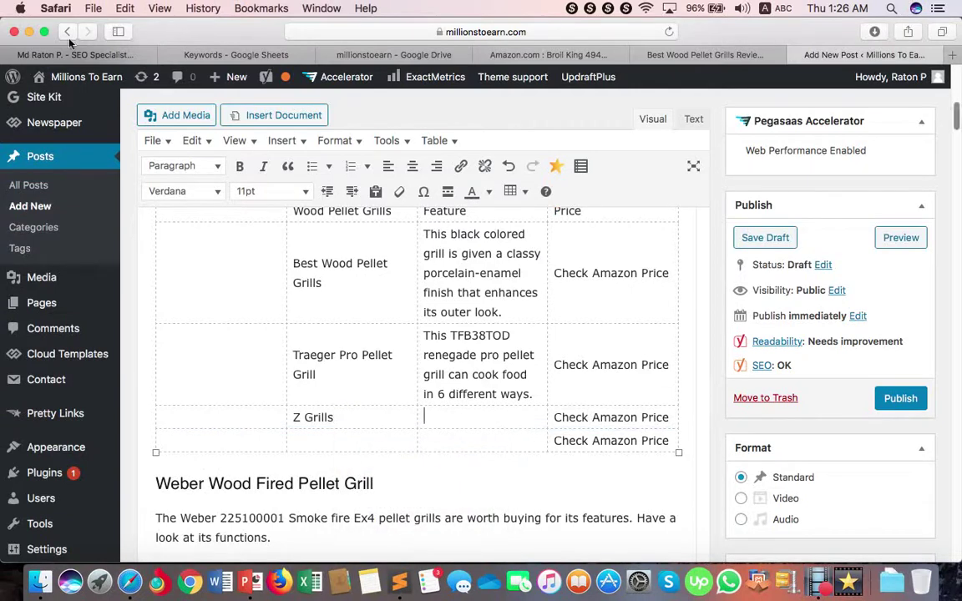
pyautogui.click(399, 582)
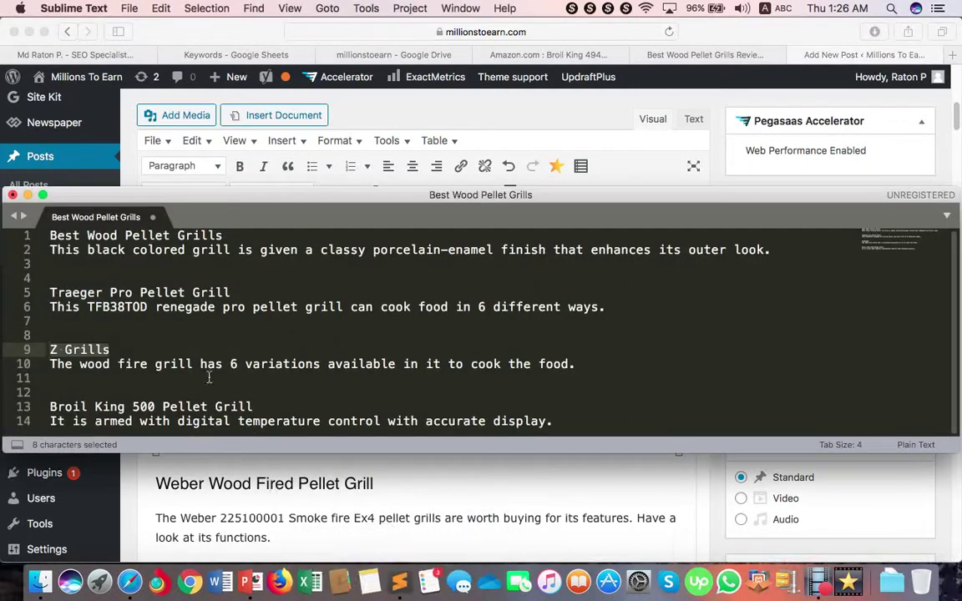
pyautogui.moveTo(576, 365); pyautogui.dragTo(50, 365)
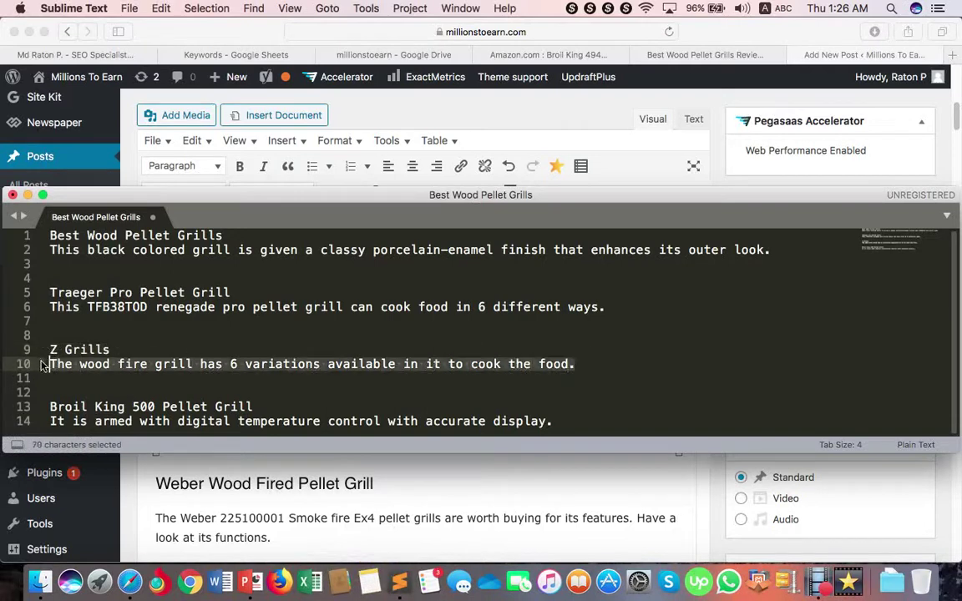
pyautogui.press('super+c')
pyautogui.click(314, 522)
pyautogui.rightClick(448, 417)
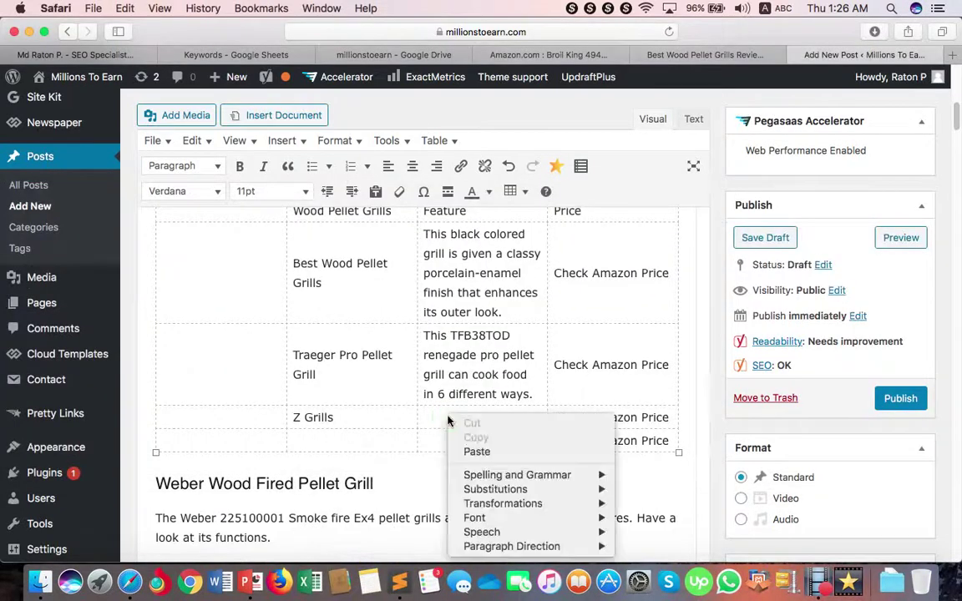
pyautogui.click(478, 452)
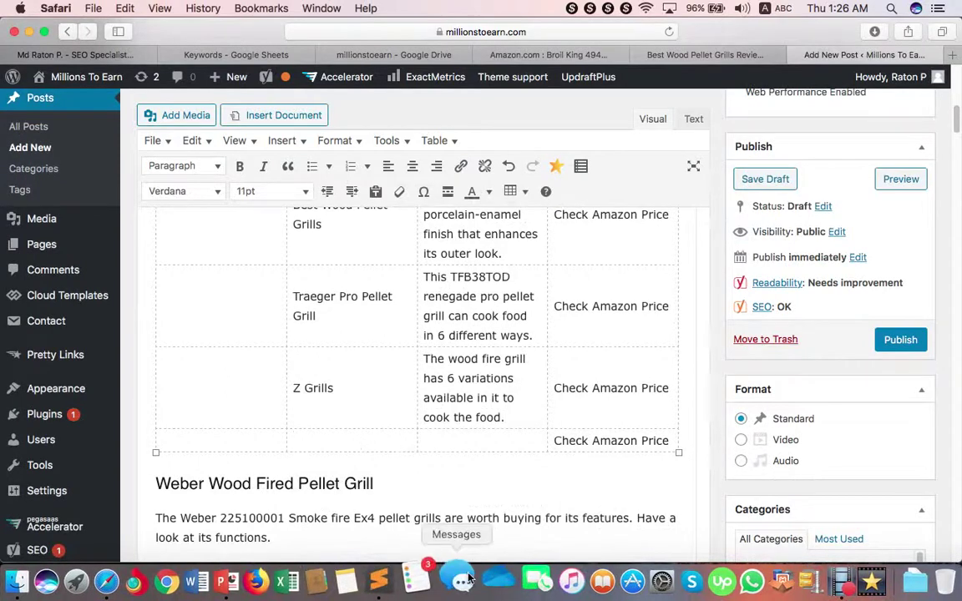
# Step: Copy "Broil King 500 Pellet Grill" from Sublime Text into the name cell of the table's fourth product row in Safari
pyautogui.click(399, 582)
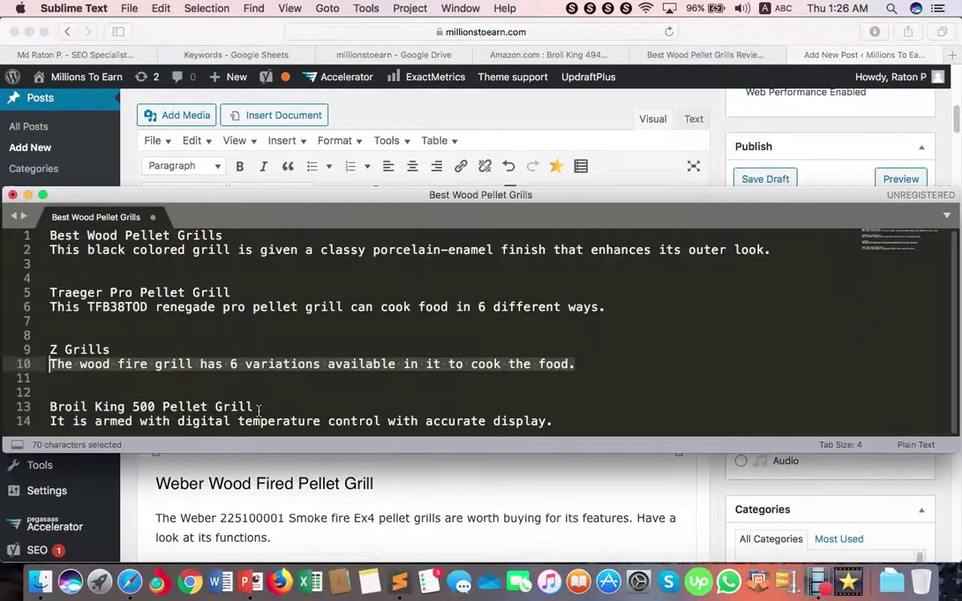
pyautogui.moveTo(260, 407); pyautogui.dragTo(22, 405)
pyautogui.press('super+c')
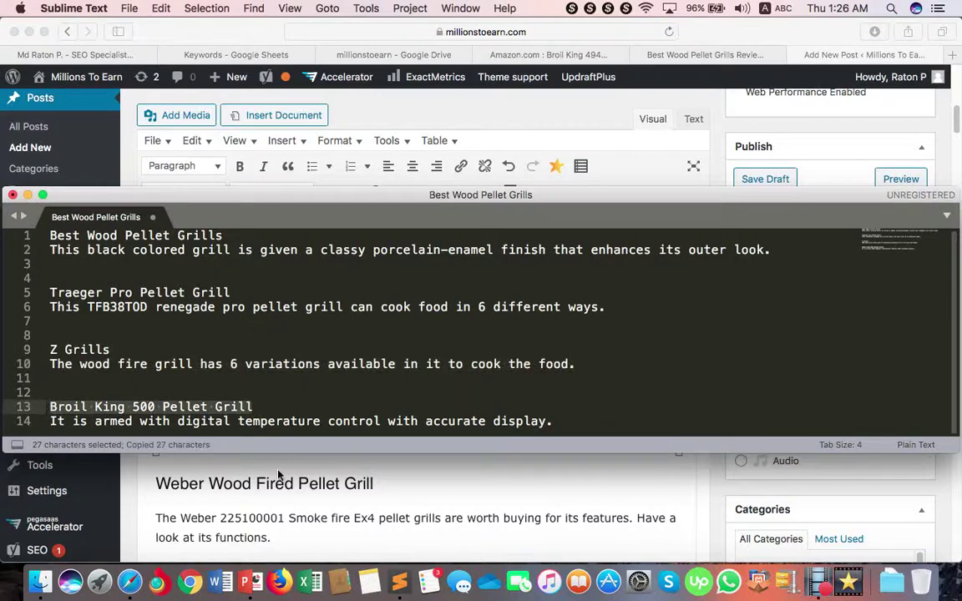
pyautogui.click(392, 490)
pyautogui.rightClick(335, 441)
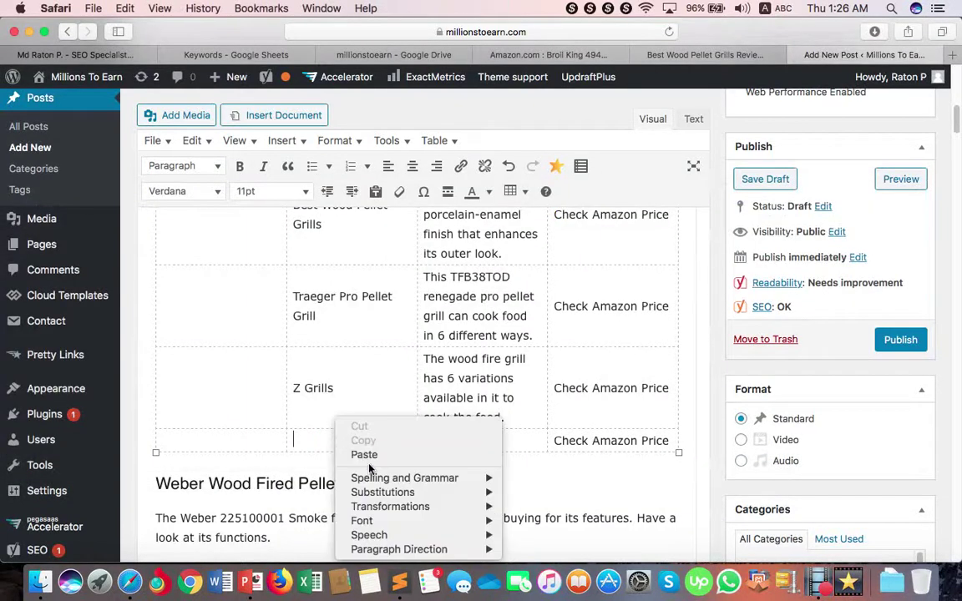
pyautogui.click(364, 454)
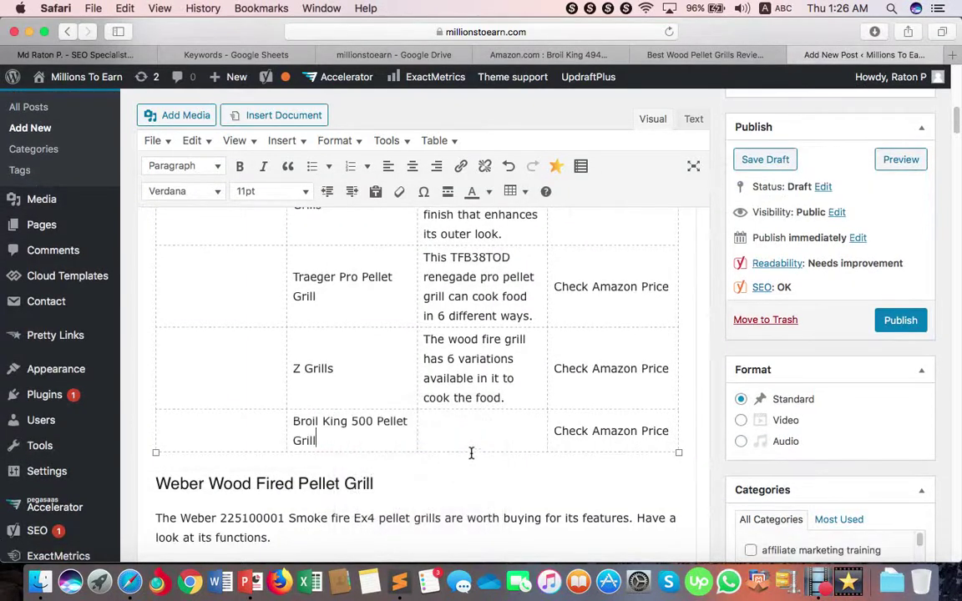
# Step: Copy the sentence about digital temperature control with accurate display from Sublime Text into the Broil King row's Feature cell in Safari
pyautogui.click(388, 580)
pyautogui.moveTo(543, 427); pyautogui.dragTo(50, 422)
pyautogui.press('super+c')
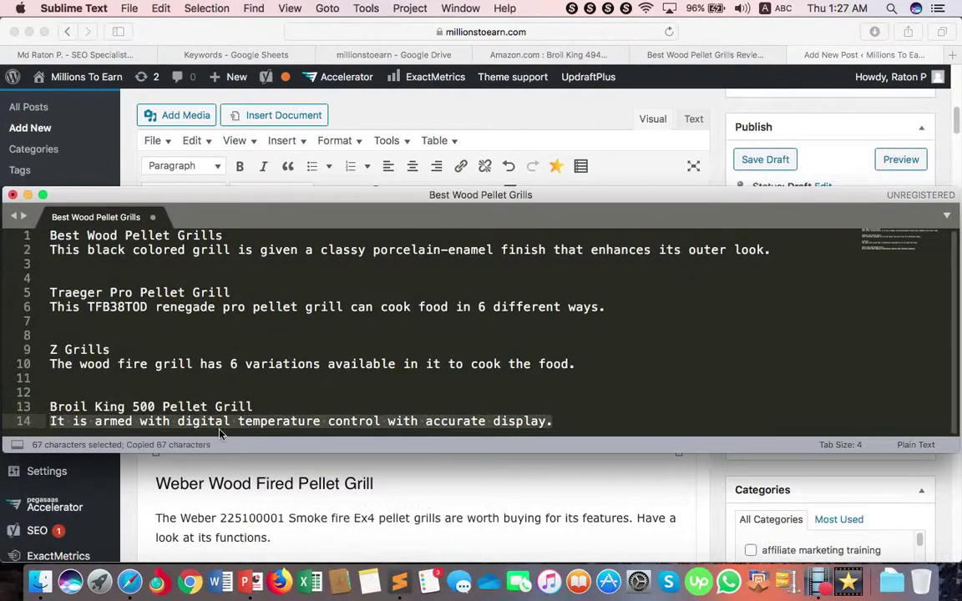
pyautogui.click(285, 458)
pyautogui.rightClick(449, 420)
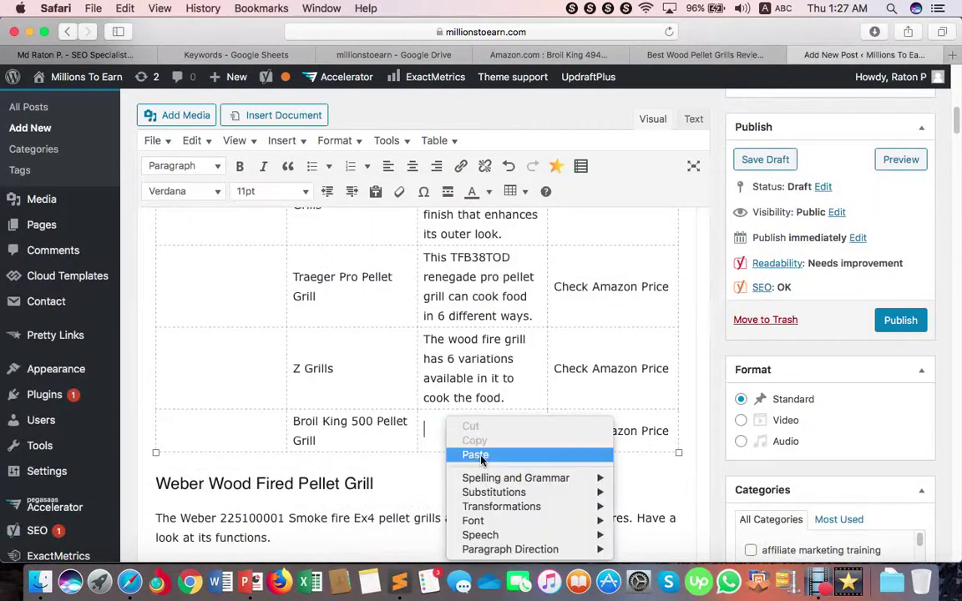
pyautogui.click(477, 456)
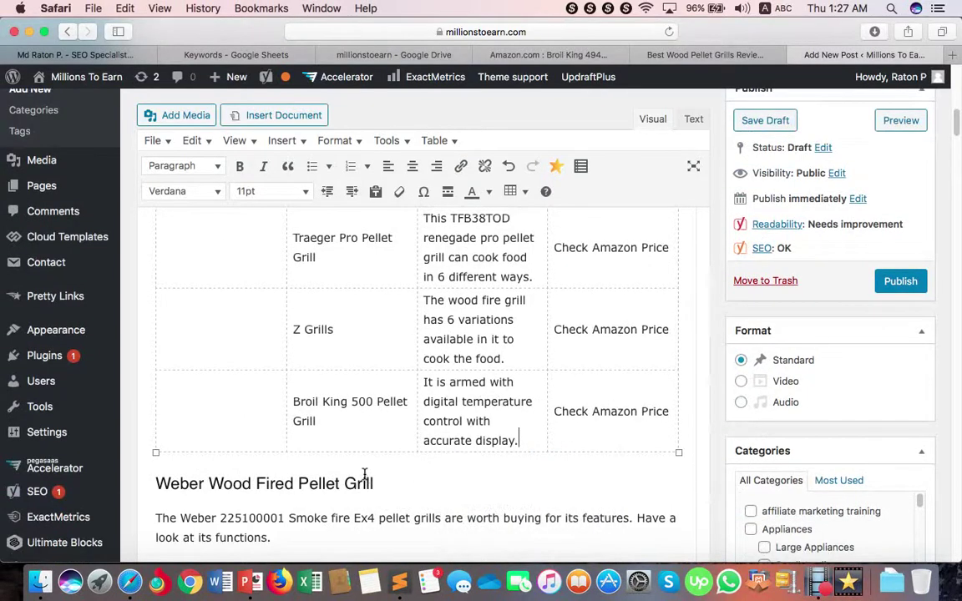
# Step: Switch to Finder, bring up the Best Wood Pellet Grills folder and check its image files
pyautogui.scroll(3, 439, 401)
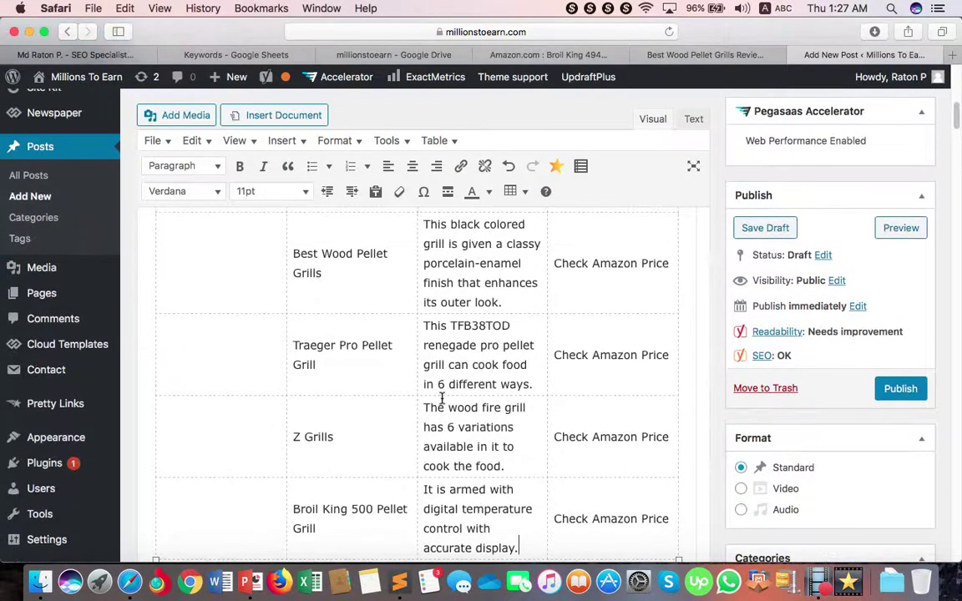
pyautogui.scroll(3, 442, 399)
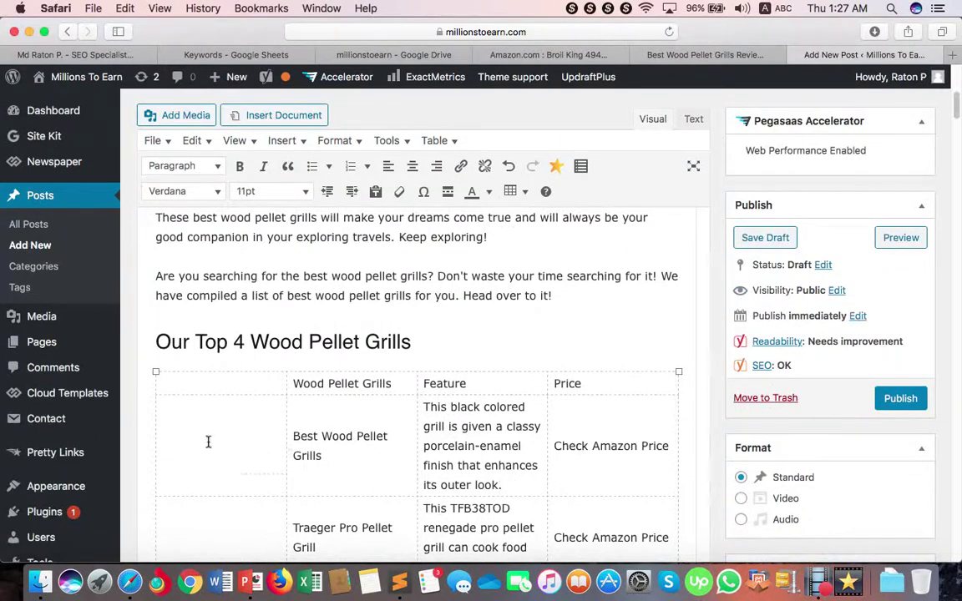
pyautogui.click(40, 576)
pyautogui.click(157, 158)
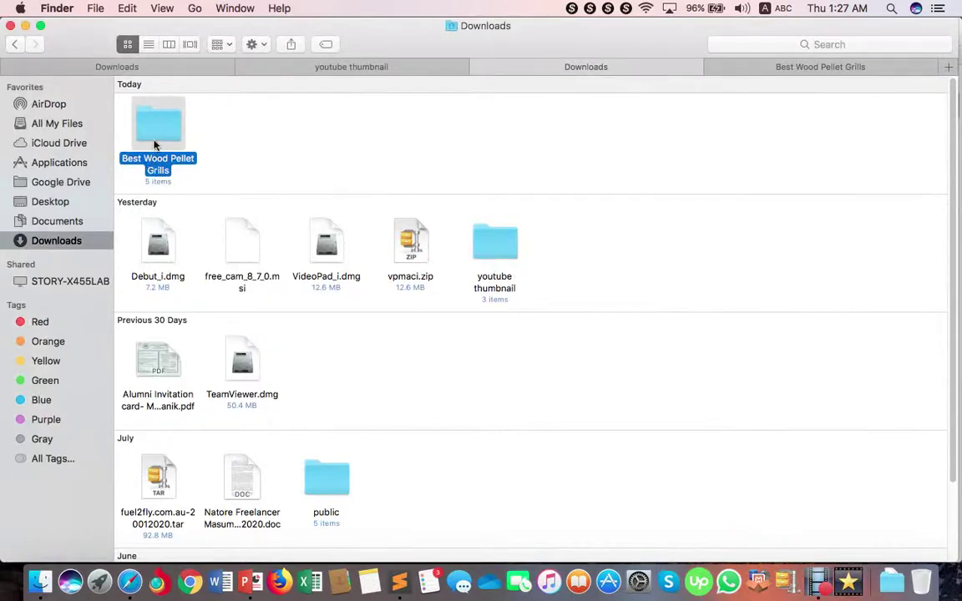
pyautogui.press('Return')
pyautogui.click(170, 126)
pyautogui.click(868, 66)
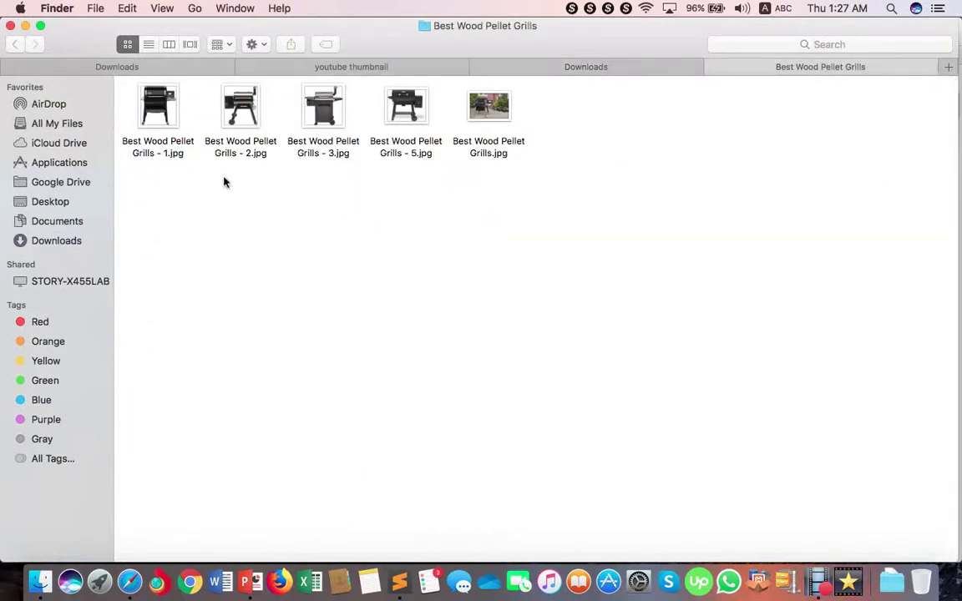
pyautogui.click(488, 150)
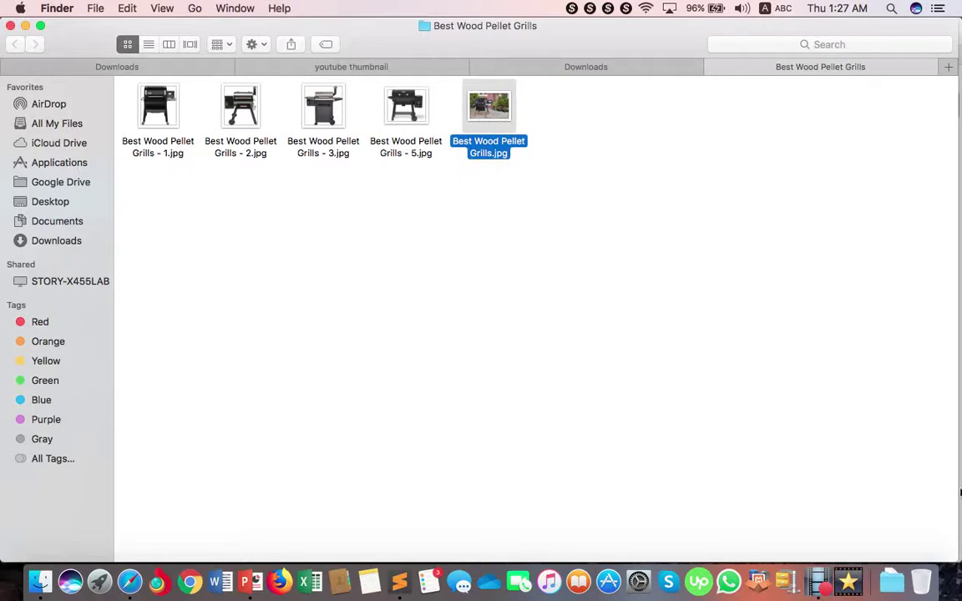
pyautogui.click(148, 154)
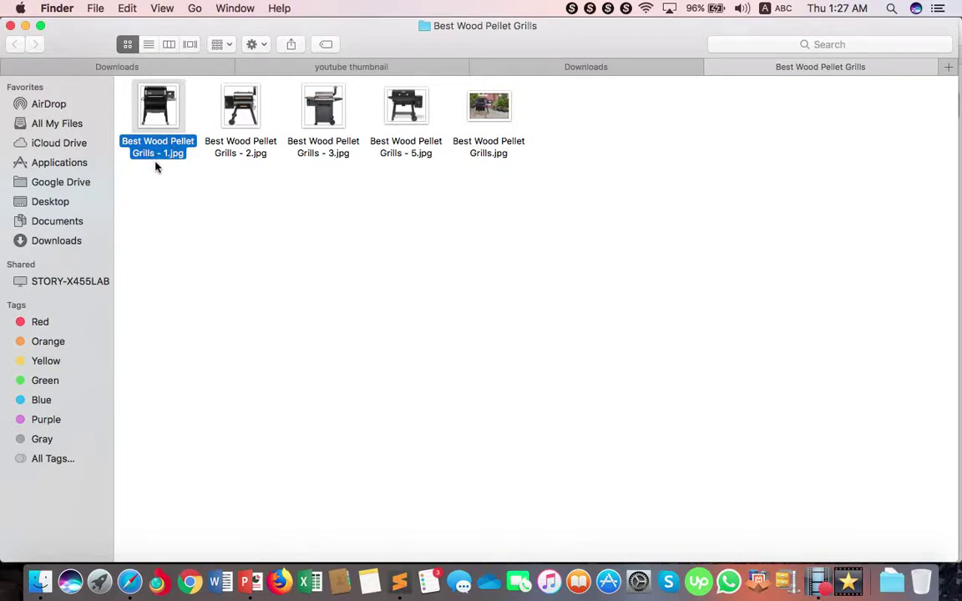
pyautogui.click(493, 152)
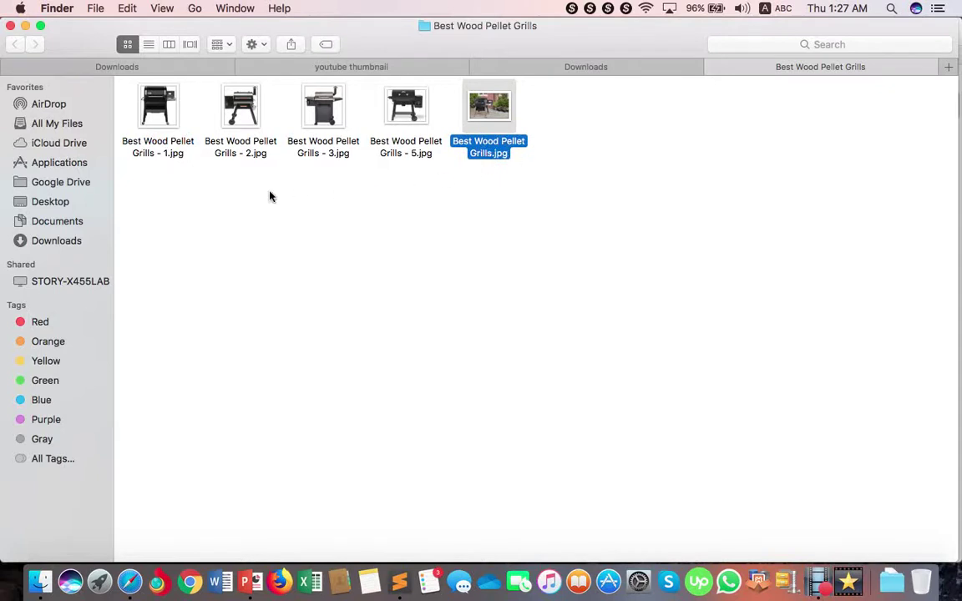
pyautogui.click(149, 142)
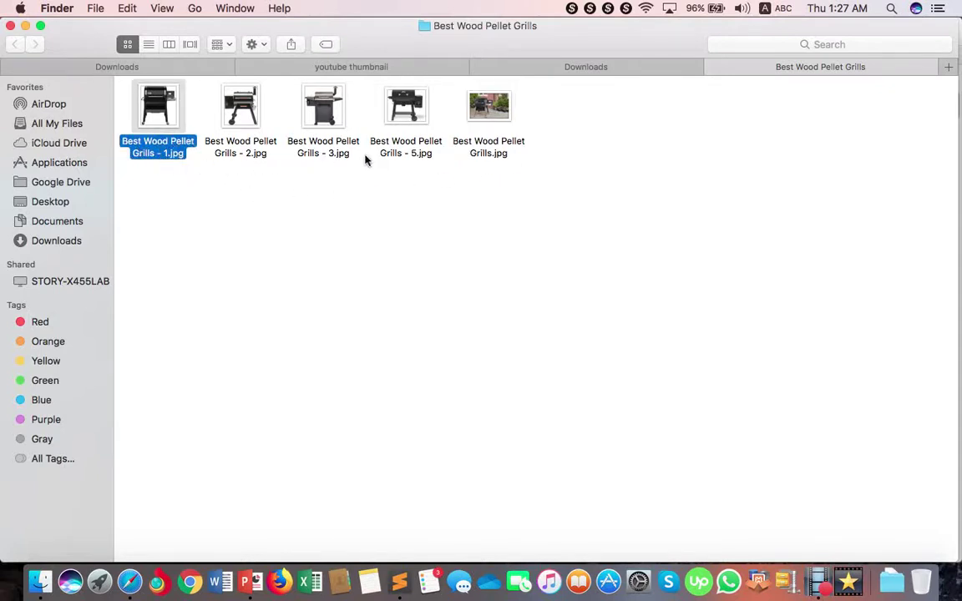
# Step: Rename the image file "Best Wood Pellet Grills - 5.jpg" as "Best Wood Pellet Grills - 4.jpg"
pyautogui.click(404, 149)
pyautogui.rightClick(411, 142)
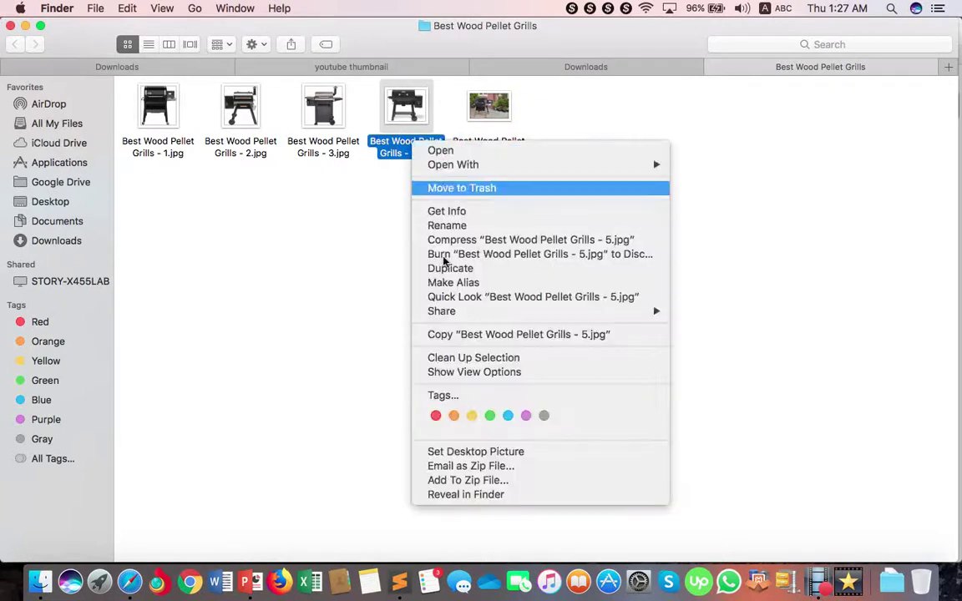
pyautogui.click(435, 226)
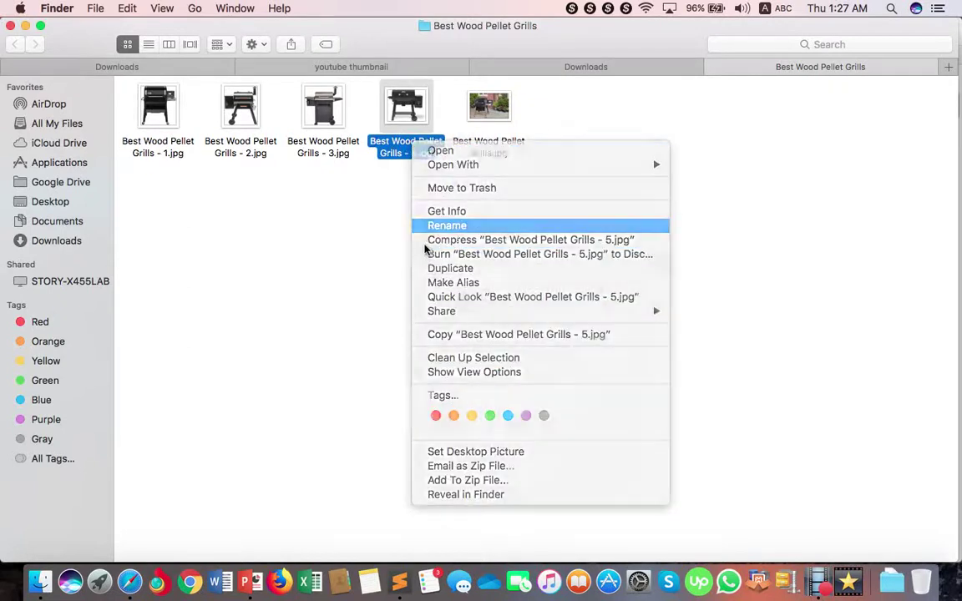
pyautogui.click(411, 157)
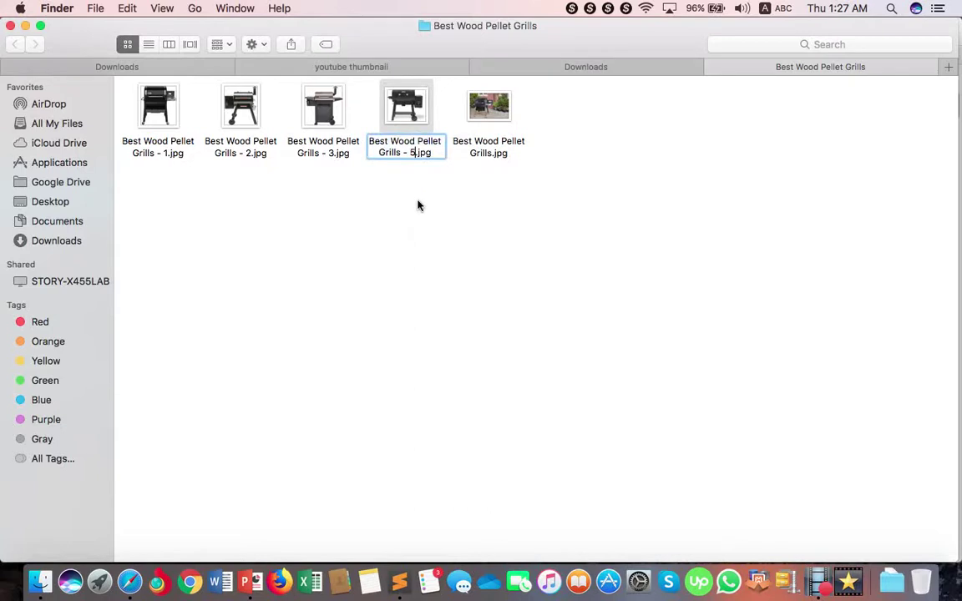
pyautogui.press('BackSpace')
pyautogui.write('4')
pyautogui.press('Return')
pyautogui.click(309, 208)
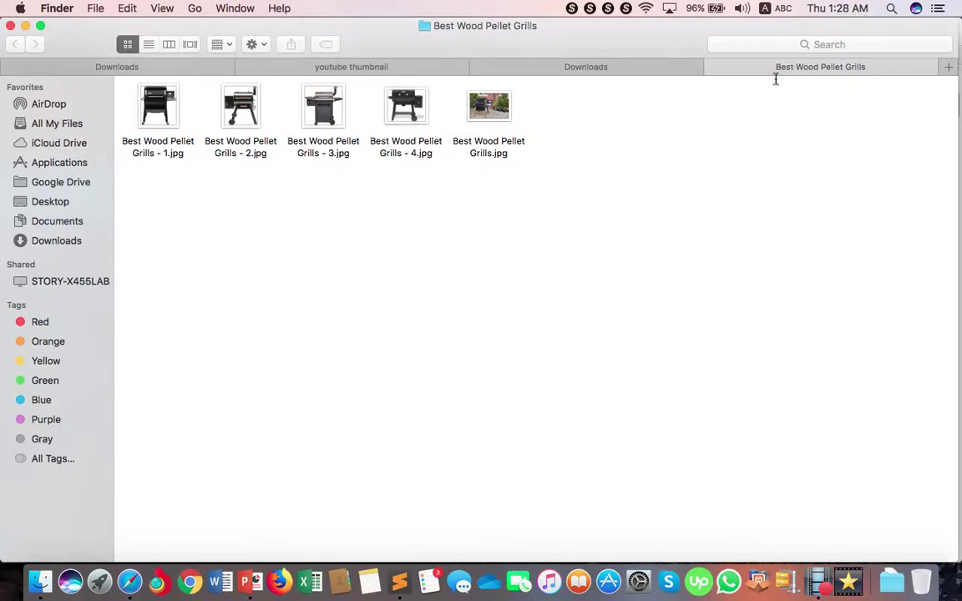
# Step: Upload all images of the Best Wood Pellet Grills folder from Finder to the post's media library in Safari
pyautogui.click(130, 580)
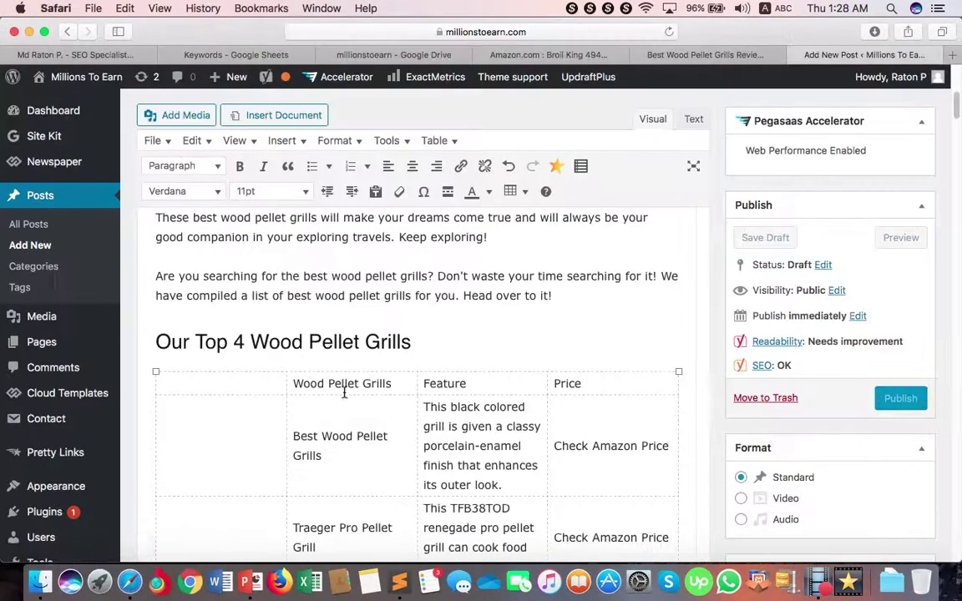
pyautogui.click(174, 116)
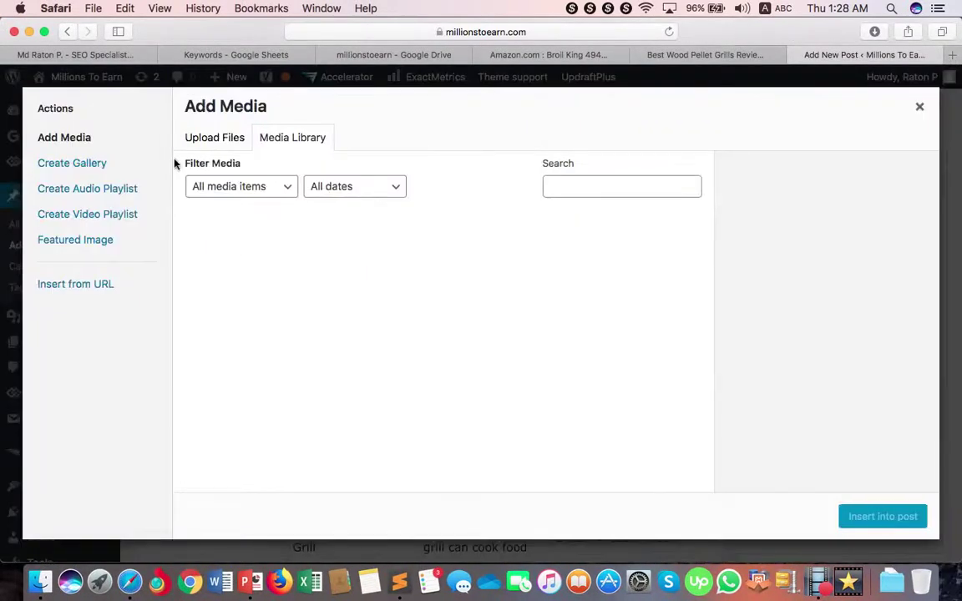
pyautogui.click(219, 142)
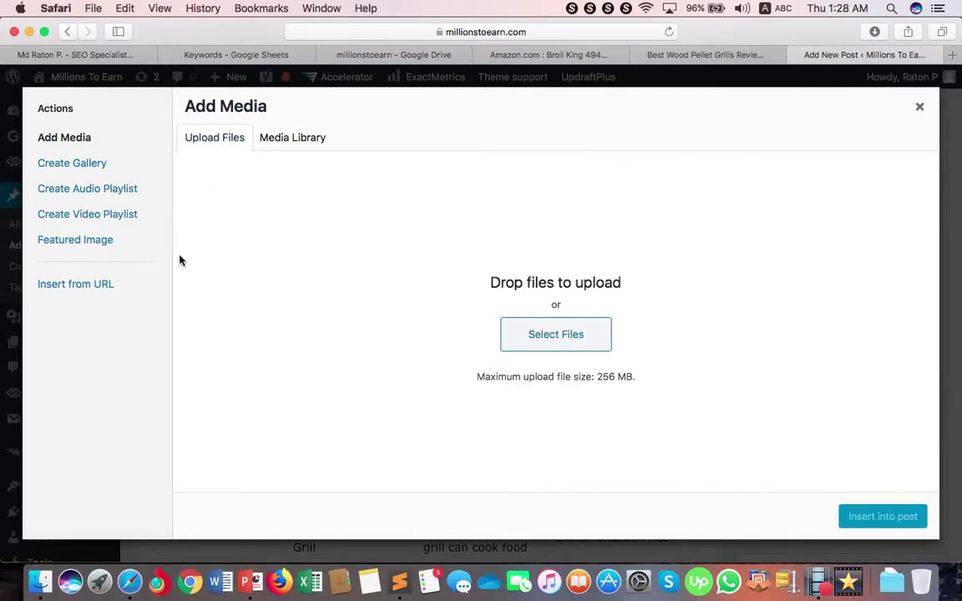
pyautogui.click(40, 581)
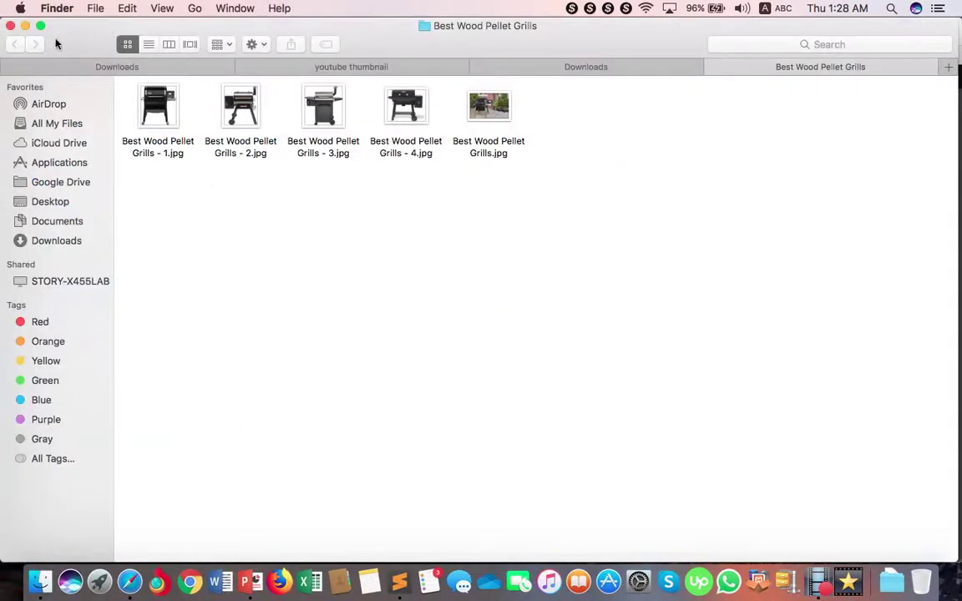
pyautogui.moveTo(1, 138); pyautogui.dragTo(692, 139)
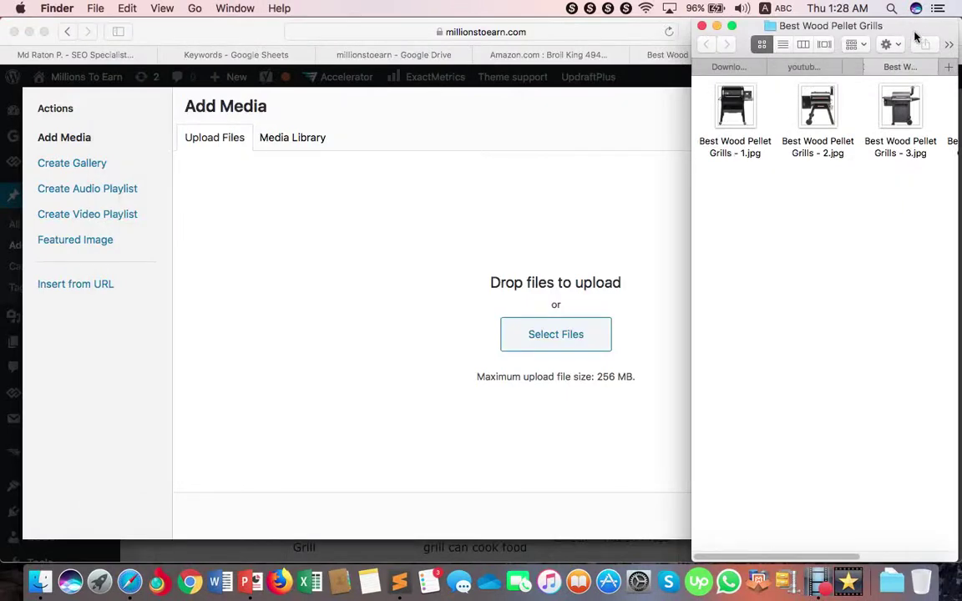
pyautogui.moveTo(916, 36); pyautogui.dragTo(829, 75)
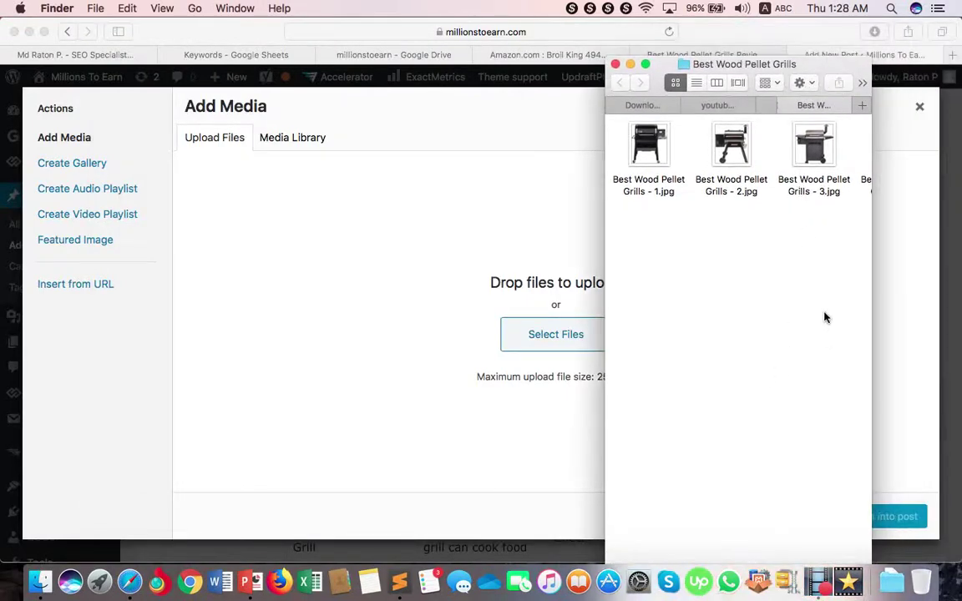
pyautogui.press('super+a')
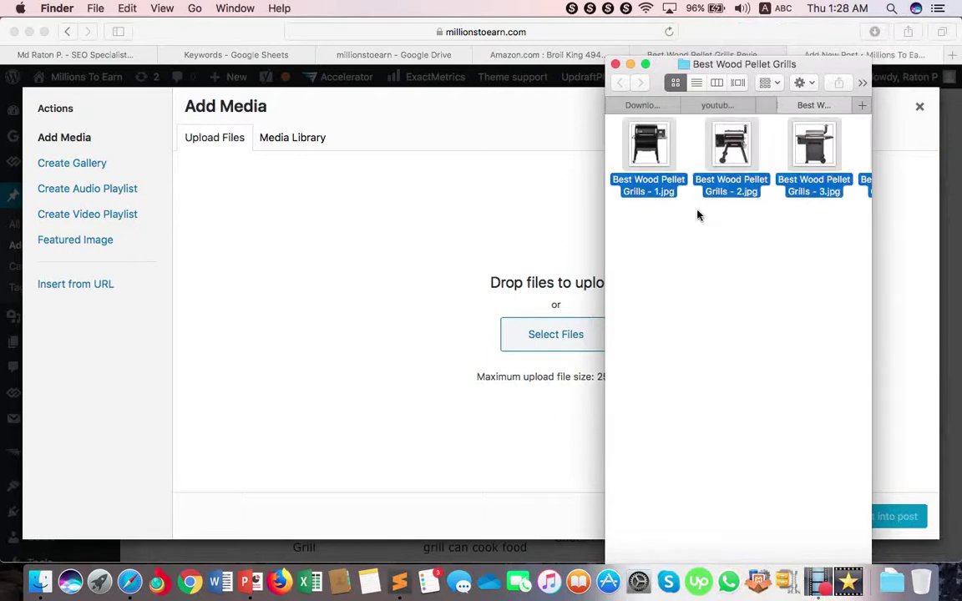
pyautogui.moveTo(732, 149); pyautogui.dragTo(517, 257)
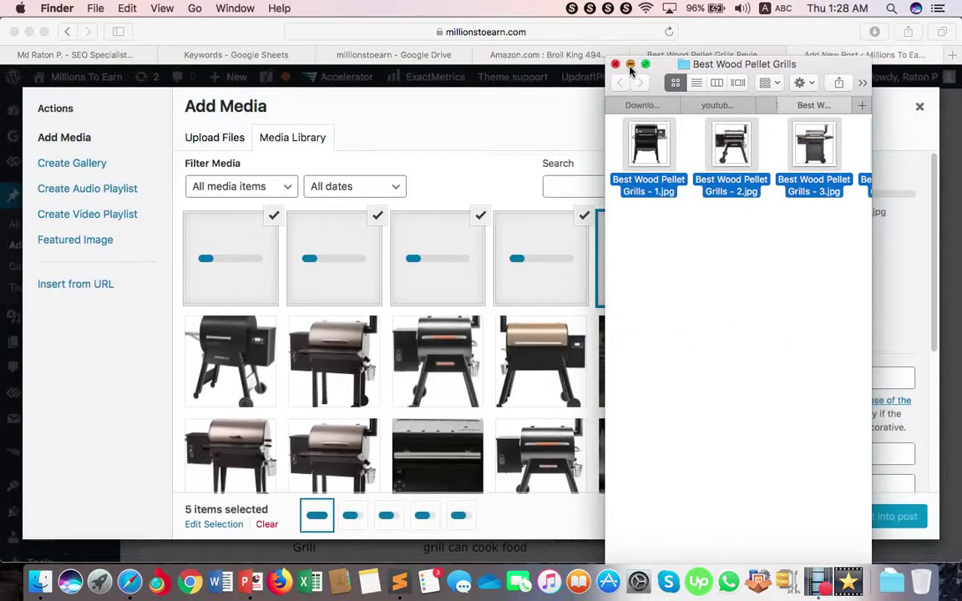
pyautogui.click(616, 65)
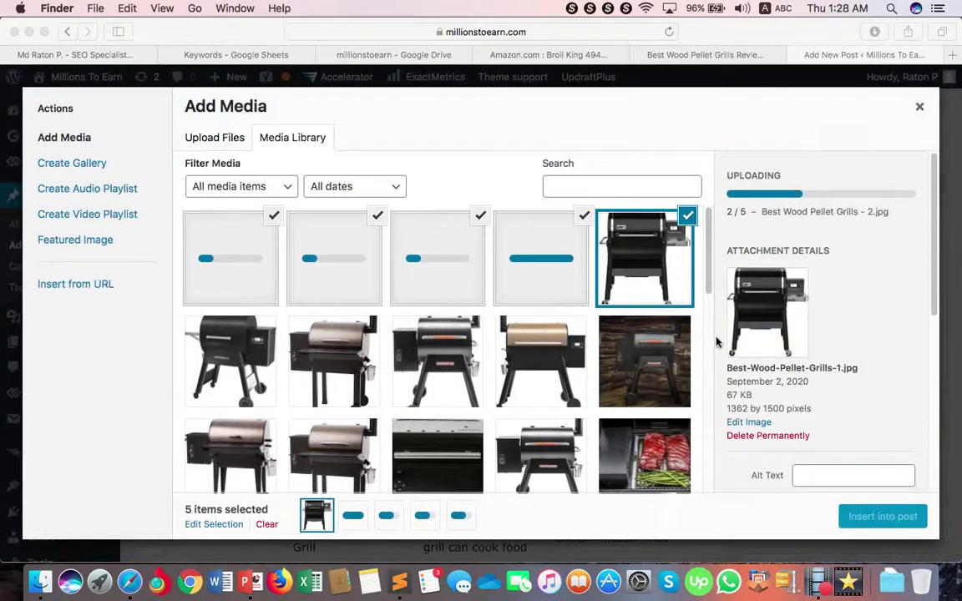
# Step: Copy "Best Wood Pellet Grills" from the first uploaded image's title into its alt text, caption and description
pyautogui.scroll(-5, 823, 408)
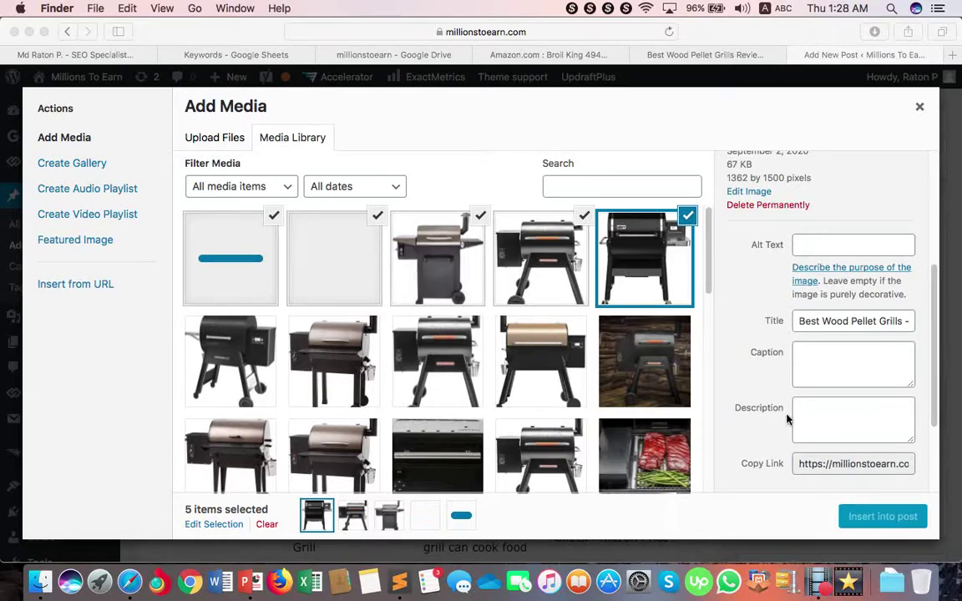
pyautogui.click(887, 325)
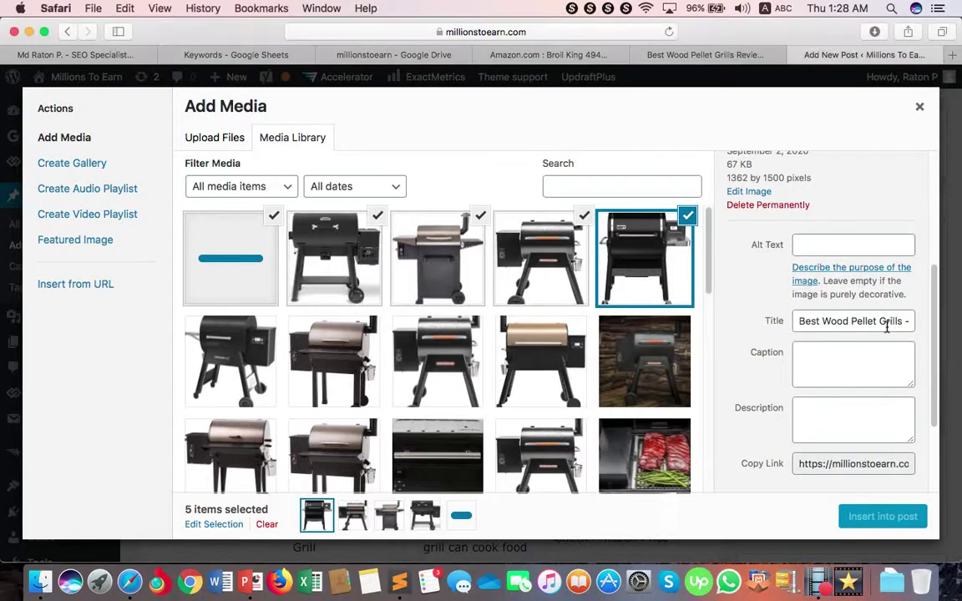
pyautogui.moveTo(902, 324); pyautogui.dragTo(795, 324)
pyautogui.press('super+c')
pyautogui.scroll(-2, 795, 324)
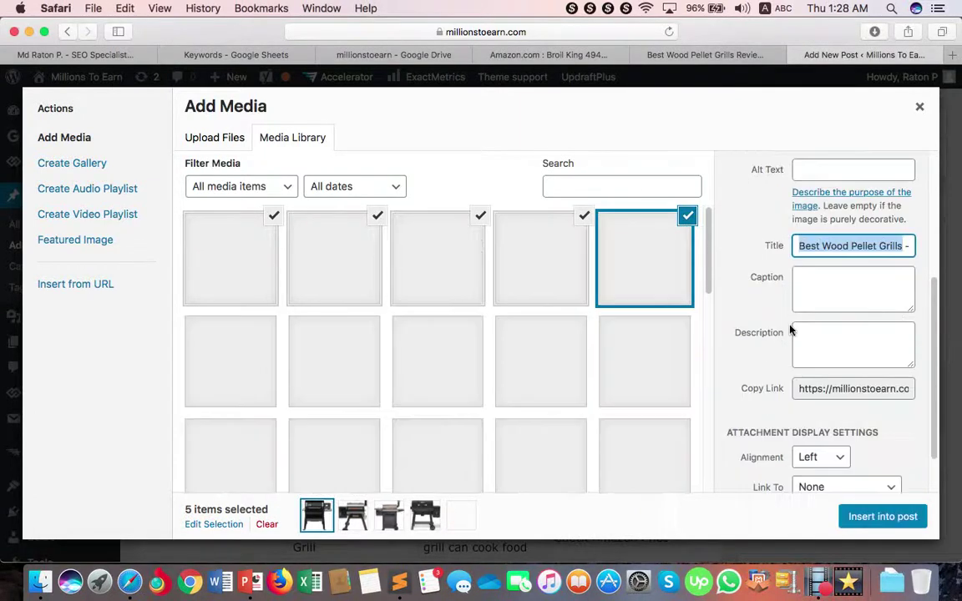
pyautogui.click(817, 171)
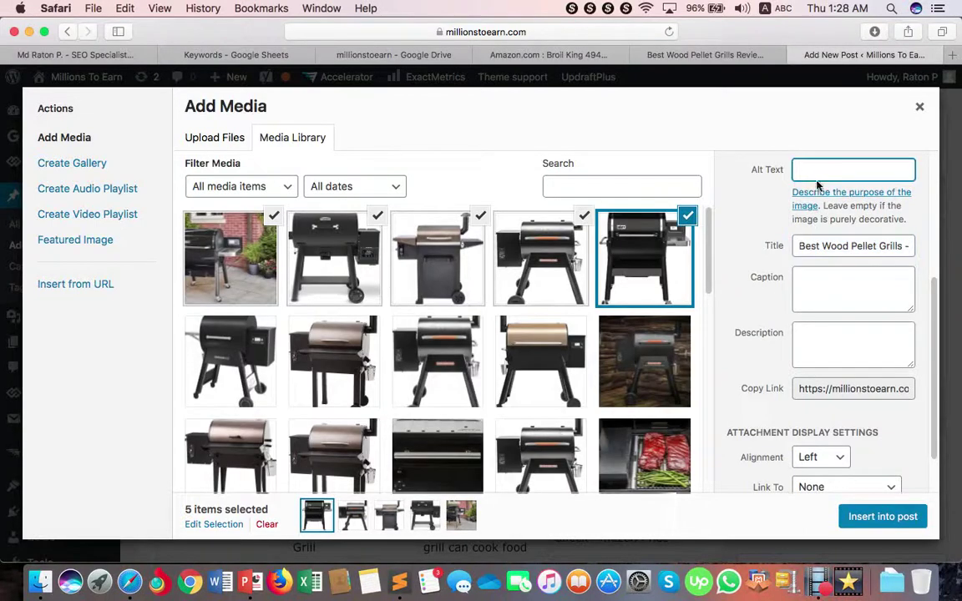
pyautogui.press('super+v')
pyautogui.click(813, 309)
pyautogui.press('super+v')
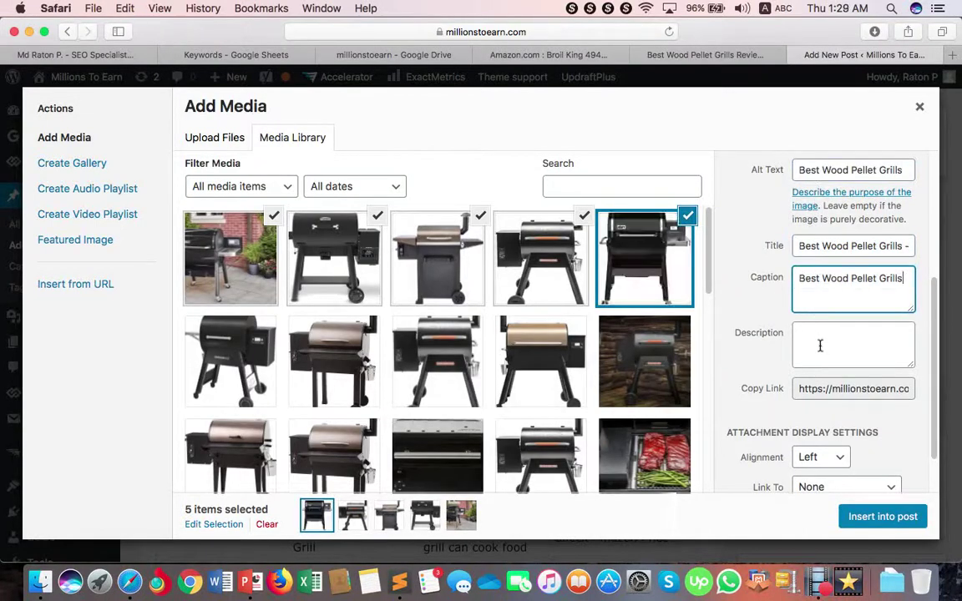
pyautogui.click(818, 344)
pyautogui.press('super+v')
# Step: Paste "Best Wood Pellet Grills" as alt text, caption and description of the uploaded image Best-Wood-Pellet-Grills-2.jpg
pyautogui.click(561, 294)
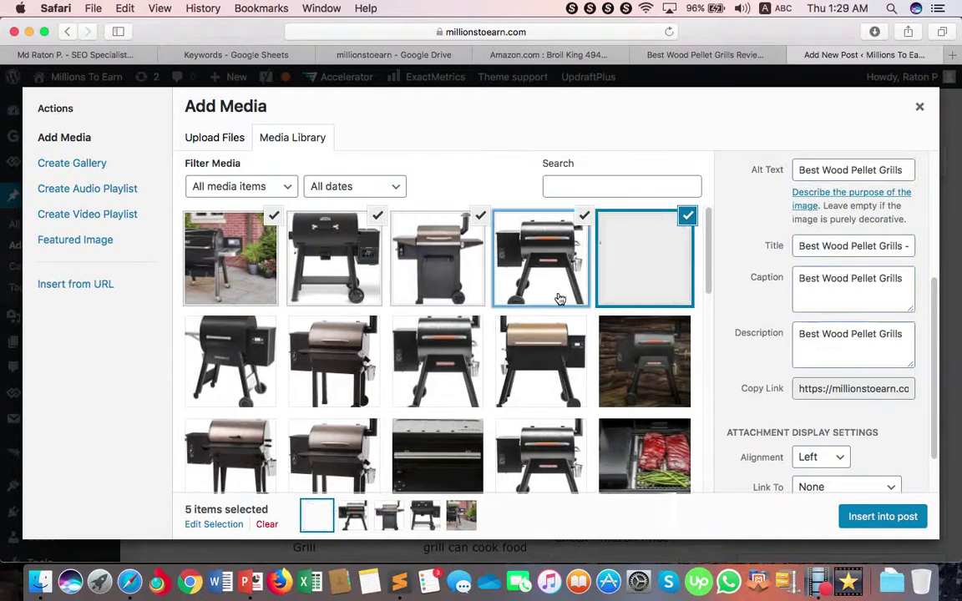
pyautogui.click(816, 211)
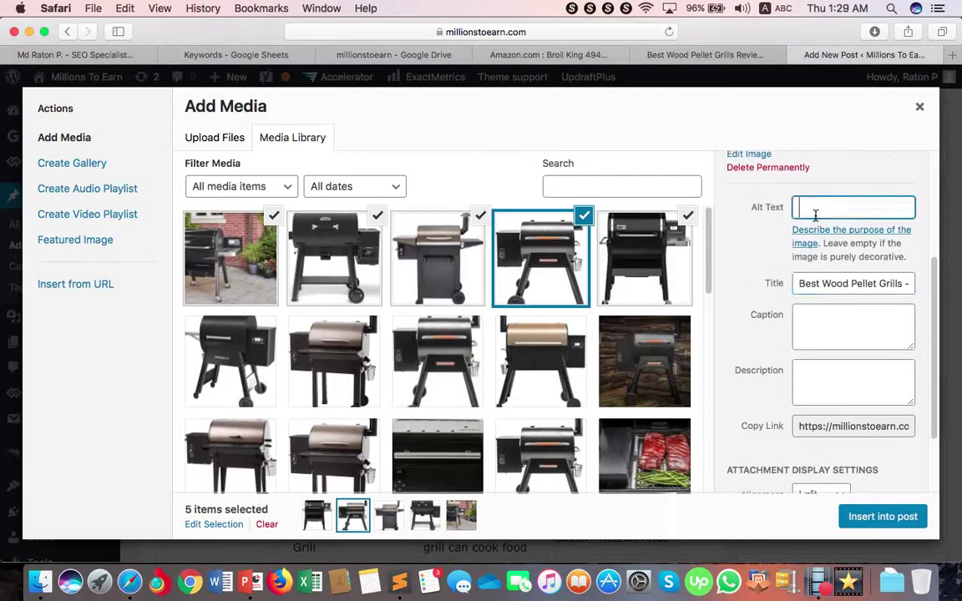
pyautogui.press('super+v')
pyautogui.click(810, 334)
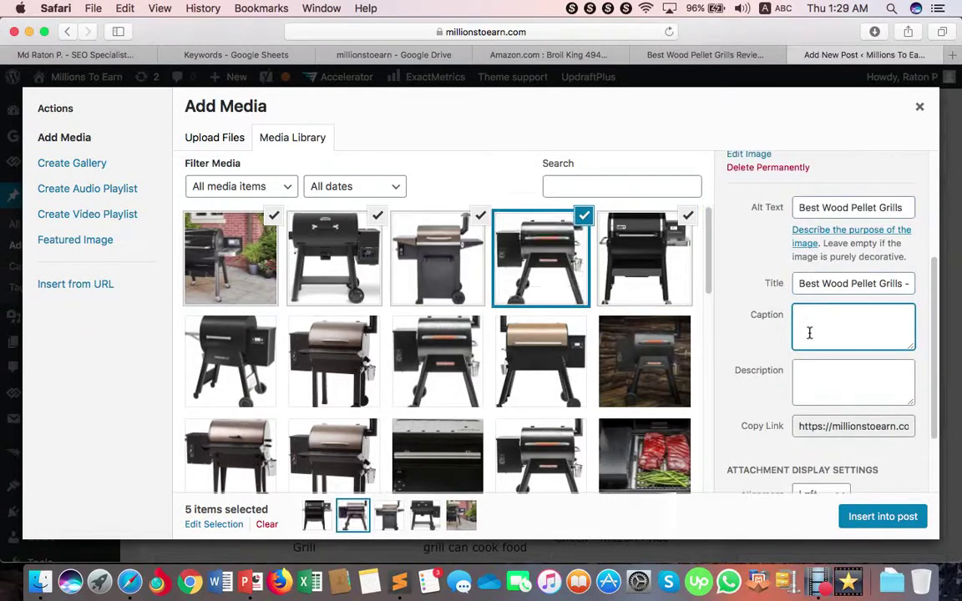
pyautogui.press('super+v')
pyautogui.click(809, 372)
pyautogui.press('super+v')
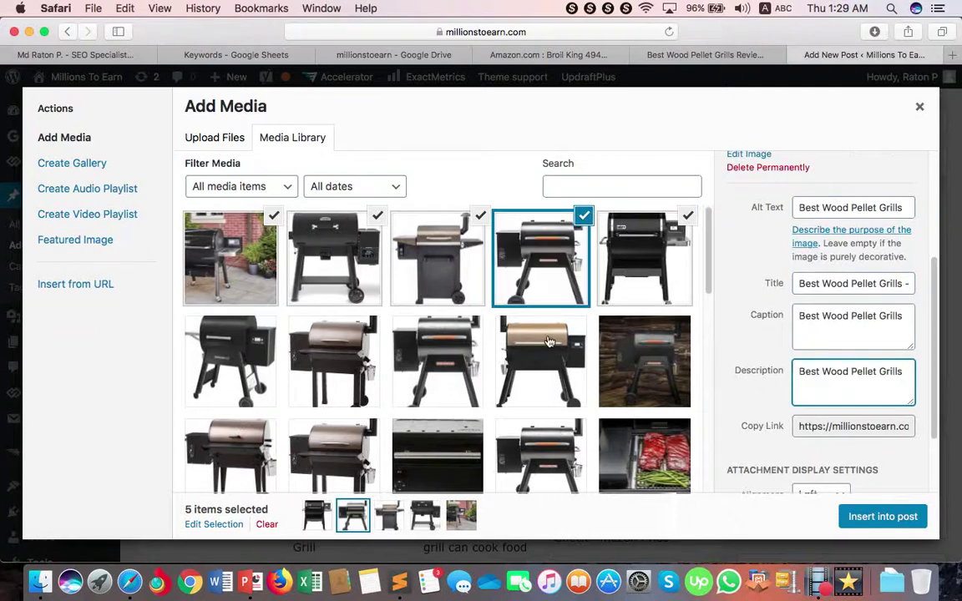
# Step: Paste "Best Wood Pellet Grills" as alt text, caption and description of the uploaded image Best-Wood-Pellet-Grills-3.jpg
pyautogui.click(432, 260)
pyautogui.click(827, 214)
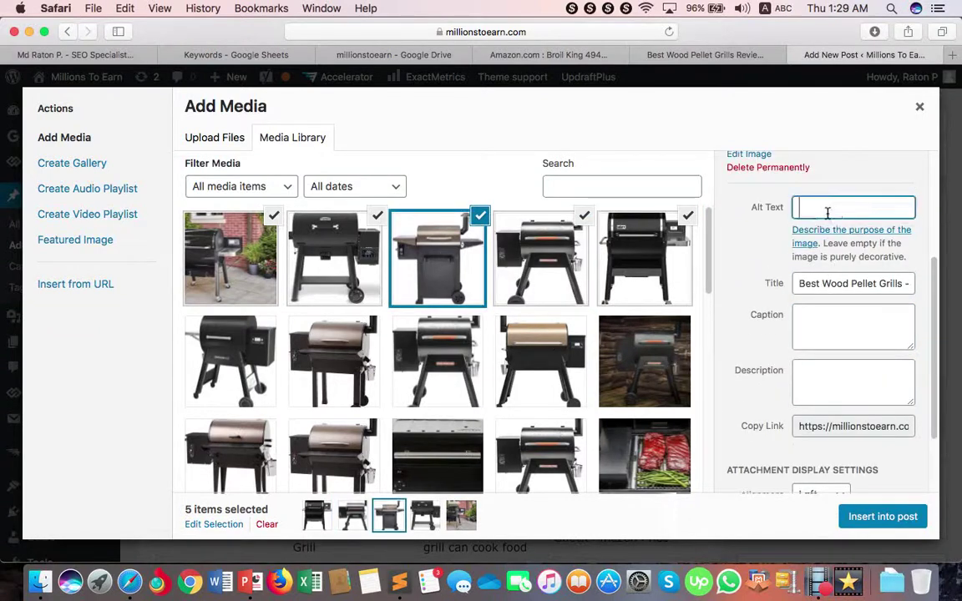
pyautogui.press('super+v')
pyautogui.click(818, 324)
pyautogui.press('super+v')
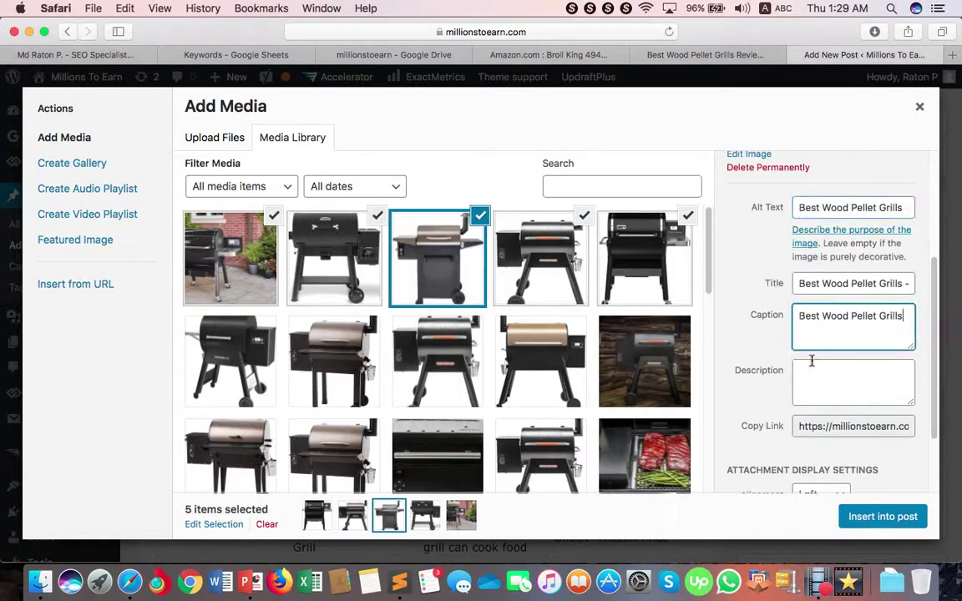
pyautogui.click(802, 387)
pyautogui.press('super+v')
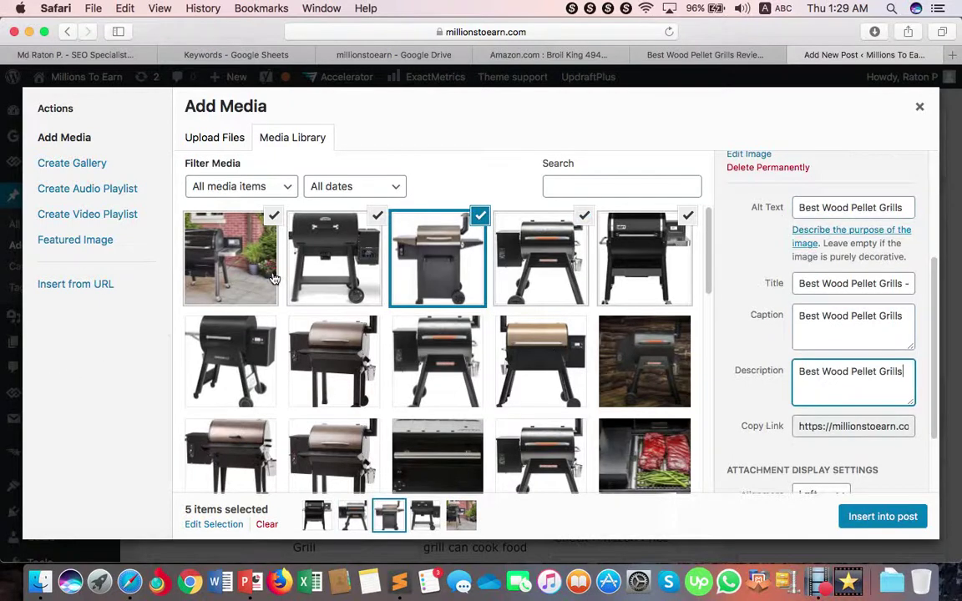
# Step: Fill the alt text, caption and description of the fourth product image, the black Broil King grill, with "Best Wood Pellet Grills"
pyautogui.click(330, 255)
pyautogui.click(822, 194)
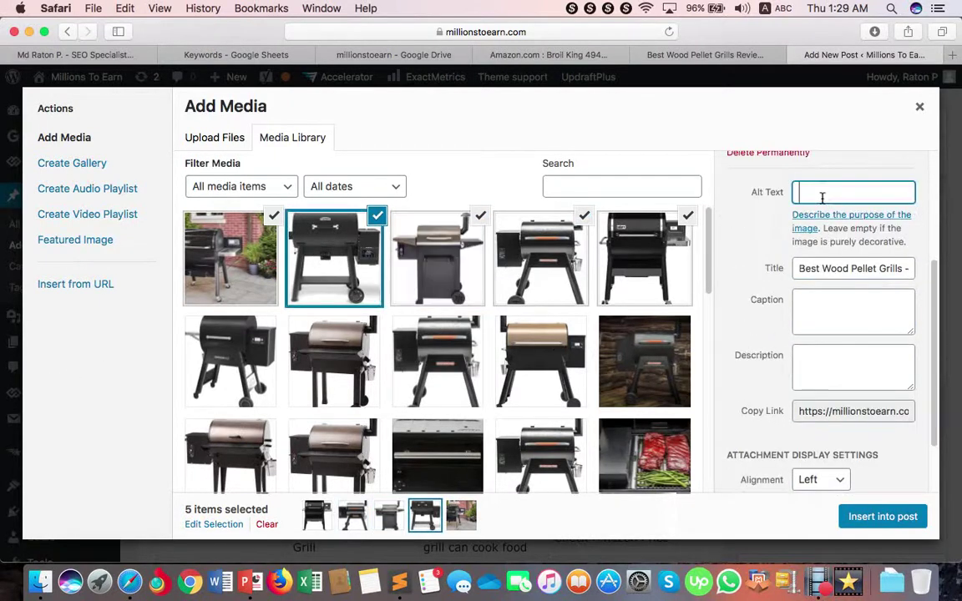
pyautogui.press('super+v')
pyautogui.click(823, 312)
pyautogui.press('super+v')
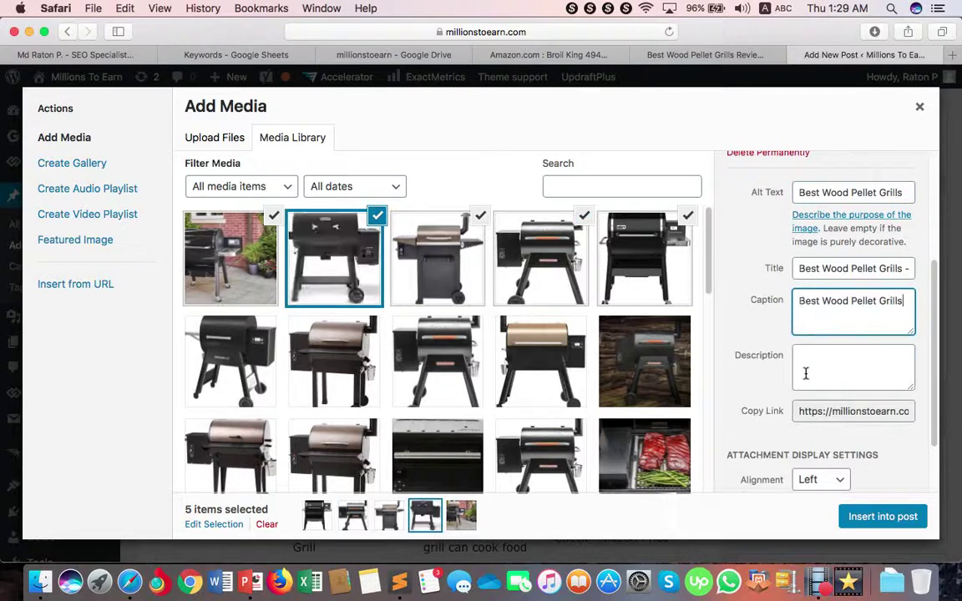
pyautogui.click(812, 369)
pyautogui.press('super+v')
# Step: Enter "Best Wood Pellet Grills" as alt text, caption and description of the image showing a grill on a patio
pyautogui.click(217, 249)
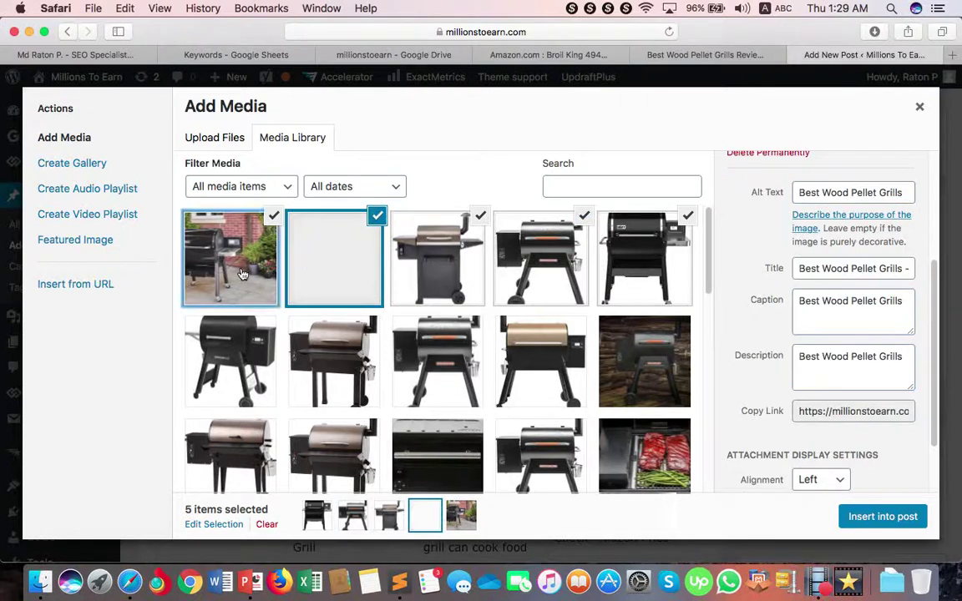
pyautogui.scroll(2, 852, 193)
pyautogui.click(831, 177)
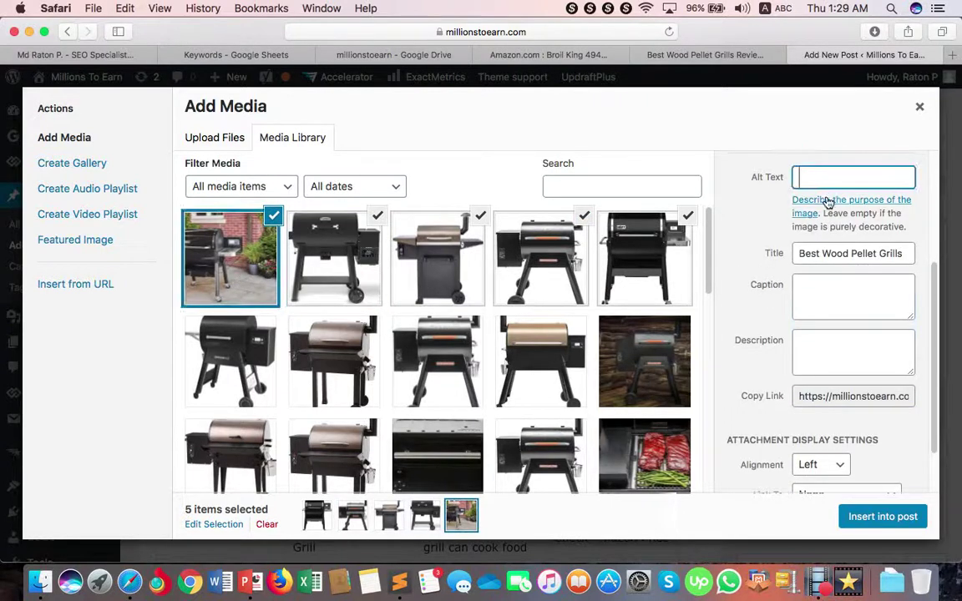
pyautogui.write('Best Wood Pellet Grills')
pyautogui.click(812, 292)
pyautogui.write('Best Wood Pellet Grills')
pyautogui.click(816, 338)
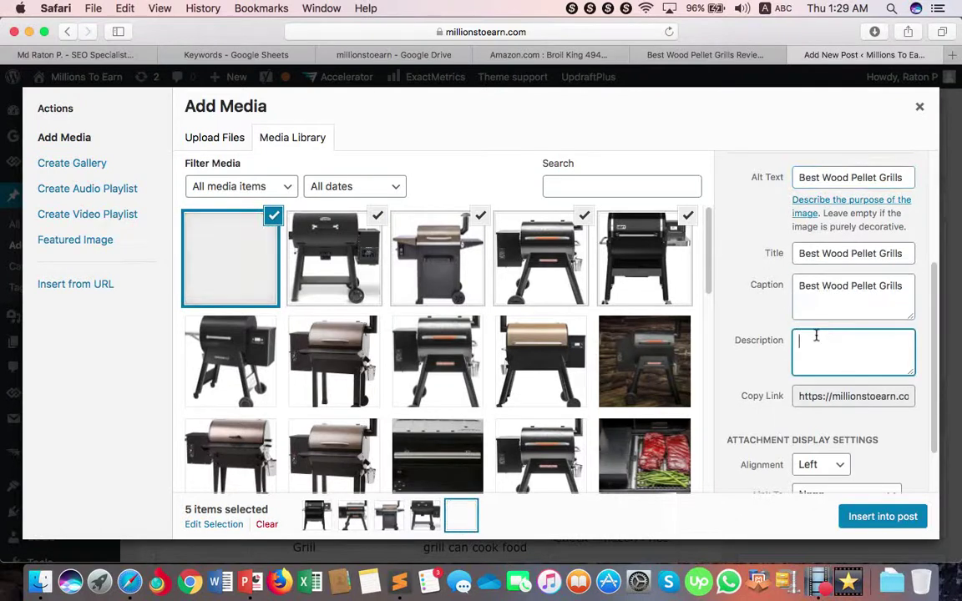
pyautogui.write('Best Wood Pellet Grills')
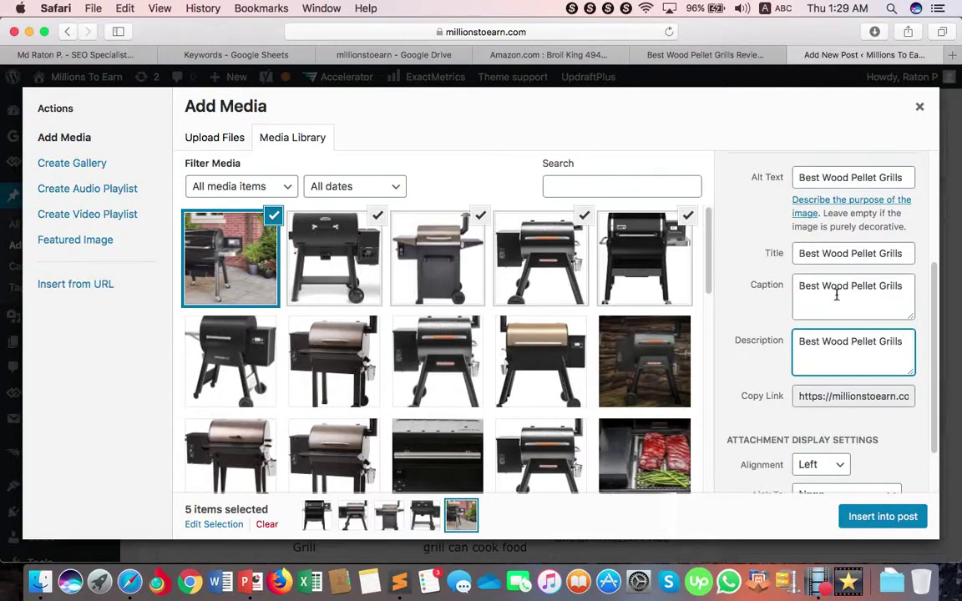
# Step: Switch to Sublime Text and copy the first product heading, "Best Wood Pellet Grills"
pyautogui.click(805, 291)
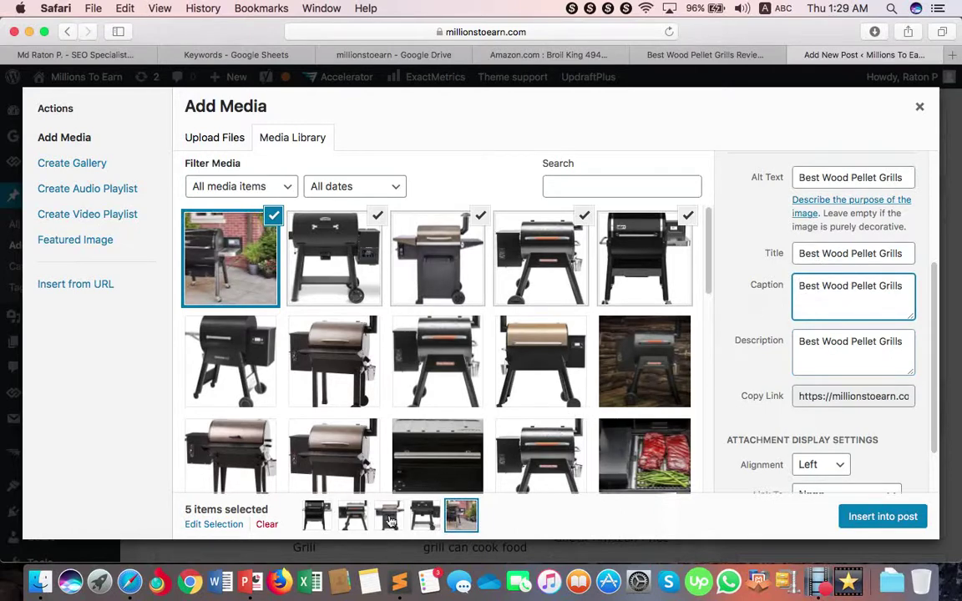
pyautogui.click(398, 585)
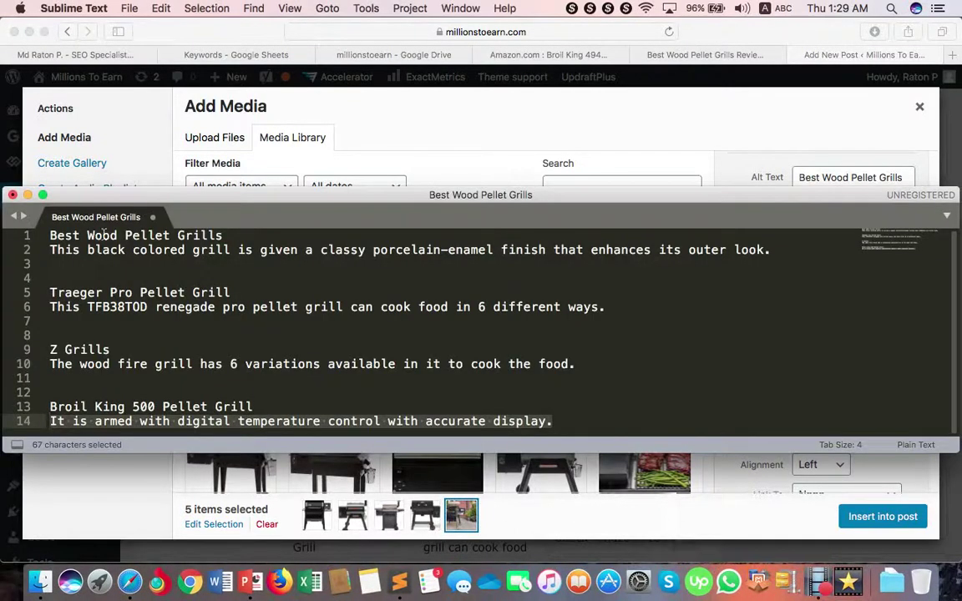
pyautogui.moveTo(240, 238); pyautogui.dragTo(38, 240)
pyautogui.press('super+c')
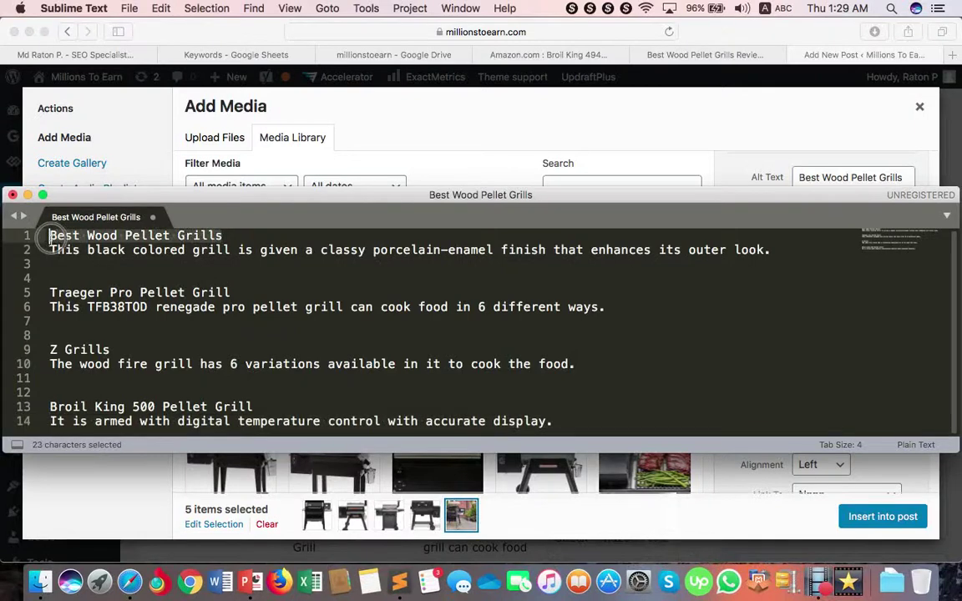
# Step: Return to Safari and put the copied "Best Wood Pellet Grills" and a hyphen before the caption of Best-Wood-Pellet-Grills-1.jpg
pyautogui.click(648, 161)
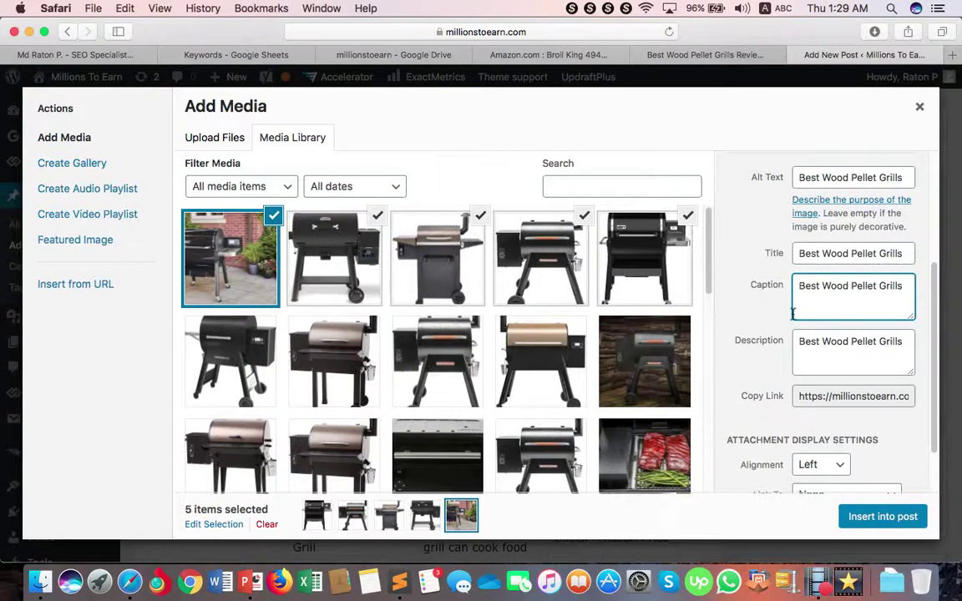
pyautogui.scroll(5, 716, 284)
pyautogui.click(660, 274)
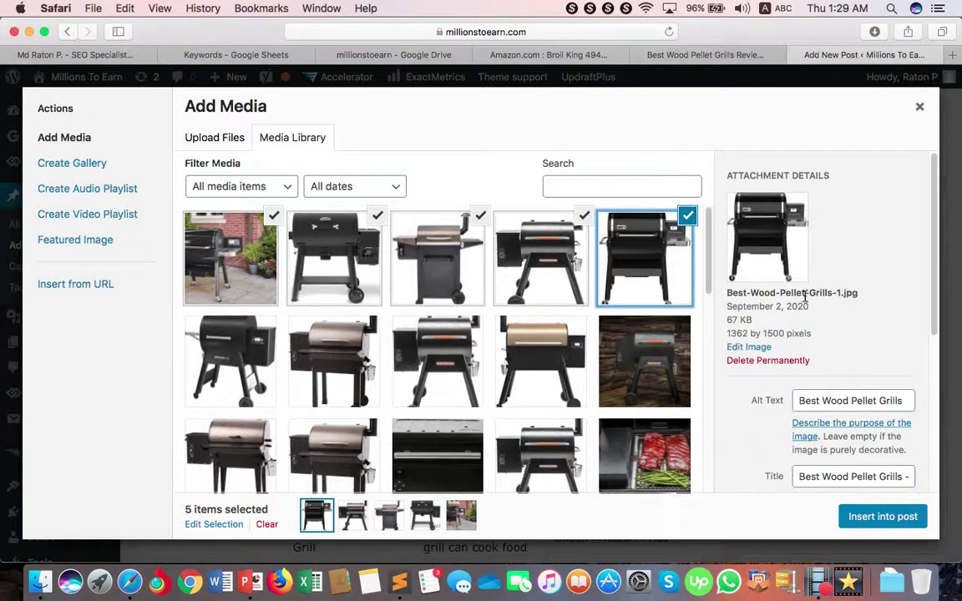
pyautogui.scroll(-1, 827, 422)
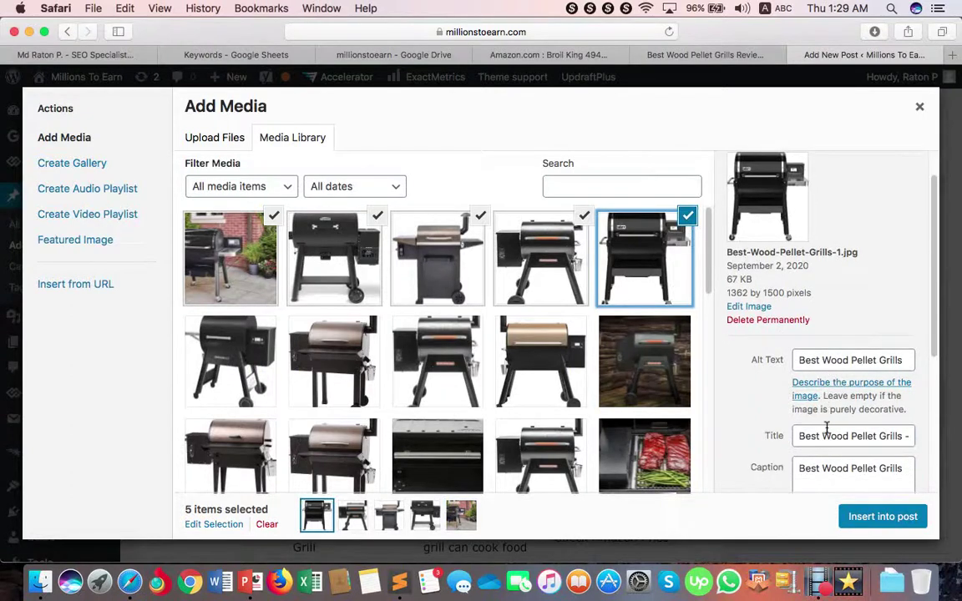
pyautogui.scroll(-2, 825, 426)
pyautogui.scroll(-1, 825, 426)
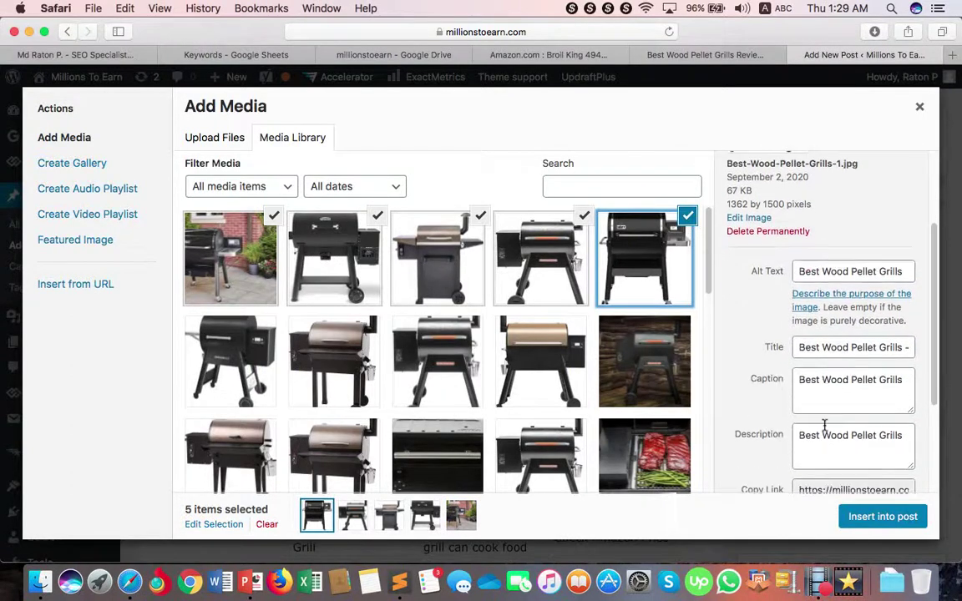
pyautogui.click(797, 383)
pyautogui.press('super+v')
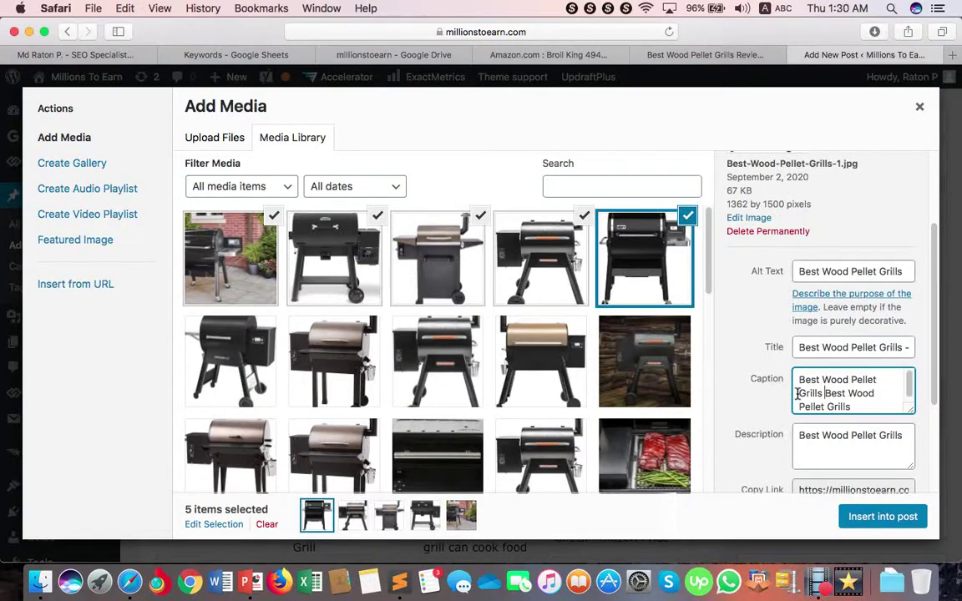
pyautogui.write('-')
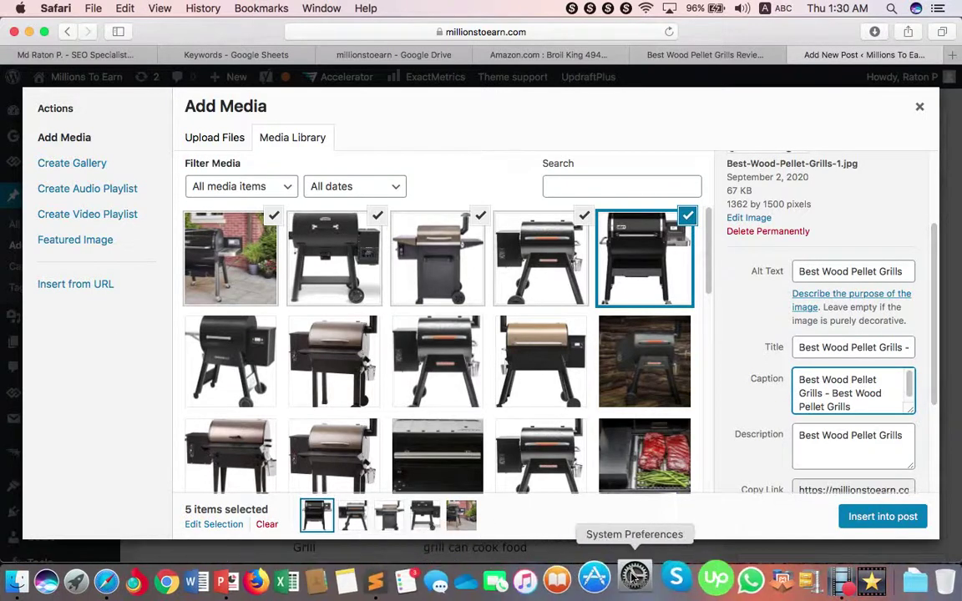
# Step: Copy "Traeger Pro Pellet Grill" from Sublime Text and add it with a hyphen before the caption of Best-Wood-Pellet-Grills-2.jpg in Safari
pyautogui.click(409, 579)
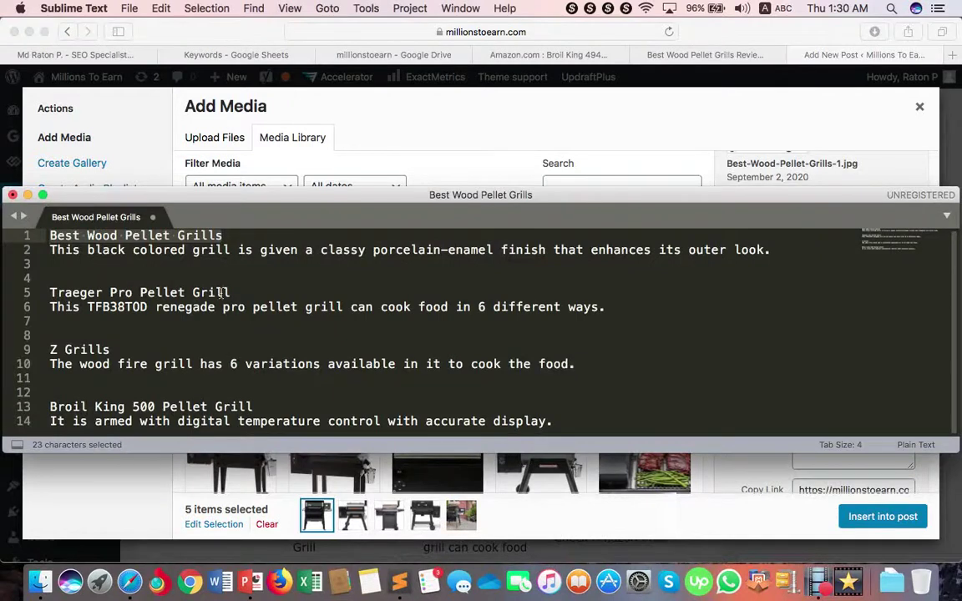
pyautogui.moveTo(229, 293); pyautogui.dragTo(48, 292)
pyautogui.press('super+c')
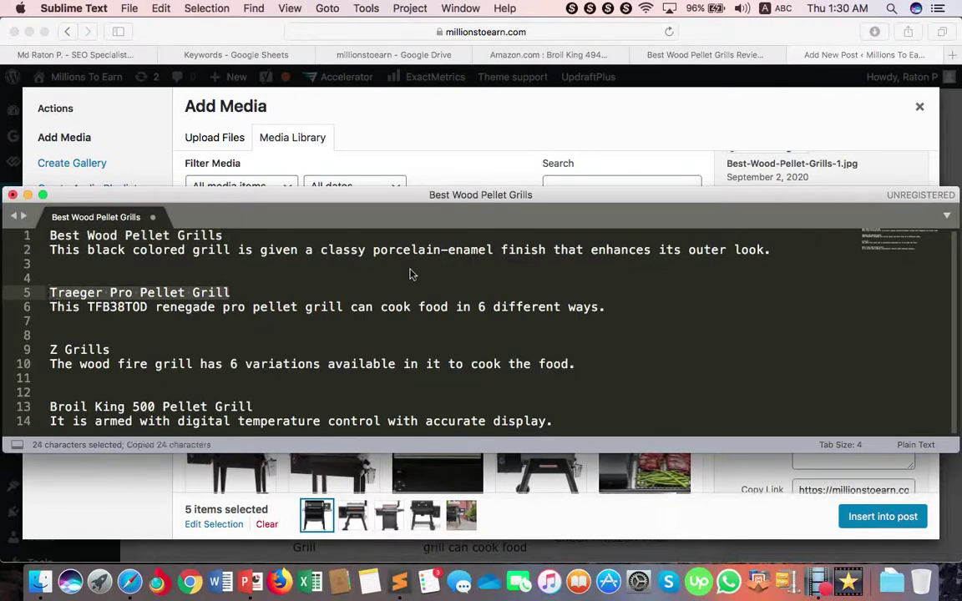
pyautogui.click(686, 165)
pyautogui.click(520, 236)
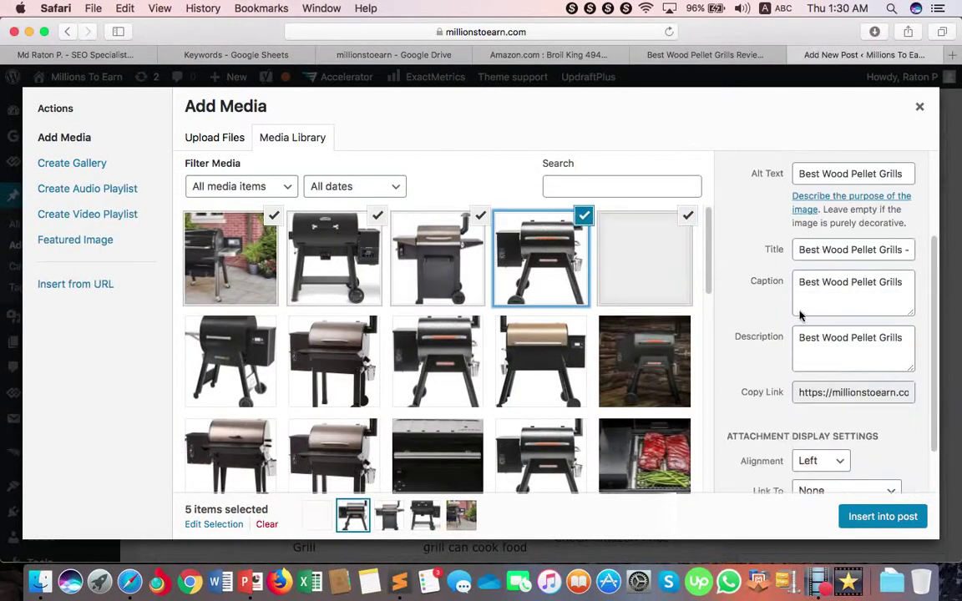
pyautogui.click(800, 382)
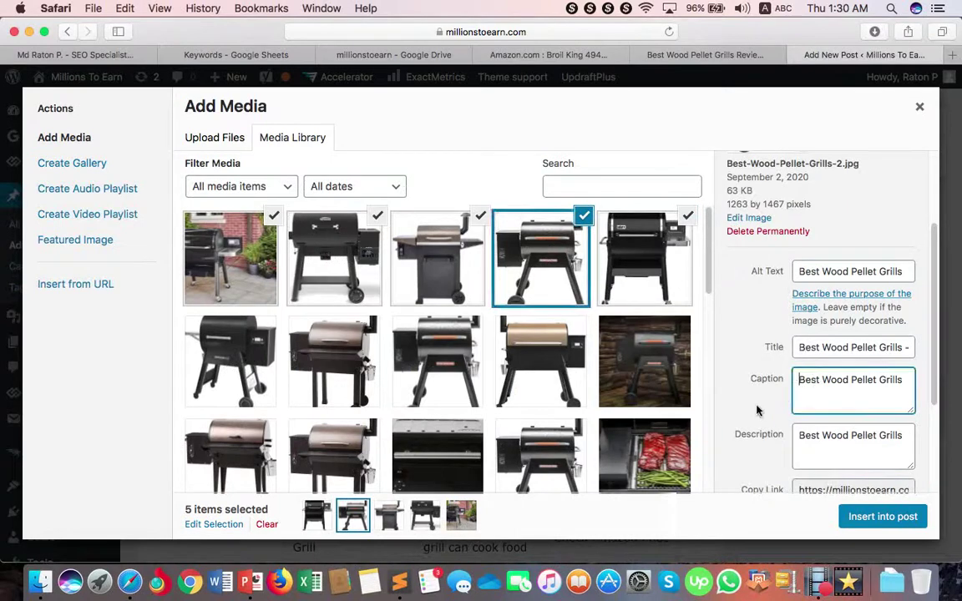
pyautogui.press('super+v')
pyautogui.write('-')
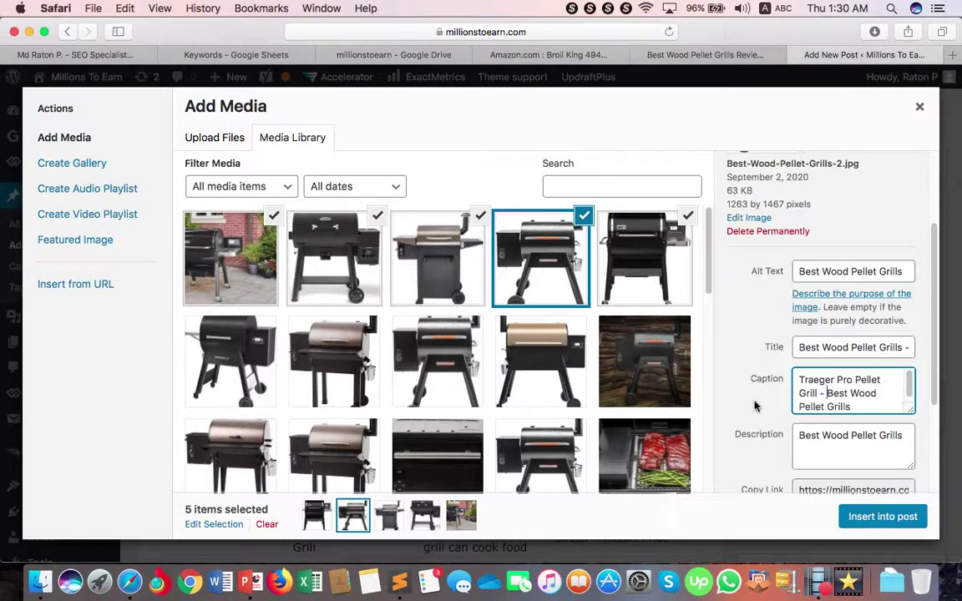
# Step: Copy "Z Grills" from Sublime Text and add it with a hyphen before the caption of Best-Wood-Pellet-Grills-3.jpg in Safari
pyautogui.click(400, 582)
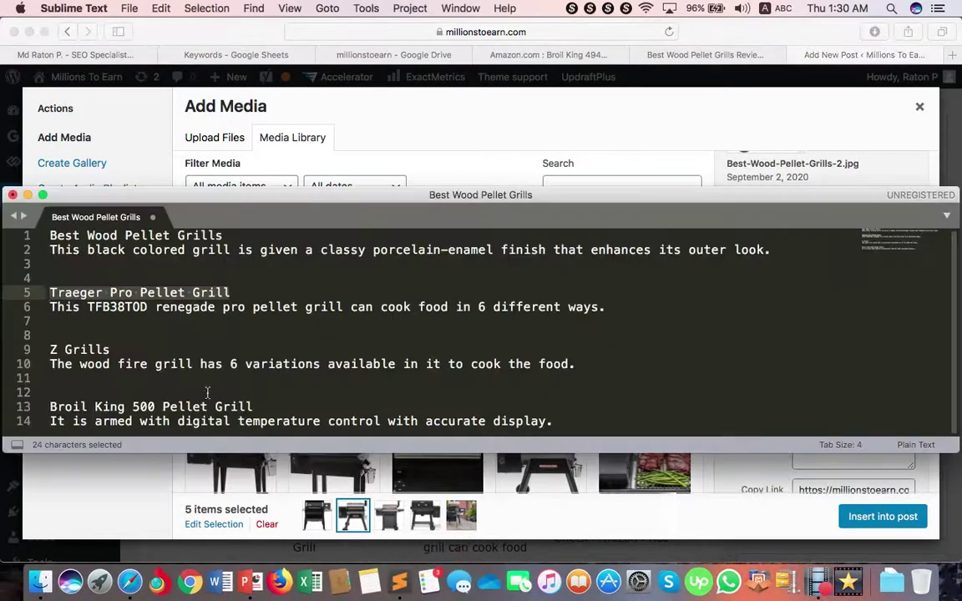
pyautogui.moveTo(122, 350); pyautogui.dragTo(49, 350)
pyautogui.press('super+c')
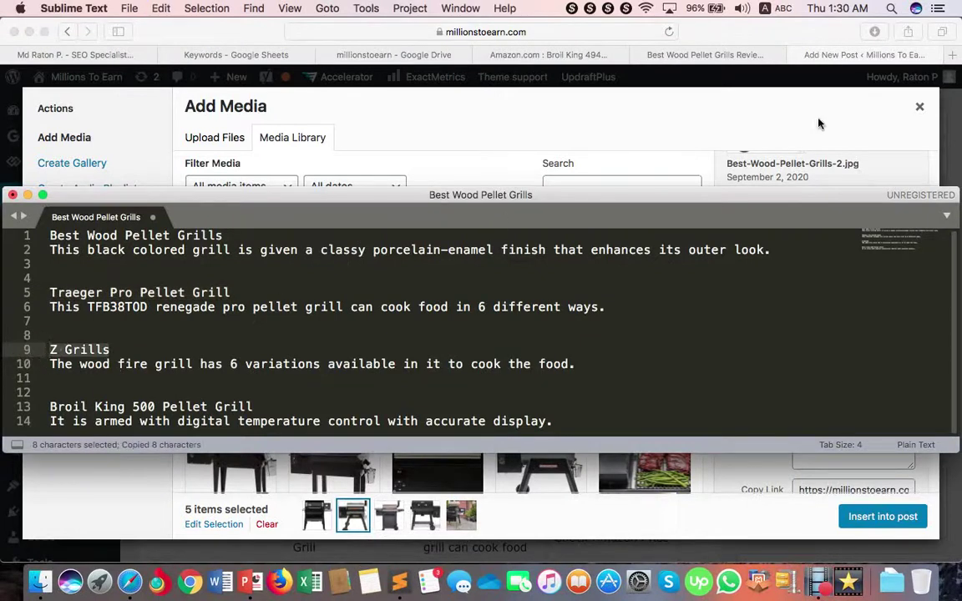
pyautogui.click(704, 143)
pyautogui.press('Left')
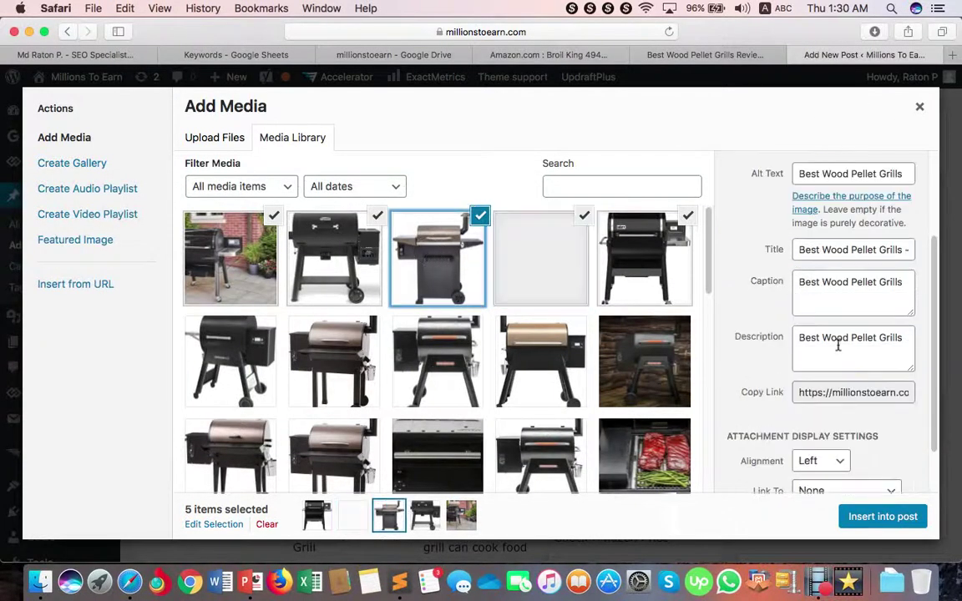
pyautogui.click(798, 380)
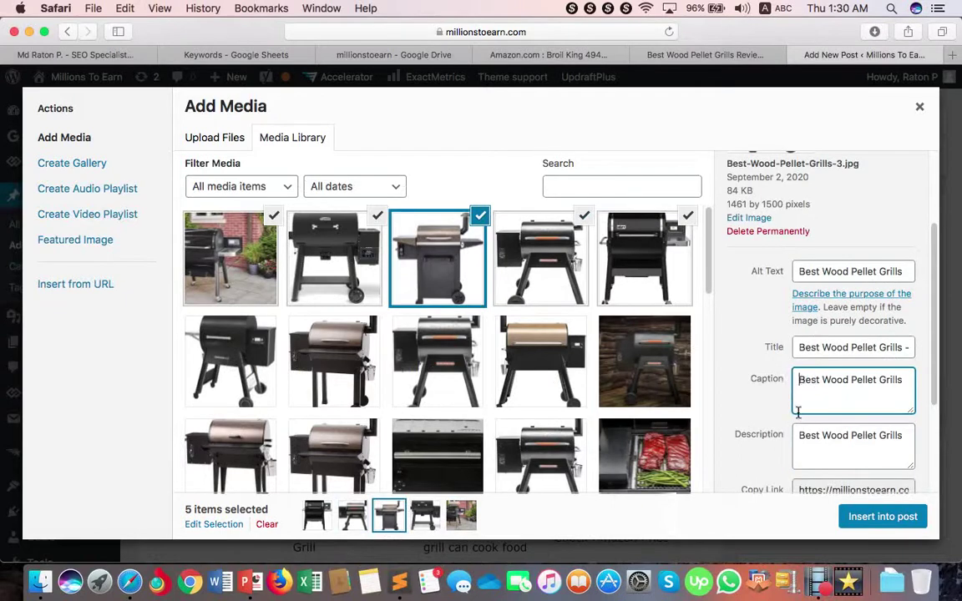
pyautogui.press('super+v')
pyautogui.write('-')
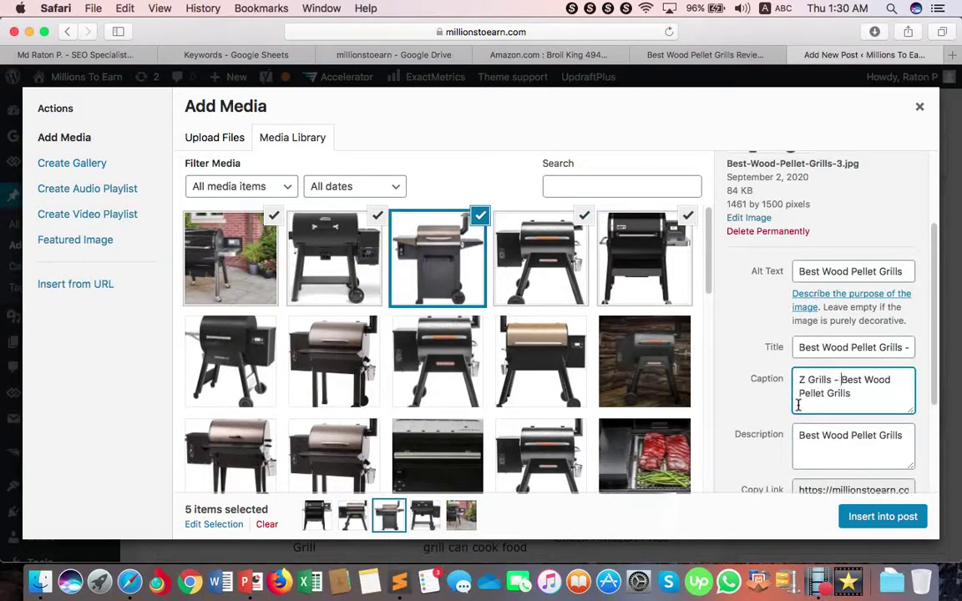
# Step: Copy "Broil King 500 Pellet Grill" from Sublime Text and add it with a hyphen before the fourth product image's caption in Safari
pyautogui.click(400, 582)
pyautogui.moveTo(253, 405); pyautogui.dragTo(49, 408)
pyautogui.press('super+c')
pyautogui.click(528, 171)
pyautogui.click(322, 271)
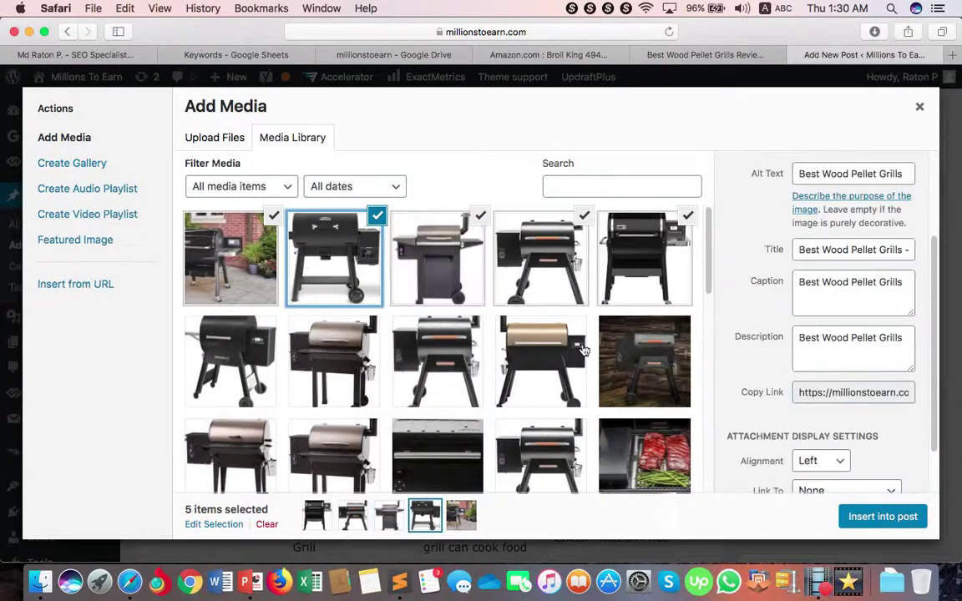
pyautogui.click(797, 365)
pyautogui.press('super+v')
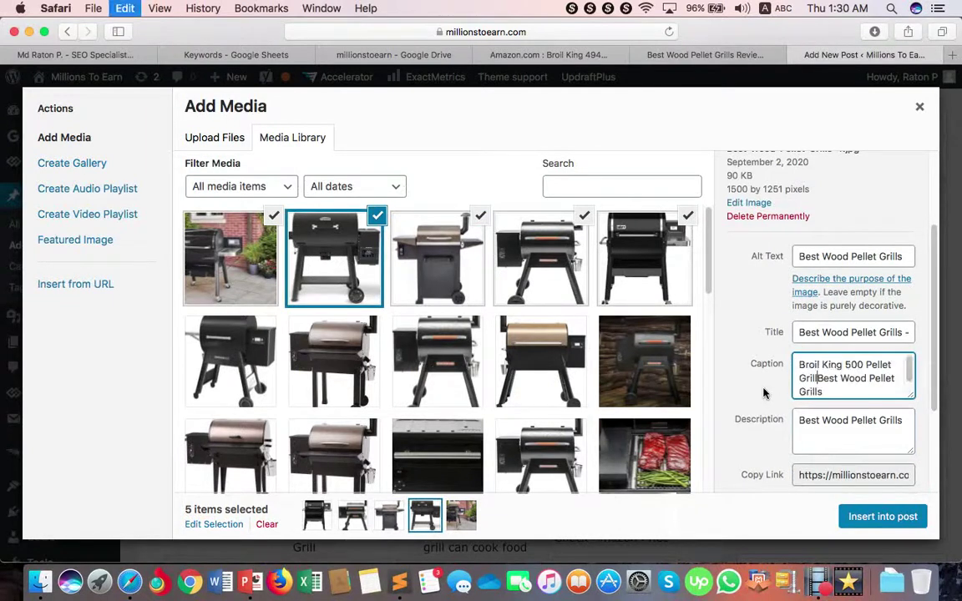
pyautogui.write('-')
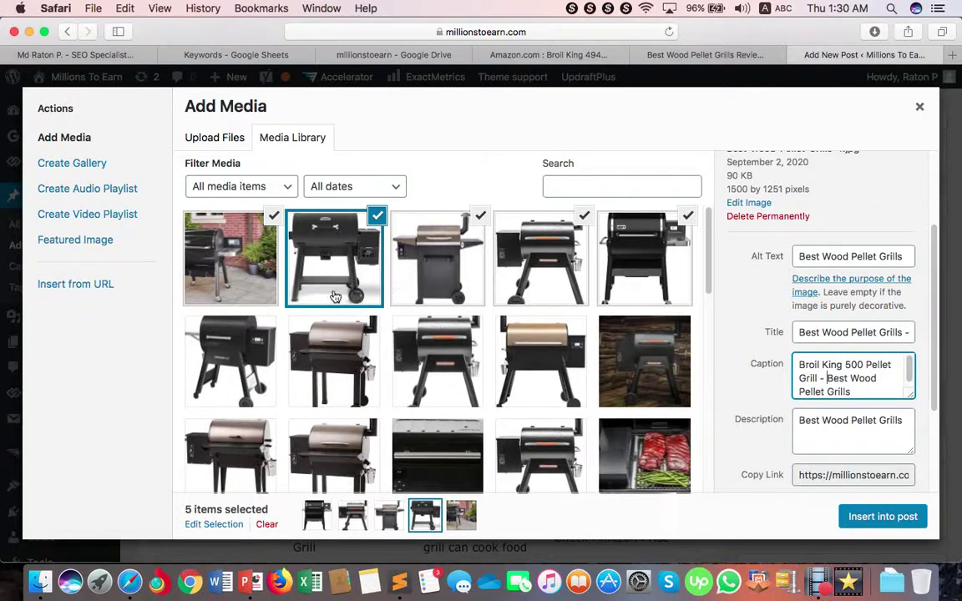
# Step: Set Best-Wood-Pellet-Grills-1.jpg to Center alignment and Thumbnail size, and insert the selected images into the comparison table's first product row
pyautogui.click(636, 265)
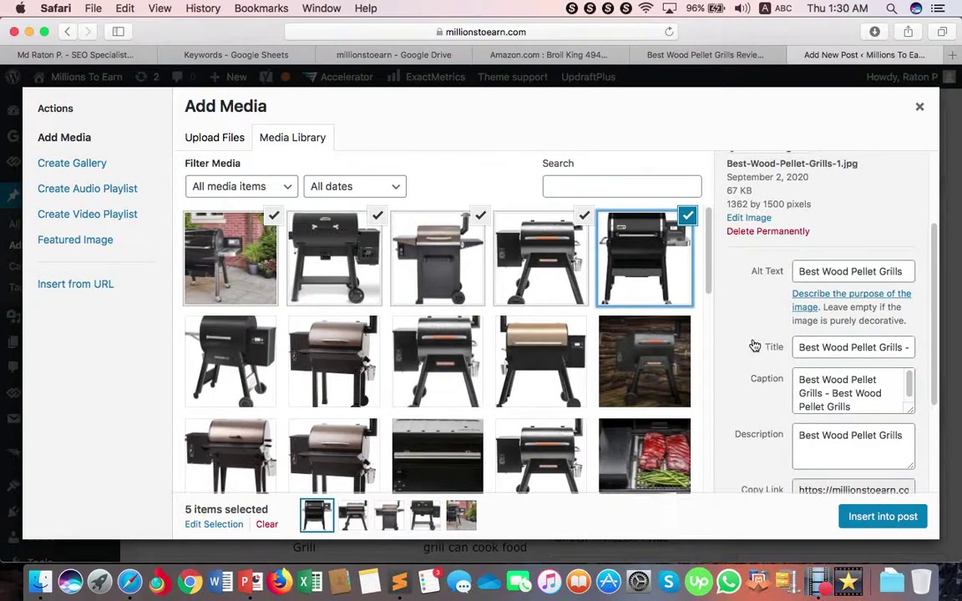
pyautogui.scroll(-4, 836, 318)
pyautogui.click(814, 397)
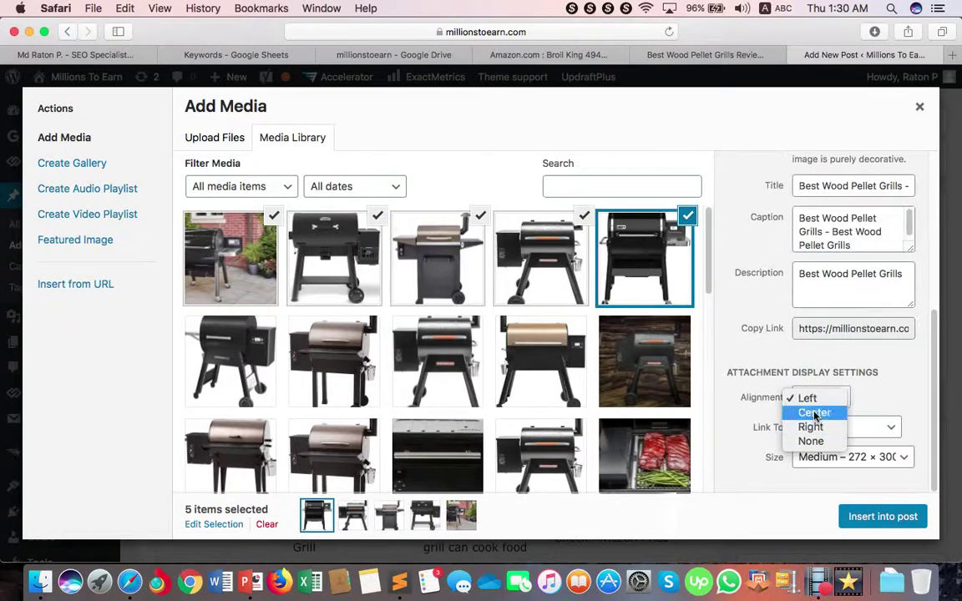
pyautogui.click(814, 412)
pyautogui.click(845, 458)
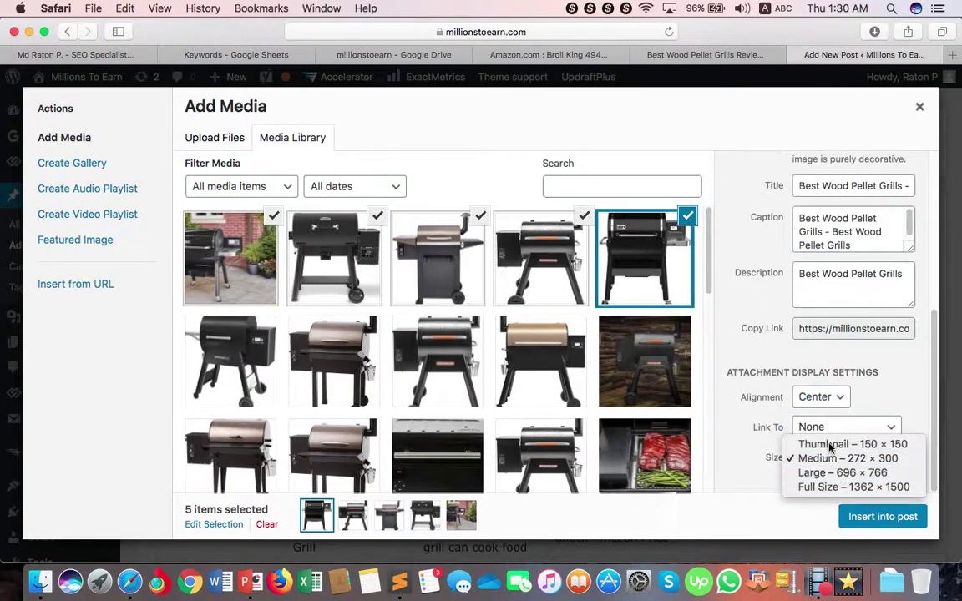
pyautogui.click(835, 444)
pyautogui.click(879, 518)
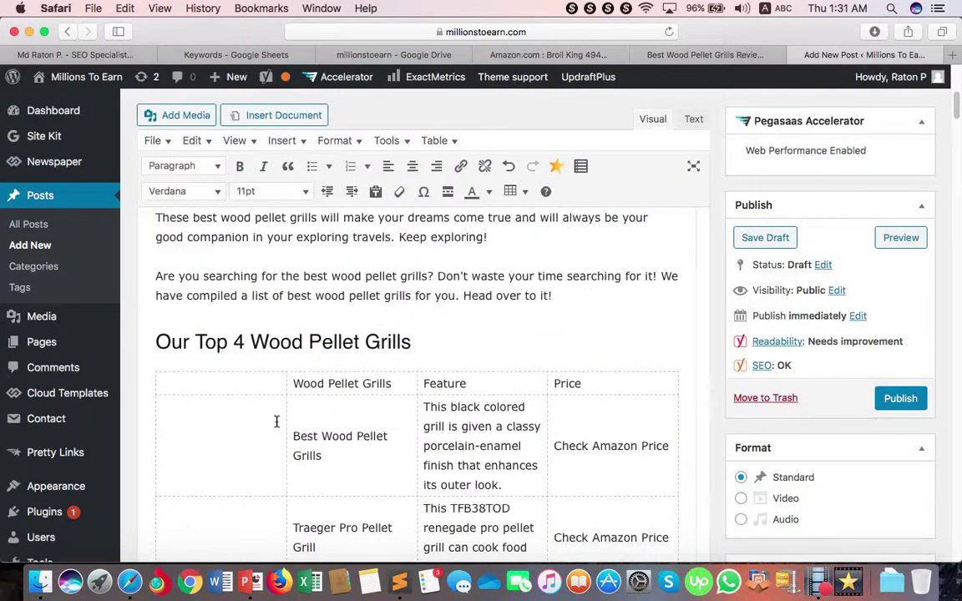
# Step: Delete all five inserted images from the image cell of the table's Best Wood Pellet Grills row
pyautogui.scroll(-3, 272, 426)
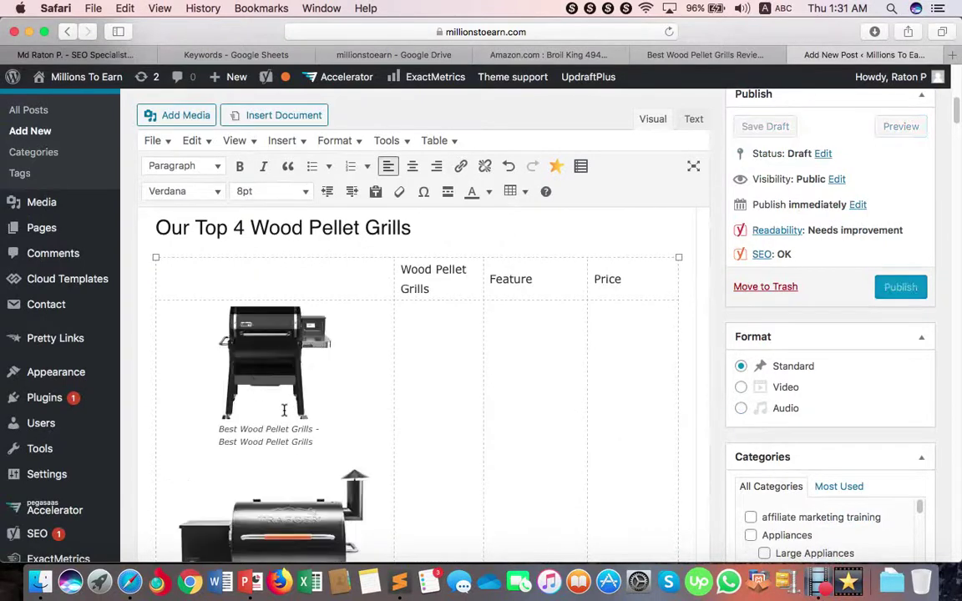
pyautogui.scroll(-5, 285, 411)
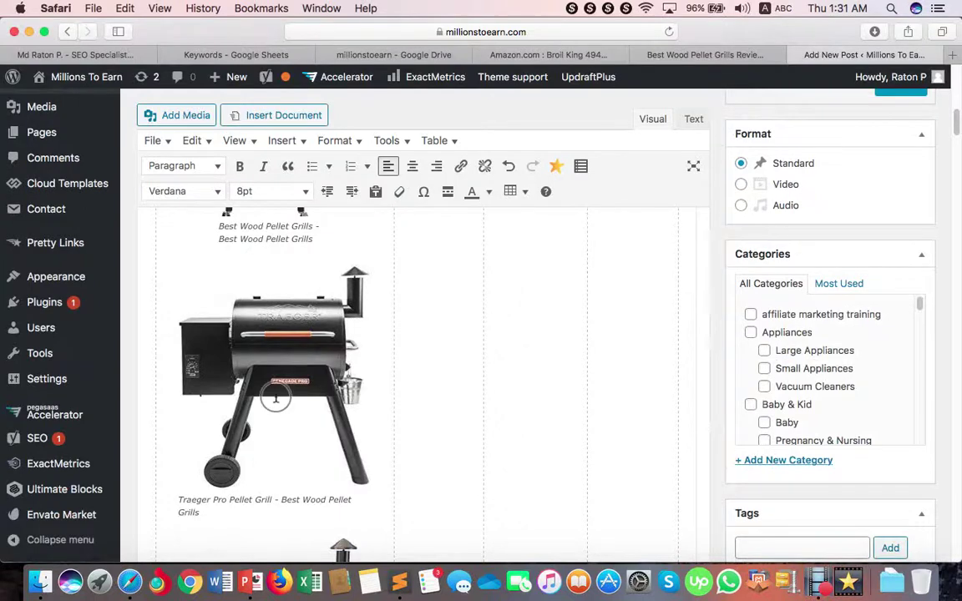
pyautogui.click(275, 397)
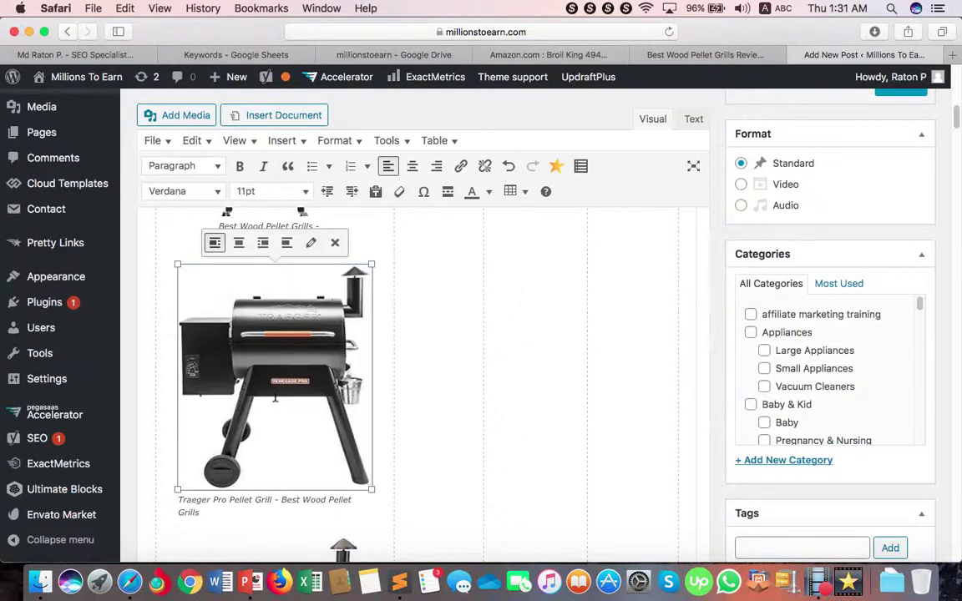
pyautogui.click(335, 242)
pyautogui.click(318, 305)
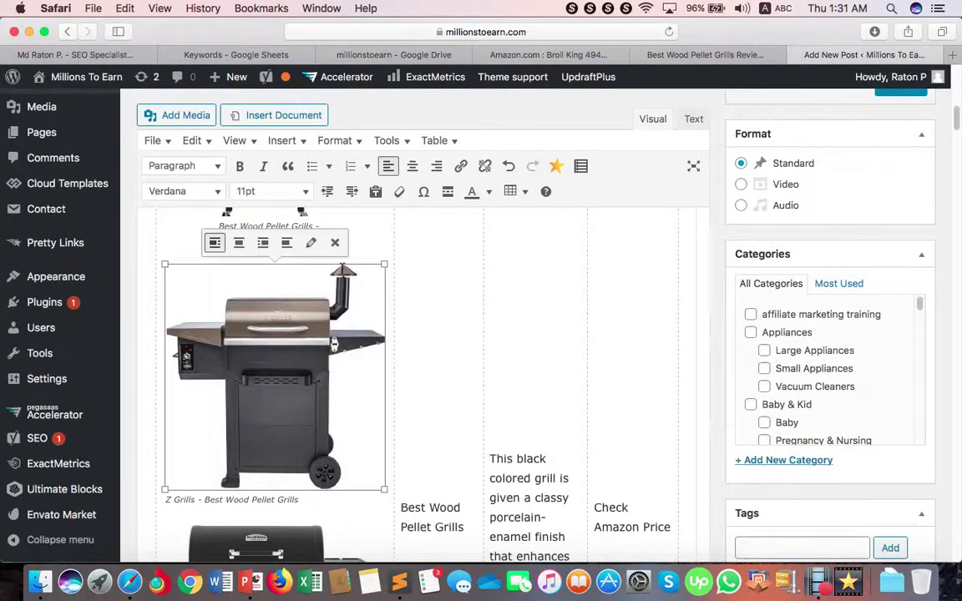
pyautogui.click(335, 242)
pyautogui.click(362, 269)
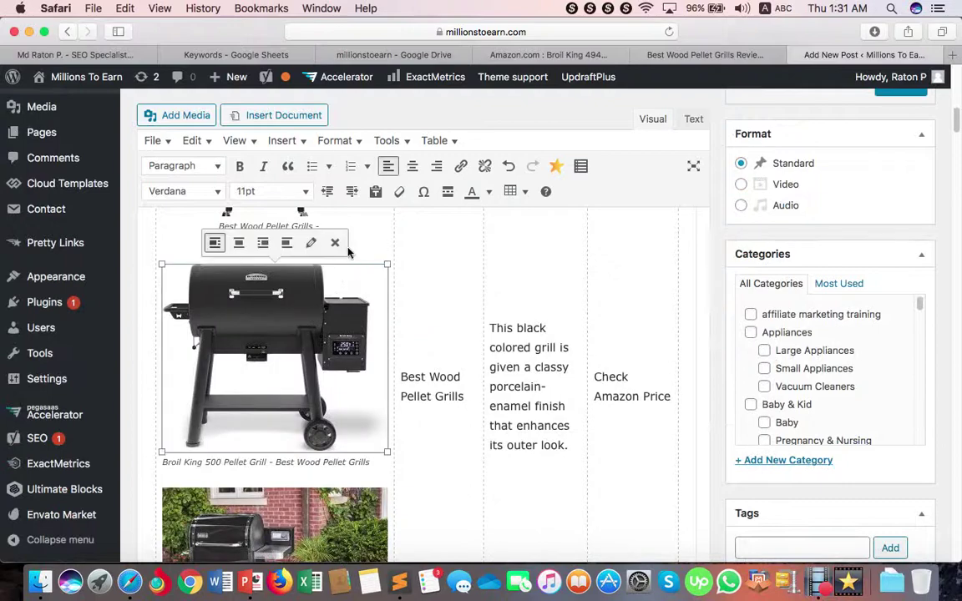
pyautogui.click(334, 242)
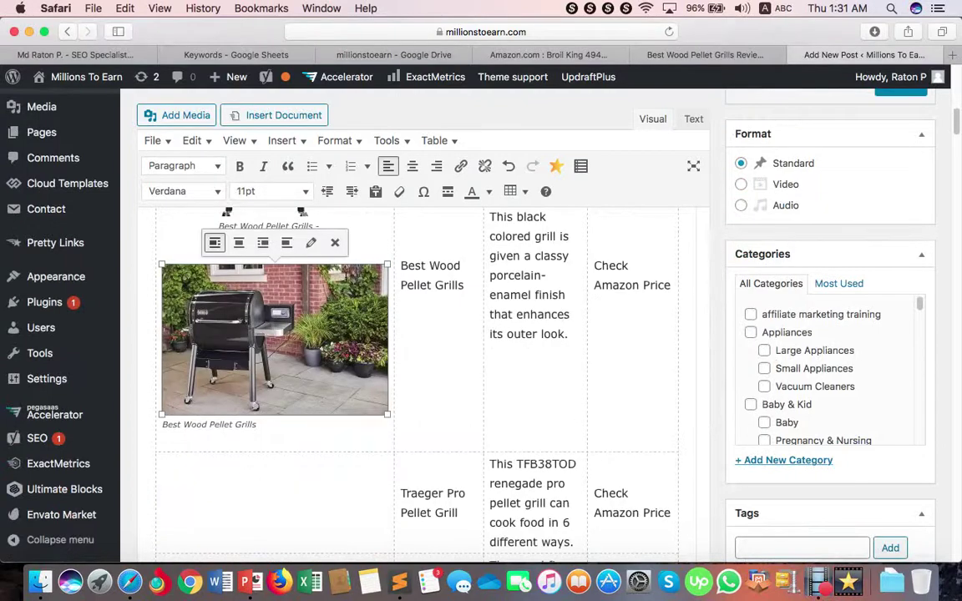
pyautogui.click(335, 242)
pyautogui.scroll(5, 370, 347)
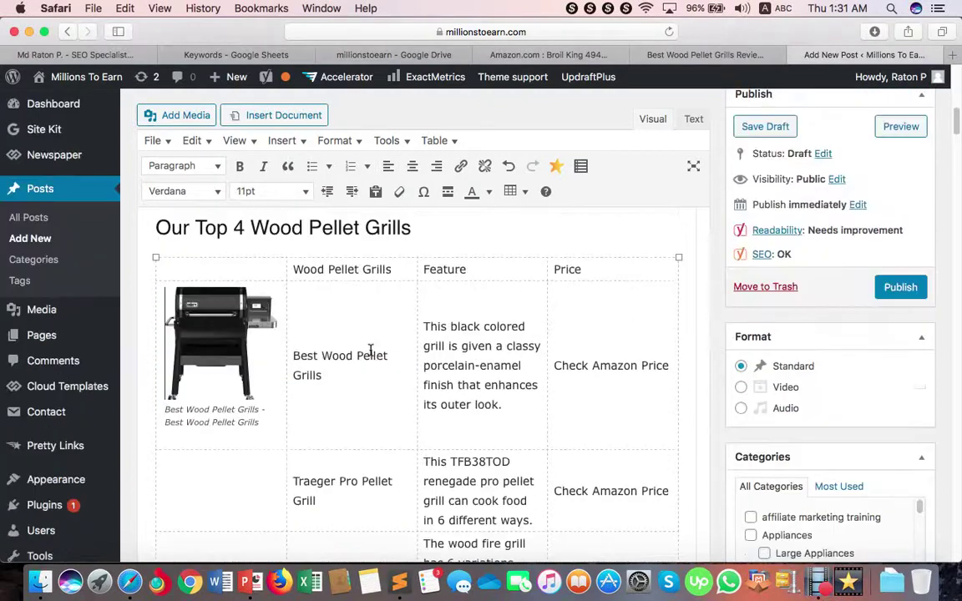
pyautogui.click(224, 364)
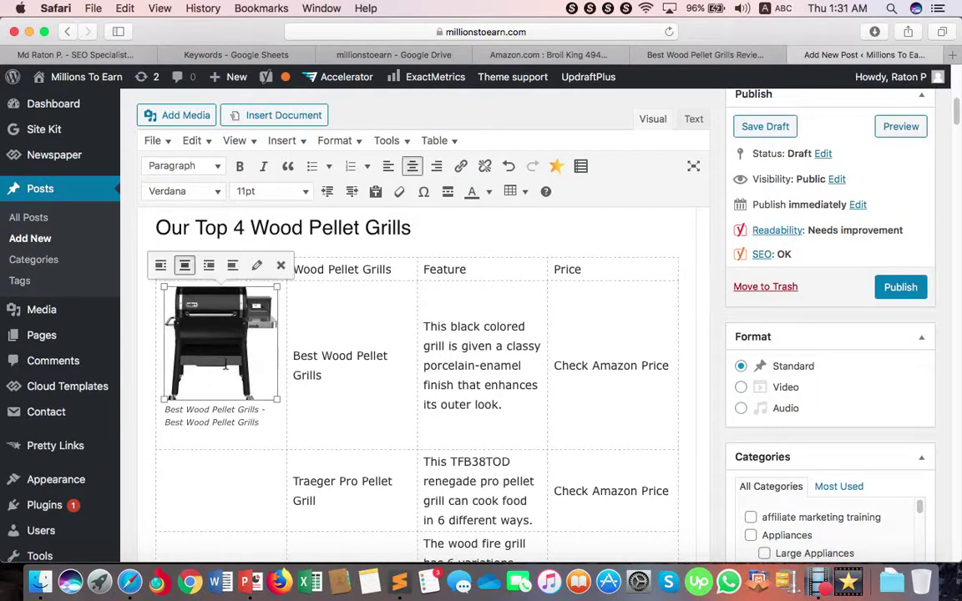
pyautogui.click(281, 266)
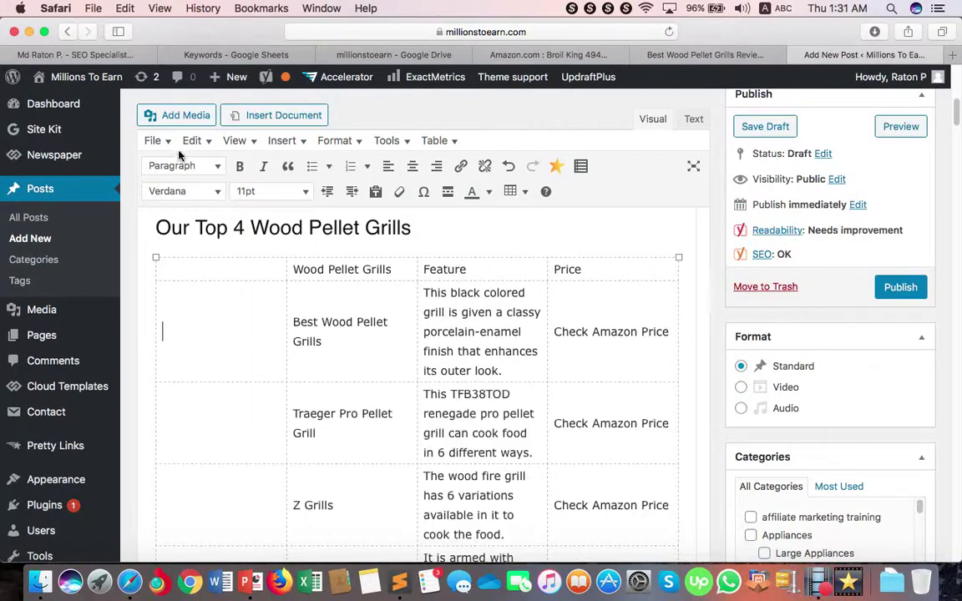
# Step: Try to insert Best-Wood-Pellet-Grills-1.jpg on its own into the table's first product row, and remove the misplaced image
pyautogui.click(174, 117)
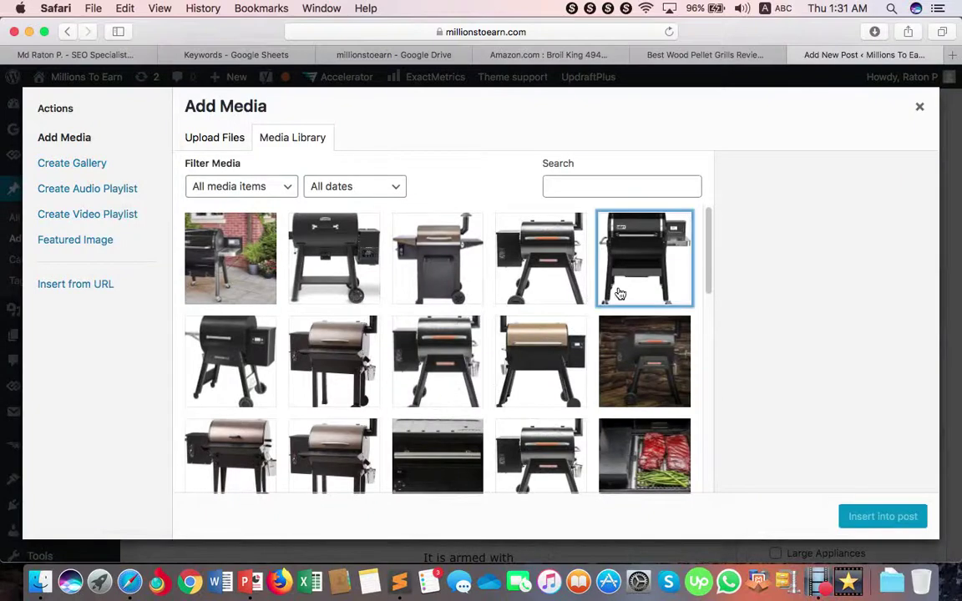
pyautogui.click(620, 294)
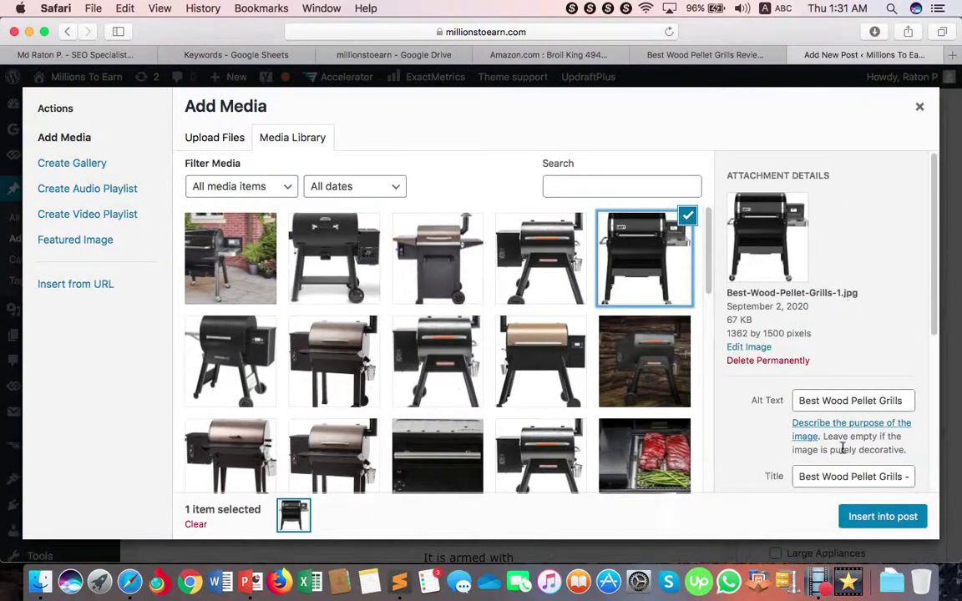
pyautogui.scroll(-5, 842, 451)
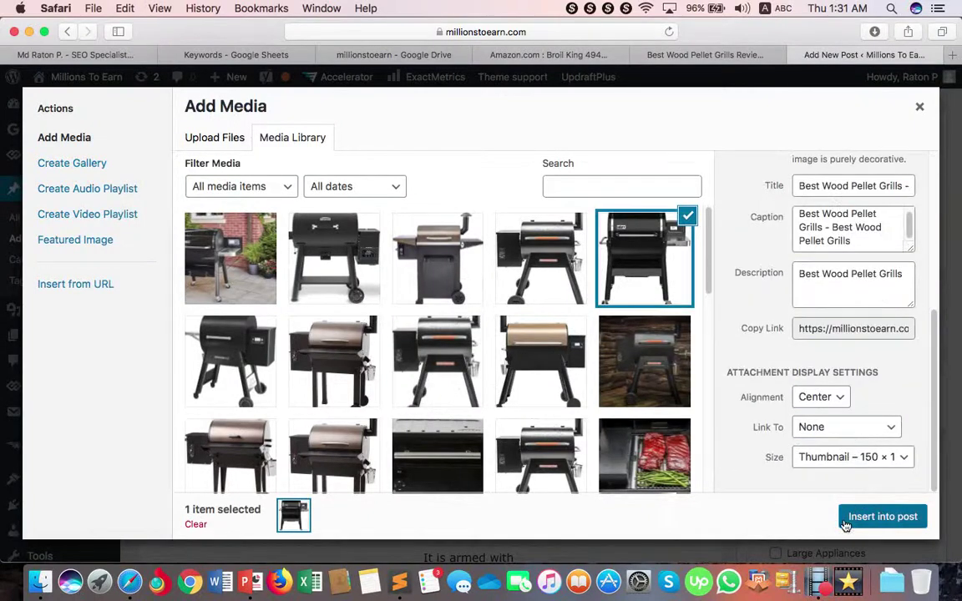
pyautogui.click(883, 516)
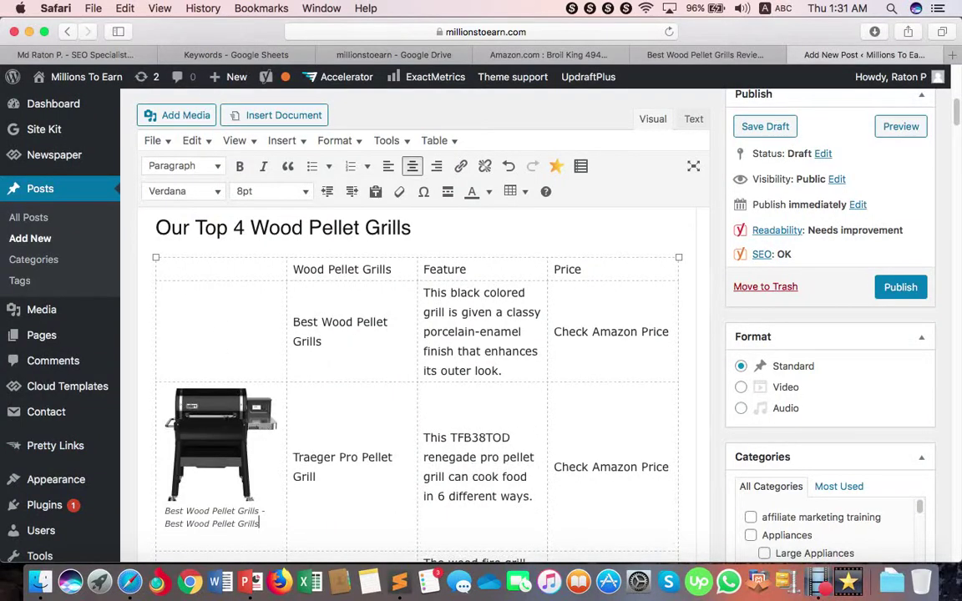
pyautogui.press('BackSpace')
# Step: Insert Best-Wood-Pellet-Grills-1.jpg from the media library into the empty image cell of the Best Wood Pellet Grills row
pyautogui.click(215, 326)
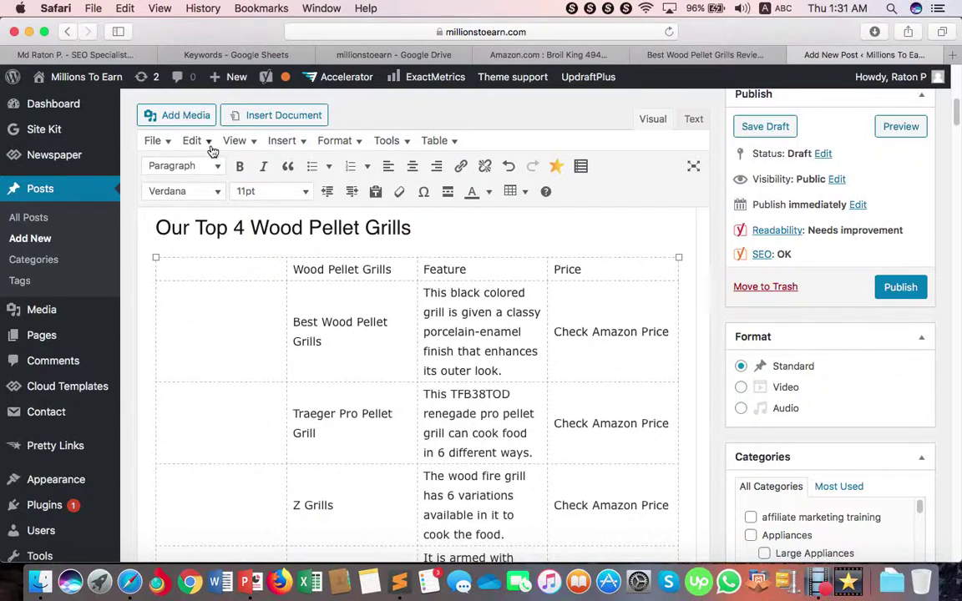
pyautogui.click(167, 117)
pyautogui.click(622, 246)
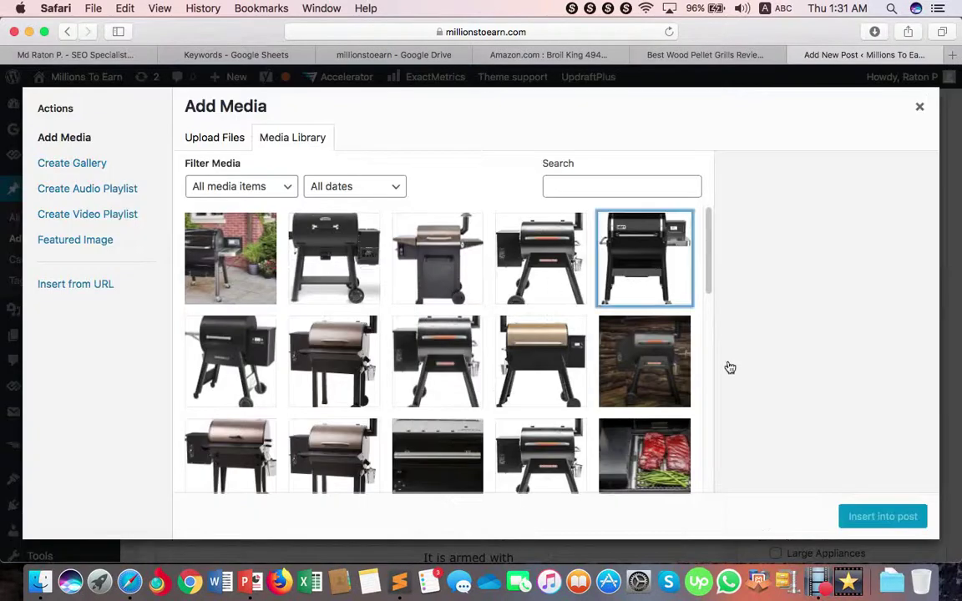
pyautogui.click(863, 519)
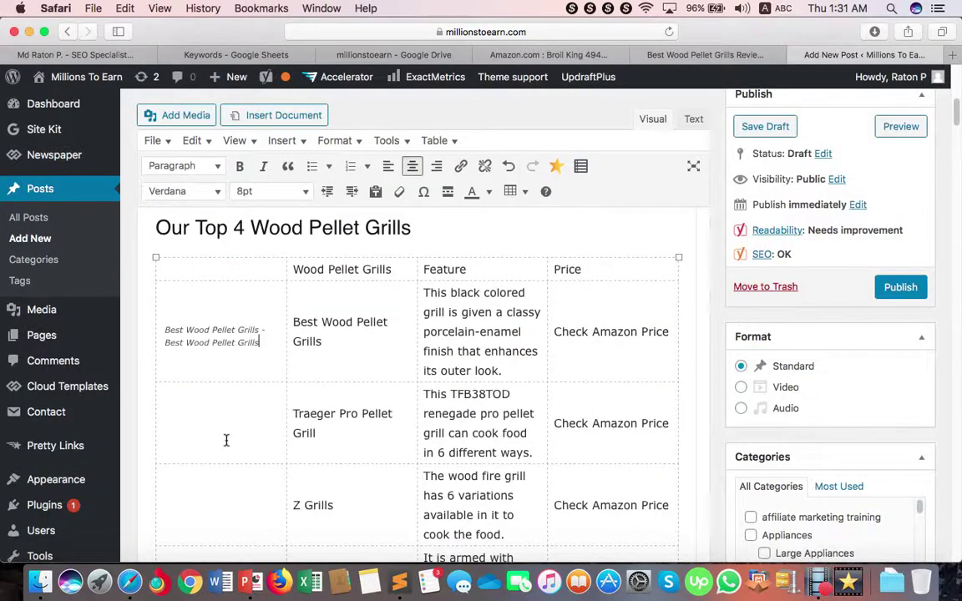
# Step: Insert Best-Wood-Pellet-Grills-2.jpg from the media library into the image cell of the Traeger Pro Pellet Grill row
pyautogui.scroll(-2, 221, 468)
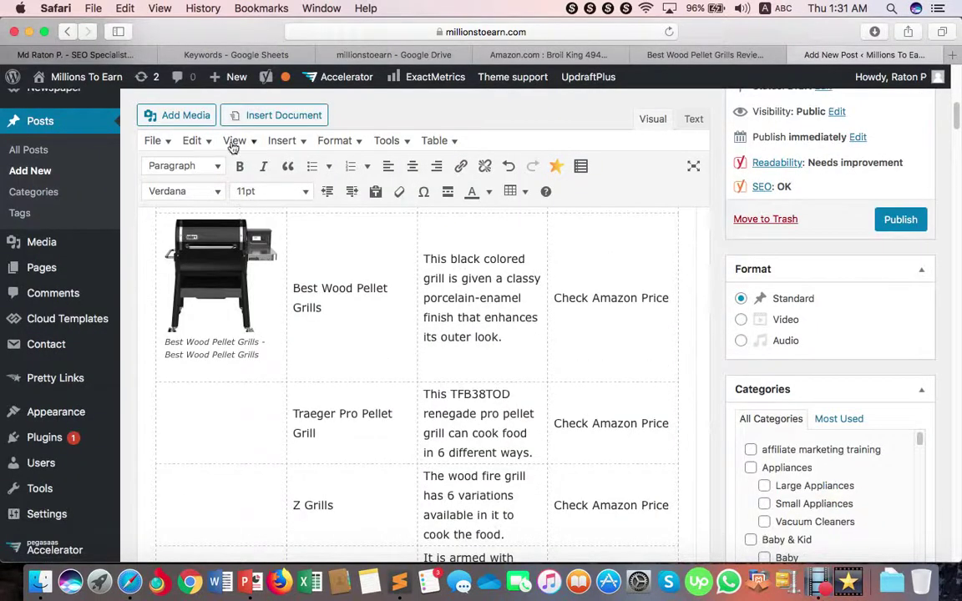
pyautogui.click(198, 114)
pyautogui.click(531, 255)
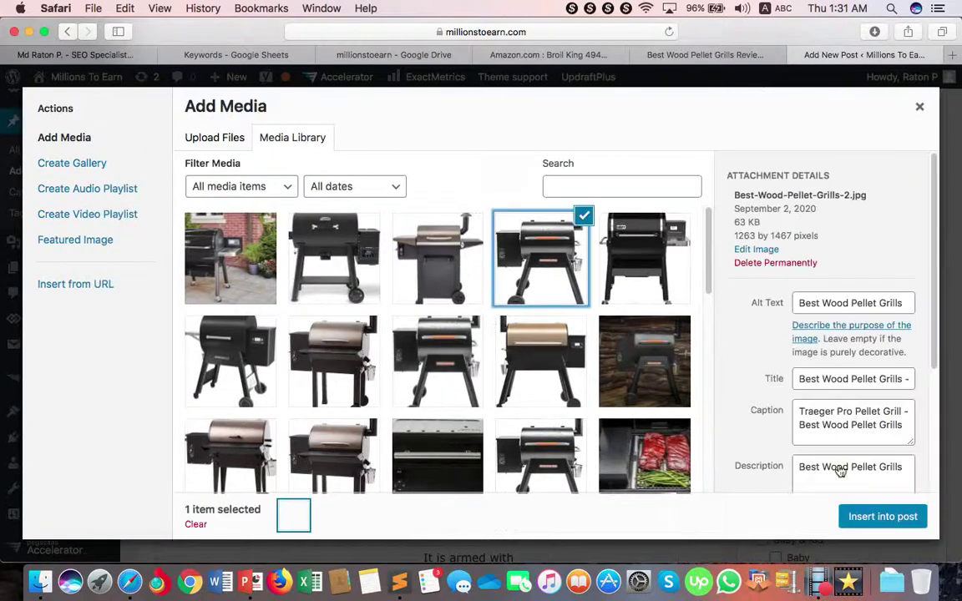
pyautogui.click(869, 519)
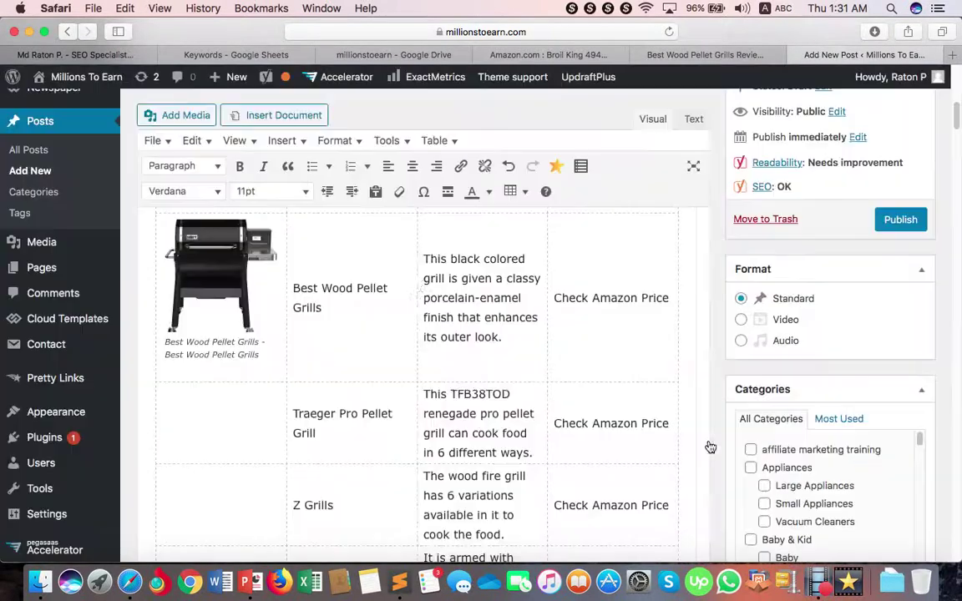
# Step: Insert Best-Wood-Pellet-Grills-3.jpg from the media library into the image cell of the Z Grills row
pyautogui.scroll(-2, 222, 480)
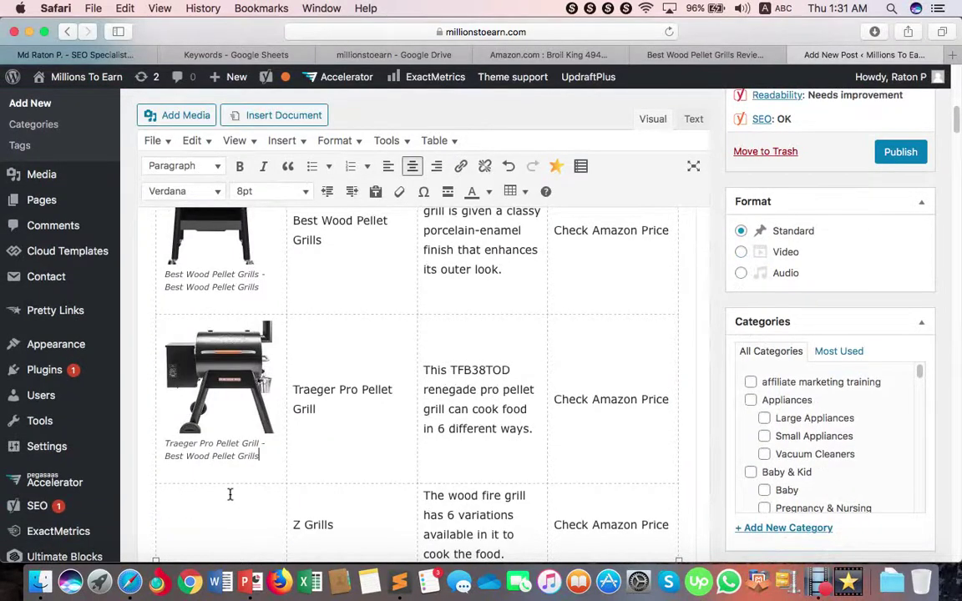
pyautogui.scroll(-1, 230, 494)
pyautogui.click(228, 485)
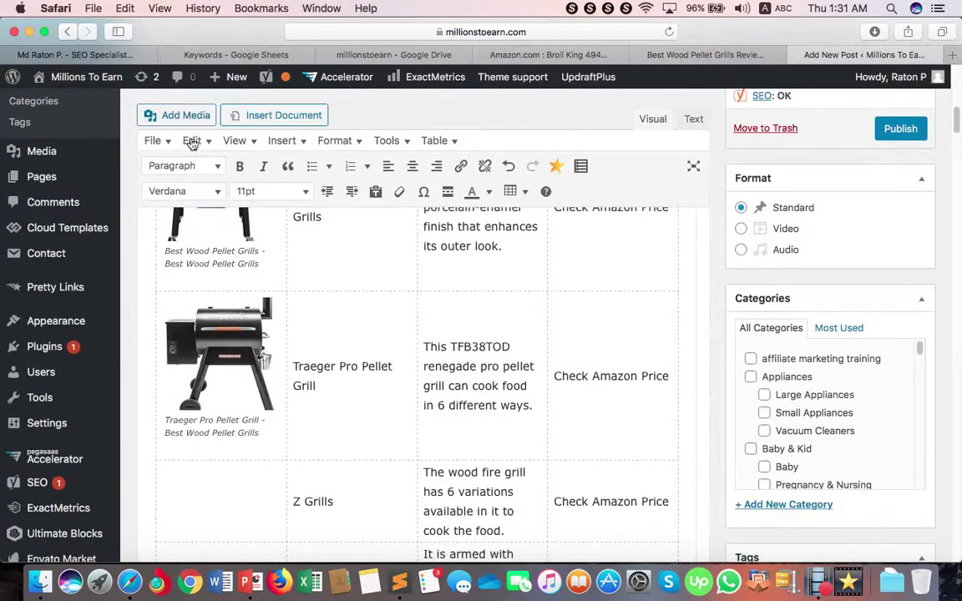
pyautogui.click(180, 115)
pyautogui.click(436, 257)
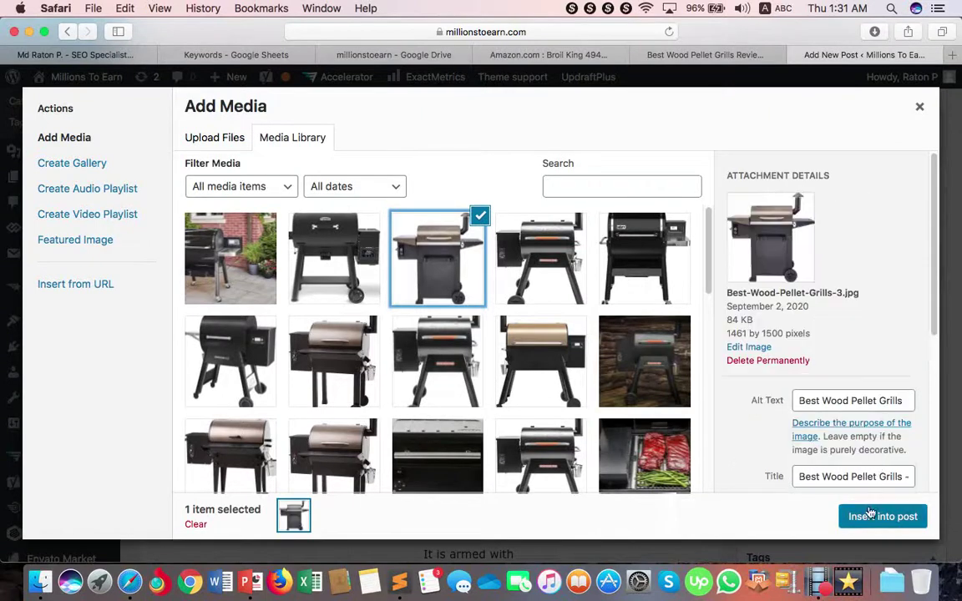
pyautogui.click(874, 518)
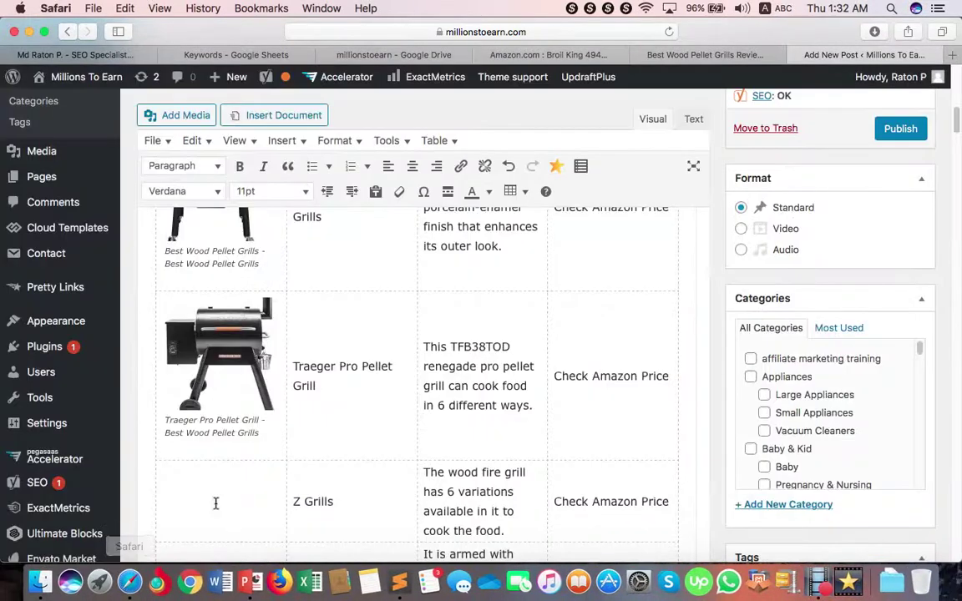
# Step: Insert Best-Wood-Pellet-Grills-4.jpg from the media library into the image cell of the Broil King 500 Pellet Grill row
pyautogui.scroll(-2, 261, 482)
pyautogui.scroll(-2, 261, 482)
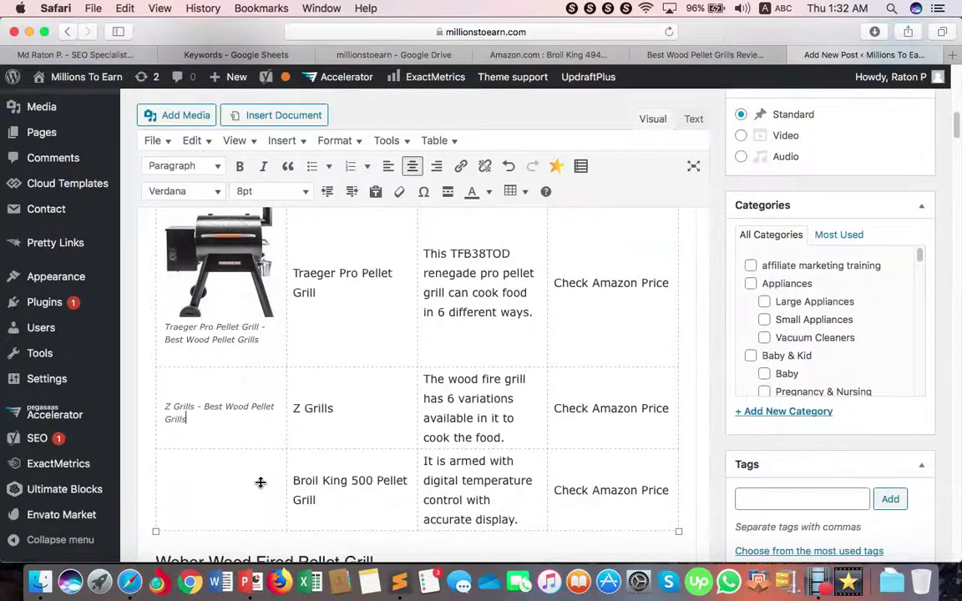
pyautogui.scroll(-4, 260, 481)
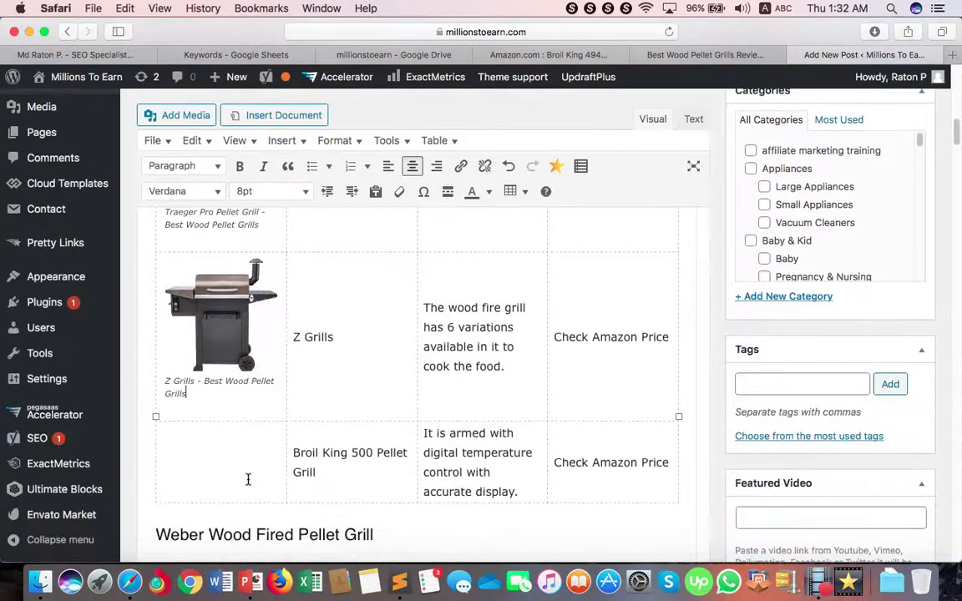
pyautogui.click(208, 465)
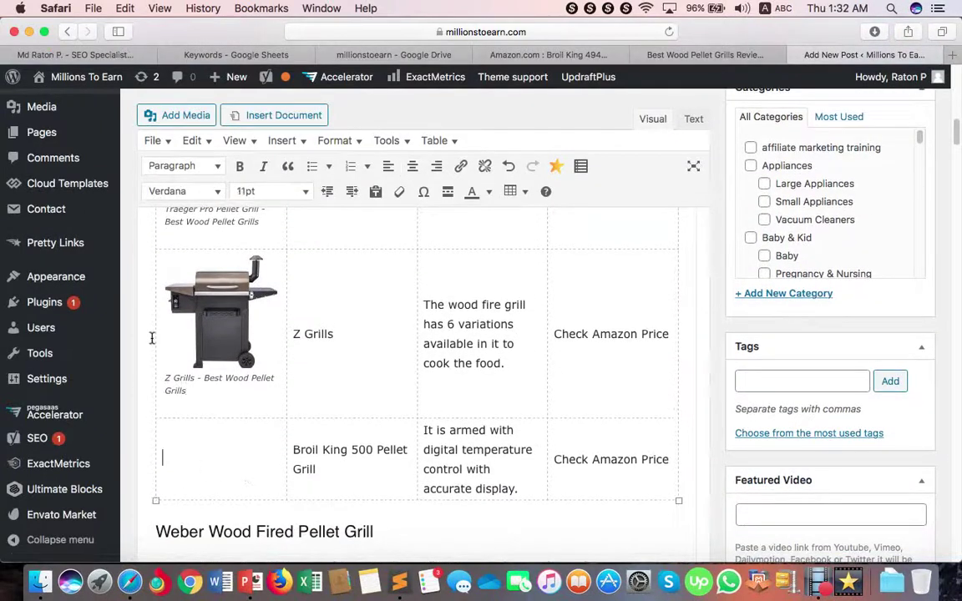
pyautogui.click(187, 115)
pyautogui.click(334, 259)
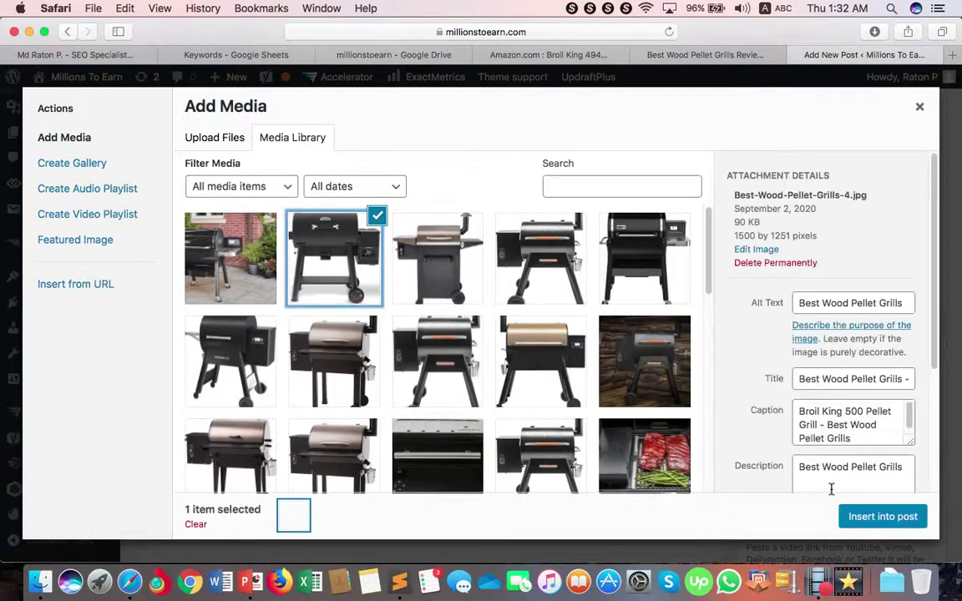
pyautogui.click(875, 518)
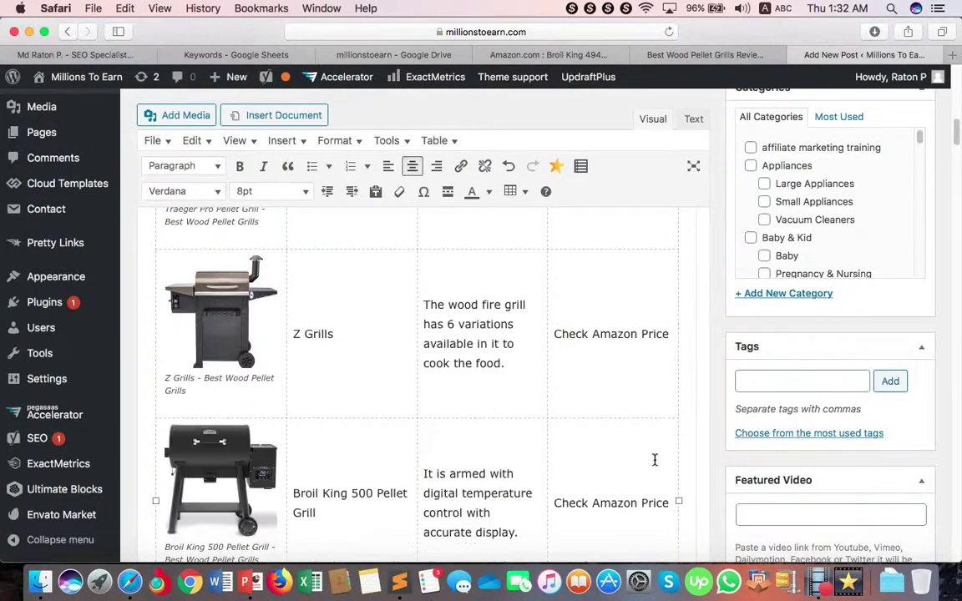
pyautogui.scroll(10, 480, 434)
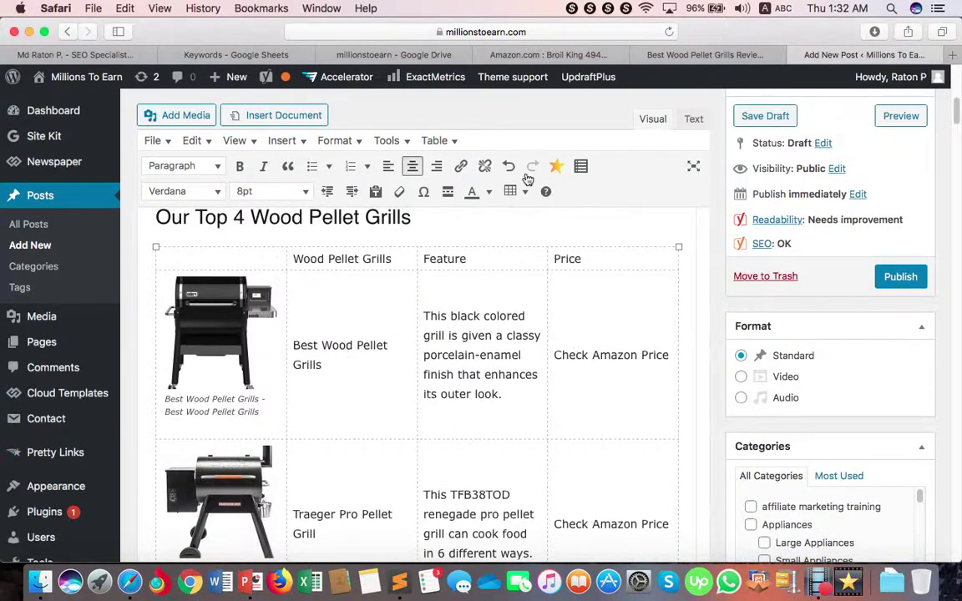
pyautogui.click(224, 55)
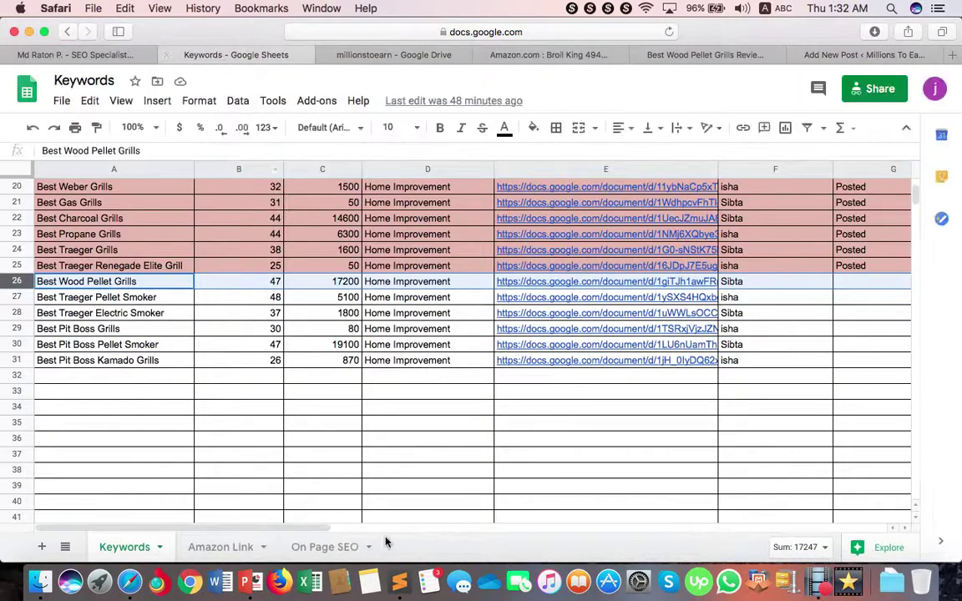
pyautogui.click(224, 547)
pyautogui.click(288, 282)
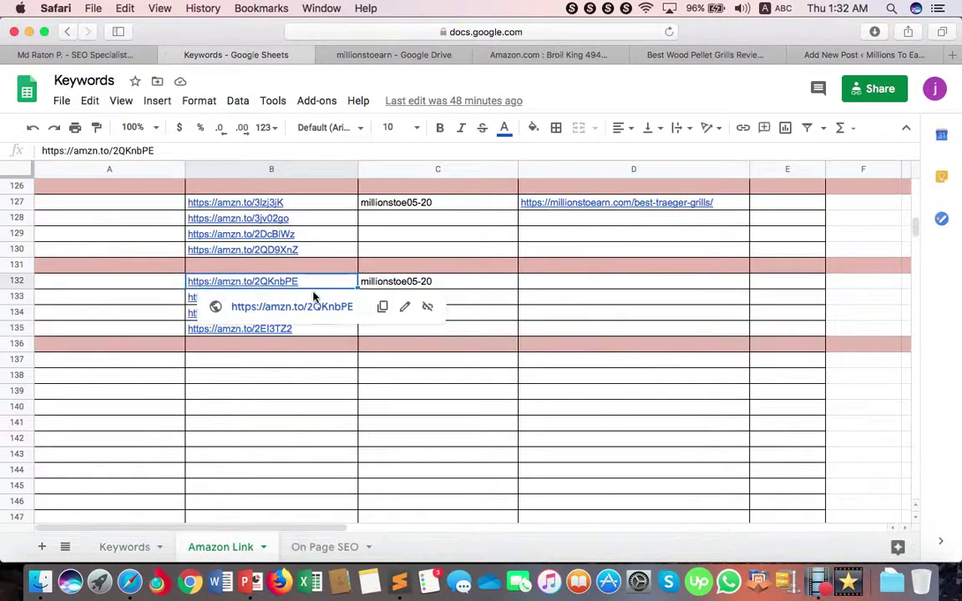
pyautogui.press('super+c')
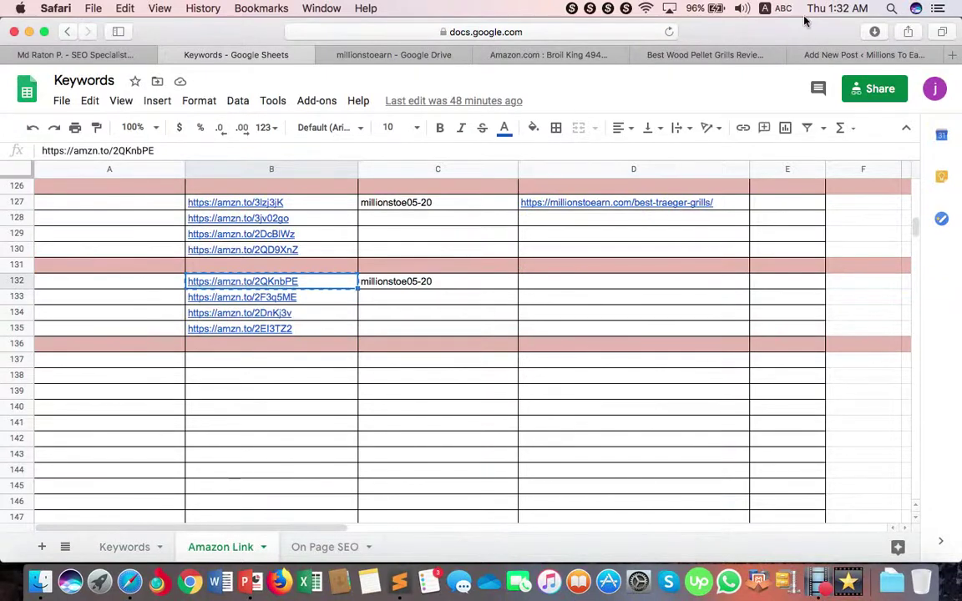
pyautogui.click(840, 57)
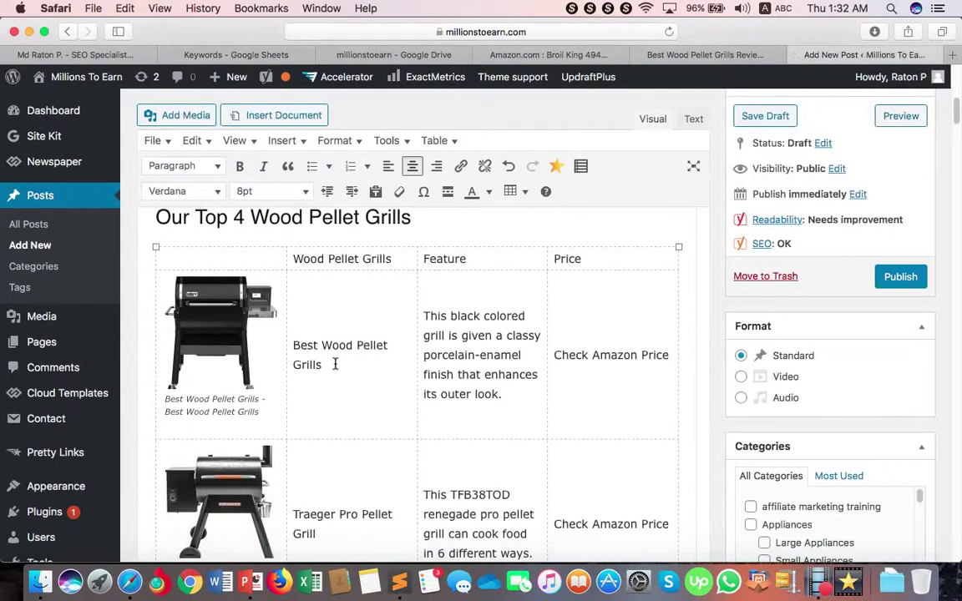
pyautogui.moveTo(330, 368); pyautogui.dragTo(290, 348)
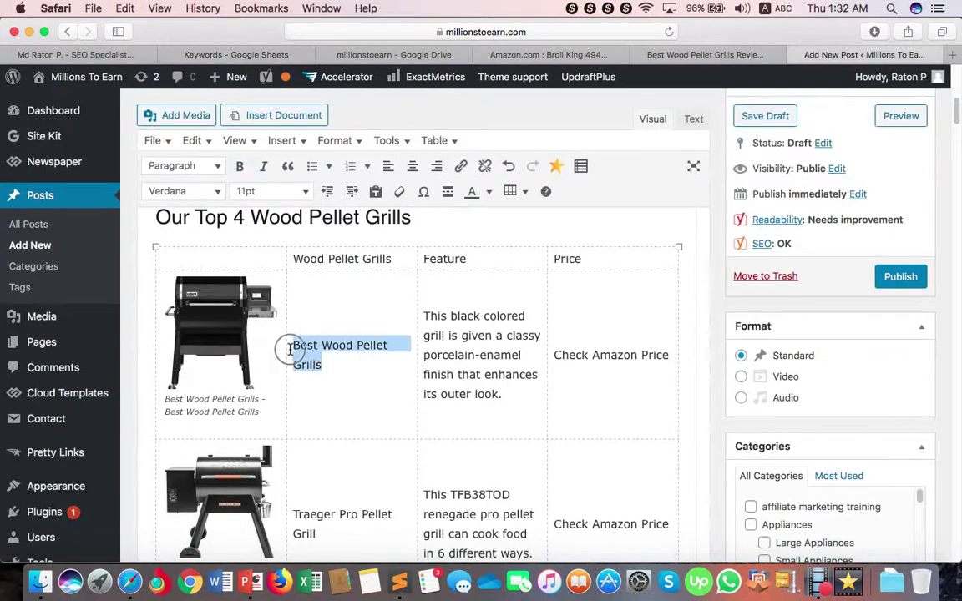
pyautogui.click(460, 166)
pyautogui.click(464, 392)
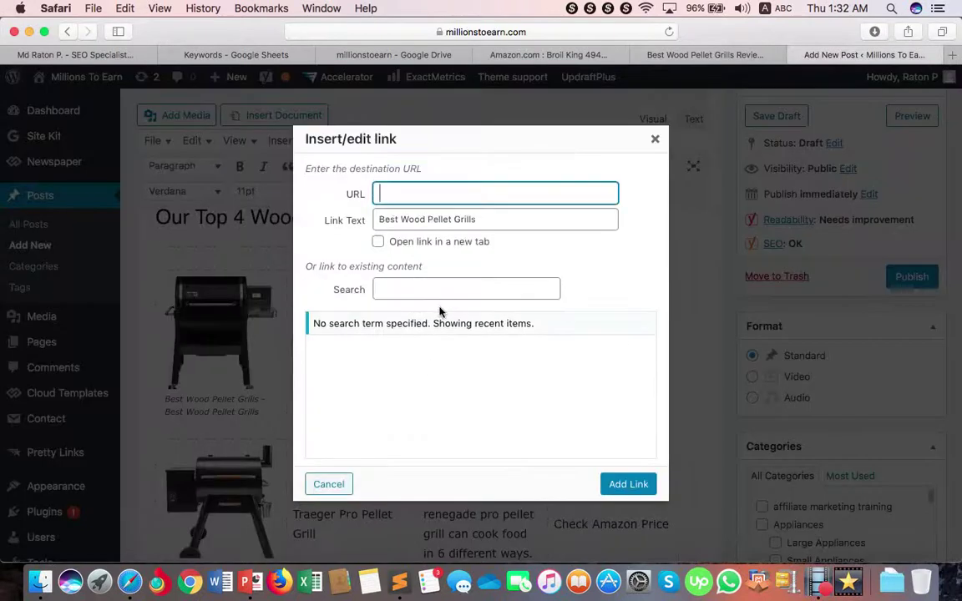
pyautogui.press('super+v')
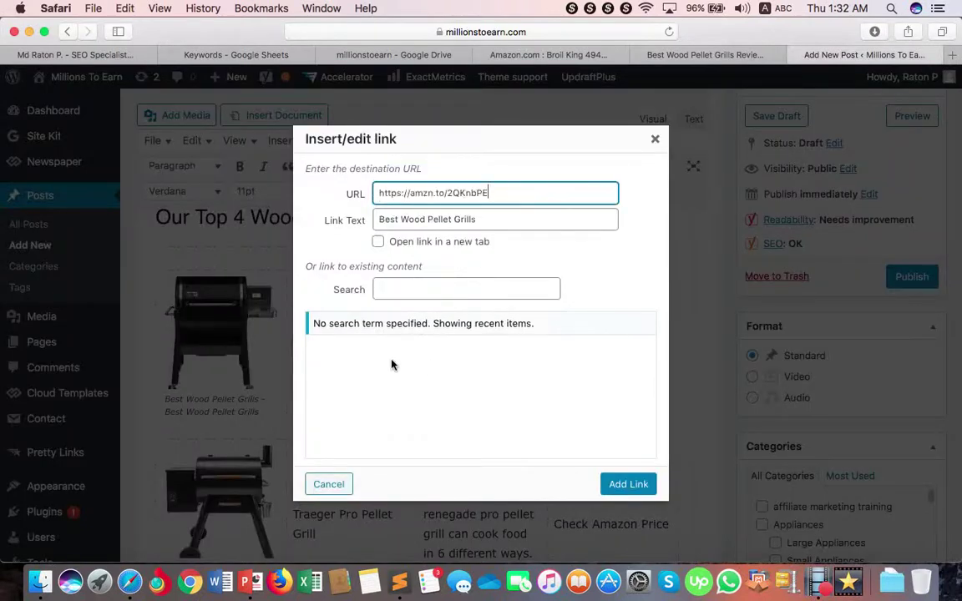
pyautogui.click(403, 247)
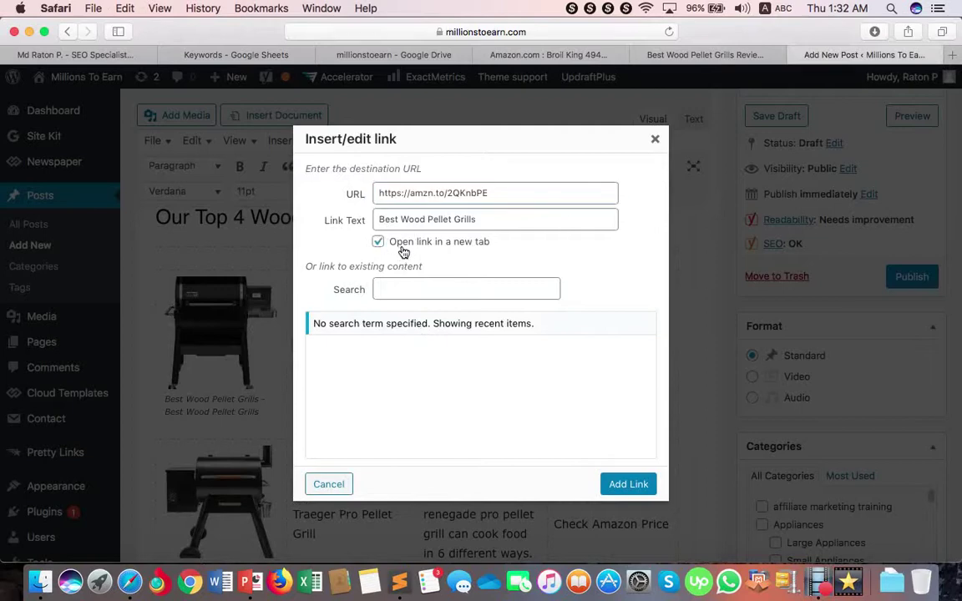
pyautogui.click(625, 485)
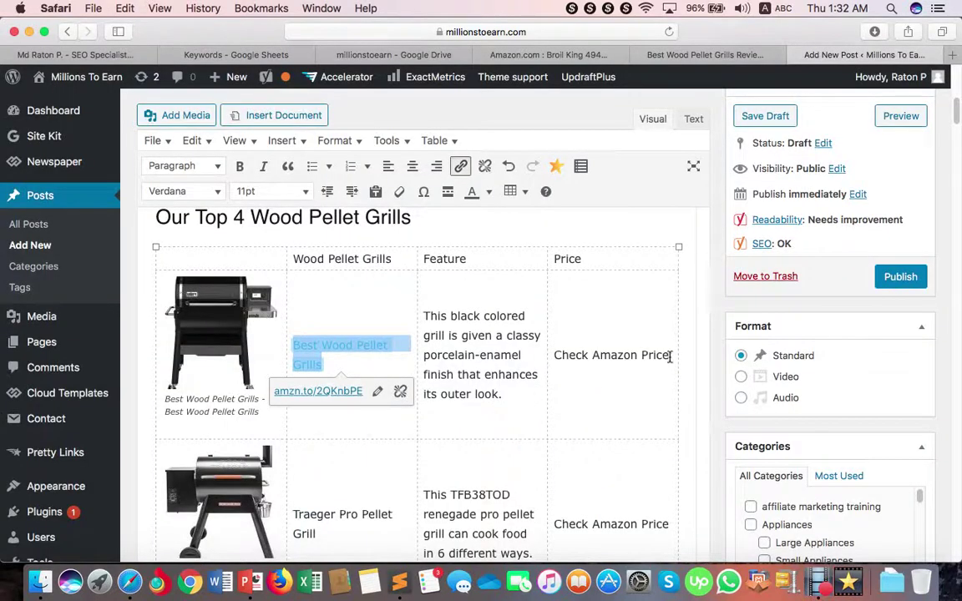
pyautogui.moveTo(554, 355); pyautogui.dragTo(671, 357)
pyautogui.doubleClick(594, 359)
pyautogui.press('super+Right')
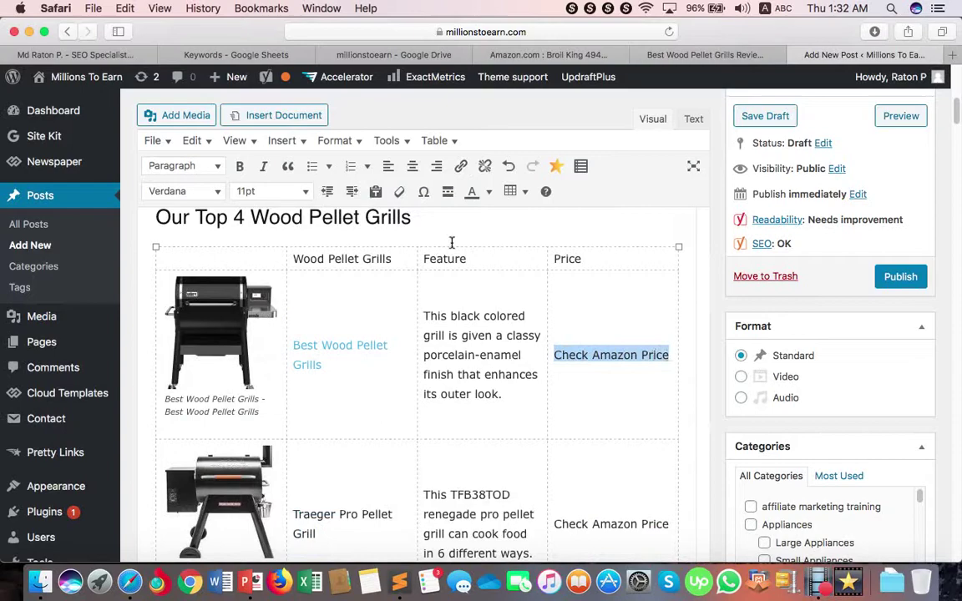
pyautogui.click(460, 166)
pyautogui.click(651, 384)
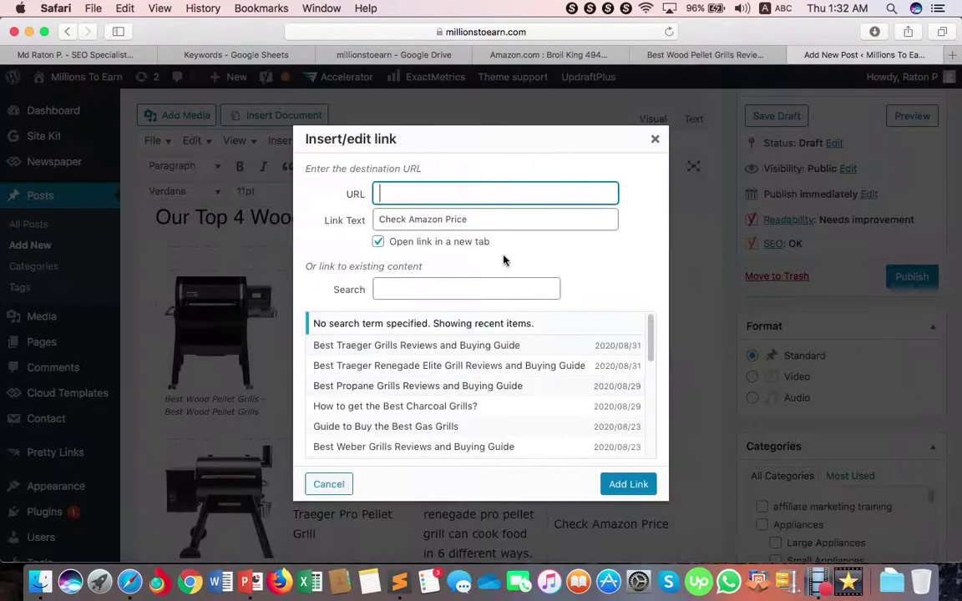
pyautogui.press('super+v')
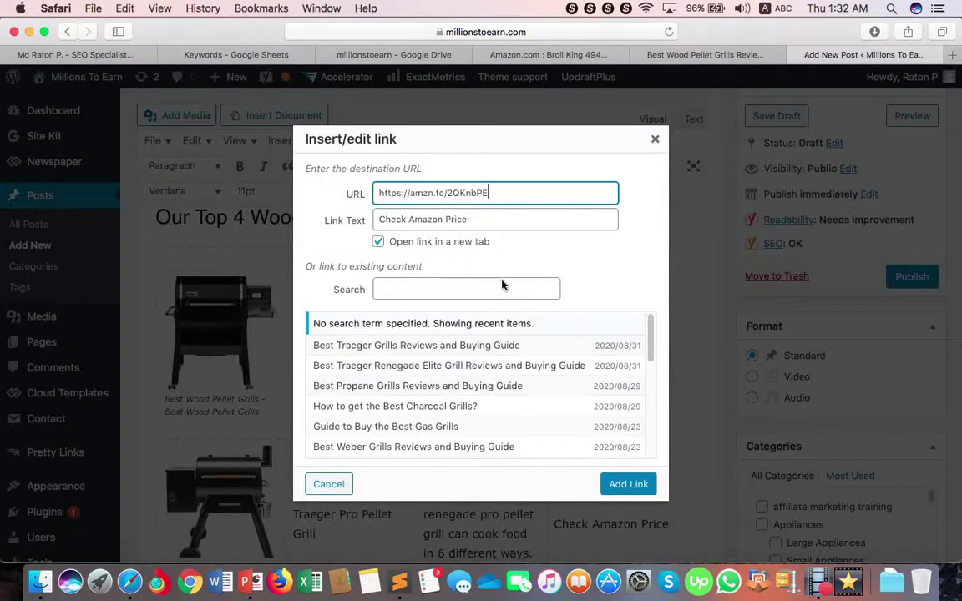
pyautogui.click(625, 482)
pyautogui.click(241, 56)
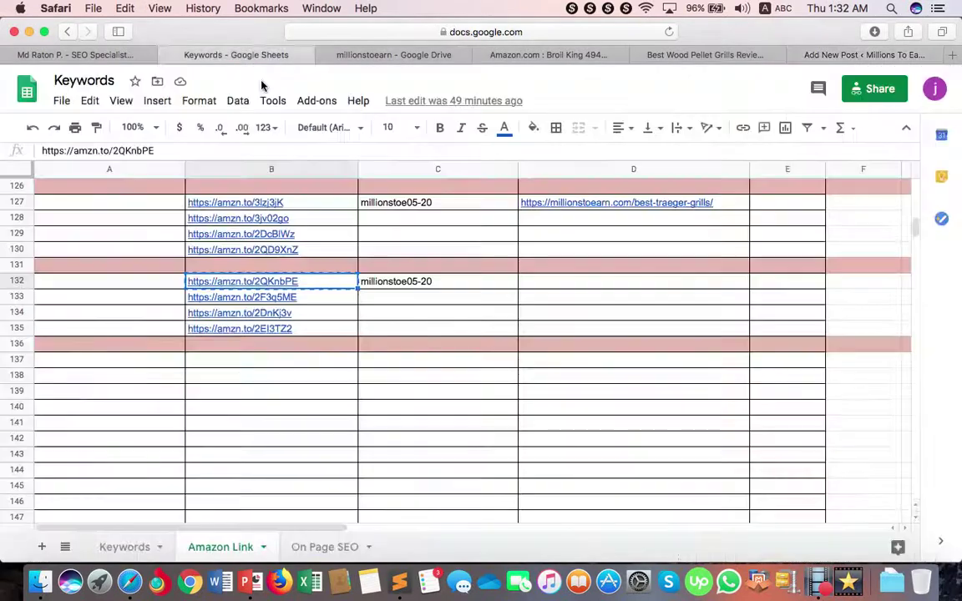
pyautogui.press('Down')
pyautogui.press('super+c')
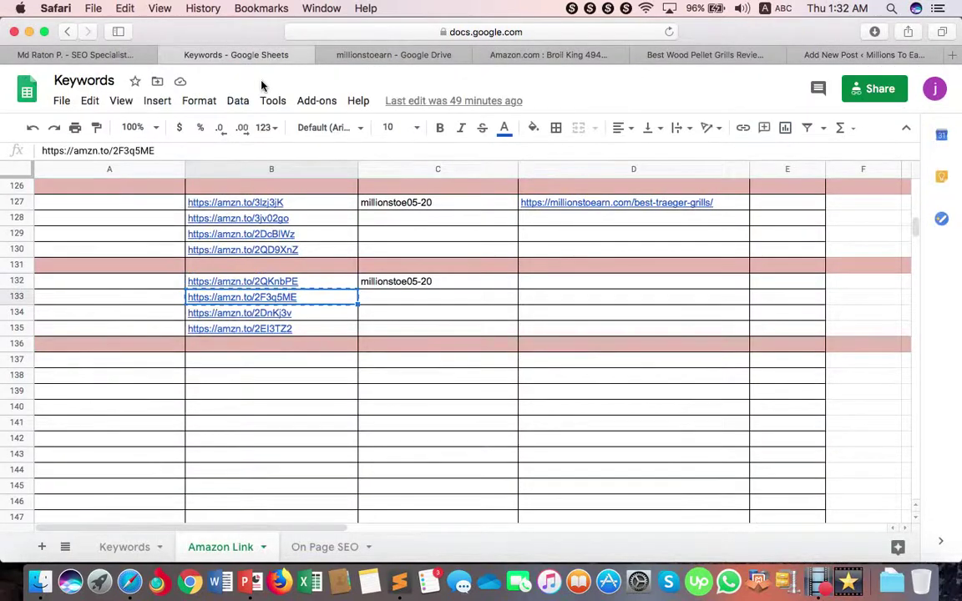
pyautogui.click(841, 56)
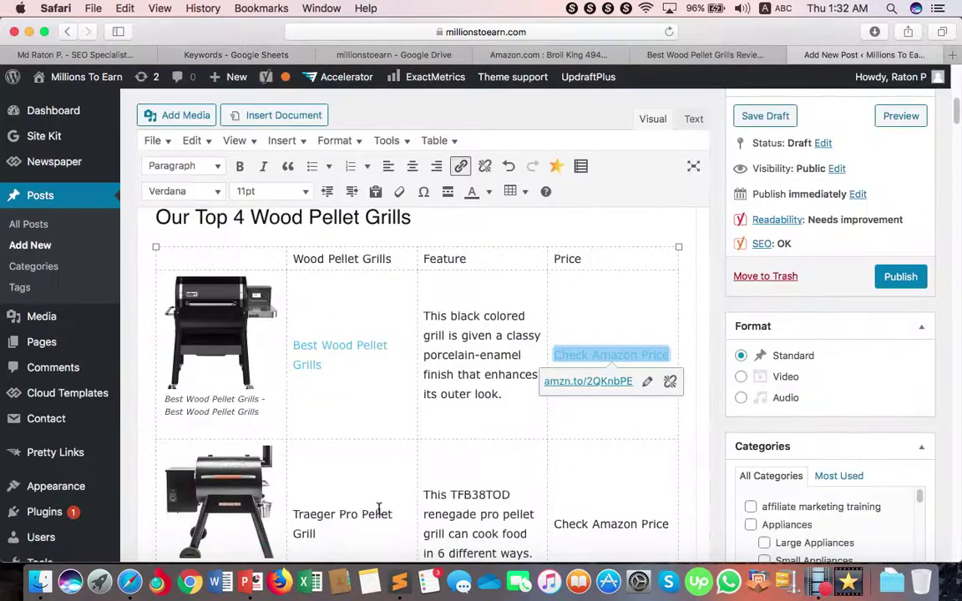
pyautogui.scroll(-5, 378, 510)
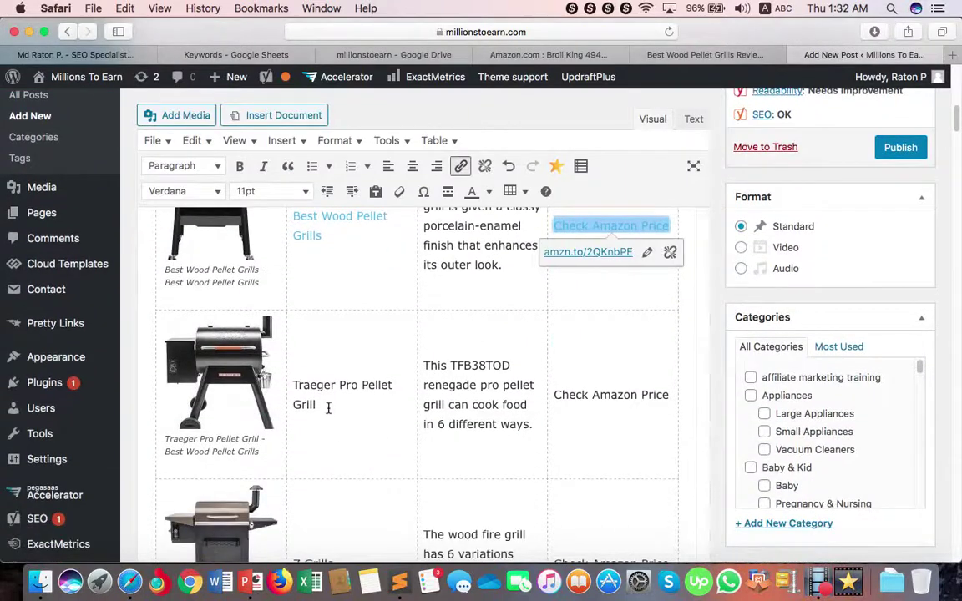
pyautogui.moveTo(328, 408); pyautogui.dragTo(296, 383)
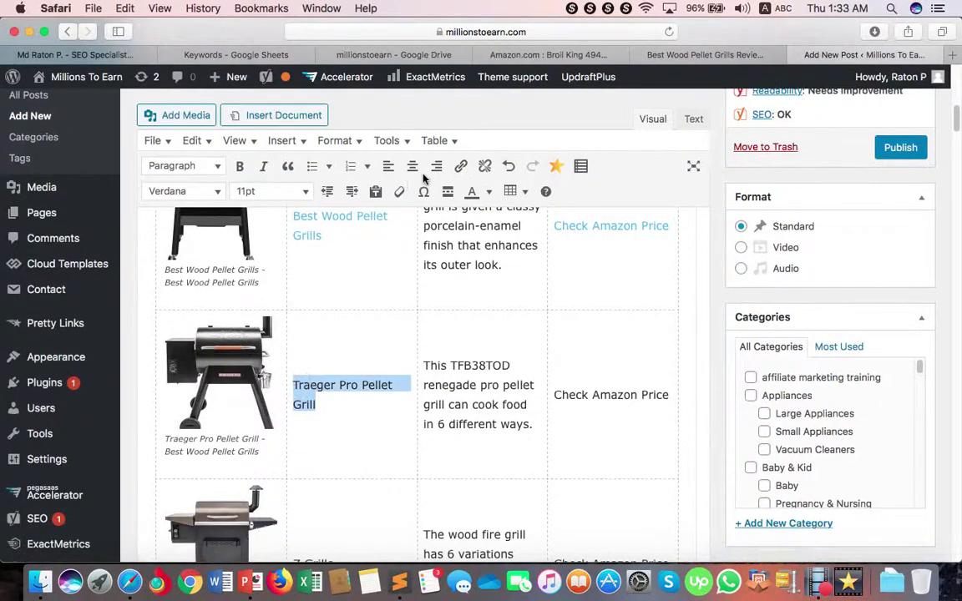
pyautogui.click(460, 166)
pyautogui.click(469, 431)
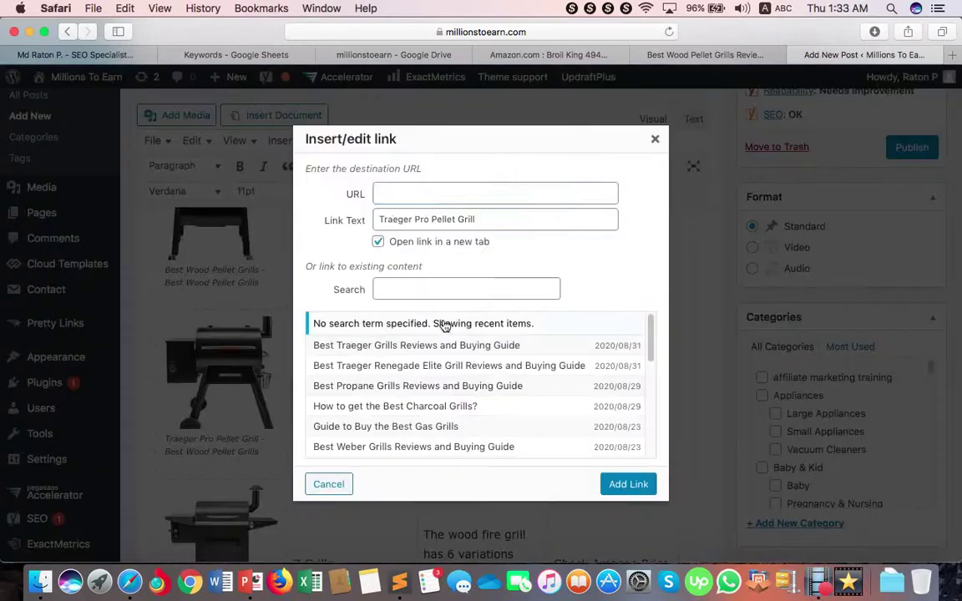
pyautogui.press('super+v')
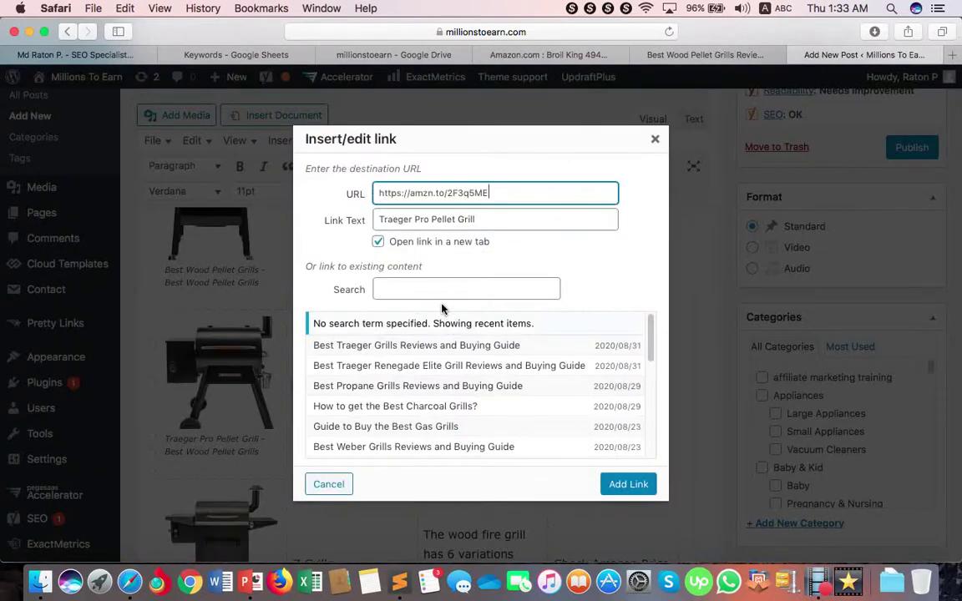
pyautogui.click(623, 487)
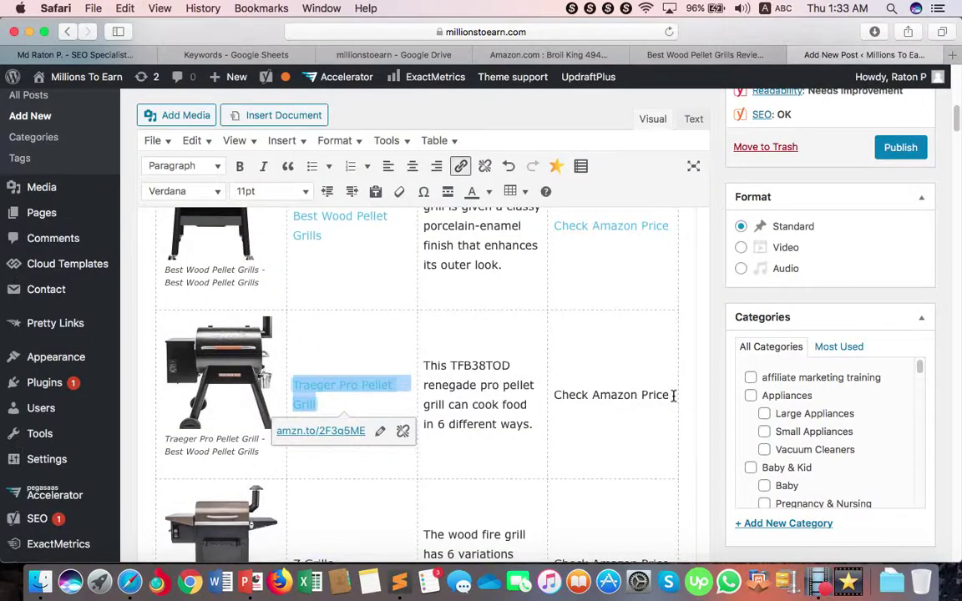
pyautogui.moveTo(673, 398); pyautogui.dragTo(554, 399)
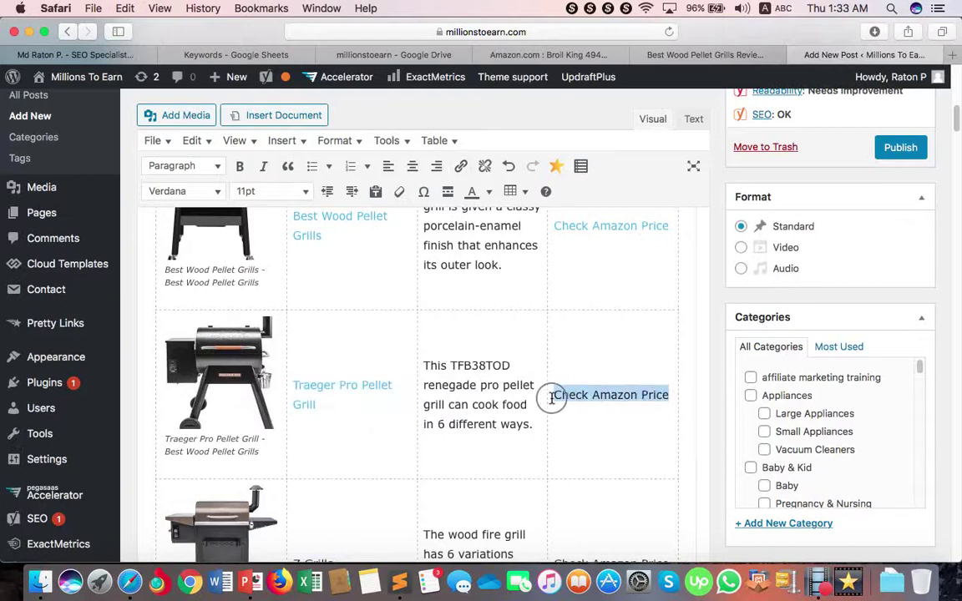
pyautogui.click(460, 165)
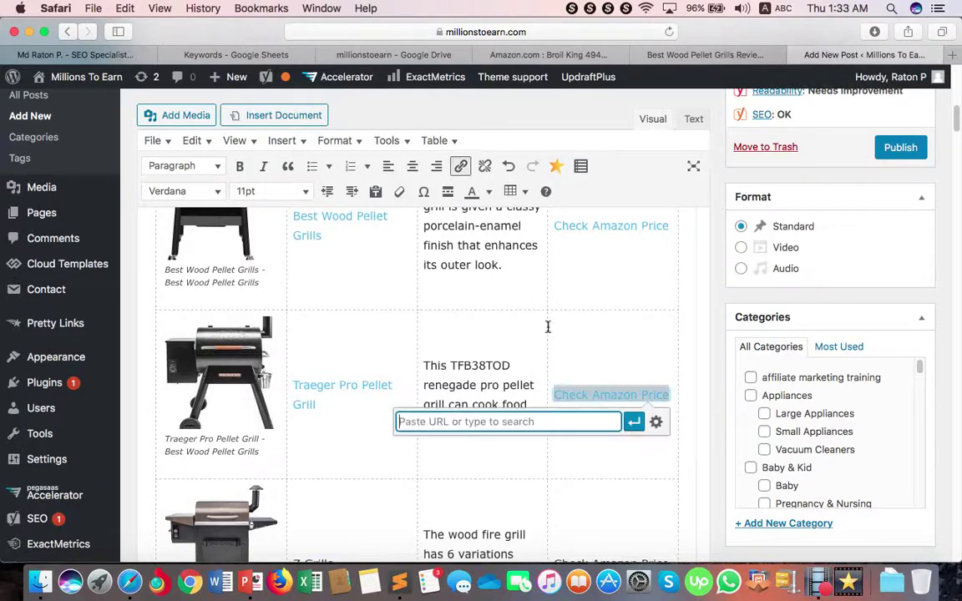
pyautogui.click(655, 423)
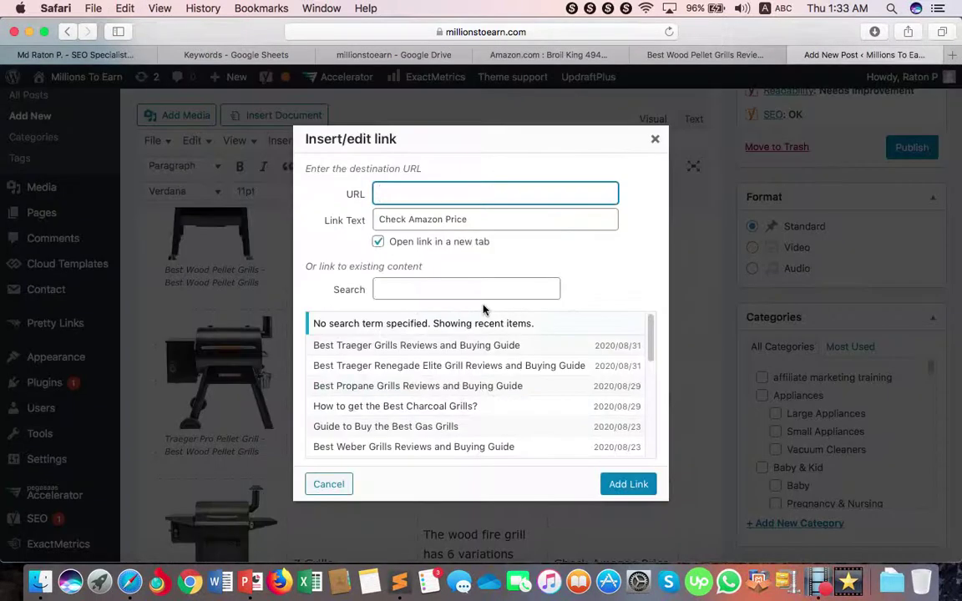
pyautogui.press('super+v')
pyautogui.click(624, 482)
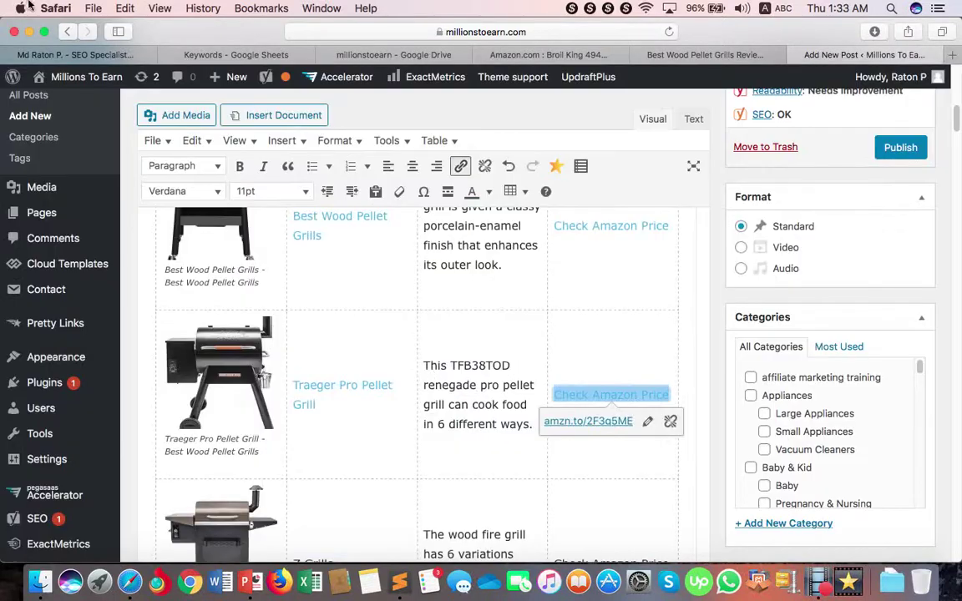
pyautogui.click(219, 55)
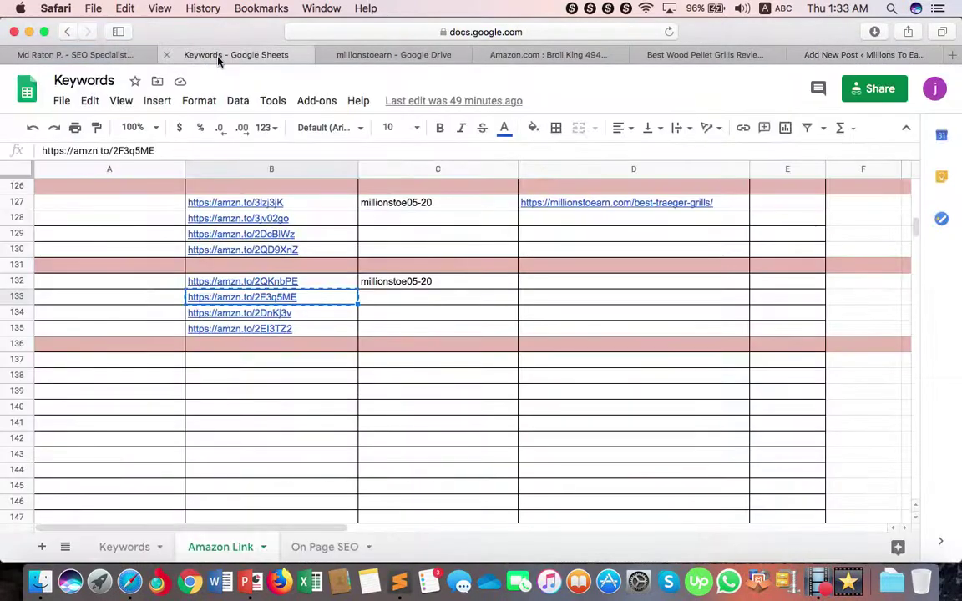
pyautogui.press('Down')
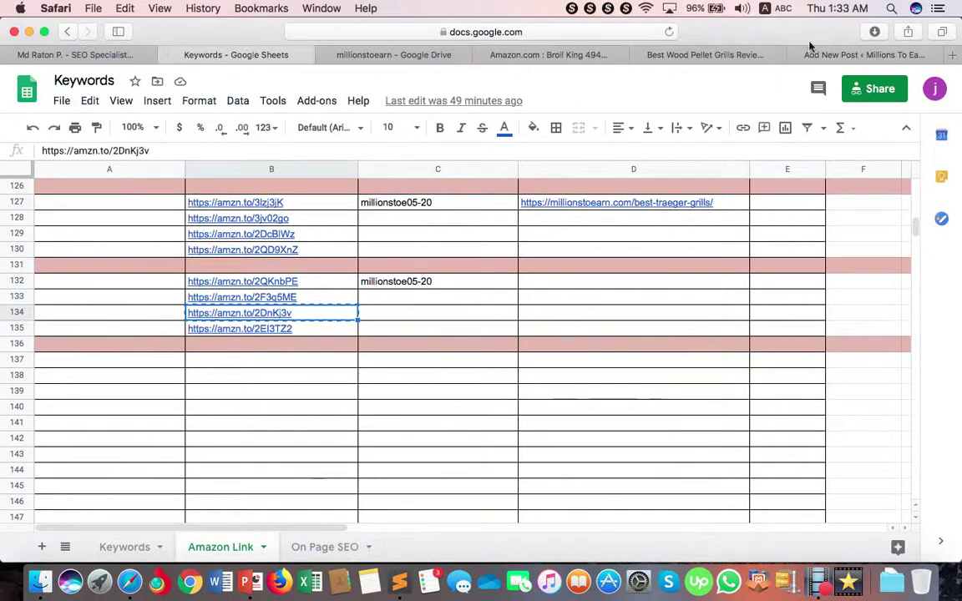
pyautogui.click(834, 55)
pyautogui.scroll(-5, 458, 377)
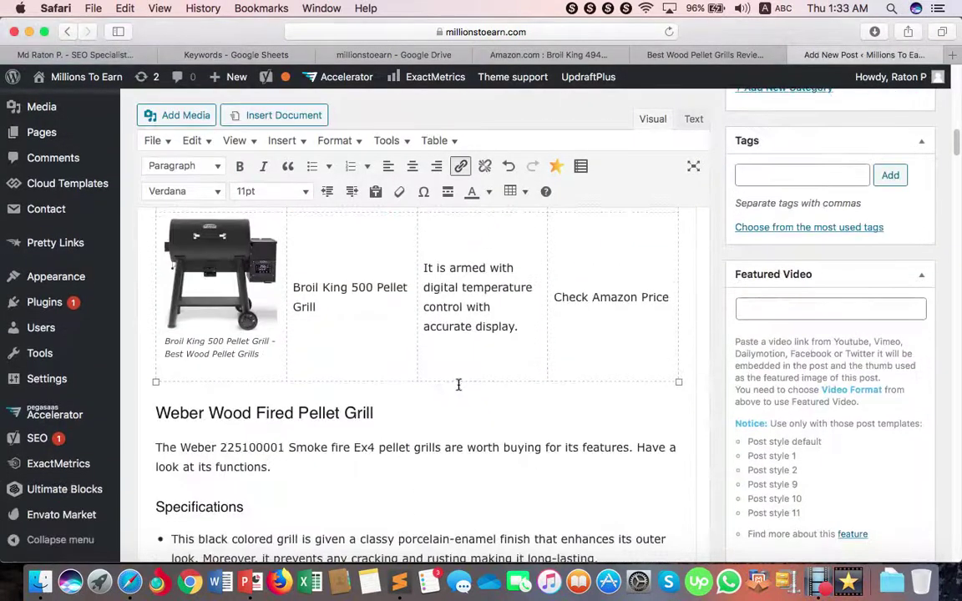
pyautogui.scroll(2, 458, 382)
pyautogui.scroll(1, 459, 385)
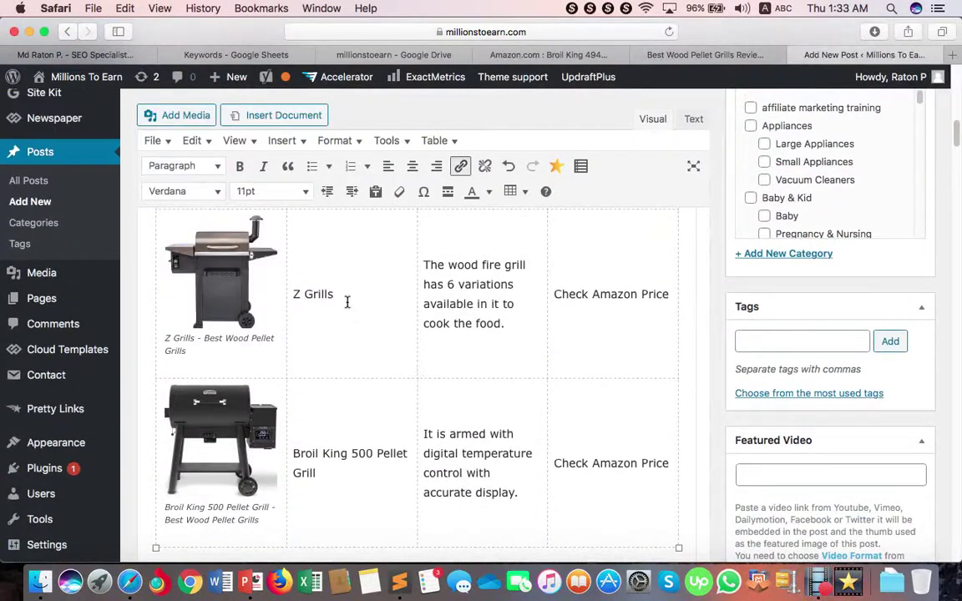
pyautogui.moveTo(347, 303); pyautogui.dragTo(292, 294)
pyautogui.click(460, 167)
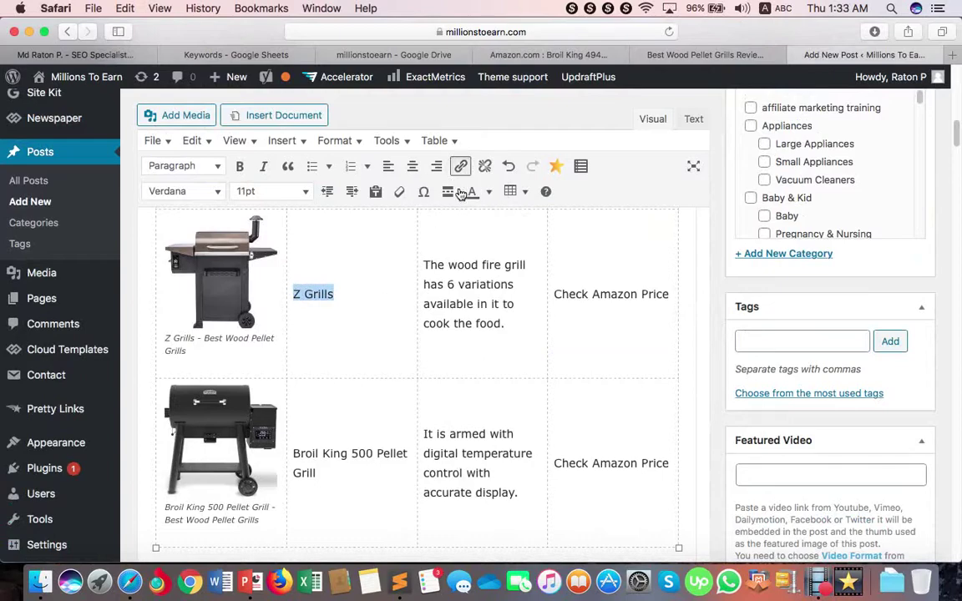
pyautogui.click(436, 320)
pyautogui.write('https://amzn.to/2DnKj3v')
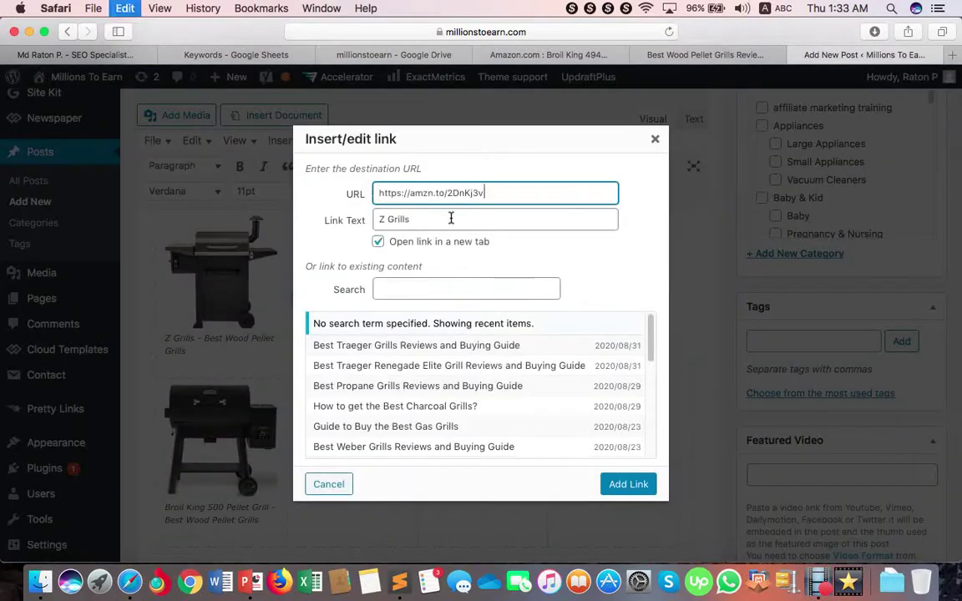
pyautogui.click(628, 485)
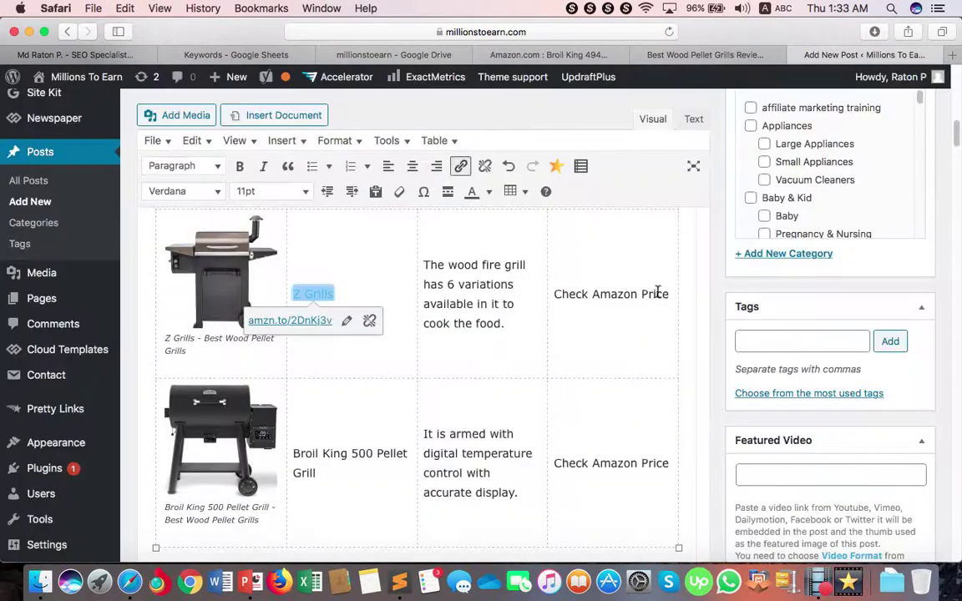
pyautogui.moveTo(668, 294); pyautogui.dragTo(550, 294)
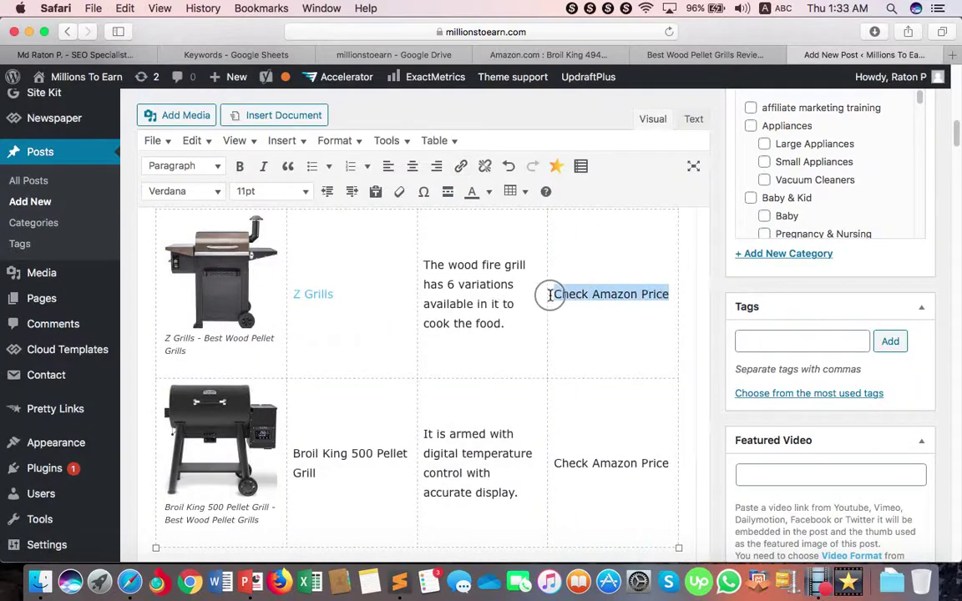
pyautogui.click(459, 167)
pyautogui.click(657, 320)
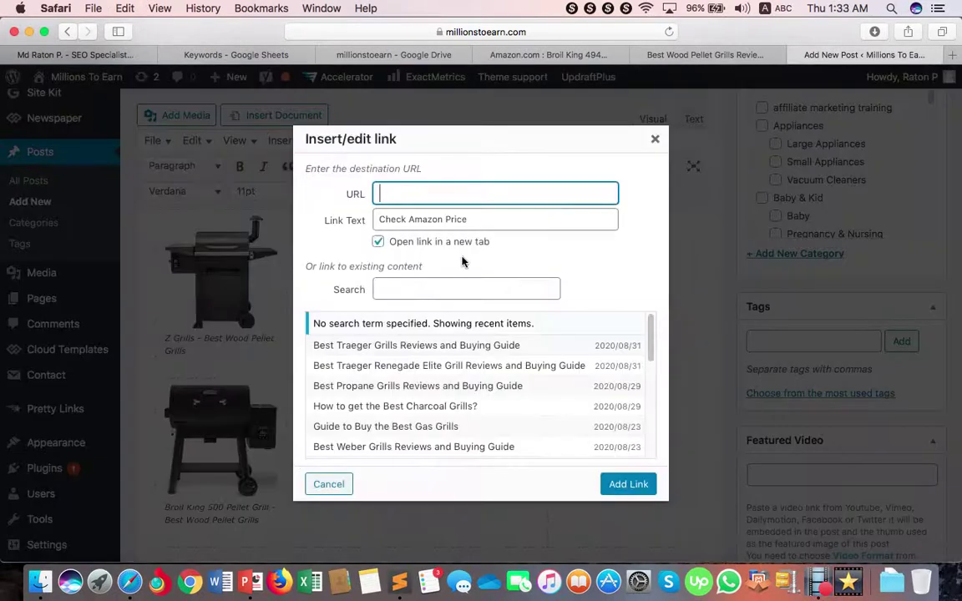
pyautogui.write('https://amzn.to/2DnKj3v')
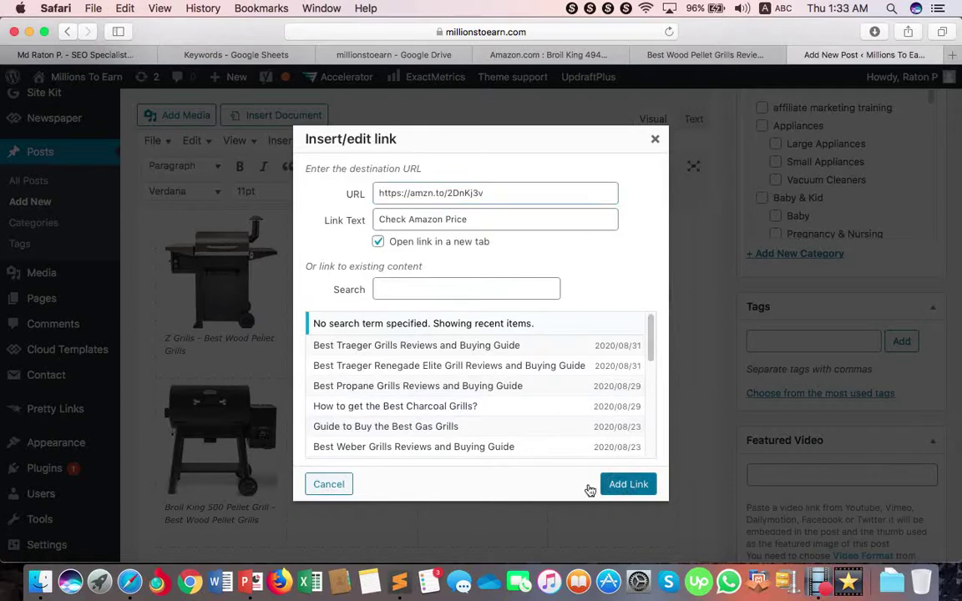
pyautogui.click(605, 486)
pyautogui.click(220, 55)
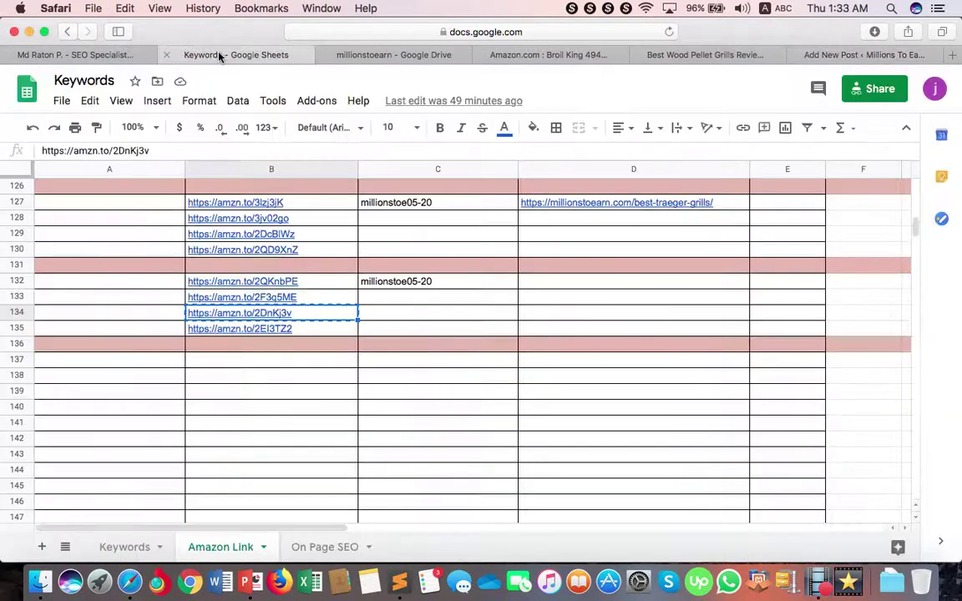
pyautogui.press('Down')
pyautogui.press('super+c')
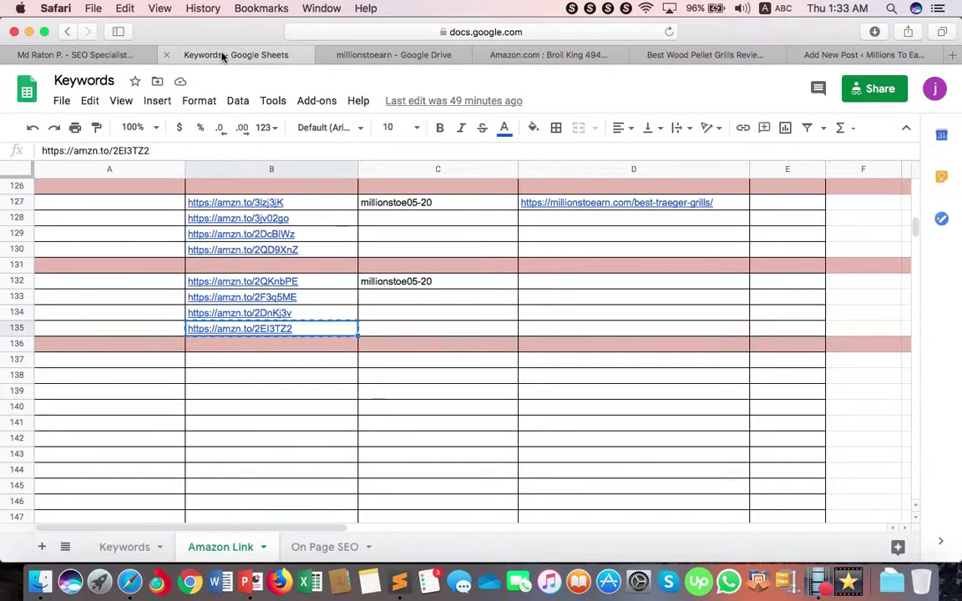
pyautogui.click(857, 54)
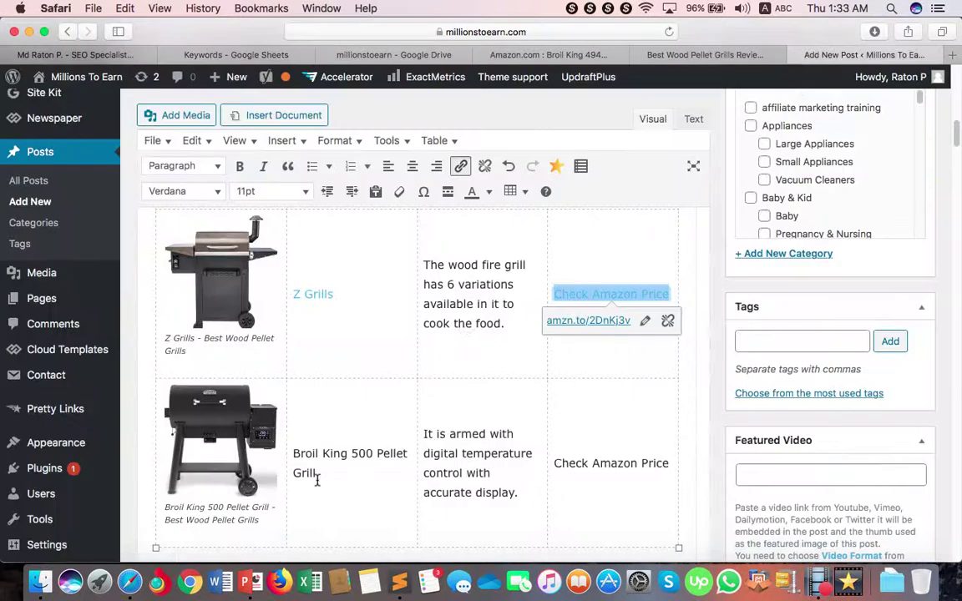
pyautogui.moveTo(318, 476); pyautogui.dragTo(294, 454)
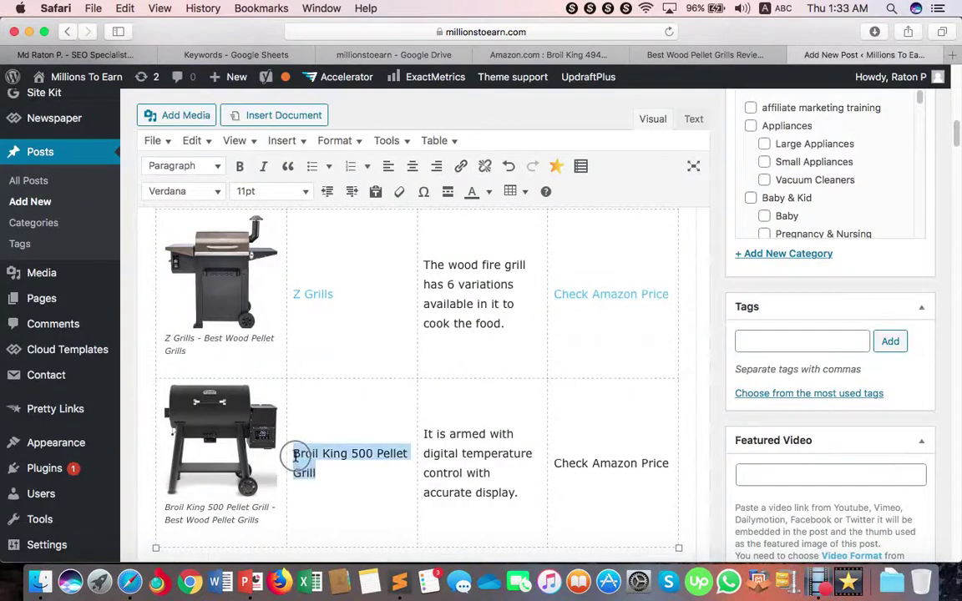
pyautogui.click(460, 168)
pyautogui.click(474, 499)
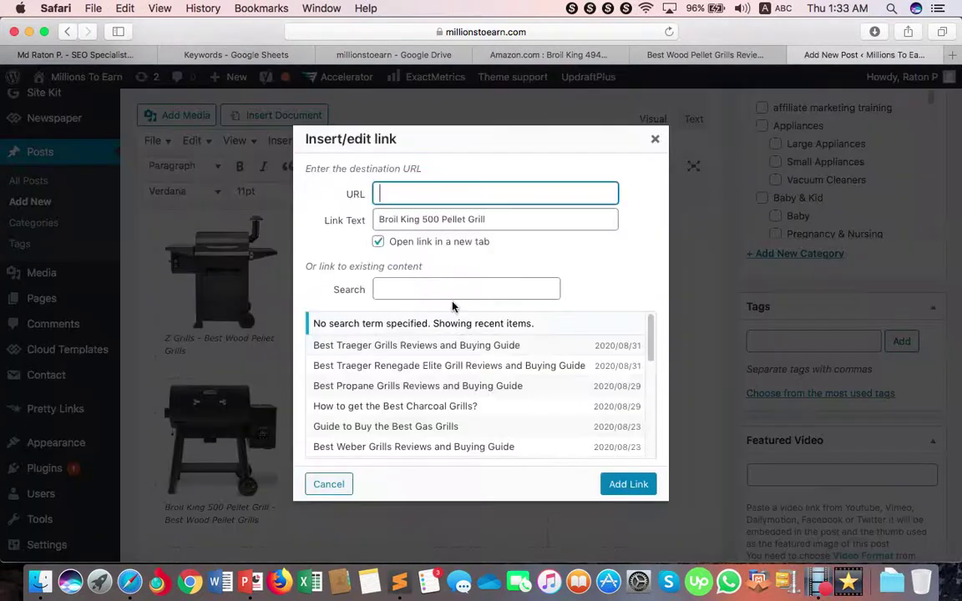
pyautogui.press('super+v')
pyautogui.click(622, 485)
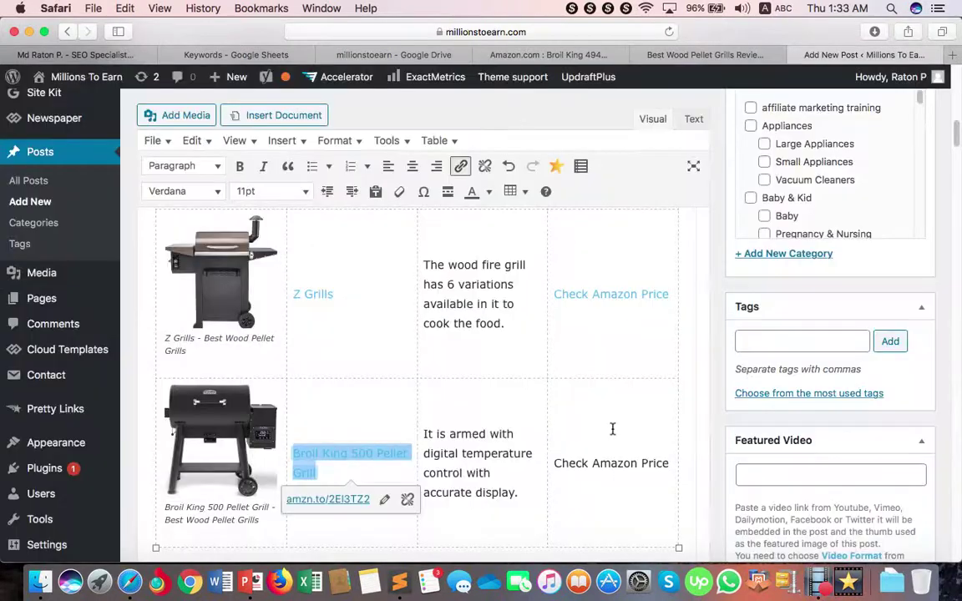
pyautogui.moveTo(662, 466); pyautogui.dragTo(553, 462)
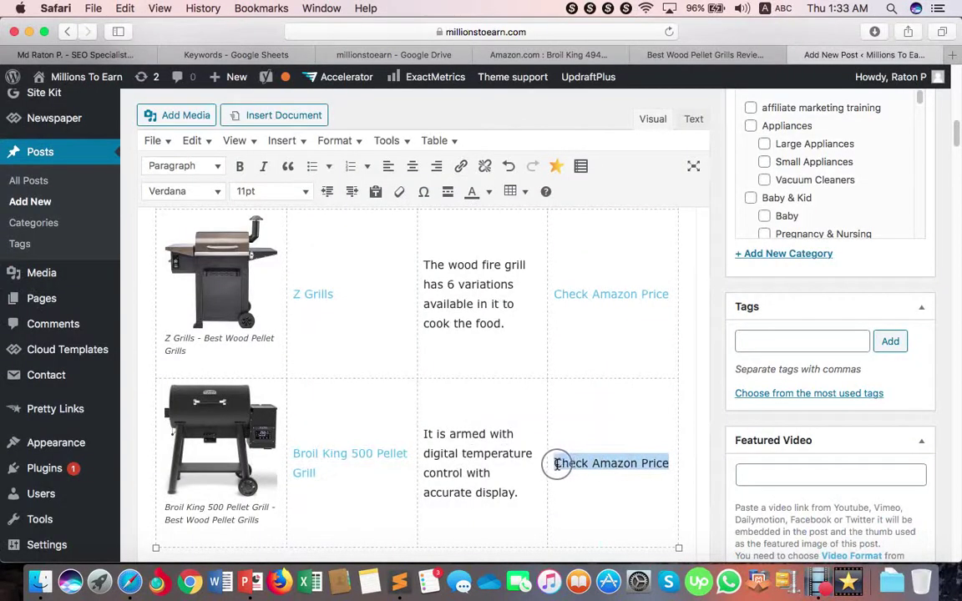
pyautogui.click(460, 166)
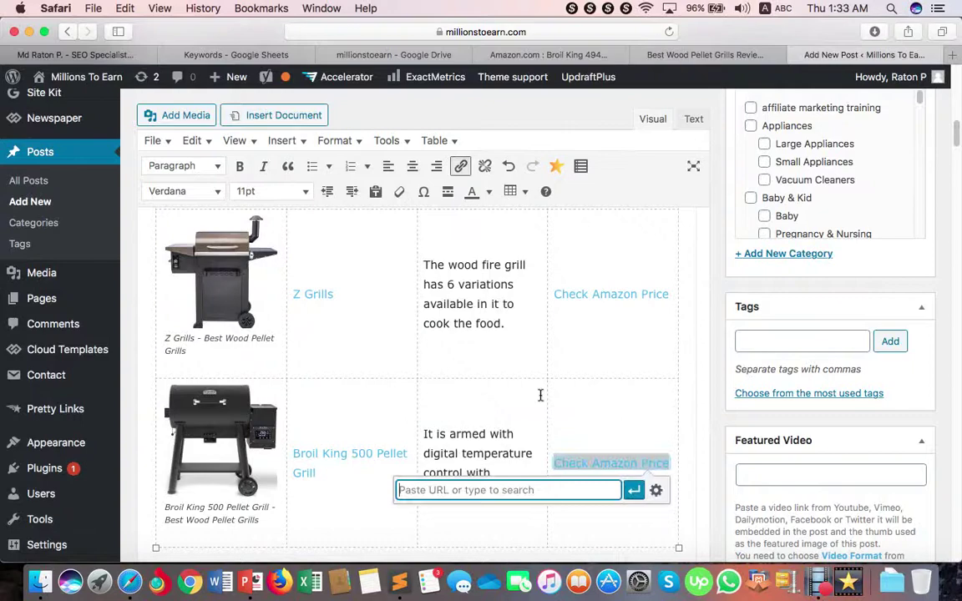
pyautogui.click(654, 492)
pyautogui.press('super+v')
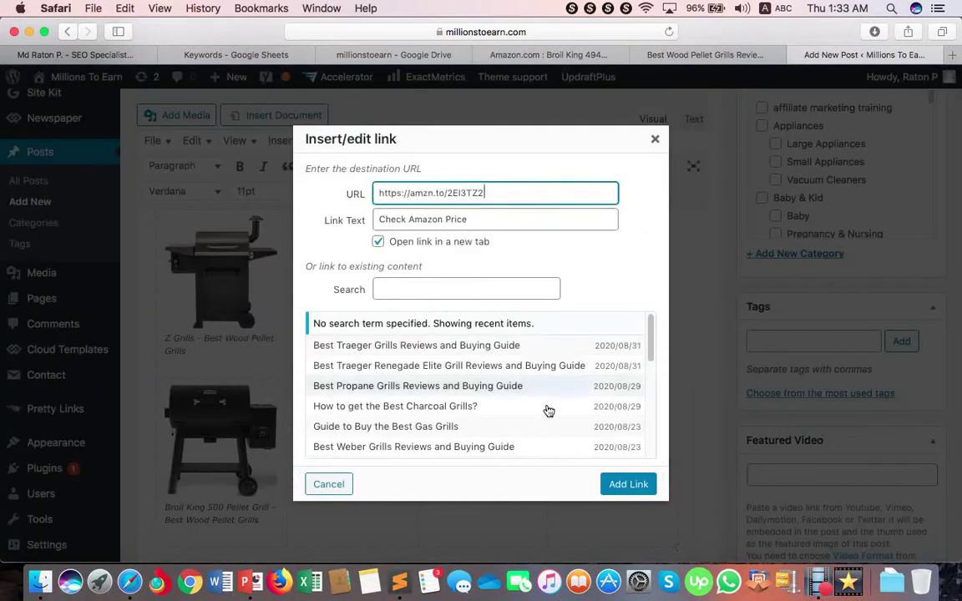
pyautogui.click(626, 485)
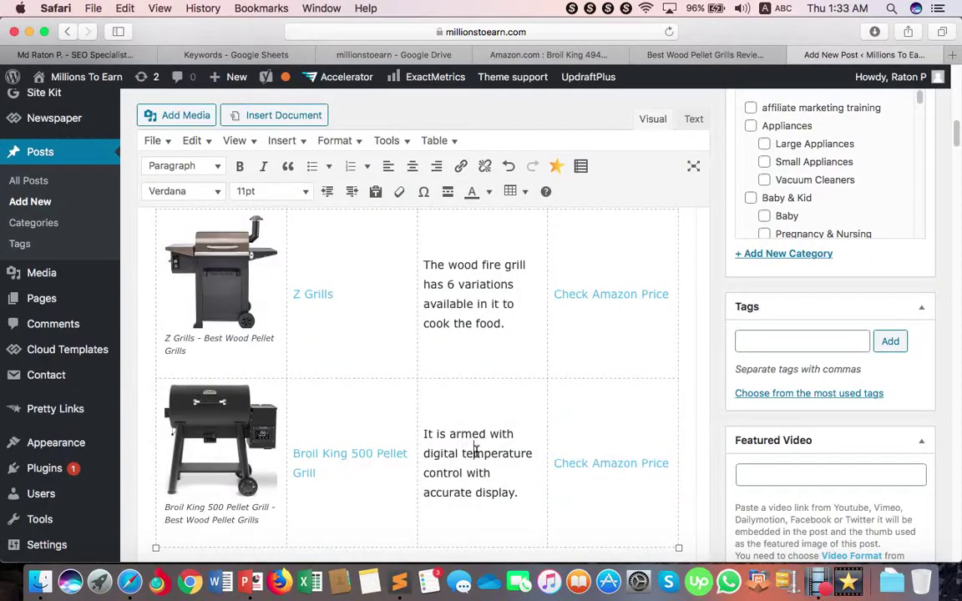
# Step: Review the links in the Top 4 Wood Pellet Grills table and check the price link of the Best Wood Pellet Grills row
pyautogui.scroll(-4, 476, 452)
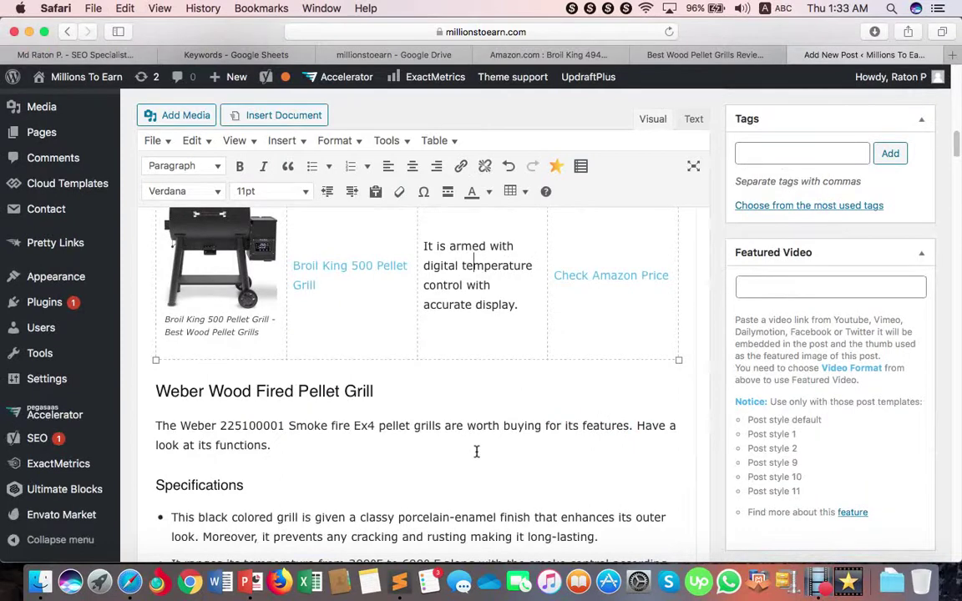
pyautogui.scroll(10, 477, 451)
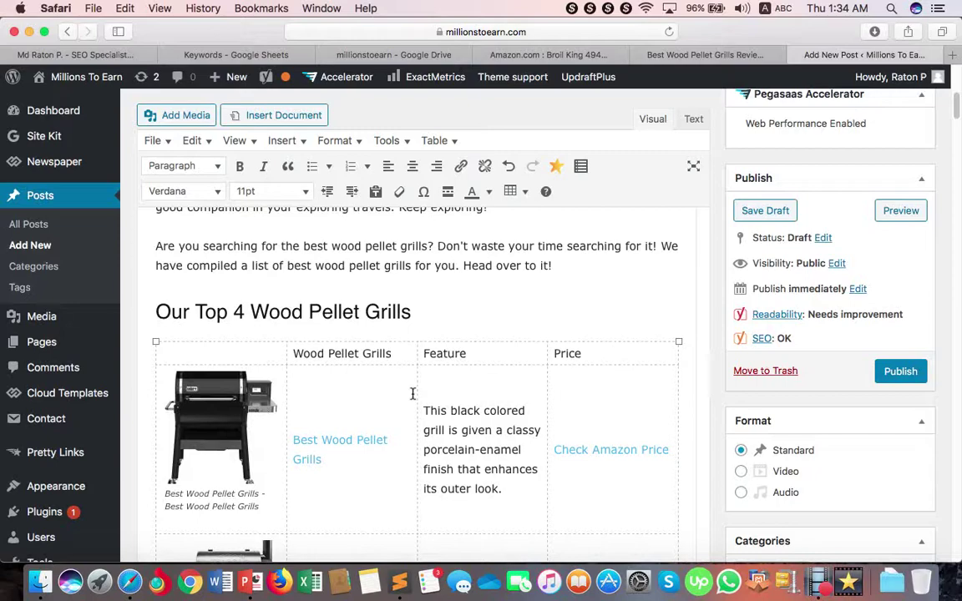
pyautogui.scroll(-10, 412, 393)
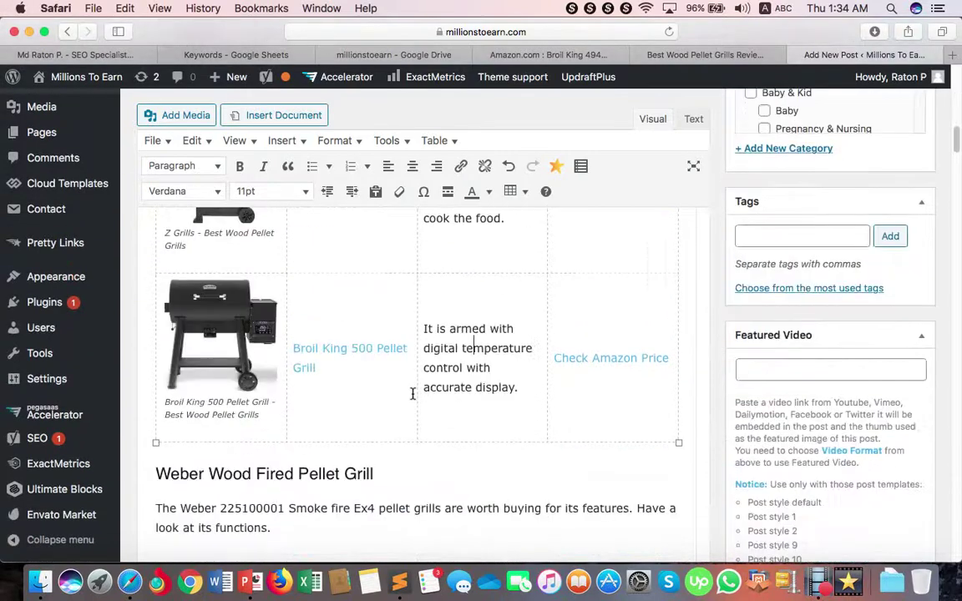
pyautogui.scroll(-2, 413, 393)
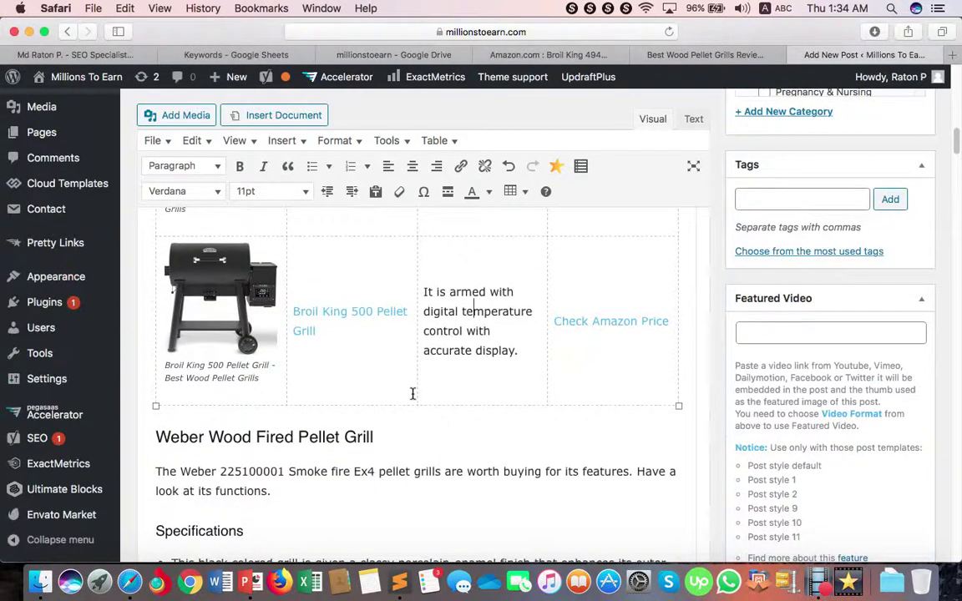
pyautogui.scroll(10, 413, 394)
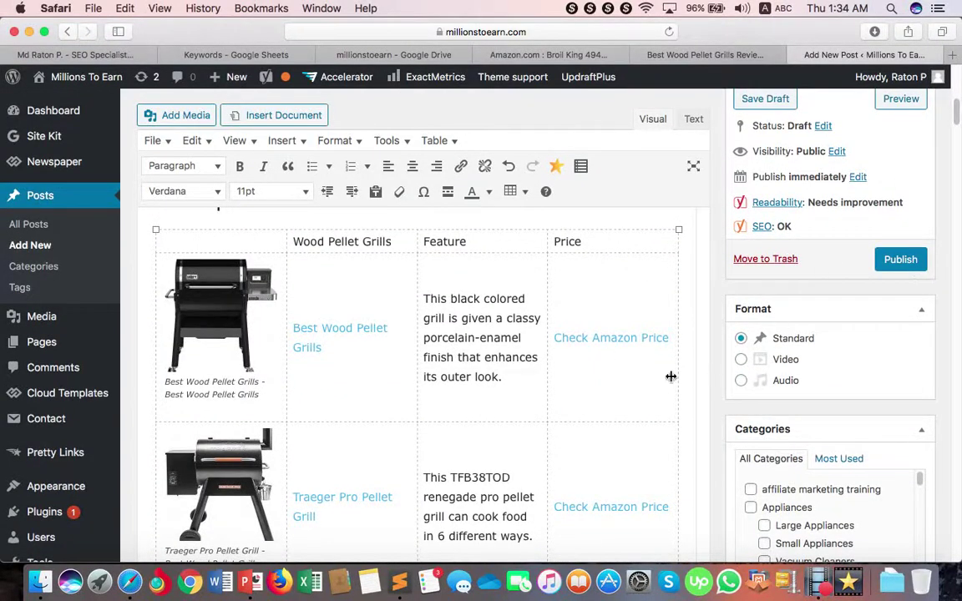
pyautogui.click(627, 339)
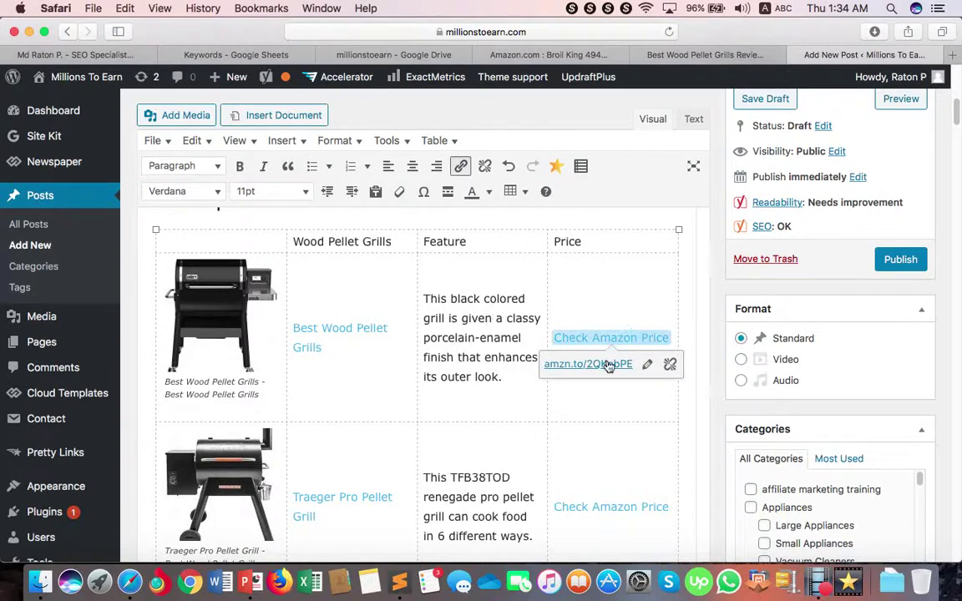
pyautogui.click(501, 344)
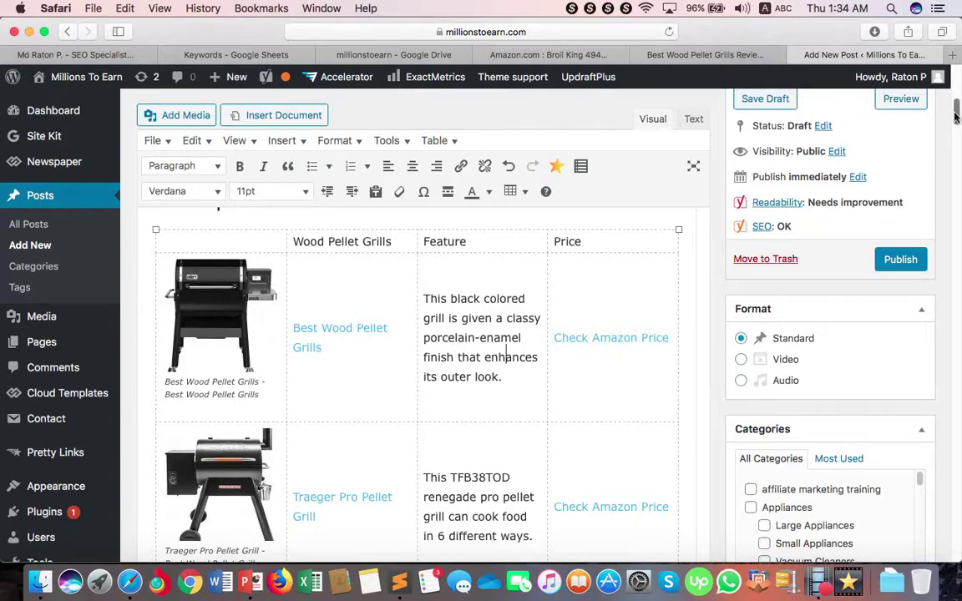
# Step: Examine the post's SEO analysis results for link problems and return to the Top 4 Wood Pellet Grills section
pyautogui.moveTo(956, 117); pyautogui.dragTo(953, 526)
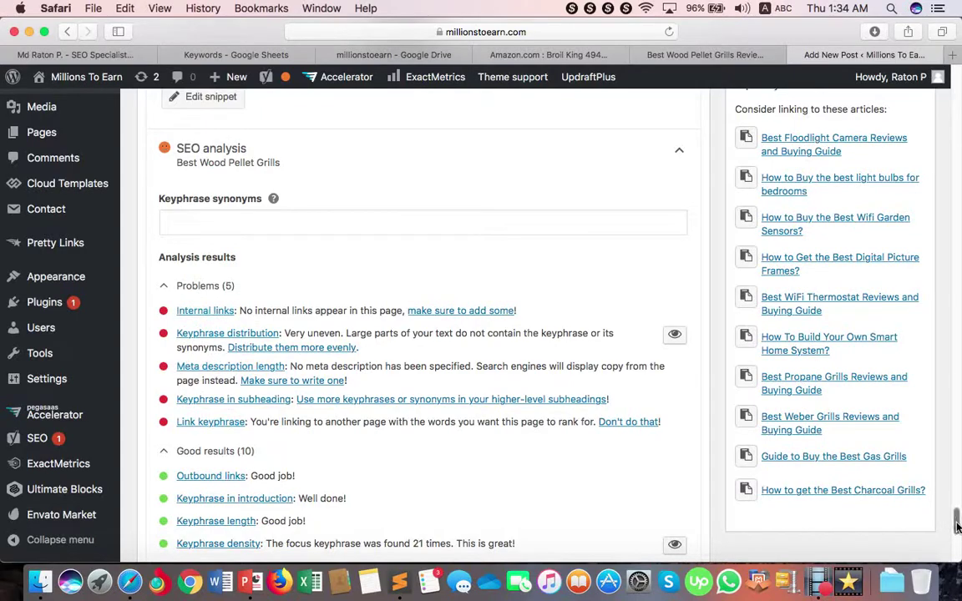
pyautogui.scroll(2, 956, 524)
pyautogui.moveTo(956, 524); pyautogui.dragTo(955, 95)
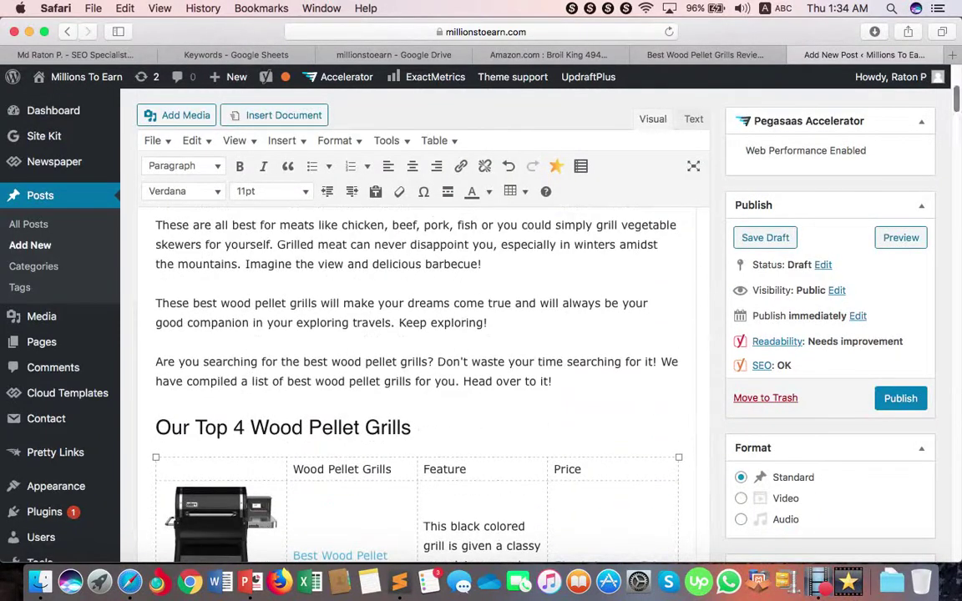
pyautogui.scroll(2, 585, 366)
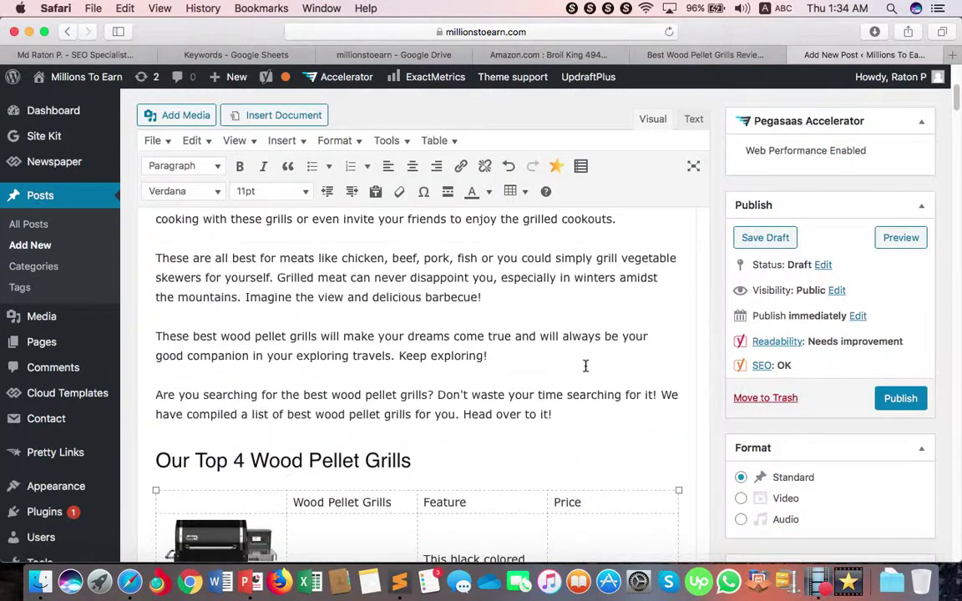
pyautogui.scroll(-5, 585, 366)
pyautogui.scroll(-2, 583, 365)
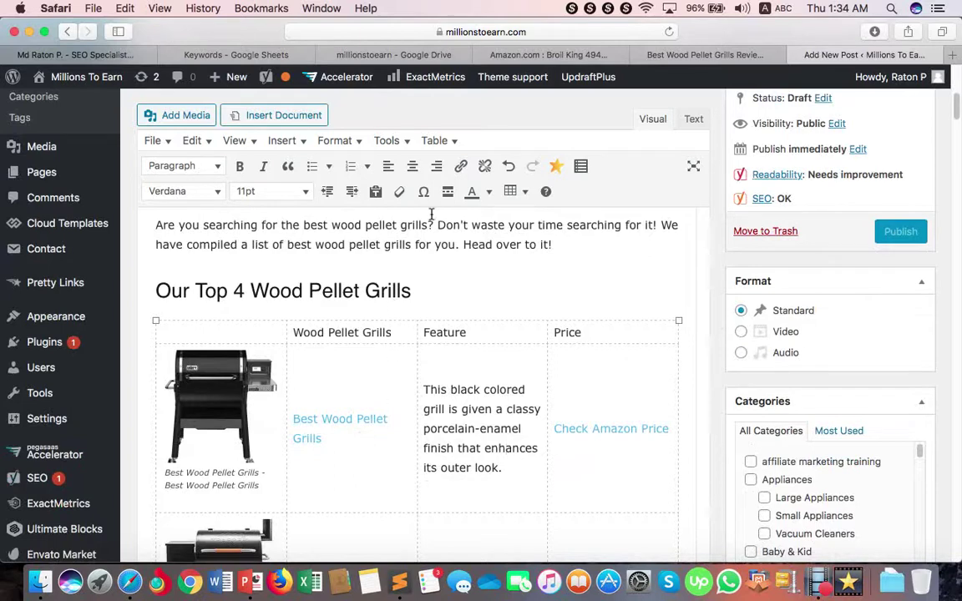
pyautogui.click(234, 54)
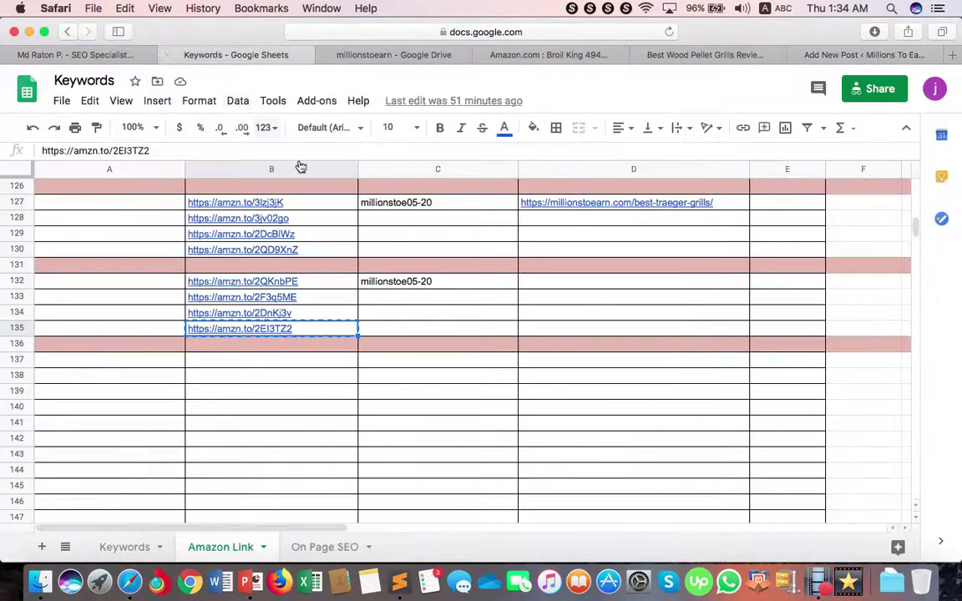
pyautogui.scroll(1, 465, 296)
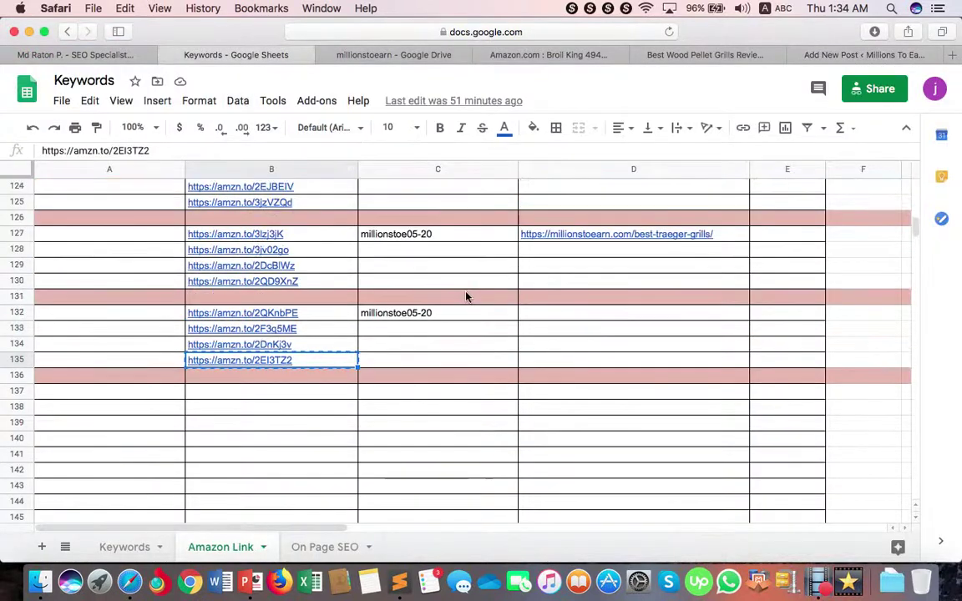
pyautogui.click(721, 237)
pyautogui.press('cmd+c')
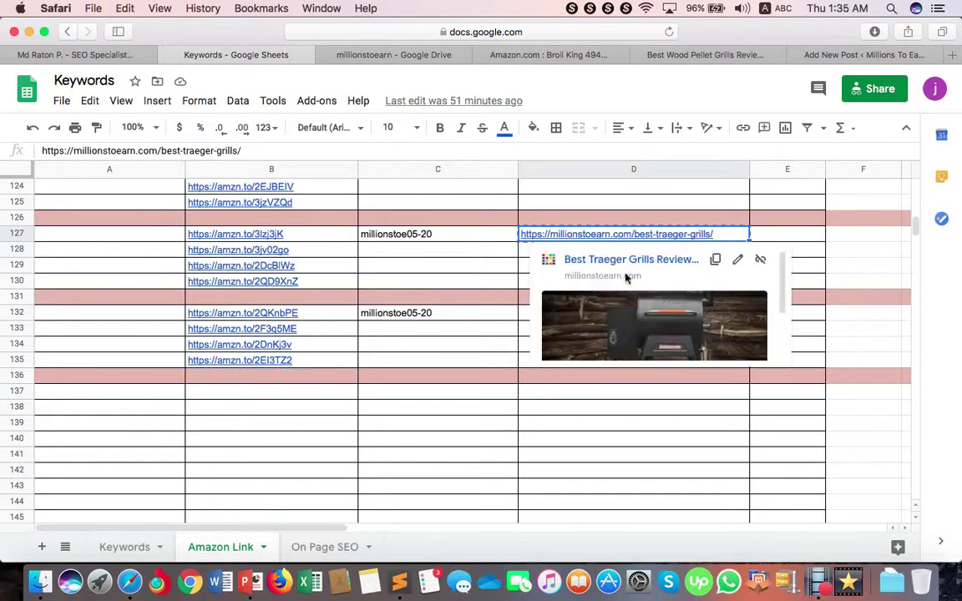
pyautogui.click(832, 55)
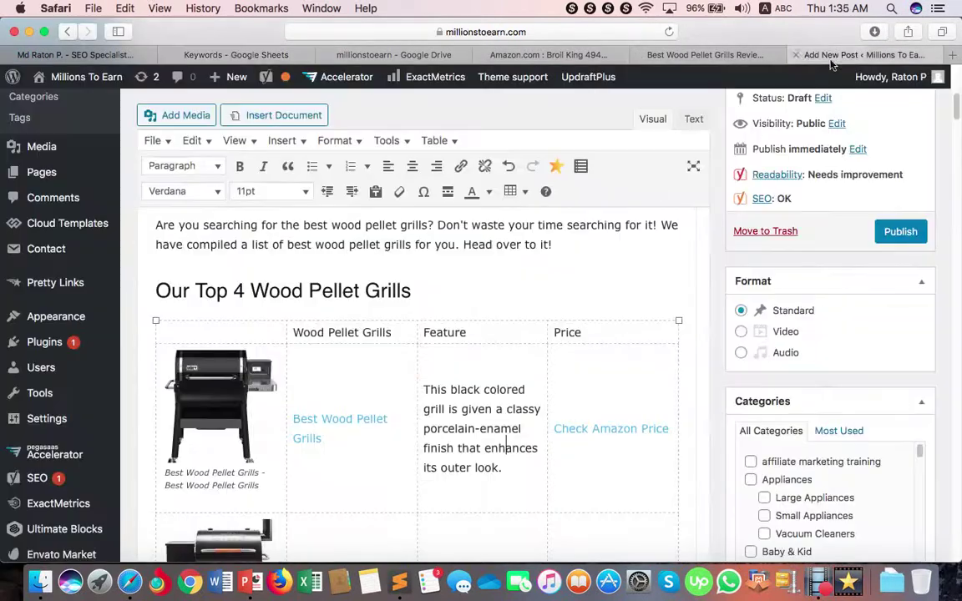
pyautogui.scroll(-10, 438, 421)
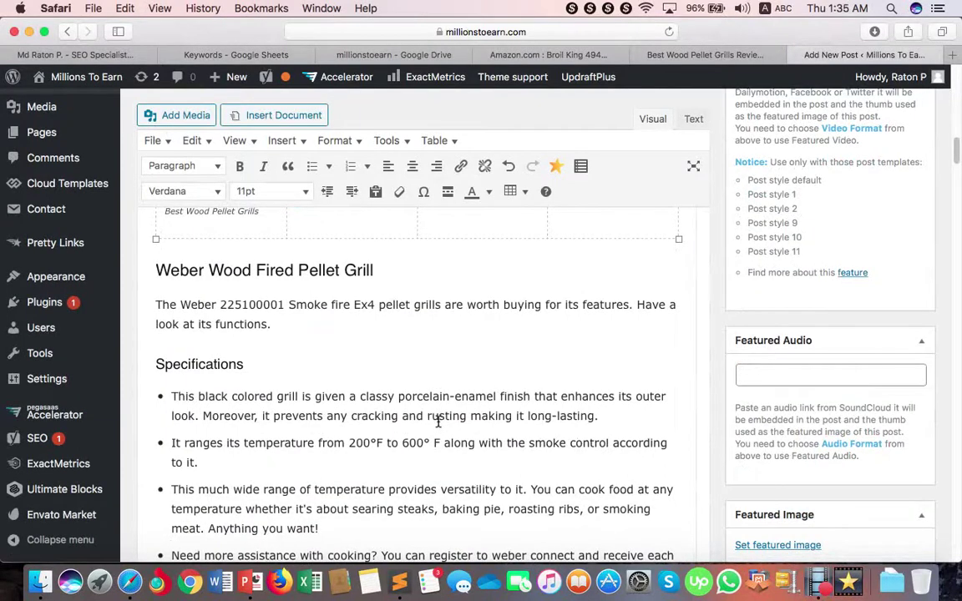
pyautogui.scroll(-10, 438, 421)
pyautogui.scroll(-2, 437, 422)
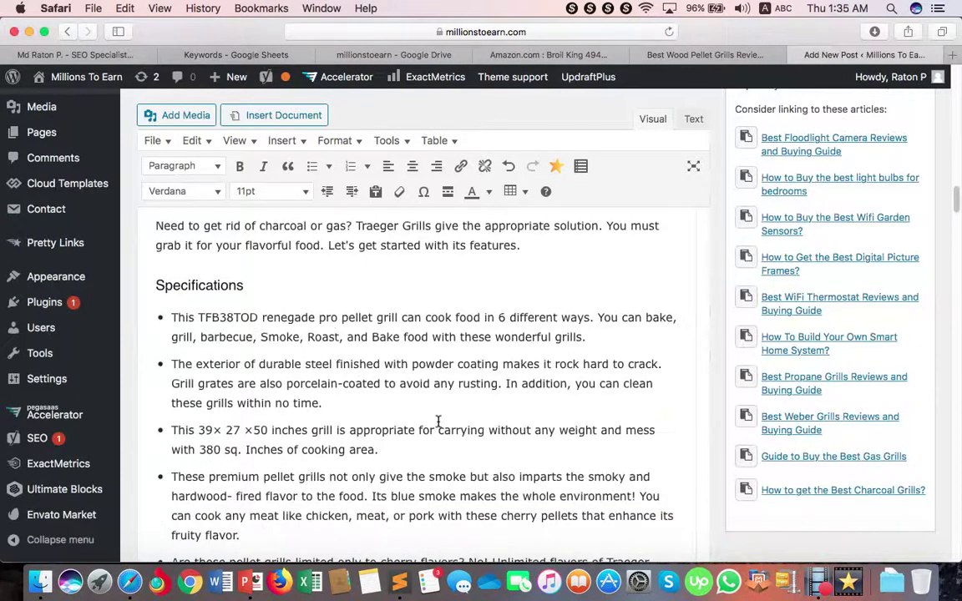
pyautogui.scroll(2, 438, 422)
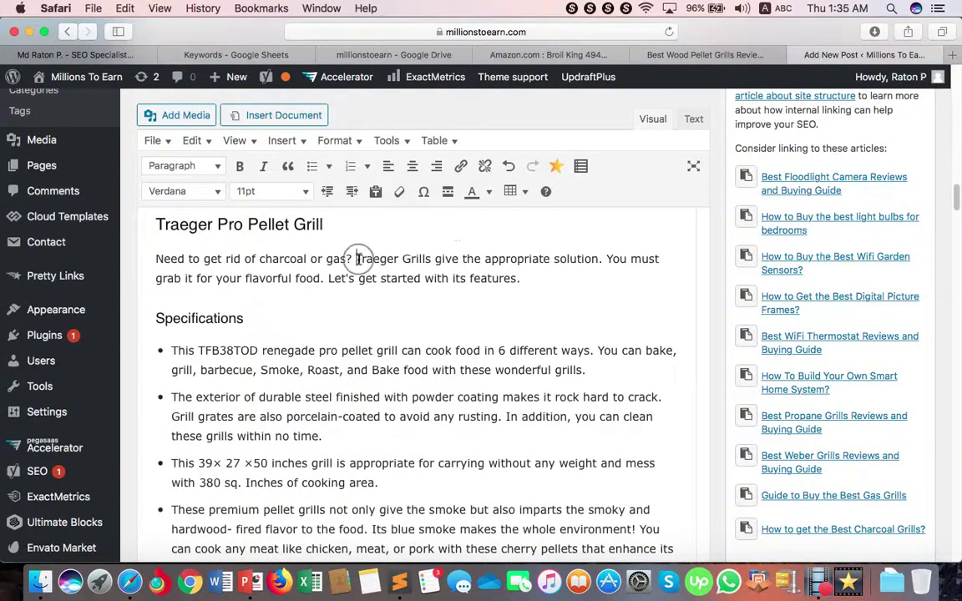
pyautogui.moveTo(358, 258); pyautogui.dragTo(424, 256)
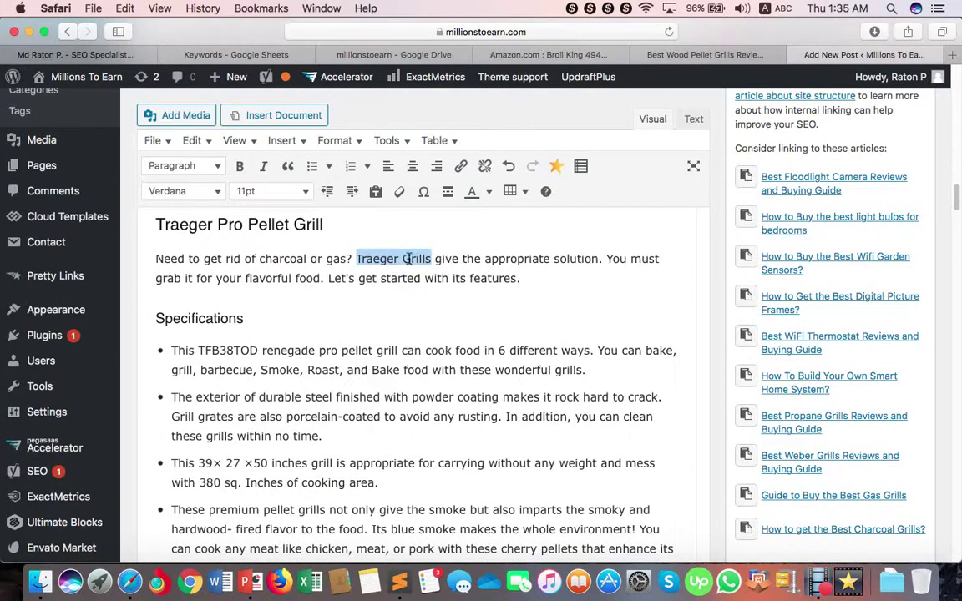
pyautogui.click(461, 165)
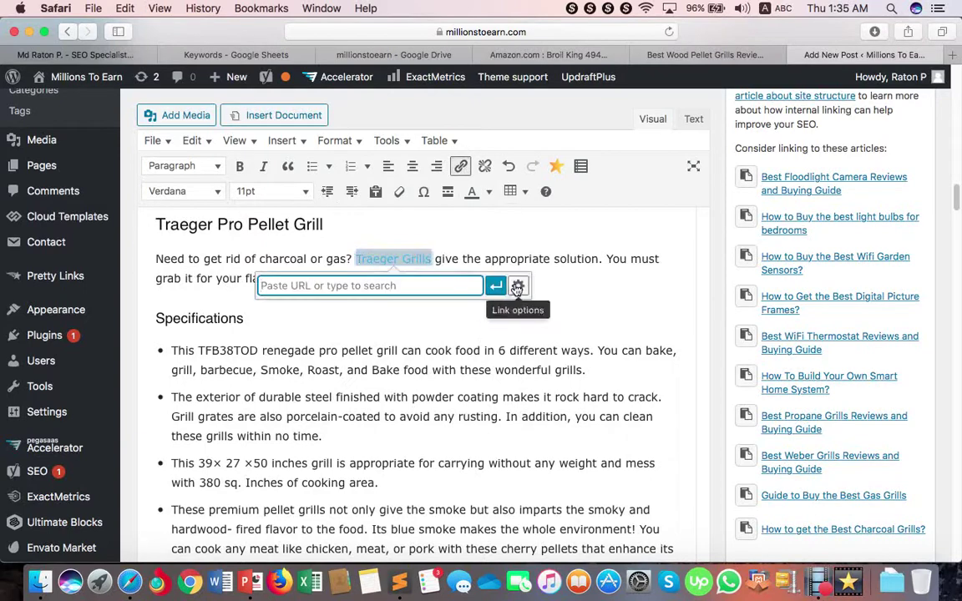
pyautogui.click(517, 286)
pyautogui.press('super+v')
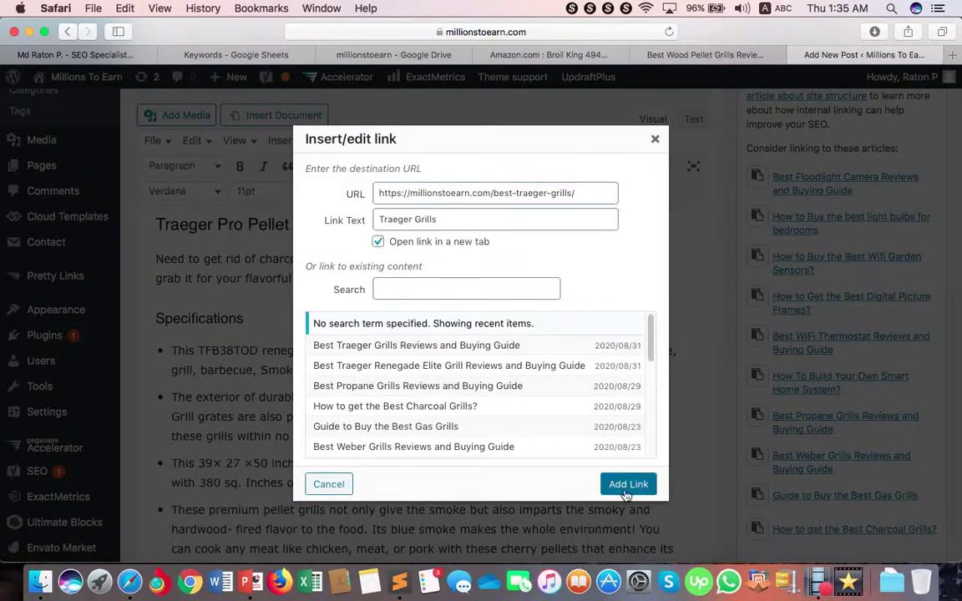
pyautogui.press('Return')
pyautogui.scroll(15, 954, 294)
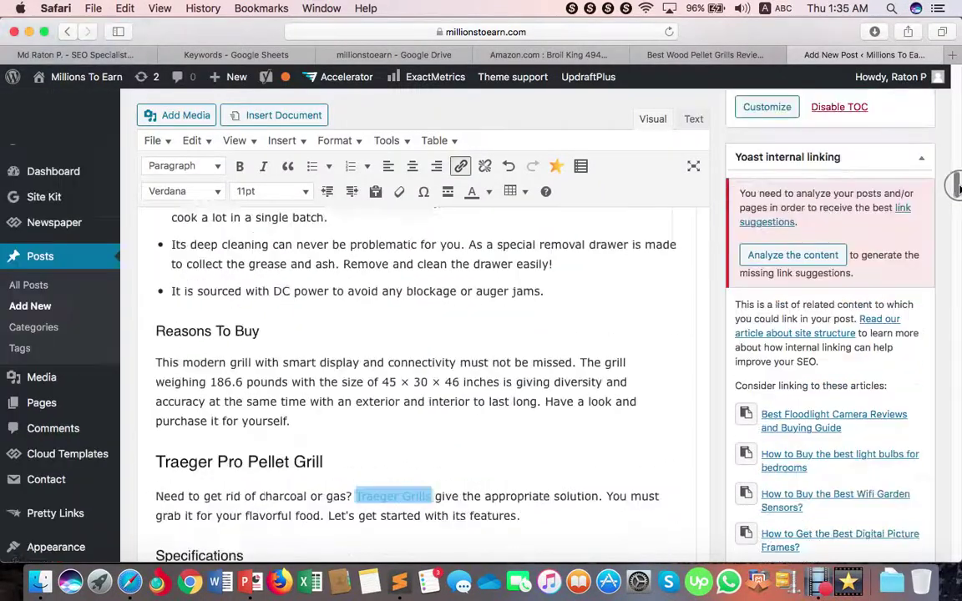
# Step: Copy the post's full title line, including the site name, from the Google preview in the SEO section
pyautogui.scroll(15, 417, 376)
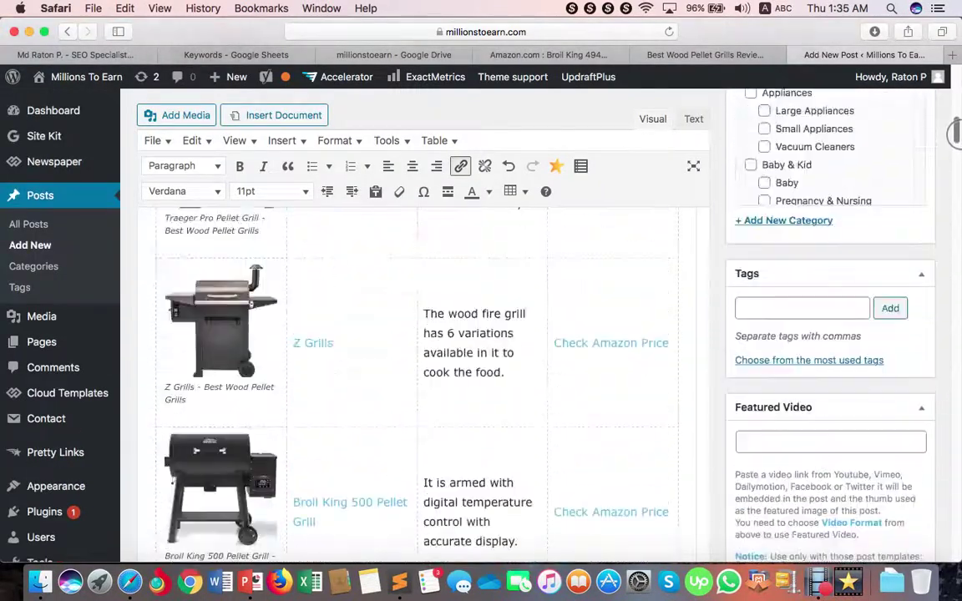
pyautogui.scroll(2, 418, 334)
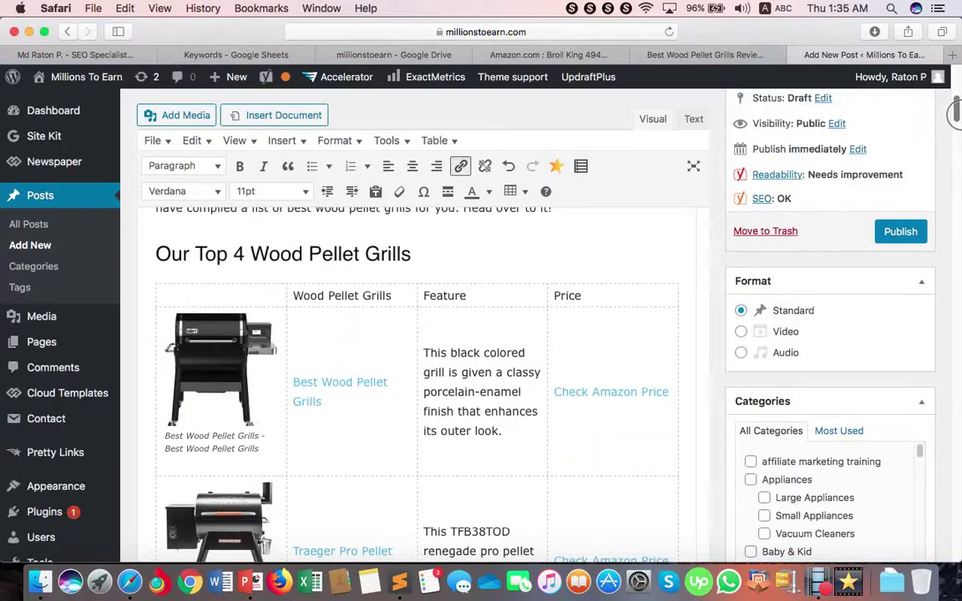
pyautogui.moveTo(955, 111); pyautogui.dragTo(954, 527)
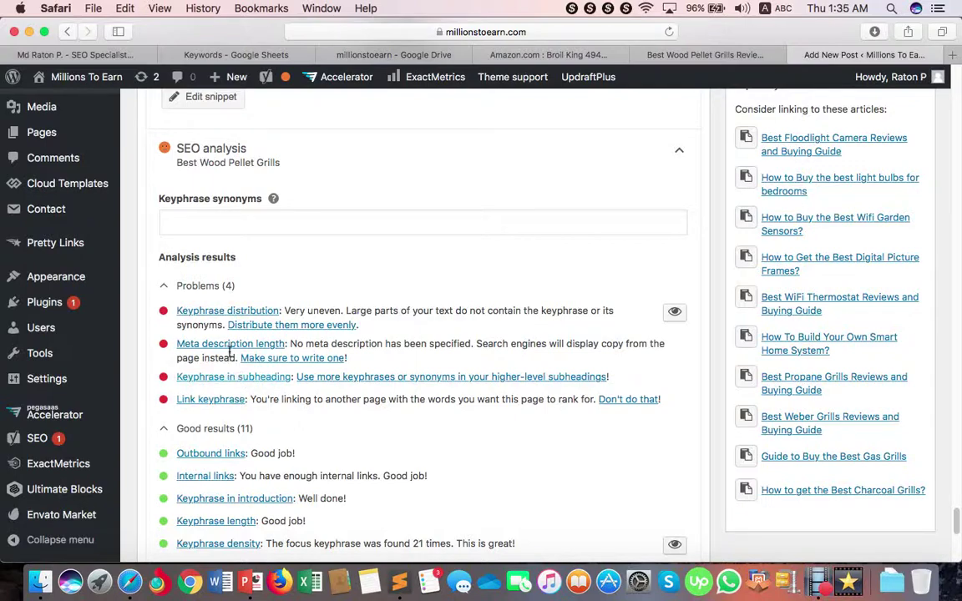
pyautogui.scroll(10, 951, 506)
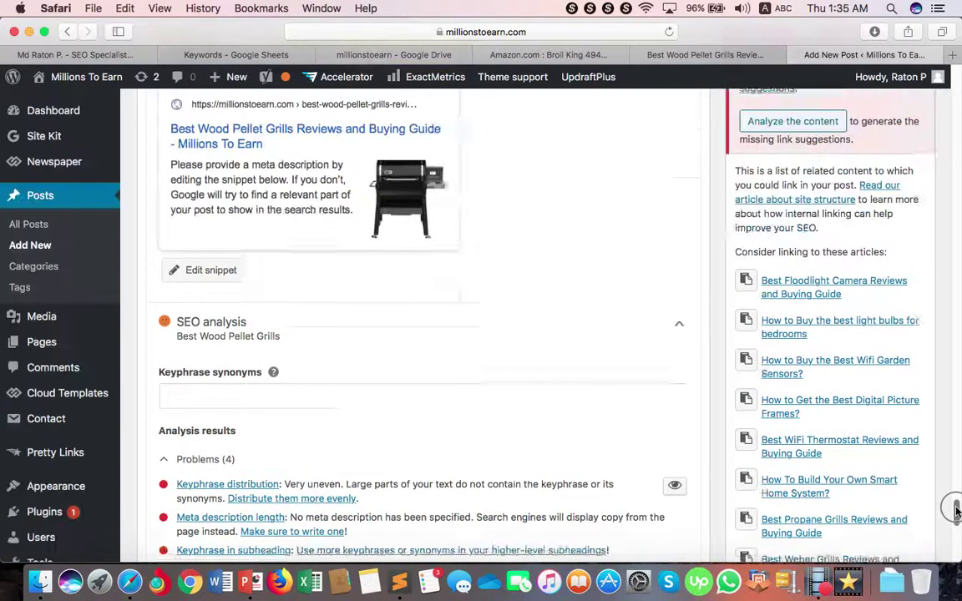
pyautogui.moveTo(955, 498)
pyautogui.mouseDown()
pyautogui.moveTo(951, 490)
pyautogui.moveTo(954, 510)
pyautogui.mouseUp()
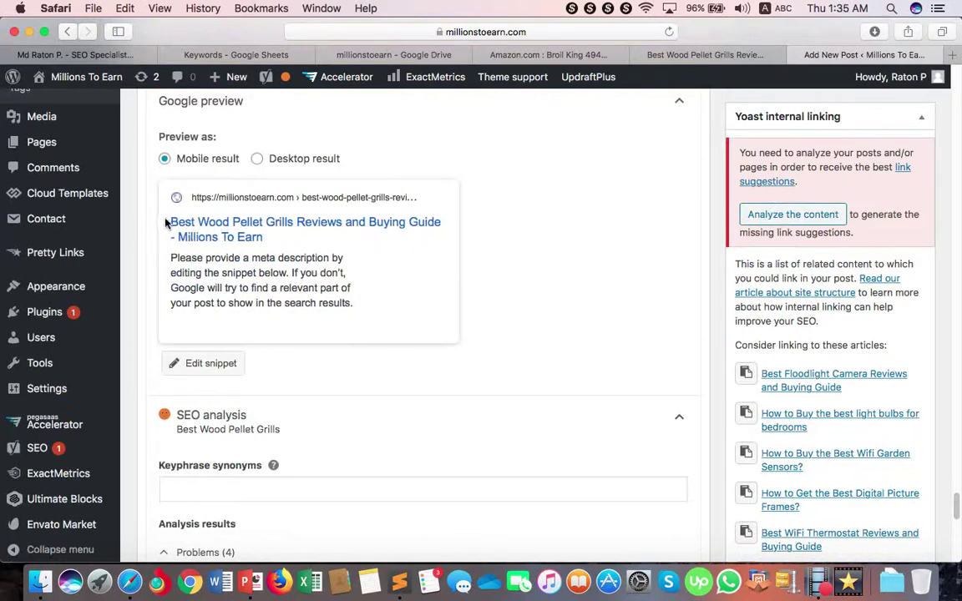
pyautogui.moveTo(167, 225); pyautogui.dragTo(268, 236)
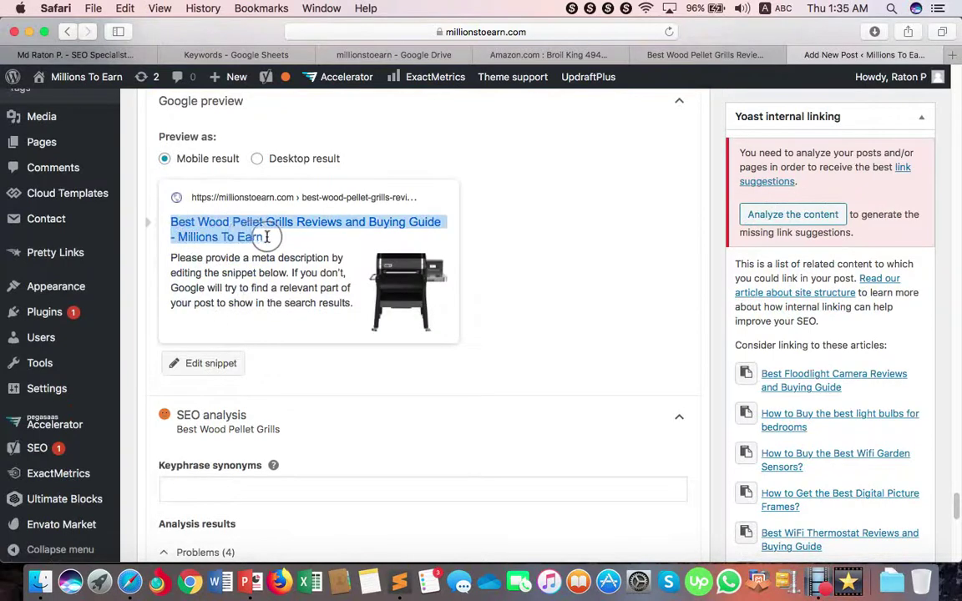
pyautogui.press('super+c')
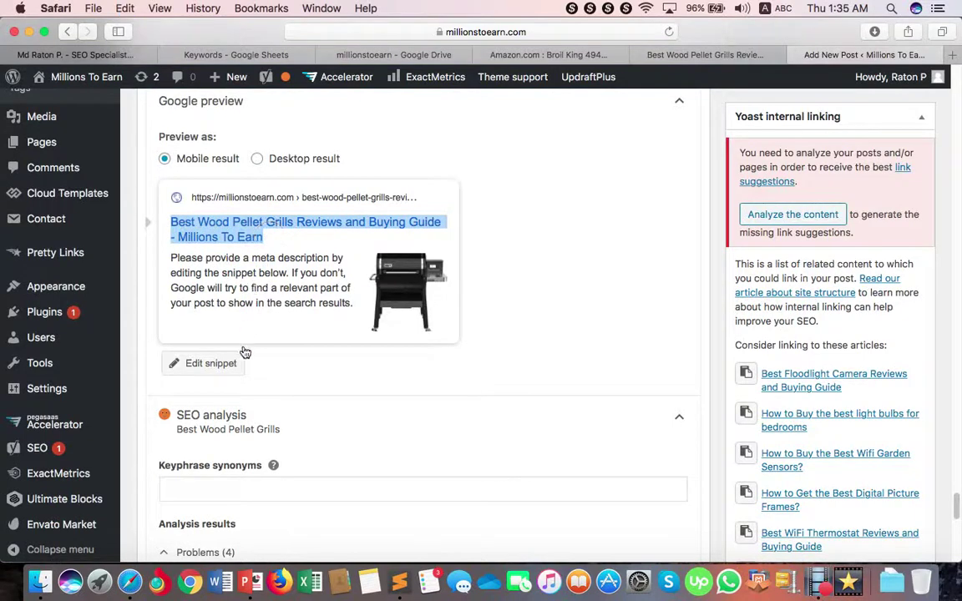
# Step: Edit the snippet and set the SEO title to "Best Wood Pellet Grills Reviews and Buying Guide 2020 - Millions To Earn"
pyautogui.click(221, 366)
pyautogui.click(222, 366)
pyautogui.click(207, 363)
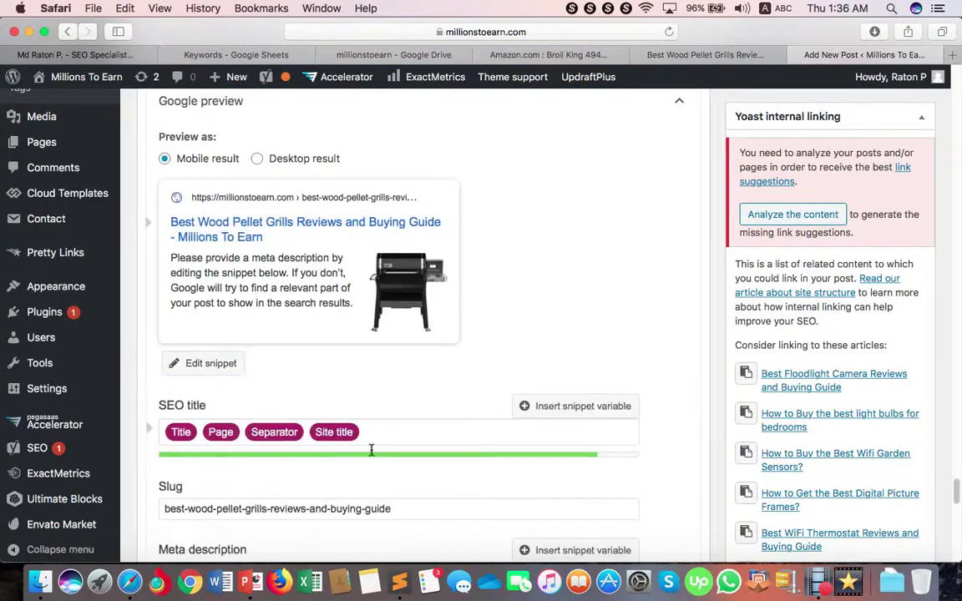
pyautogui.click(377, 435)
pyautogui.press('super+a')
pyautogui.press('super+v')
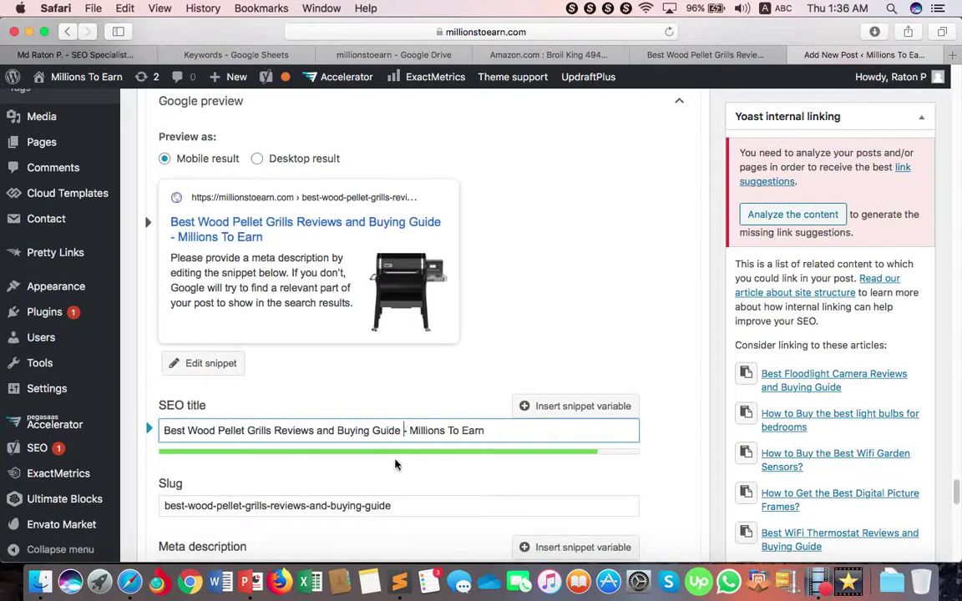
pyautogui.write('2020')
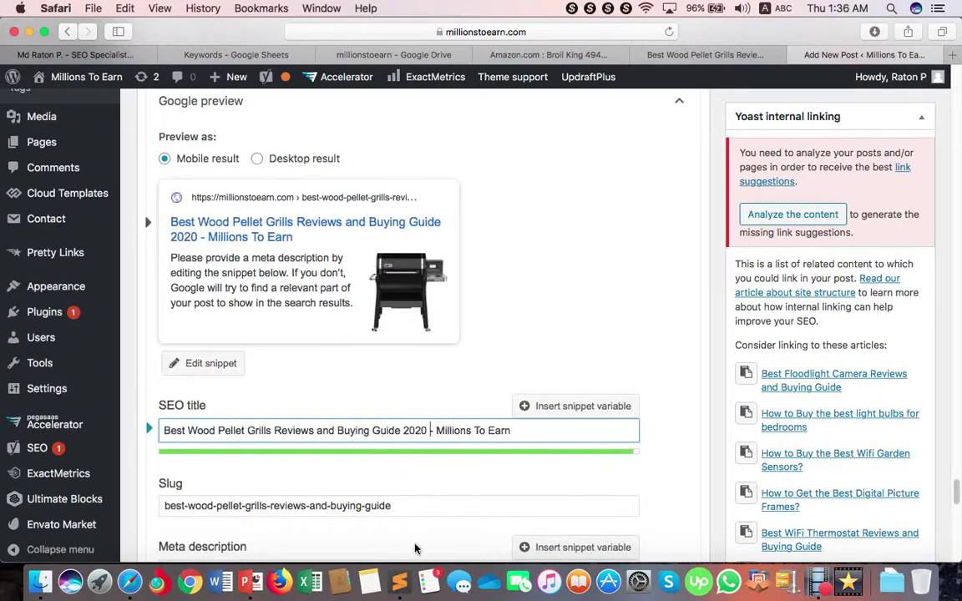
# Step: Copy the keyphrase Best Wood Pellet Grills from the SEO title and search for it in the article's Google Docs document
pyautogui.scroll(-3, 404, 496)
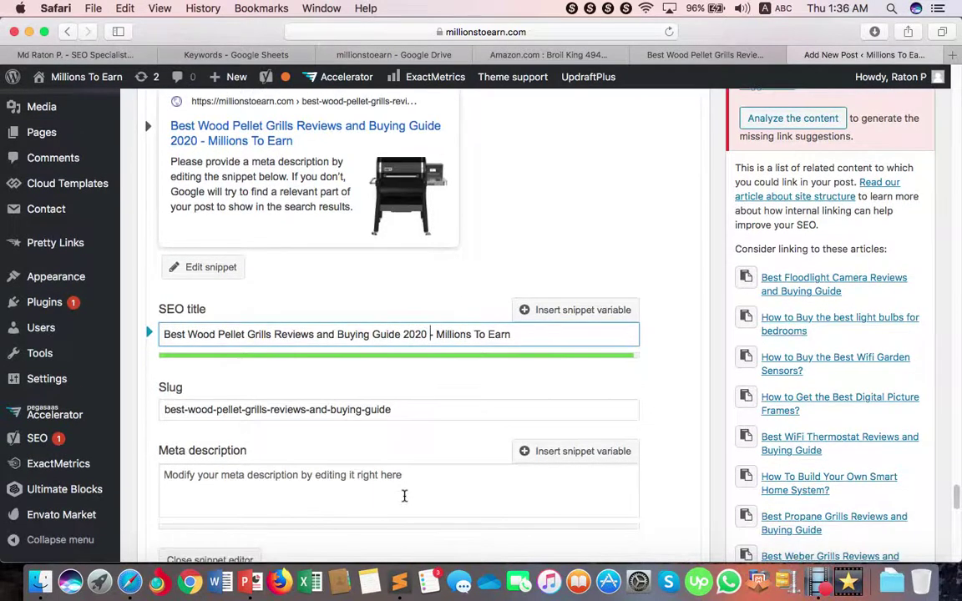
pyautogui.scroll(-5, 404, 497)
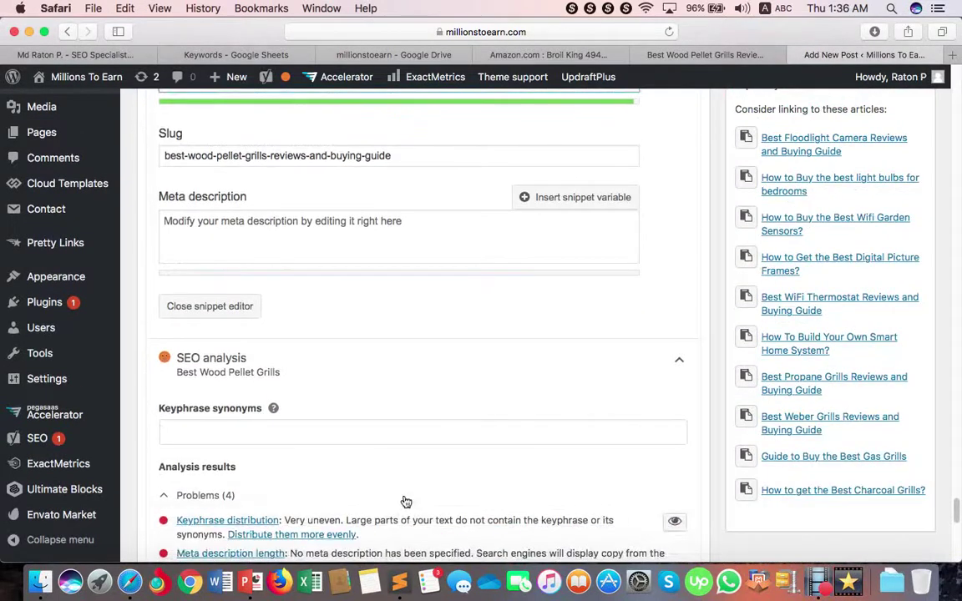
pyautogui.scroll(3, 405, 501)
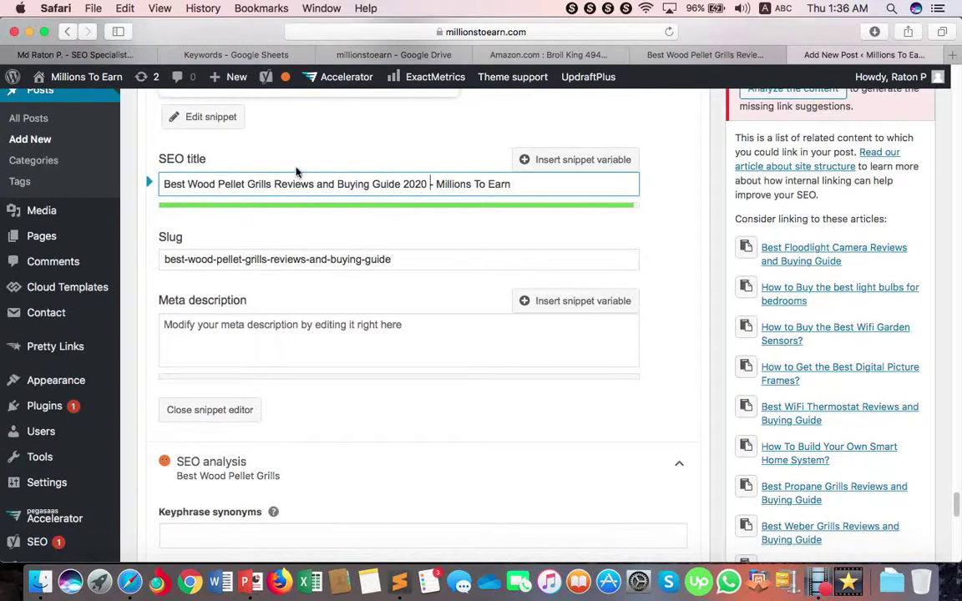
pyautogui.moveTo(272, 184); pyautogui.dragTo(166, 185)
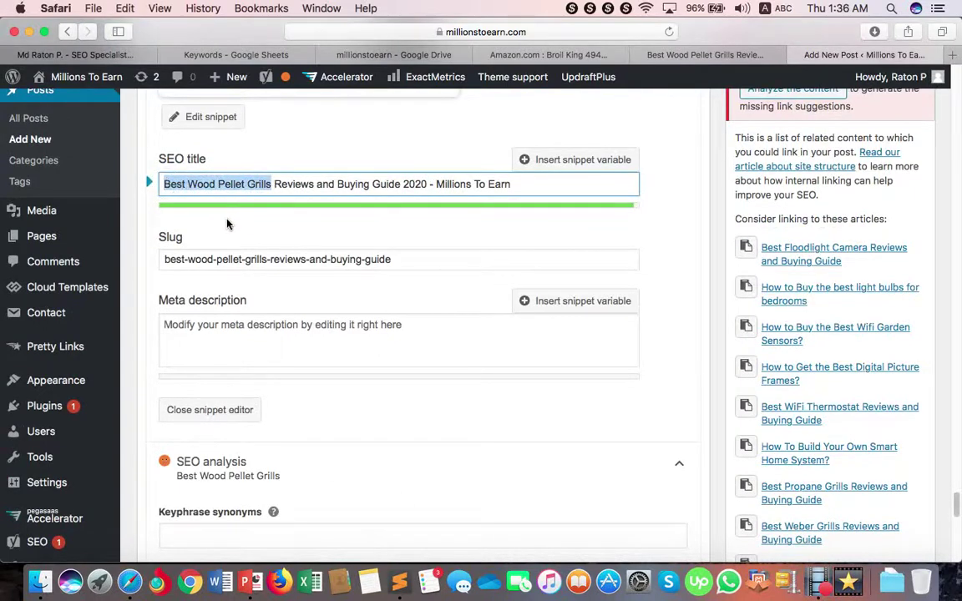
pyautogui.click(669, 54)
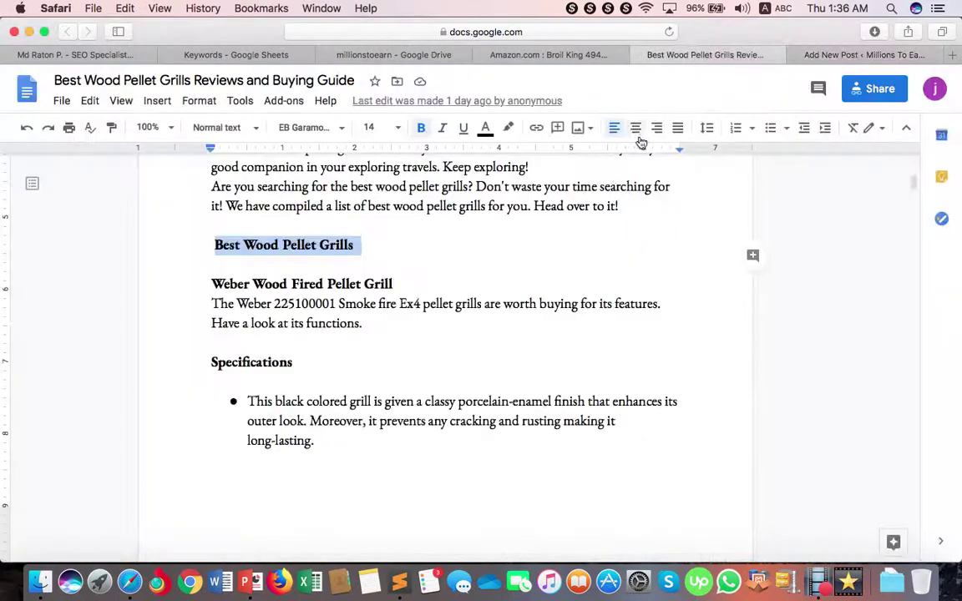
pyautogui.click(523, 303)
pyautogui.press('super+f')
pyautogui.press('super+v')
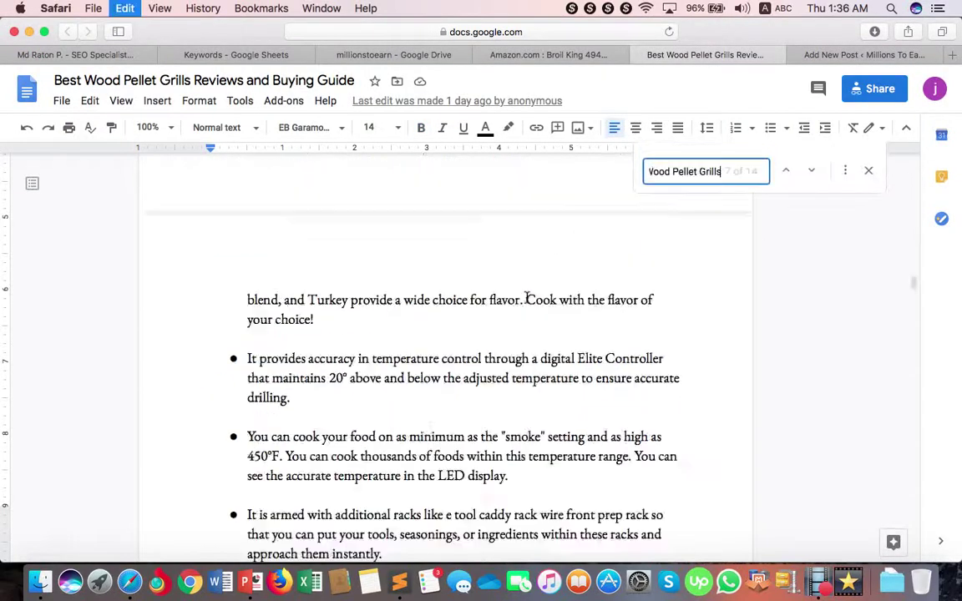
# Step: Go through the keyphrase matches to the Conclusion section and copy its text from "The best wood pellet grills" to "these grills!"
pyautogui.scroll(-3, 381, 479)
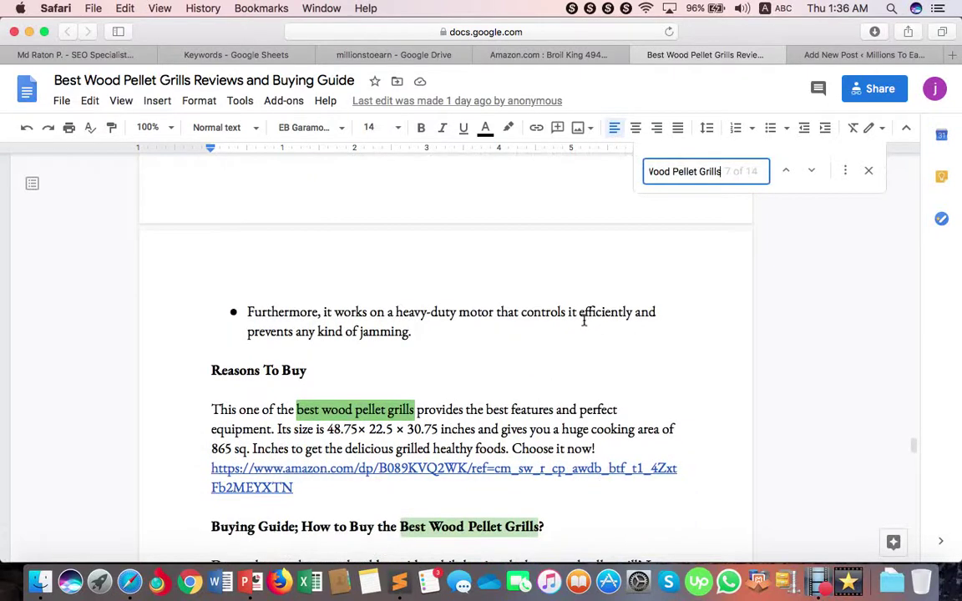
pyautogui.press('Return')
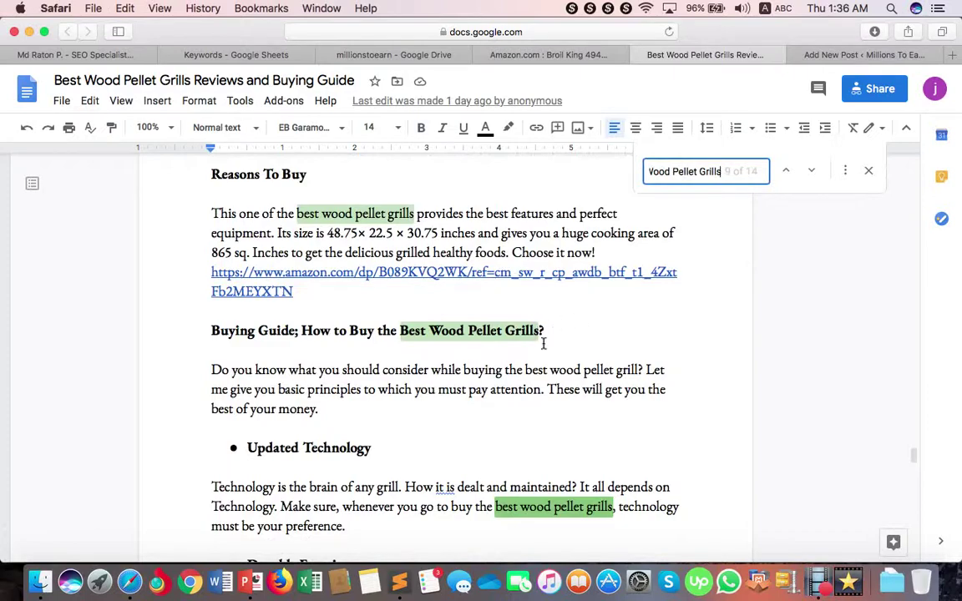
pyautogui.press('Return')
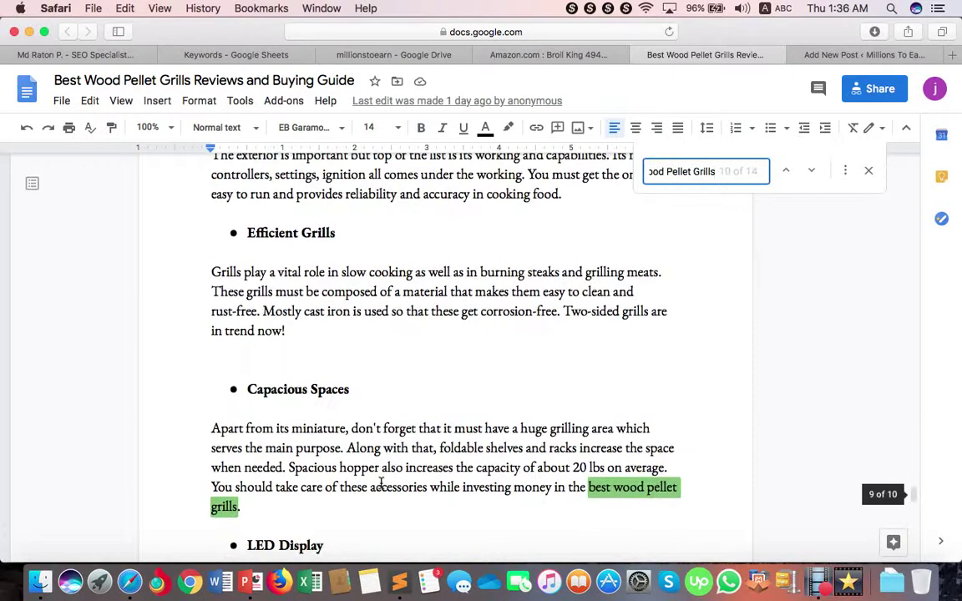
pyautogui.press('Return')
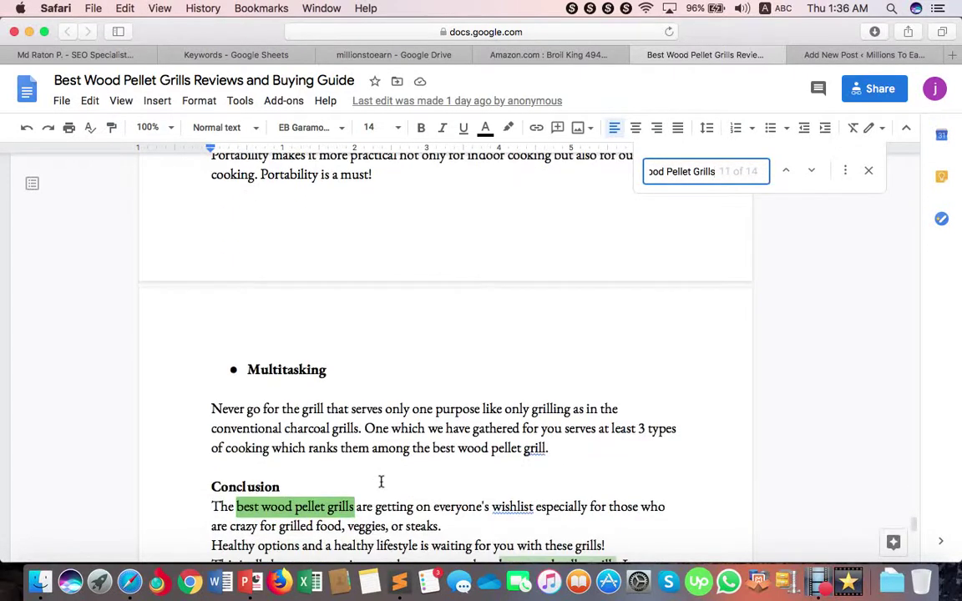
pyautogui.scroll(-3, 381, 480)
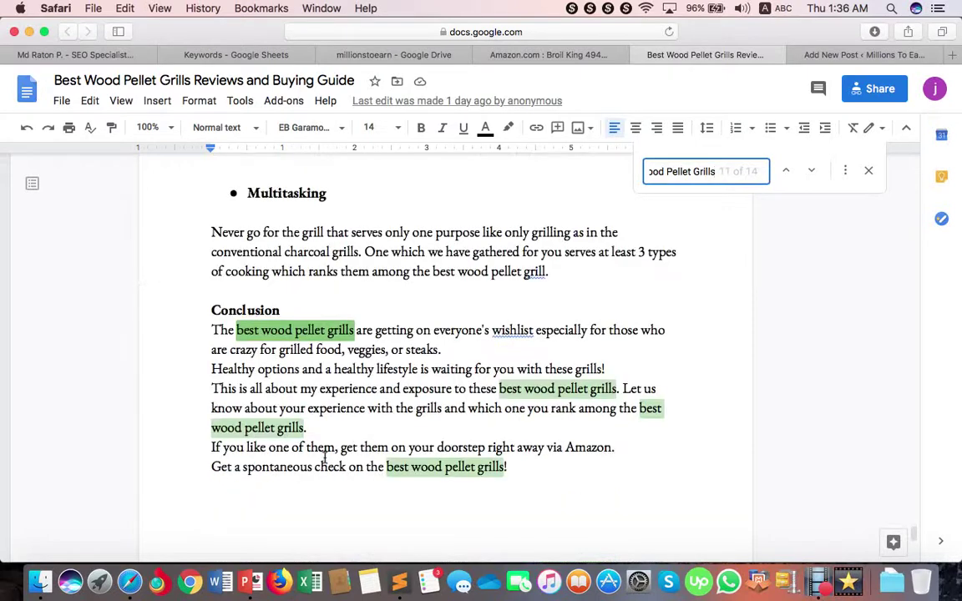
pyautogui.moveTo(213, 328); pyautogui.dragTo(614, 370)
pyautogui.press('super+c')
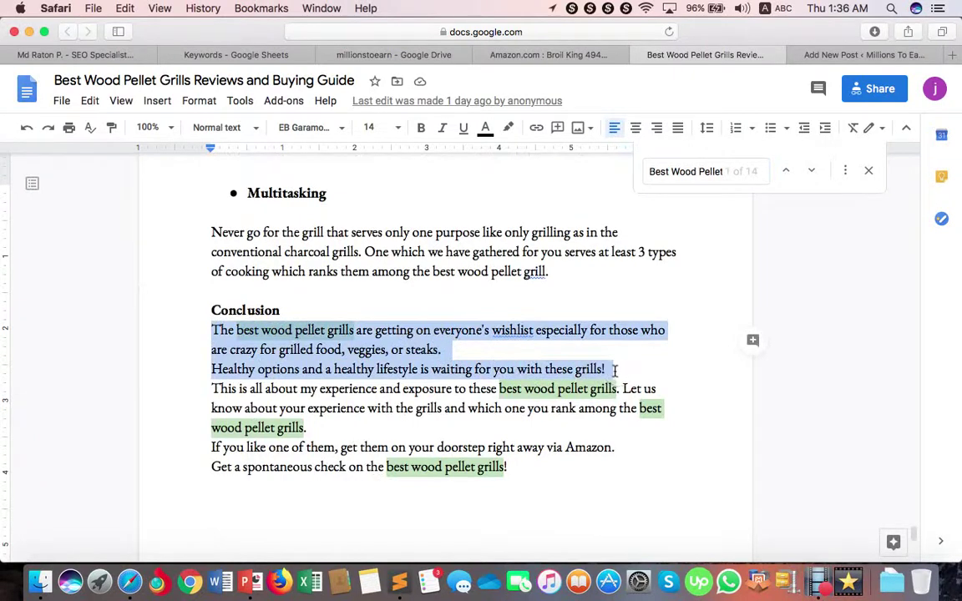
# Step: Paste the copied text as the post's meta description and trim it to the first sentence, ending with "veggies, or steaks."
pyautogui.click(866, 55)
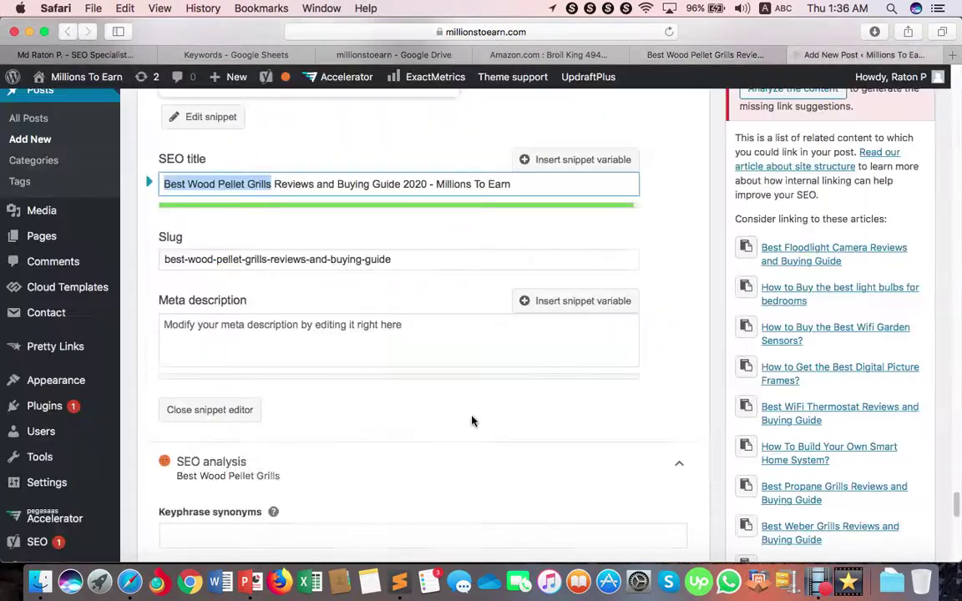
pyautogui.click(288, 339)
pyautogui.press('super+v')
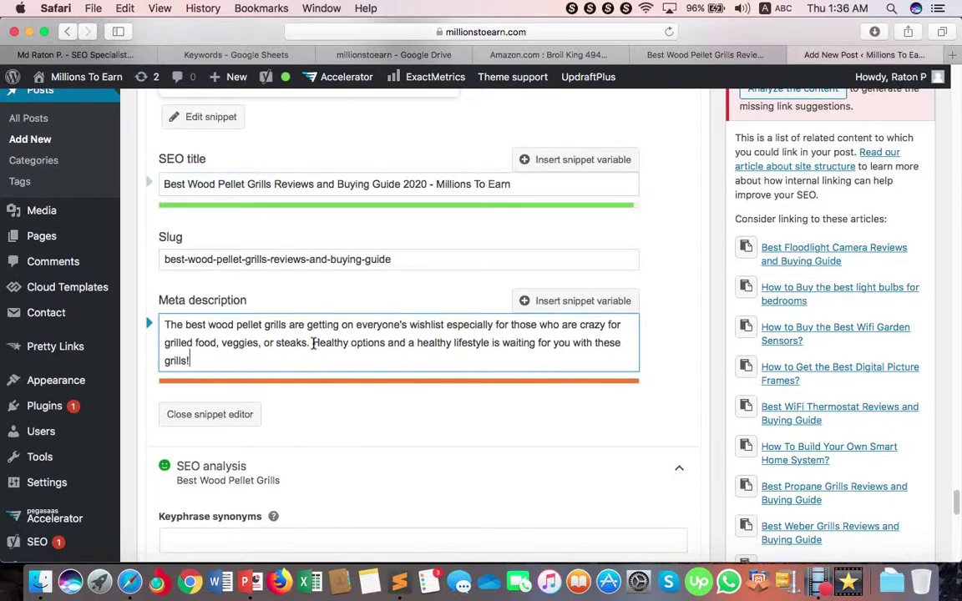
pyautogui.moveTo(312, 342); pyautogui.dragTo(323, 359)
pyautogui.press('BackSpace')
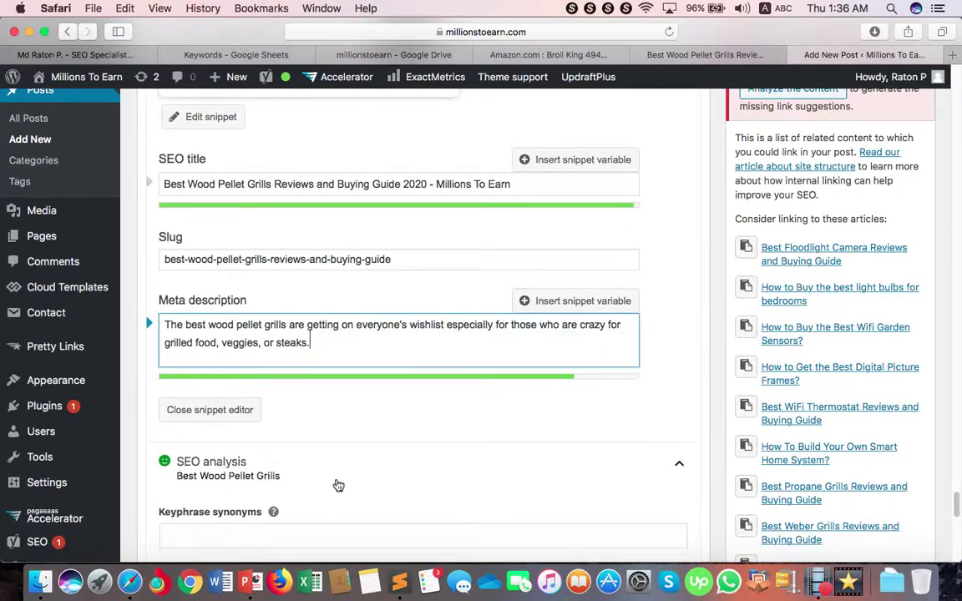
# Step: Try the post's section heading Z Grills as the keyphrase synonym in the SEO analysis
pyautogui.scroll(-3, 342, 476)
pyautogui.scroll(-2, 353, 469)
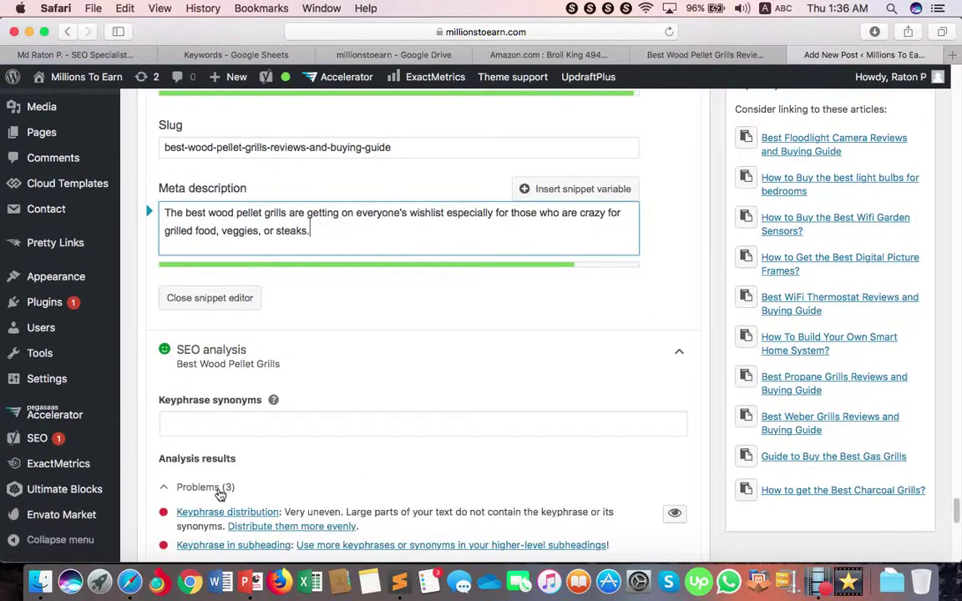
pyautogui.scroll(-6, 275, 485)
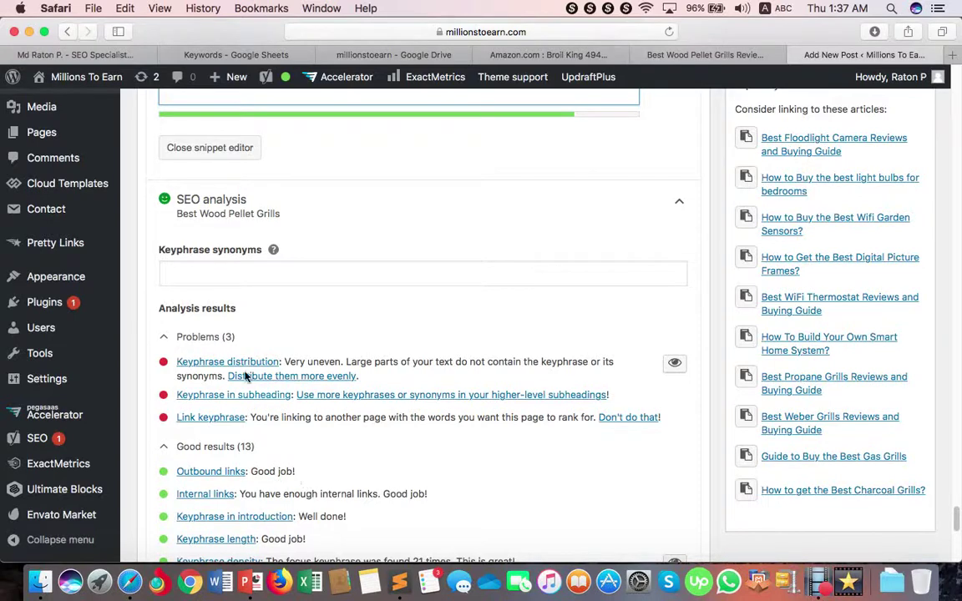
pyautogui.click(228, 275)
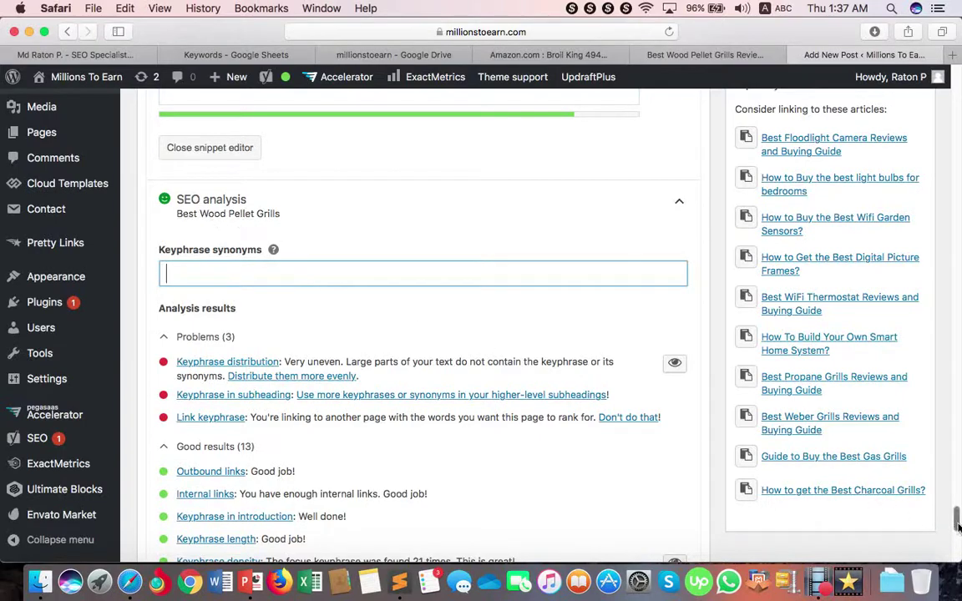
pyautogui.scroll(10, 958, 484)
pyautogui.moveTo(958, 485); pyautogui.dragTo(952, 227)
pyautogui.moveTo(208, 297); pyautogui.dragTo(158, 300)
pyautogui.press('super+c')
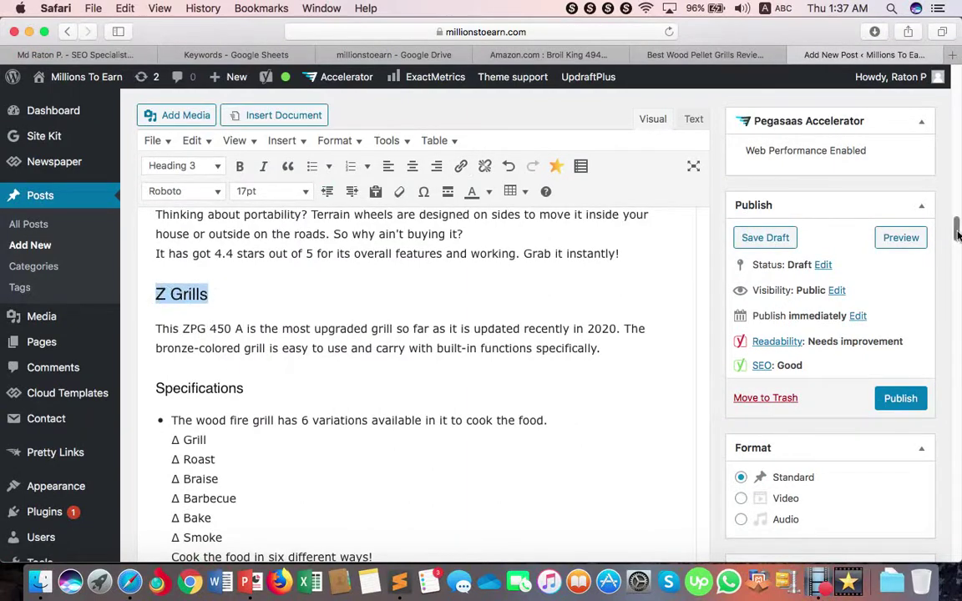
pyautogui.moveTo(958, 235); pyautogui.dragTo(959, 531)
pyautogui.click(365, 298)
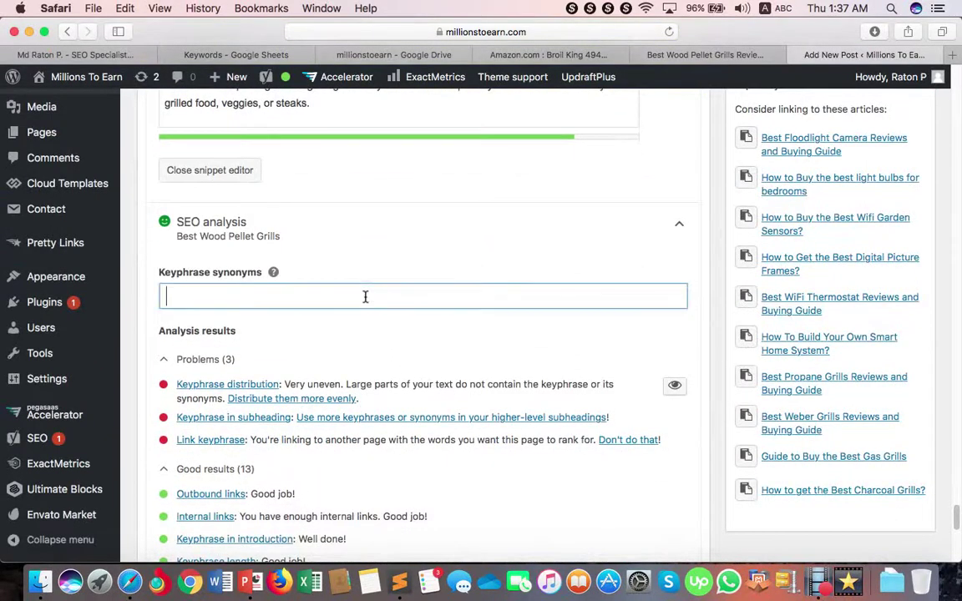
pyautogui.press('super+v')
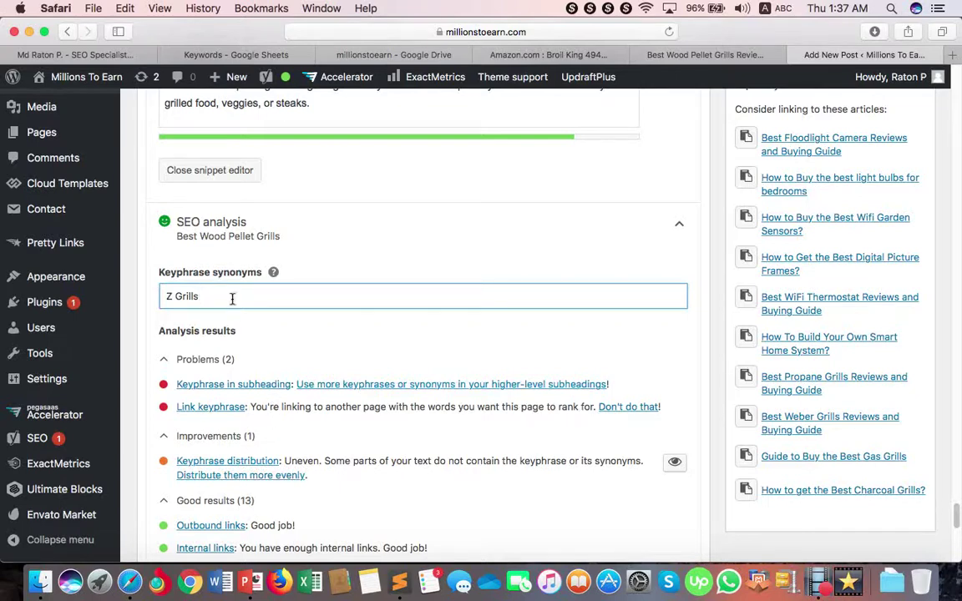
# Step: Replace the keyphrase synonym with "pellet grill" and check the Link keyphrase entry in the analysis results
pyautogui.moveTo(229, 299); pyautogui.dragTo(148, 298)
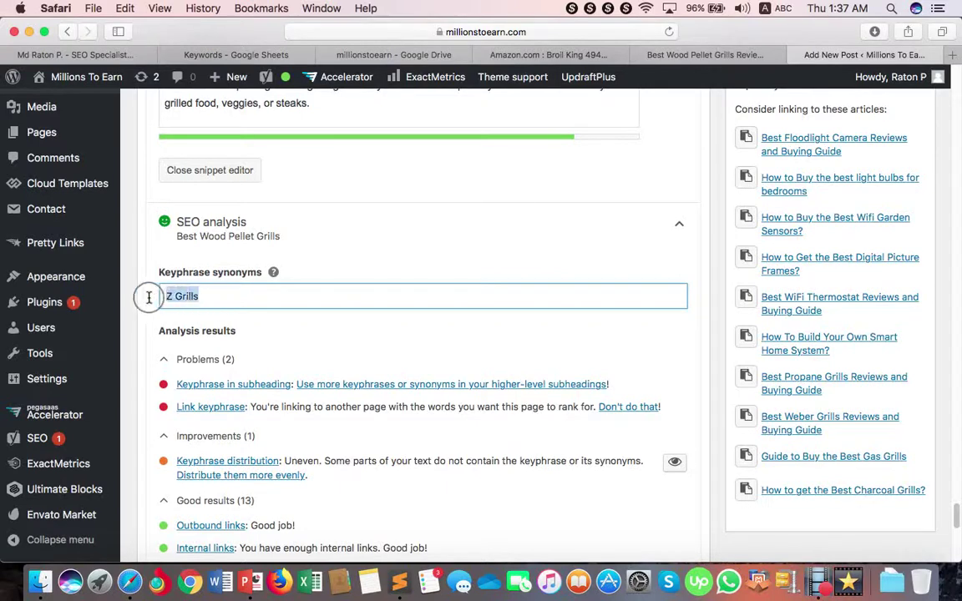
pyautogui.write('pell')
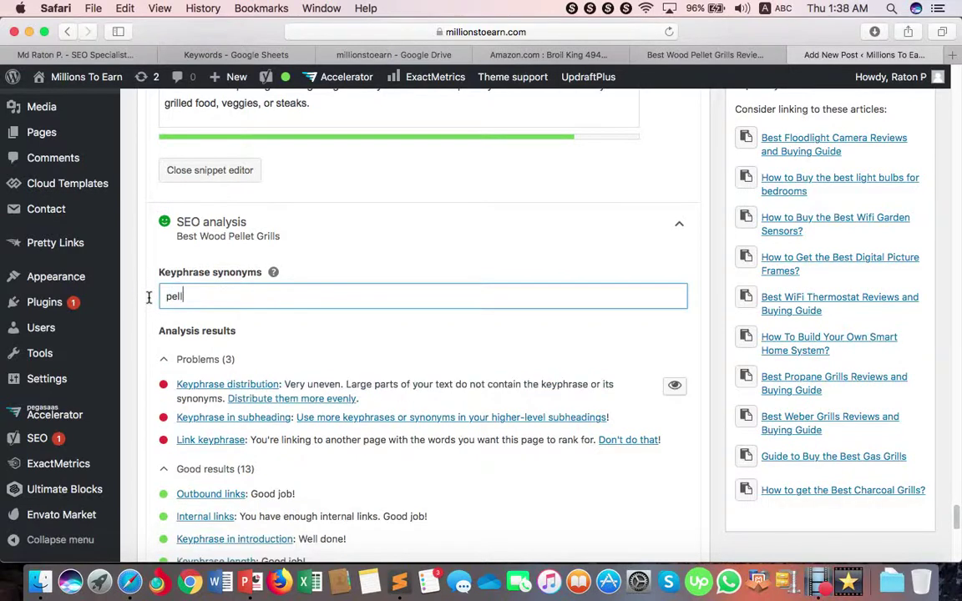
pyautogui.write('et grill')
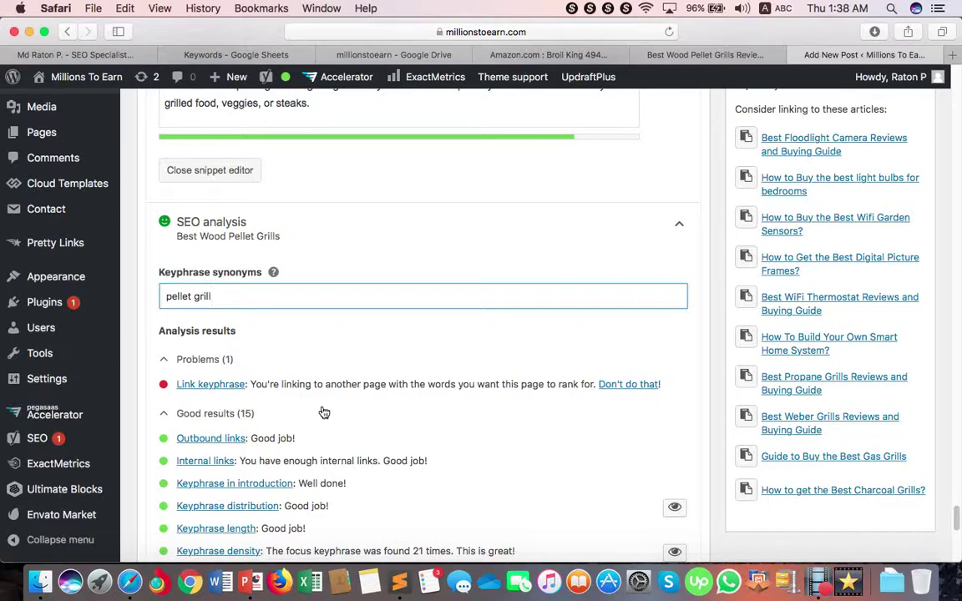
pyautogui.click(284, 386)
pyautogui.moveTo(262, 384); pyautogui.dragTo(562, 384)
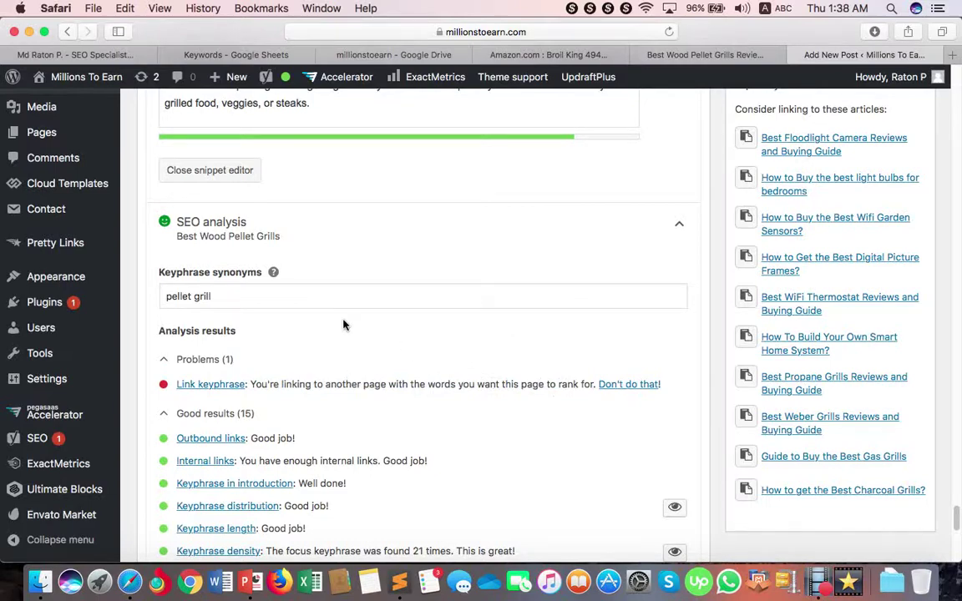
# Step: Shorten the first product's link text in the comparison table to "Wood Pellet Grills" and recheck the Link keyphrase entry in the SEO analysis
pyautogui.scroll(15, 343, 325)
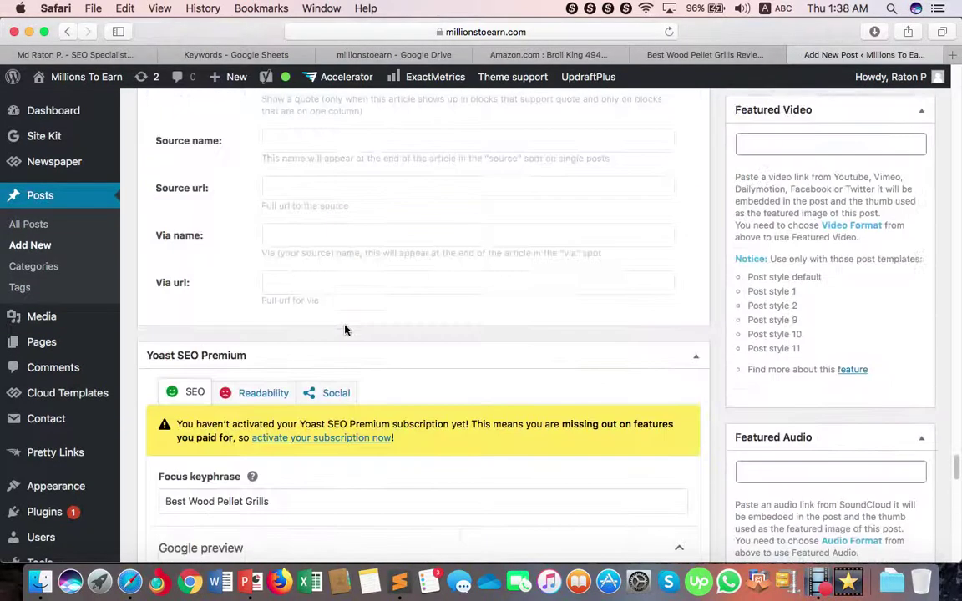
pyautogui.scroll(15, 345, 328)
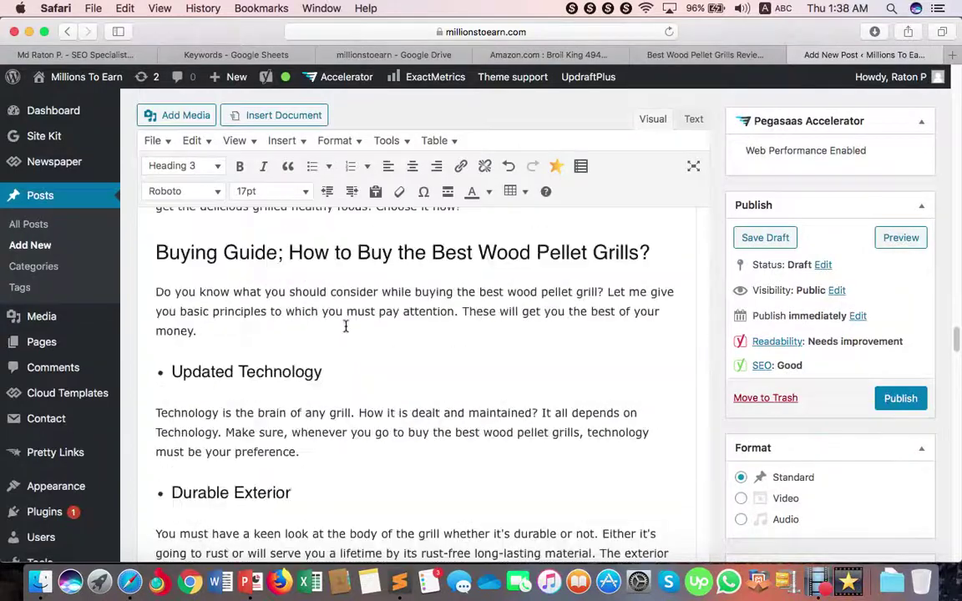
pyautogui.scroll(15, 346, 328)
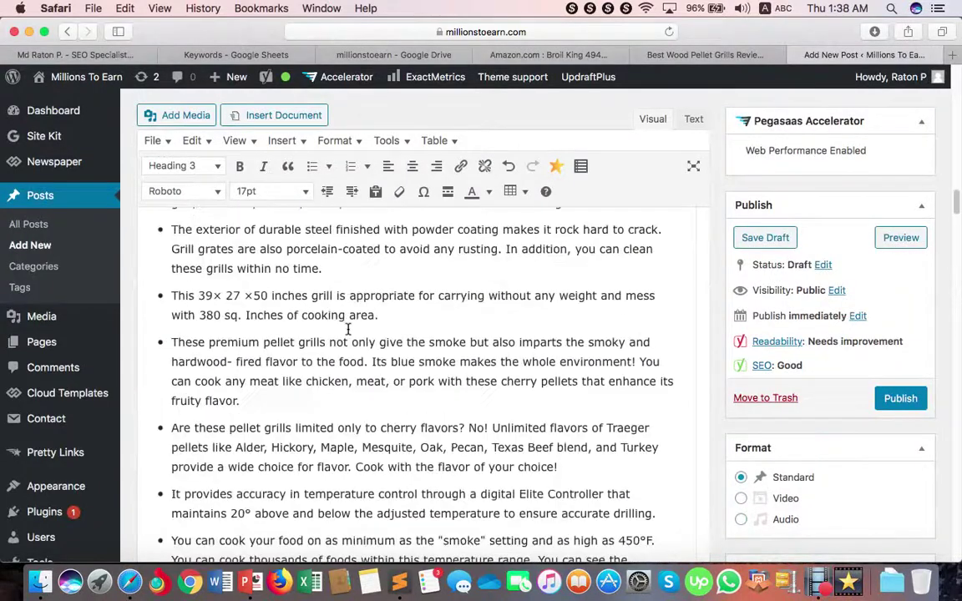
pyautogui.scroll(15, 348, 329)
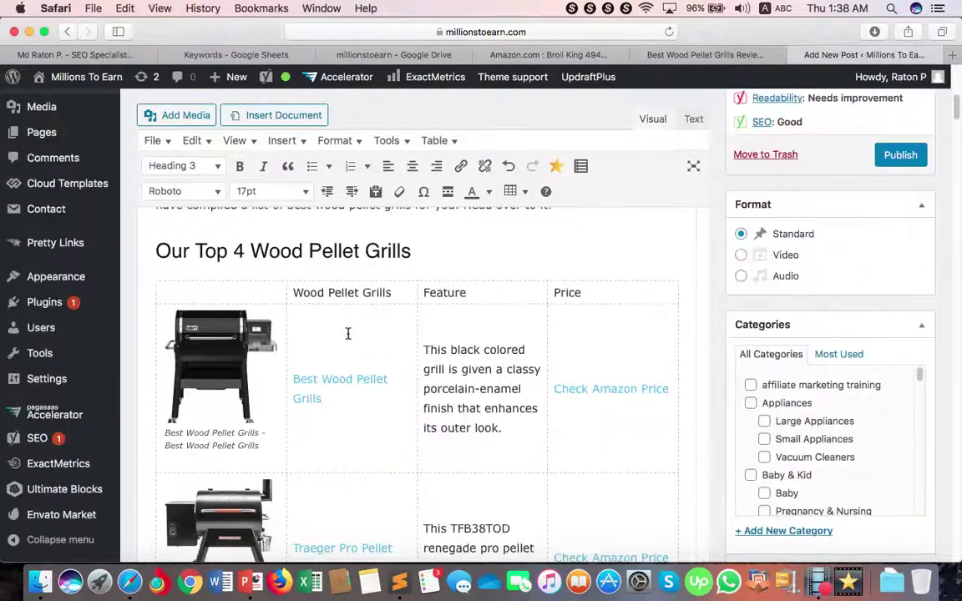
pyautogui.scroll(-5, 348, 334)
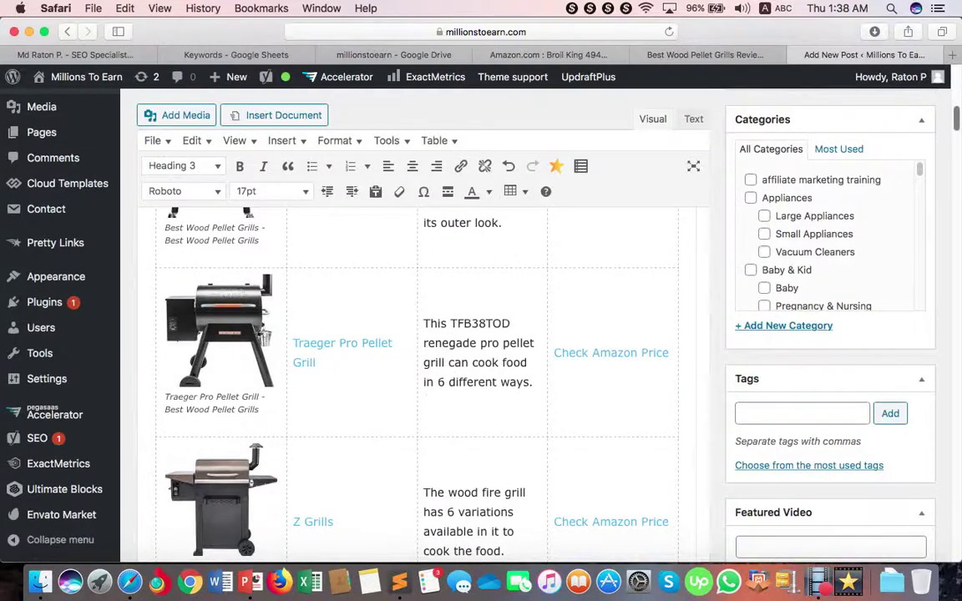
pyautogui.moveTo(958, 127); pyautogui.dragTo(958, 118)
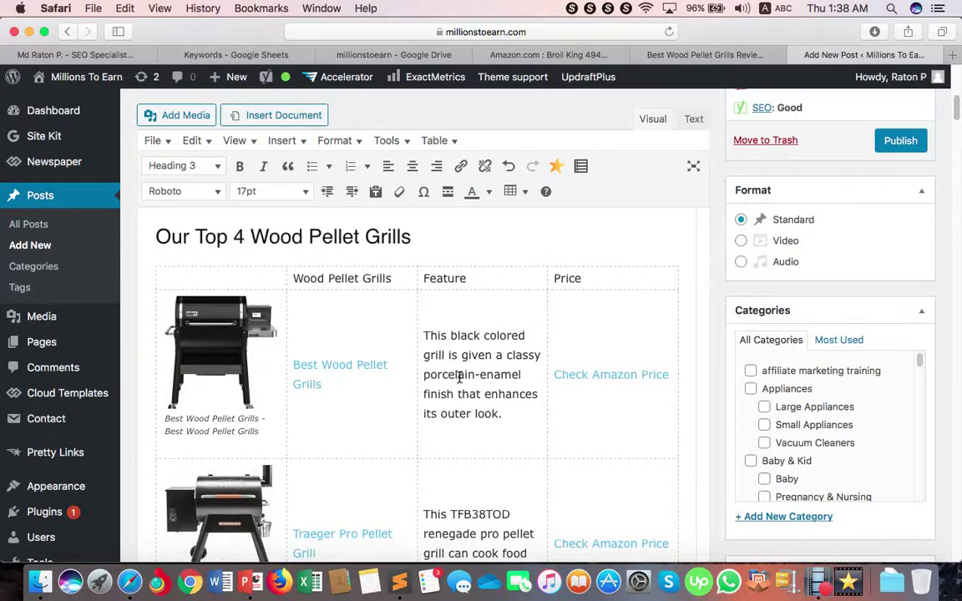
pyautogui.click(340, 366)
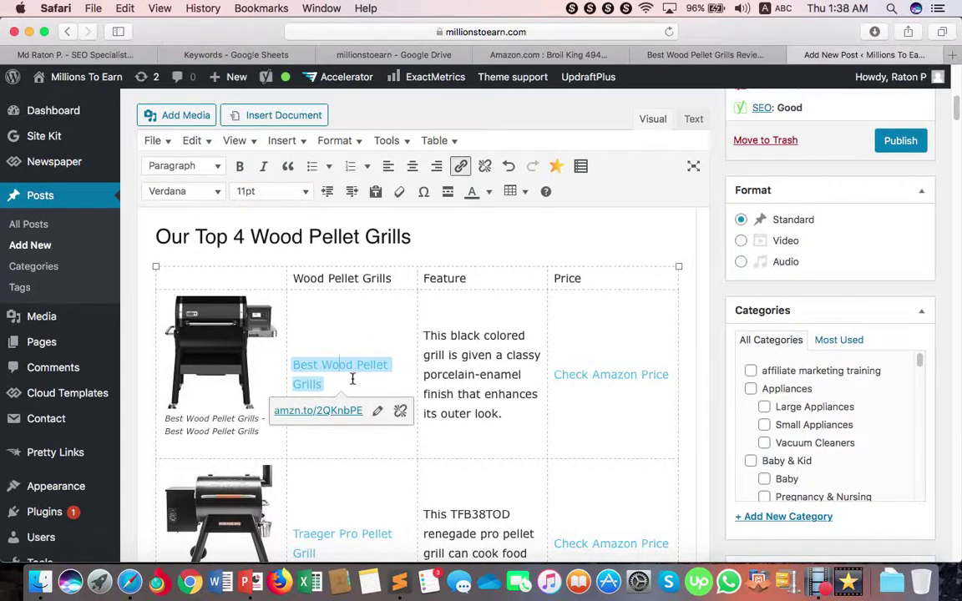
pyautogui.moveTo(323, 366); pyautogui.dragTo(298, 365)
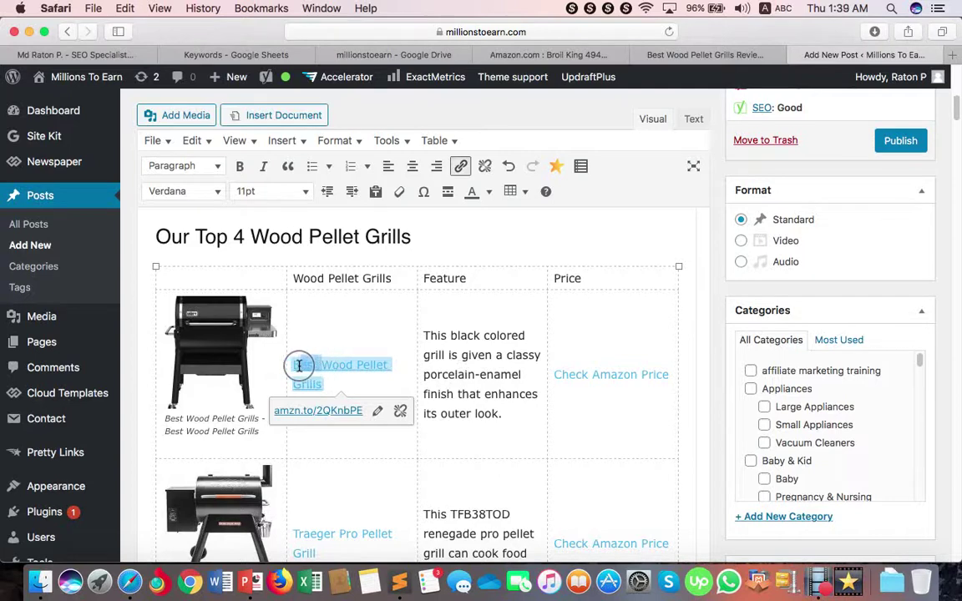
pyautogui.press('BackSpace')
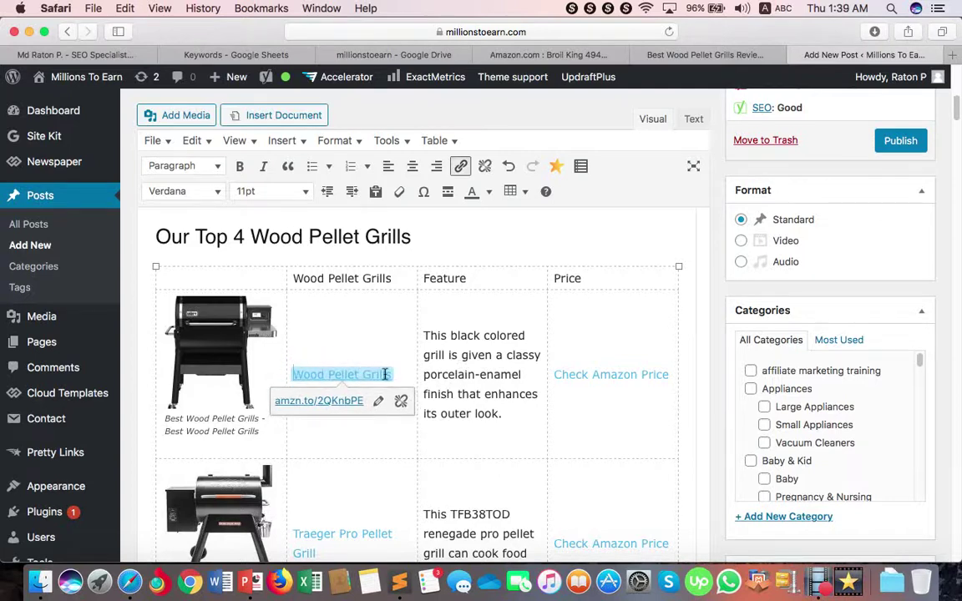
pyautogui.click(455, 374)
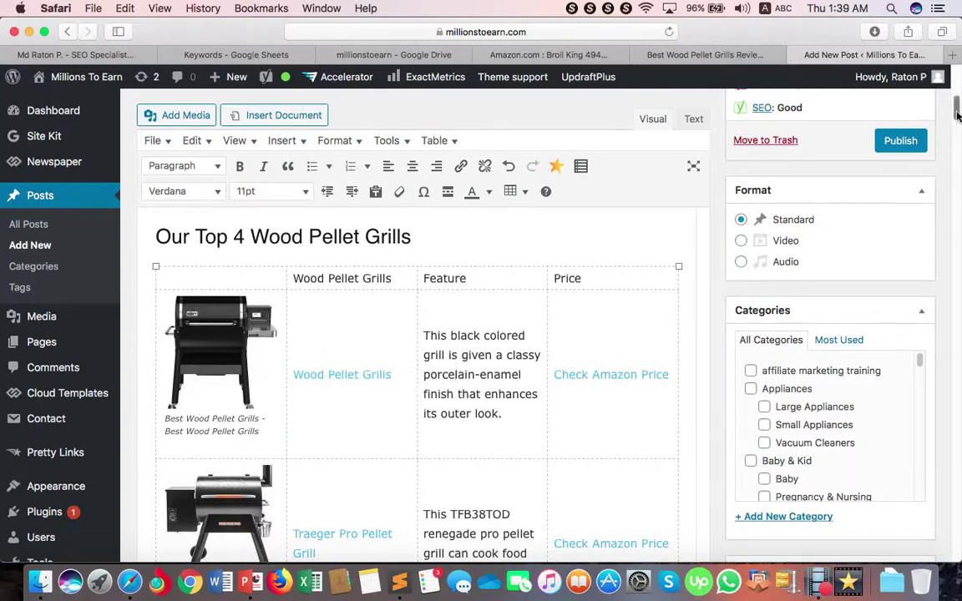
pyautogui.moveTo(959, 115); pyautogui.dragTo(958, 518)
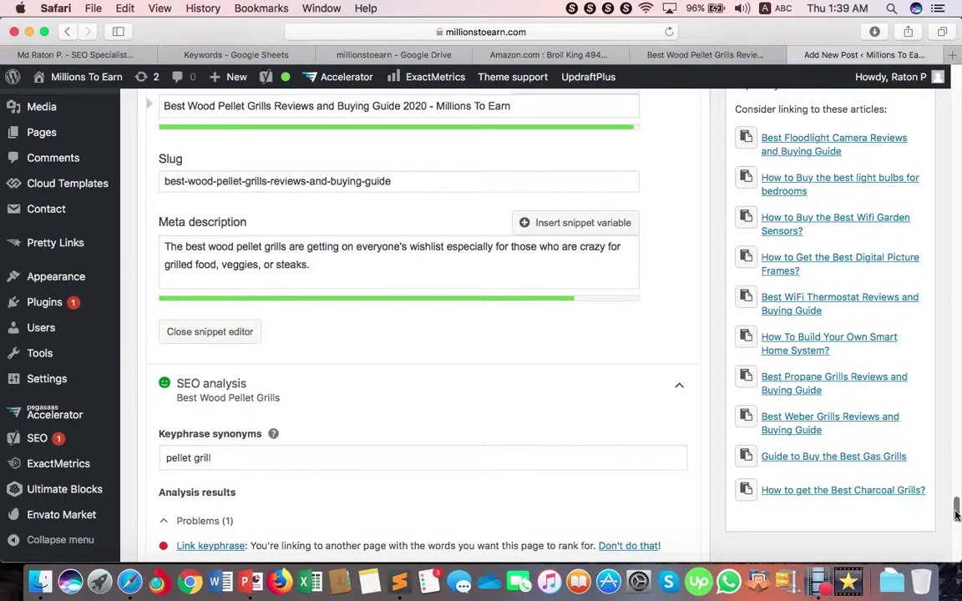
# Step: Make the table's other pellet grill link texts plural, as "Traeger Pro Pellet Grills" and "Broil King 500 Pellet Grills"
pyautogui.moveTo(957, 515); pyautogui.dragTo(954, 134)
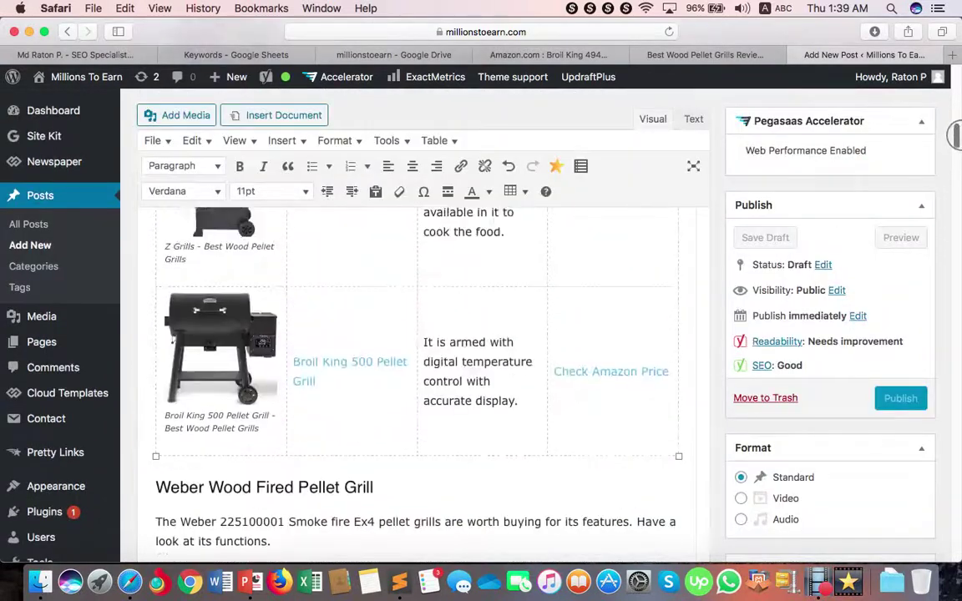
pyautogui.scroll(10, 455, 429)
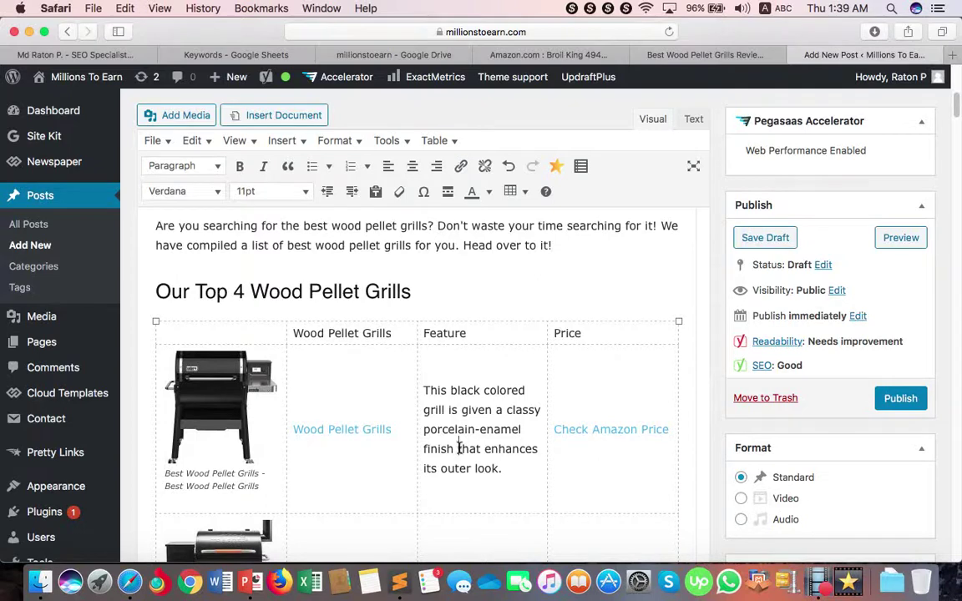
pyautogui.scroll(-2, 459, 448)
pyautogui.scroll(-3, 458, 448)
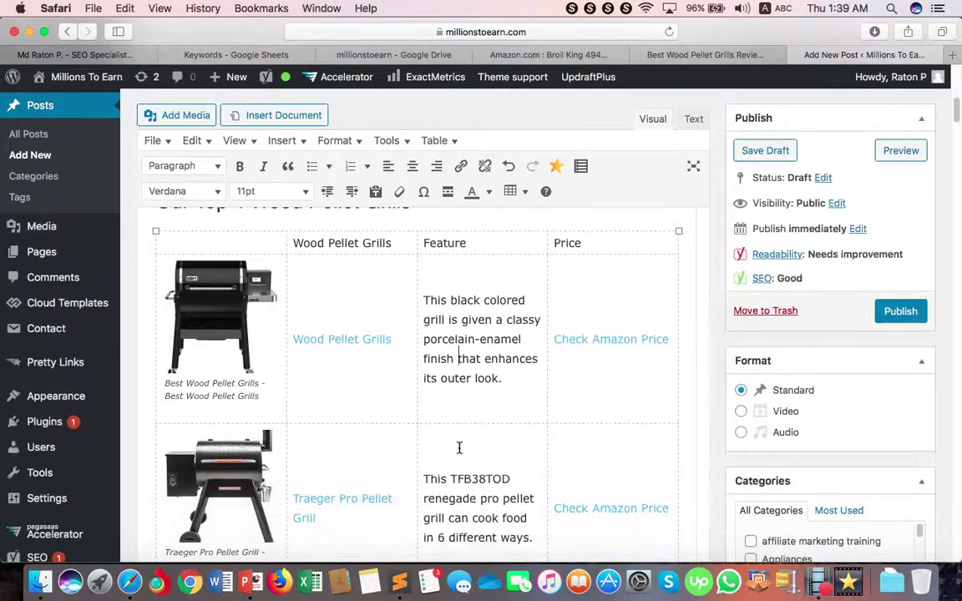
pyautogui.scroll(-2, 432, 455)
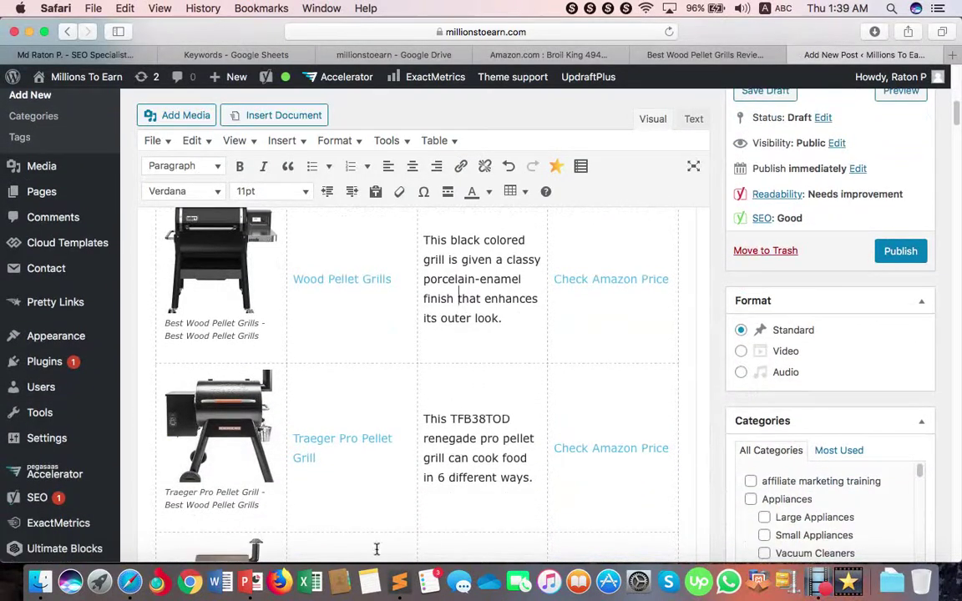
pyautogui.tripleClick(332, 476)
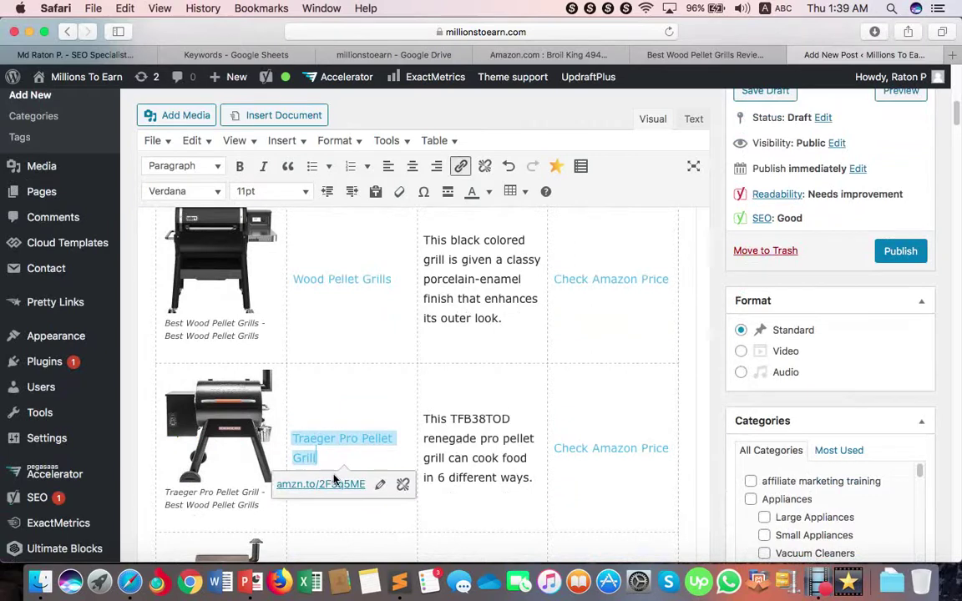
pyautogui.click(473, 438)
pyautogui.scroll(-5, 455, 463)
pyautogui.scroll(-10, 455, 464)
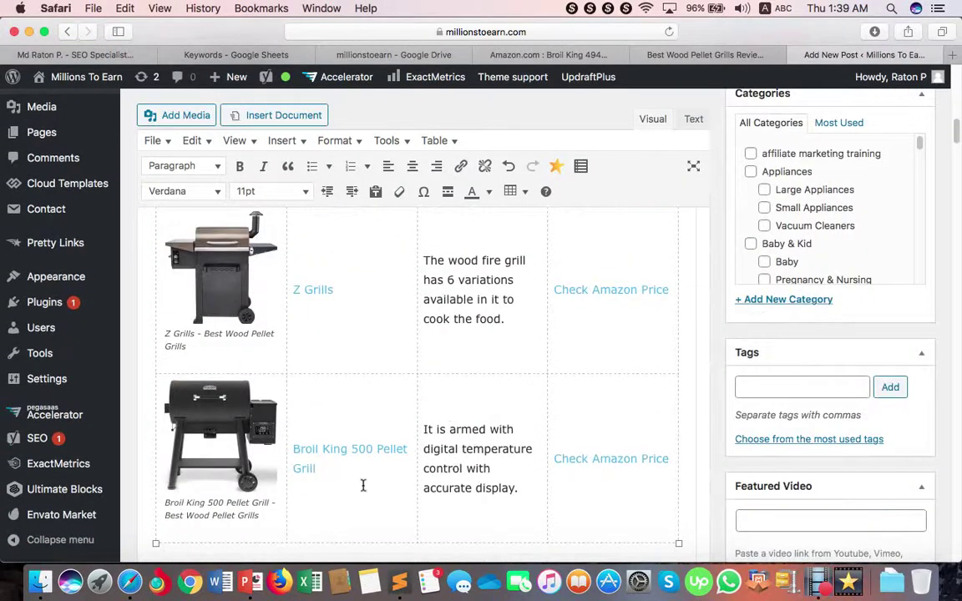
pyautogui.click(363, 485)
pyautogui.write('s')
pyautogui.click(459, 462)
pyautogui.scroll(-2, 463, 461)
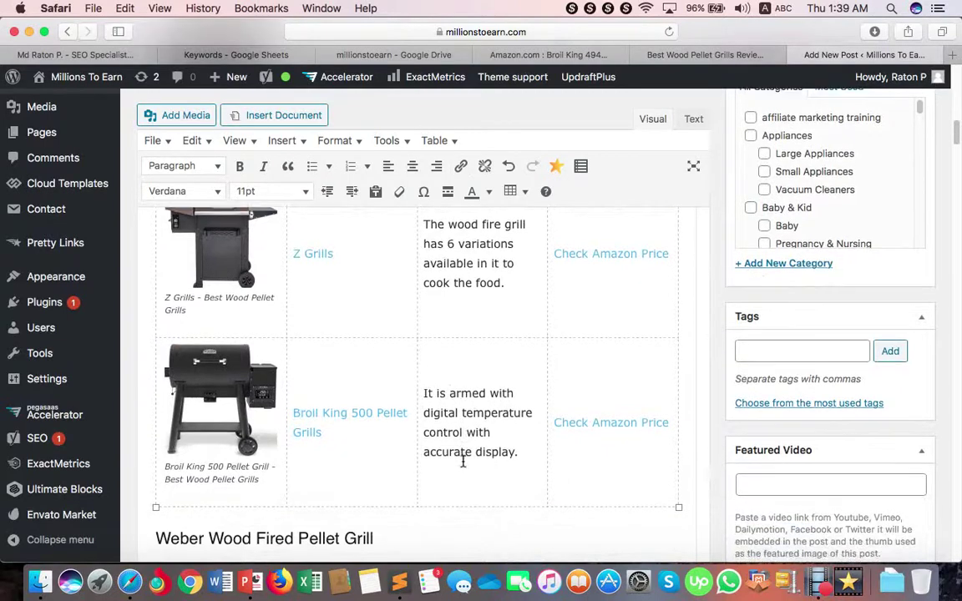
pyautogui.scroll(-1, 464, 461)
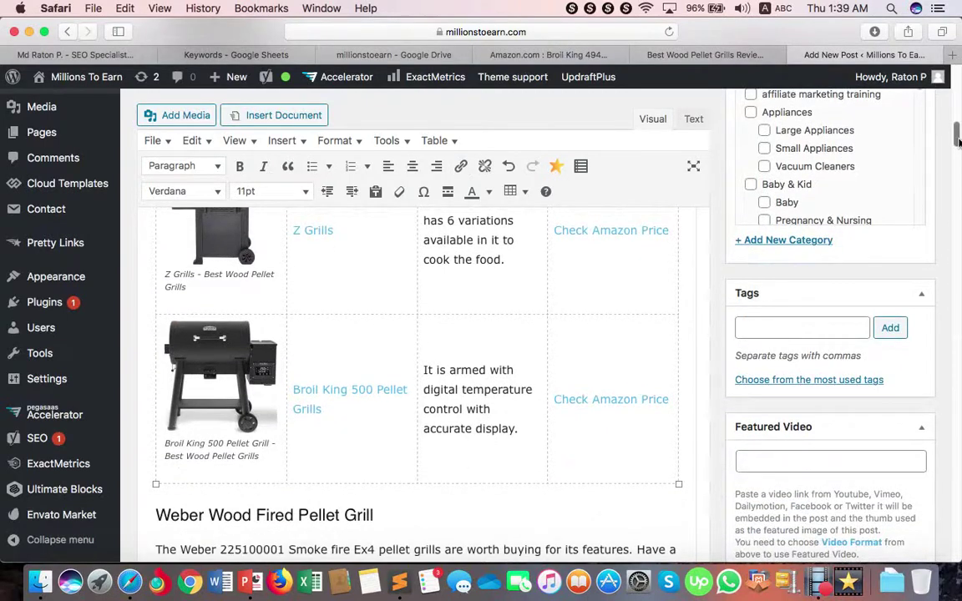
# Step: Open the Amazon page linked from the table's first product to check its brand, and return to the post editor
pyautogui.moveTo(958, 138); pyautogui.dragTo(956, 106)
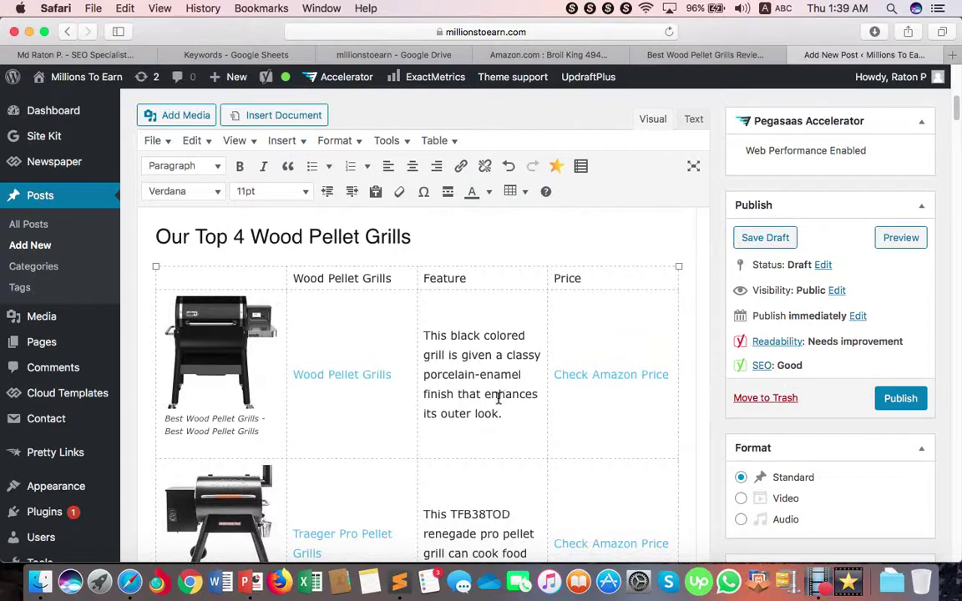
pyautogui.click(327, 377)
pyautogui.click(338, 401)
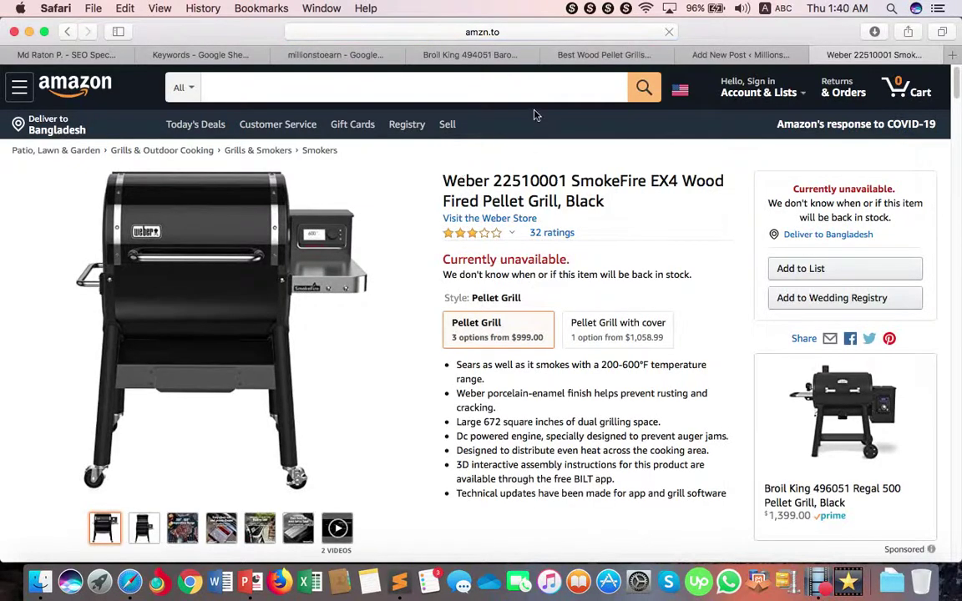
pyautogui.click(713, 58)
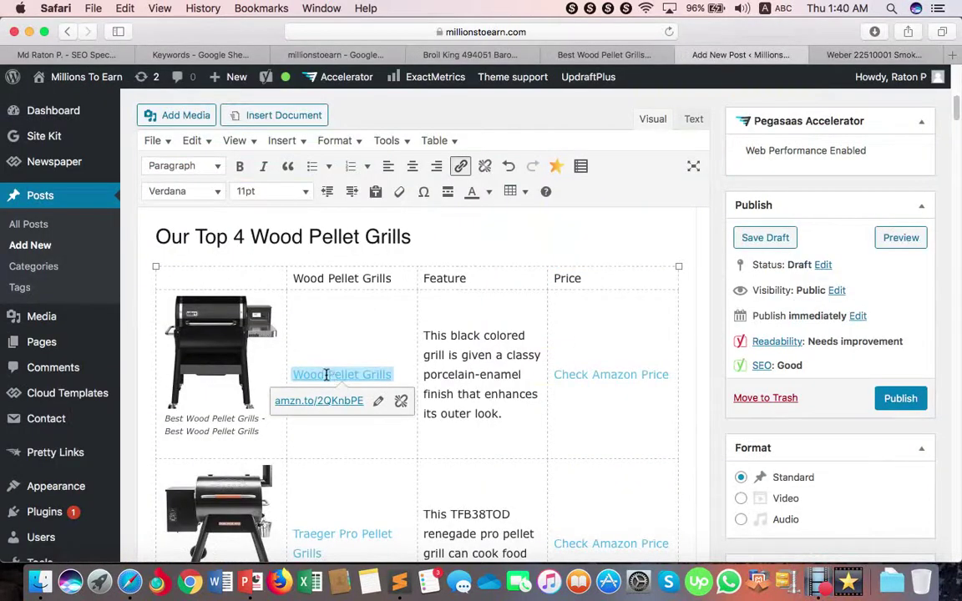
# Step: Change the first product's link text to "Weber Pellet Grills" and review the updated SEO analysis results
pyautogui.moveTo(327, 375); pyautogui.dragTo(294, 375)
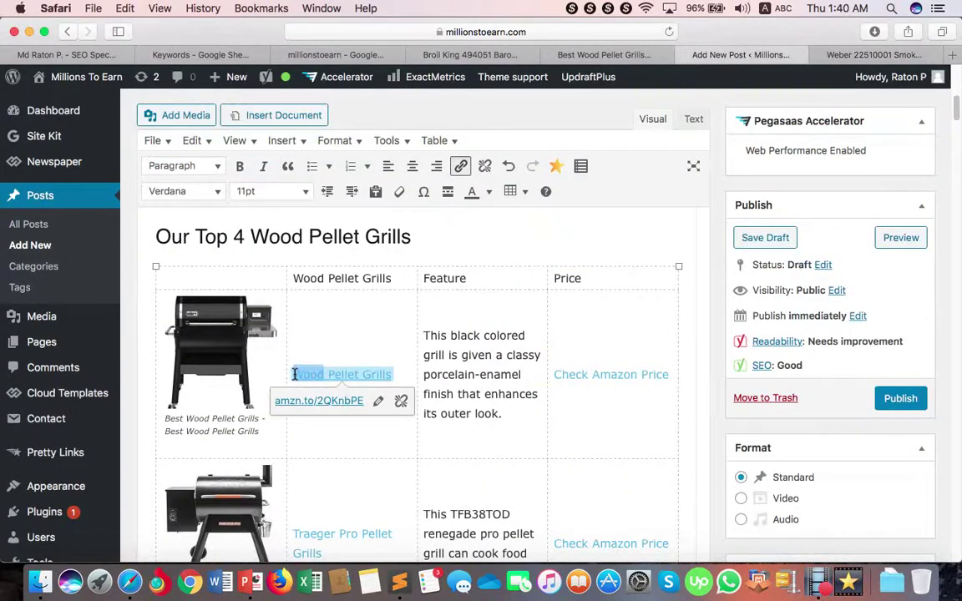
pyautogui.write('Weber')
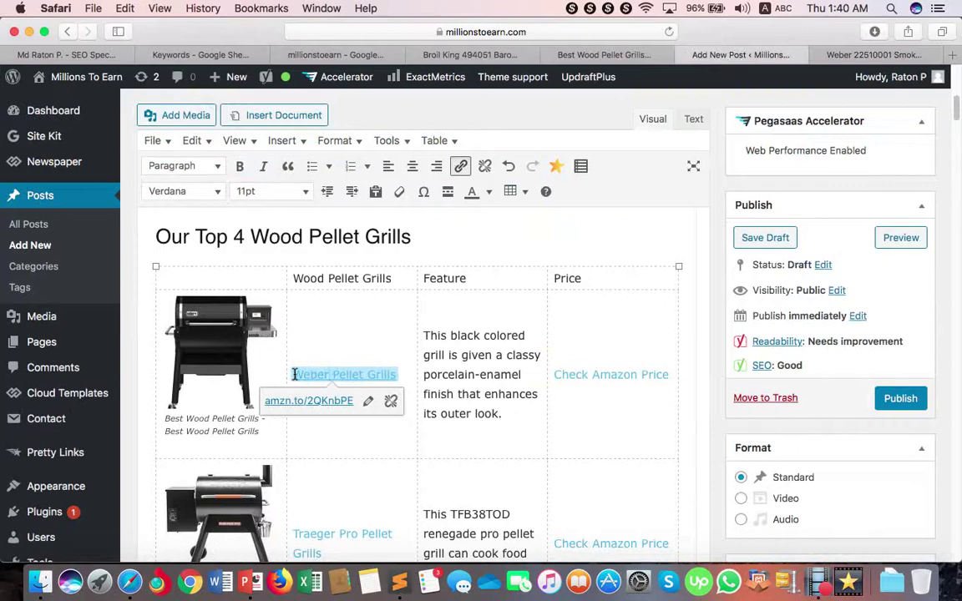
pyautogui.click(455, 374)
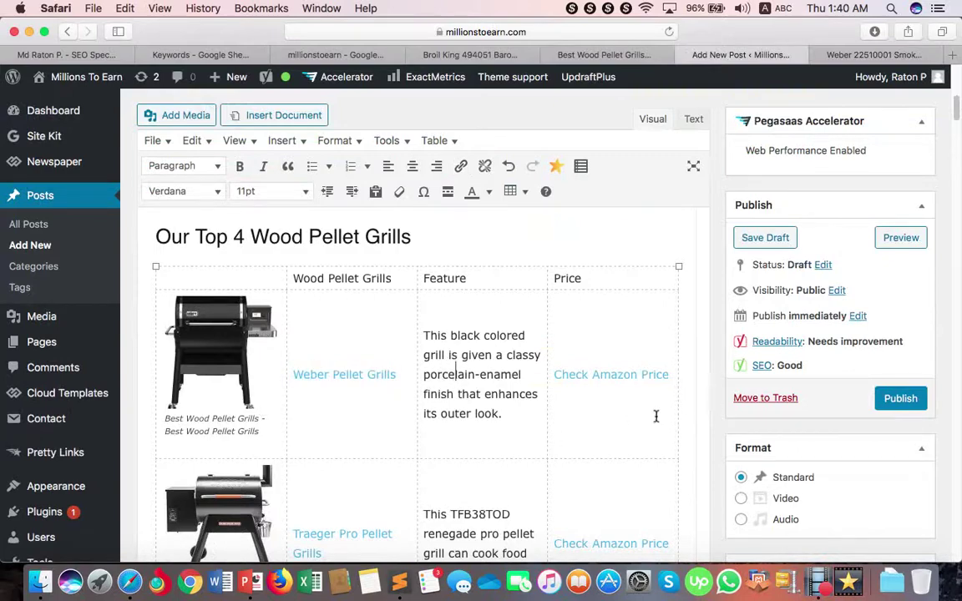
pyautogui.moveTo(958, 111); pyautogui.dragTo(955, 518)
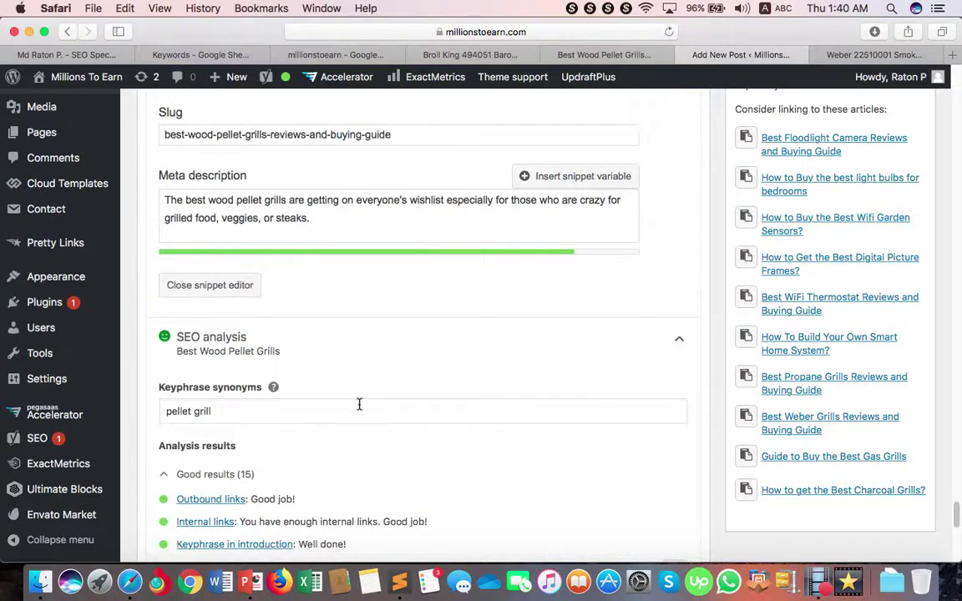
pyautogui.scroll(-5, 376, 401)
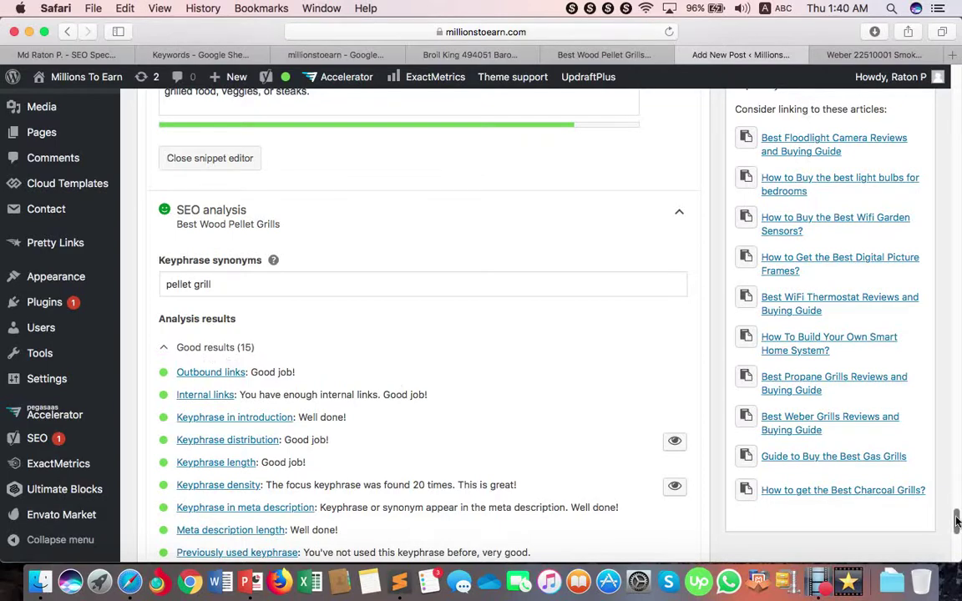
# Step: Look through the post's Facebook and Twitter preview and editor settings in Yoast SEO, and return to its SEO settings
pyautogui.moveTo(958, 517); pyautogui.dragTo(956, 480)
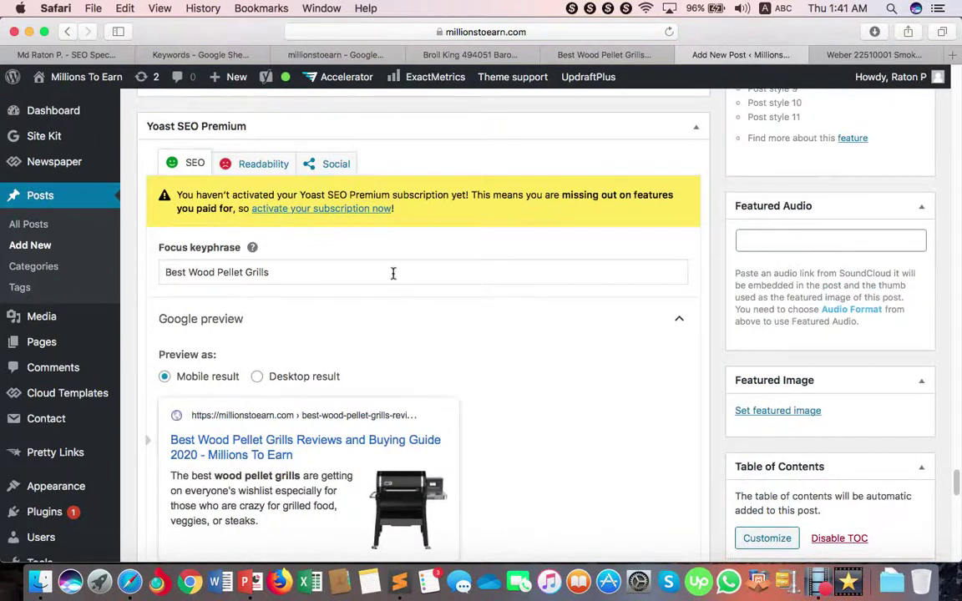
pyautogui.click(334, 168)
pyautogui.click(215, 196)
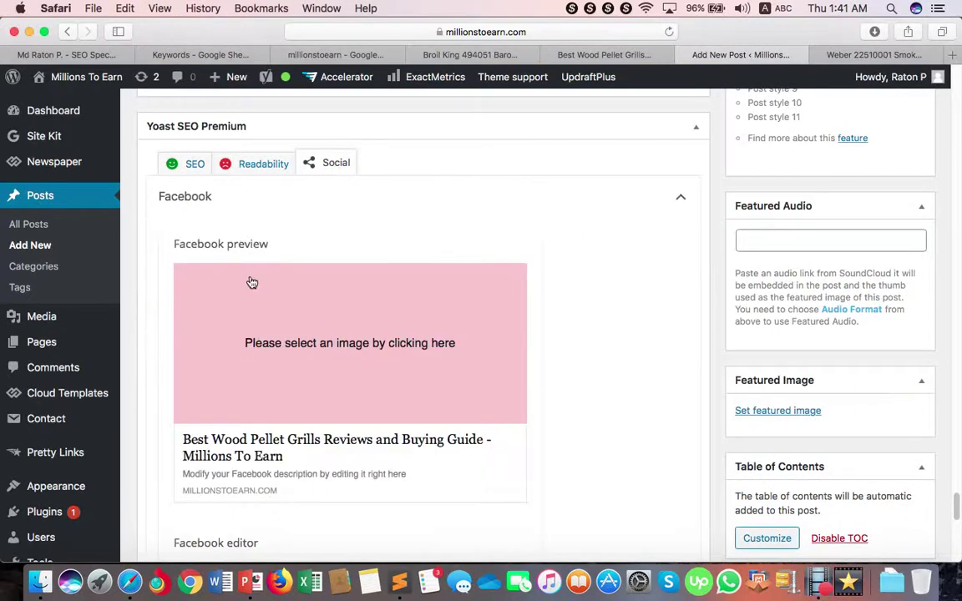
pyautogui.scroll(-5, 282, 369)
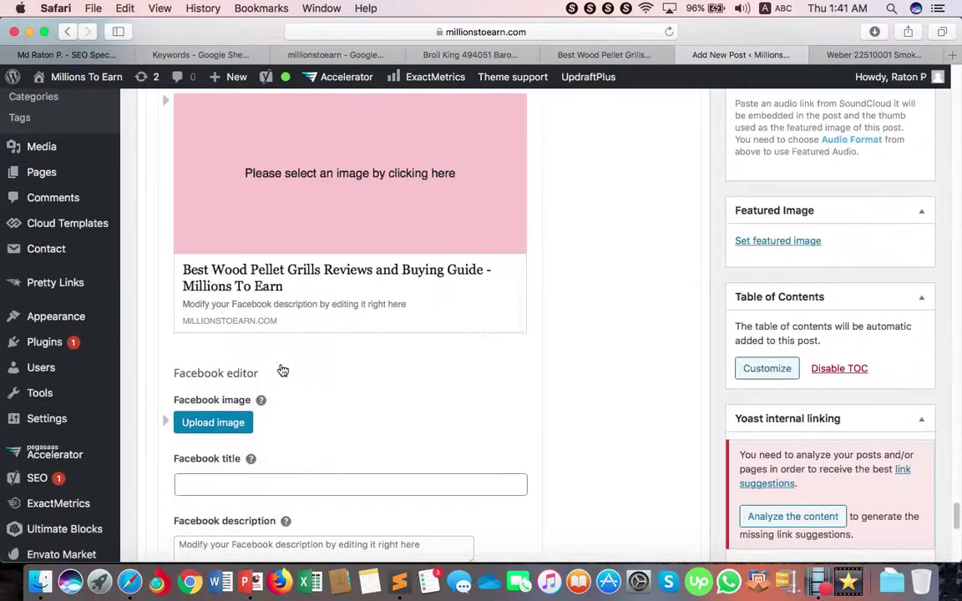
pyautogui.scroll(-12, 276, 384)
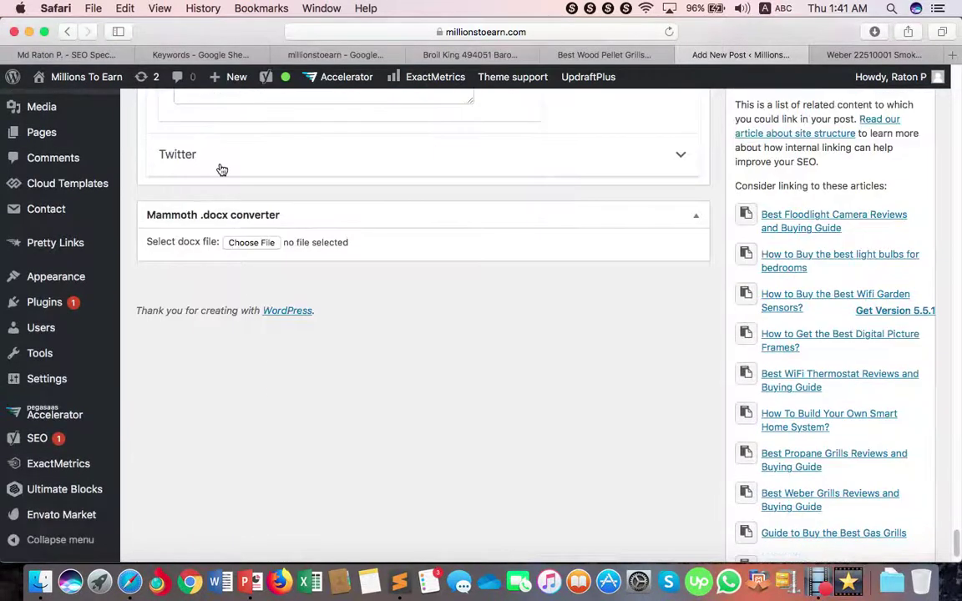
pyautogui.click(222, 169)
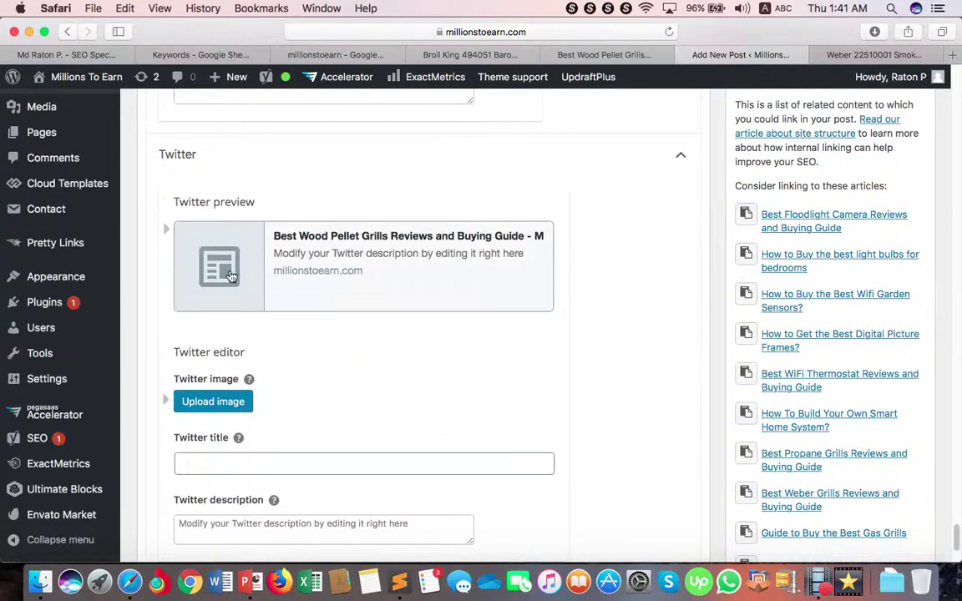
pyautogui.scroll(-3, 284, 351)
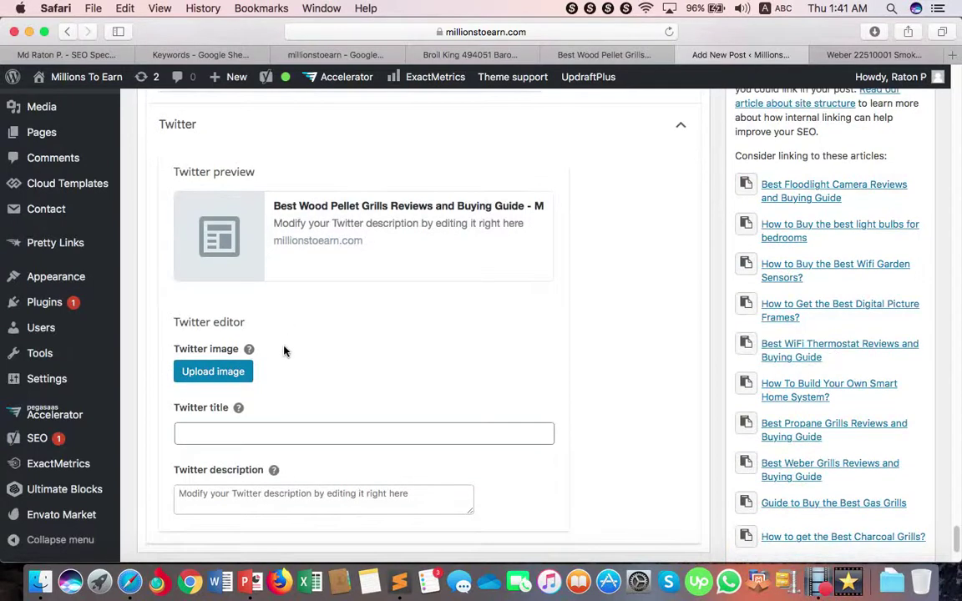
pyautogui.scroll(6, 284, 352)
pyautogui.scroll(10, 285, 351)
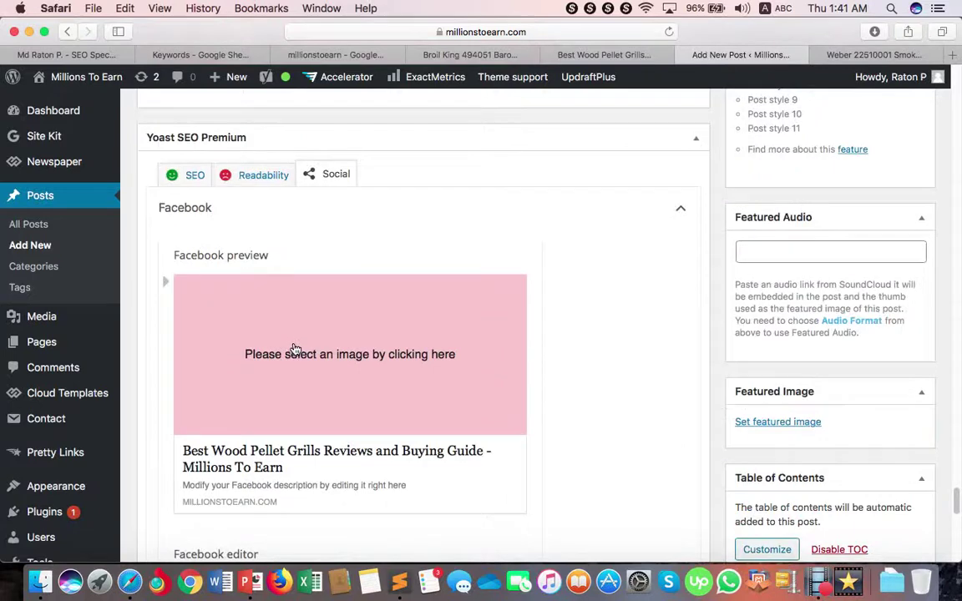
pyautogui.click(190, 176)
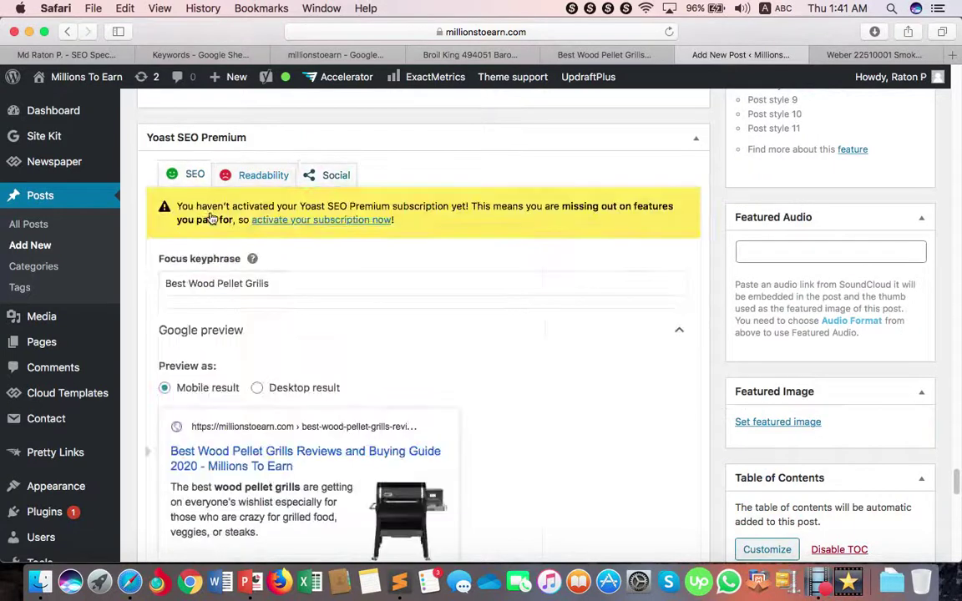
# Step: Copy the SEO title "Best Wood Pellet Grills Reviews and Buying Guide 2020 - Millions To Earn" into Yoast's Facebook title
pyautogui.scroll(-5, 299, 411)
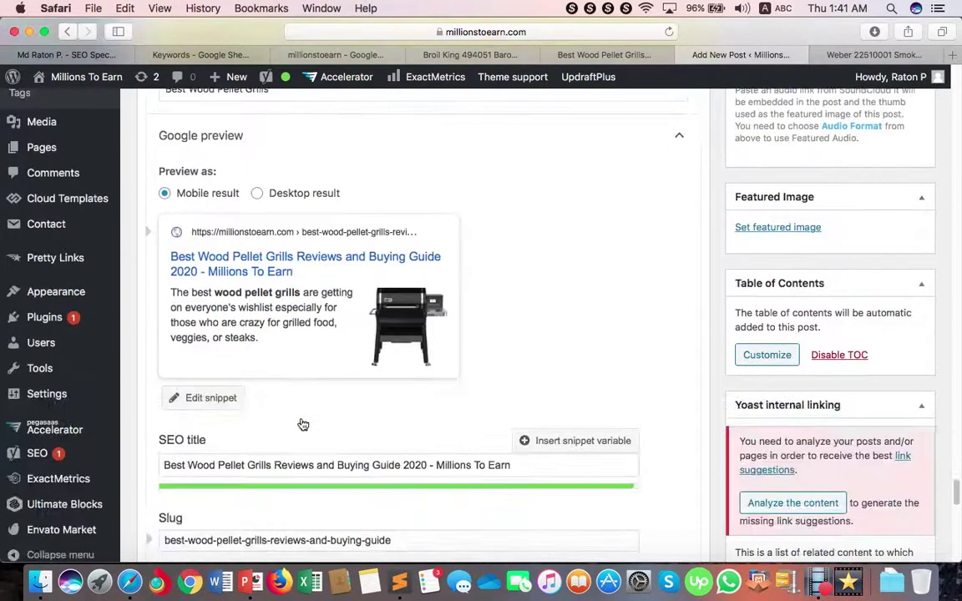
pyautogui.click(273, 465)
pyautogui.tripleClick(273, 465)
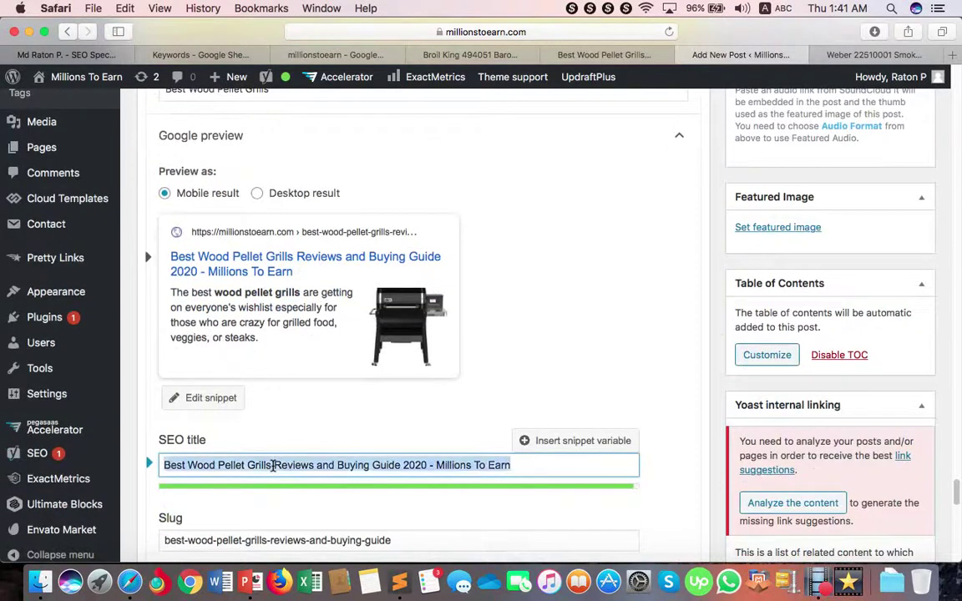
pyautogui.press('super+c')
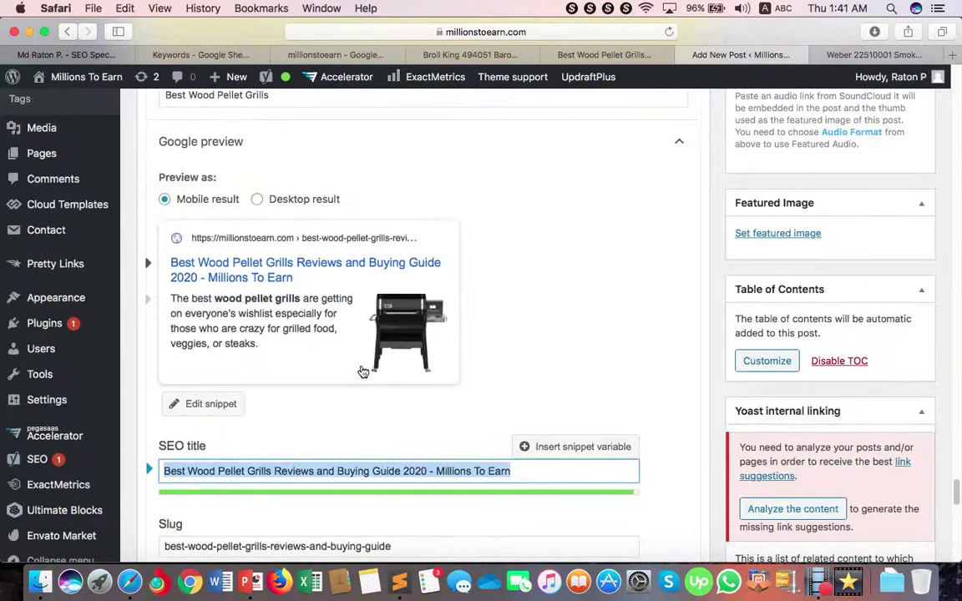
pyautogui.scroll(6, 361, 369)
pyautogui.click(333, 243)
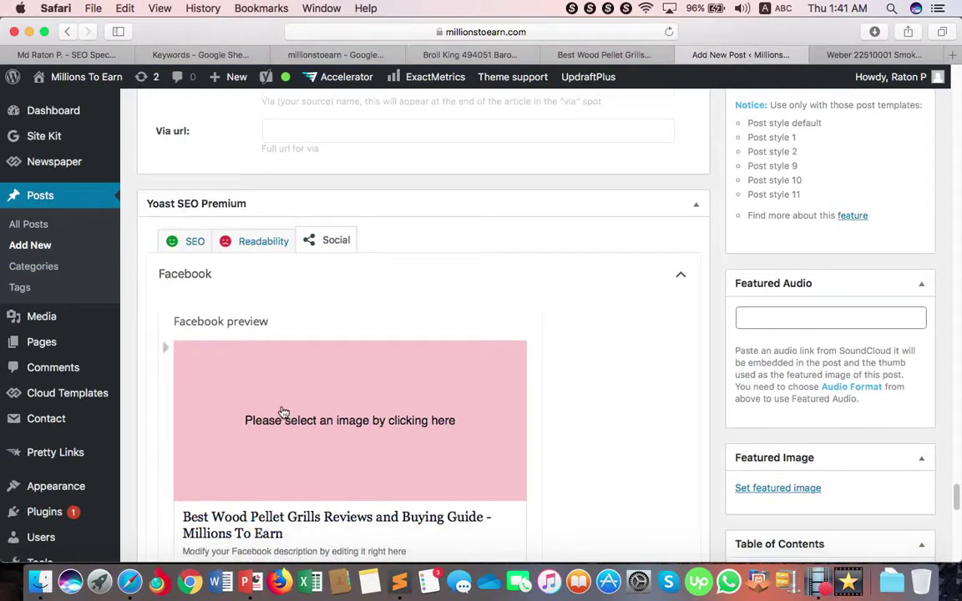
pyautogui.scroll(-2, 280, 413)
pyautogui.scroll(-5, 284, 412)
pyautogui.click(236, 443)
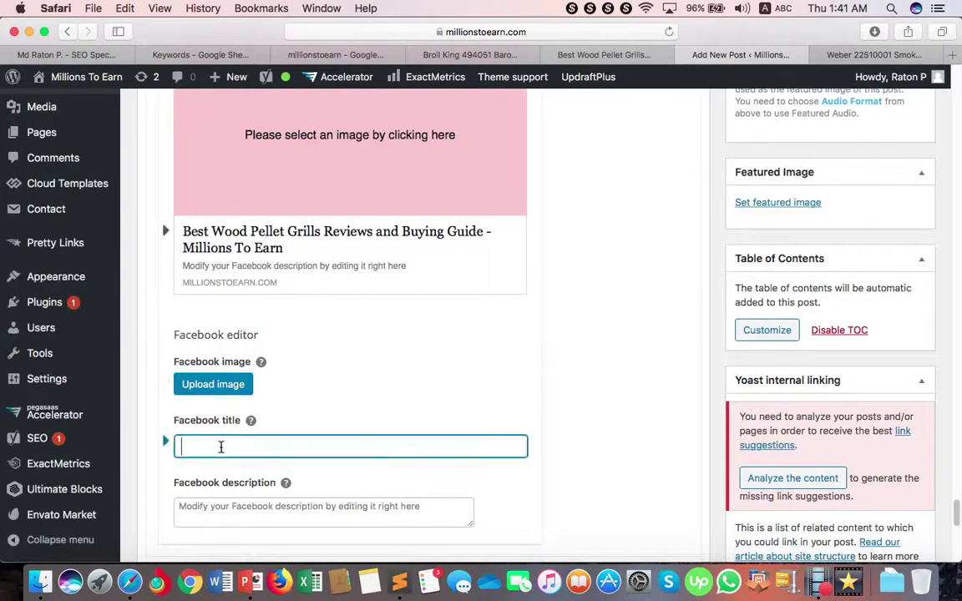
pyautogui.press('super+v')
# Step: Set the Twitter title to the same "Best Wood Pellet Grills Reviews and Buying Guide 2020 - Millions To Earn" text
pyautogui.scroll(-12, 332, 440)
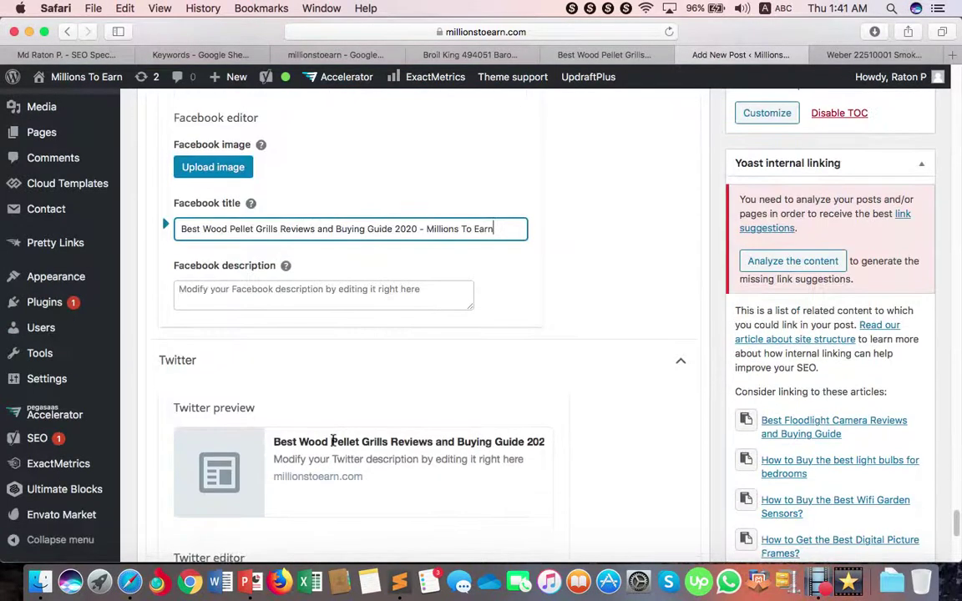
pyautogui.click(258, 432)
pyautogui.press('super+v')
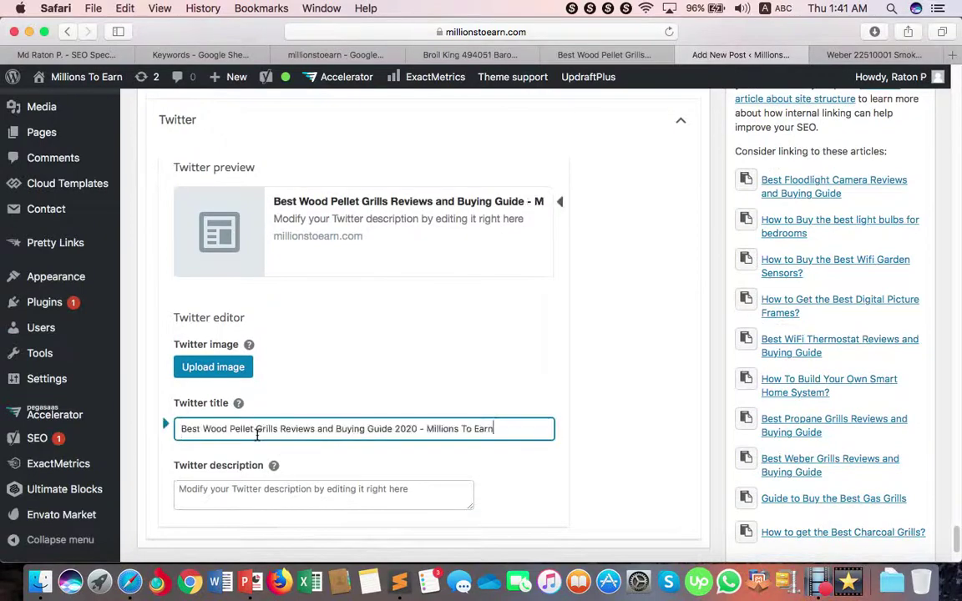
# Step: Copy the post's whole meta description from the Yoast SEO settings into the Facebook description
pyautogui.scroll(15, 303, 426)
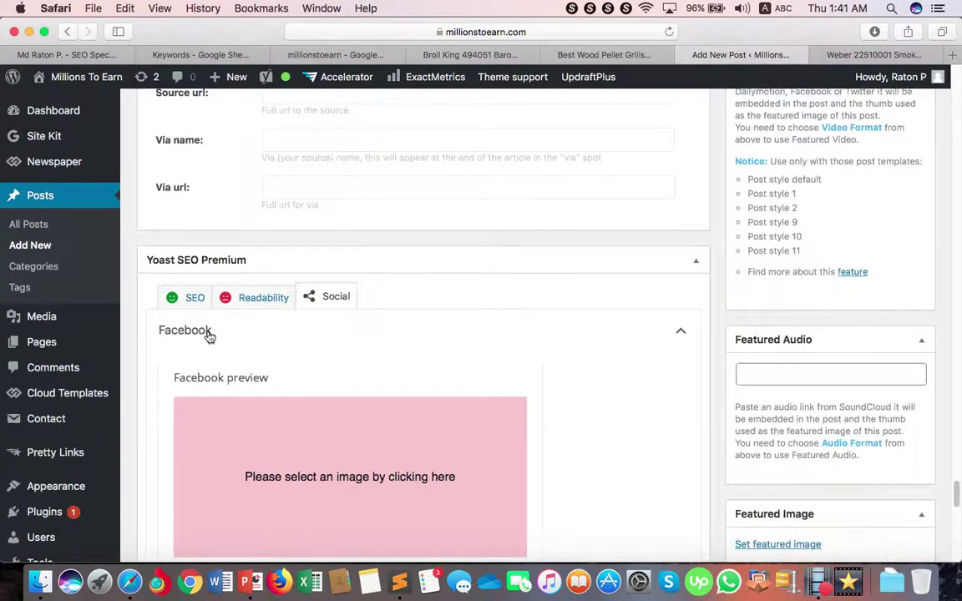
pyautogui.click(185, 297)
pyautogui.scroll(-10, 316, 427)
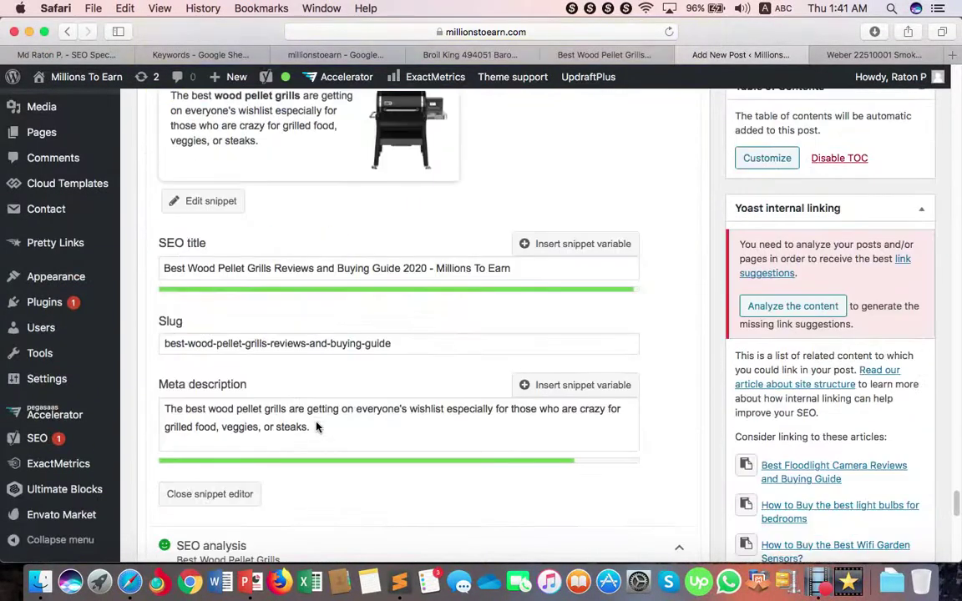
pyautogui.click(299, 378)
pyautogui.press('super+a')
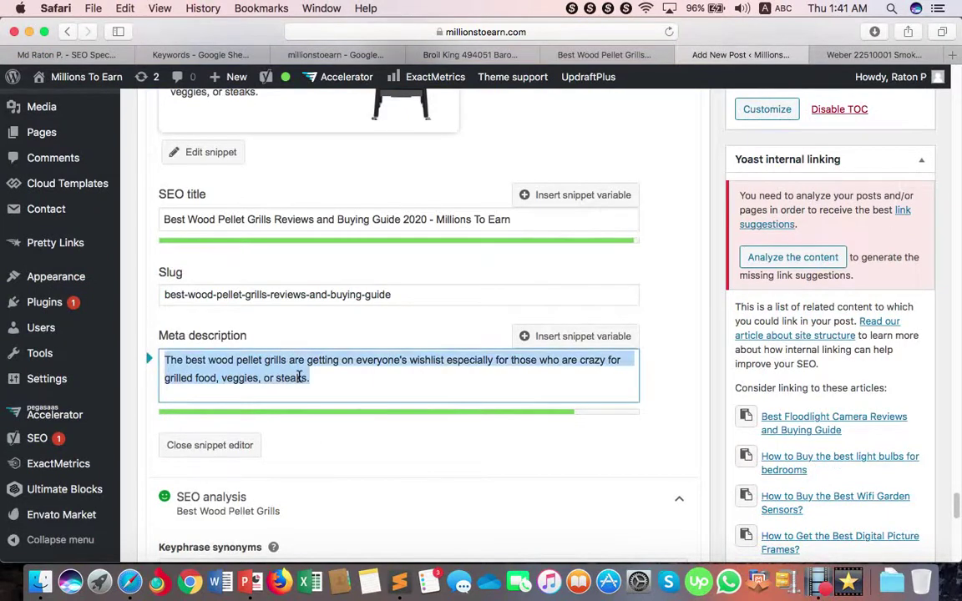
pyautogui.scroll(10, 369, 351)
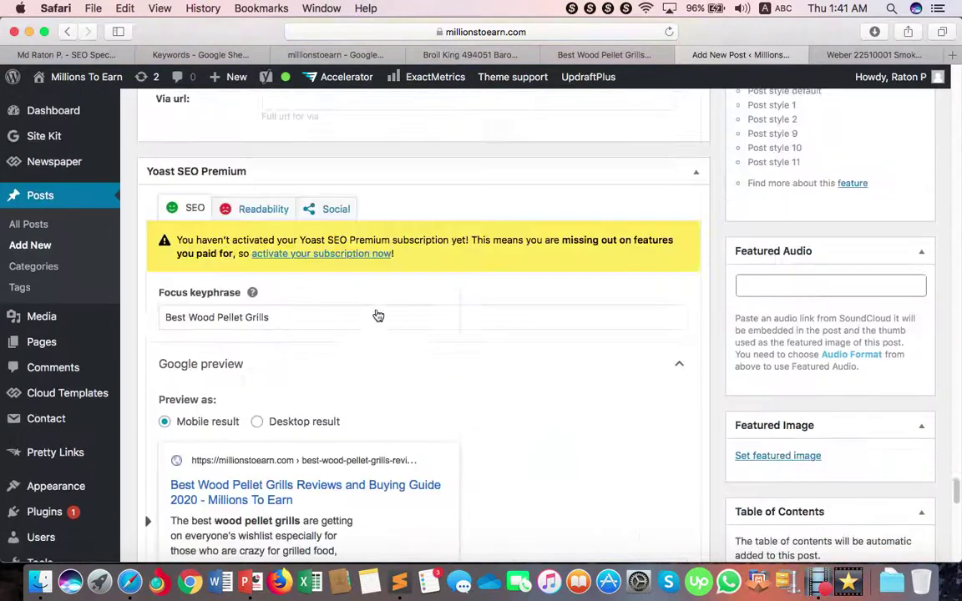
pyautogui.scroll(-10, 275, 442)
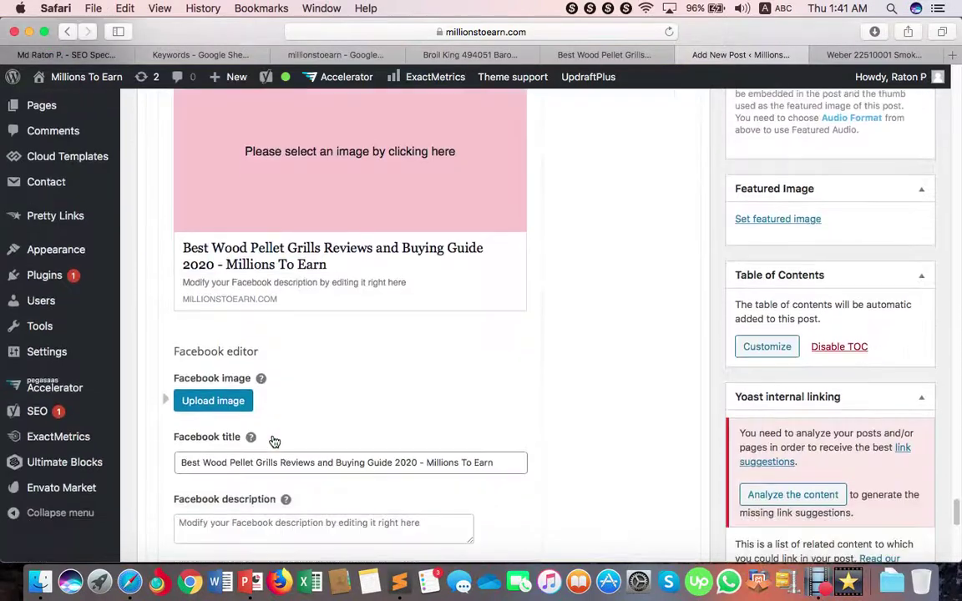
pyautogui.click(285, 314)
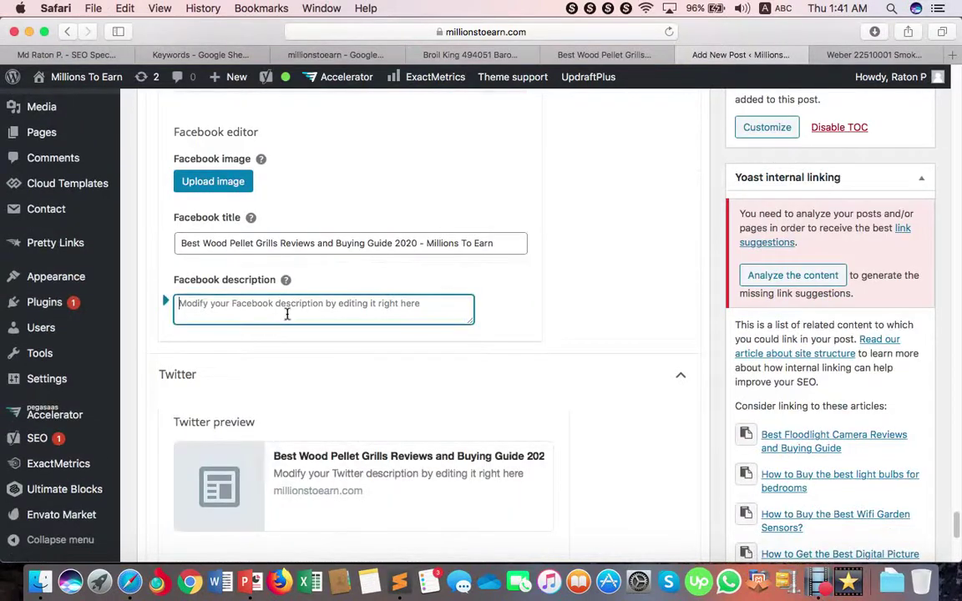
pyautogui.press('super+v')
# Step: Fill the Twitter description with the same copied meta description
pyautogui.scroll(-5, 333, 441)
pyautogui.scroll(-3, 334, 442)
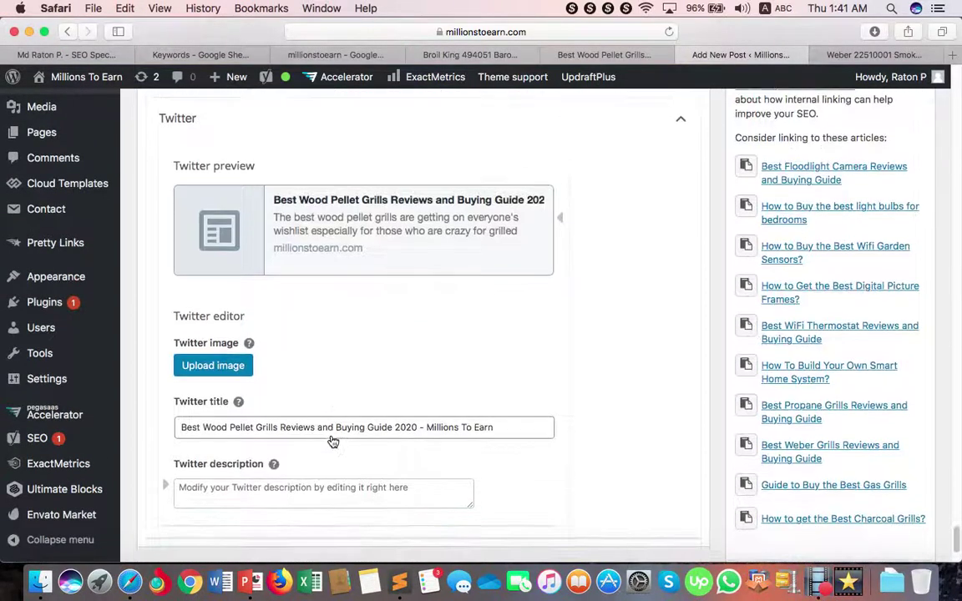
pyautogui.click(311, 420)
pyautogui.press('super+v')
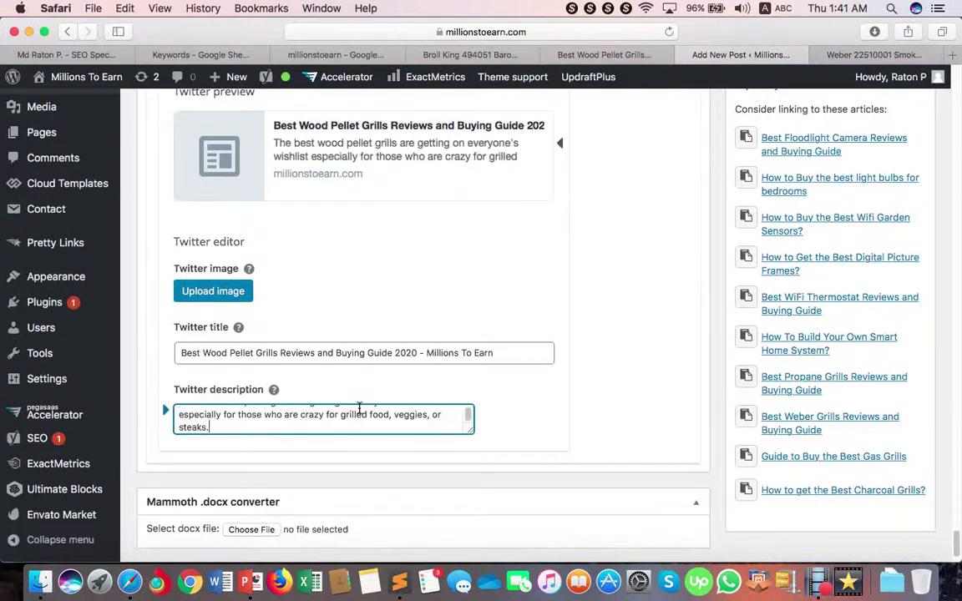
# Step: Set Best-Wood-Pellet-Grills.jpg from the media library as the post's Facebook image
pyautogui.scroll(-2, 360, 401)
pyautogui.scroll(10, 361, 408)
pyautogui.scroll(6, 363, 408)
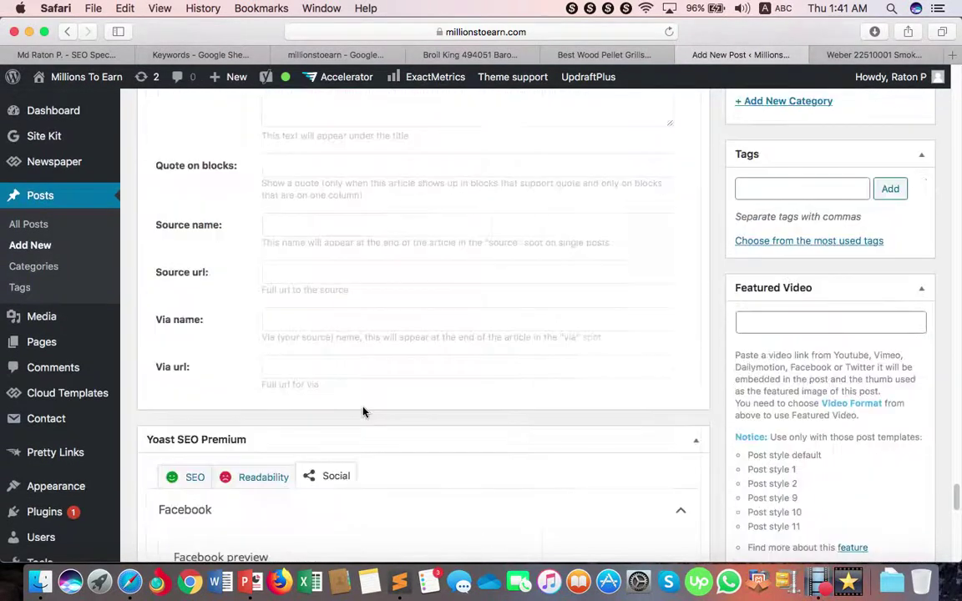
pyautogui.scroll(-3, 364, 410)
pyautogui.scroll(-1, 364, 413)
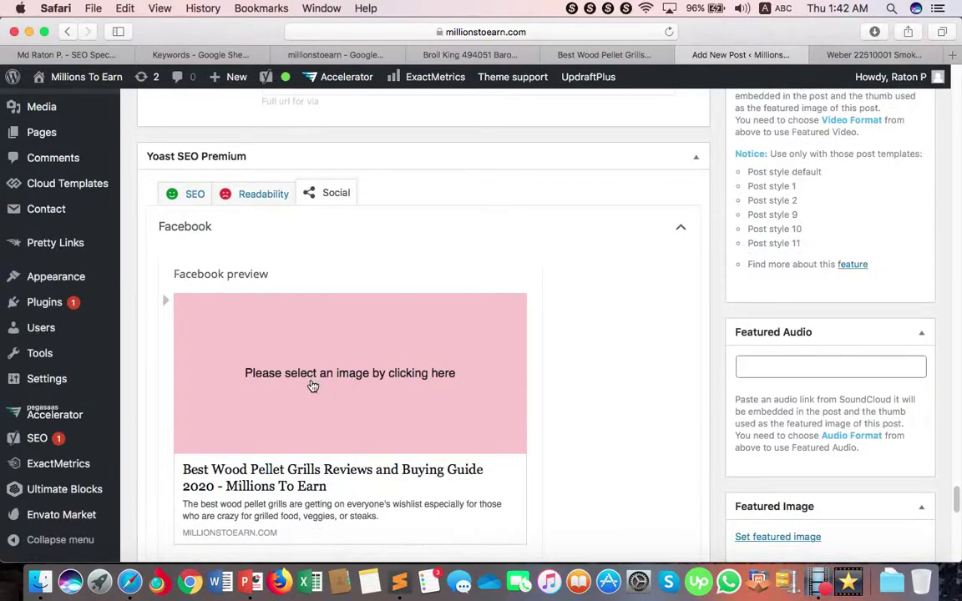
pyautogui.scroll(-3, 316, 388)
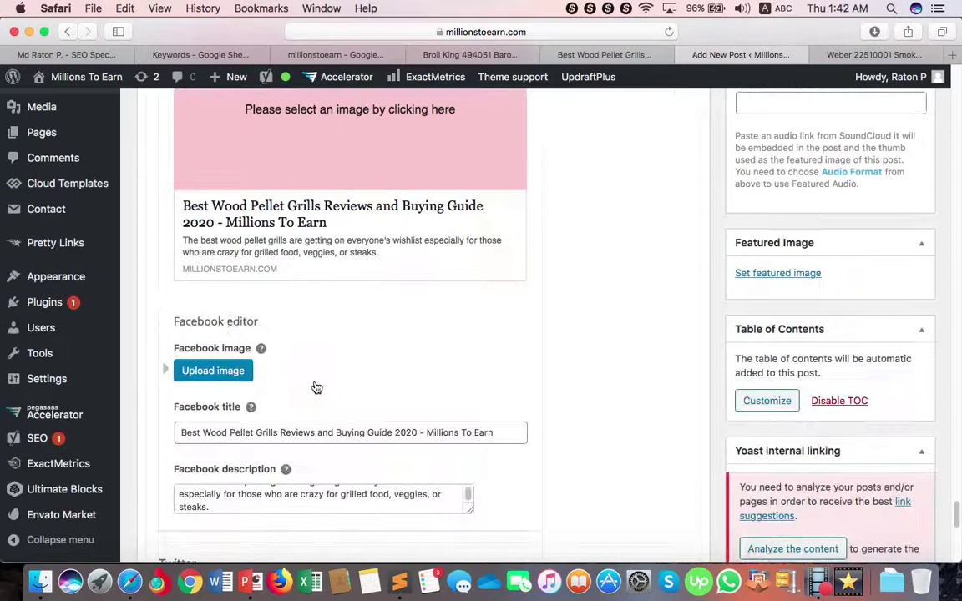
pyautogui.click(208, 375)
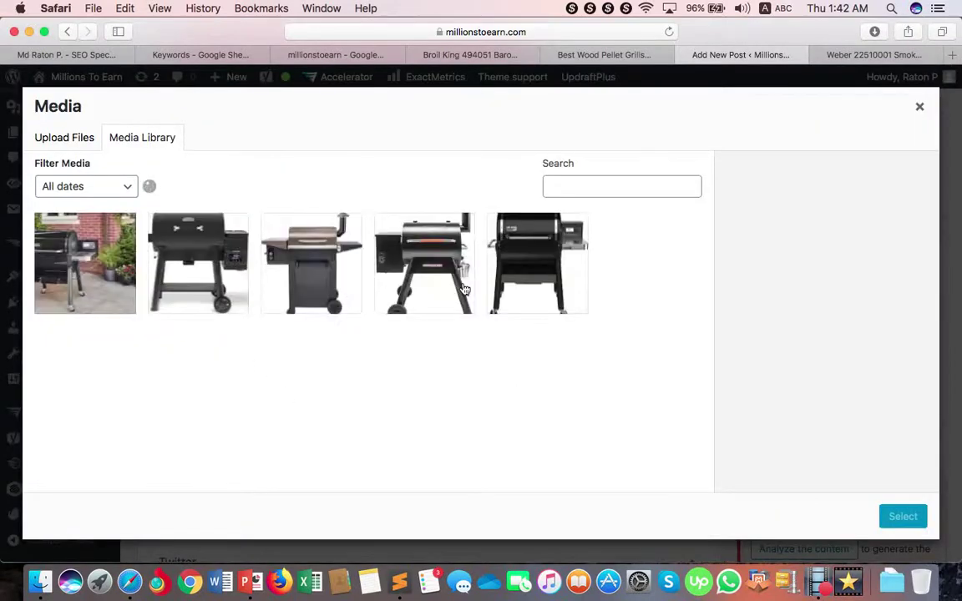
pyautogui.click(98, 294)
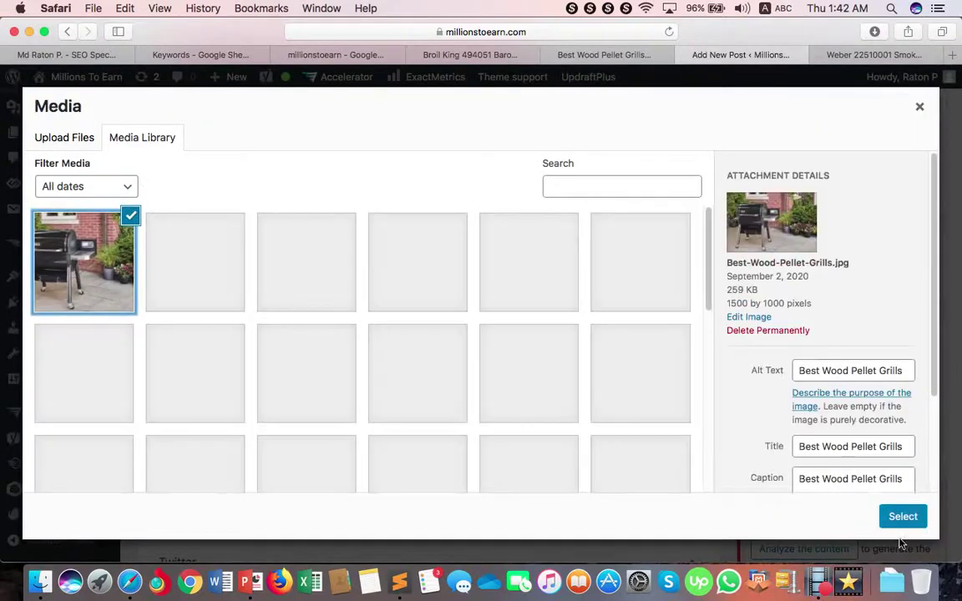
pyautogui.click(902, 517)
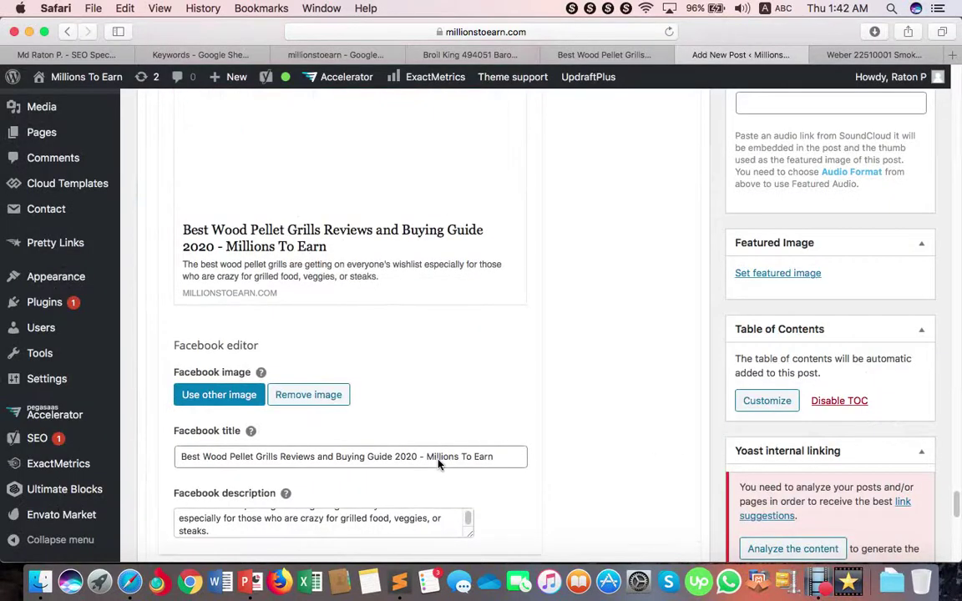
# Step: Review the Facebook and Twitter previews and look through the post's publishing, format and category settings
pyautogui.scroll(-8, 441, 463)
pyautogui.scroll(-5, 440, 463)
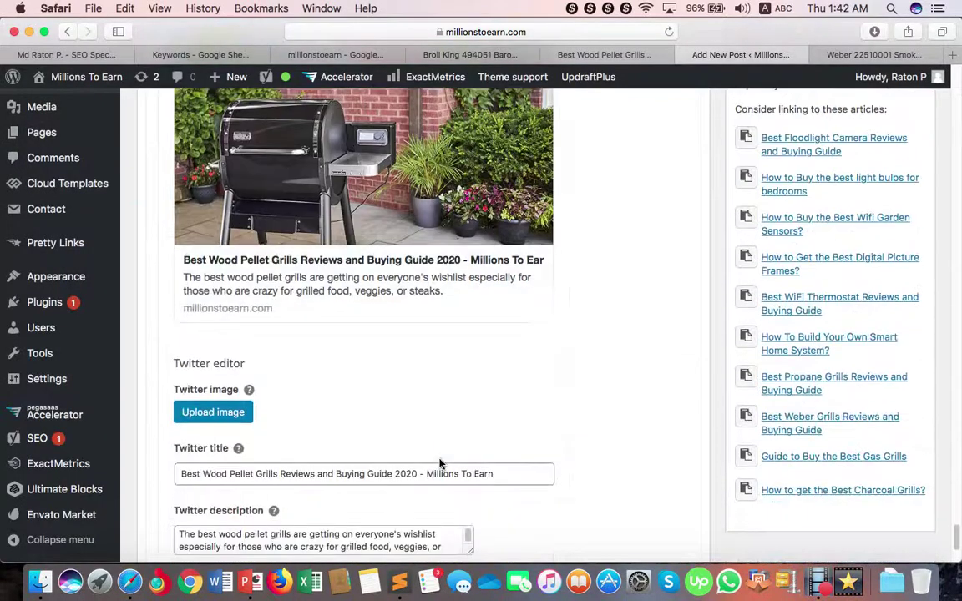
pyautogui.scroll(-4, 440, 459)
pyautogui.scroll(10, 436, 445)
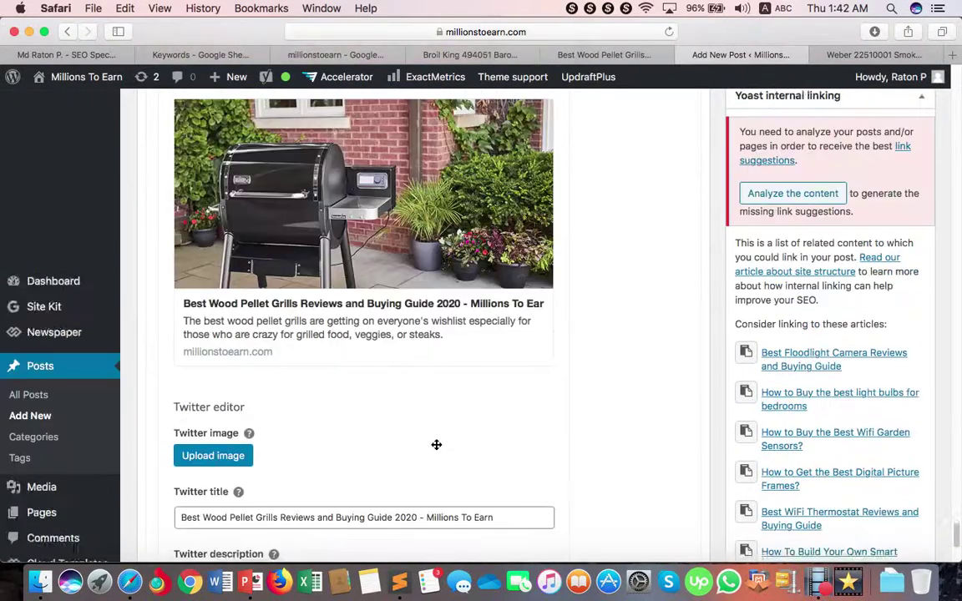
pyautogui.scroll(5, 438, 451)
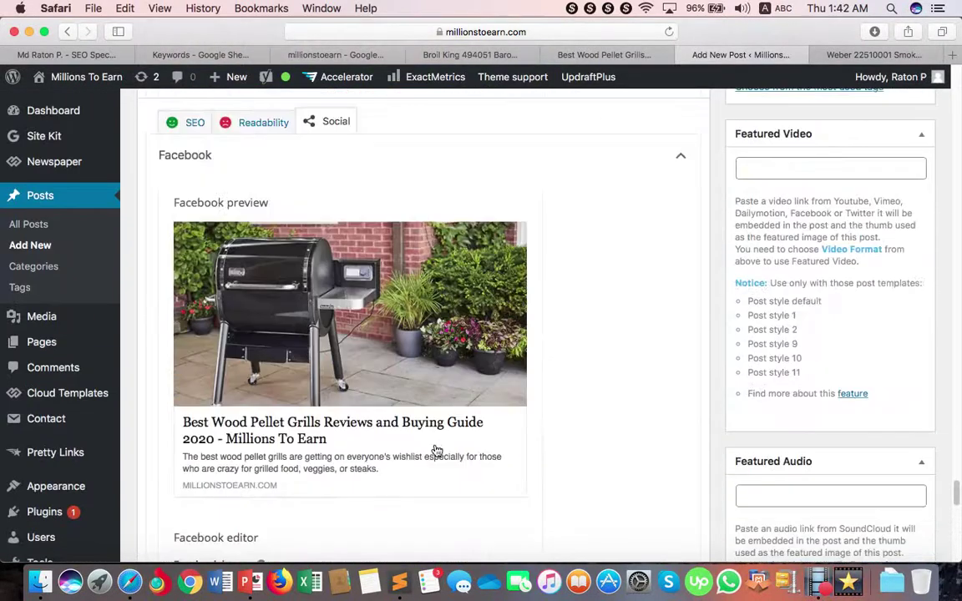
pyautogui.scroll(15, 838, 316)
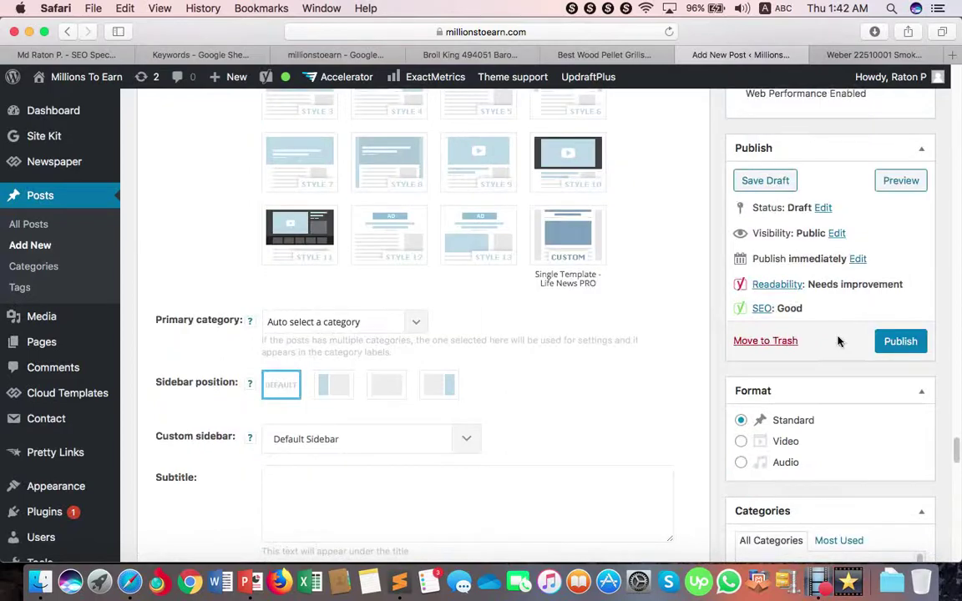
pyautogui.scroll(-5, 838, 338)
pyautogui.scroll(-3, 838, 343)
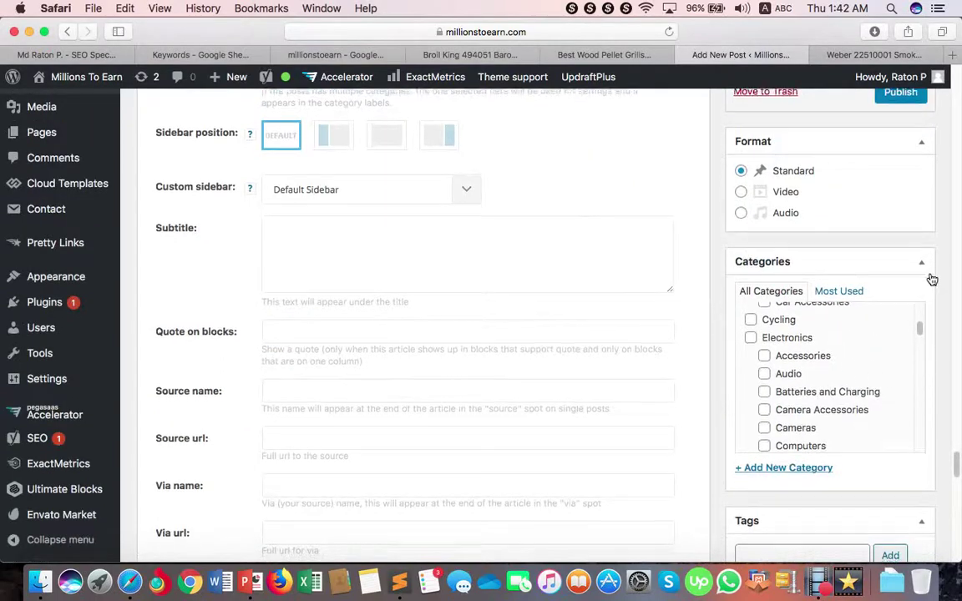
pyautogui.scroll(-1, 934, 318)
pyautogui.scroll(-20, 884, 473)
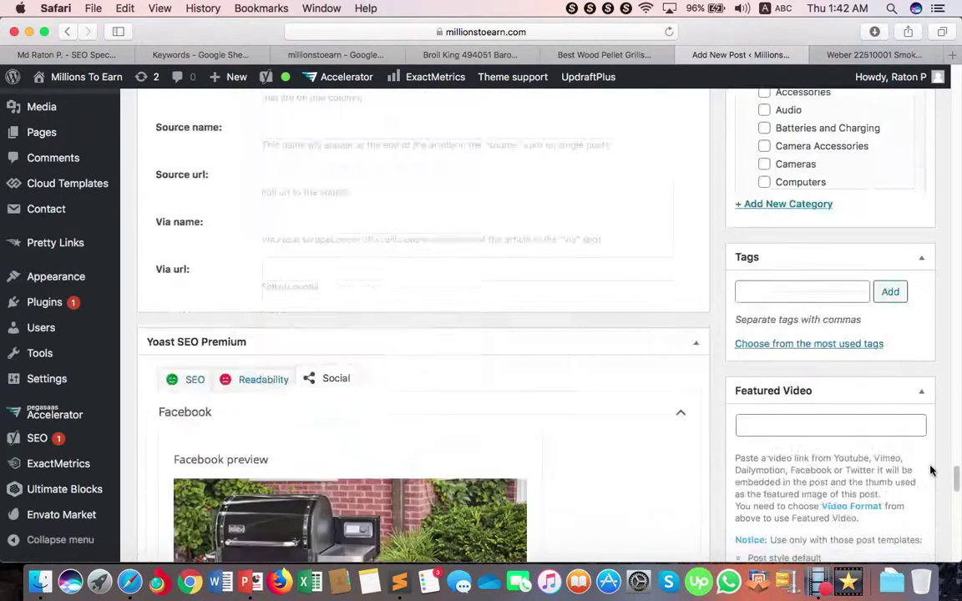
pyautogui.scroll(-10, 894, 473)
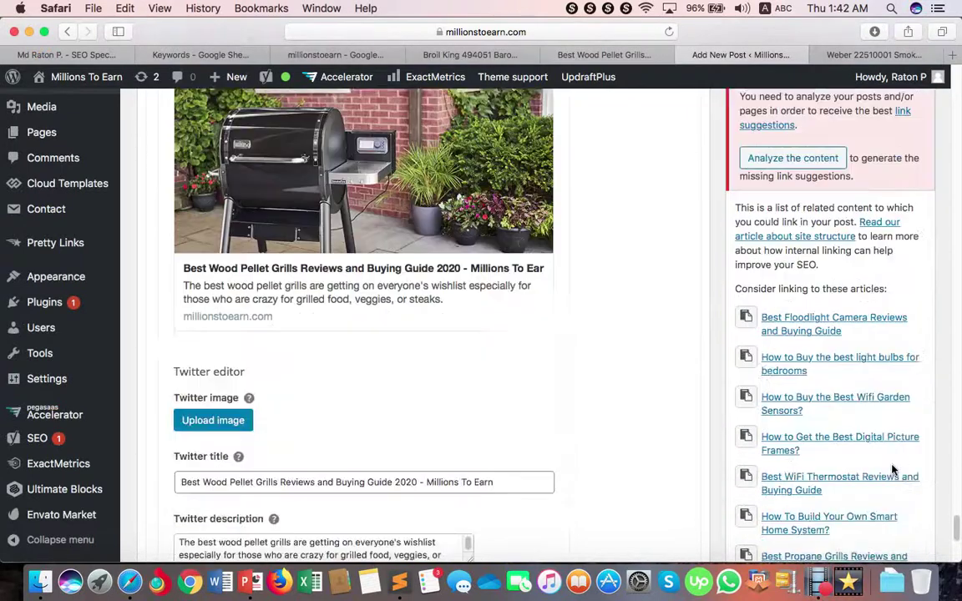
# Step: Set Best-Wood-Pellet-Grills.jpg from the media library as the post's featured image and check its thumbnail
pyautogui.scroll(13, 894, 470)
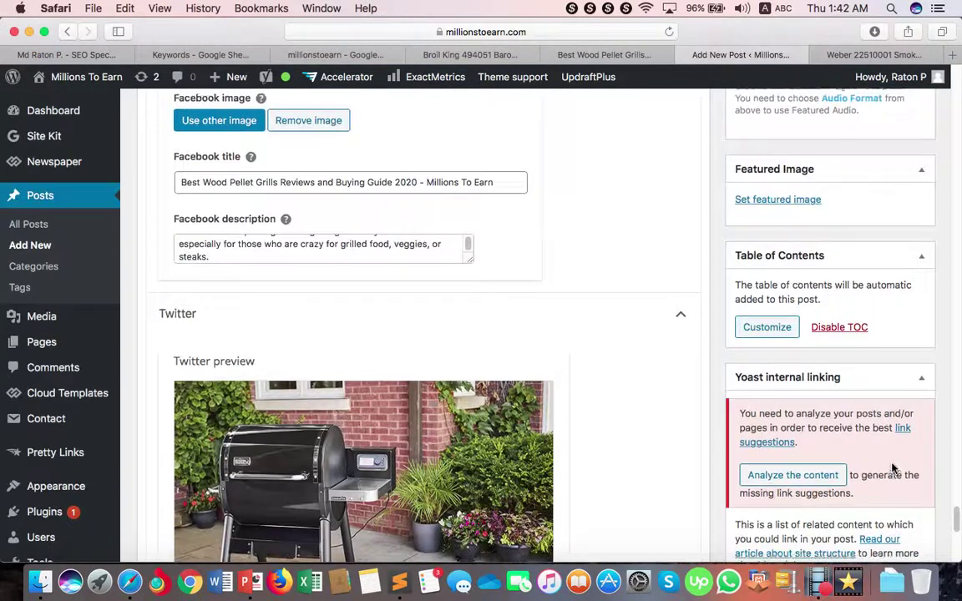
pyautogui.scroll(4, 891, 468)
pyautogui.click(782, 382)
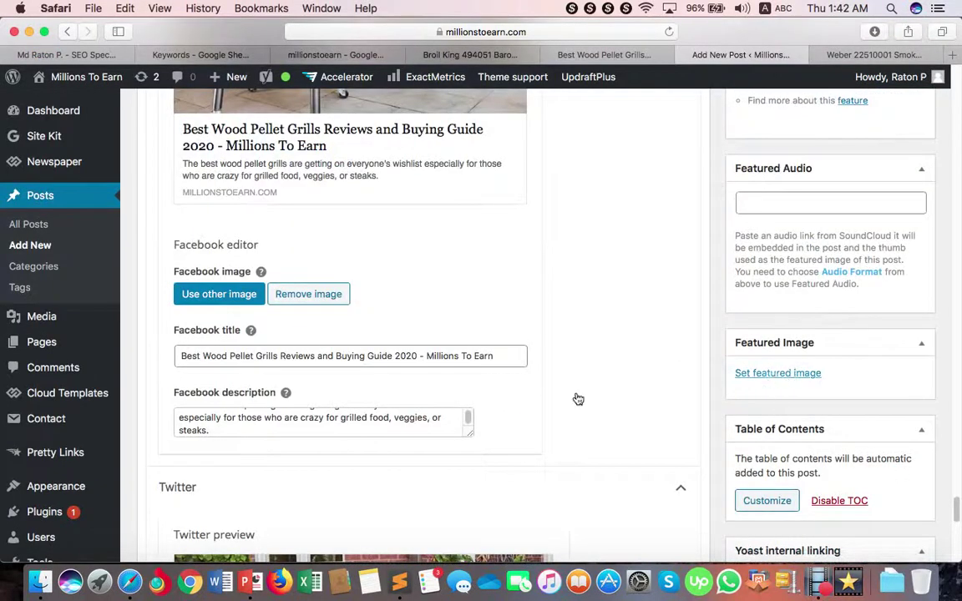
pyautogui.click(91, 280)
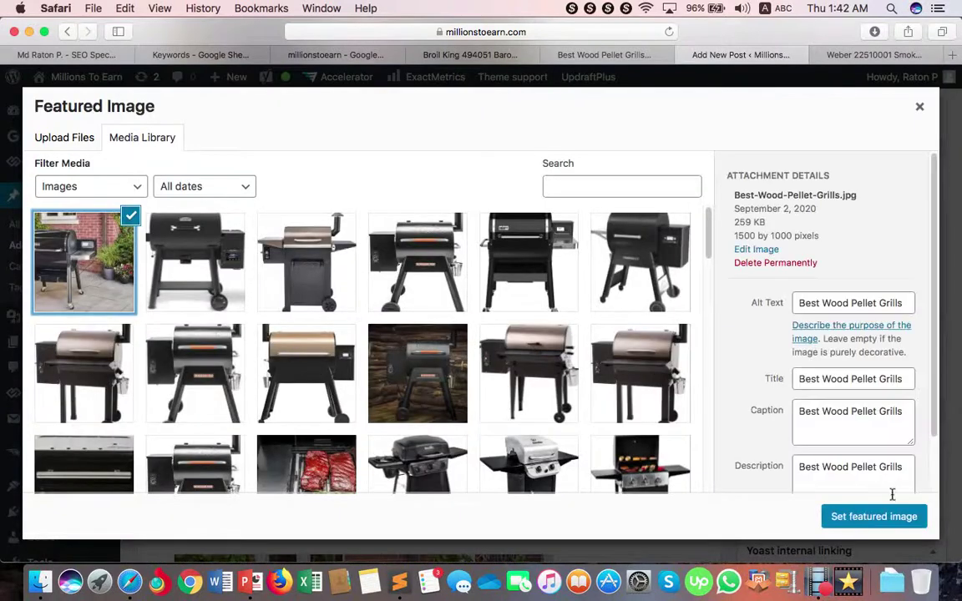
pyautogui.click(836, 519)
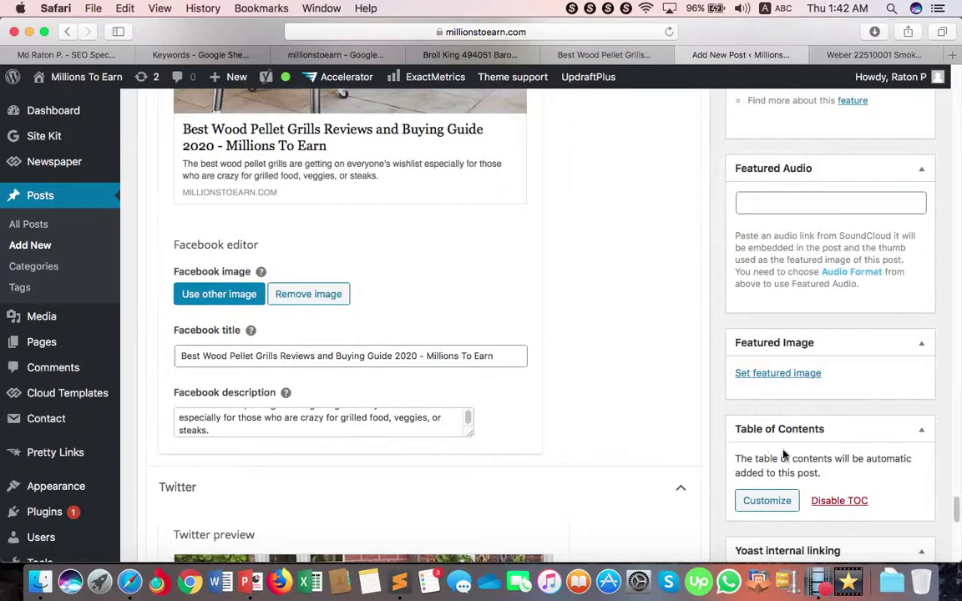
pyautogui.scroll(-2, 792, 467)
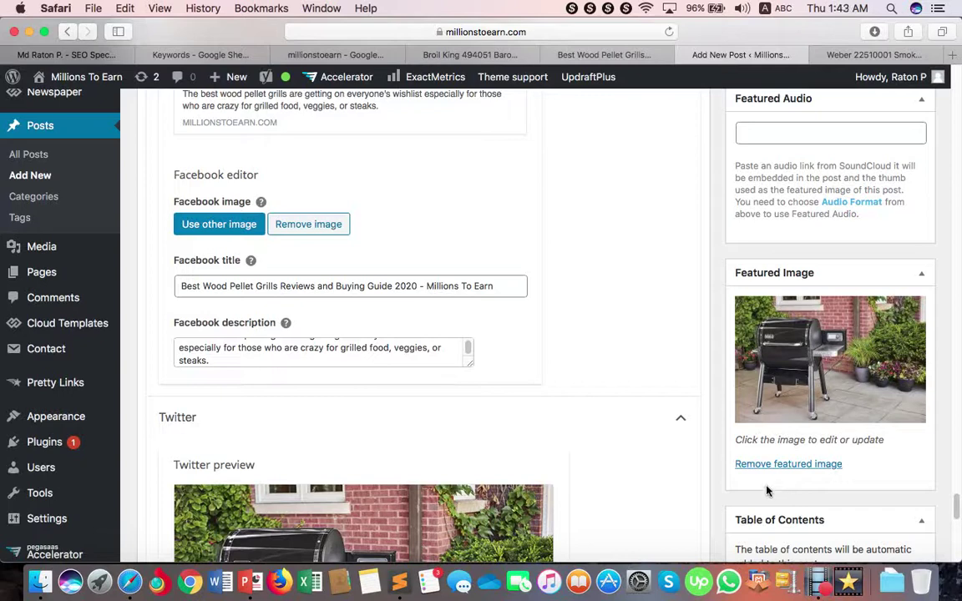
pyautogui.scroll(-3, 772, 523)
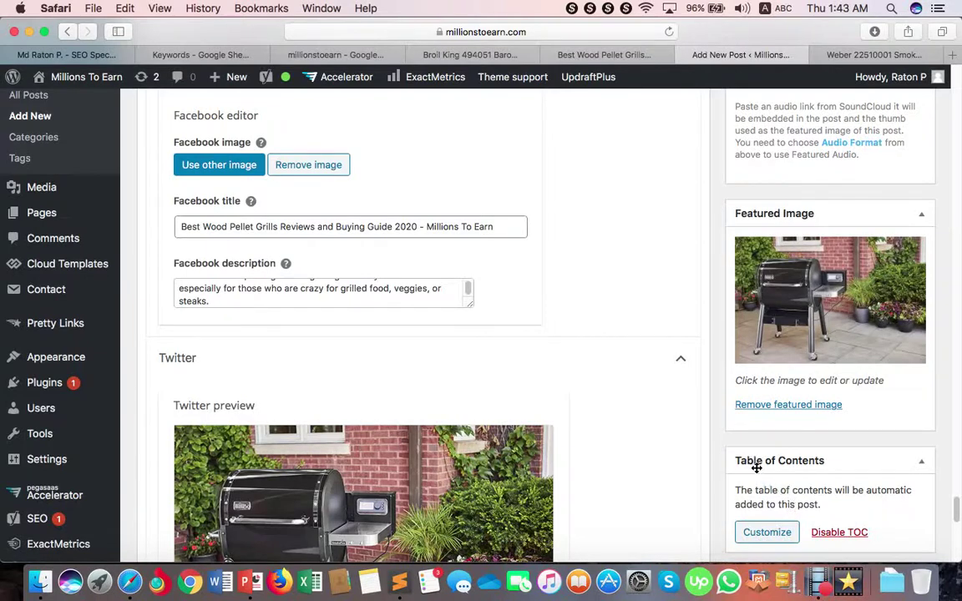
pyautogui.scroll(6, 775, 321)
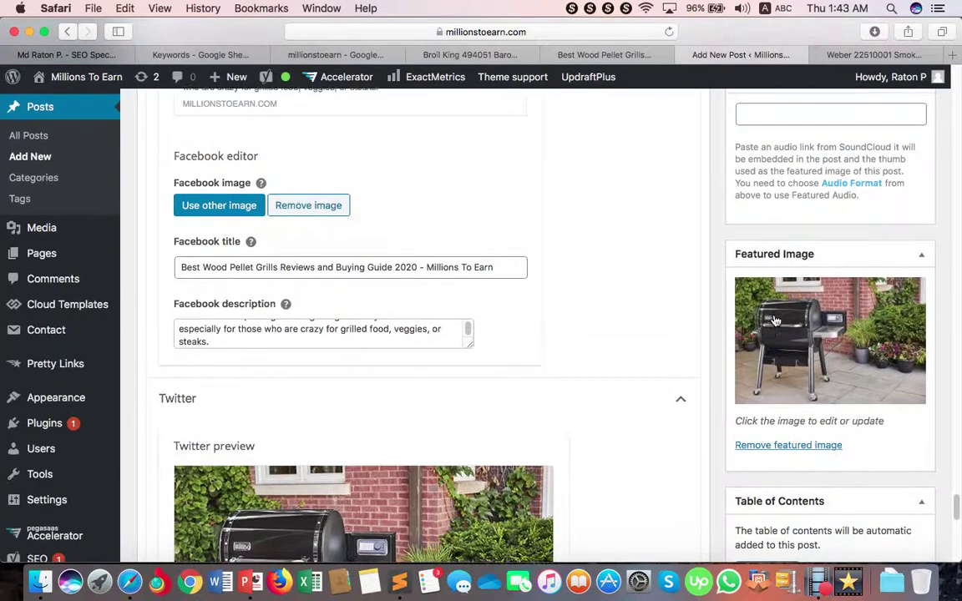
# Step: Copy "Best Wood Pellet Grills" from the Google Docs article's title and add it as a tag on the WordPress post
pyautogui.scroll(10, 775, 322)
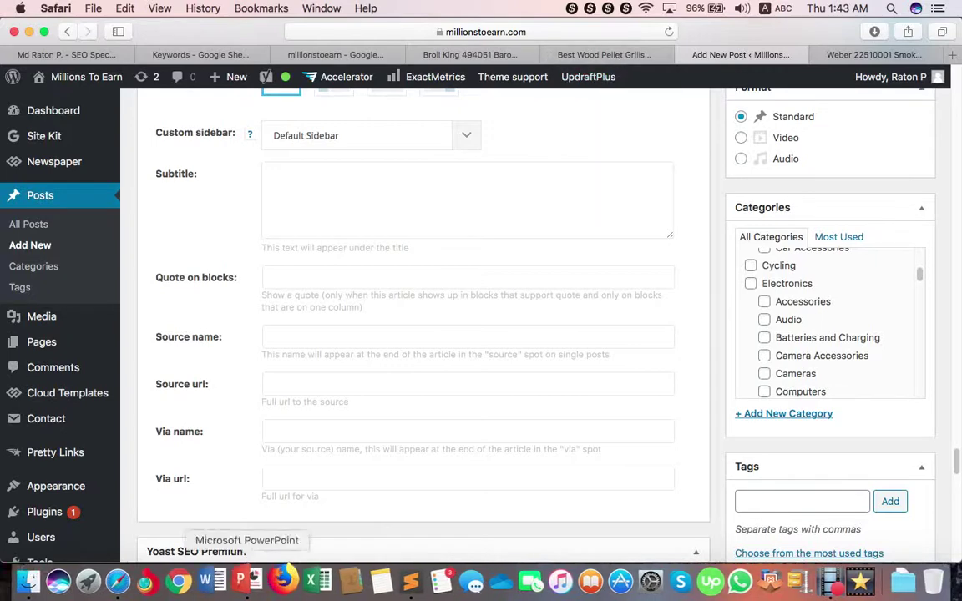
pyautogui.click(610, 55)
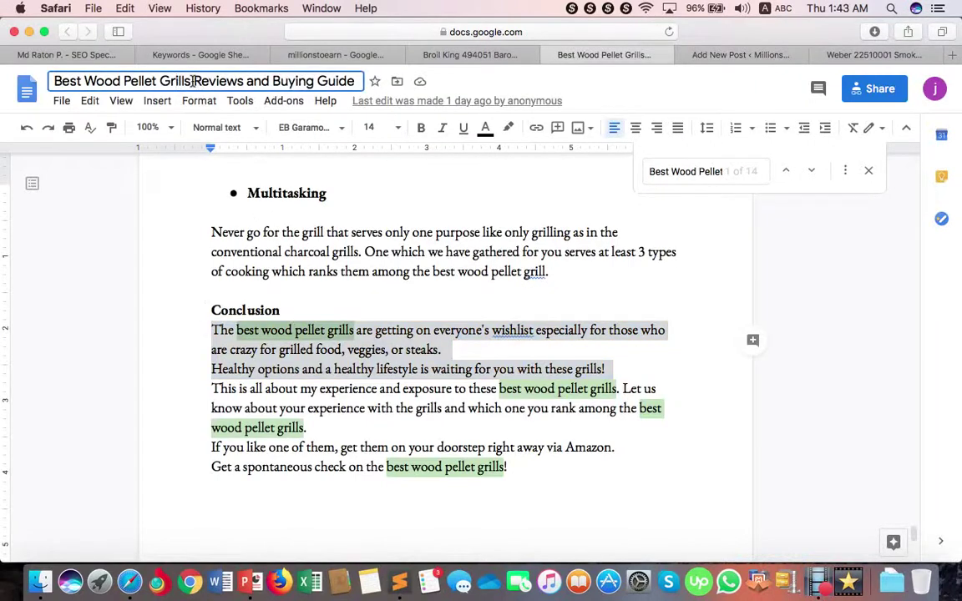
pyautogui.moveTo(193, 81); pyautogui.dragTo(54, 81)
pyautogui.press('super+c')
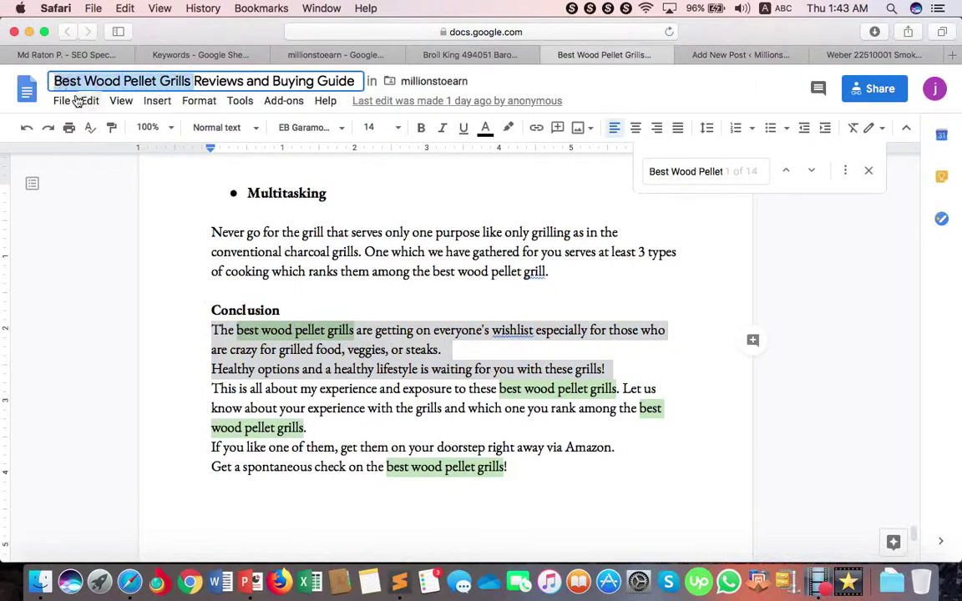
pyautogui.click(741, 55)
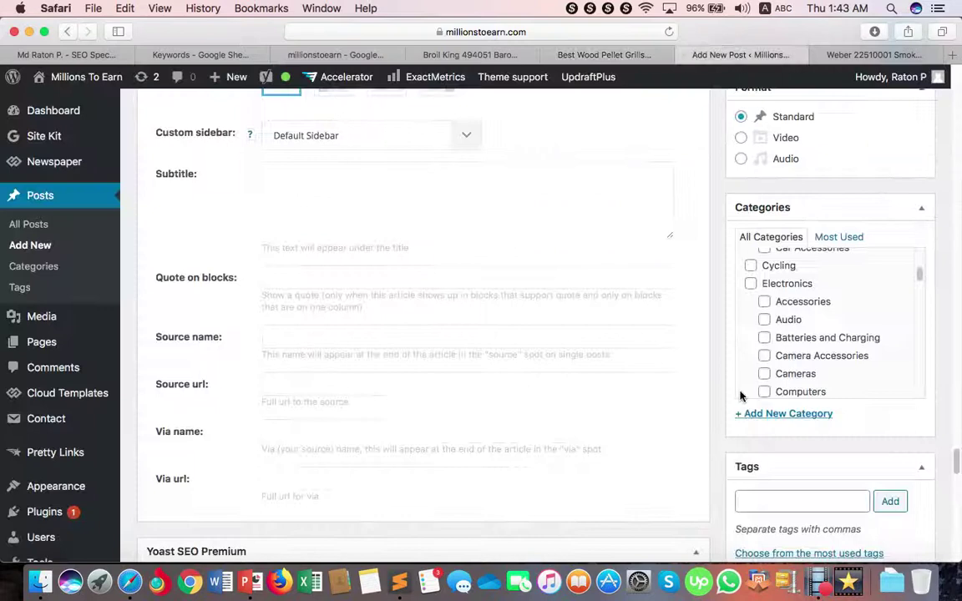
pyautogui.click(764, 505)
pyautogui.press('super+v')
pyautogui.press('Return')
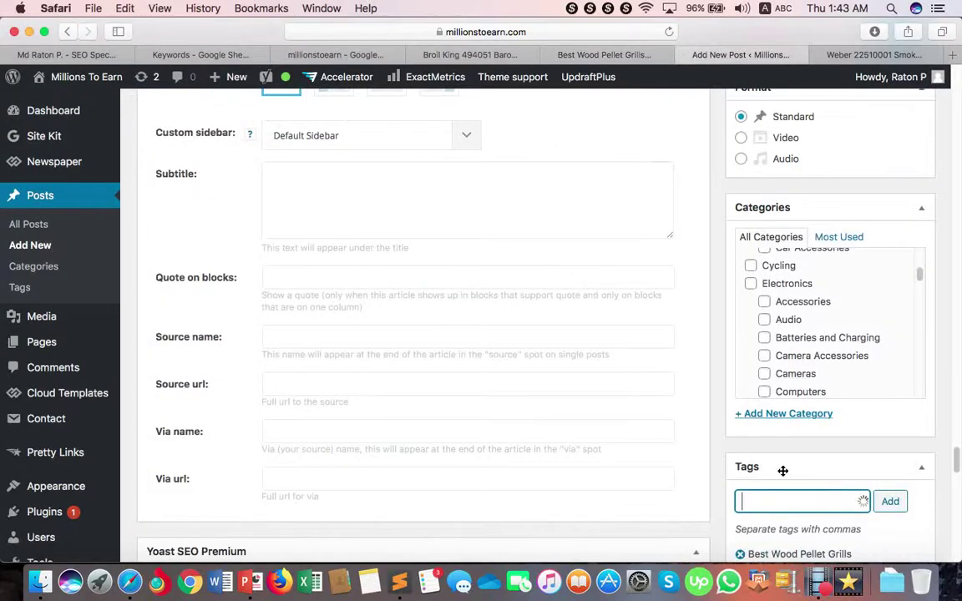
# Step: Copy "Traeger Pro Pellet Grill" from the Sublime Text notes and add it as a post tag in Safari
pyautogui.click(400, 578)
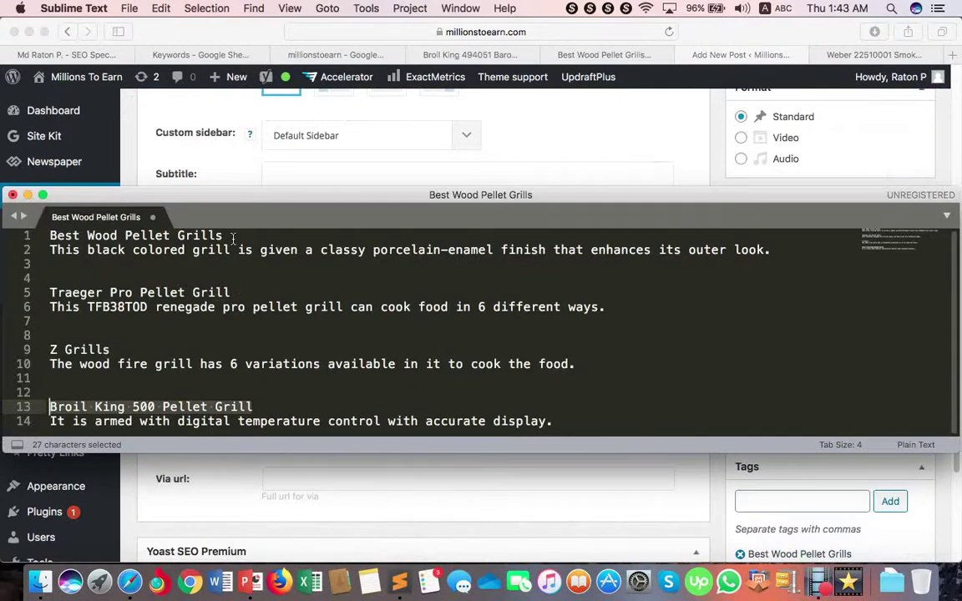
pyautogui.moveTo(233, 240); pyautogui.dragTo(42, 236)
pyautogui.press('super+c')
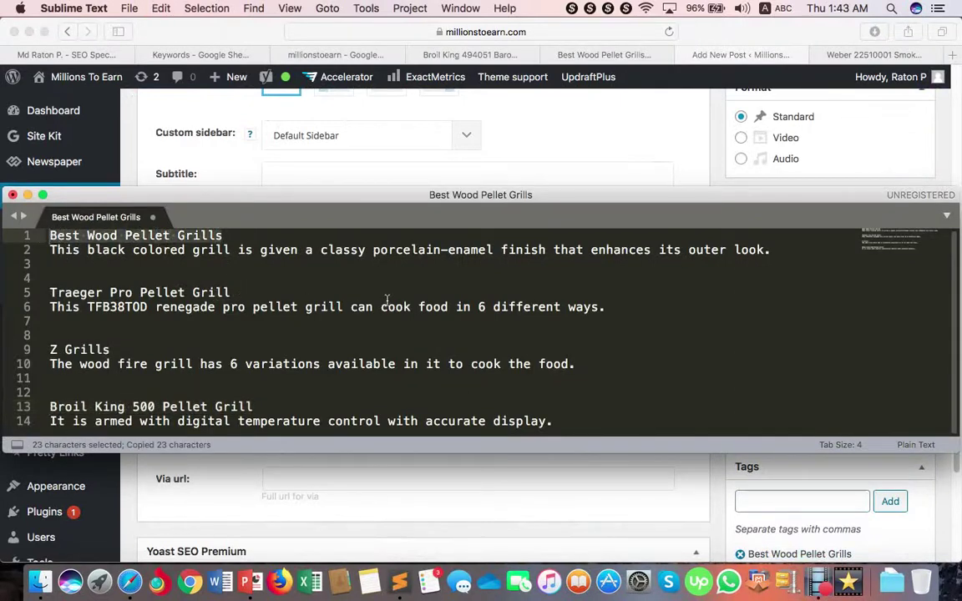
pyautogui.moveTo(234, 296); pyautogui.dragTo(42, 292)
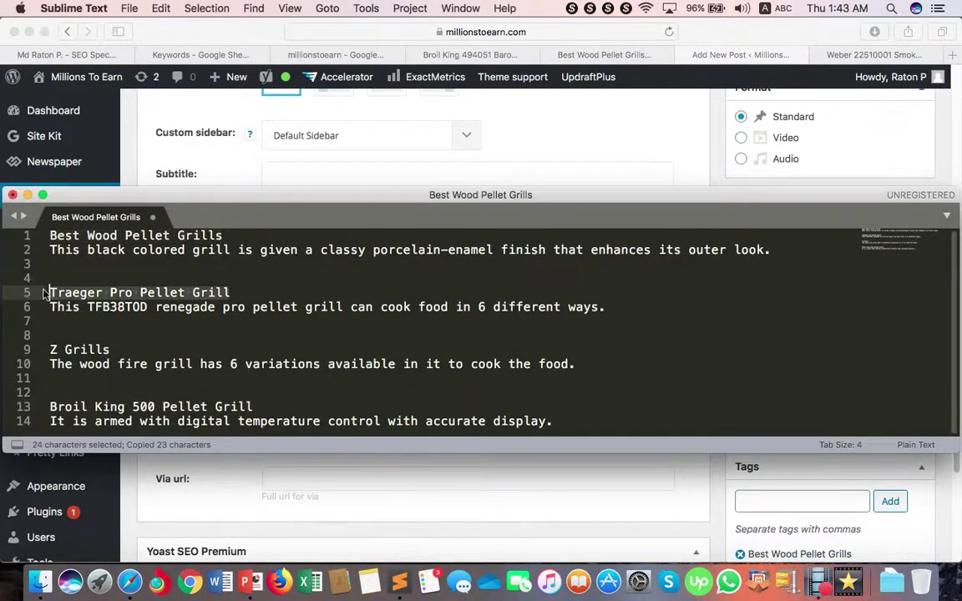
pyautogui.press('super+c')
pyautogui.click(801, 501)
pyautogui.click(801, 500)
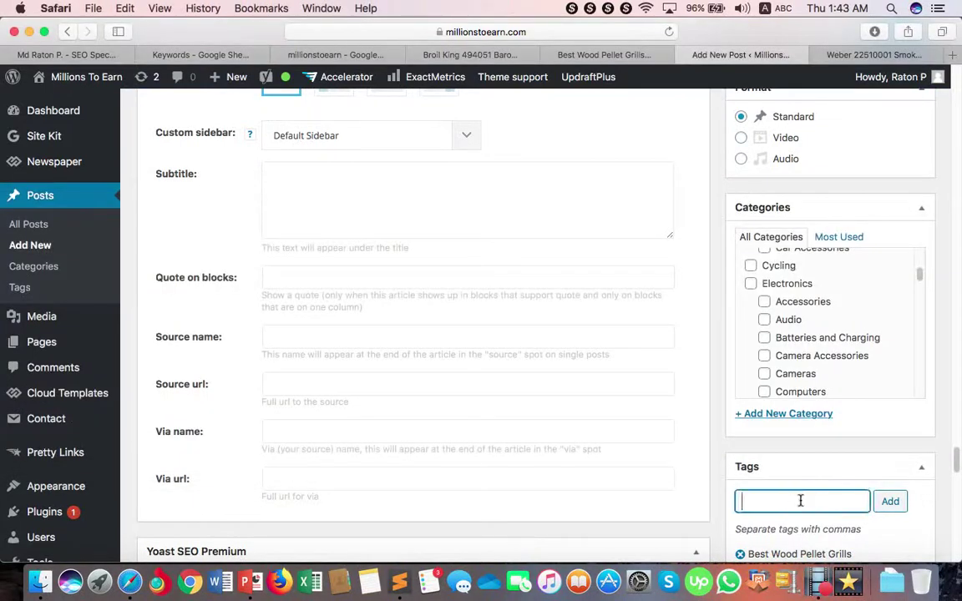
pyautogui.press('super+v')
pyautogui.click(888, 504)
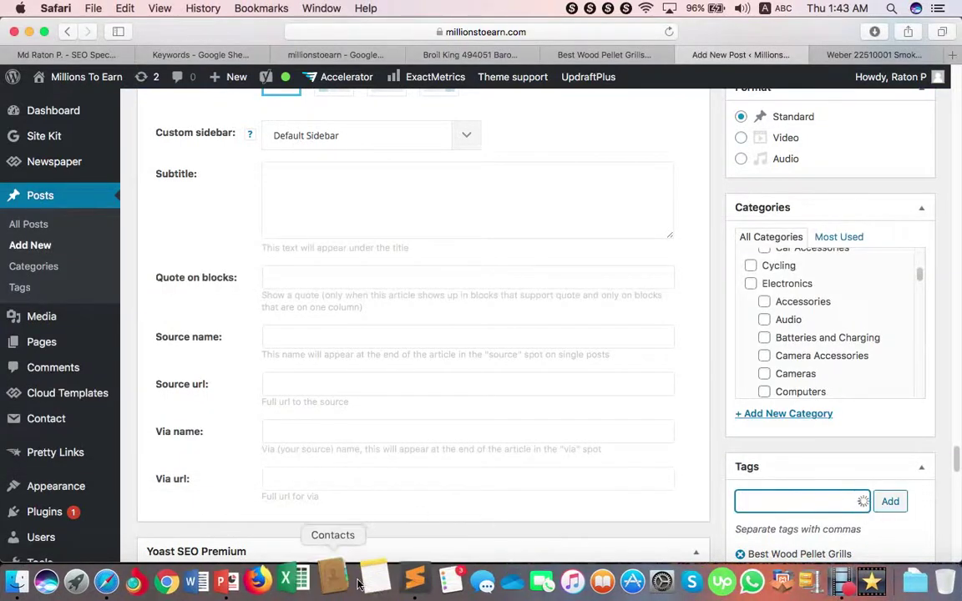
# Step: Copy "Z Grills" from the Sublime Text notes and add it as another tag on the post in Safari
pyautogui.click(399, 582)
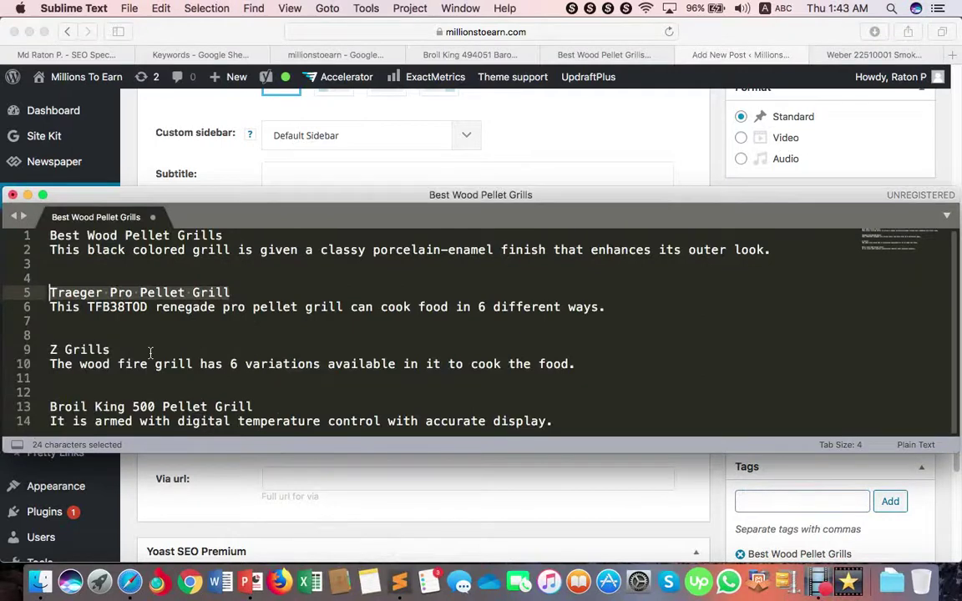
pyautogui.moveTo(150, 352); pyautogui.dragTo(45, 349)
pyautogui.press('super+c')
pyautogui.click(829, 510)
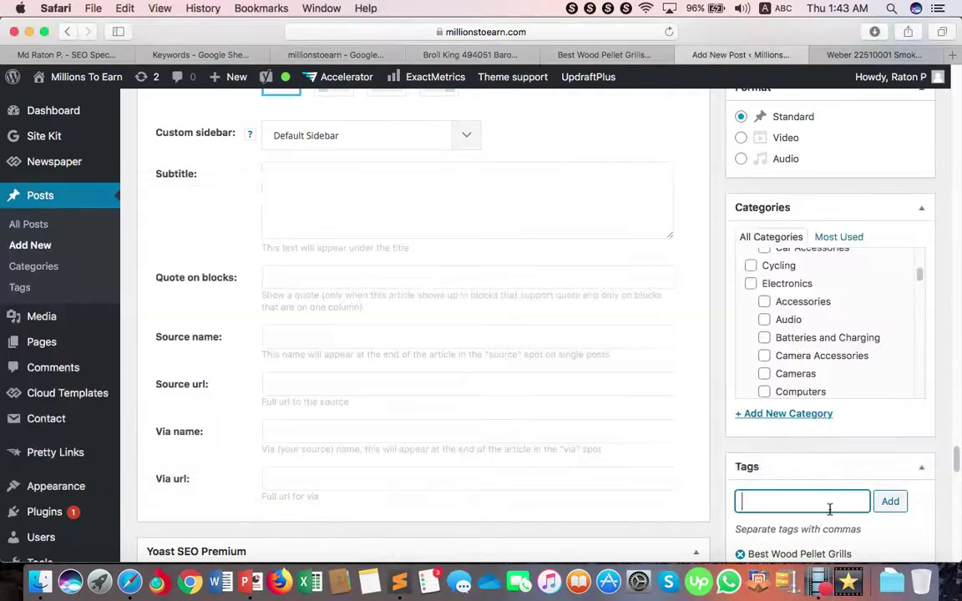
pyautogui.press('super+v')
pyautogui.click(902, 505)
# Step: Copy "Broil King 500 Pellet Grill" from the Sublime Text notes and add it as a tag on the post in Safari
pyautogui.click(399, 582)
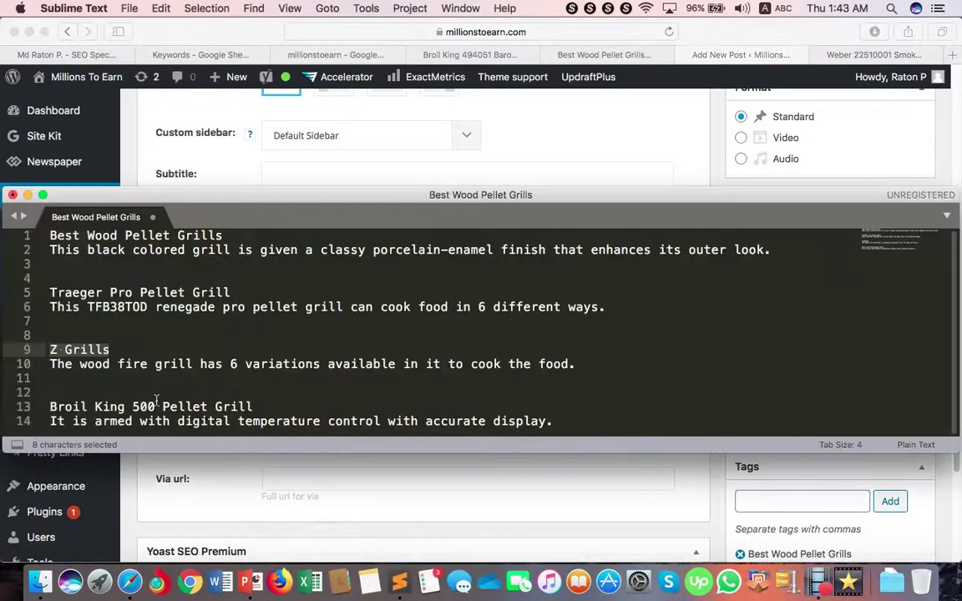
pyautogui.moveTo(254, 407); pyautogui.dragTo(47, 407)
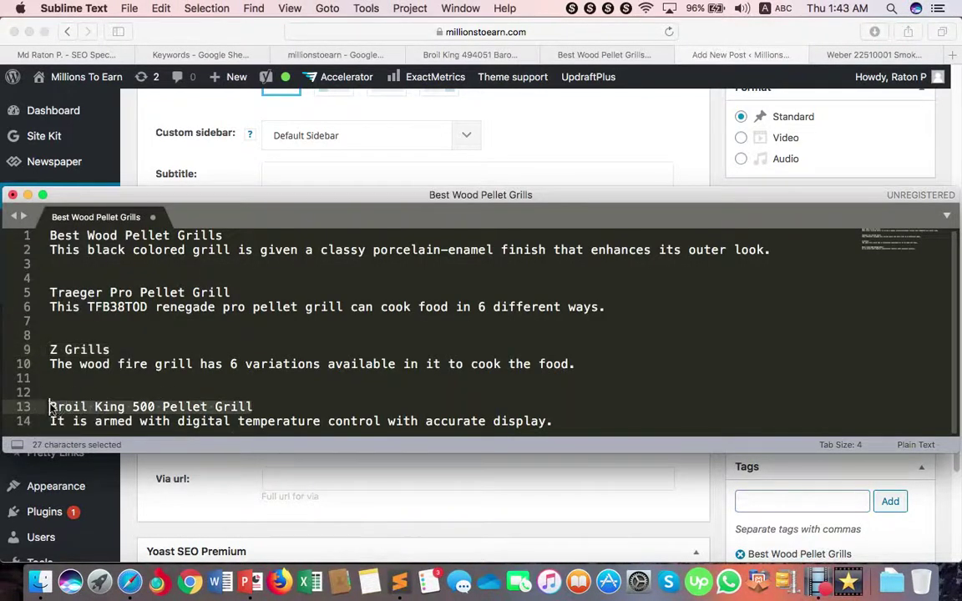
pyautogui.press('super+c')
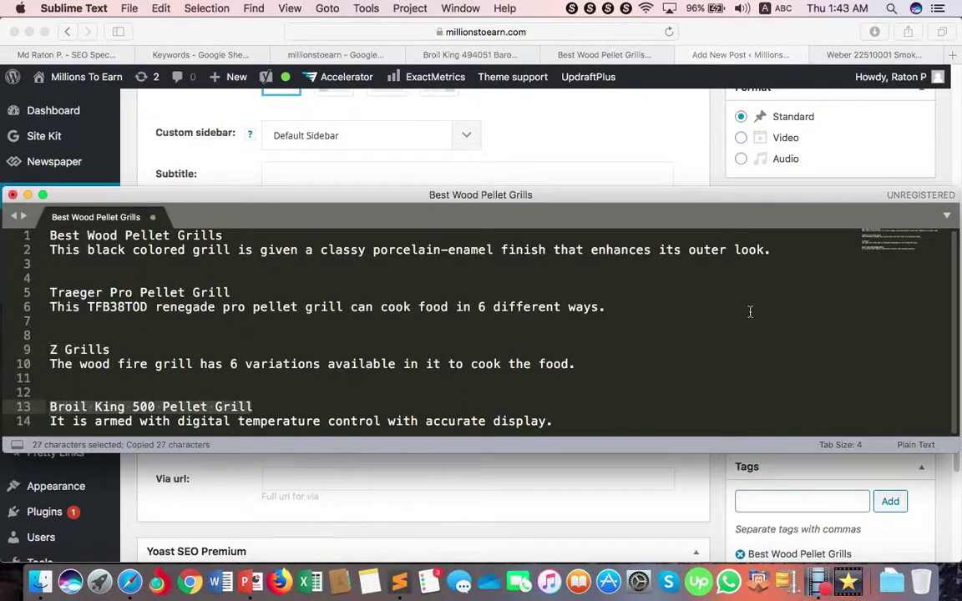
pyautogui.click(771, 499)
pyautogui.press('super+v')
pyautogui.click(890, 501)
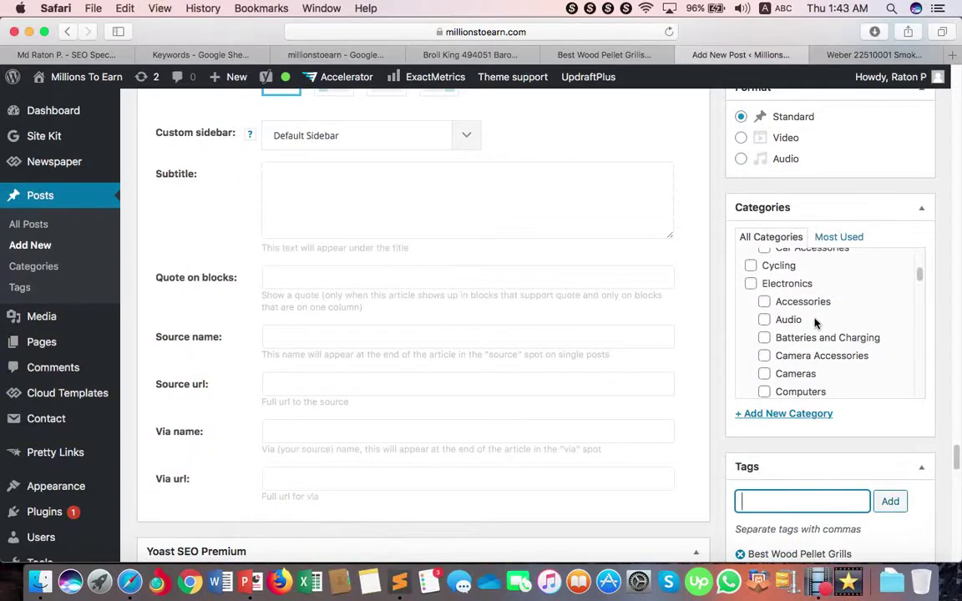
# Step: Assign the post to the Home & Garden category
pyautogui.scroll(-1, 818, 322)
pyautogui.scroll(-10, 818, 322)
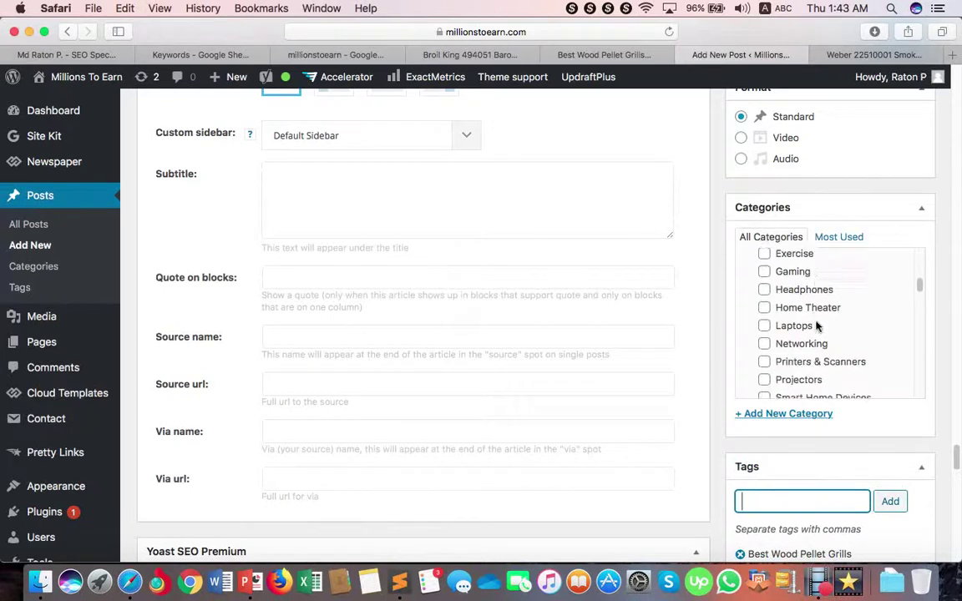
pyautogui.scroll(-5, 816, 337)
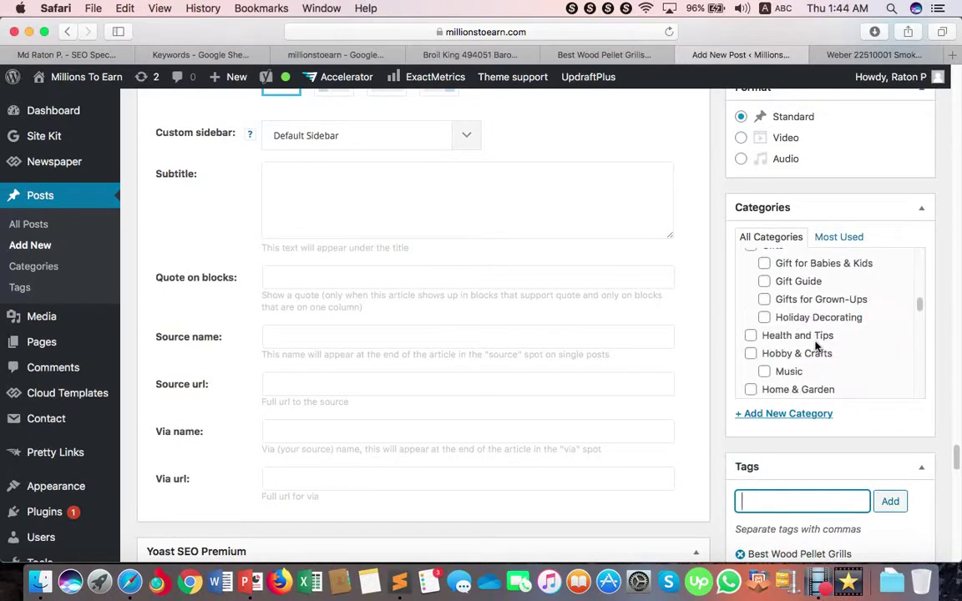
pyautogui.scroll(-1, 816, 364)
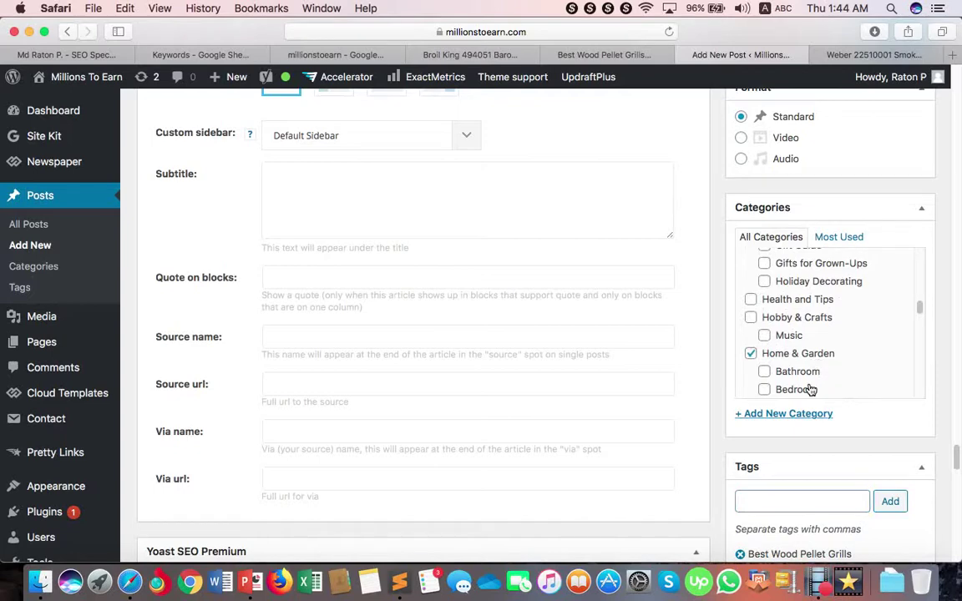
# Step: Assign the post to the Kitchen & Dining and Outdoors categories as well
pyautogui.scroll(-5, 814, 380)
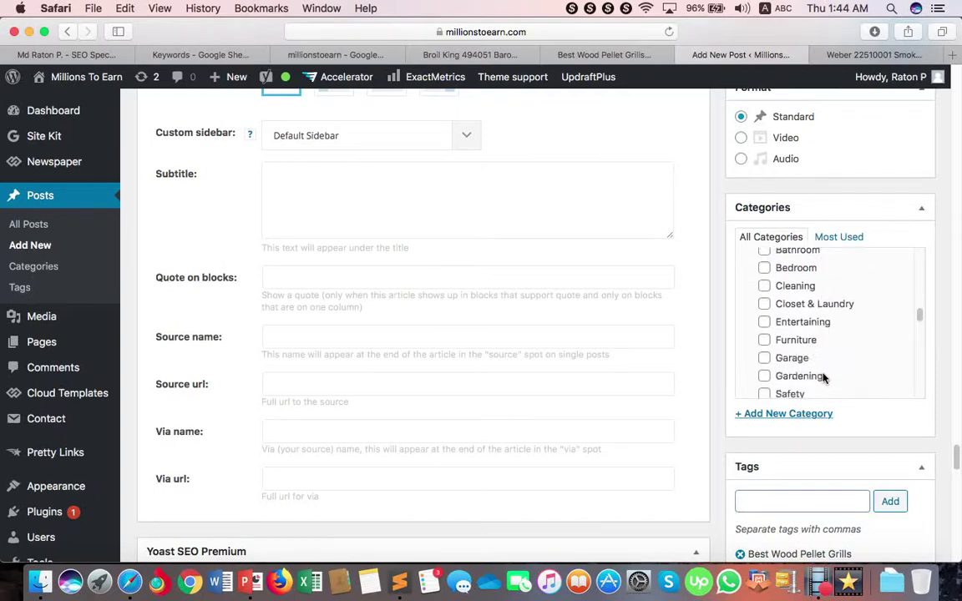
pyautogui.scroll(-5, 823, 377)
pyautogui.scroll(2, 820, 378)
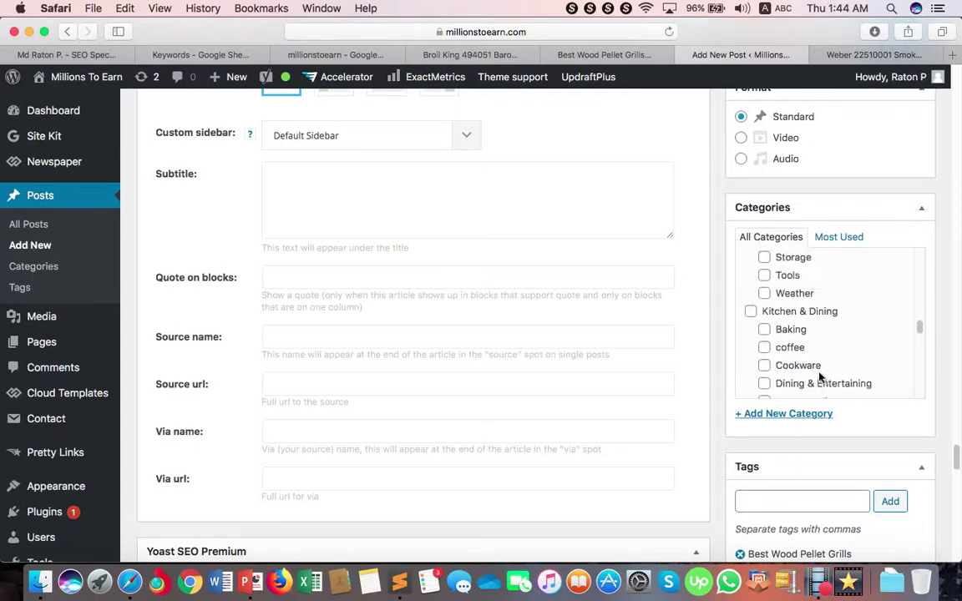
pyautogui.click(808, 314)
pyautogui.scroll(-10, 833, 395)
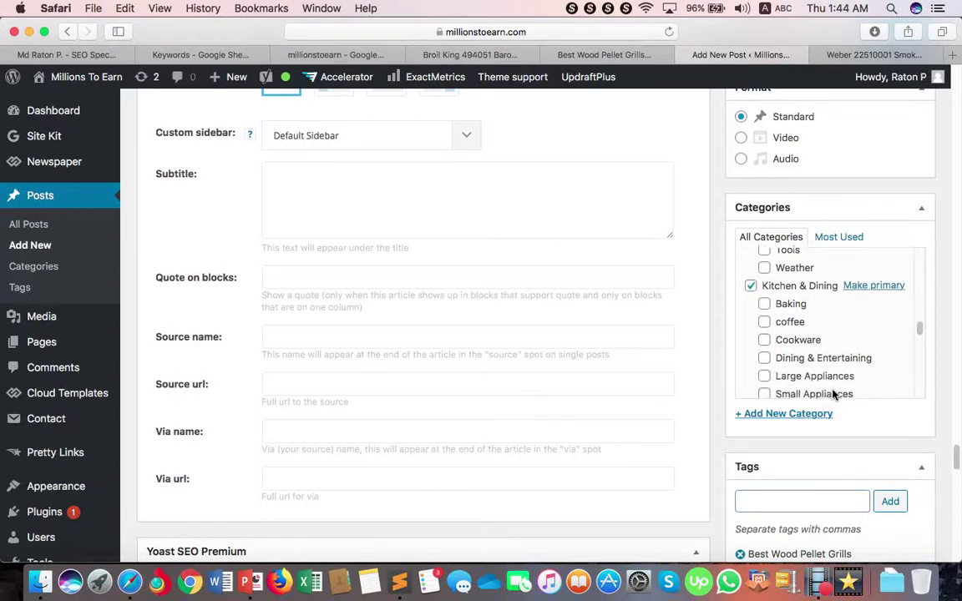
pyautogui.scroll(-4, 833, 395)
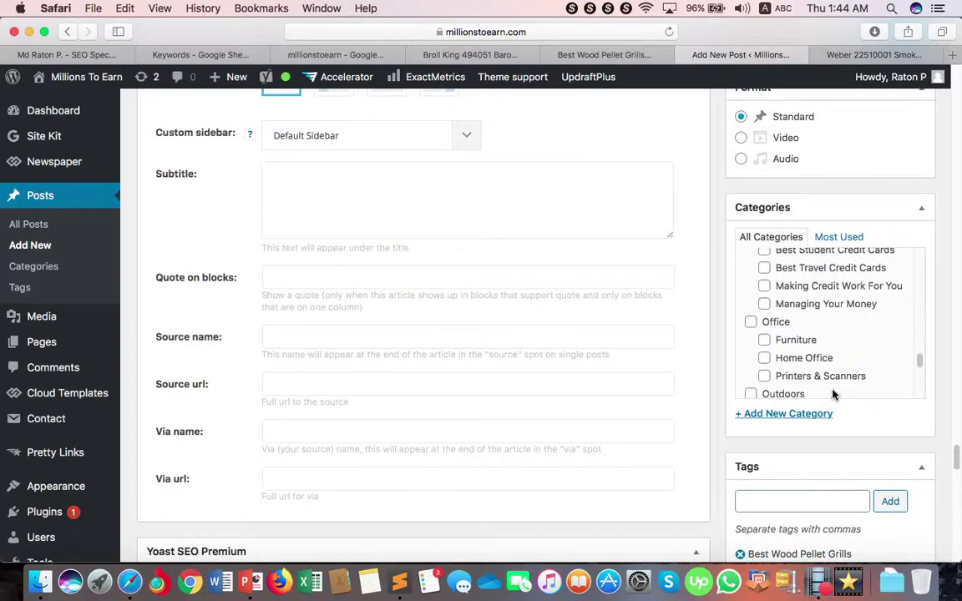
pyautogui.click(790, 390)
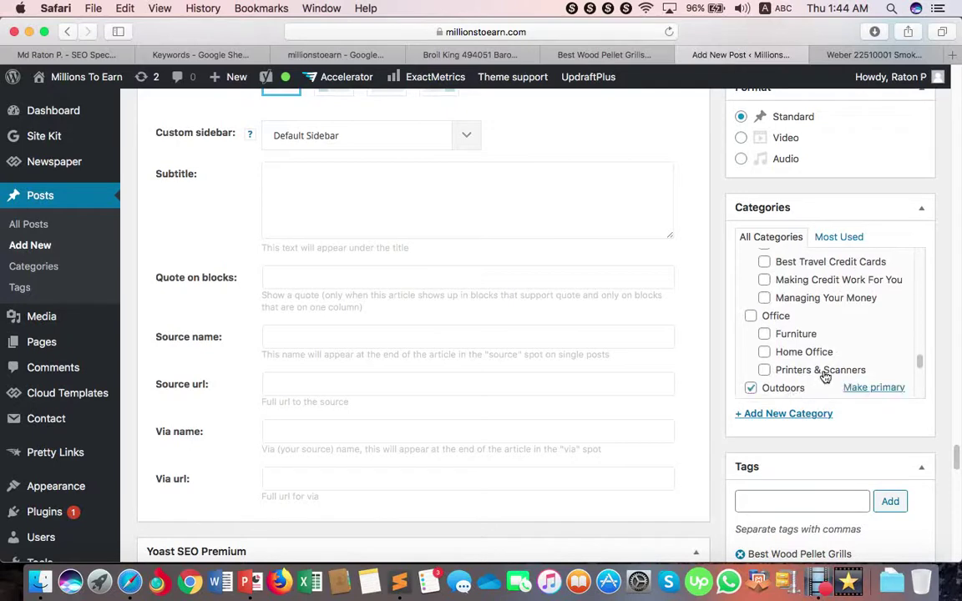